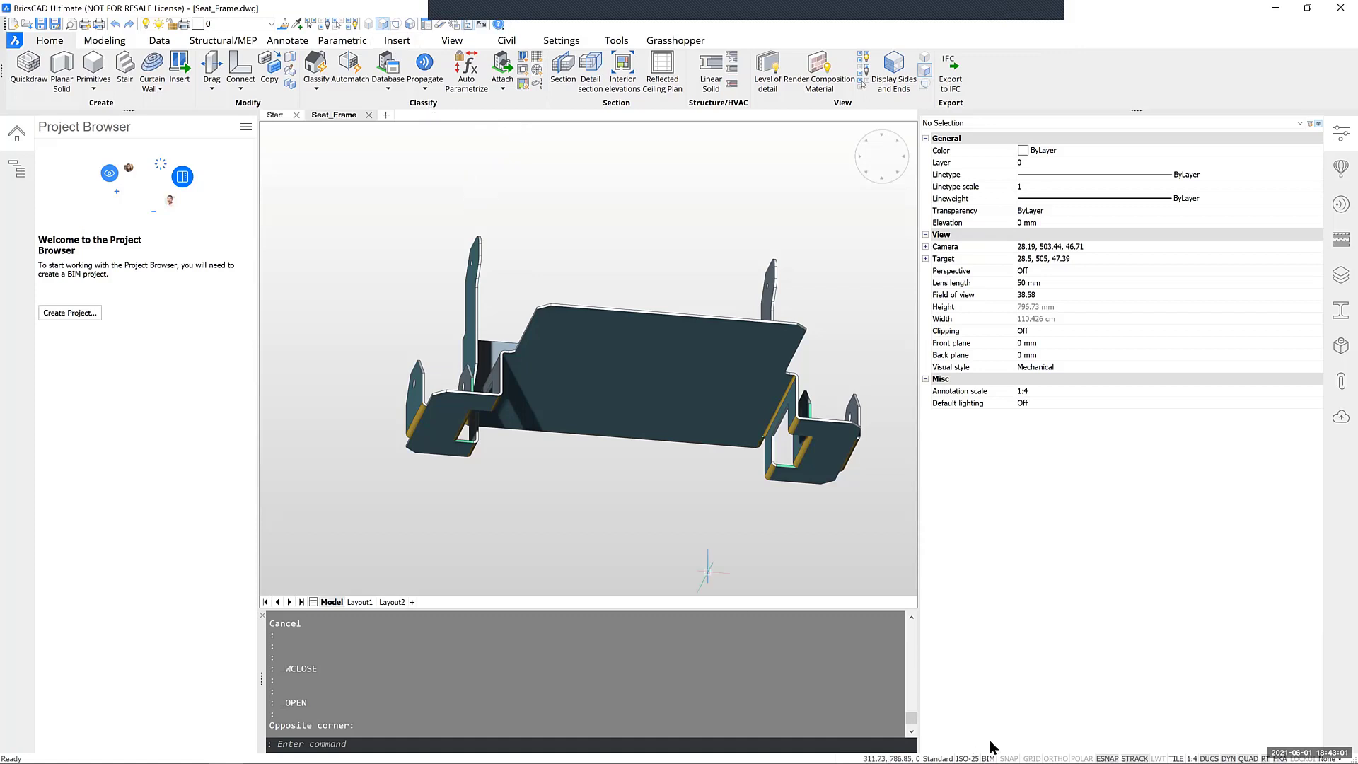
Step: Switch the workspace from BIM to Mechanical
left_click(989, 754)
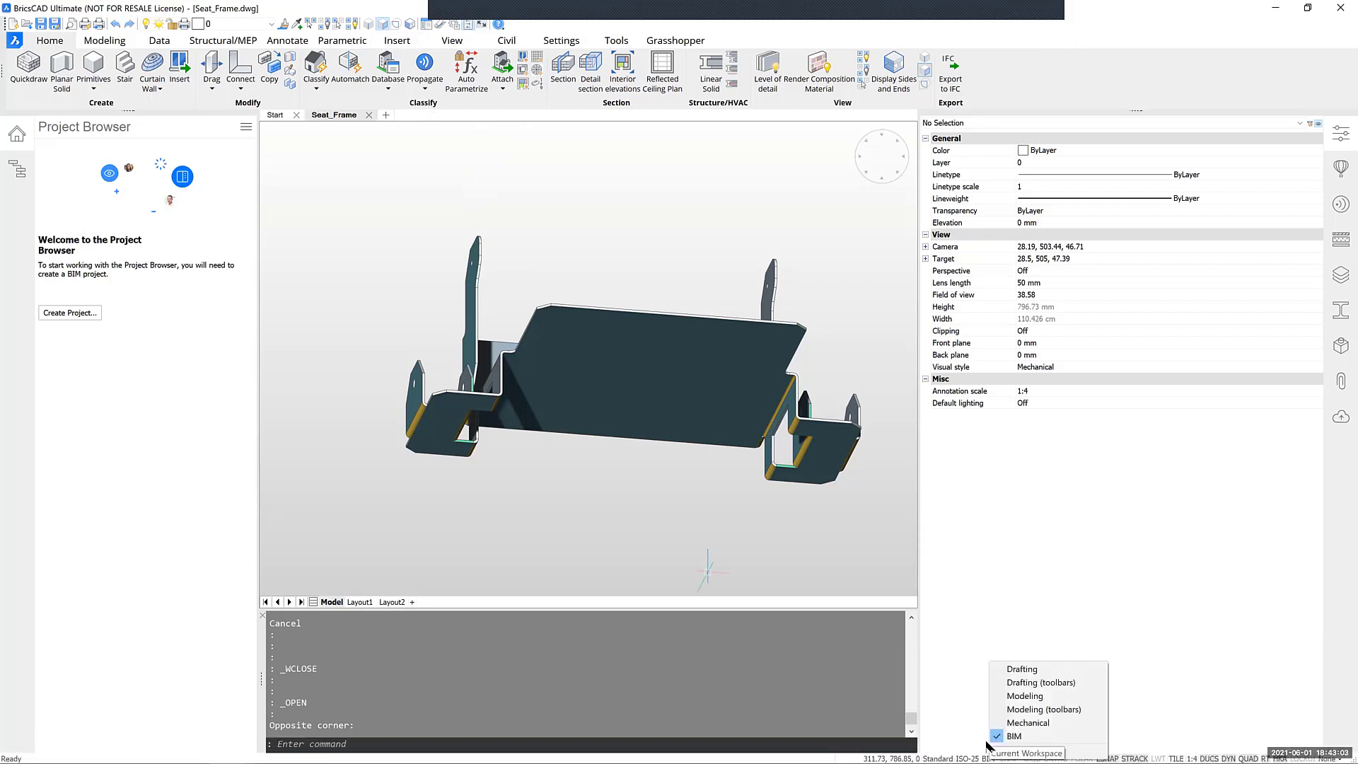
left_click(1020, 724)
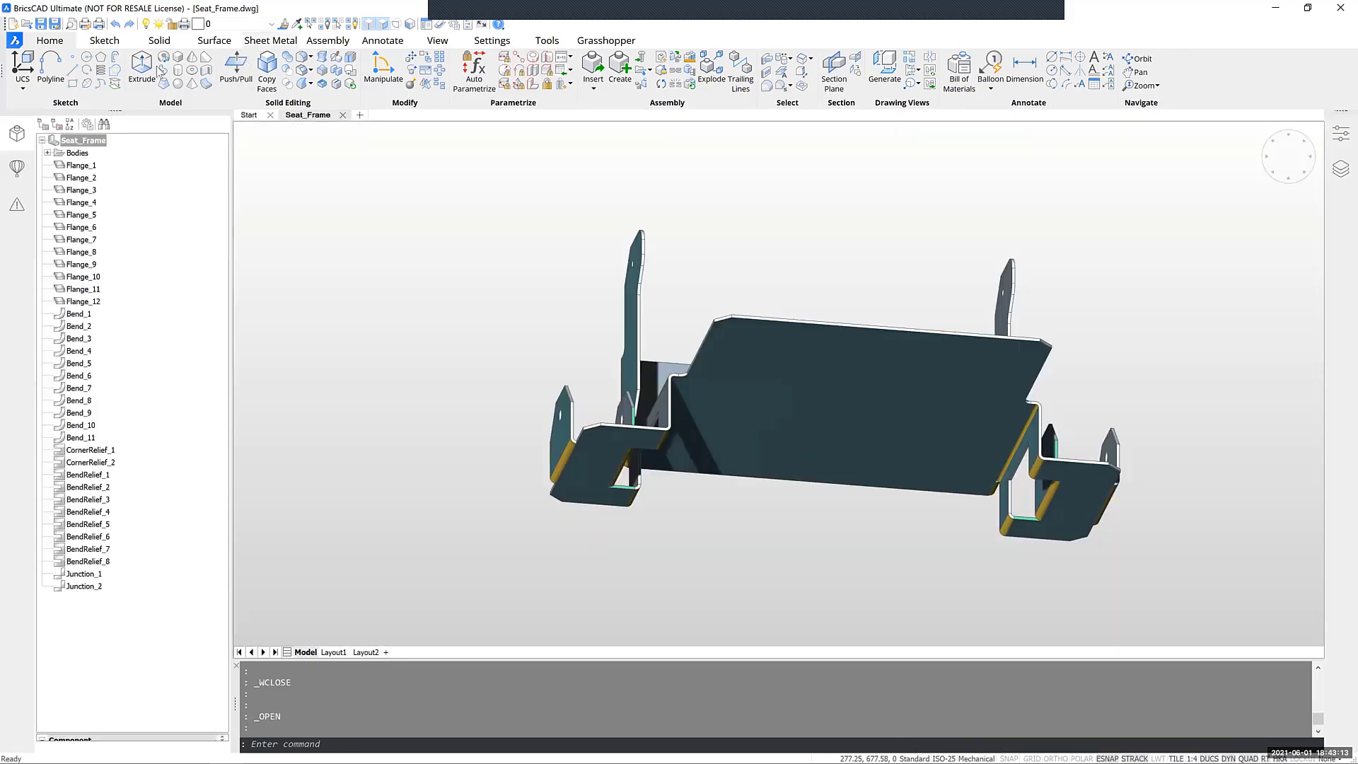
Step: Associatively unfold the seat frame's sheet metal body, starting from the large seat plate face
left_click(271, 41)
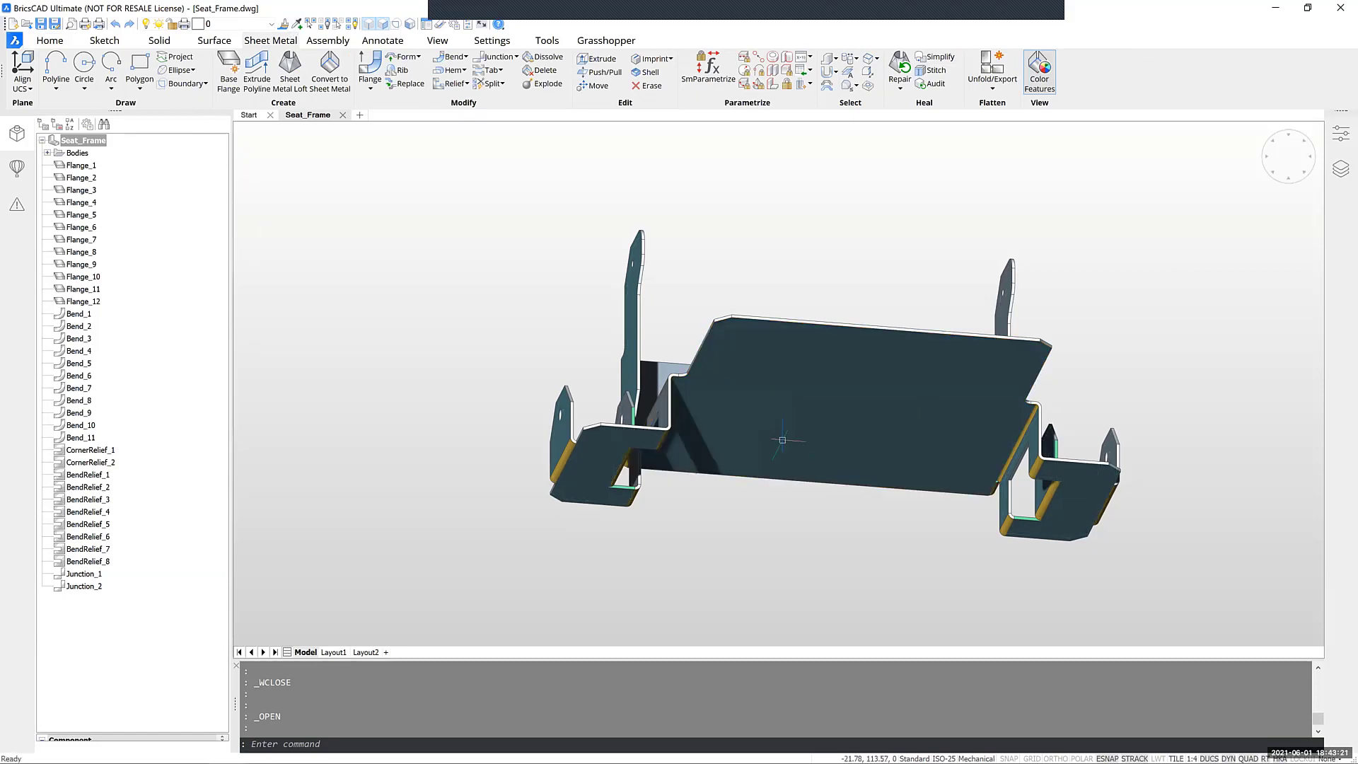
mouse_move(782, 440)
middle_mouse_down("shift")
mouse_move(849, 495)
mouse_move(800, 430)
middle_mouse_up("shift")
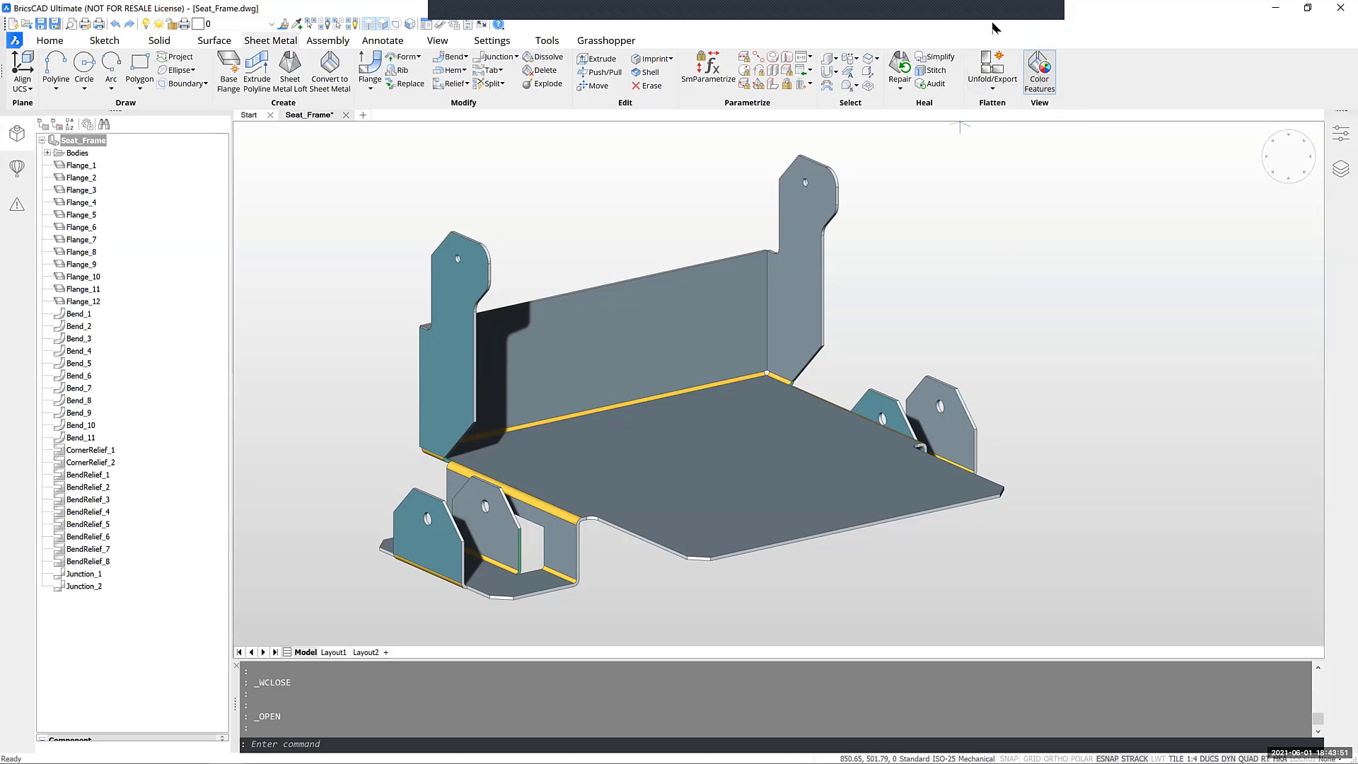
left_click(996, 90)
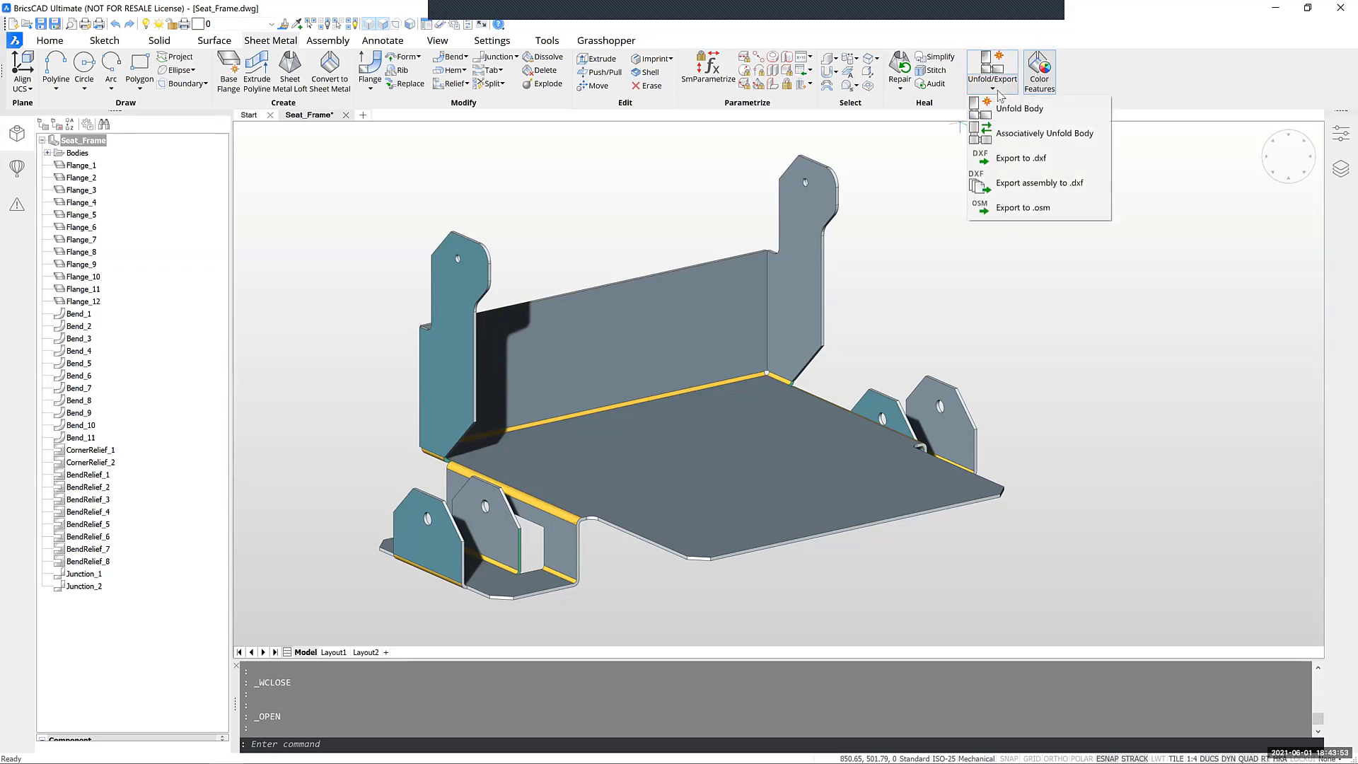
left_click(1082, 134)
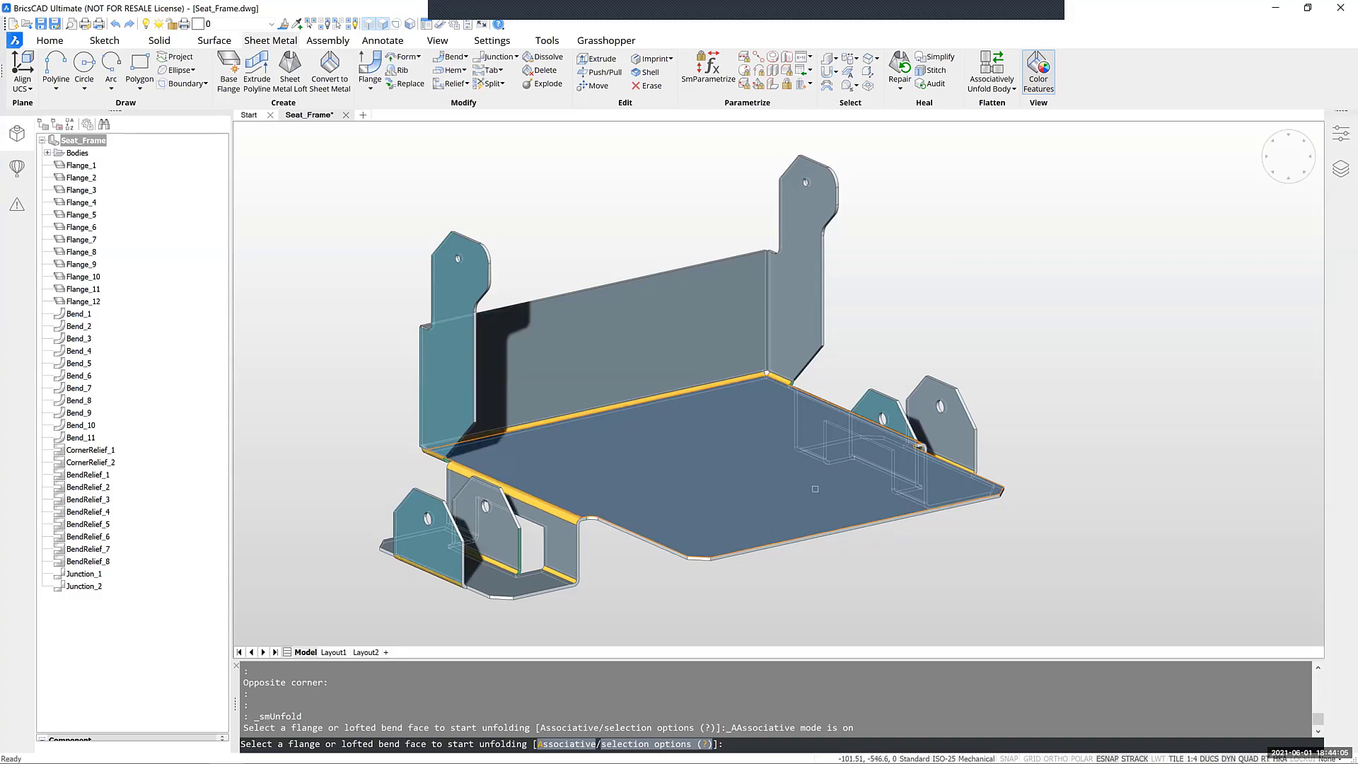
left_click(821, 492)
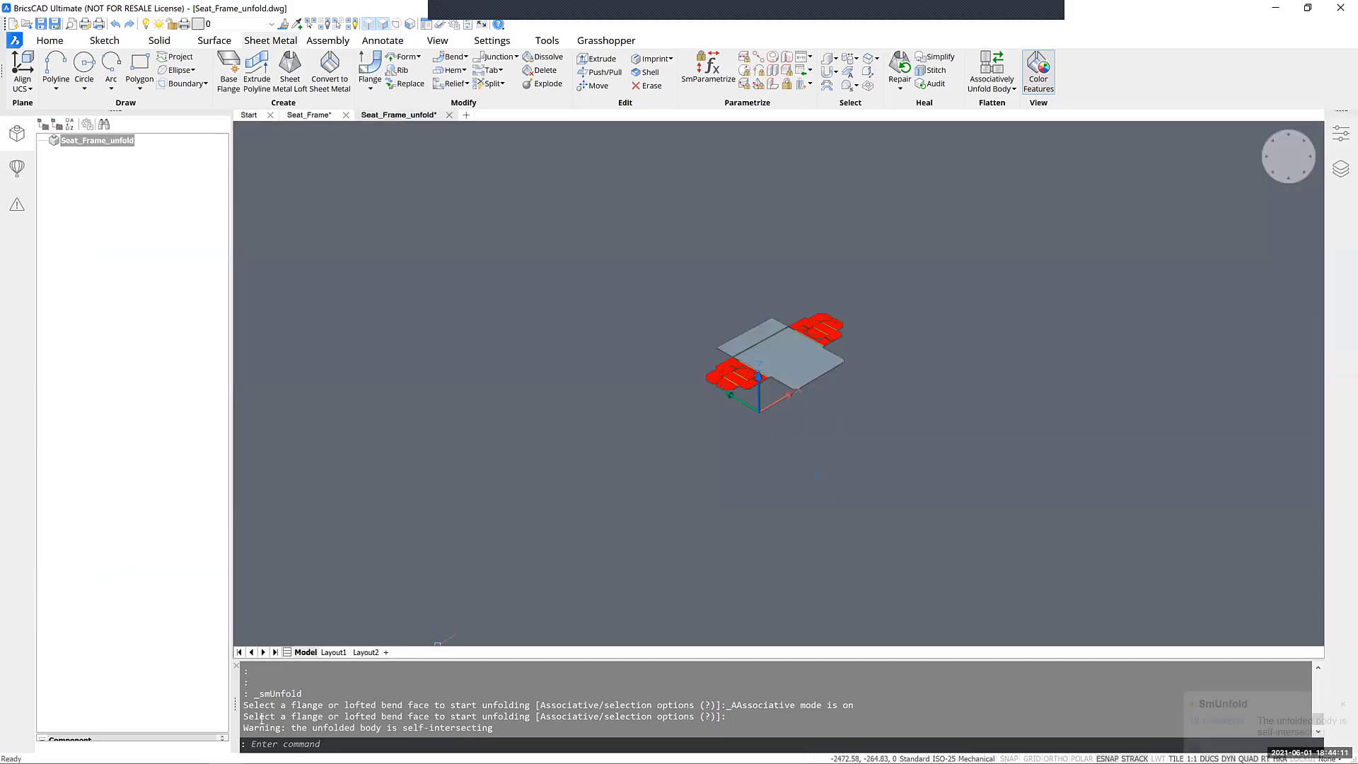
Step: Read the unfold command's output and examine the flanges and bends at both ends of the unfolded body
left_click_drag(243, 727, 468, 717)
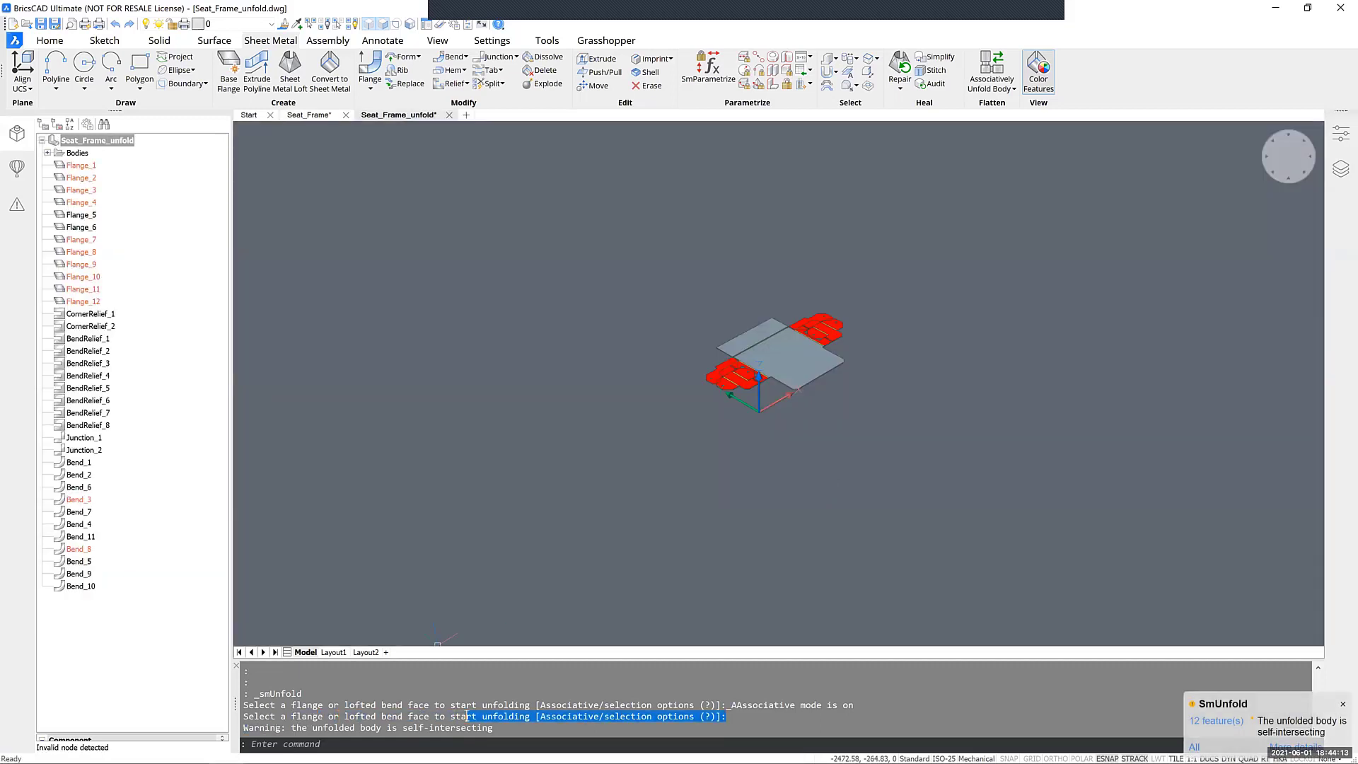
left_click(498, 732)
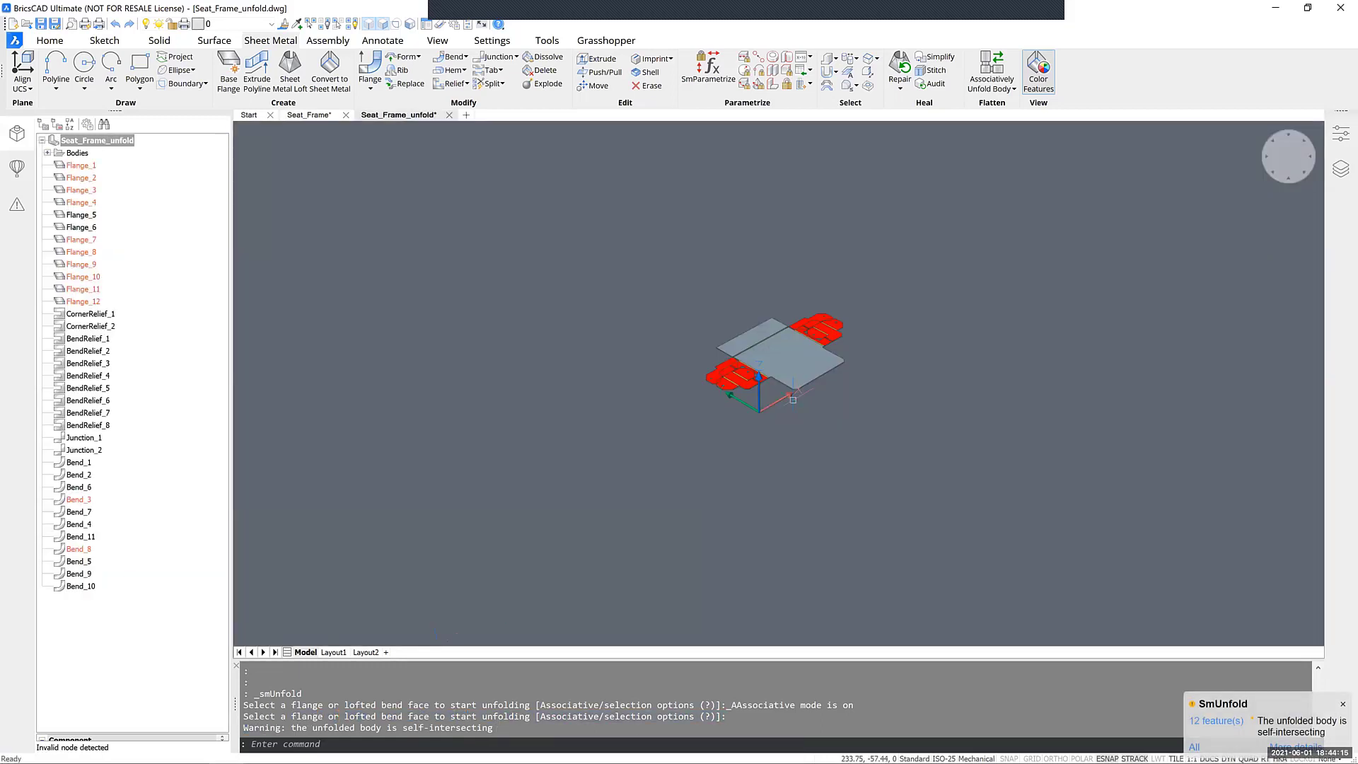
scroll(834, 363, "up", 5)
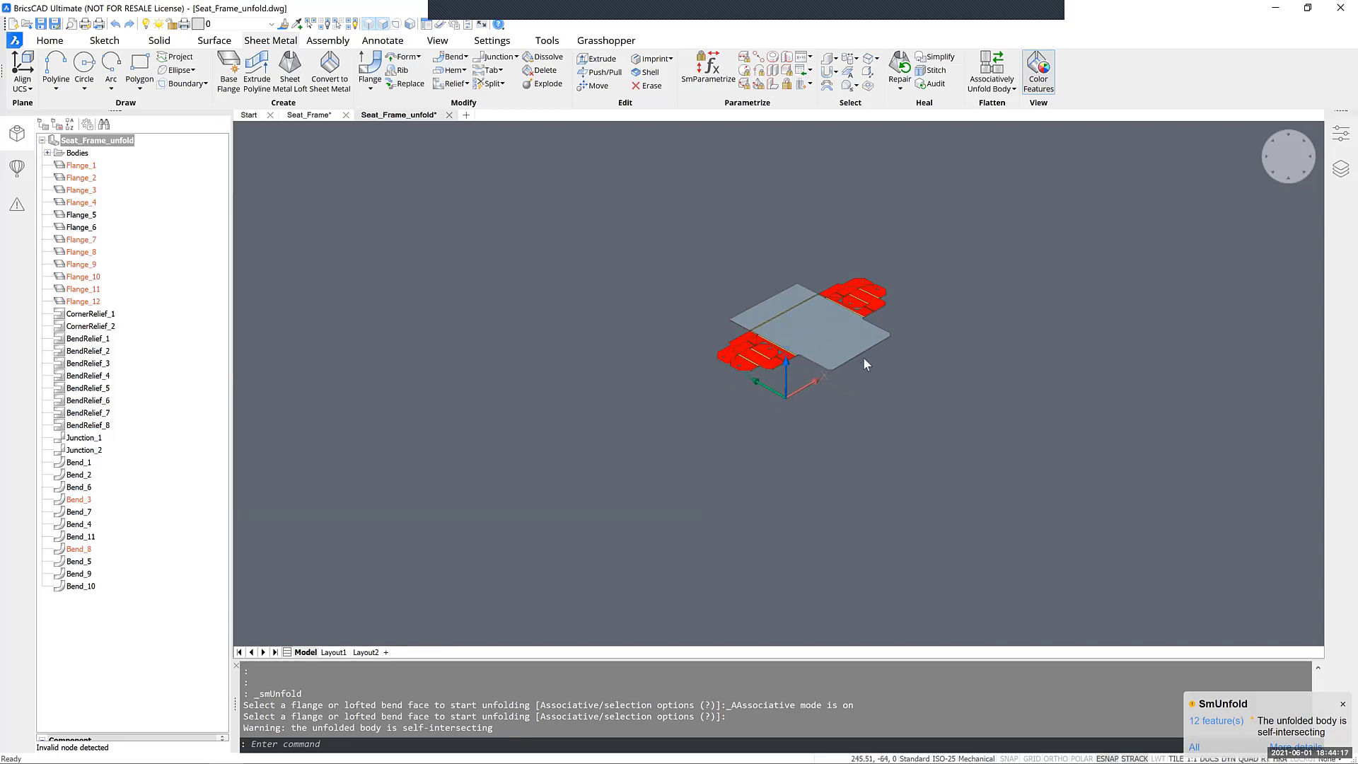
scroll(843, 400, "up", 4)
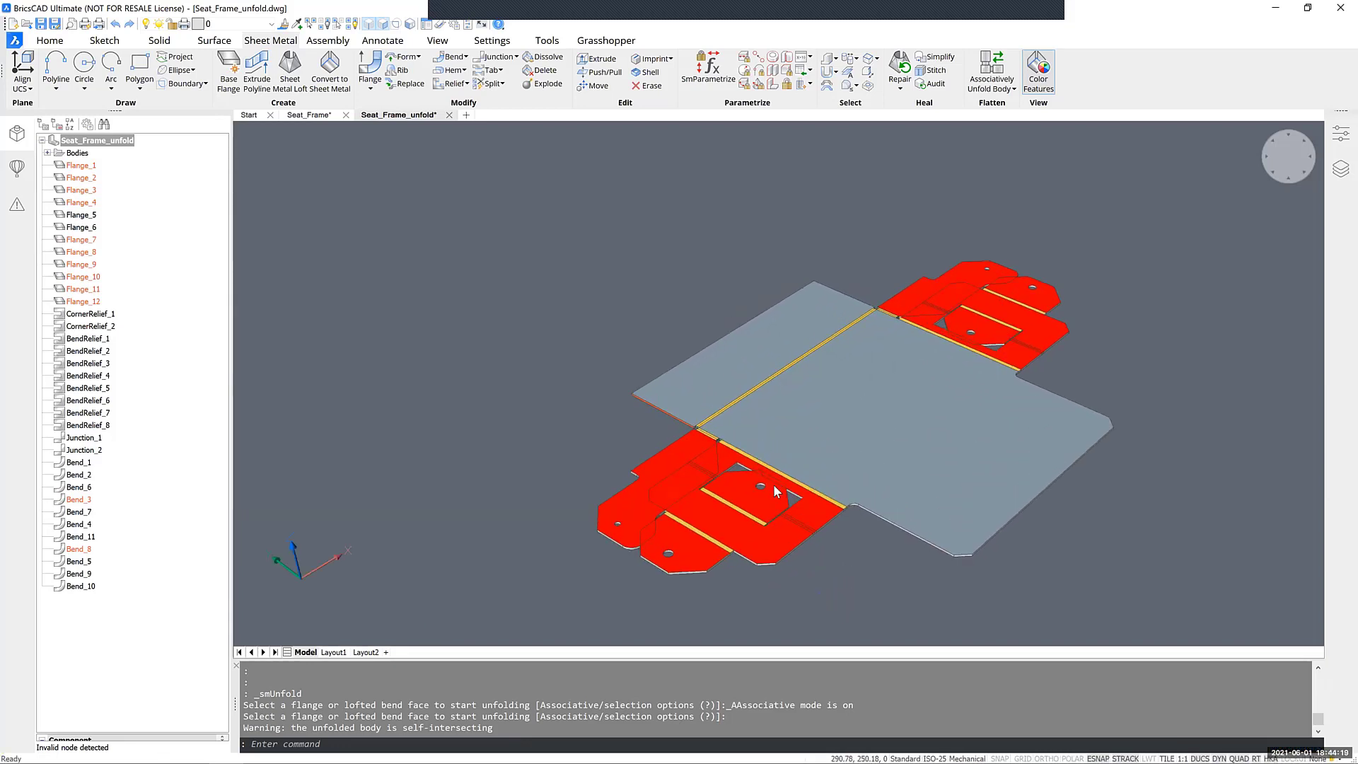
scroll(760, 505, "up", 5)
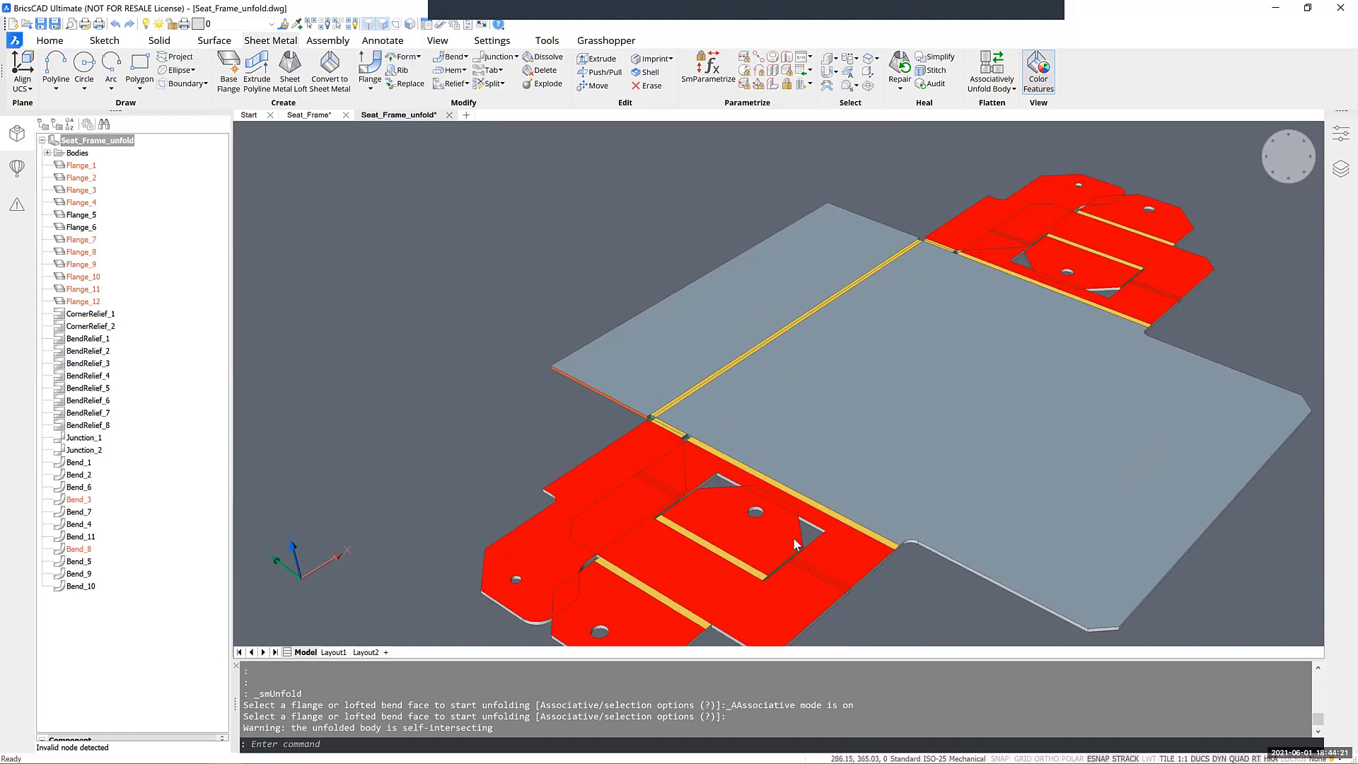
scroll(776, 518, "down", 10)
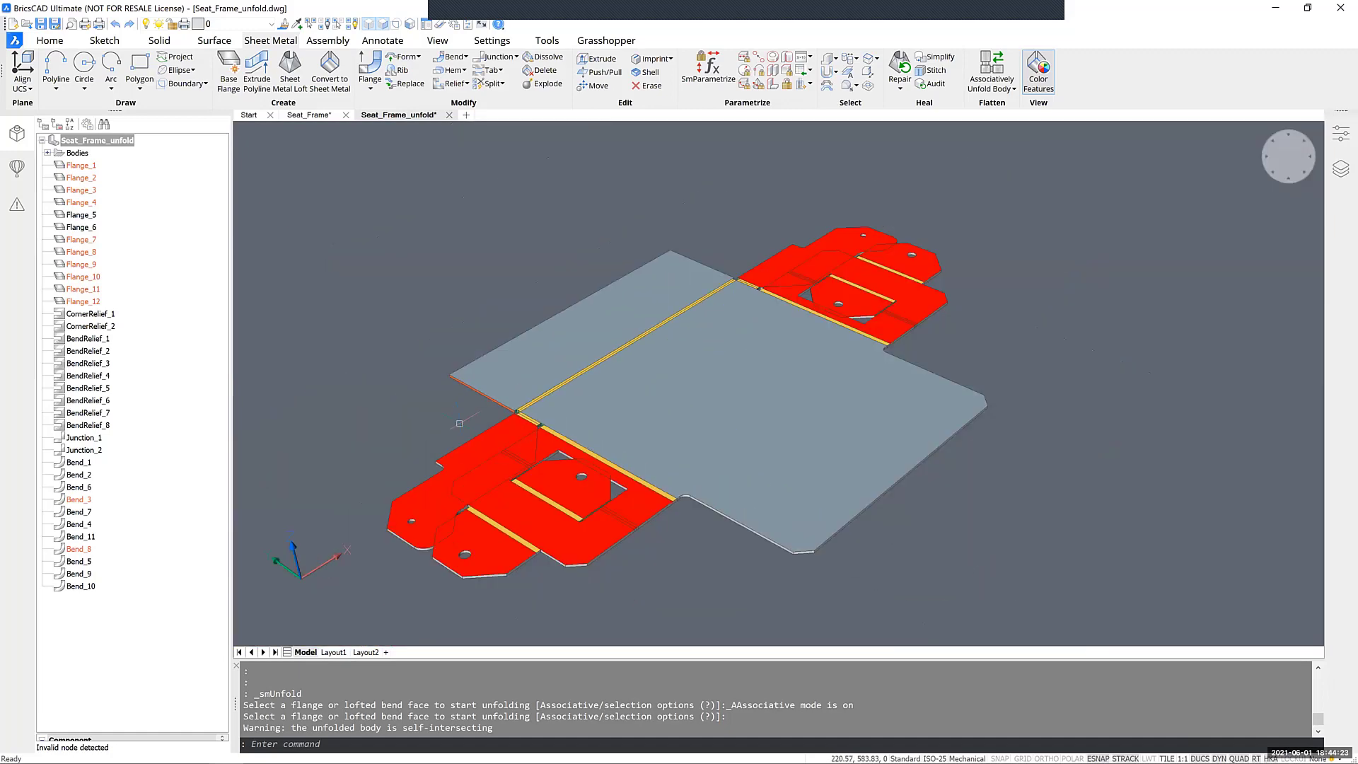
scroll(681, 460, "down", 2)
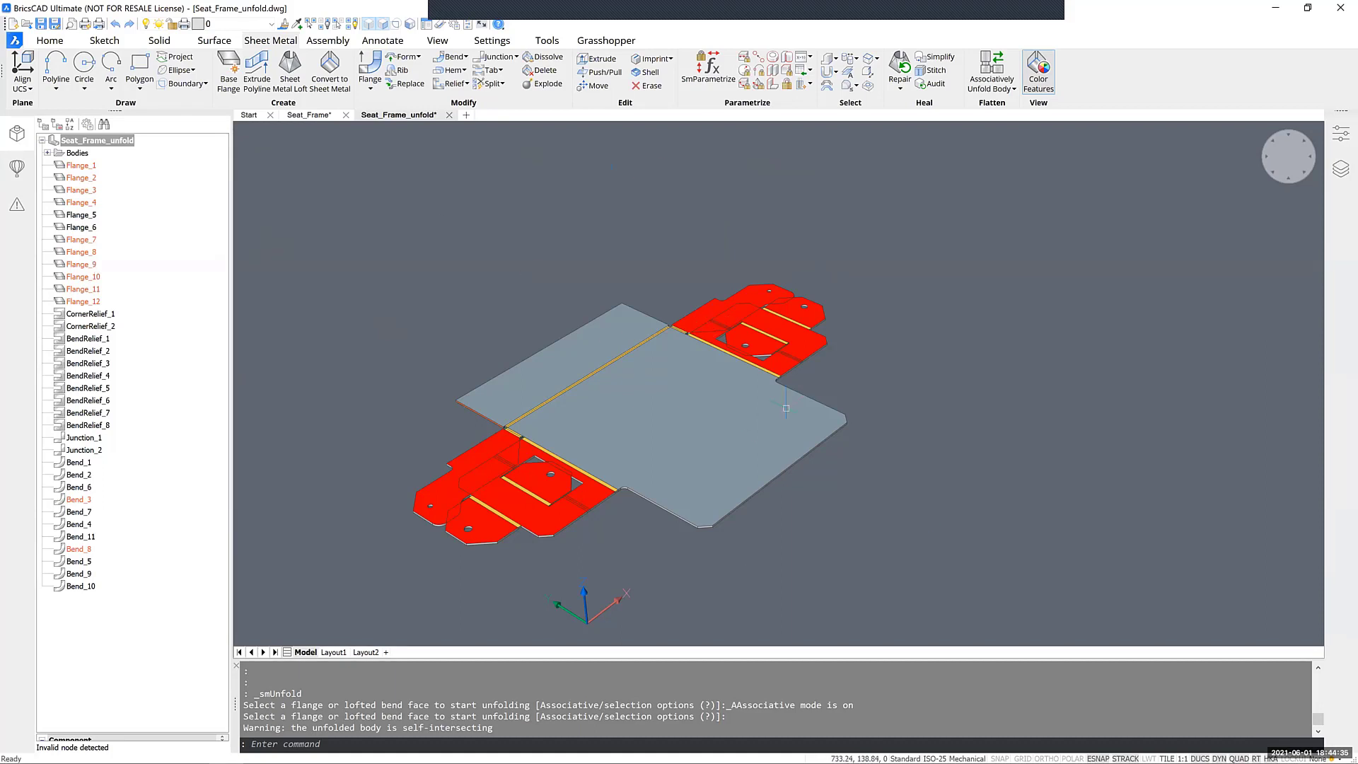
Step: Return to the Seat_Frame drawing and tile all open windows vertically
left_click(310, 115)
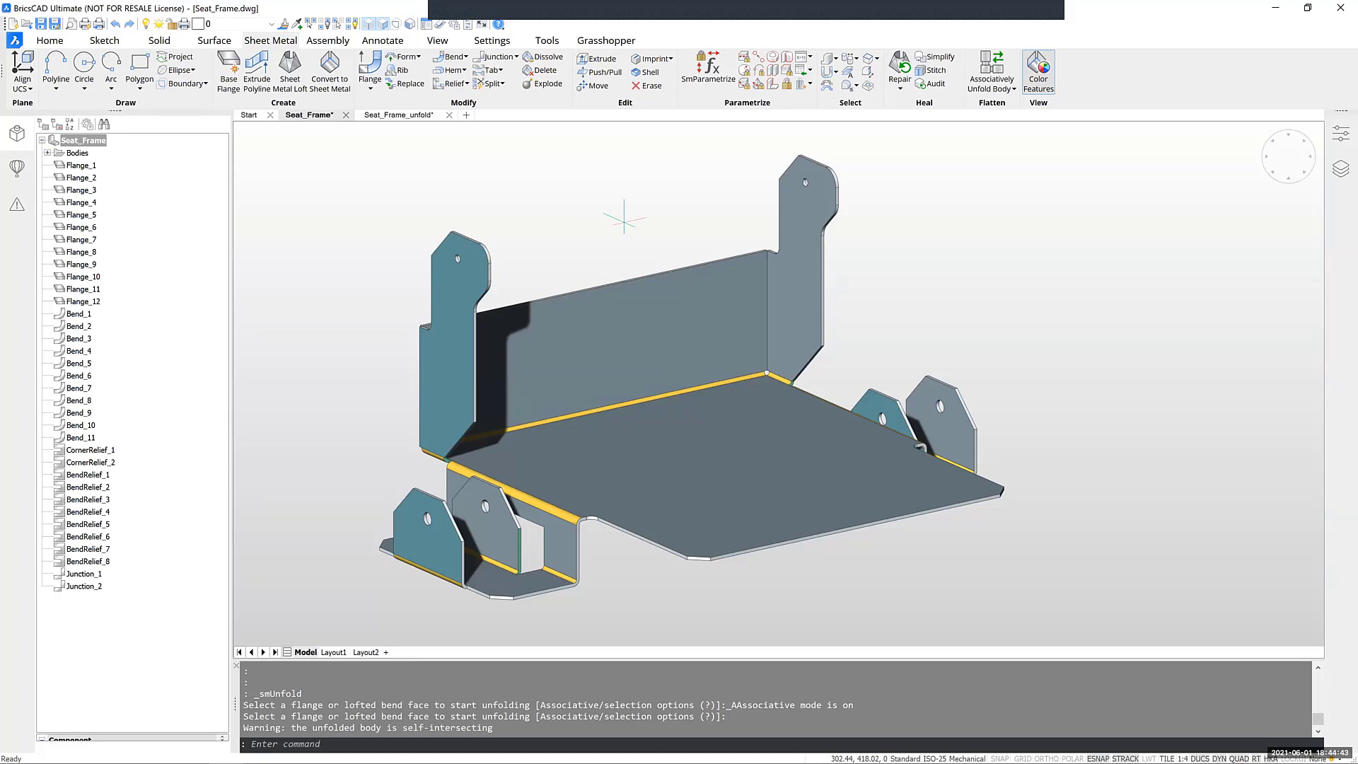
left_click(435, 42)
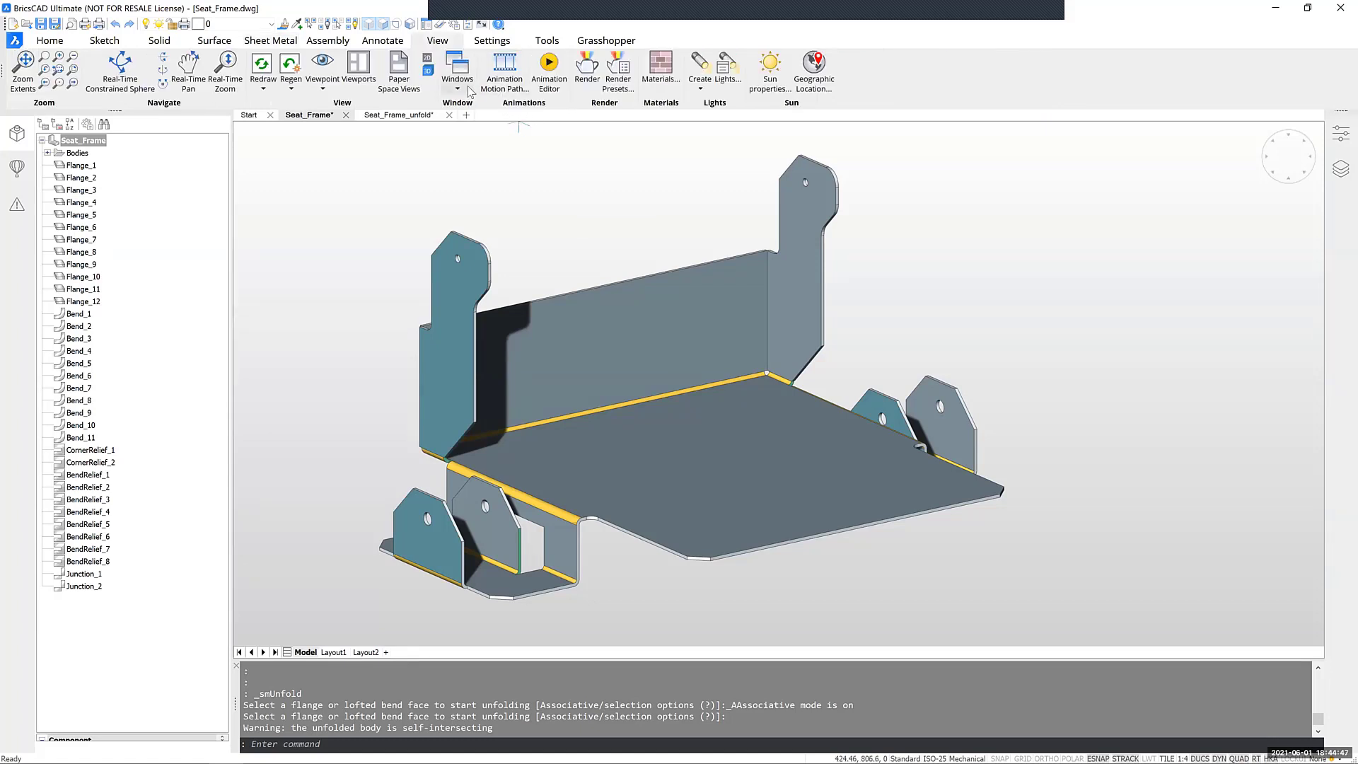
left_click(455, 64)
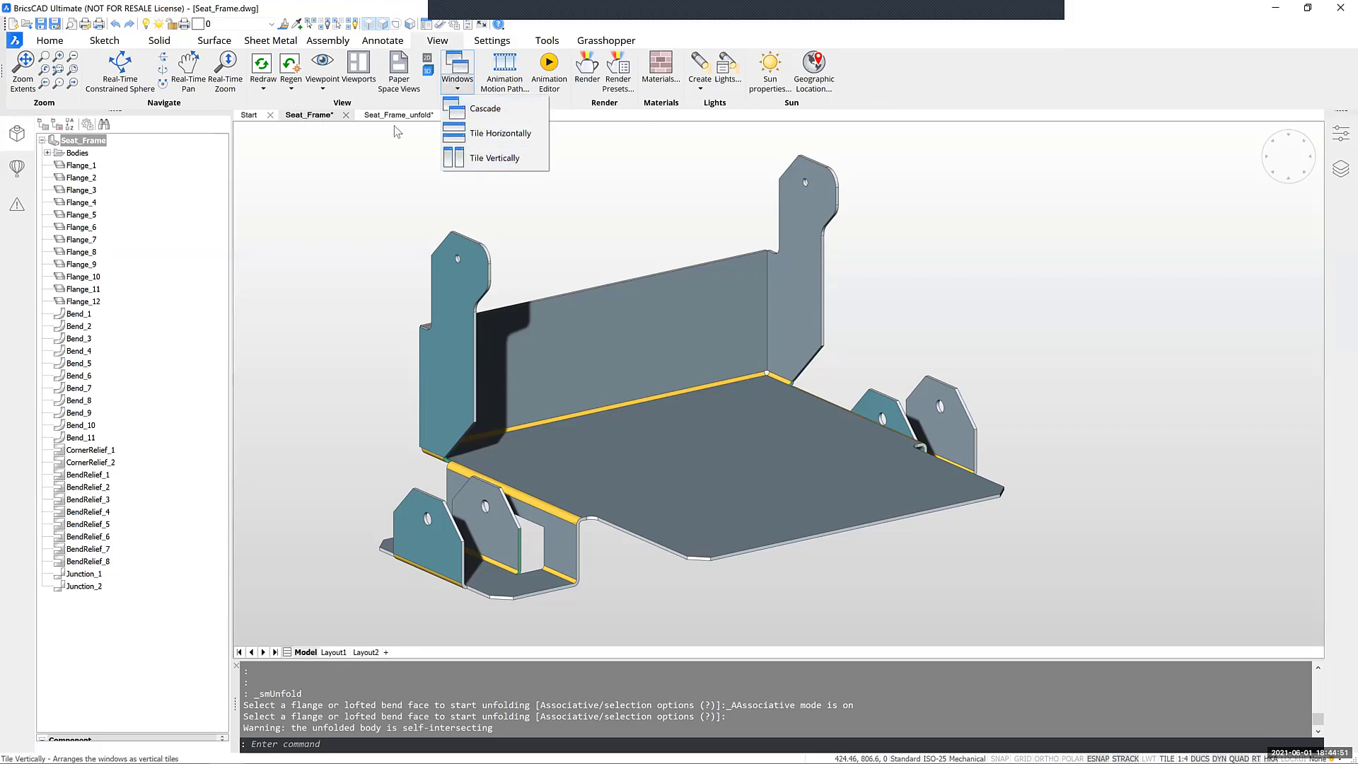
left_click(512, 161)
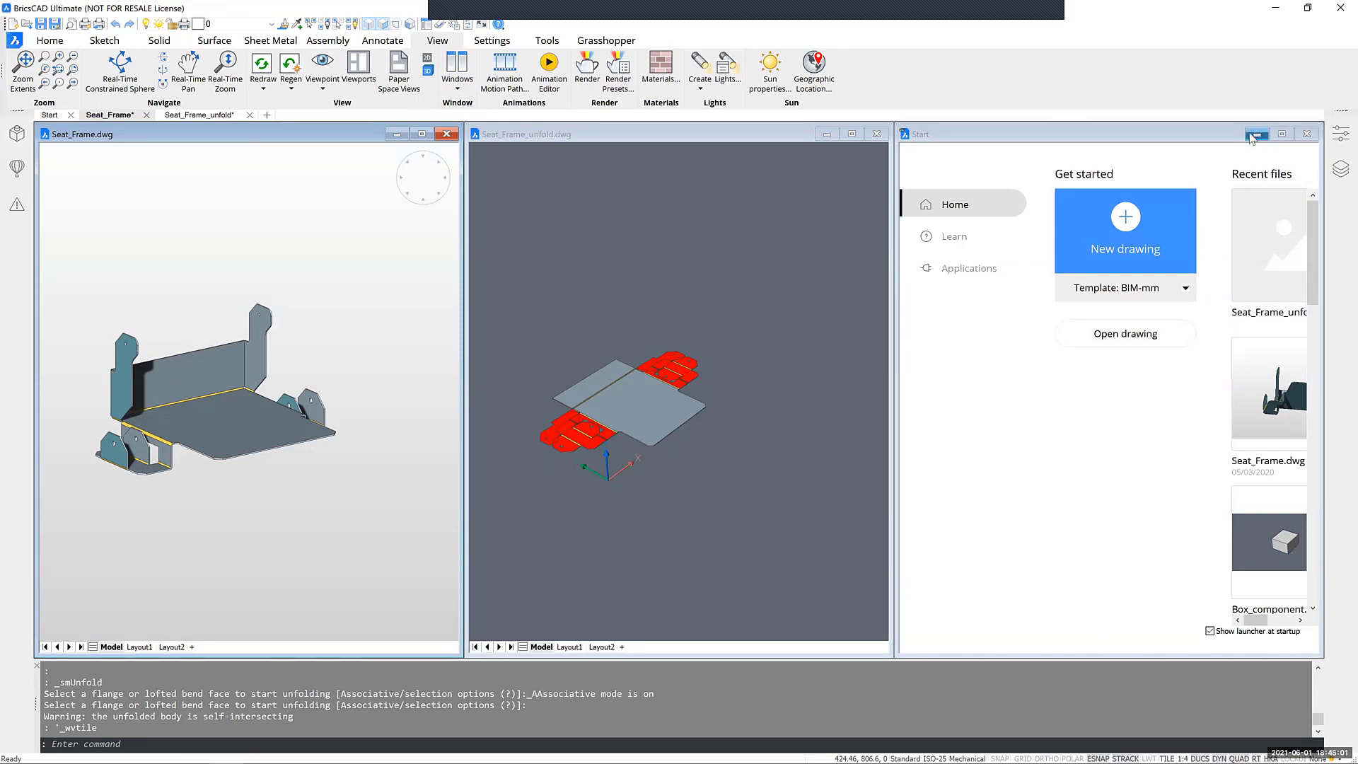
Step: Close the Start page and tile the Seat_Frame and Seat_Frame_unfold drawings vertically again
key("ctrl+0")
key("ctrl+0")
left_click(810, 157)
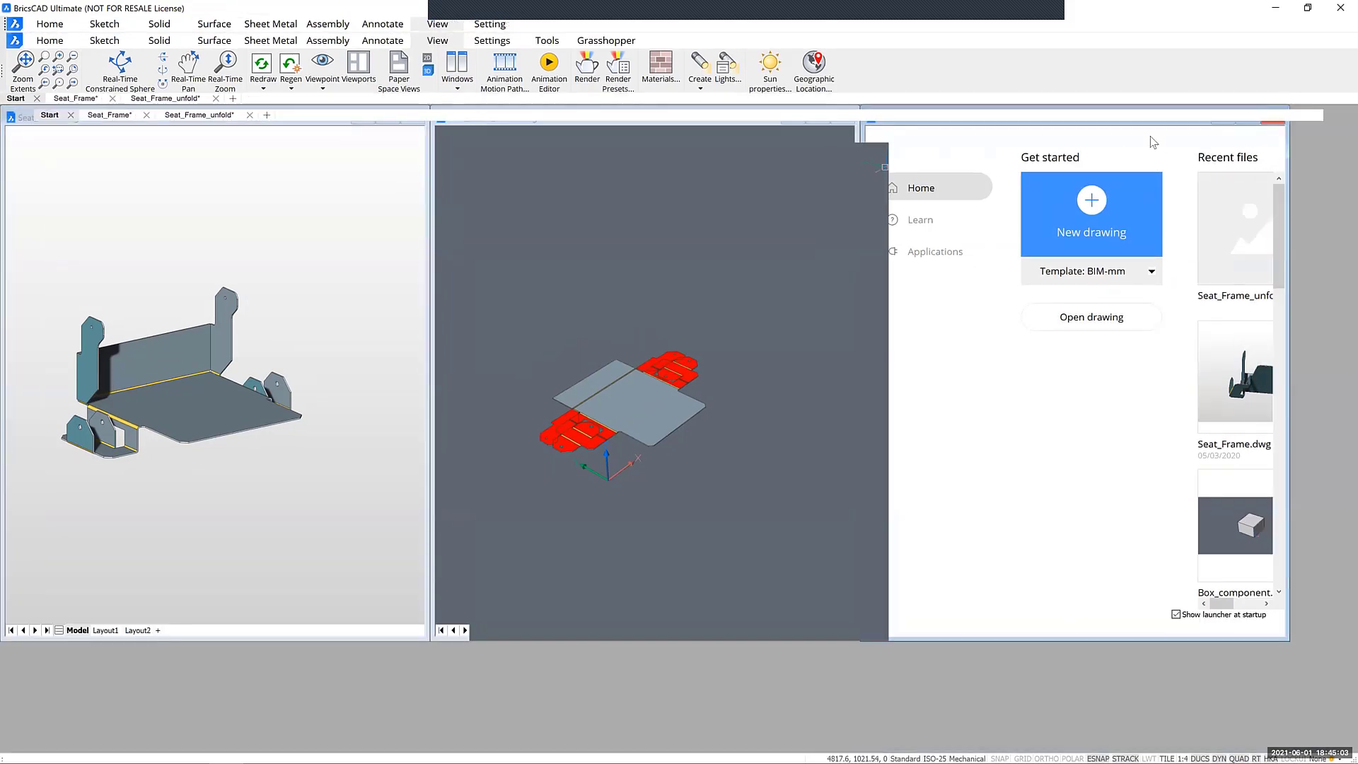
left_click(1260, 142)
key("ctrl+0")
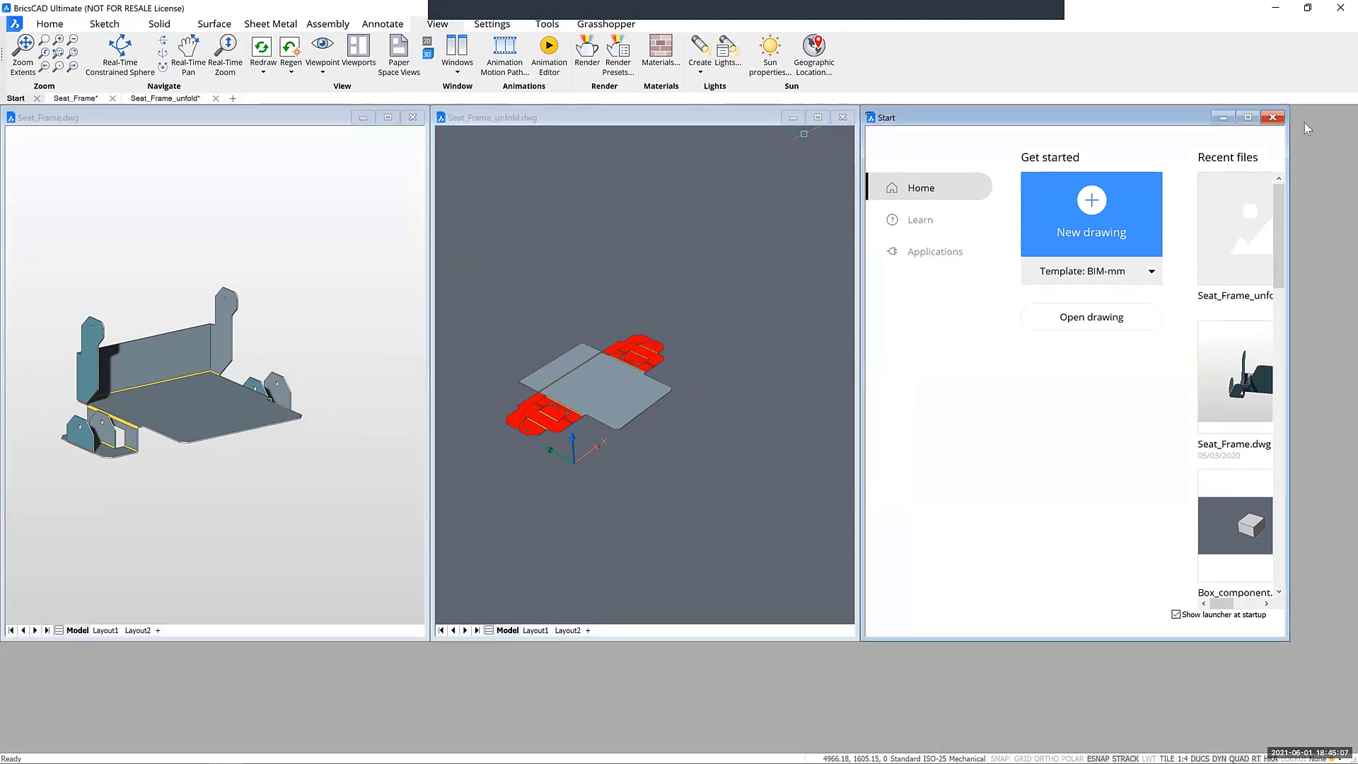
key("ctrl+0")
left_click(1272, 128)
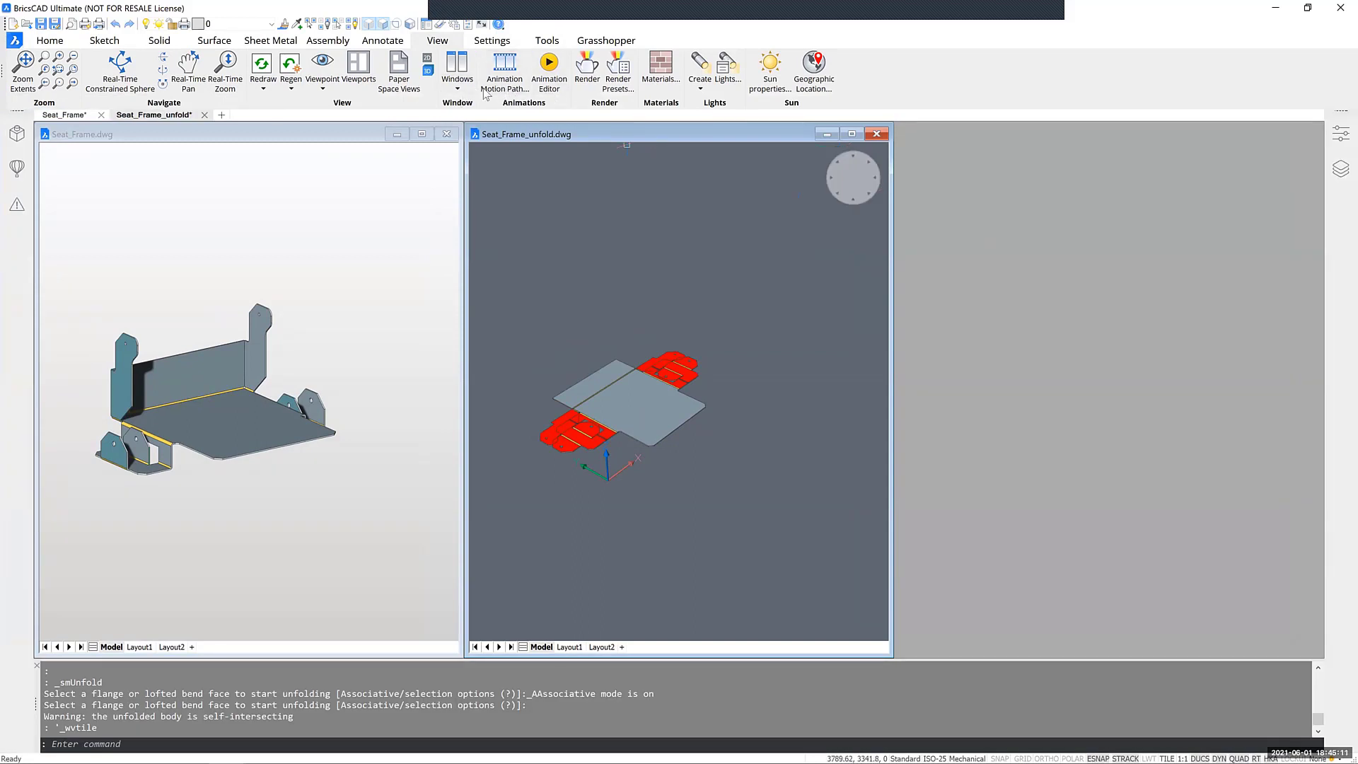
left_click(457, 82)
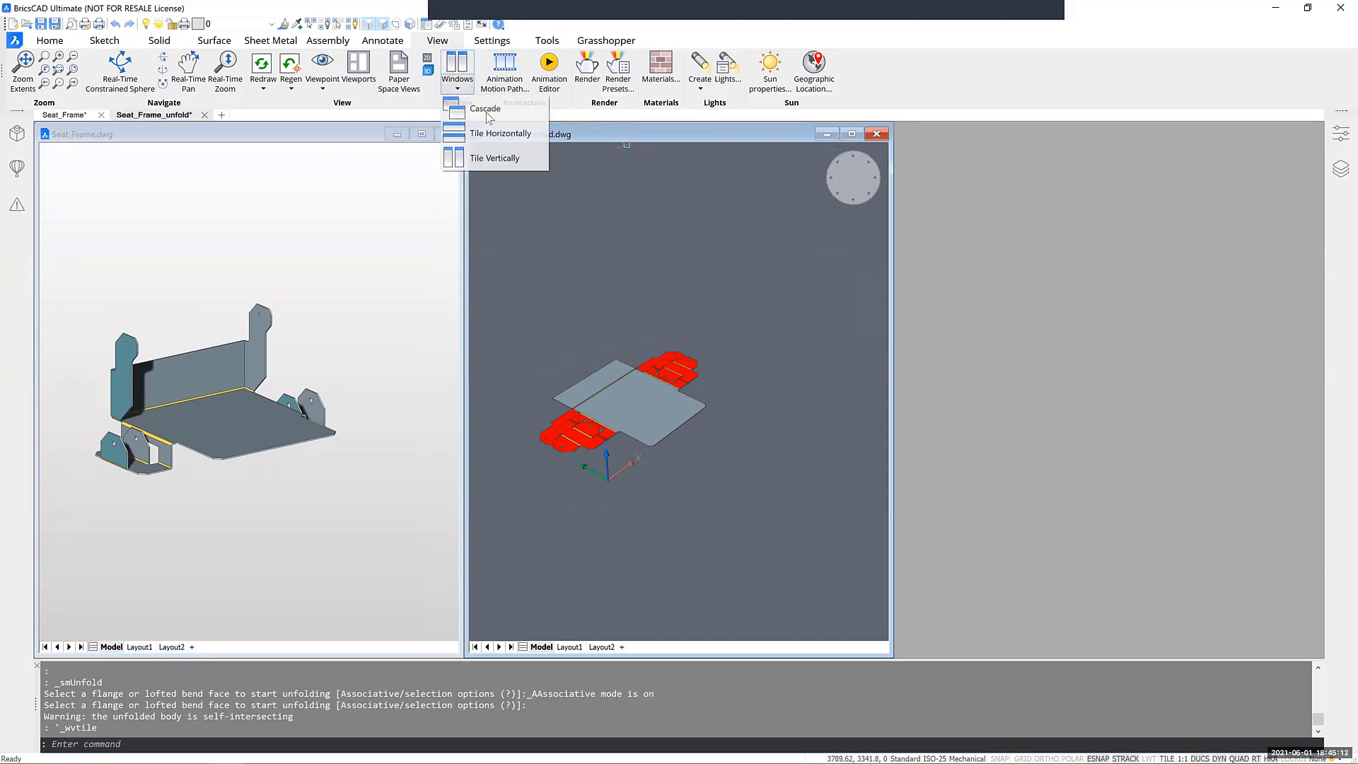
left_click(499, 158)
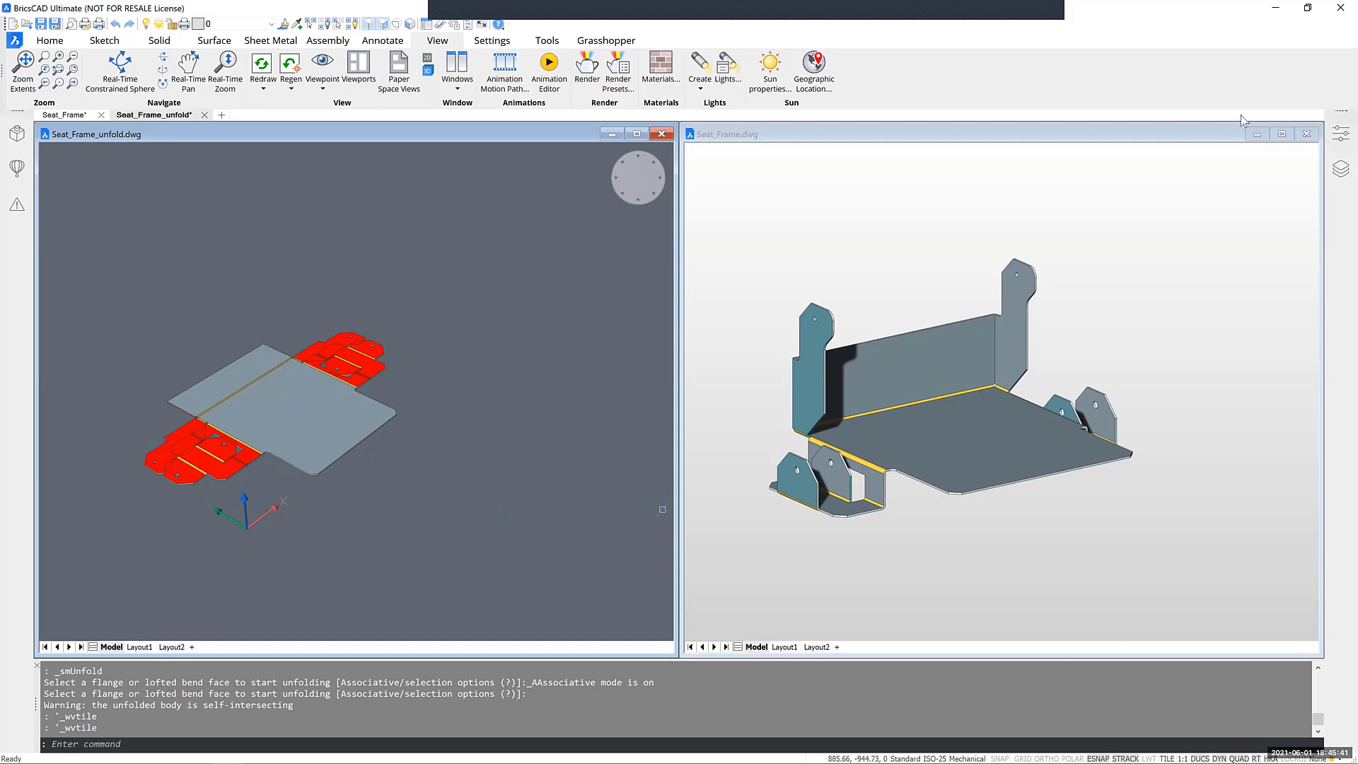
Step: Activate the Seat_Frame drawing and orient the 3D model to the Down Back Left view
left_click(1264, 209)
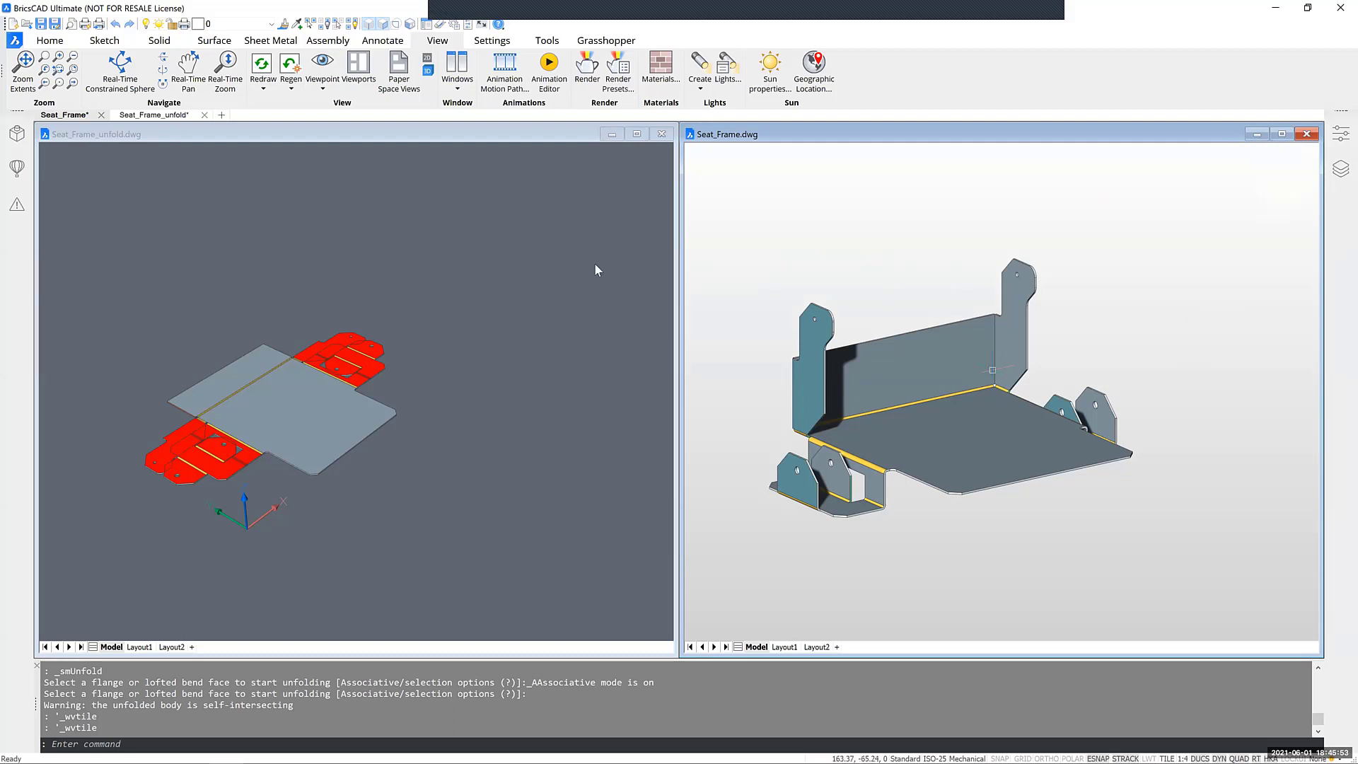
left_click(541, 300)
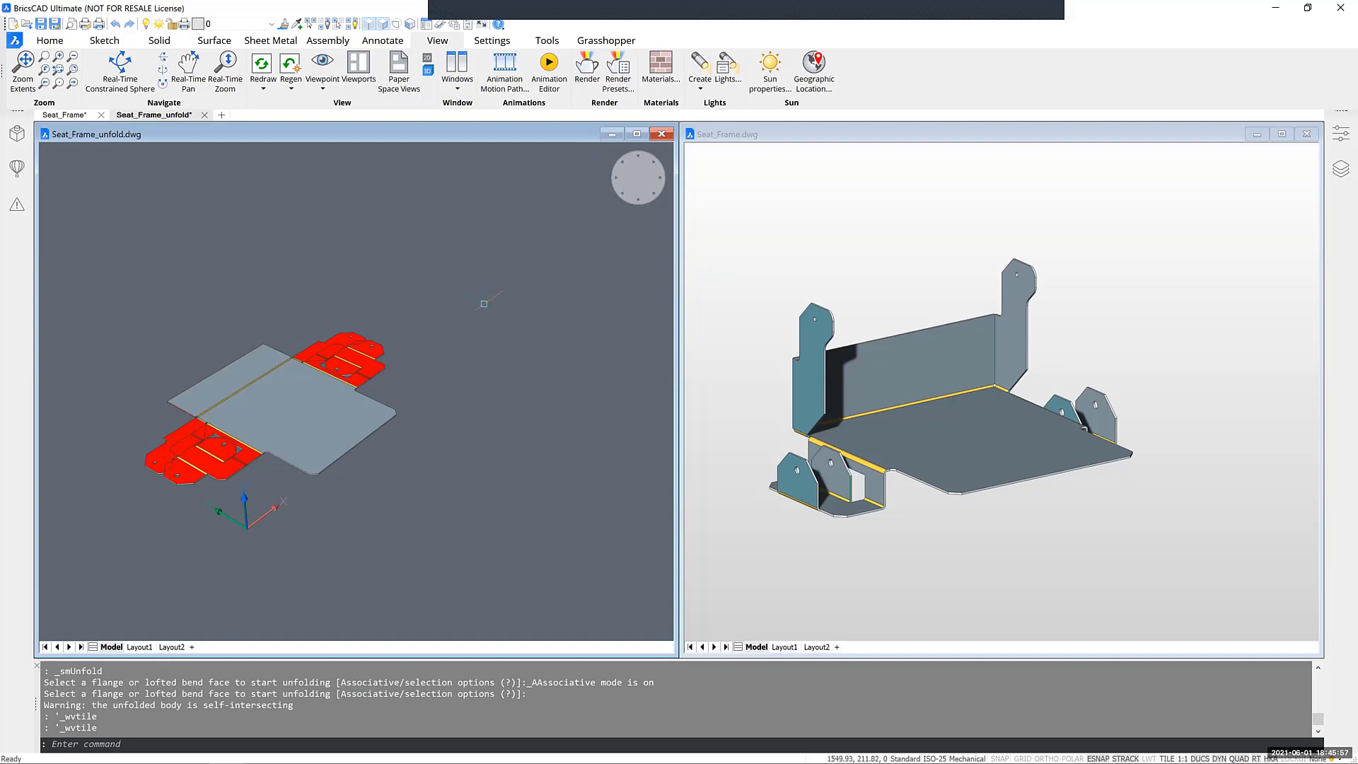
left_click(809, 285)
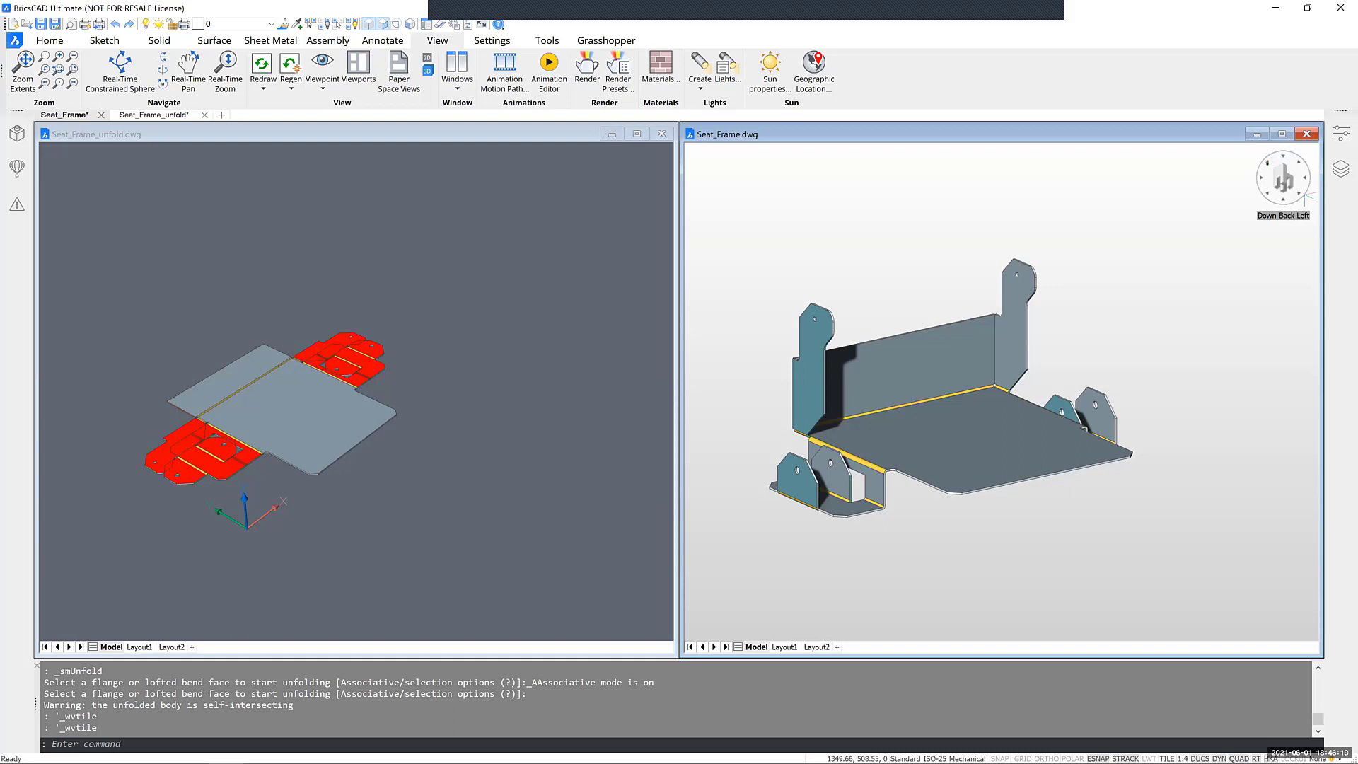
left_click(1284, 180)
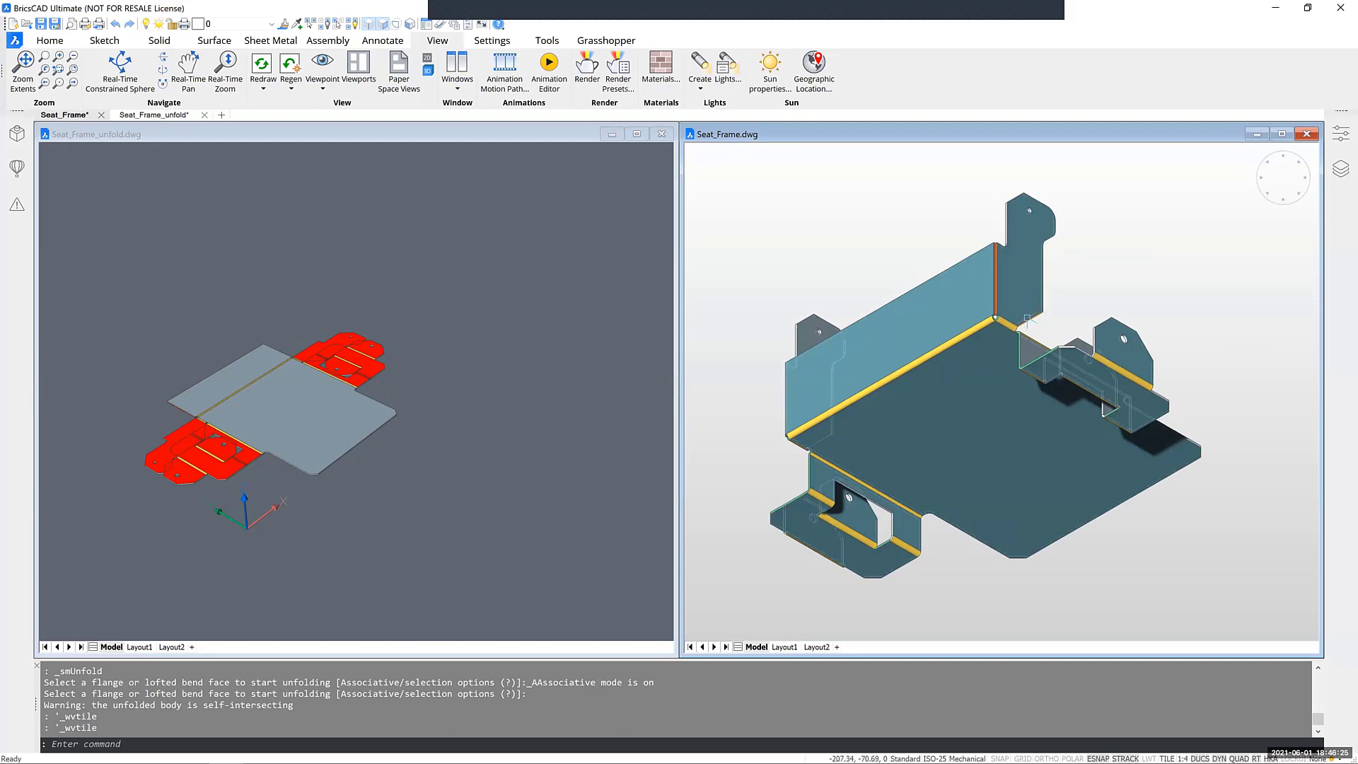
Step: Create a junction from the short bend connecting the seat plate to the tall side flange at the rear corner
mouse_move(1026, 326)
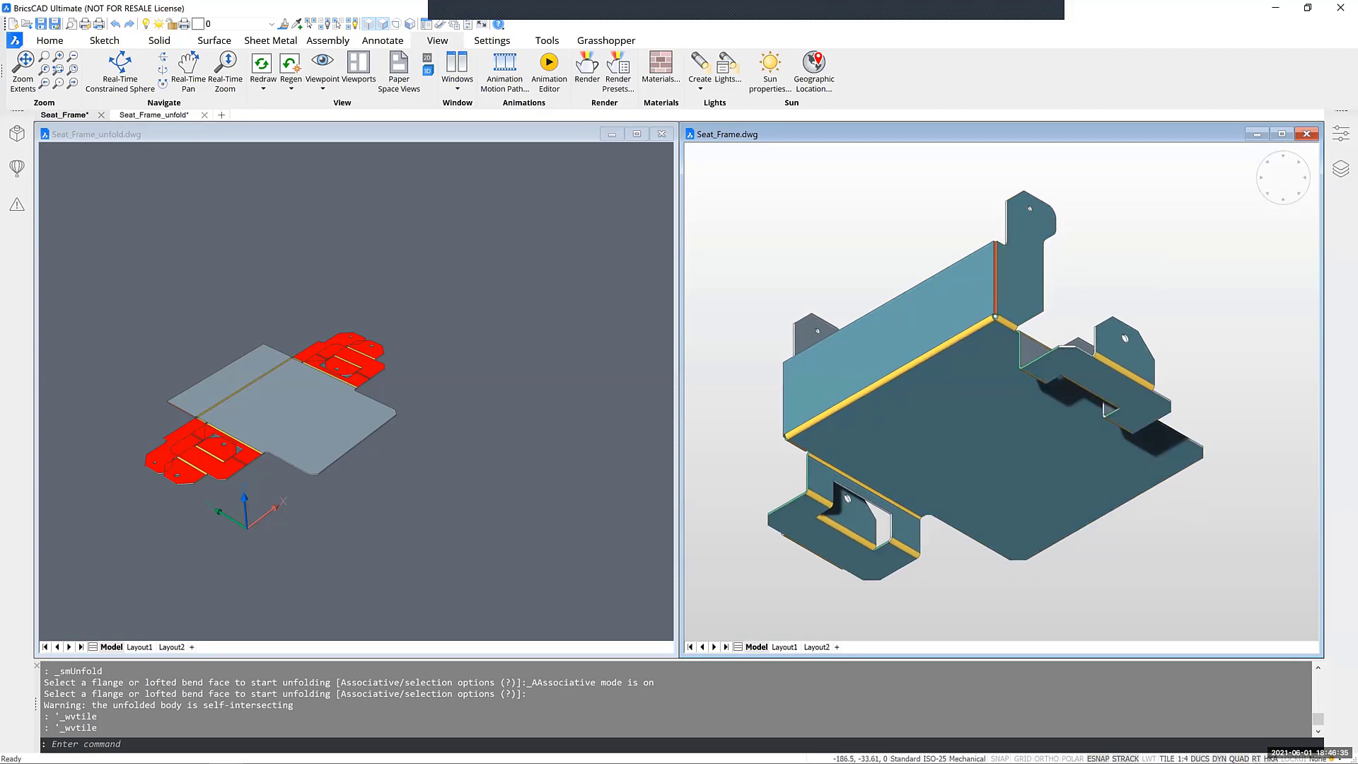
scroll(959, 299, "up", 2)
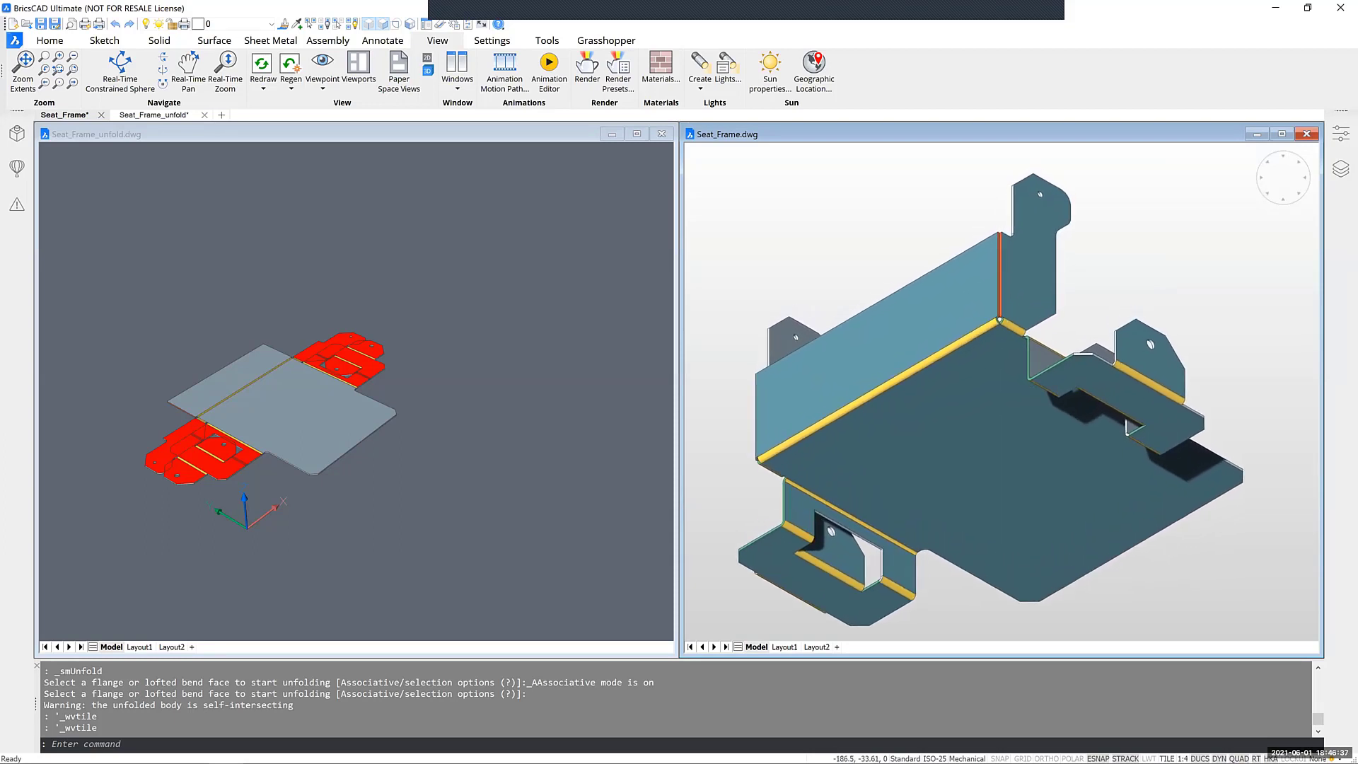
scroll(984, 299, "up", 3)
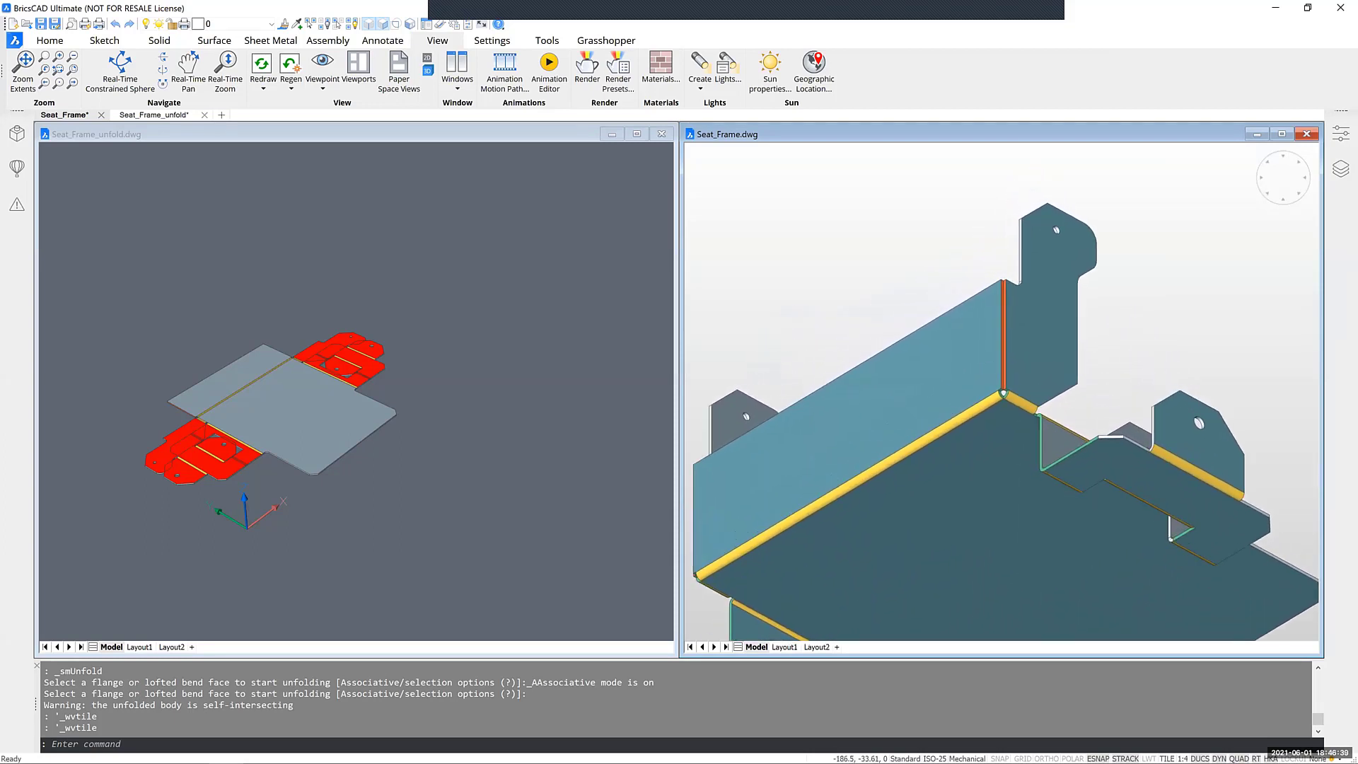
scroll(941, 269, "up", 4)
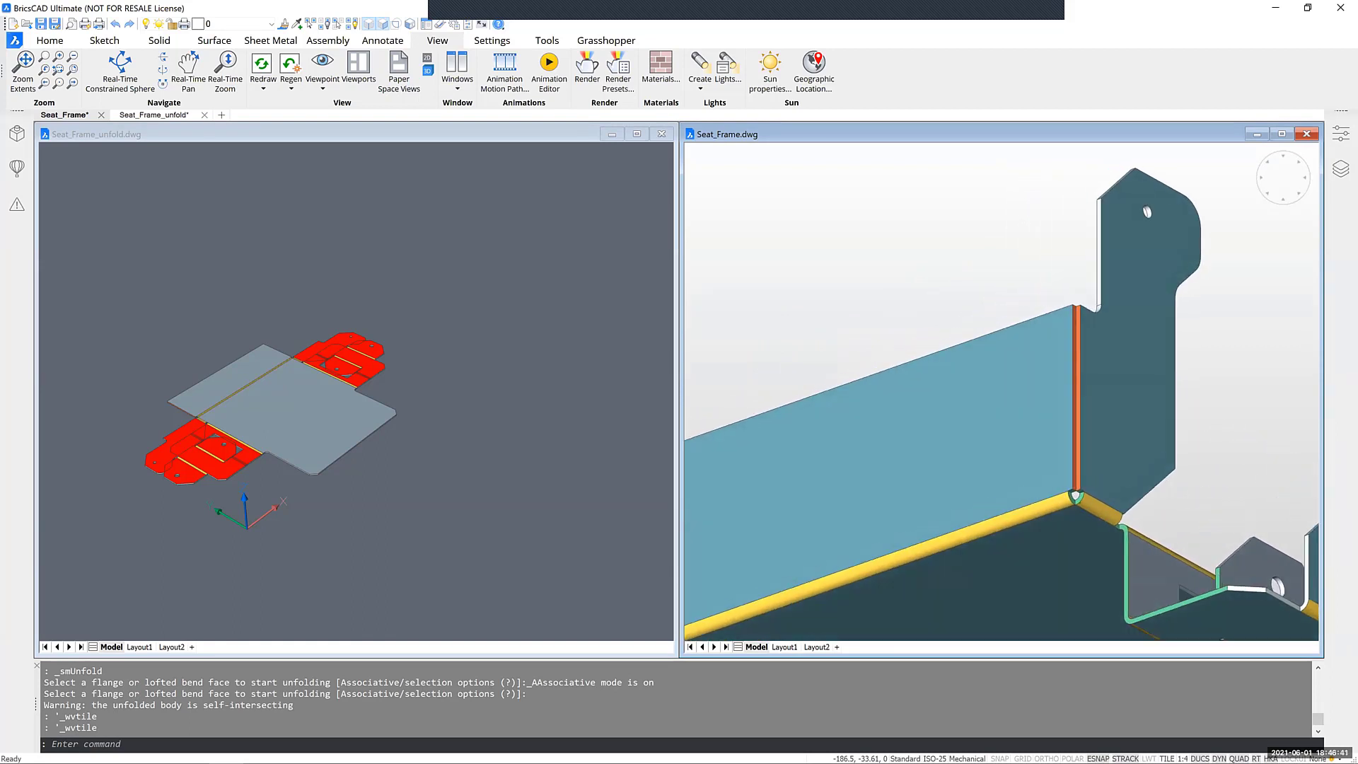
scroll(1259, 506, "up", 2)
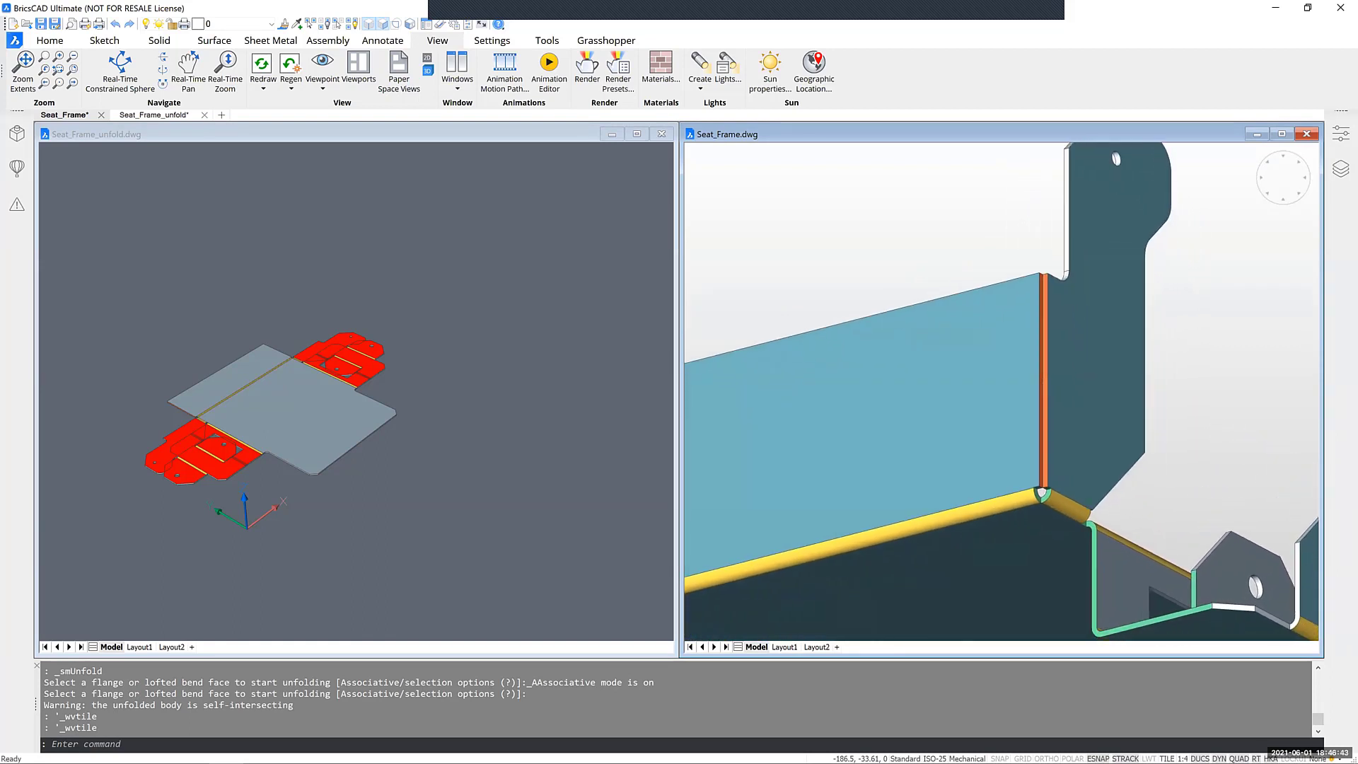
scroll(1035, 336, "up", 3)
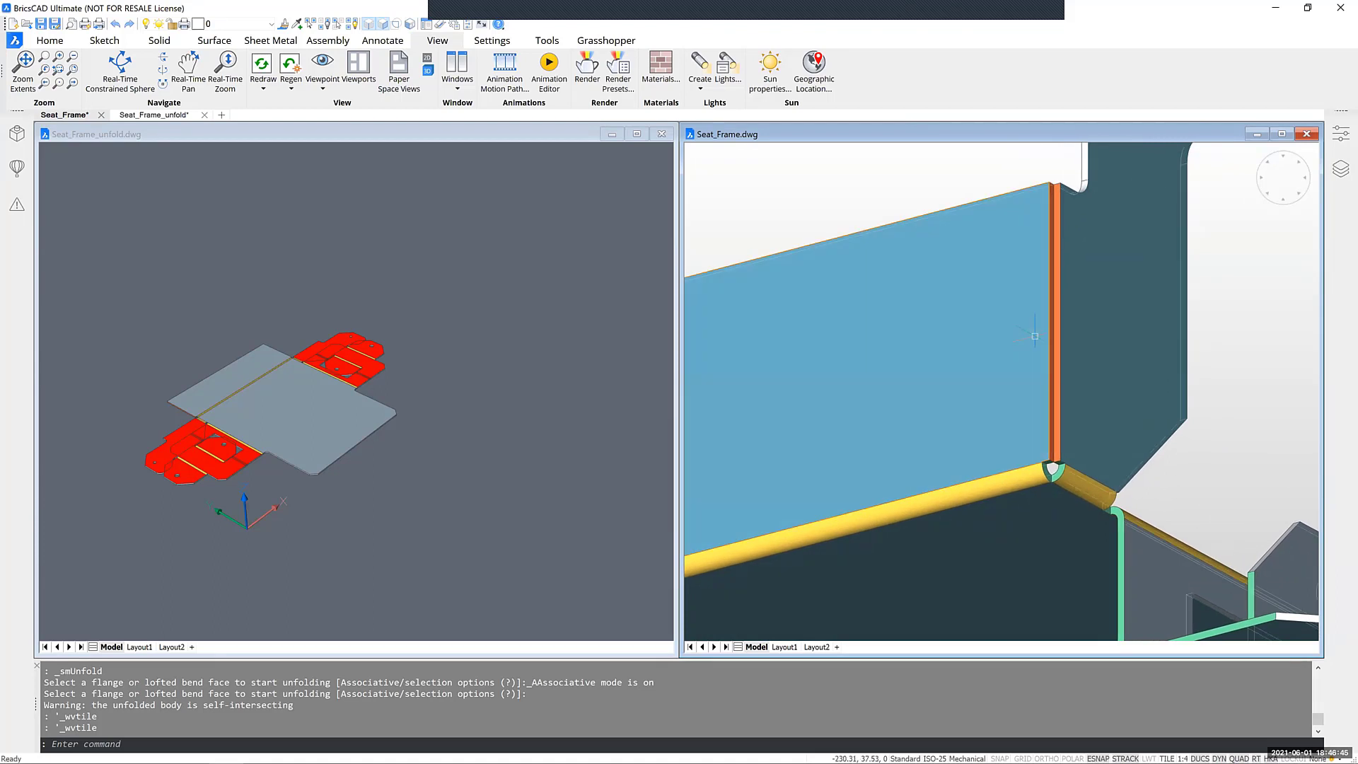
scroll(1078, 483, "up", 5)
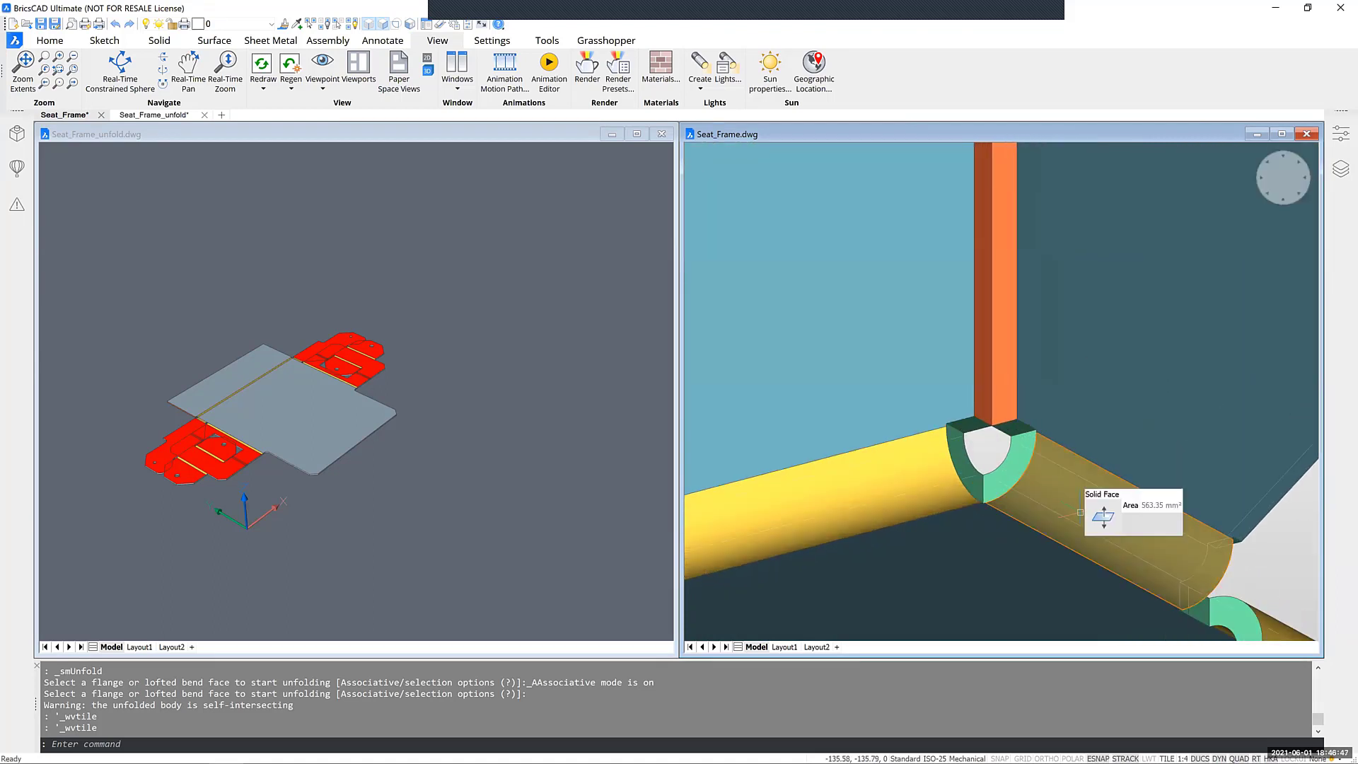
mouse_move(1095, 522)
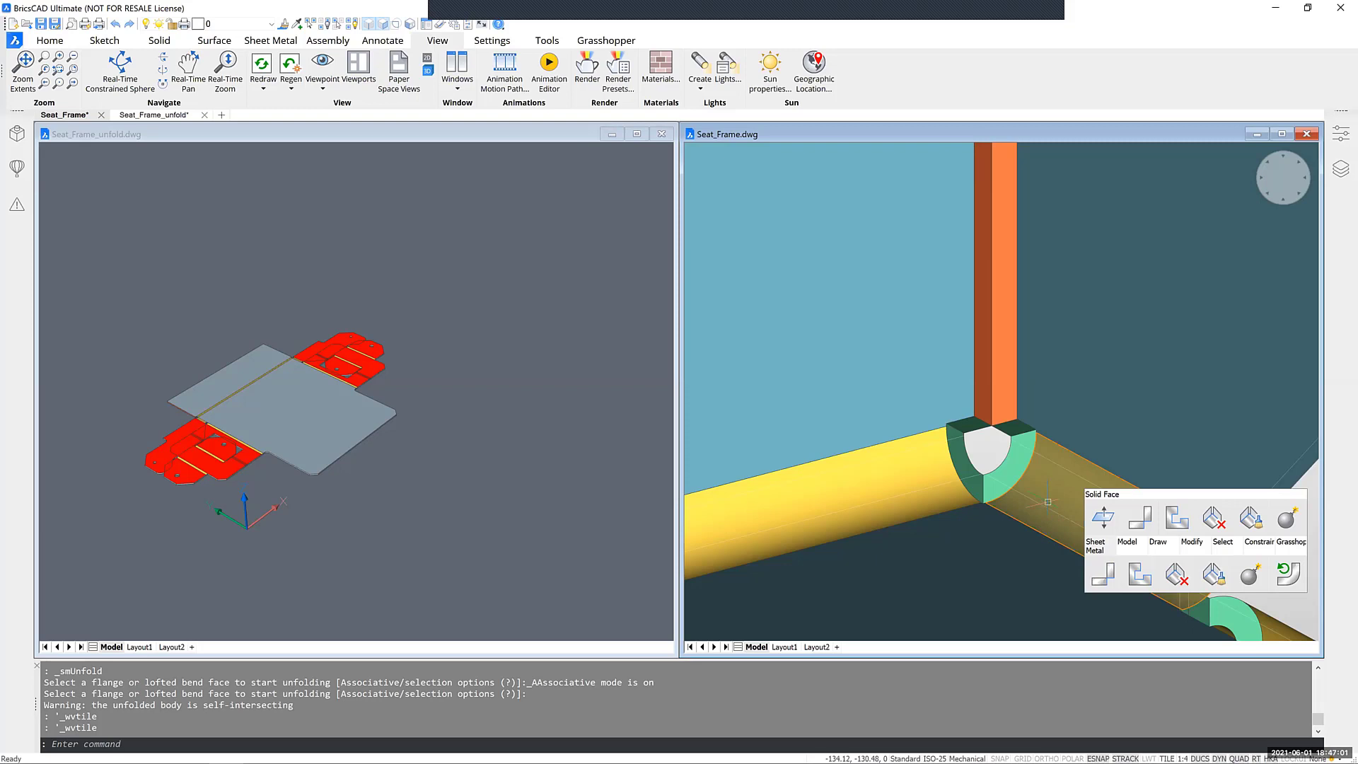
key("Escape")
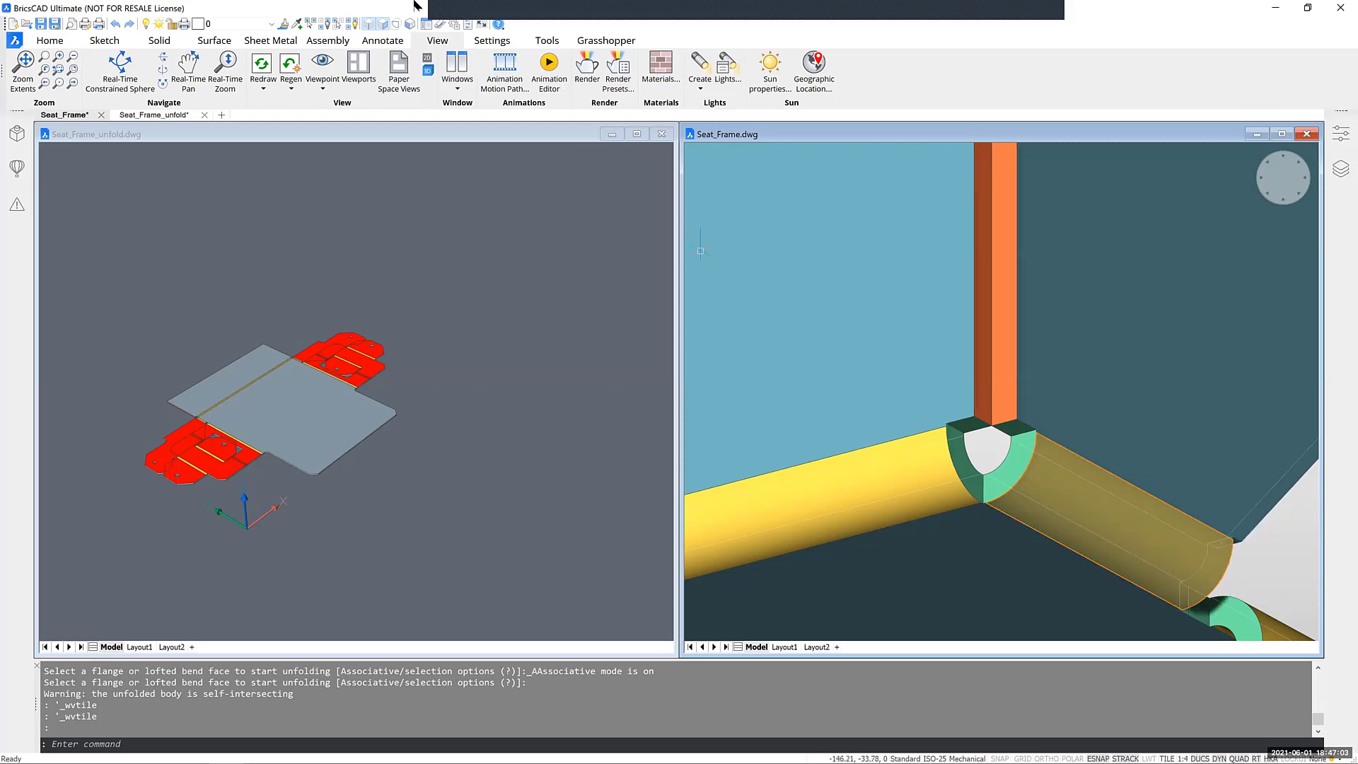
left_click(266, 43)
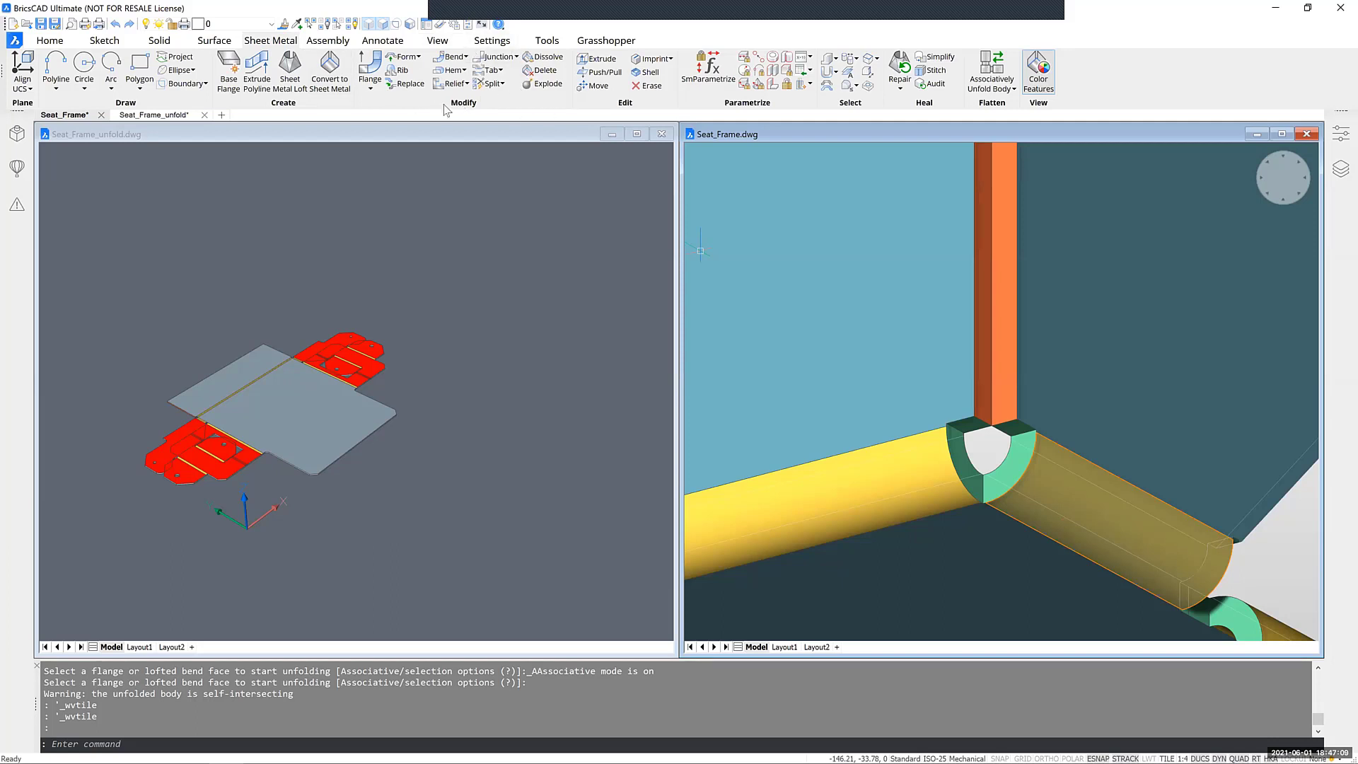
left_click(518, 58)
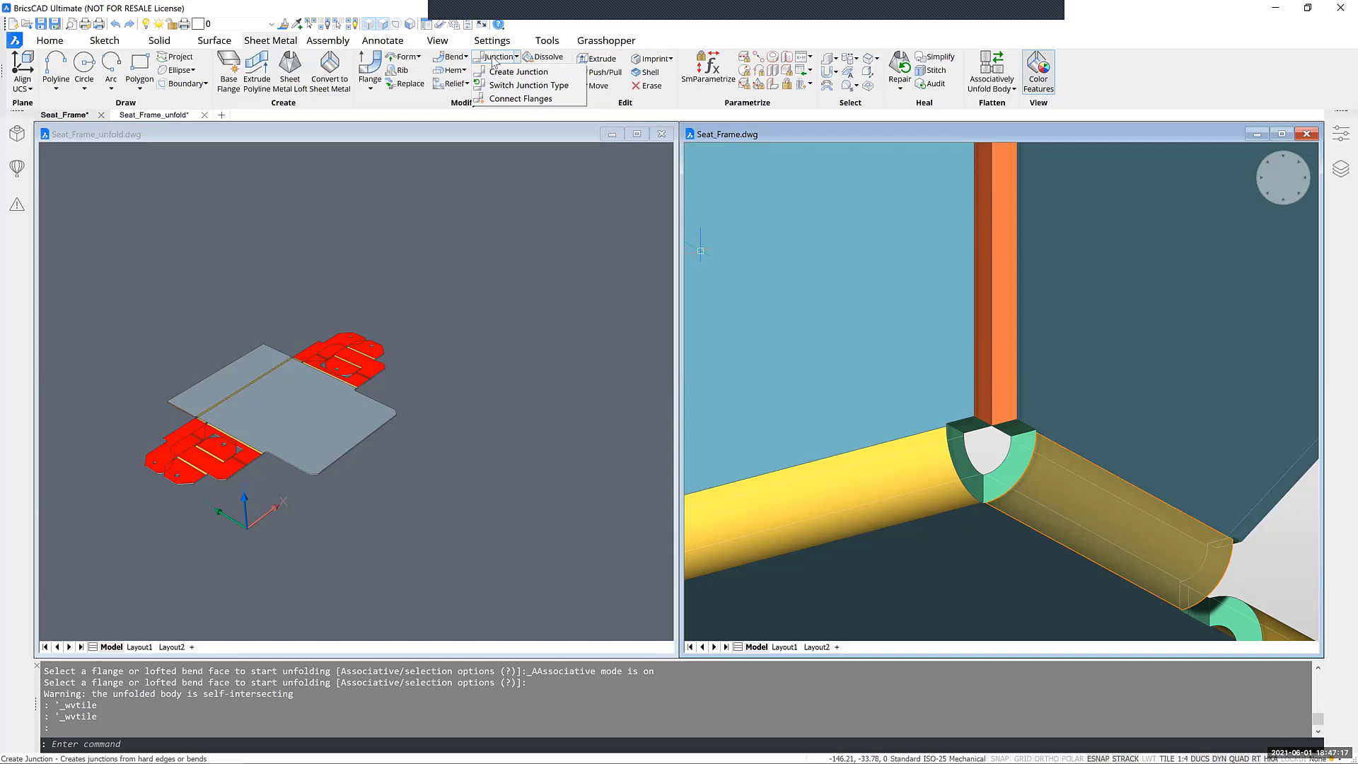
left_click(533, 76)
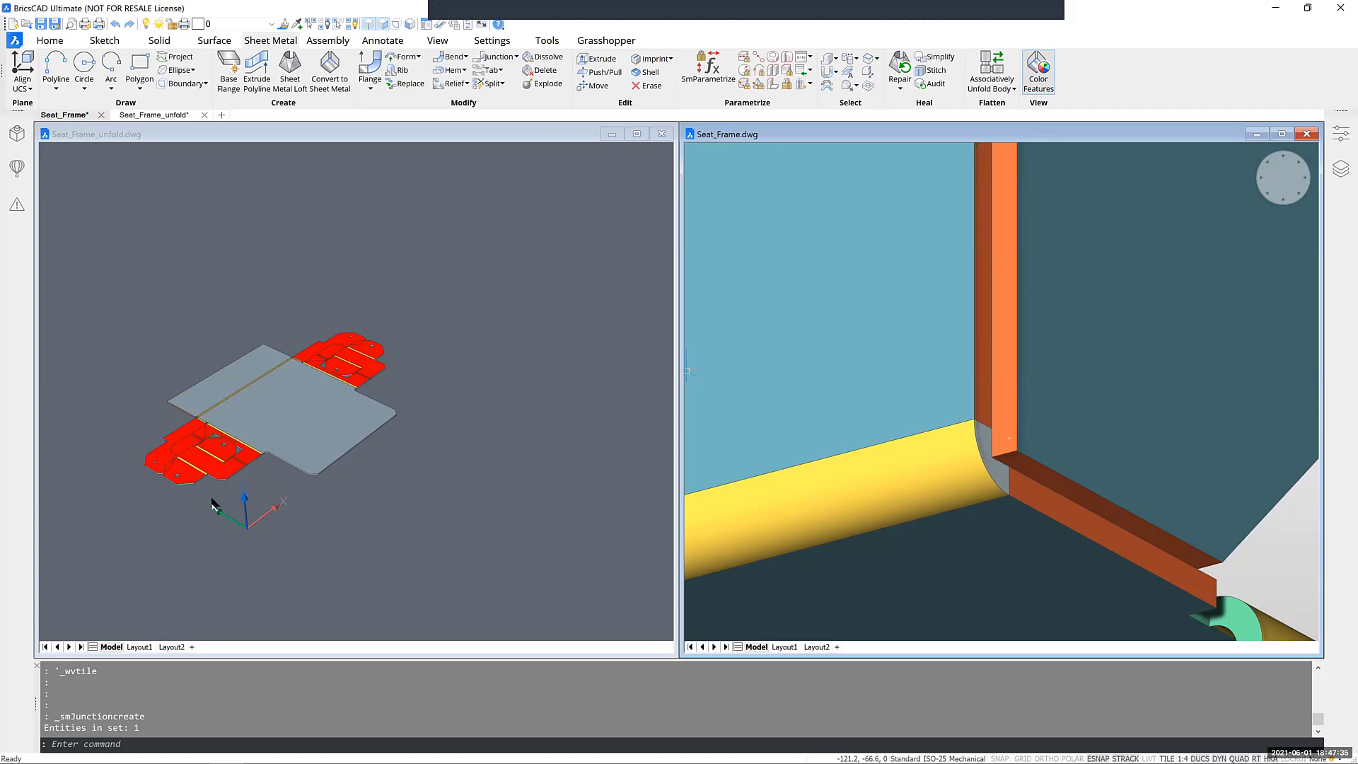
Step: Switch to the Seat_Frame_unfold drawing to update the flat pattern with the new junction, and return to Seat_Frame
left_click(240, 493)
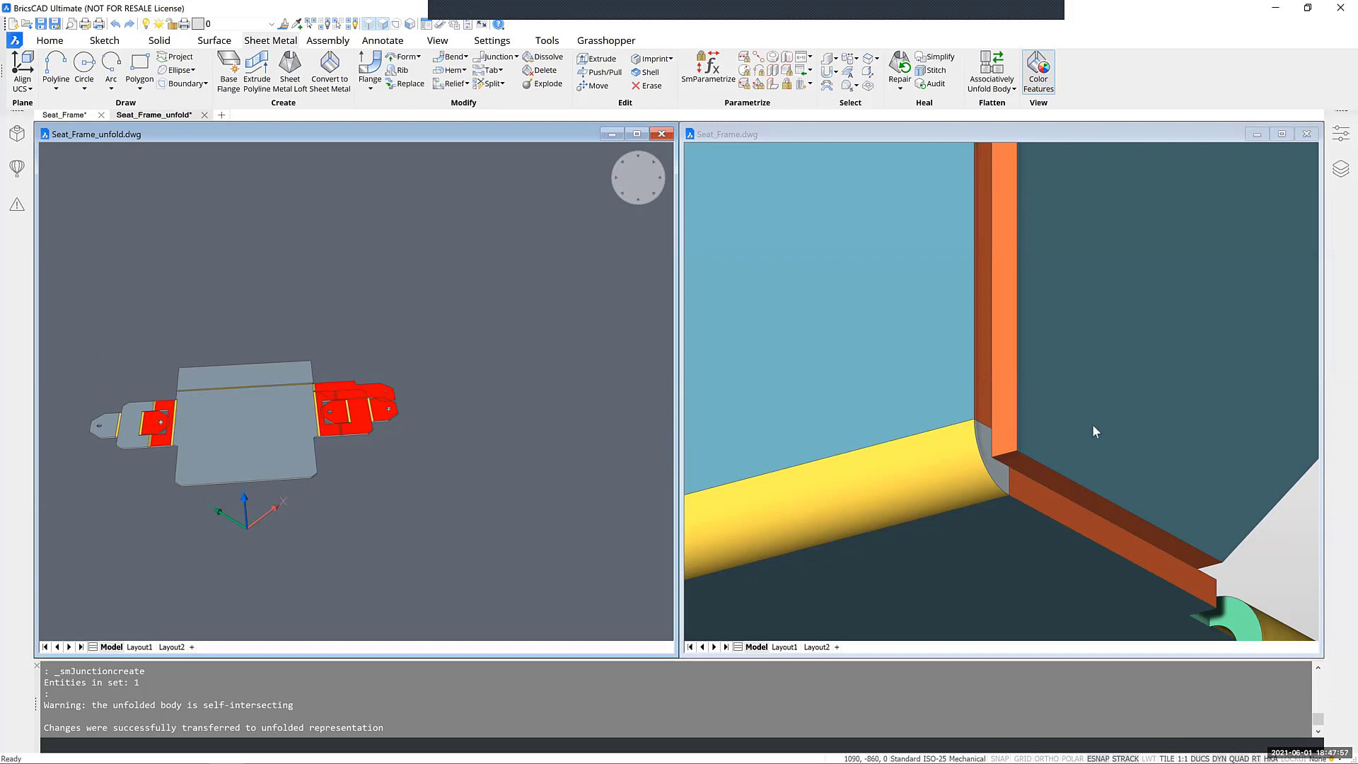
scroll(1092, 426, "down", 3)
left_click(1234, 543)
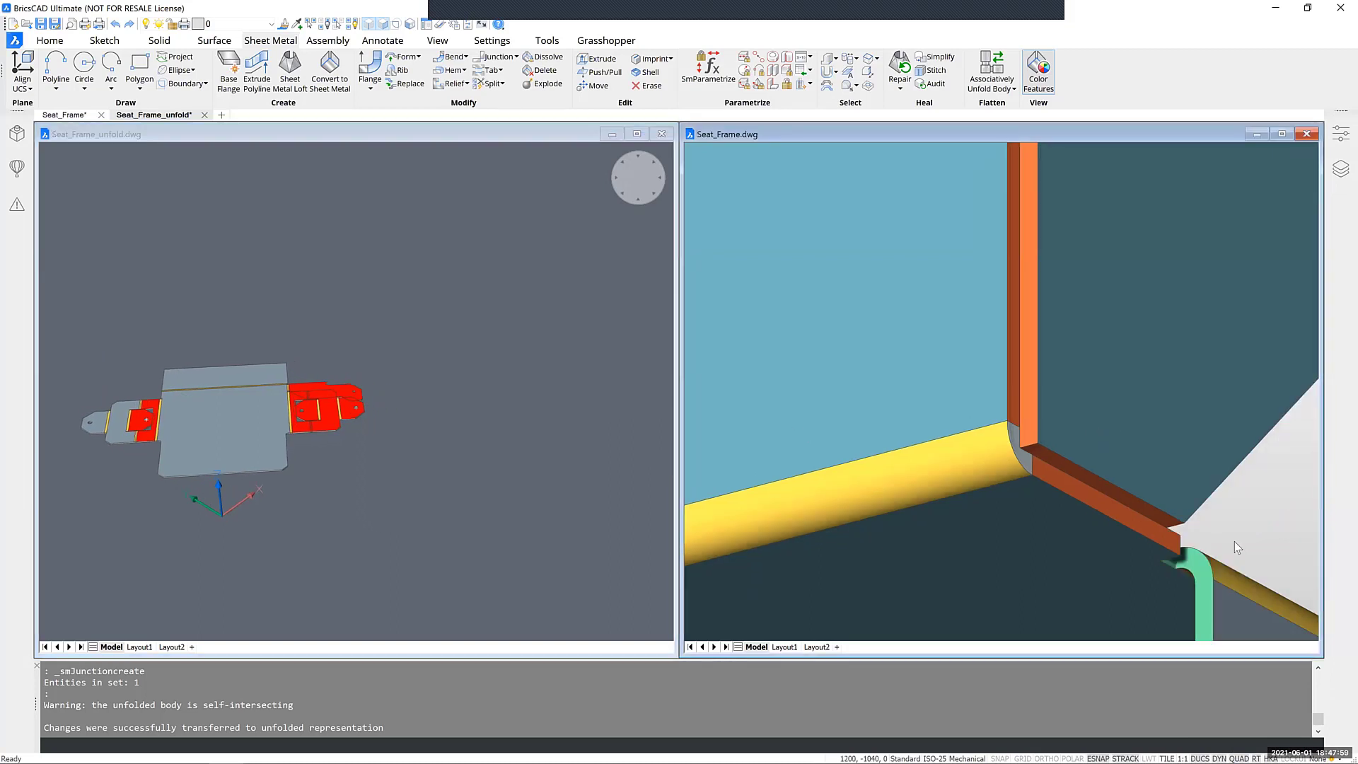
Step: Examine the vertical junction between the backrest flange and the tall side flange, including its lower end
scroll(1173, 509, "down", 5)
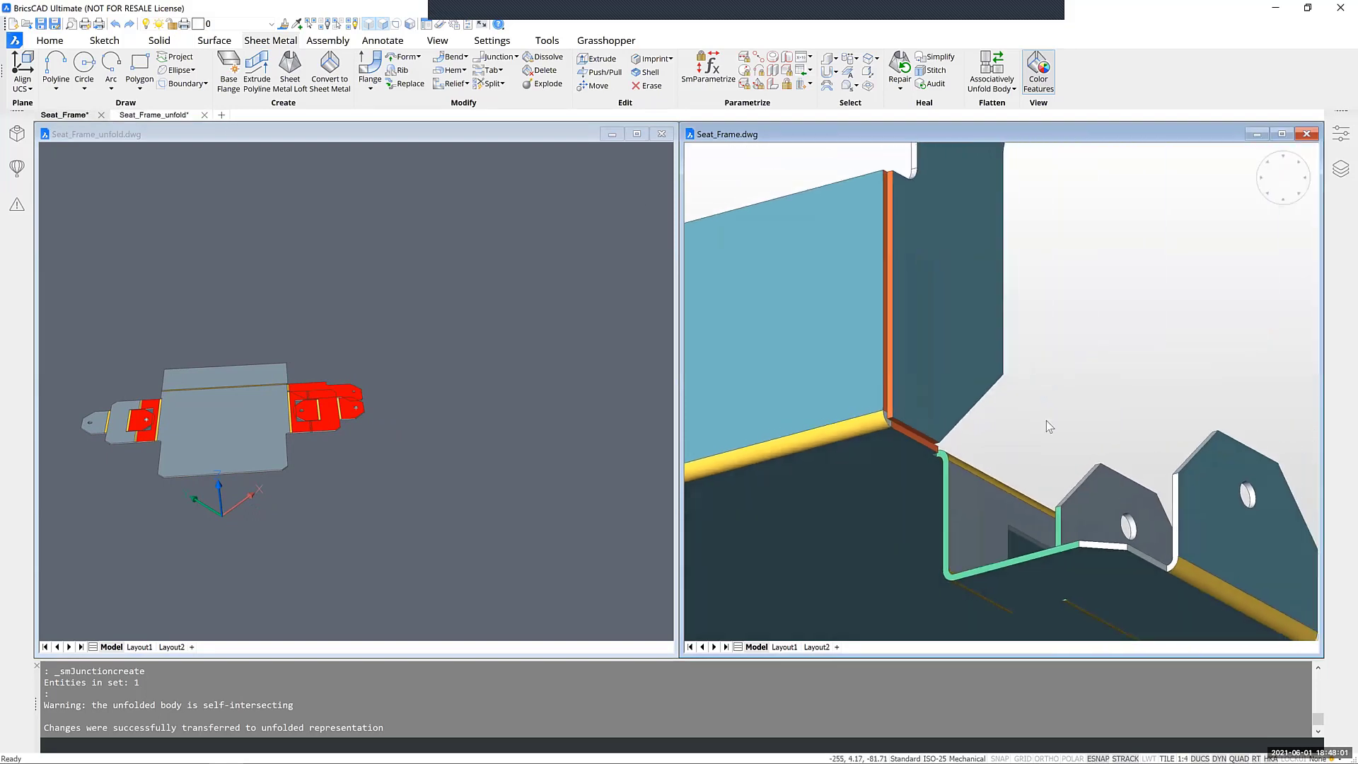
scroll(1046, 421, "down", 2)
middle_click_drag(1046, 421, 958, 158, "shift")
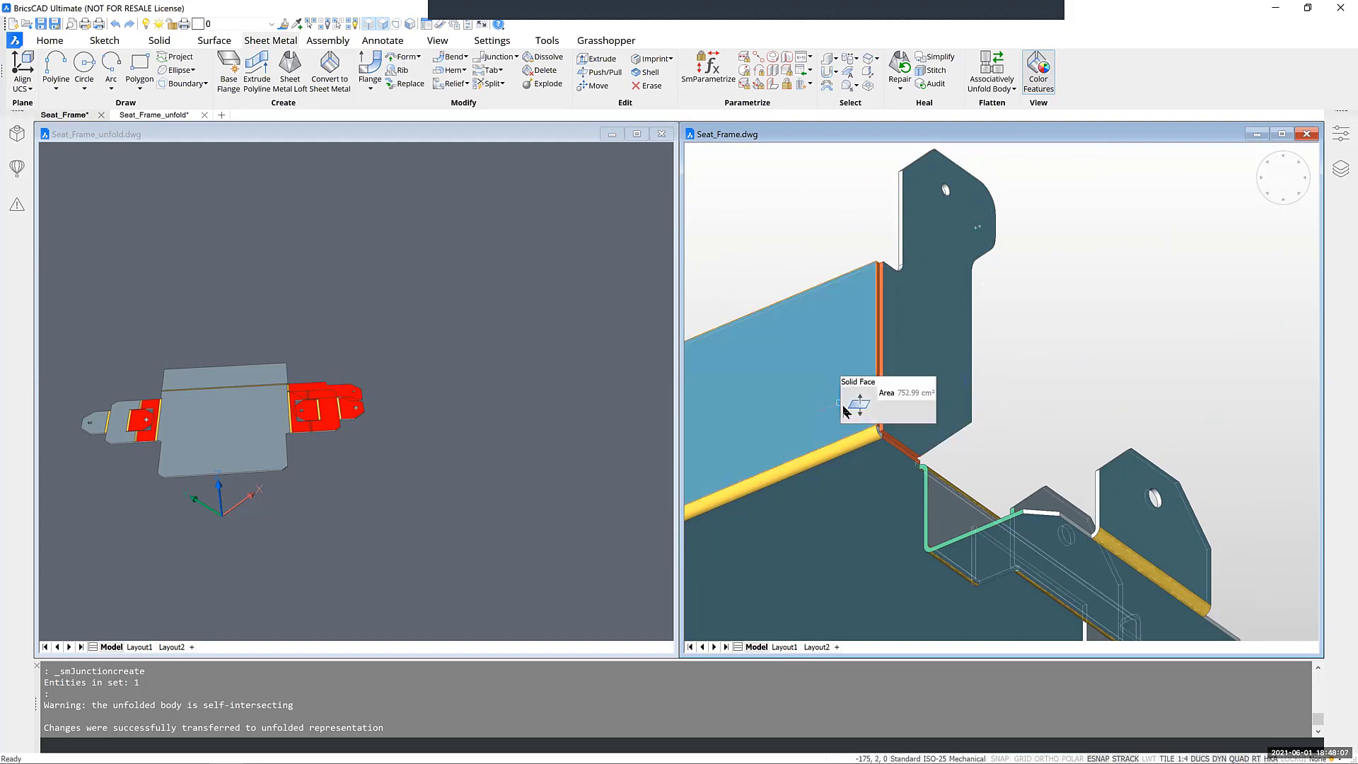
mouse_move(873, 417)
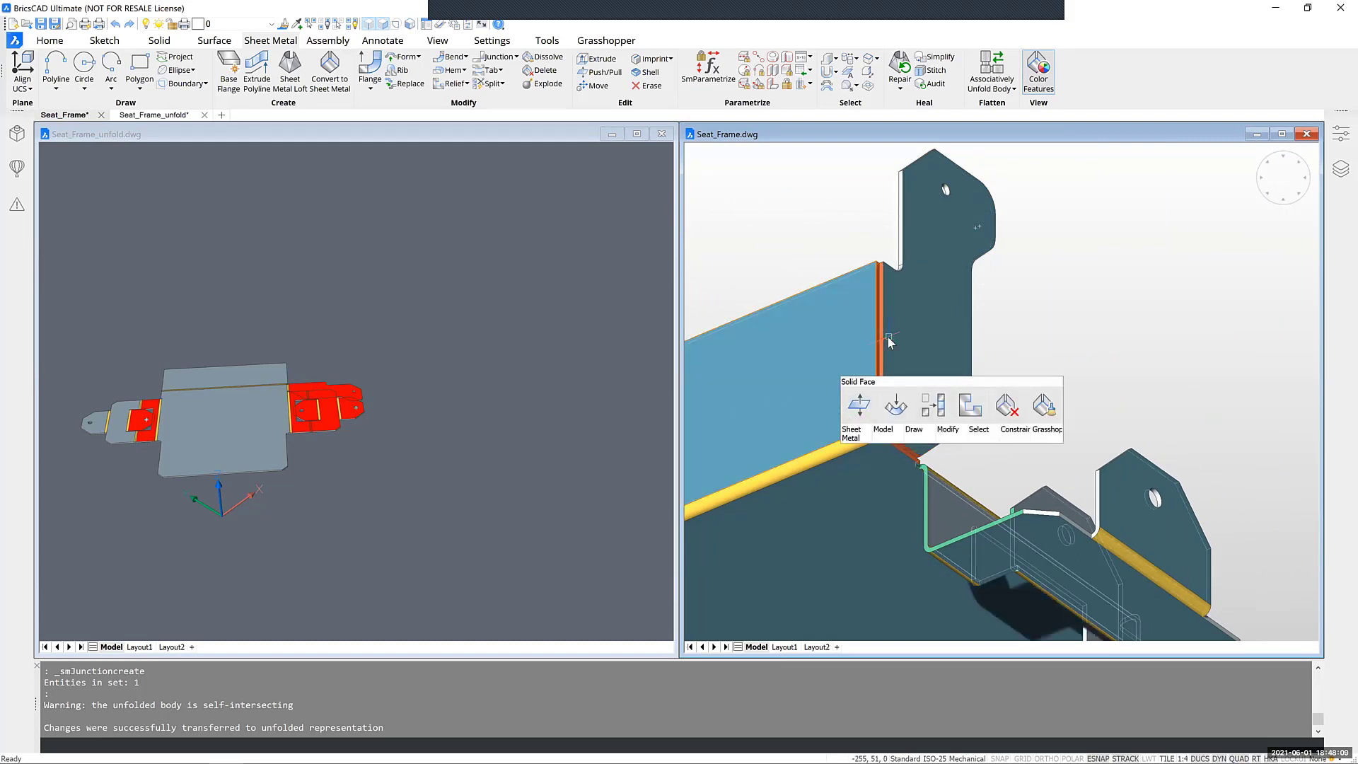
middle_click_drag(885, 337, 898, 410, "shift")
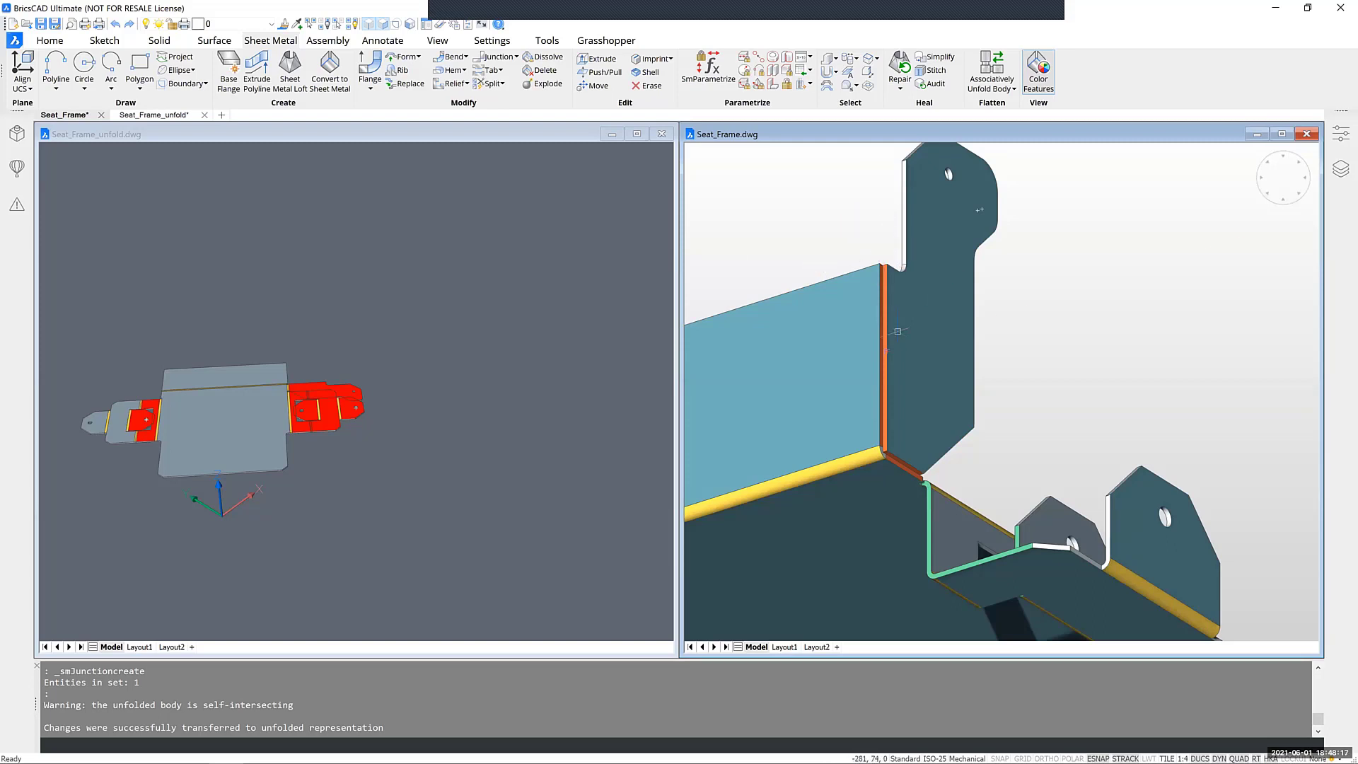
middle_click_drag(863, 438, 891, 475, "shift")
scroll(890, 471, "up", 4)
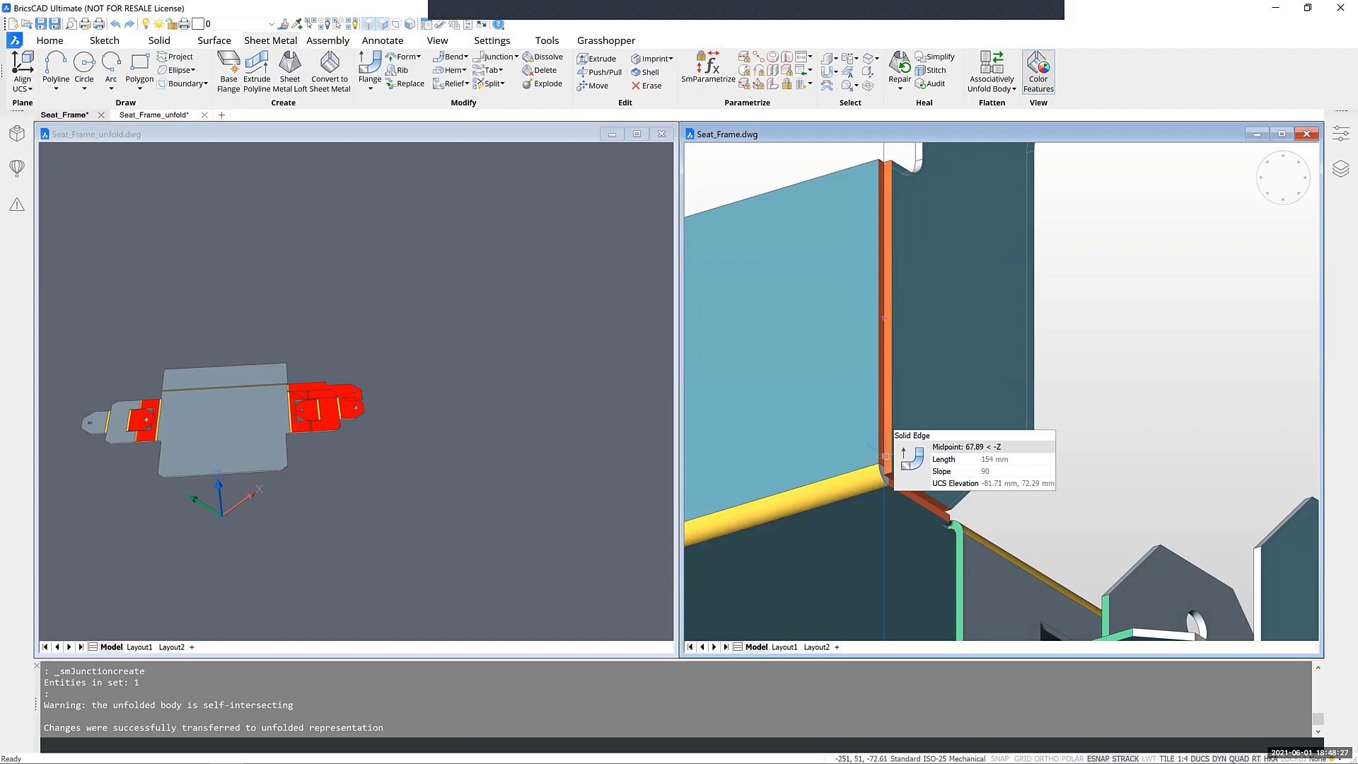
key("Escape")
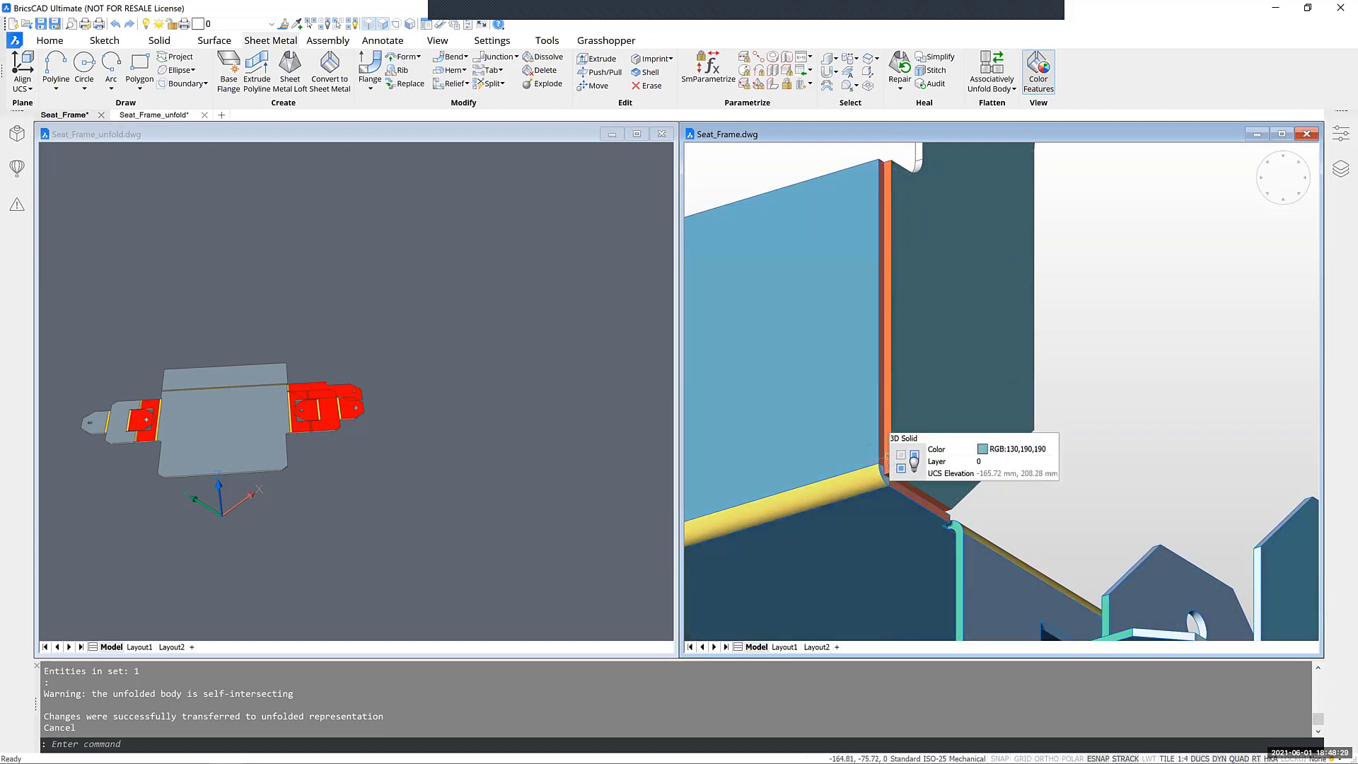
scroll(886, 458, "up", 5)
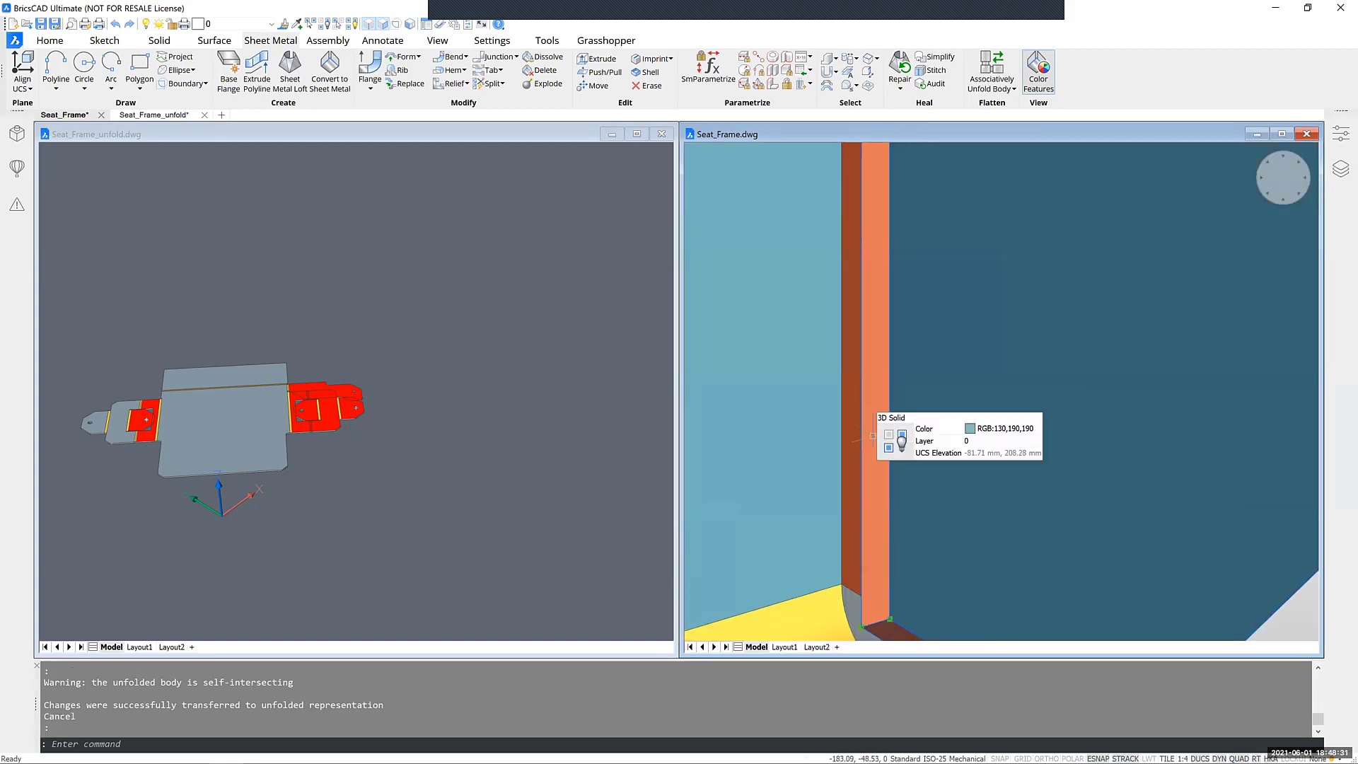
key("Escape")
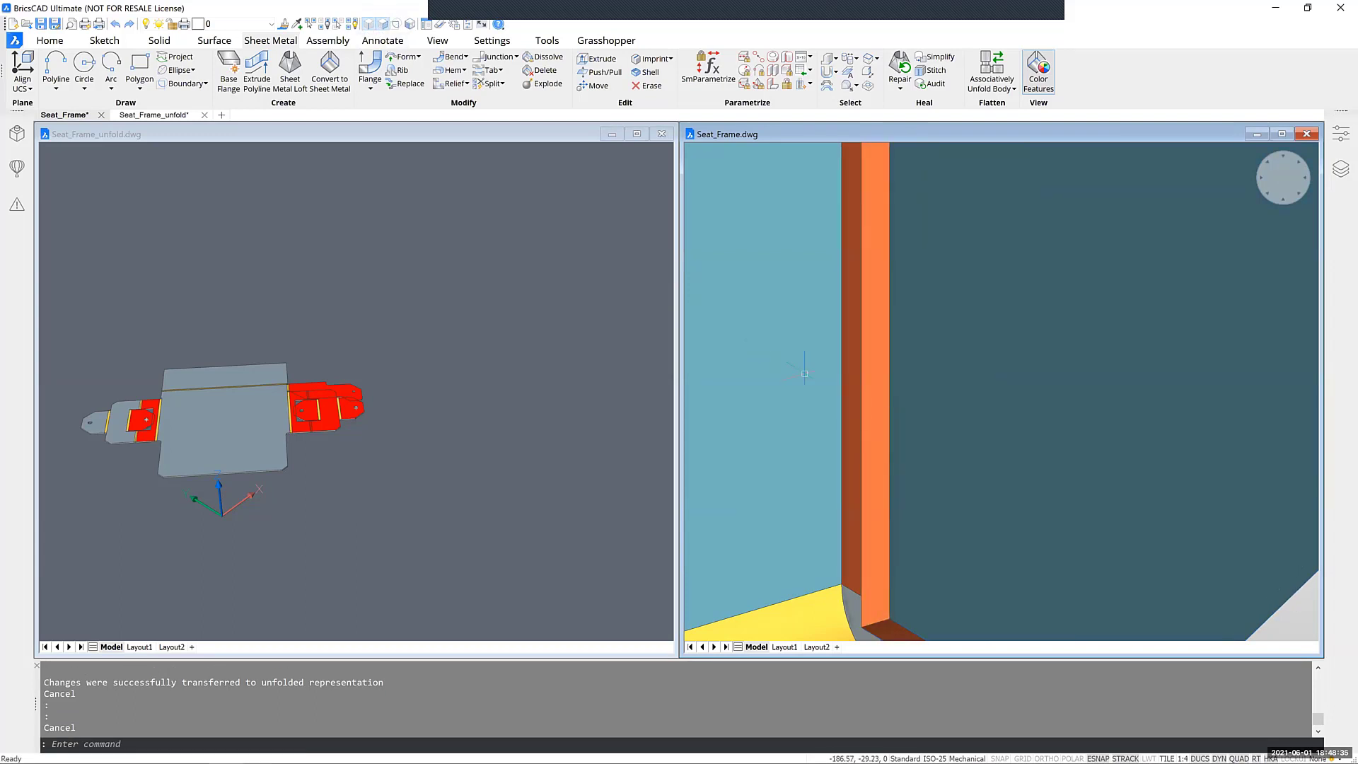
Step: Create a bend from the vertical junction between the backrest flange and the tall side flange
mouse_move(881, 434)
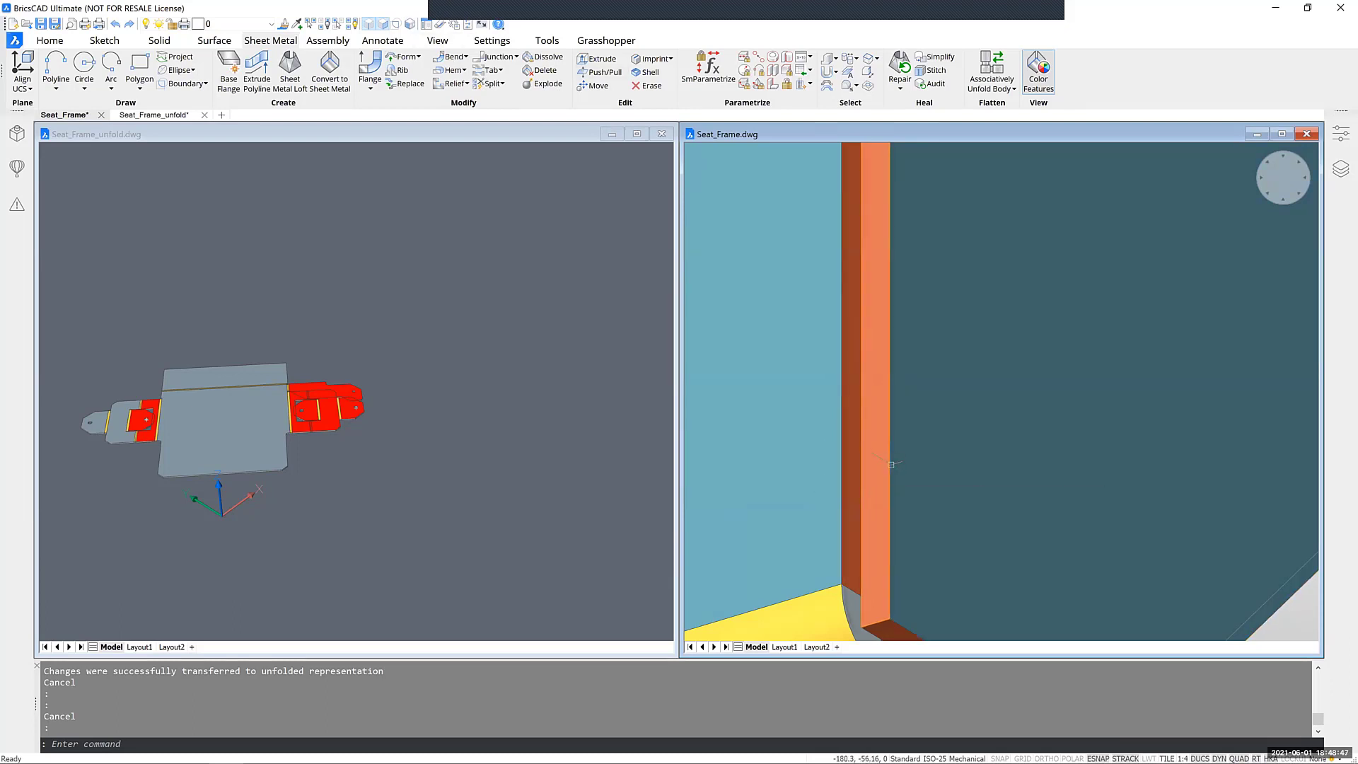
mouse_move(891, 473)
scroll(866, 488, "down", 4)
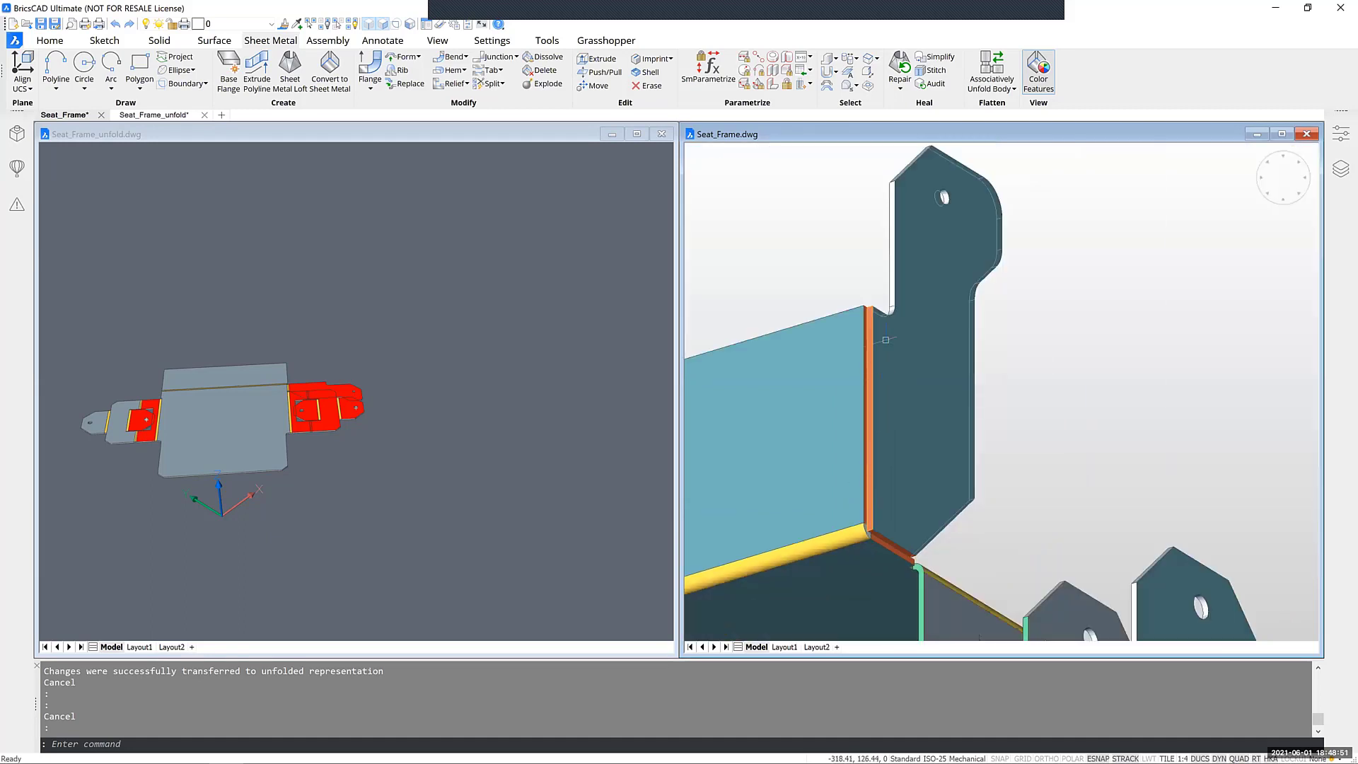
scroll(886, 340, "up", 3)
scroll(833, 268, "up", 2)
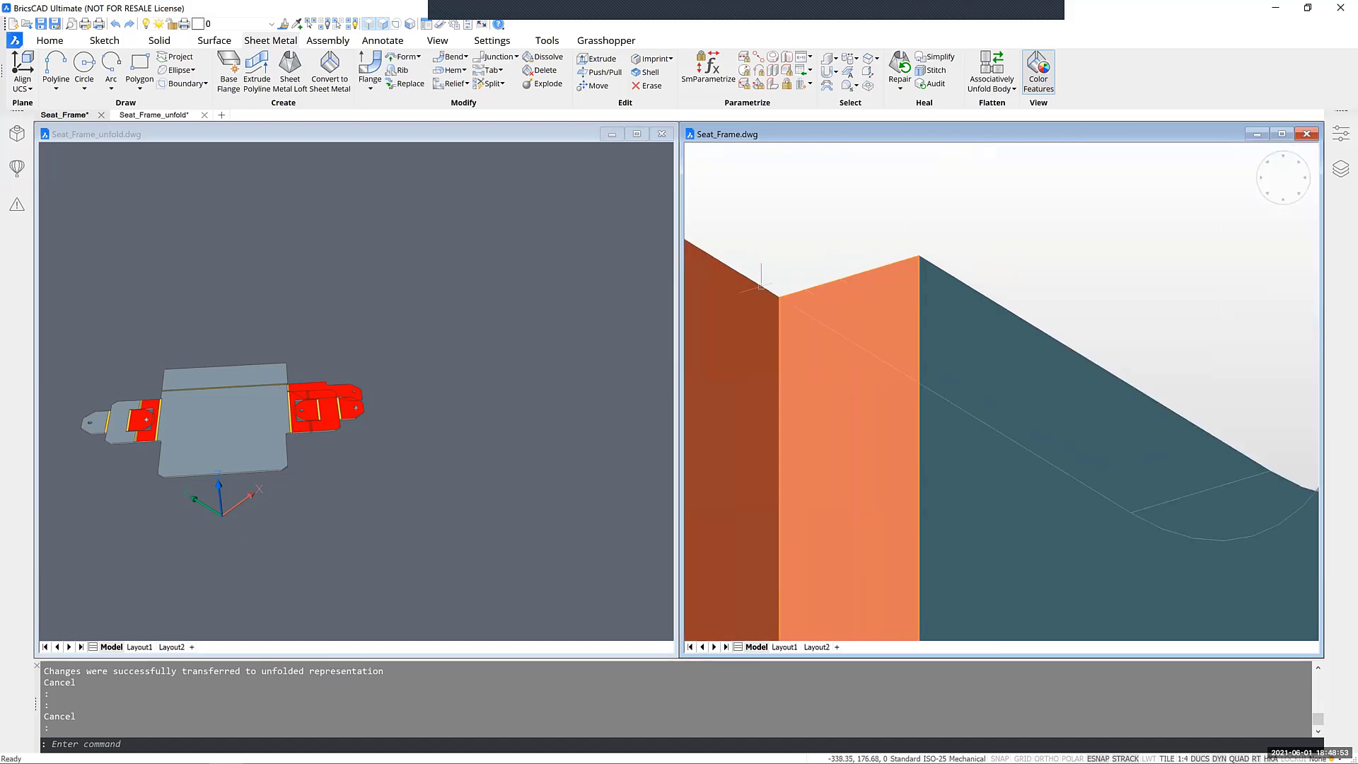
scroll(909, 305, "up", 4)
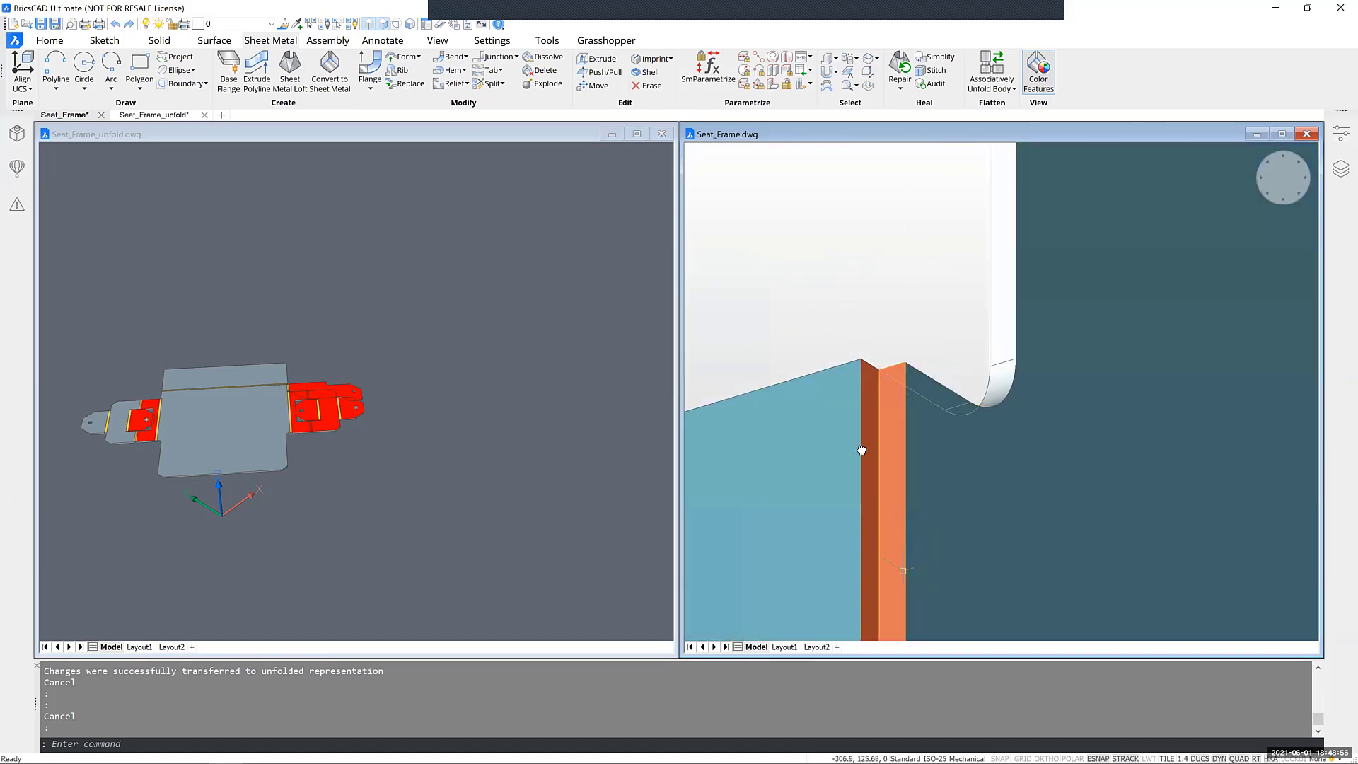
scroll(904, 261, "down", 4)
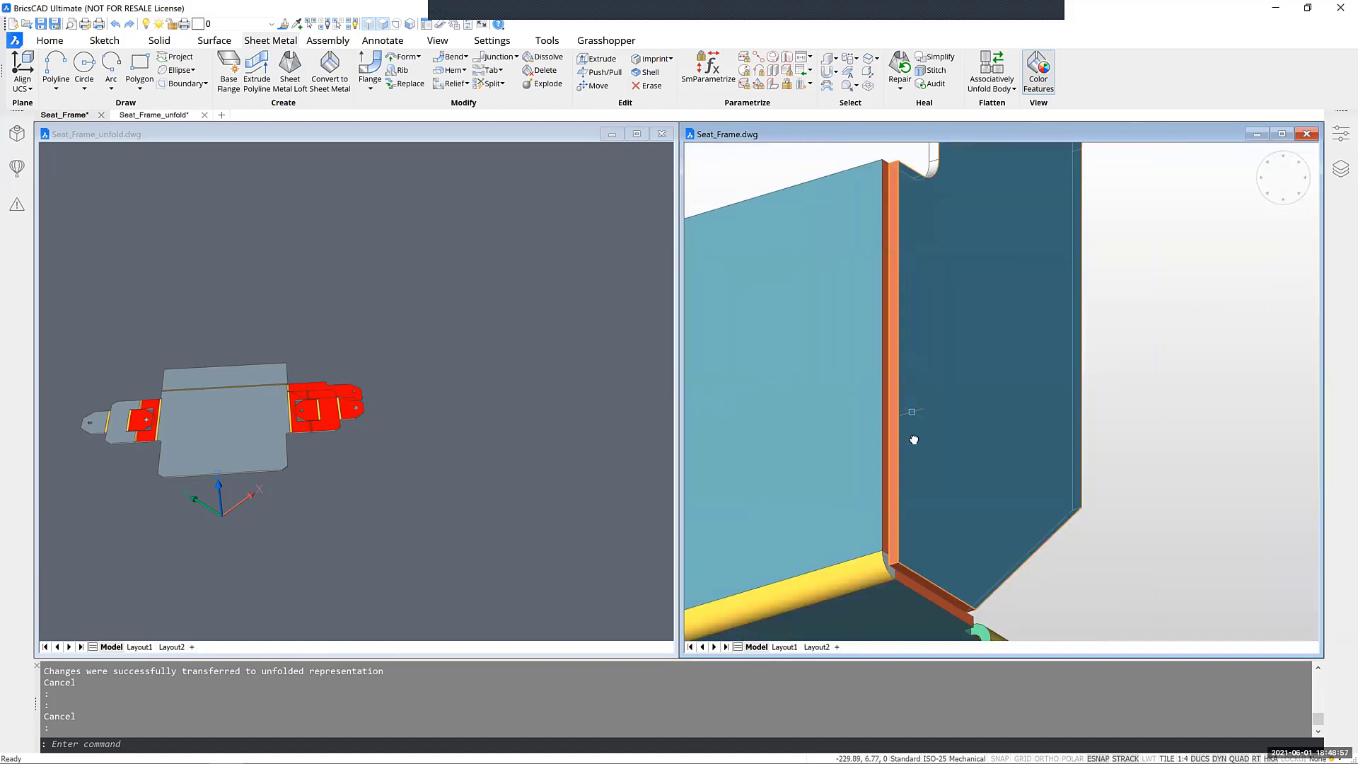
middle_click_drag(913, 440, 906, 479)
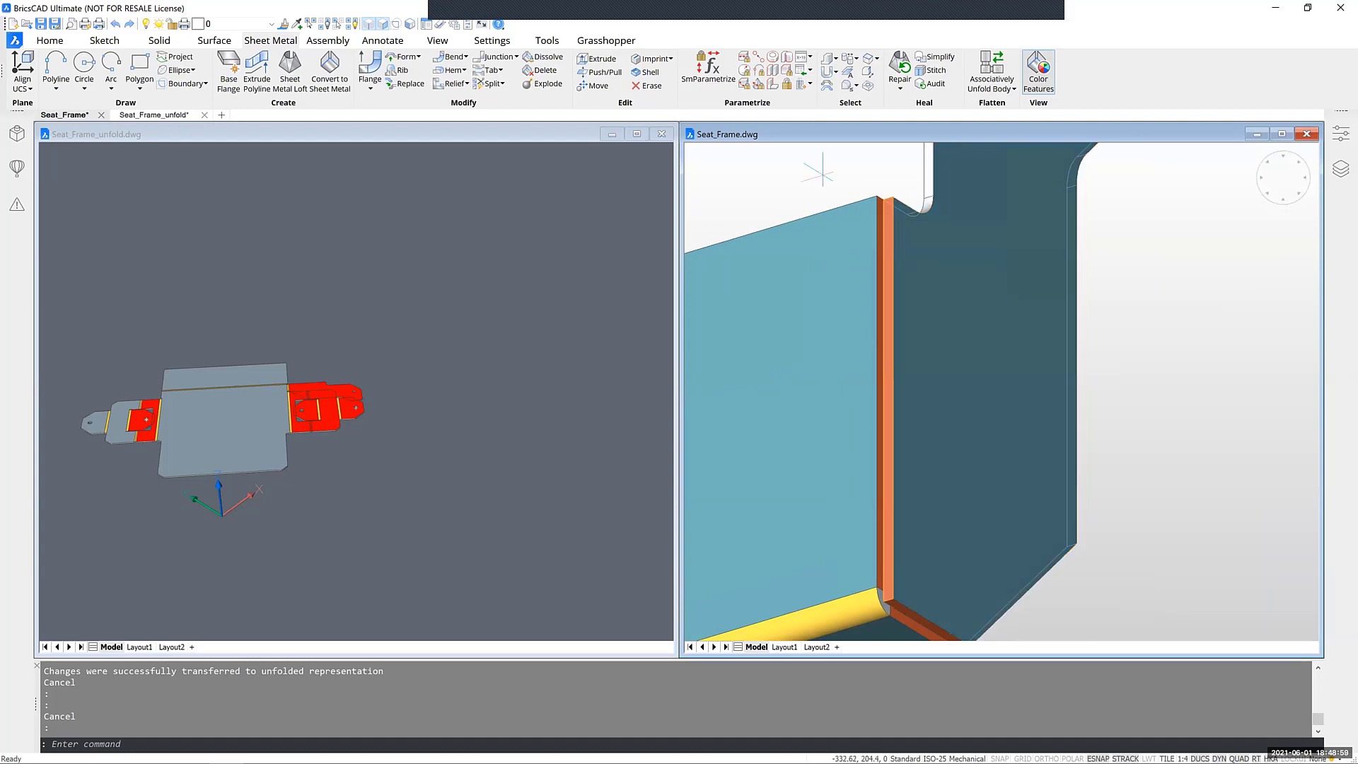
mouse_move(839, 205)
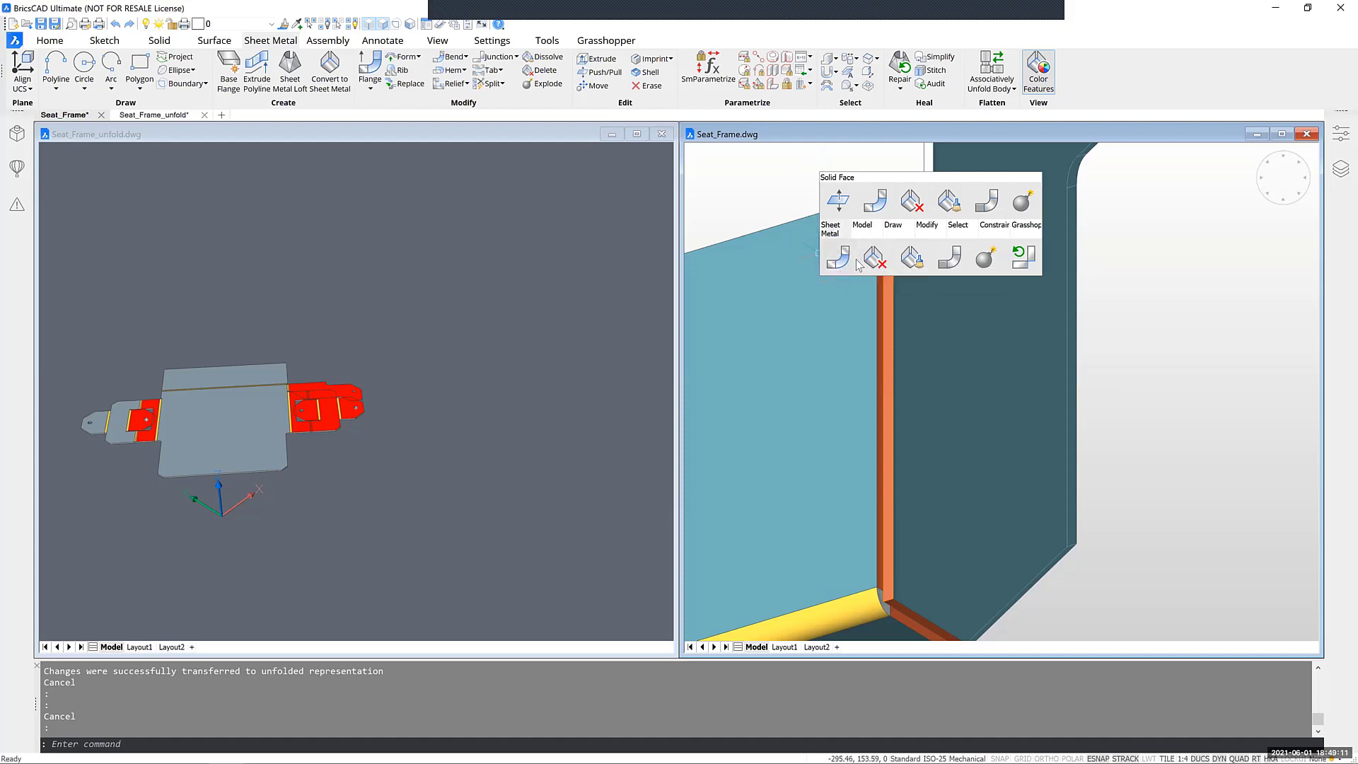
left_click(465, 58)
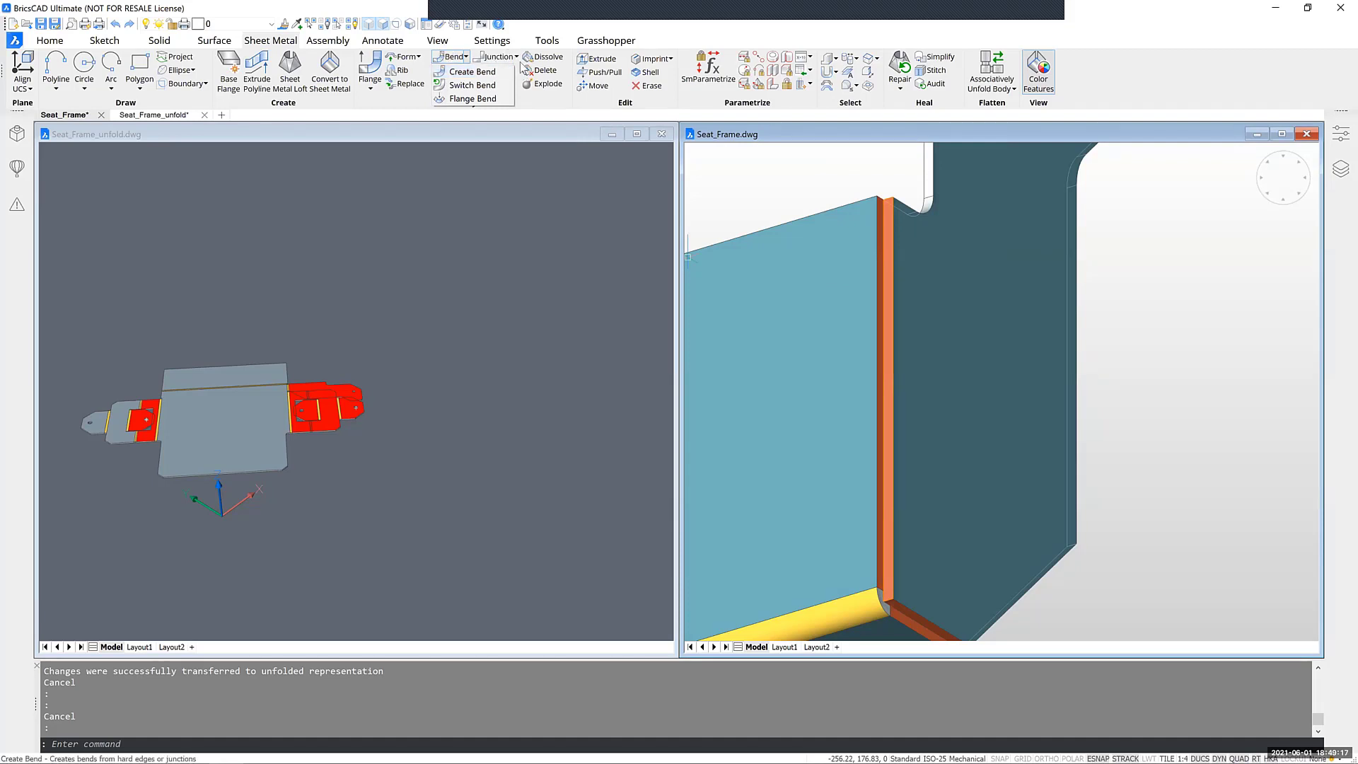
left_click(471, 72)
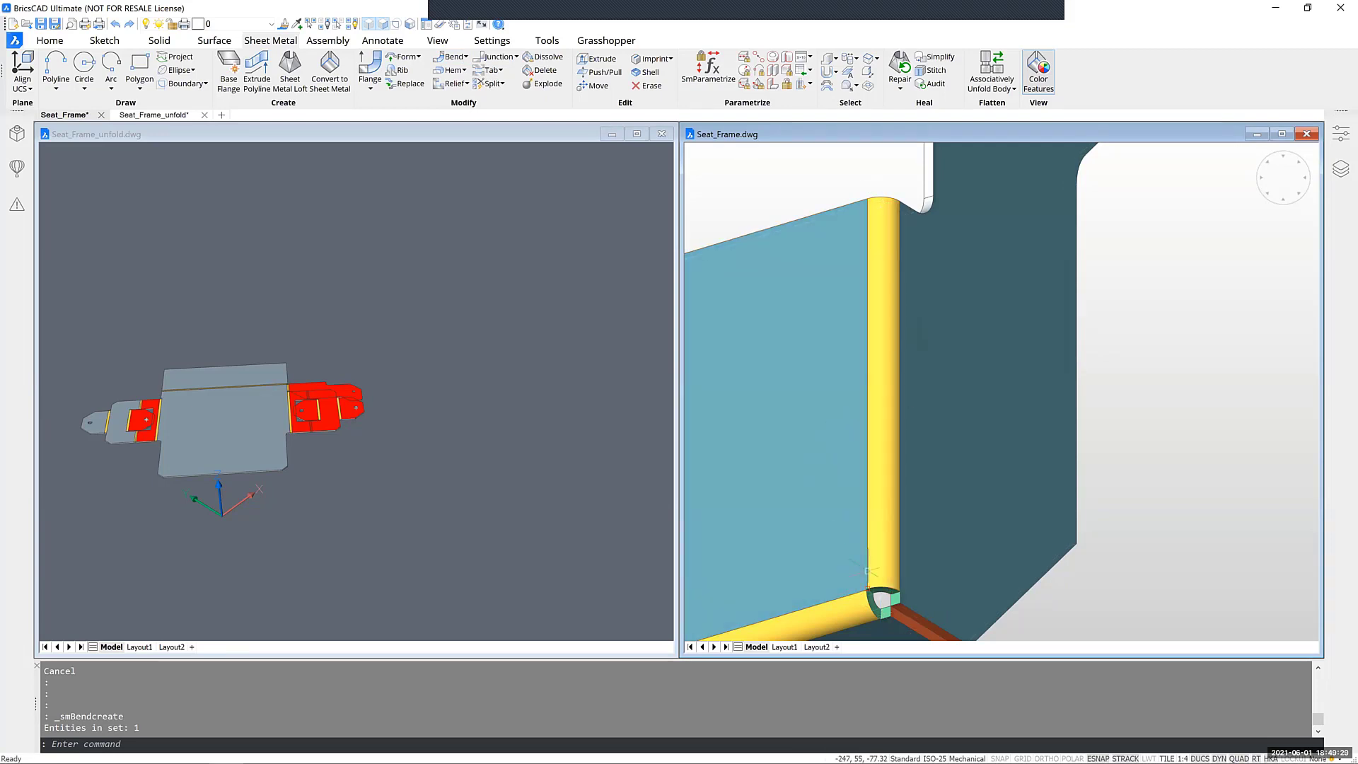
Step: Switch to the Seat_Frame_unfold drawing to update the flat pattern with the new bend, and examine the relocated tall side flange
scroll(945, 413, "down", 6)
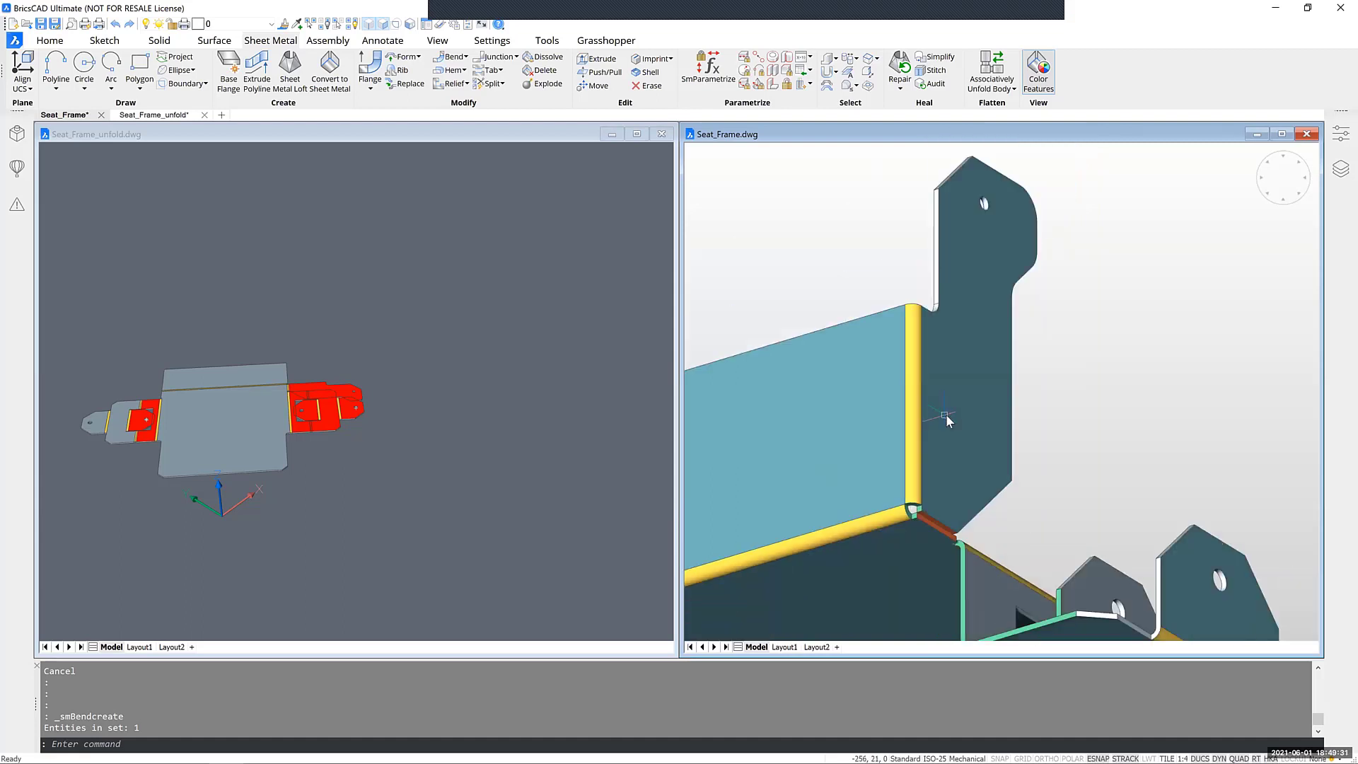
left_click(139, 473)
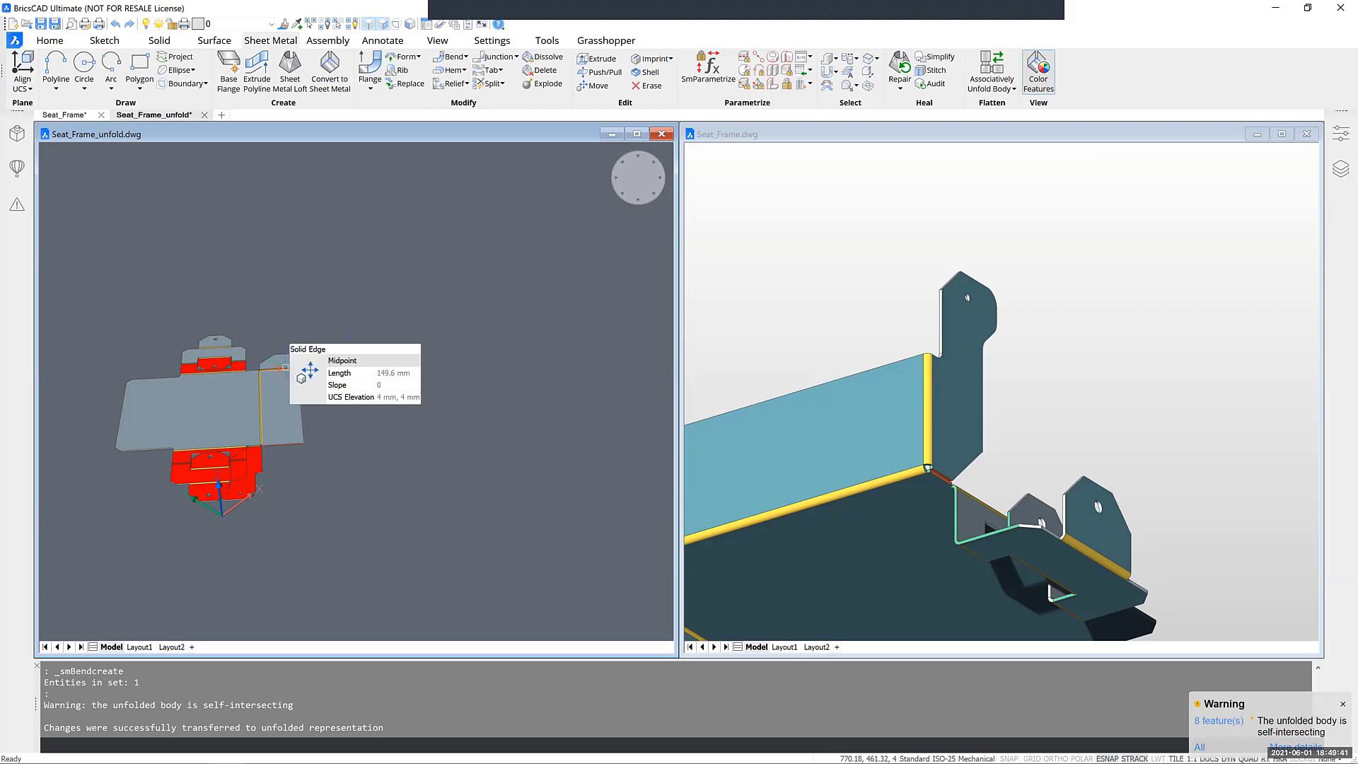
scroll(286, 368, "up", 3)
scroll(309, 373, "up", 2)
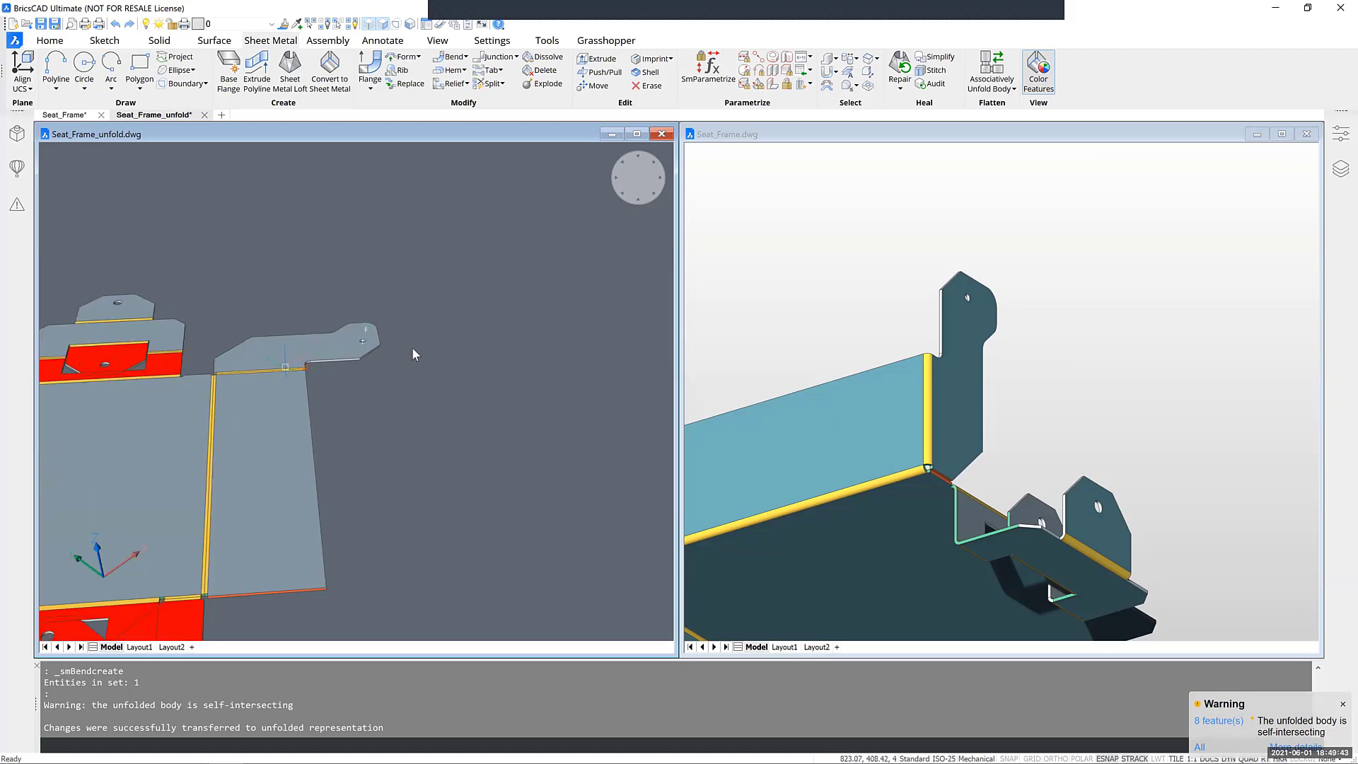
scroll(274, 393, "down", 3)
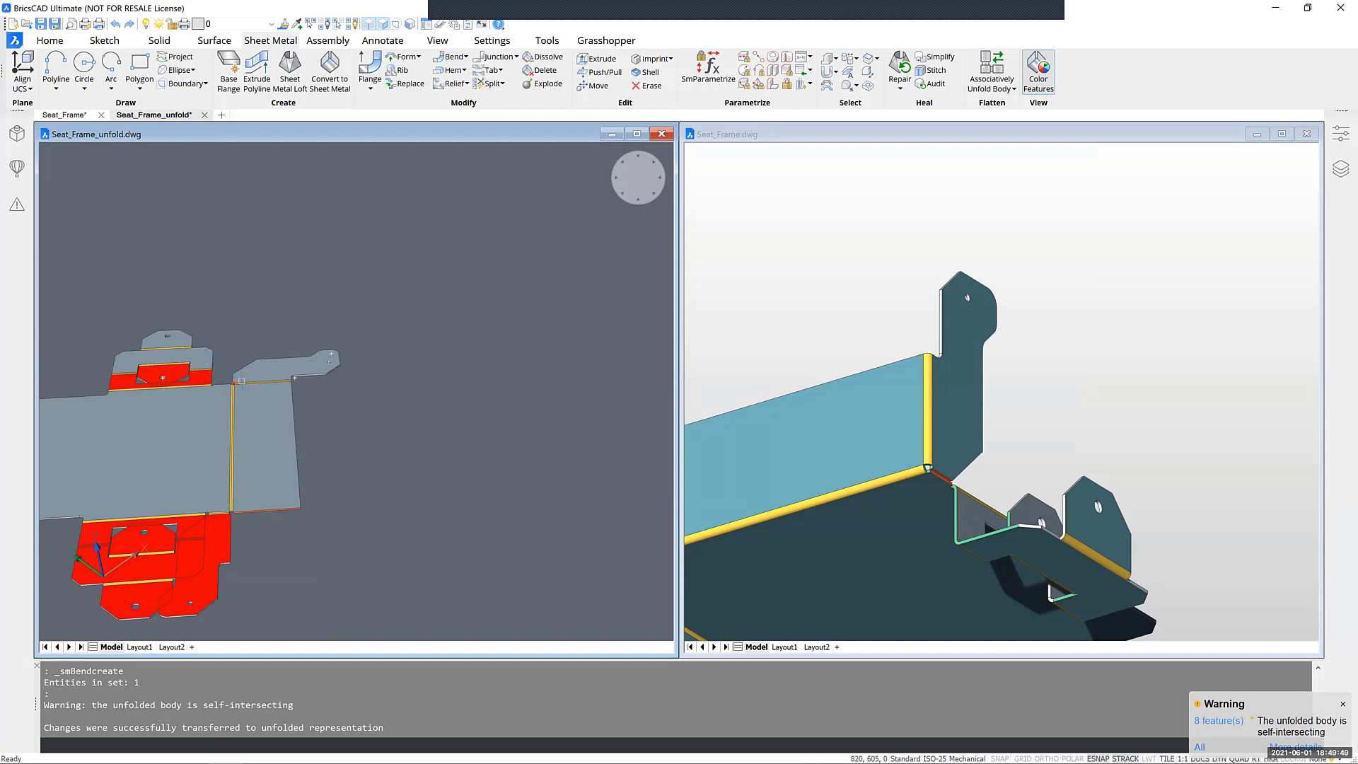
middle_click_drag(187, 493, 338, 558)
scroll(306, 546, "down", 2)
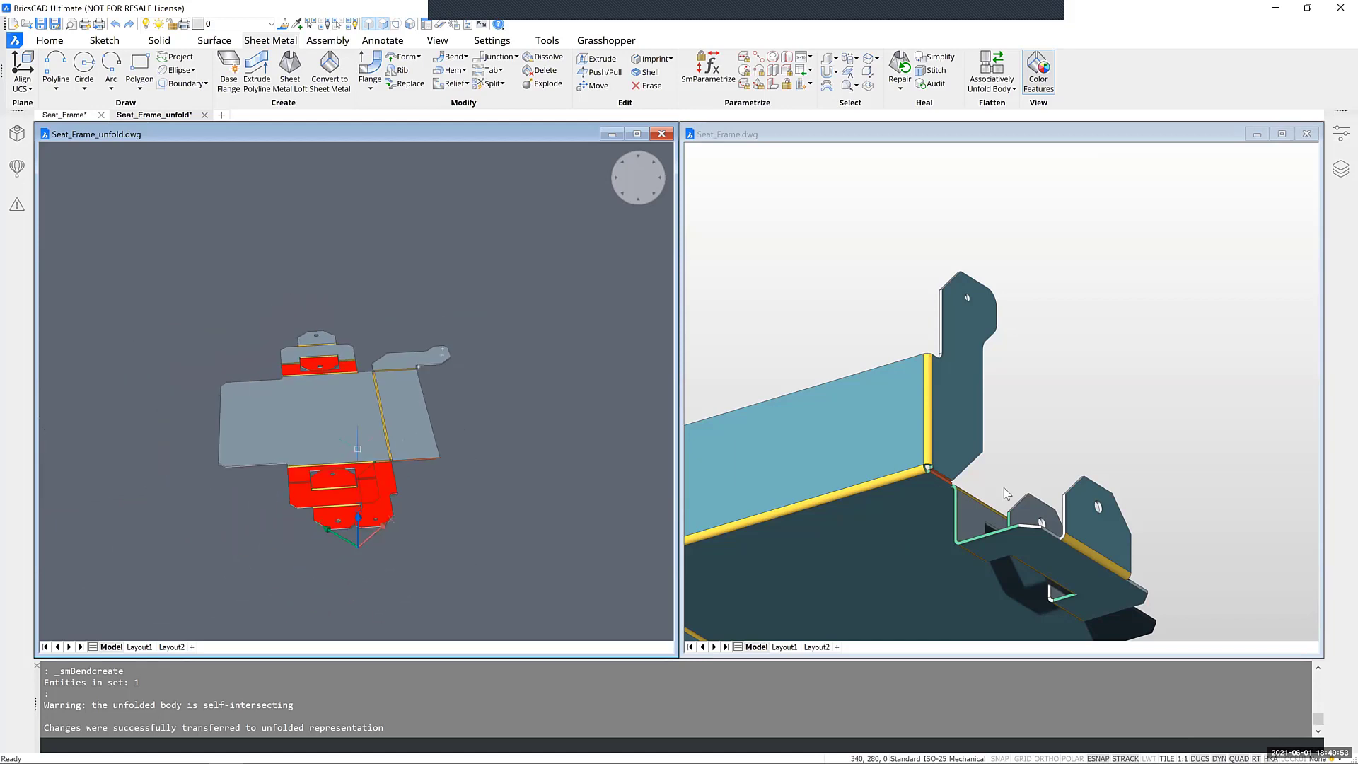
Step: In Seat_Frame, create a junction from the short bend connecting the seat plate to the tall side flange at the opposite rear corner
left_click(1018, 463)
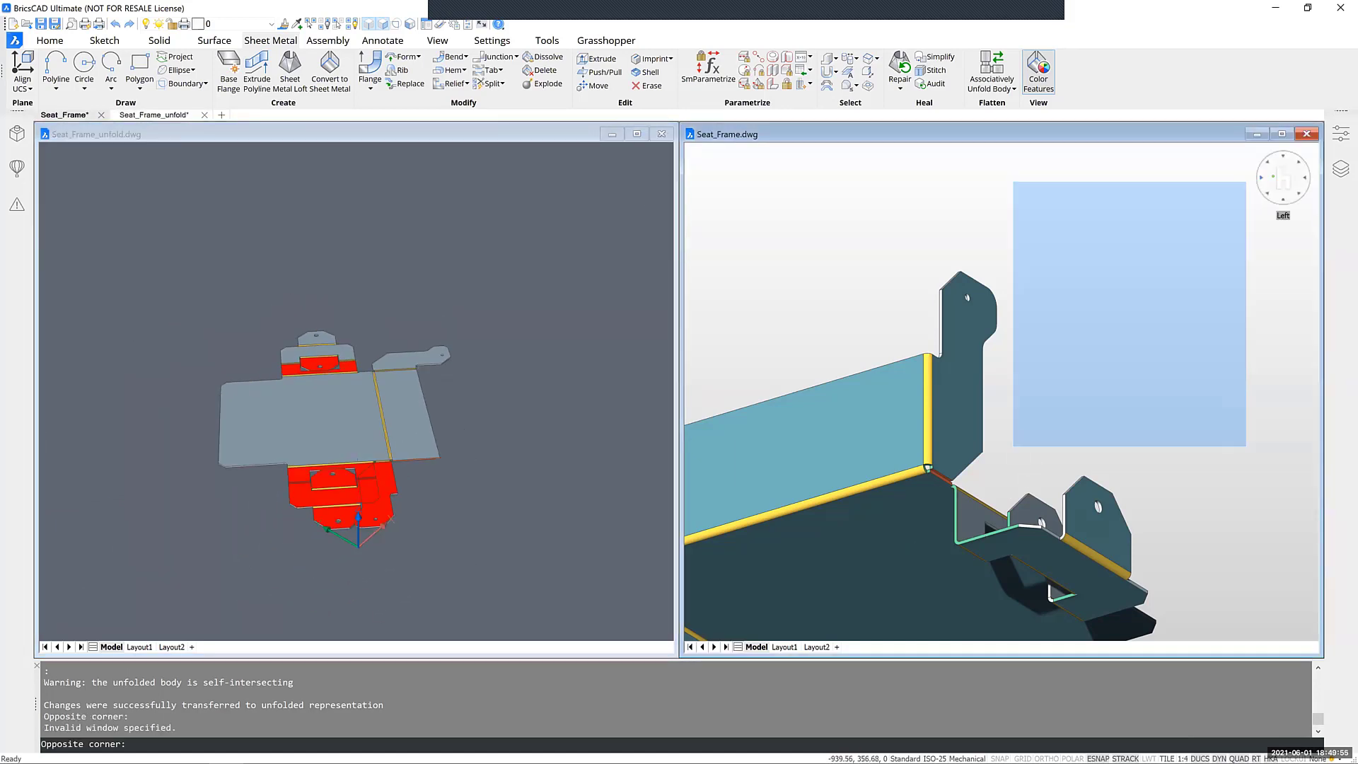
left_click(1158, 282)
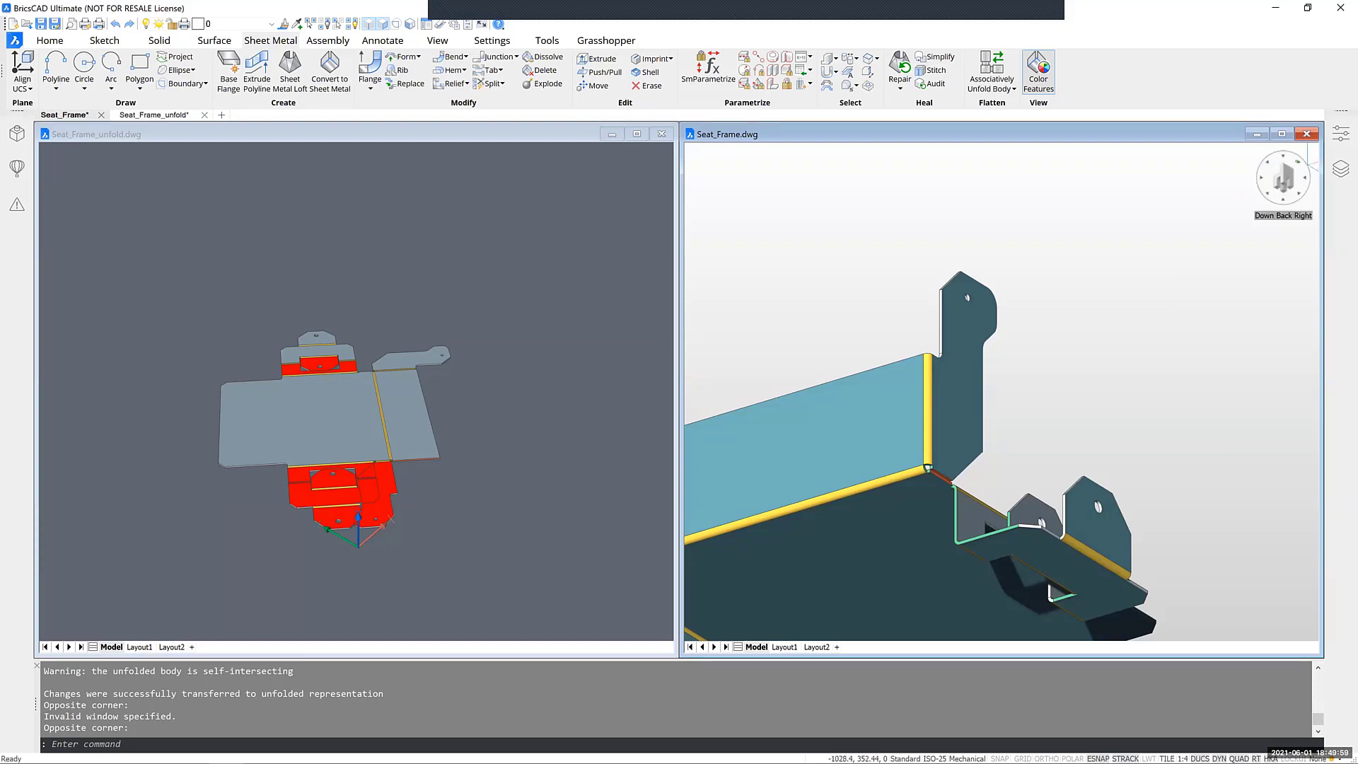
left_click(1283, 181)
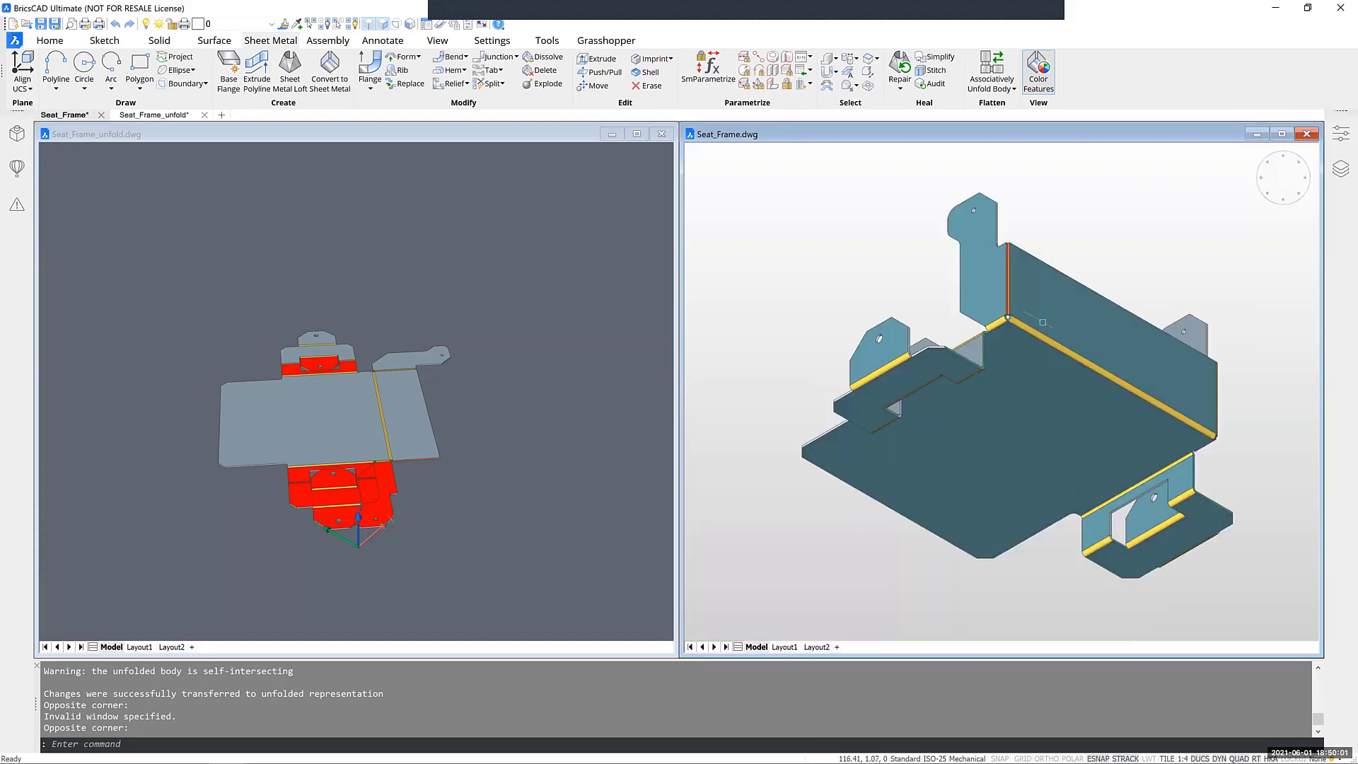
scroll(1011, 303, "up", 5)
scroll(1012, 302, "up", 5)
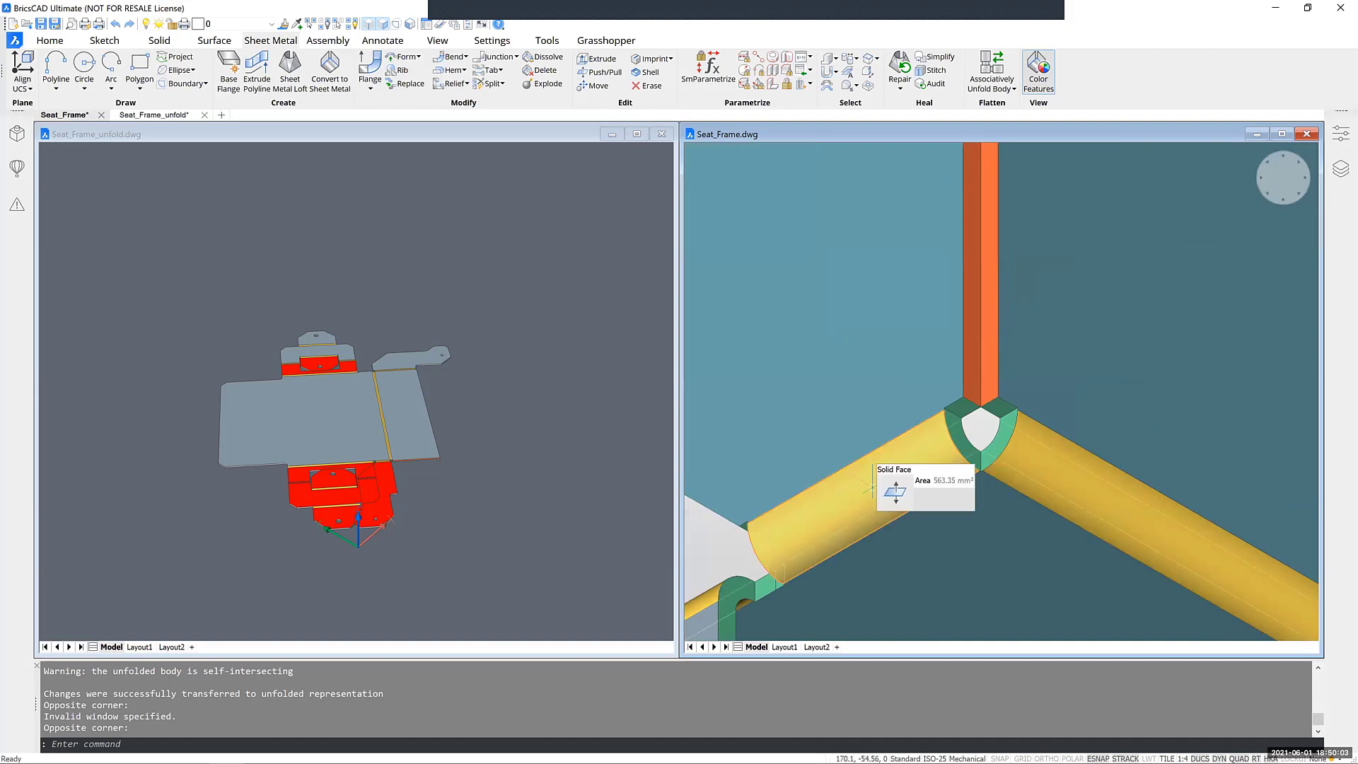
mouse_move(895, 494)
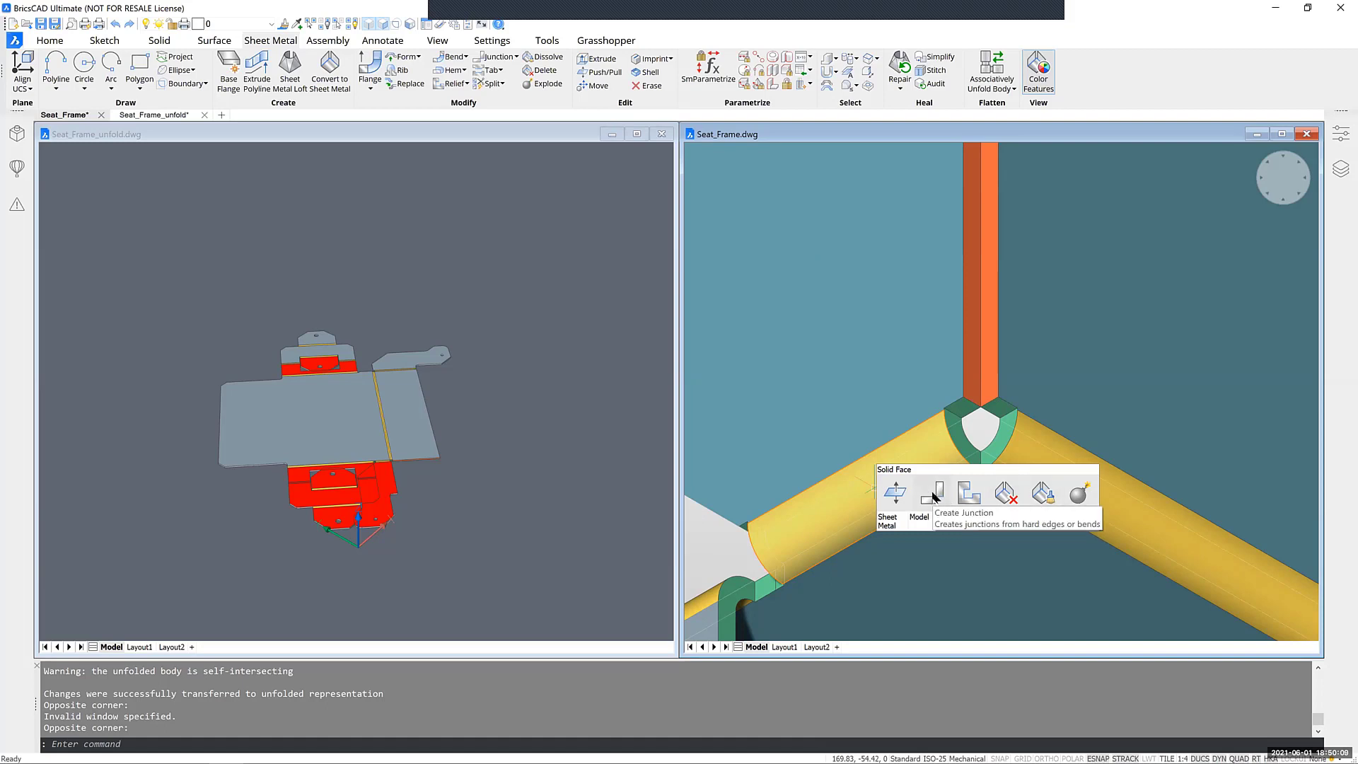
left_click(933, 495)
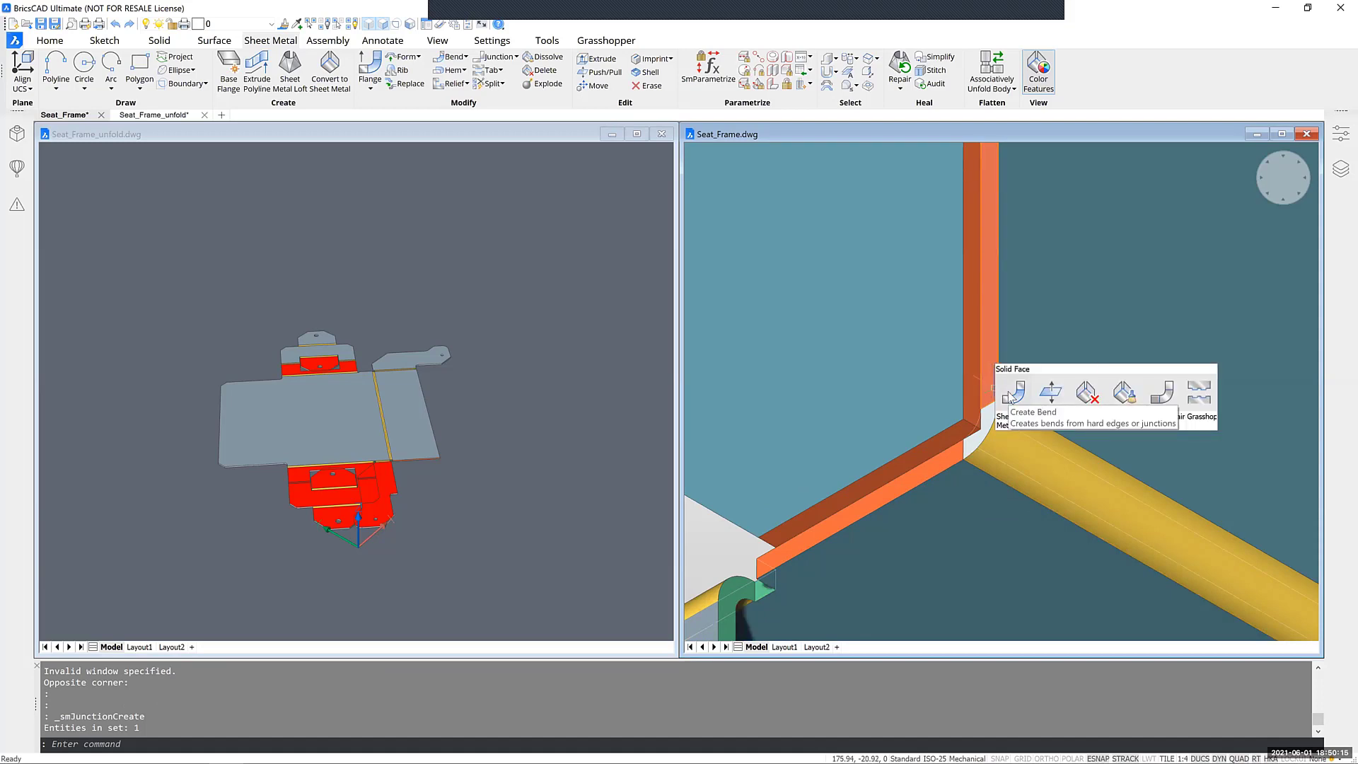
Step: Create a bend from the vertical junction at this corner, and switch to Seat_Frame_unfold to update the flat pattern
left_click(1011, 396)
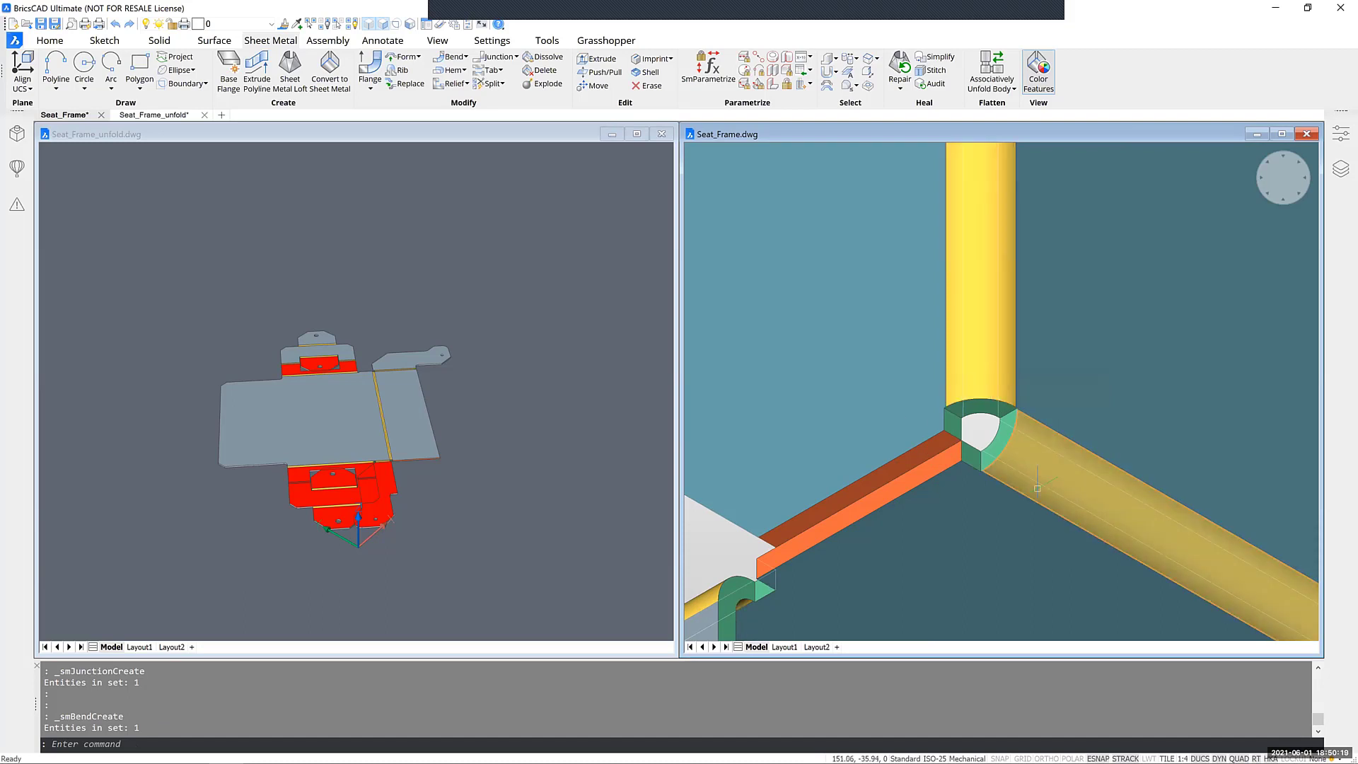
scroll(1037, 488, "down", 5)
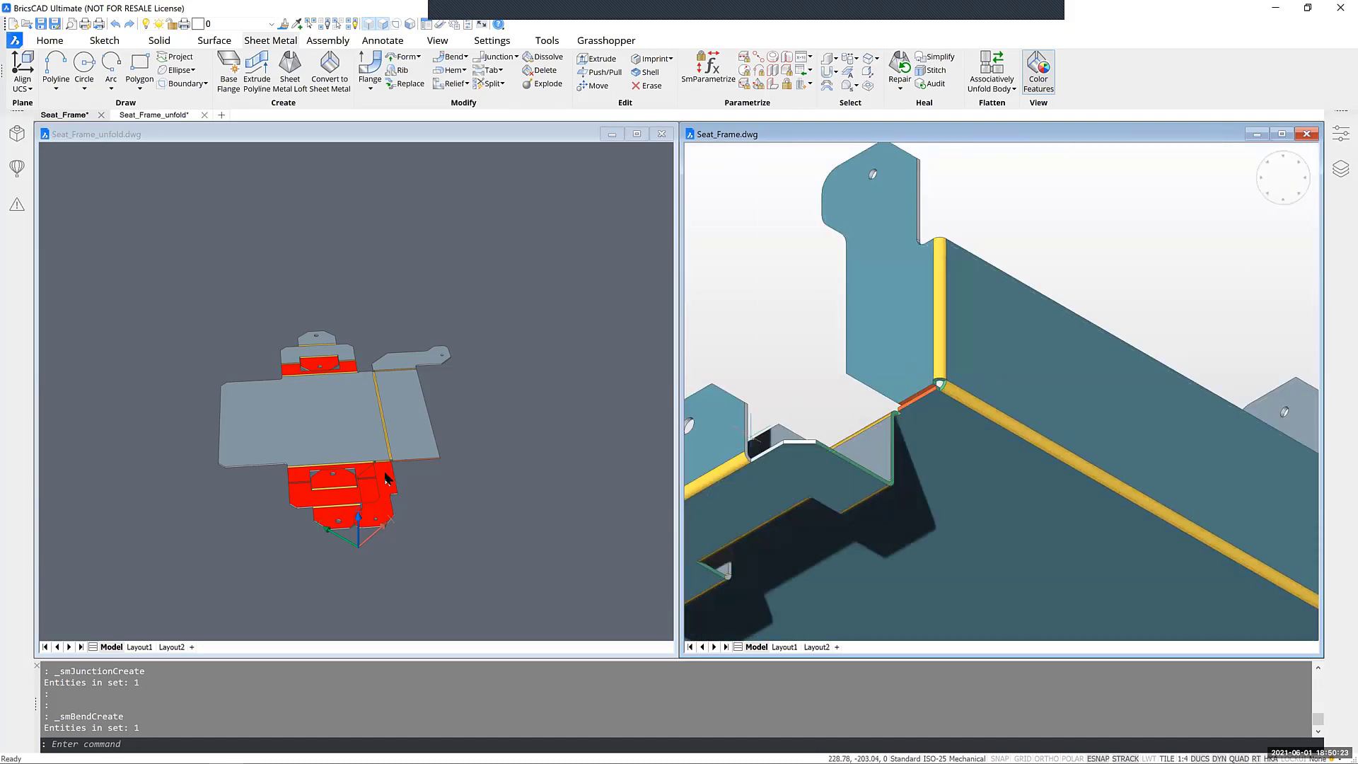
left_click(439, 545)
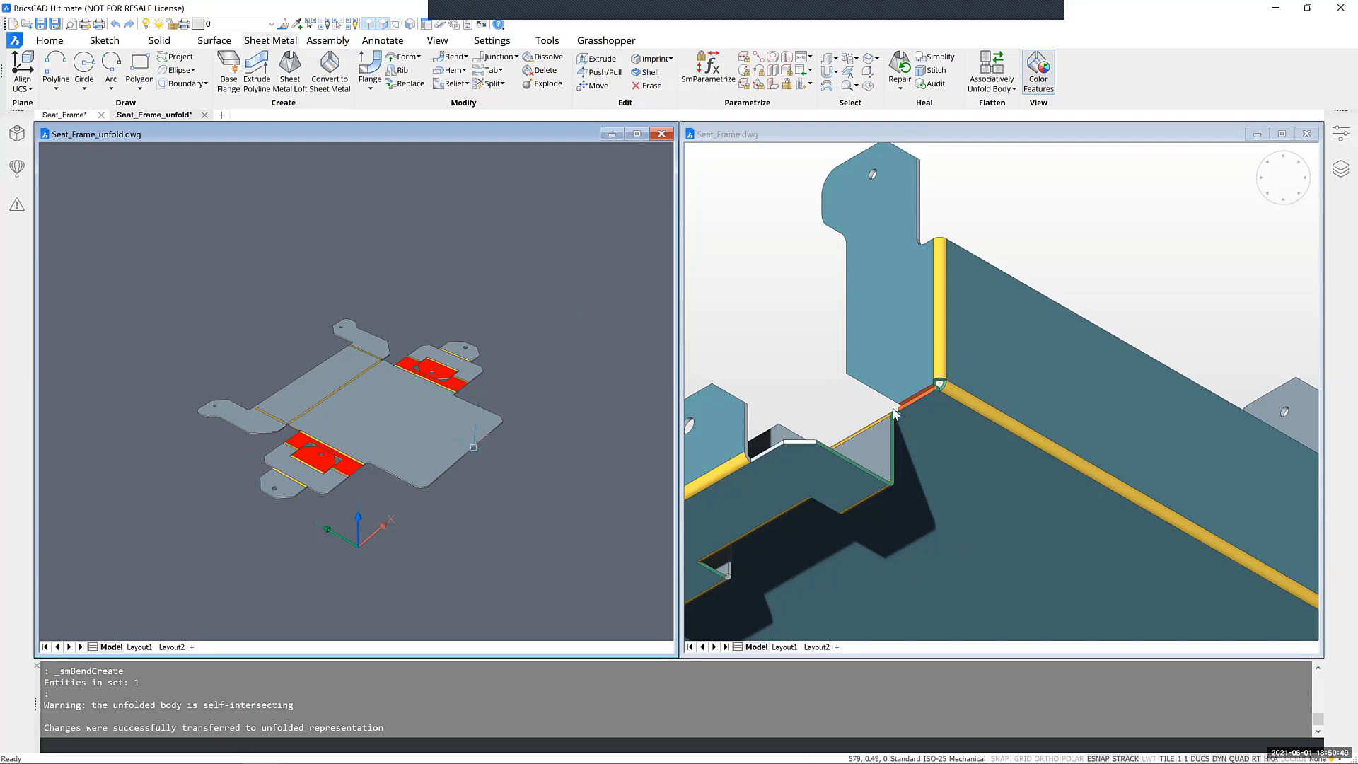
Step: Examine the side bracket's two holed tabs in Seat_Frame, and the matching overlap between tab and flange in Seat_Frame_unfold
left_click(1067, 286)
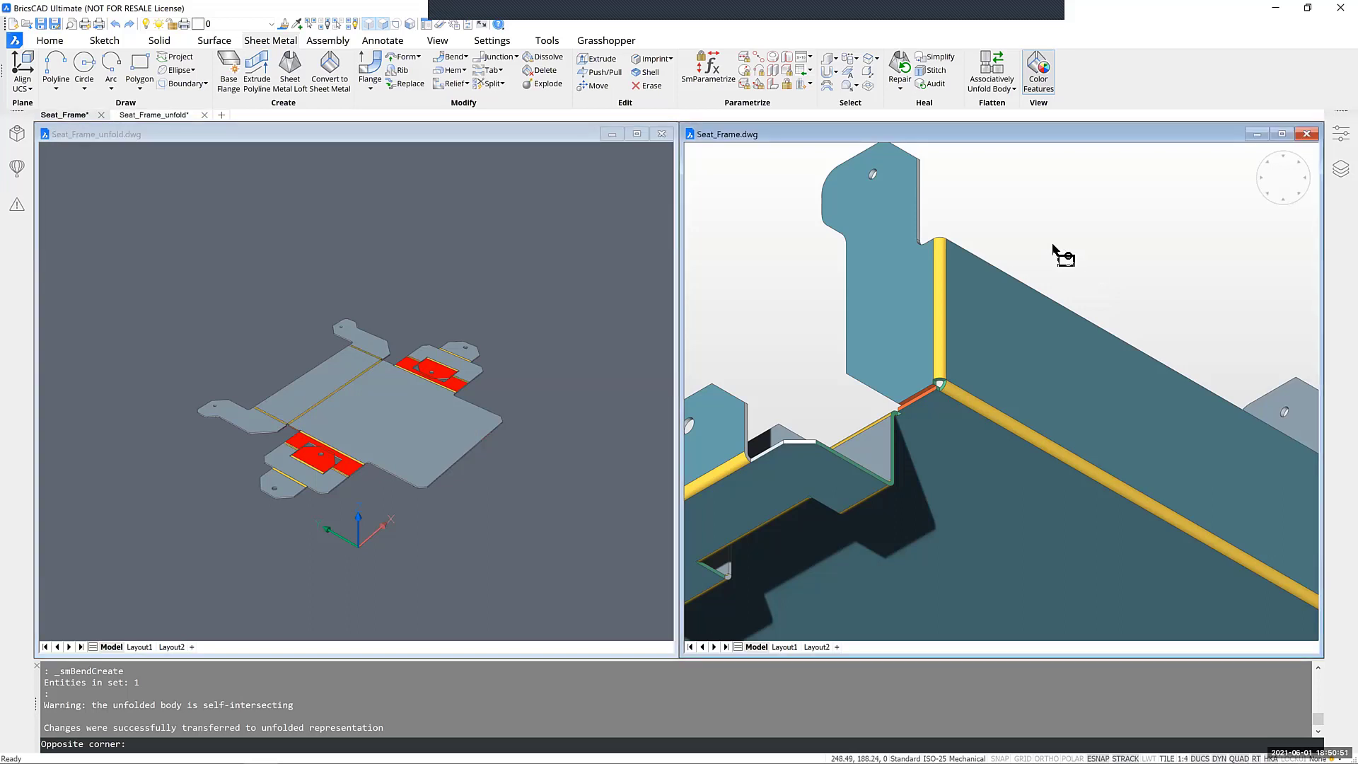
mouse_move(1053, 250)
middle_mouse_down("shift")
mouse_move(924, 376)
mouse_move(966, 433)
mouse_move(956, 427)
mouse_move(1012, 402)
mouse_move(1035, 296)
mouse_move(1082, 261)
mouse_move(999, 226)
middle_mouse_up("shift")
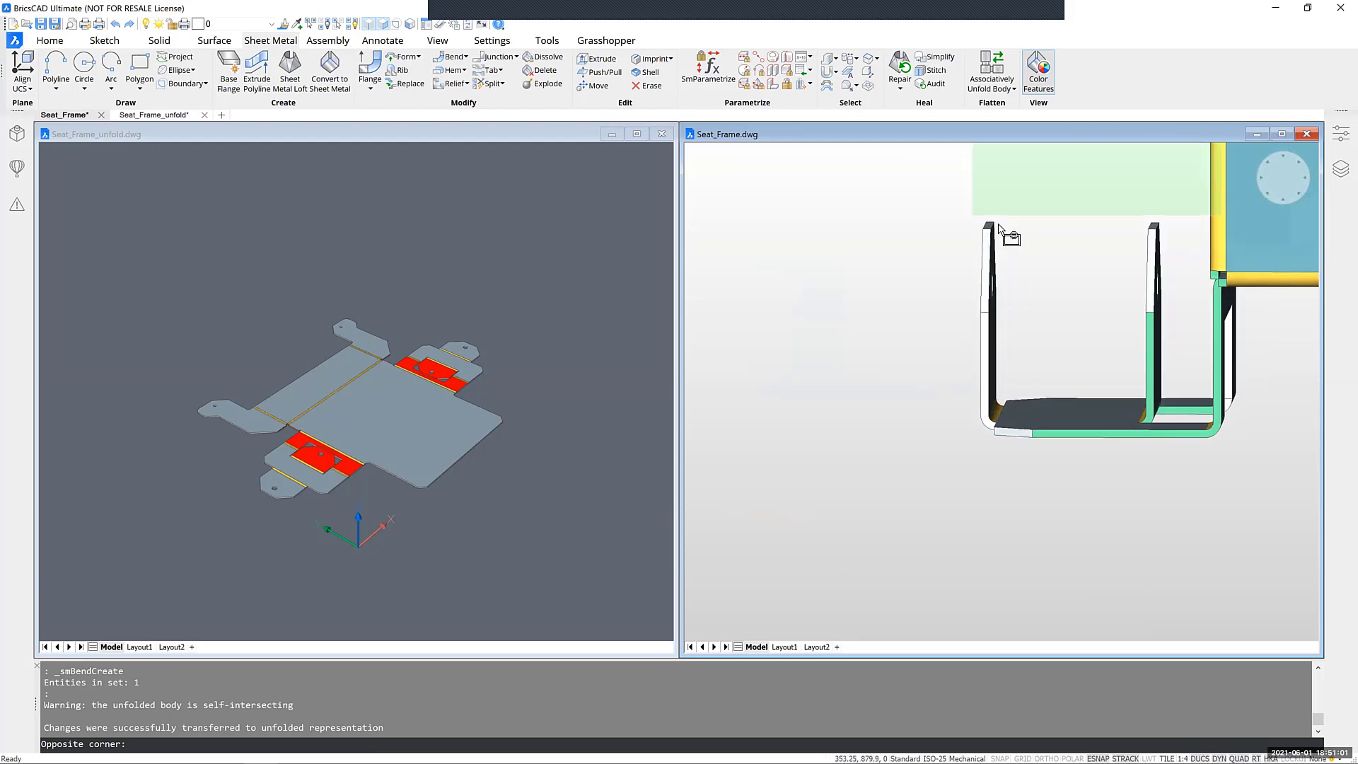
left_click(1098, 217)
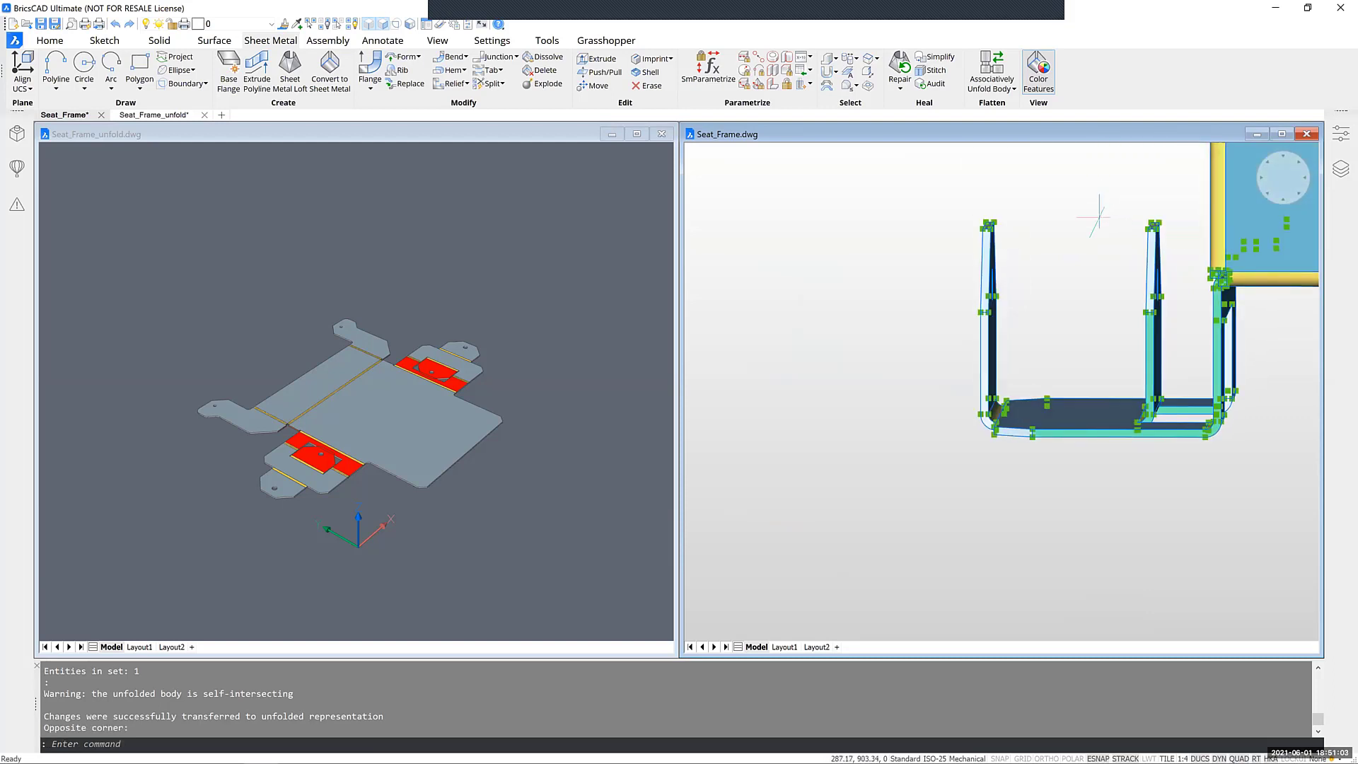
key("Escape")
middle_click_drag(1083, 314, 1055, 205, "shift")
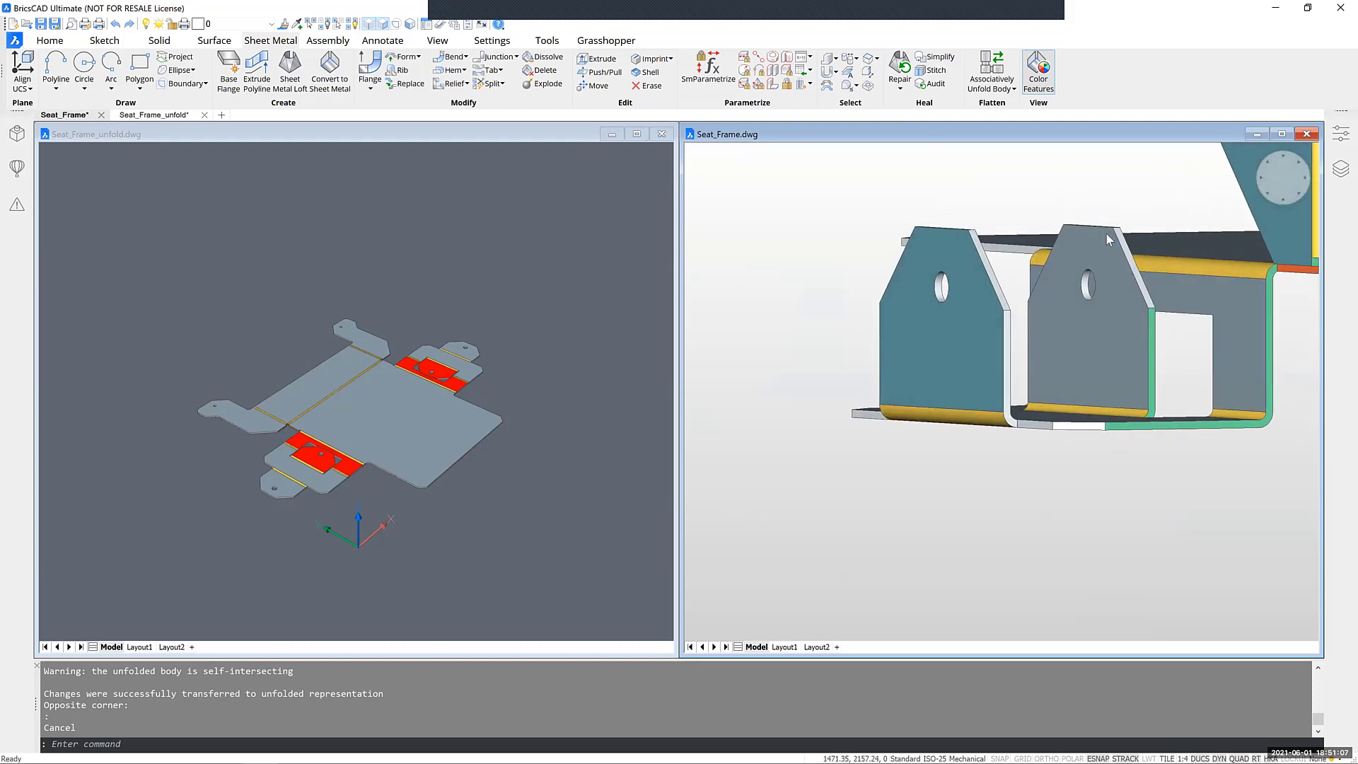
middle_click_drag(1108, 241, 800, 266, "shift")
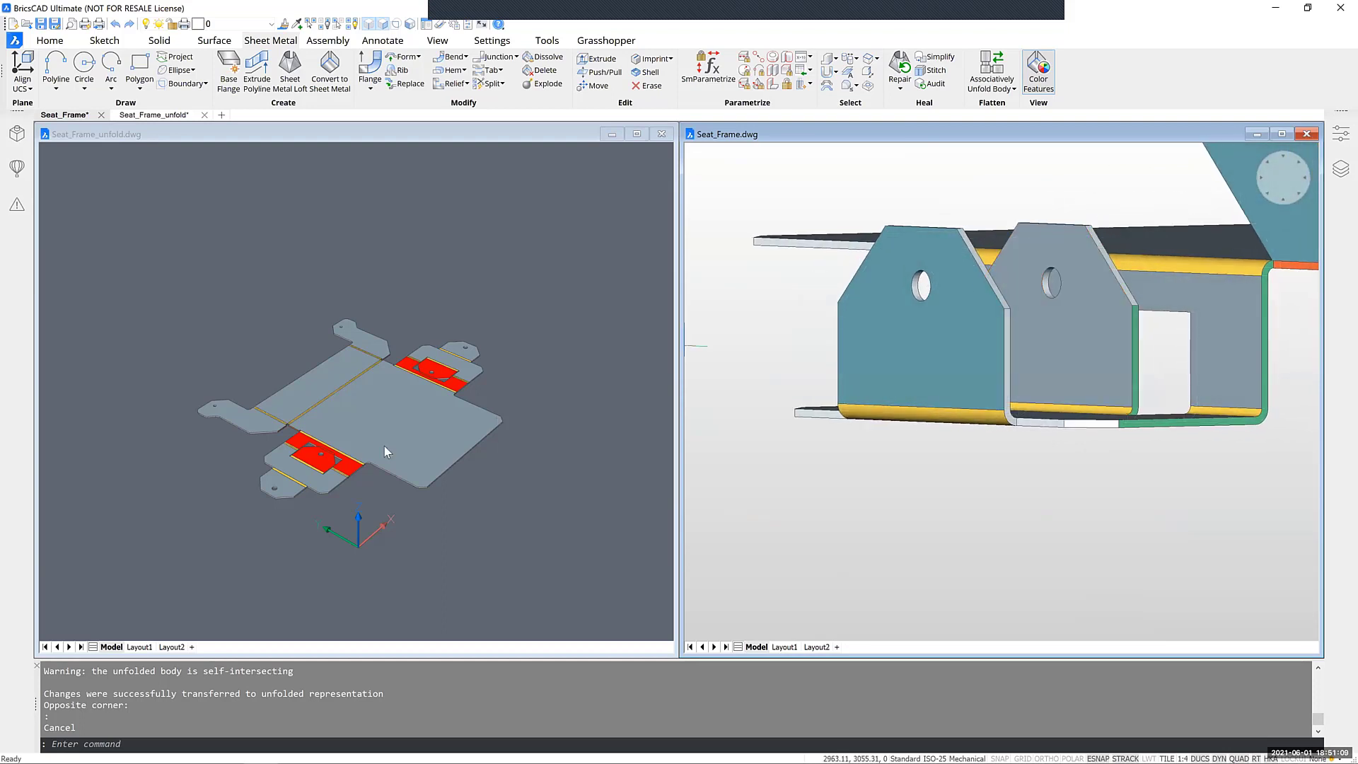
left_click(434, 507)
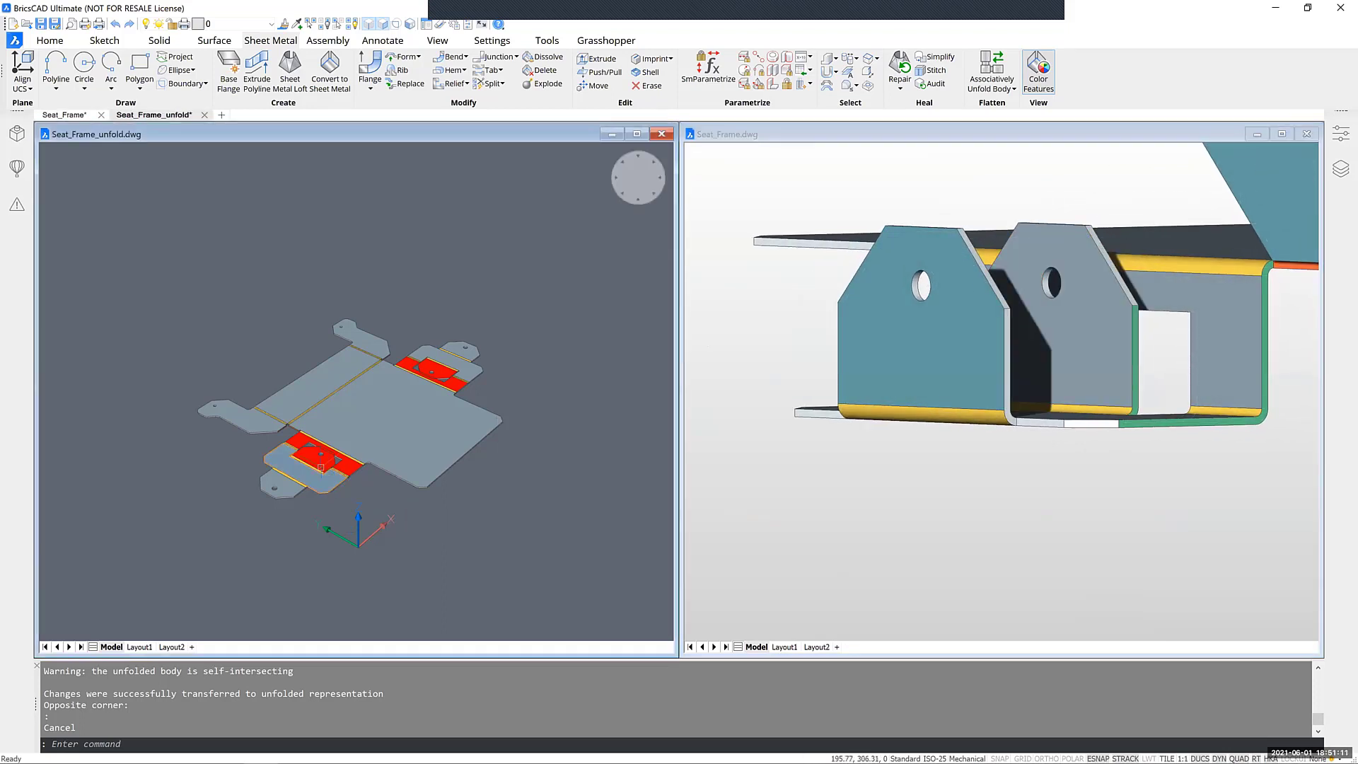
scroll(320, 467, "up", 5)
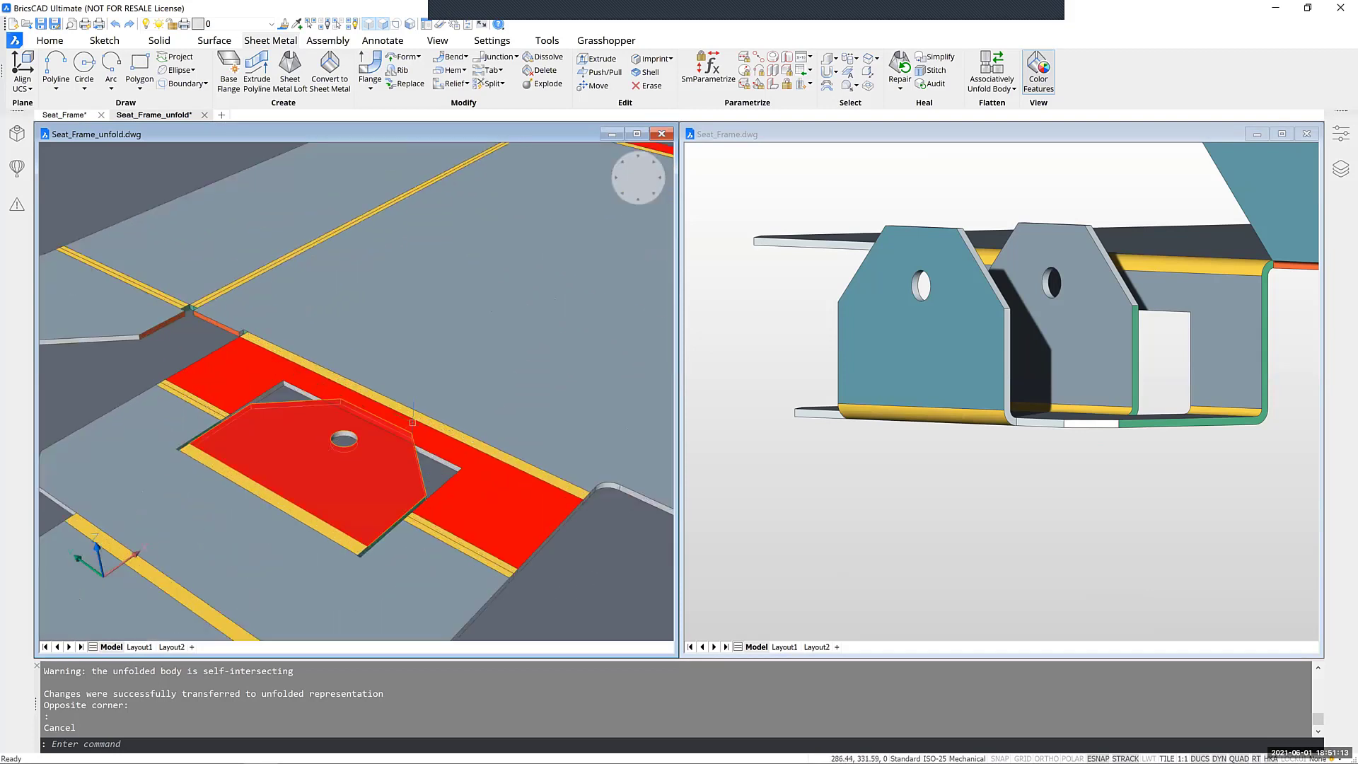
scroll(412, 422, "up", 5)
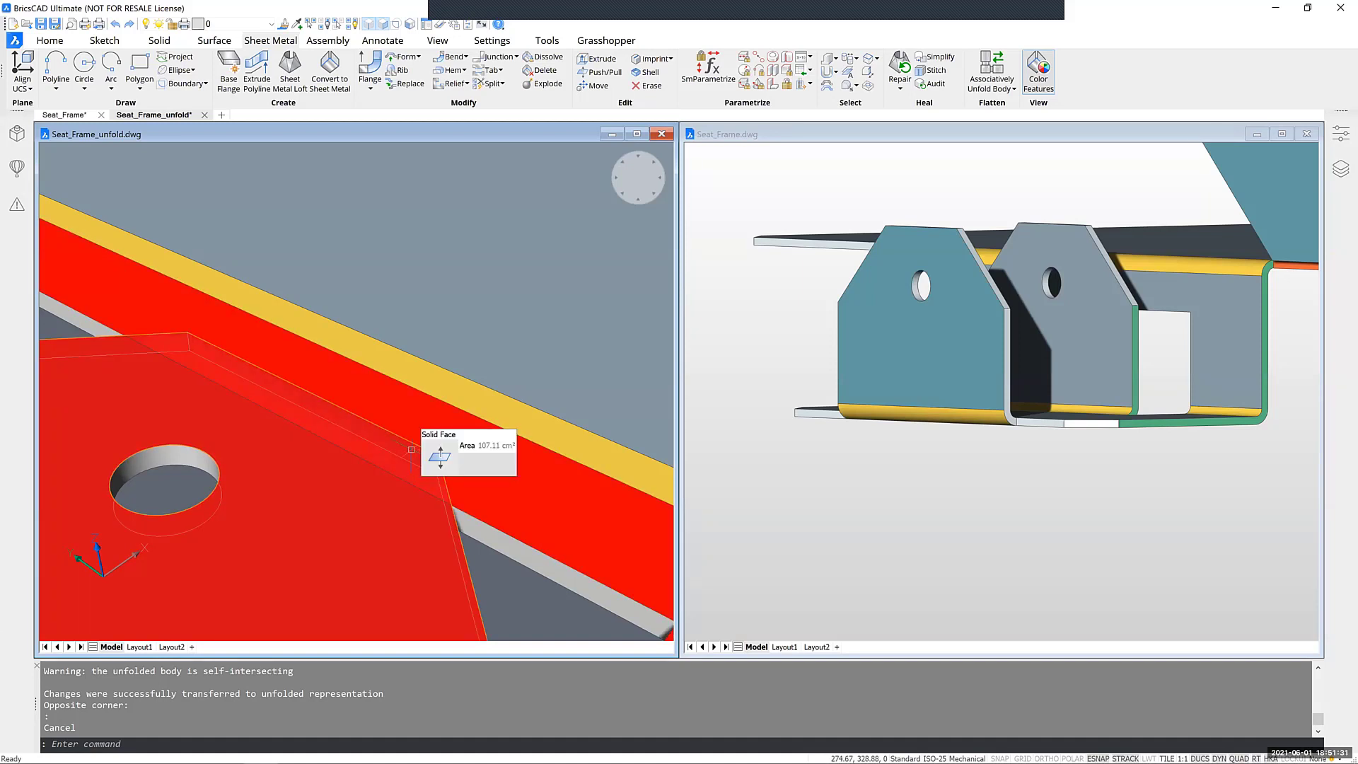
left_click(383, 27)
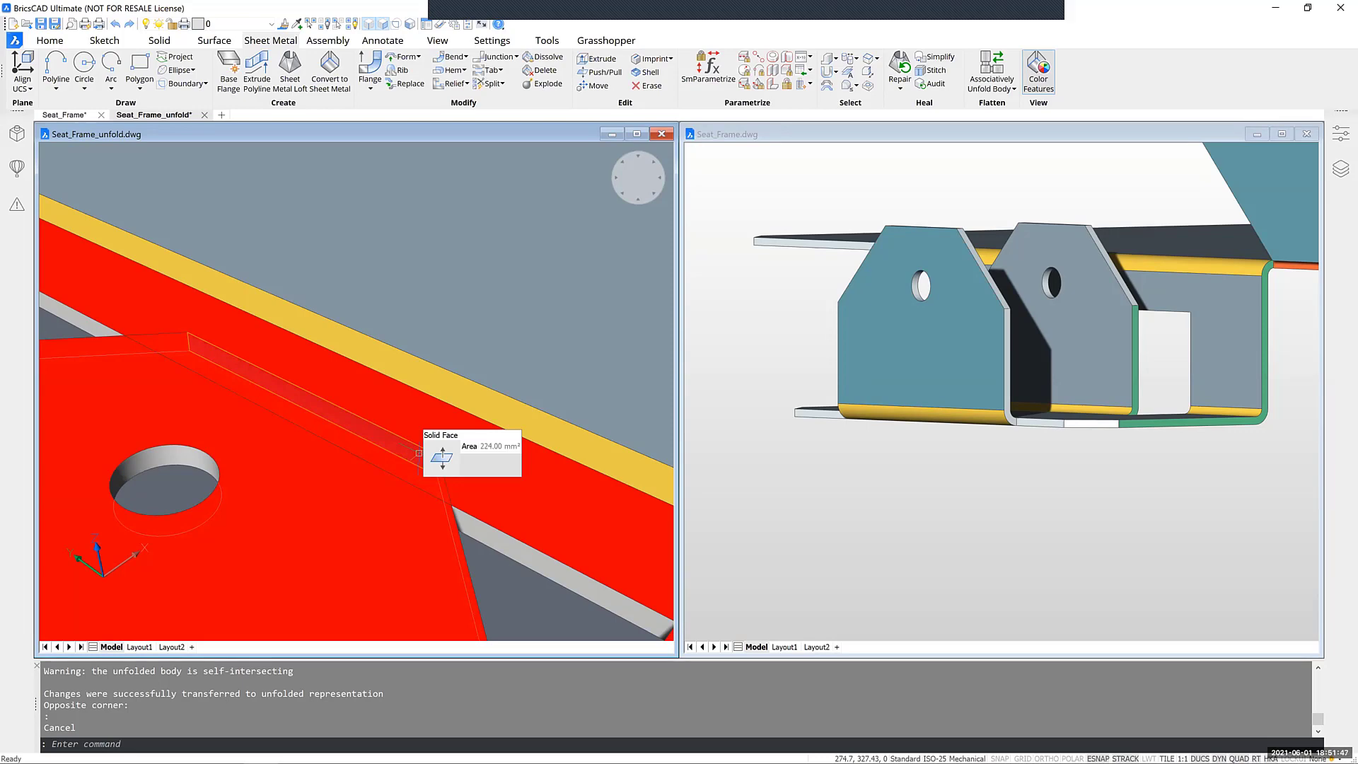
left_click(418, 453)
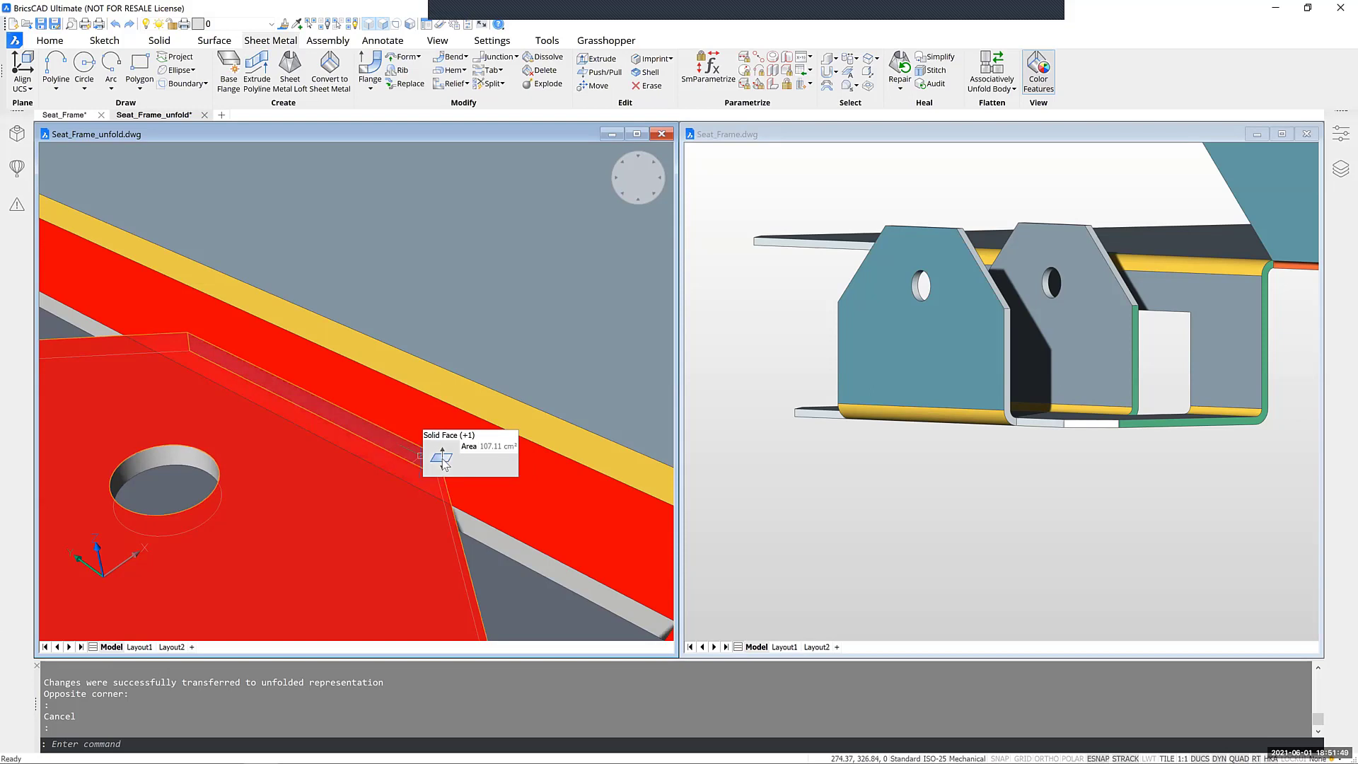
left_click(442, 460)
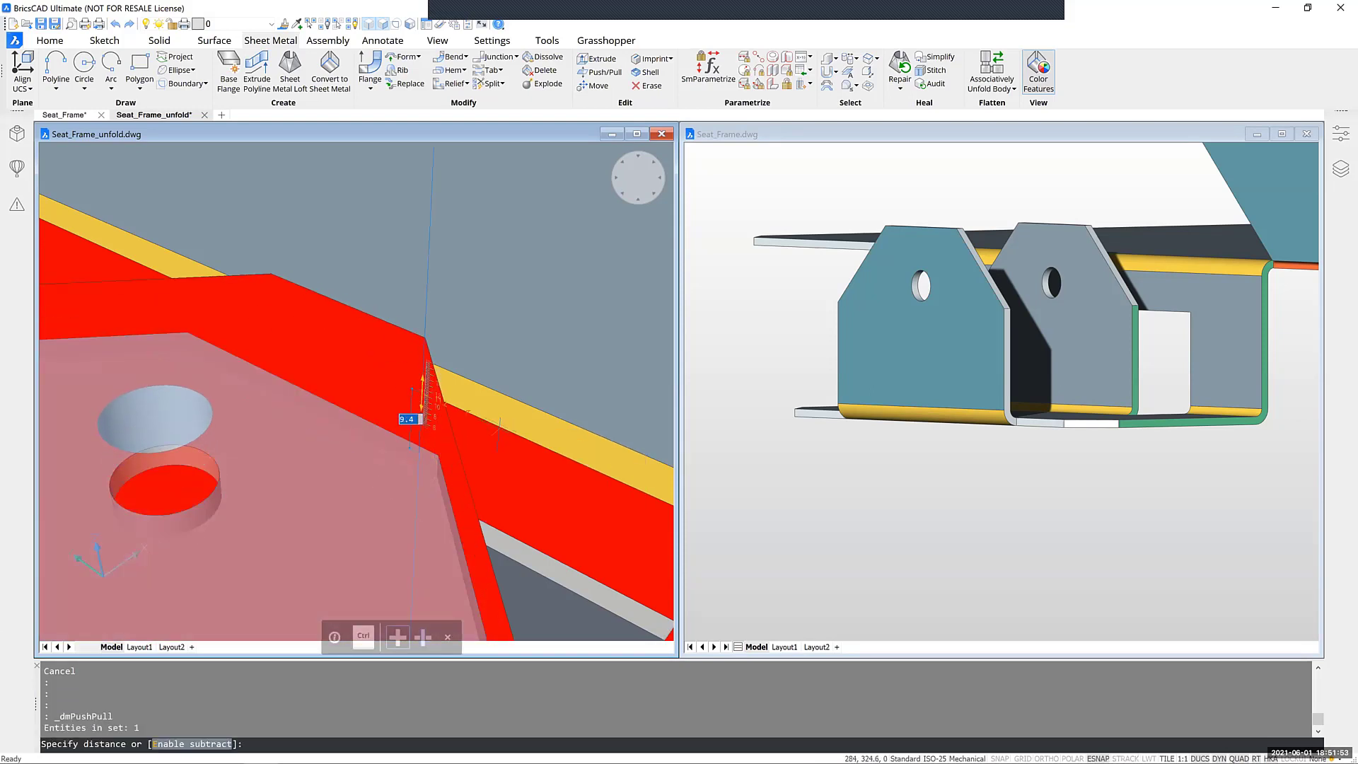
key("Escape")
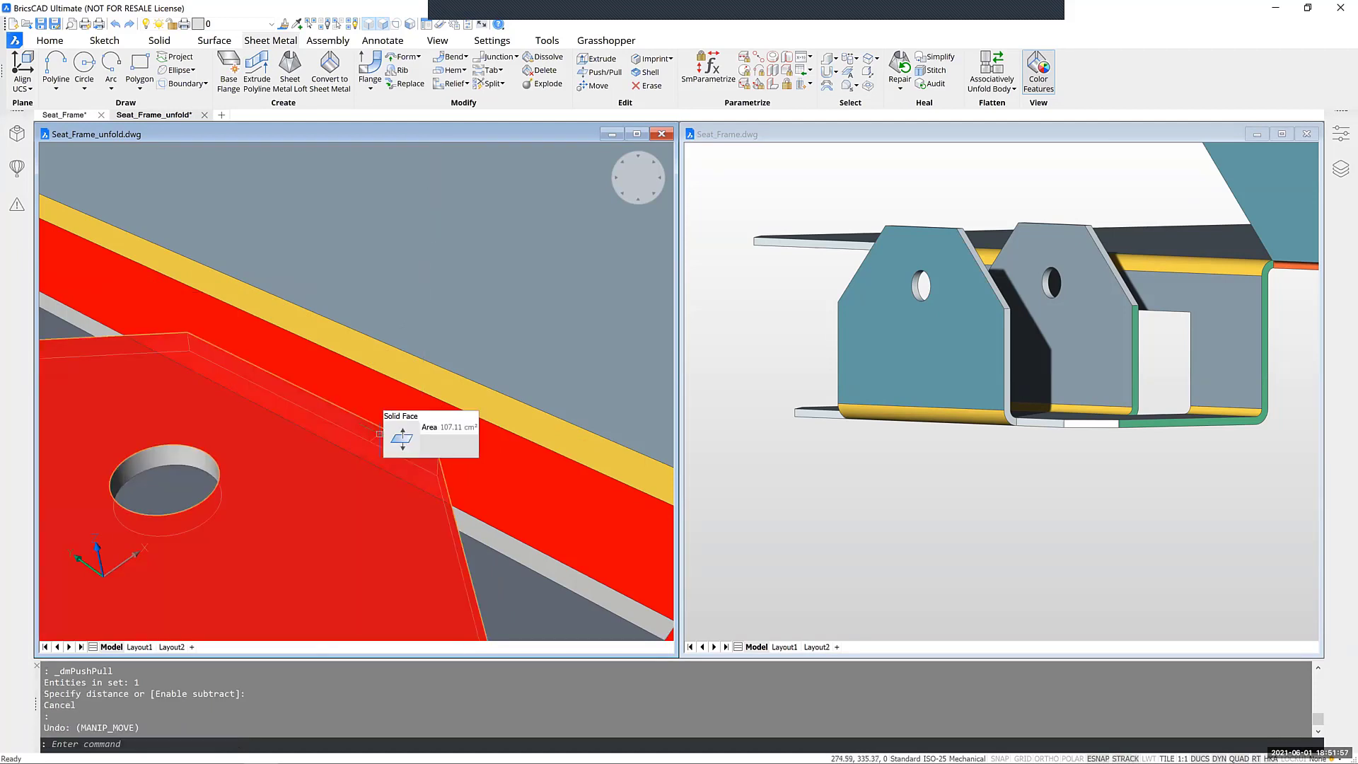
Step: Push/Pull the overlapping tab's thin end face, nearest the long seat bend, inward by 10 mm with subtract disabled
left_click(401, 439)
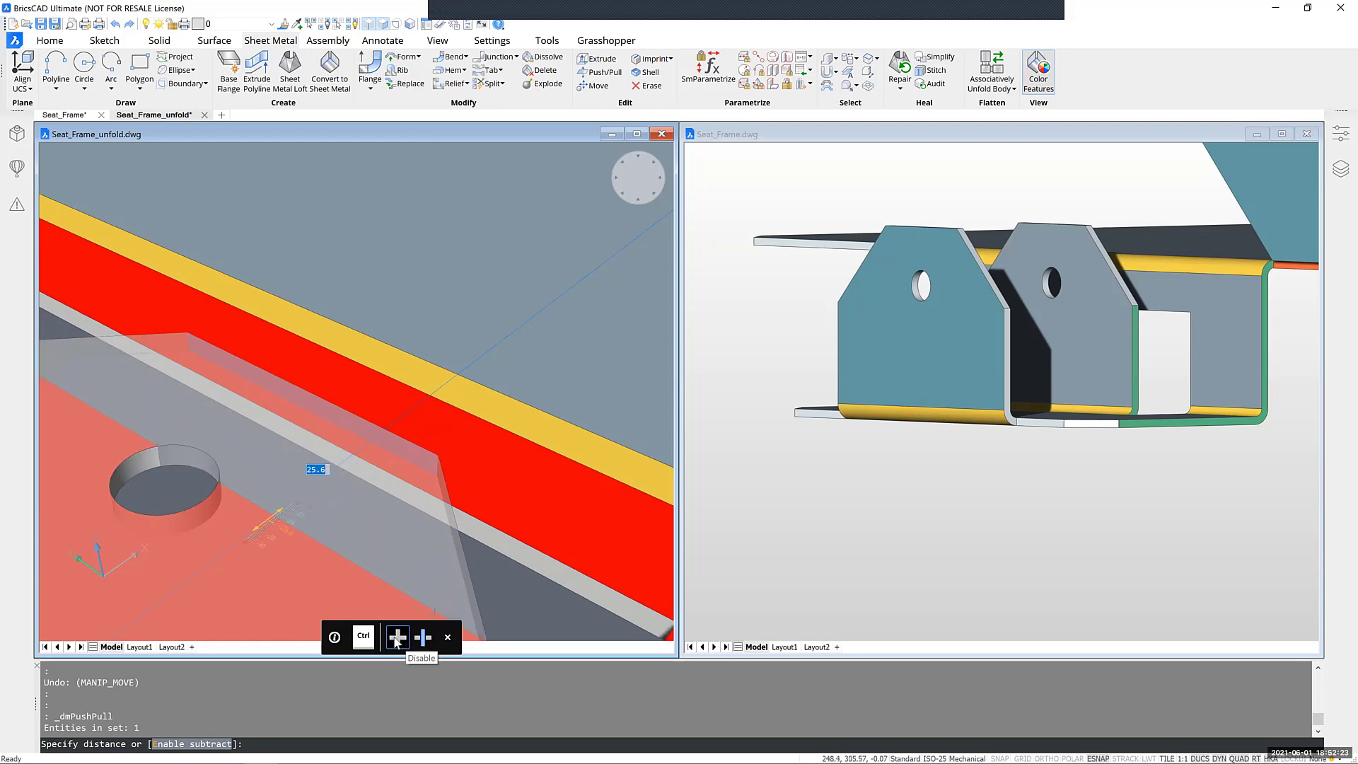
left_click(423, 638)
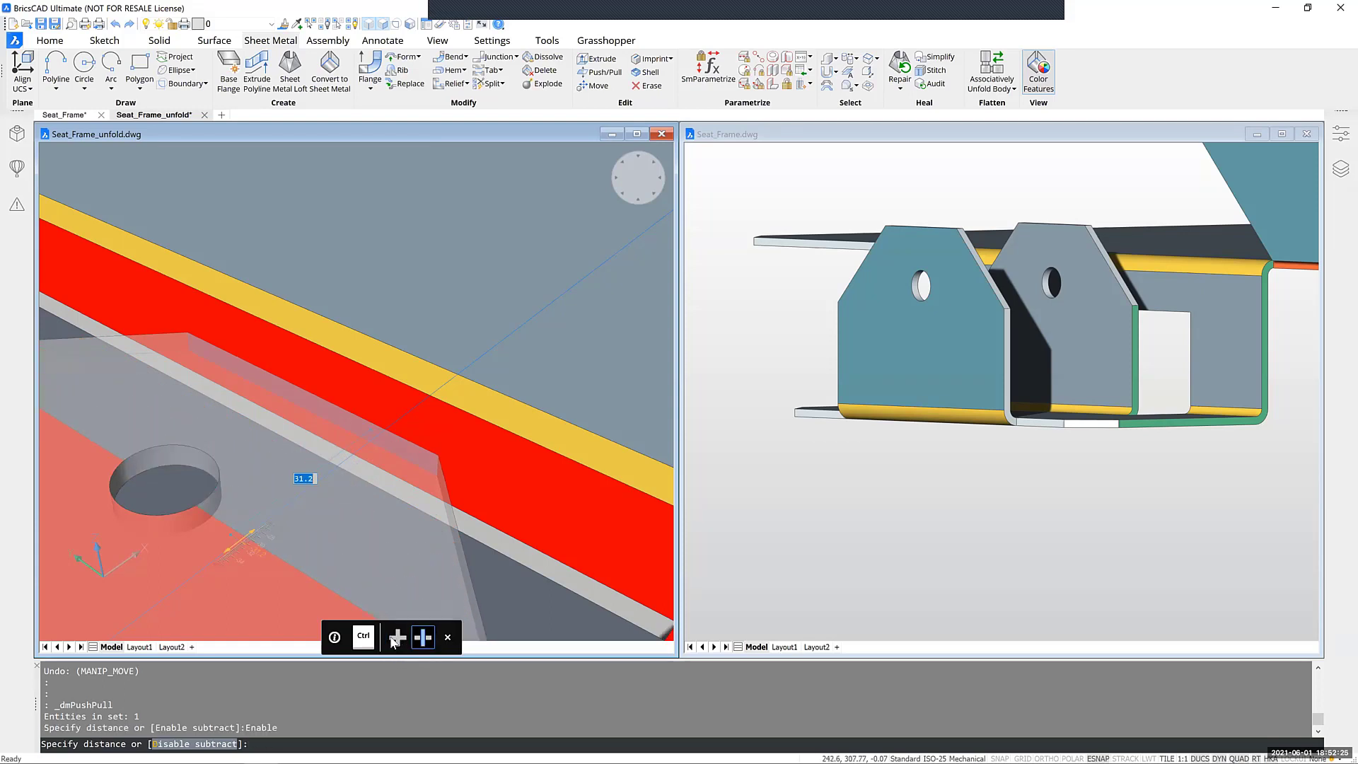
left_click(397, 641)
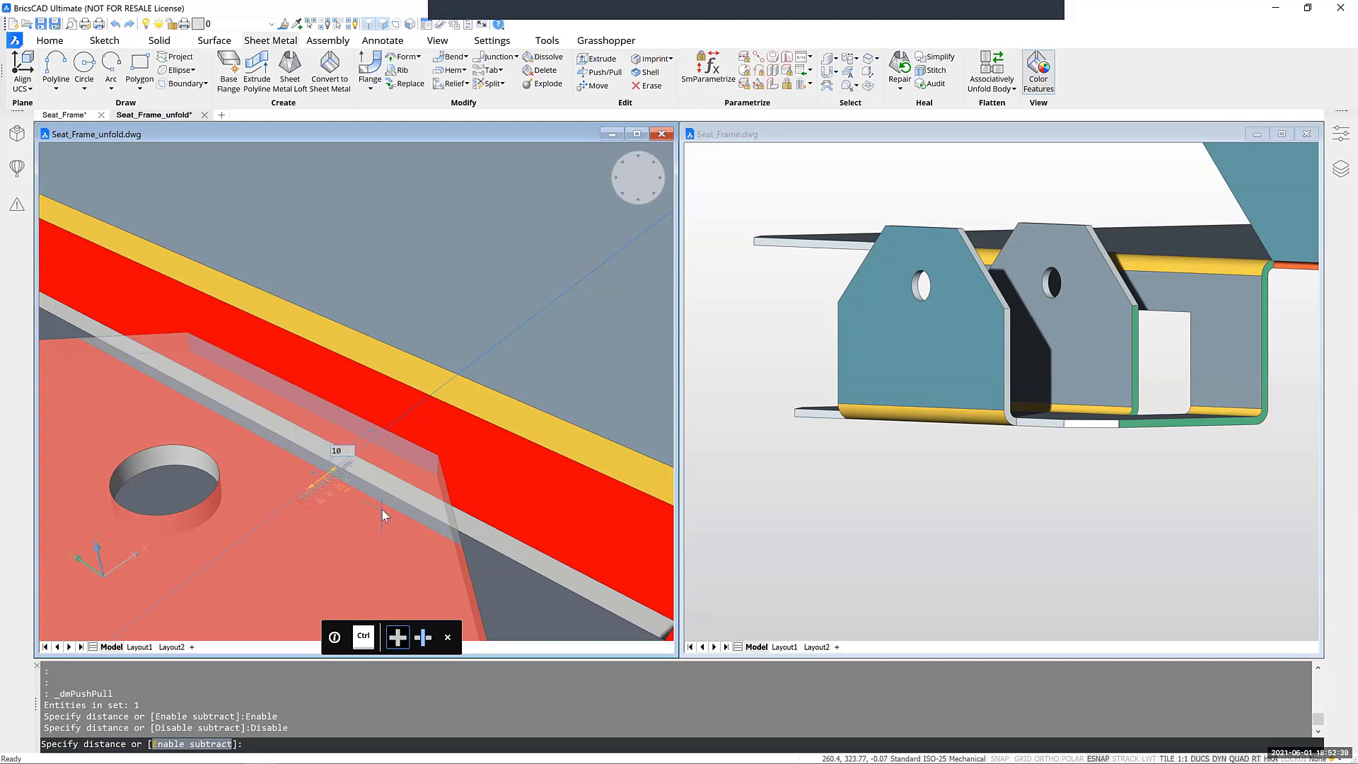
key("Return")
scroll(388, 509, "down", 3)
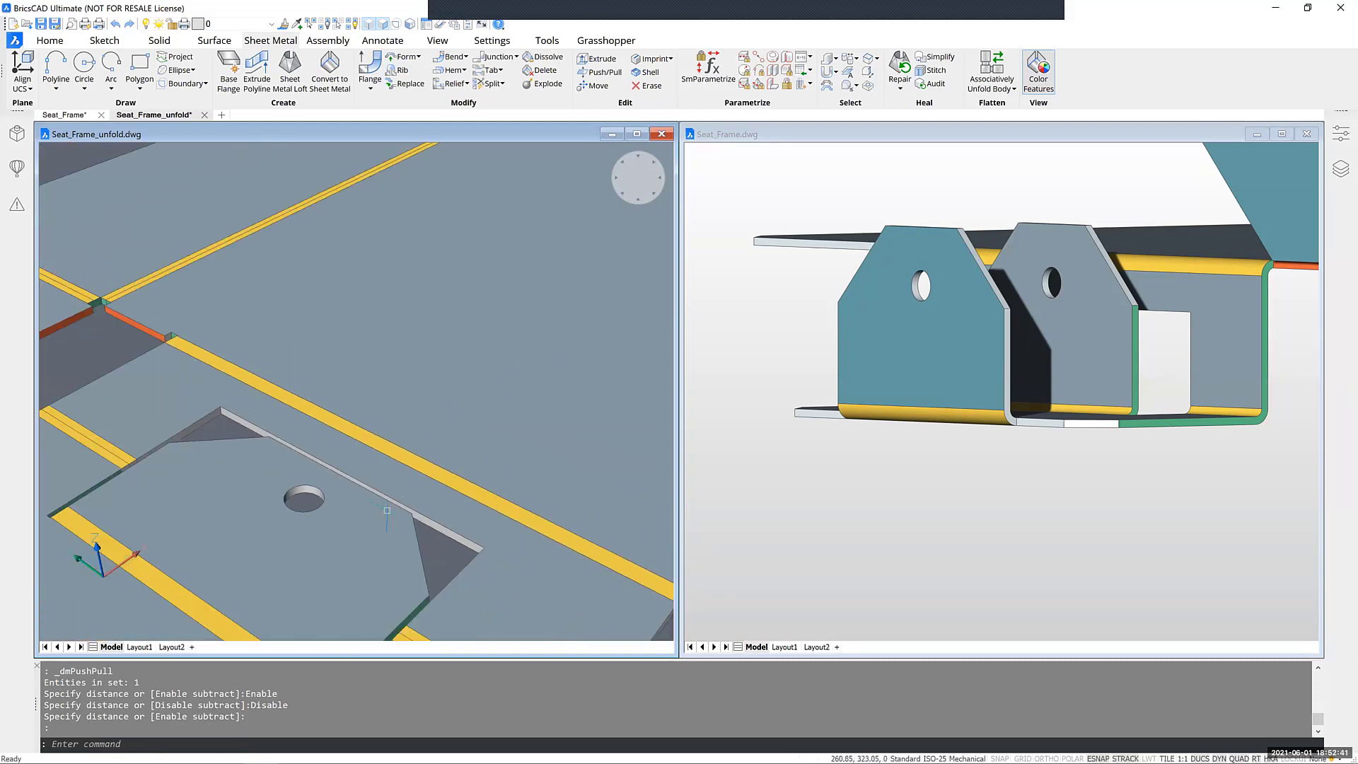
Step: Examine the clearance around the shortened tab, and switch to the Seat_Frame drawing to transfer the edit to the source model
scroll(406, 514, "up", 4)
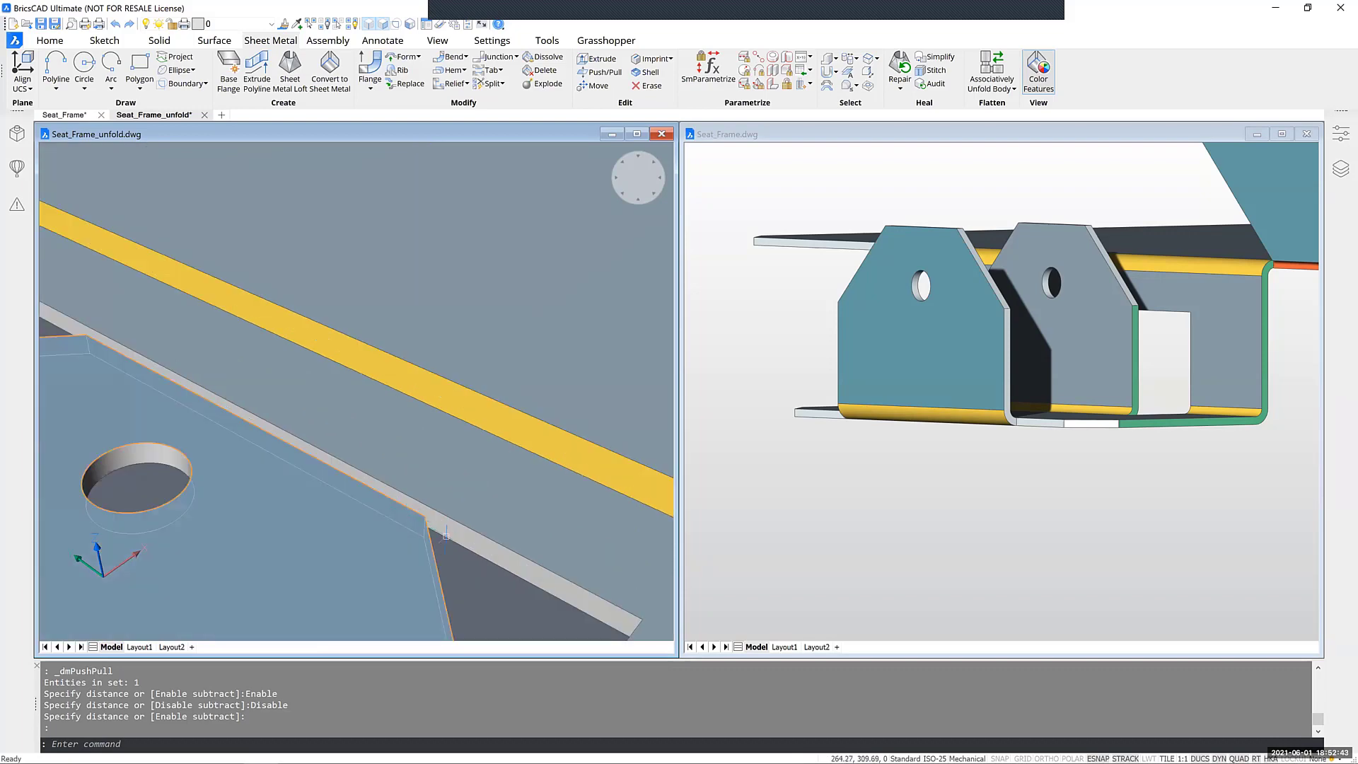
middle_click_drag(447, 542, 477, 442, "shift")
scroll(477, 442, "down", 5)
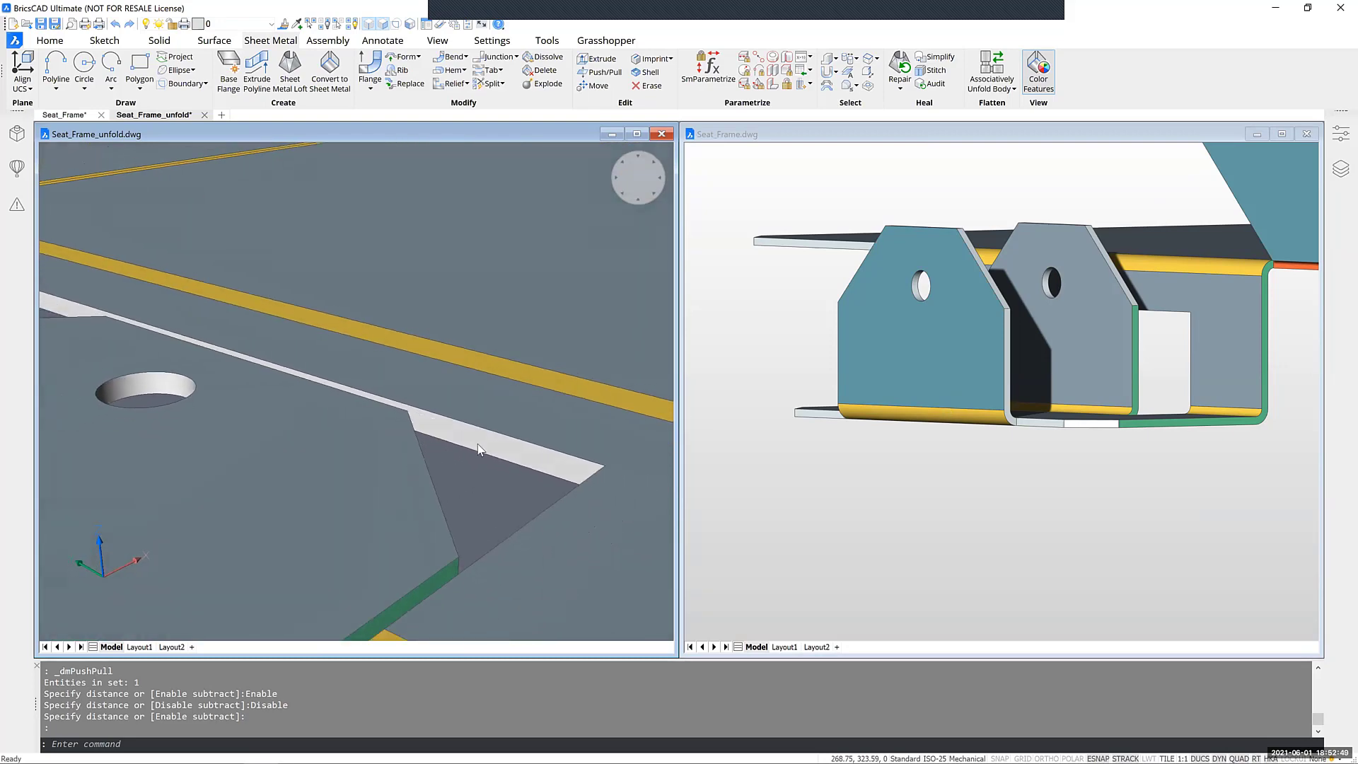
scroll(477, 442, "down", 6)
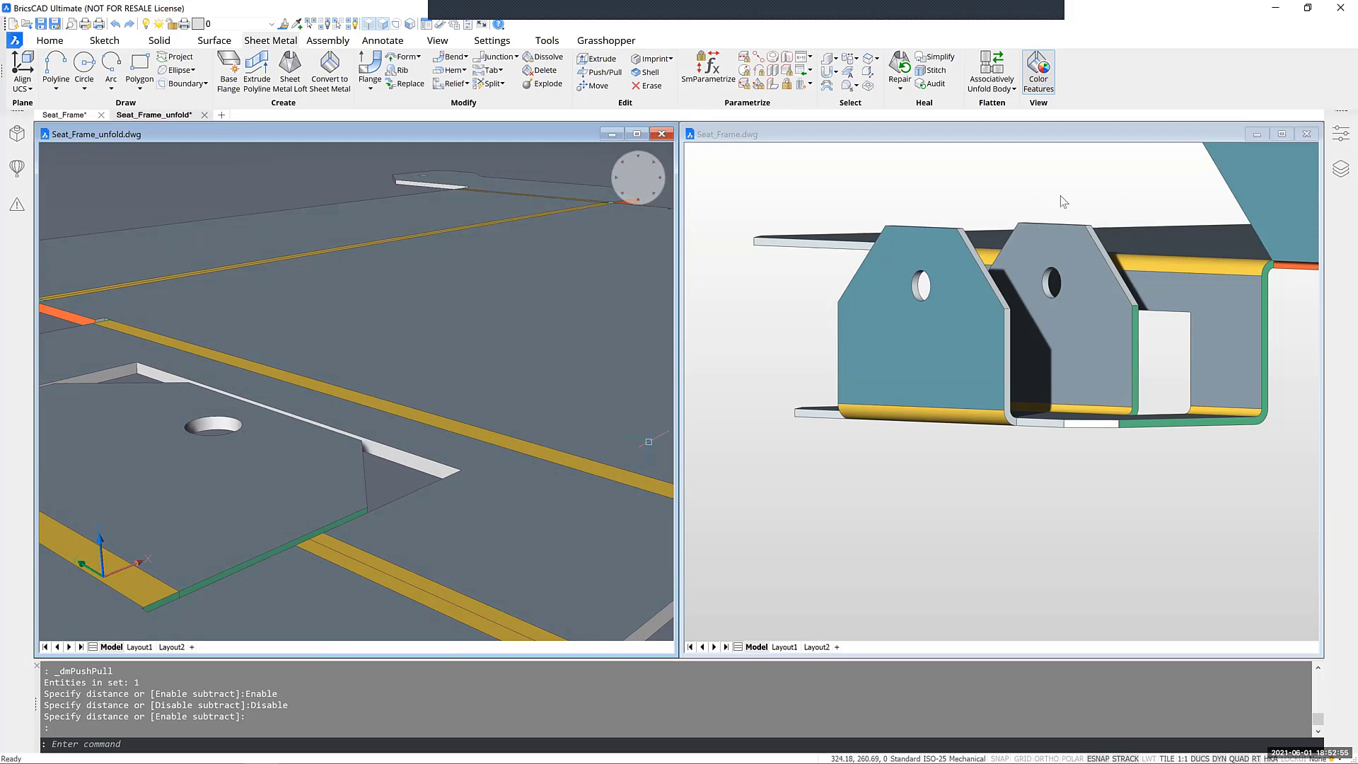
left_click(1147, 494)
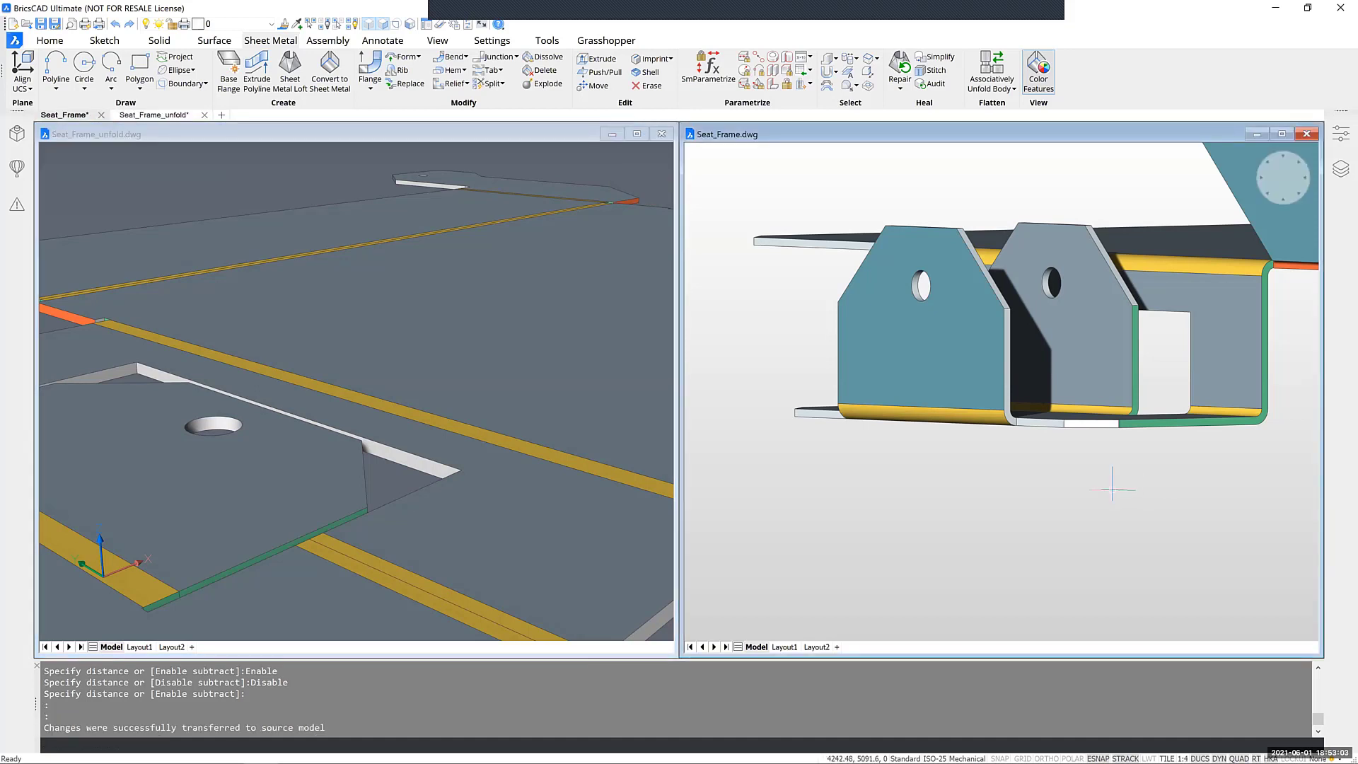
left_click(1103, 489)
left_click(1020, 461)
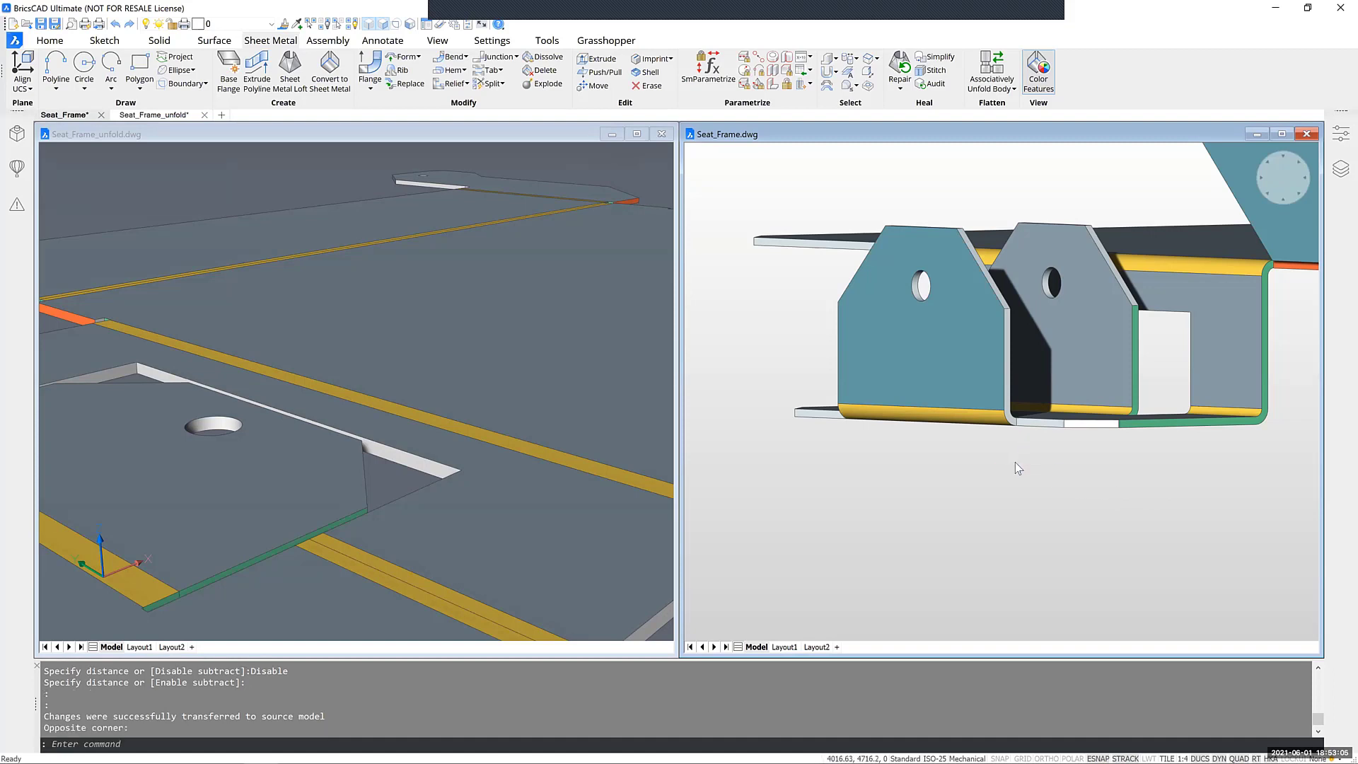
Step: Examine the shortened side tab in Seat_Frame, and locate the matching tab and flange overlap on the opposite bracket in Seat_Frame_unfold
scroll(1021, 460, "up", 5)
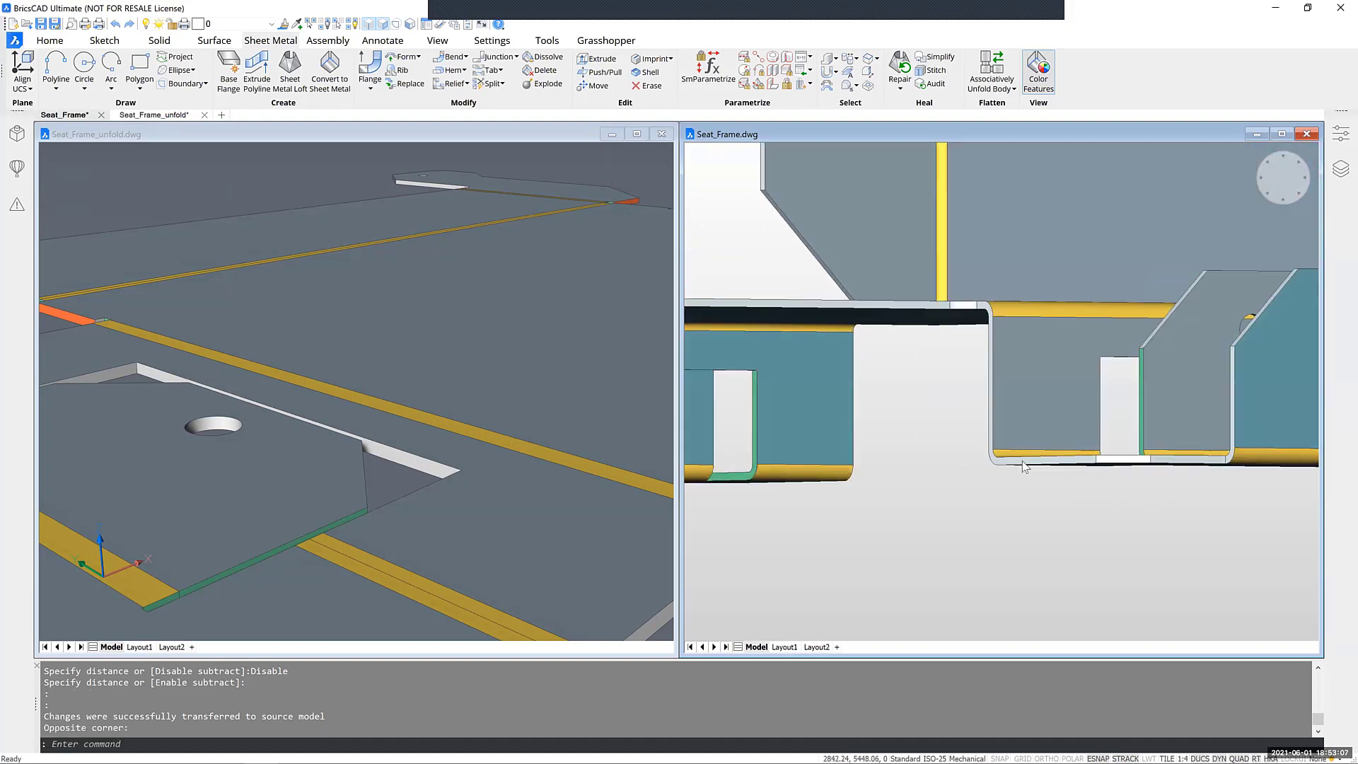
middle_click_drag(1022, 460, 990, 230, "shift")
middle_click_drag(1113, 228, 956, 268, "shift")
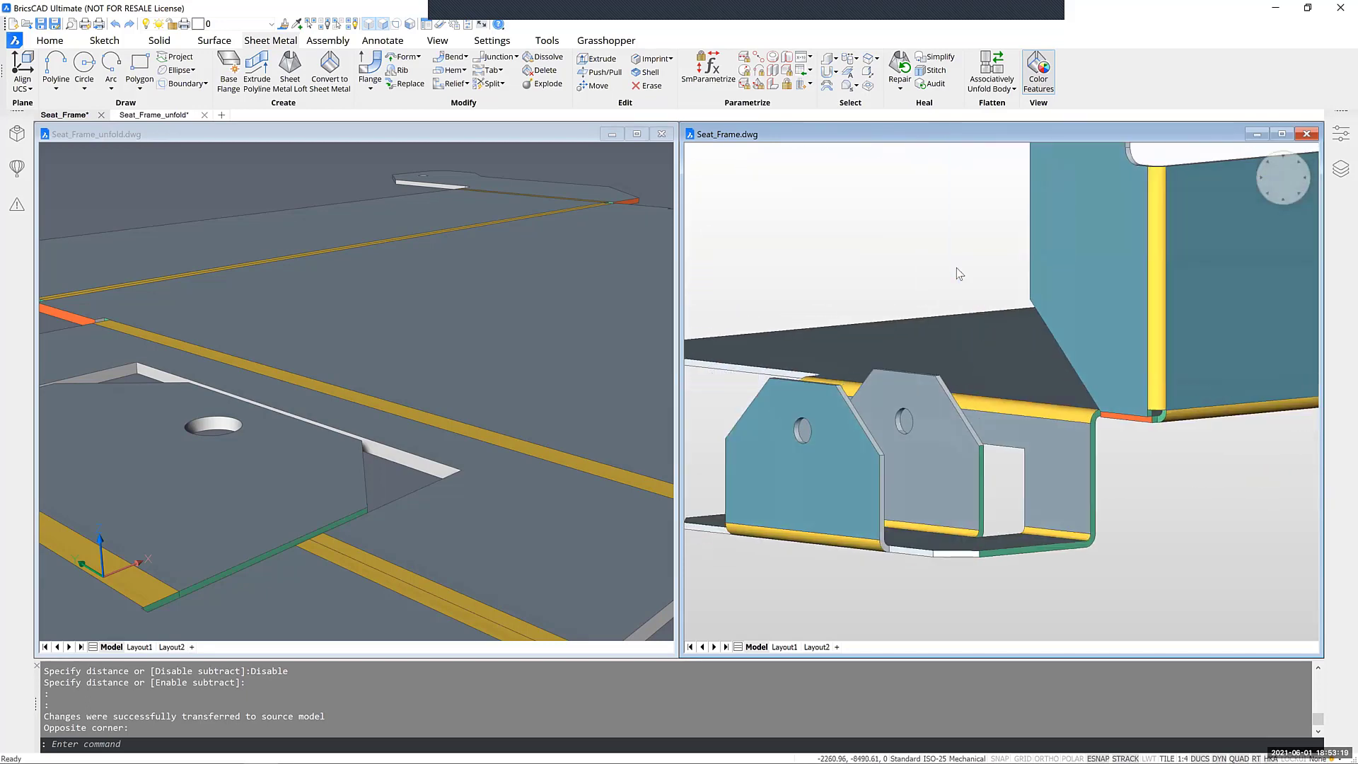
left_click(297, 179)
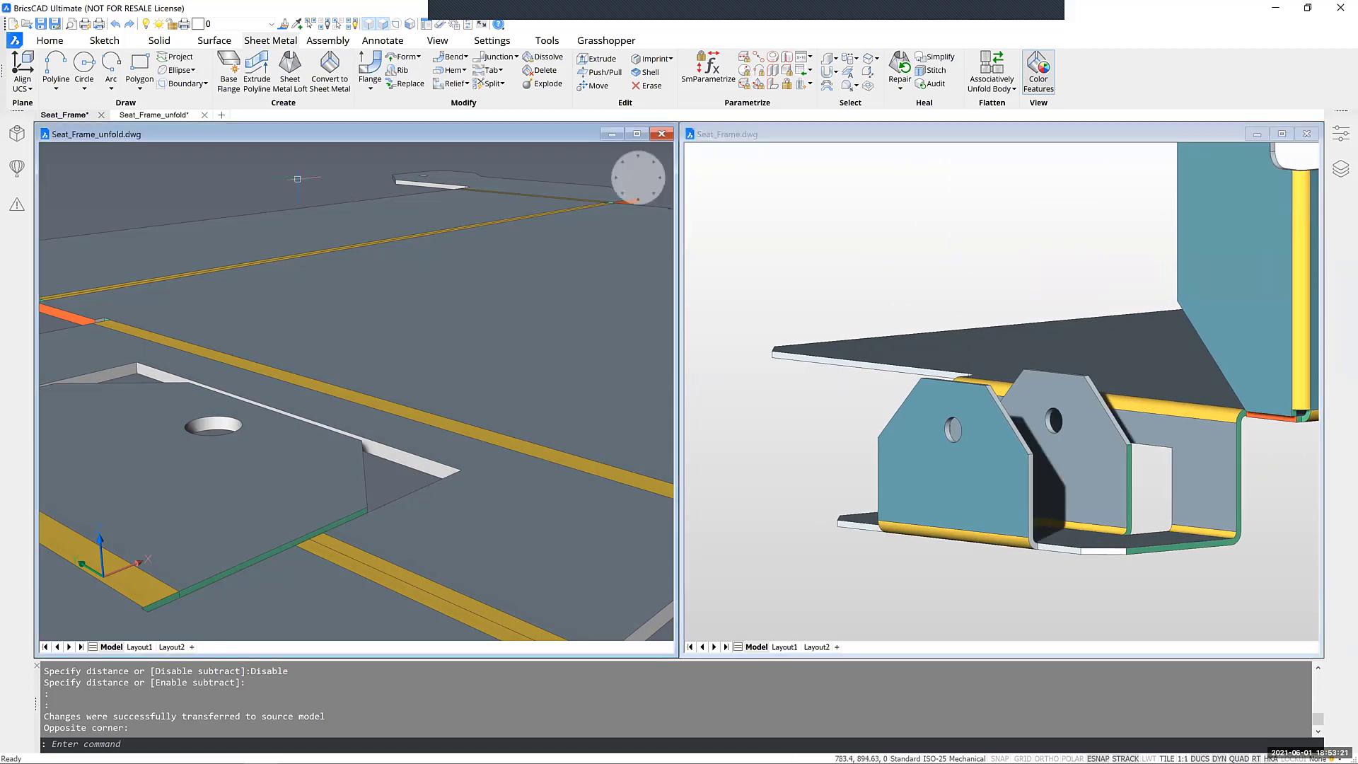
scroll(318, 275, "down", 3)
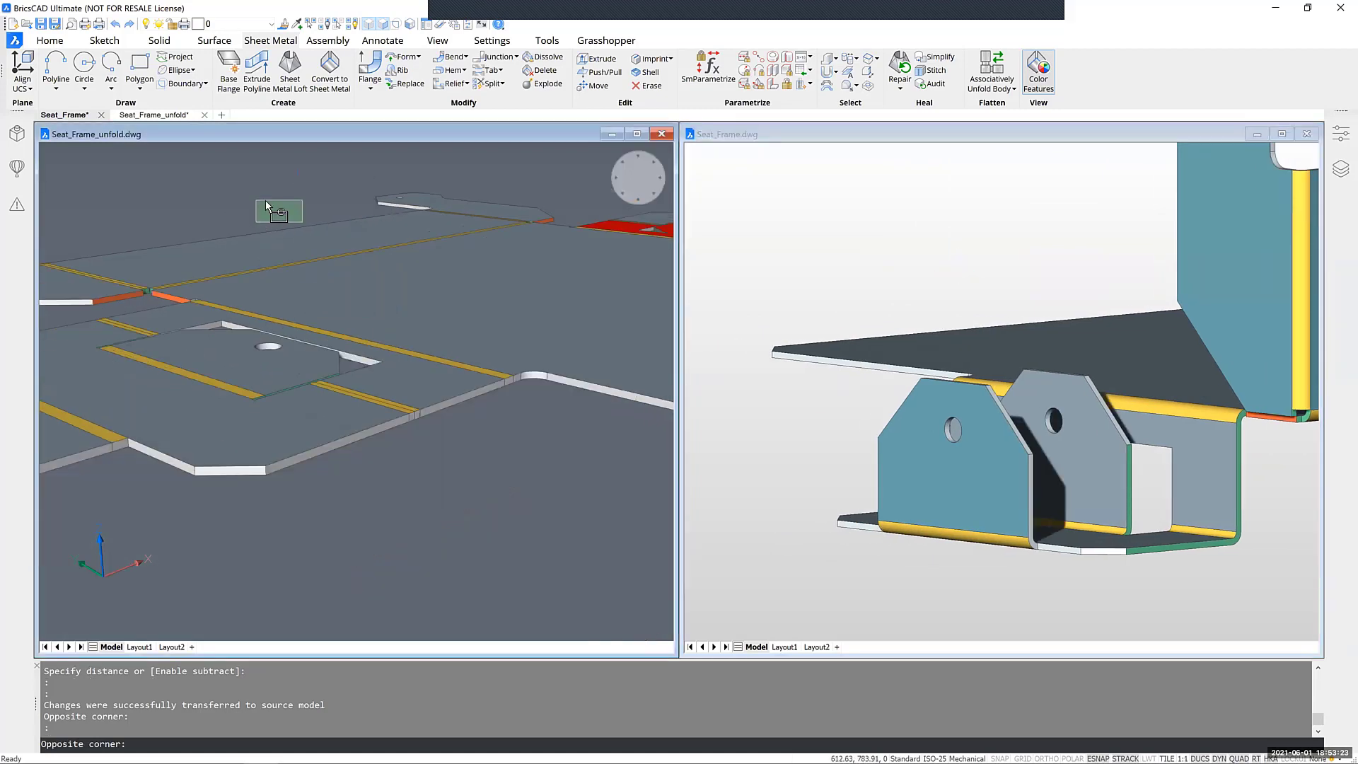
left_click(265, 201)
scroll(457, 363, "down", 2)
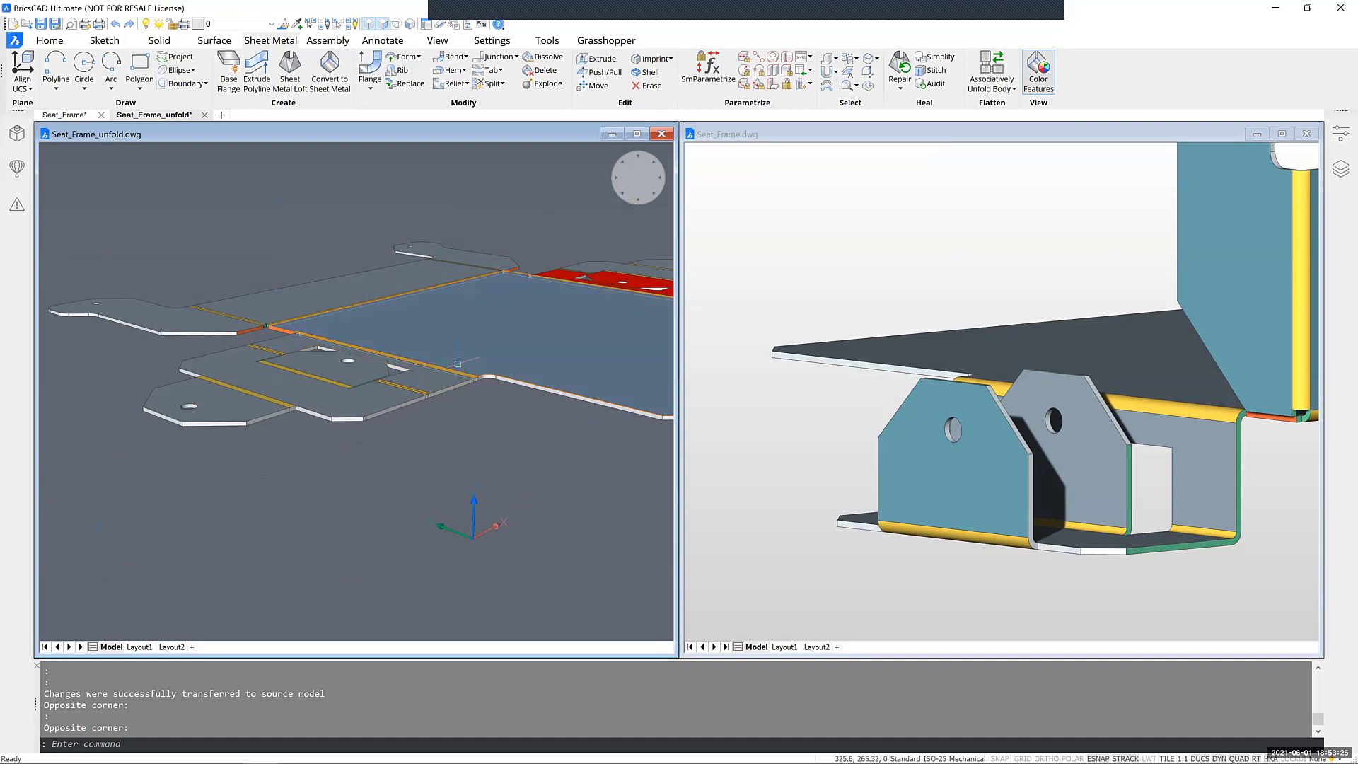
middle_click_drag(458, 363, 209, 382, "shift")
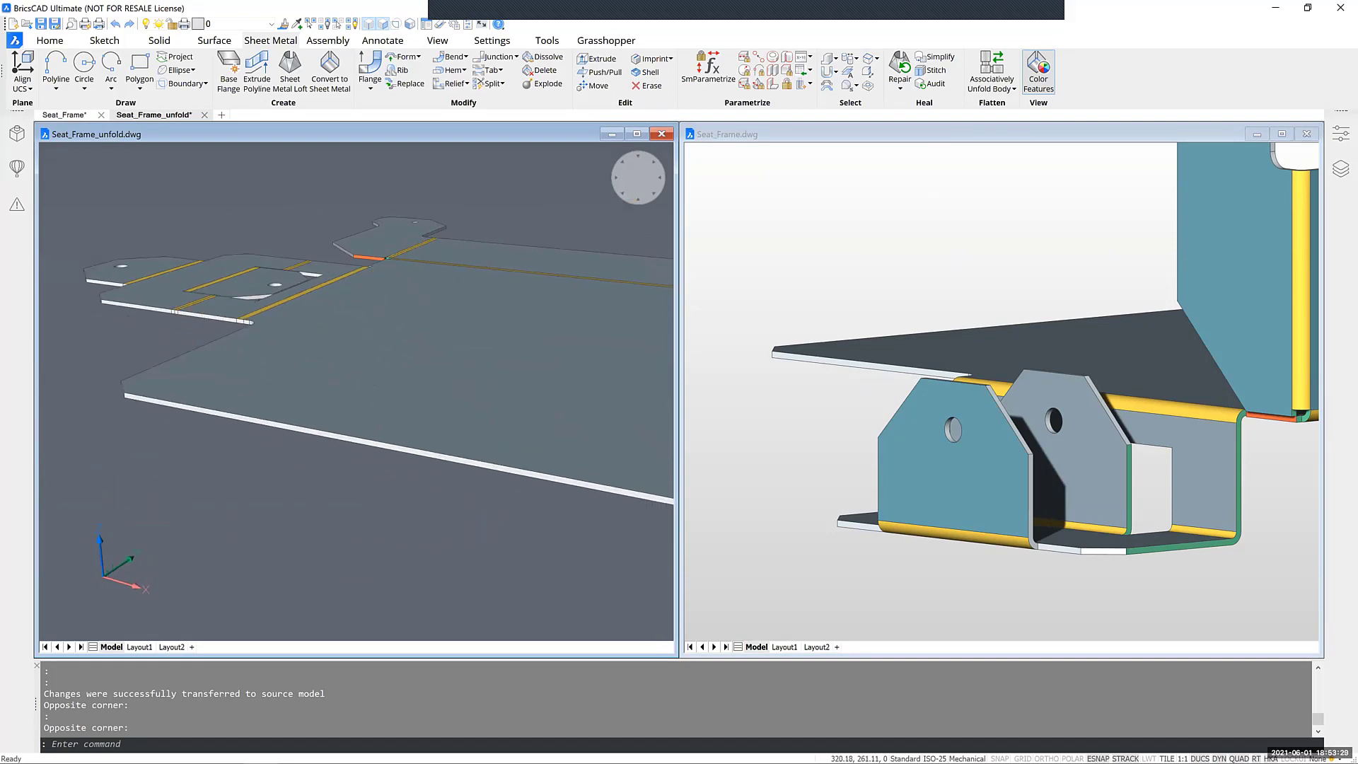
middle_click_drag(424, 396, 240, 382)
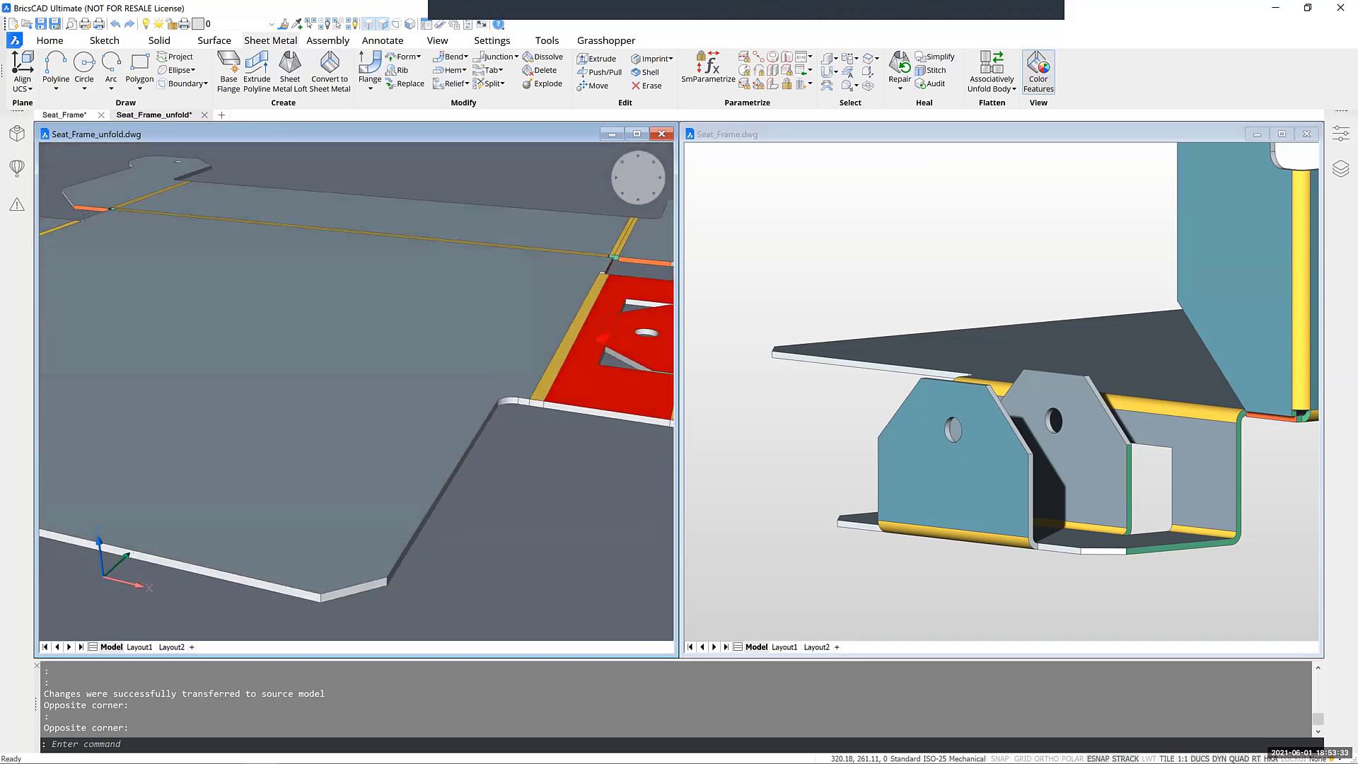
scroll(573, 365, "up", 3)
middle_click_drag(573, 365, 363, 299)
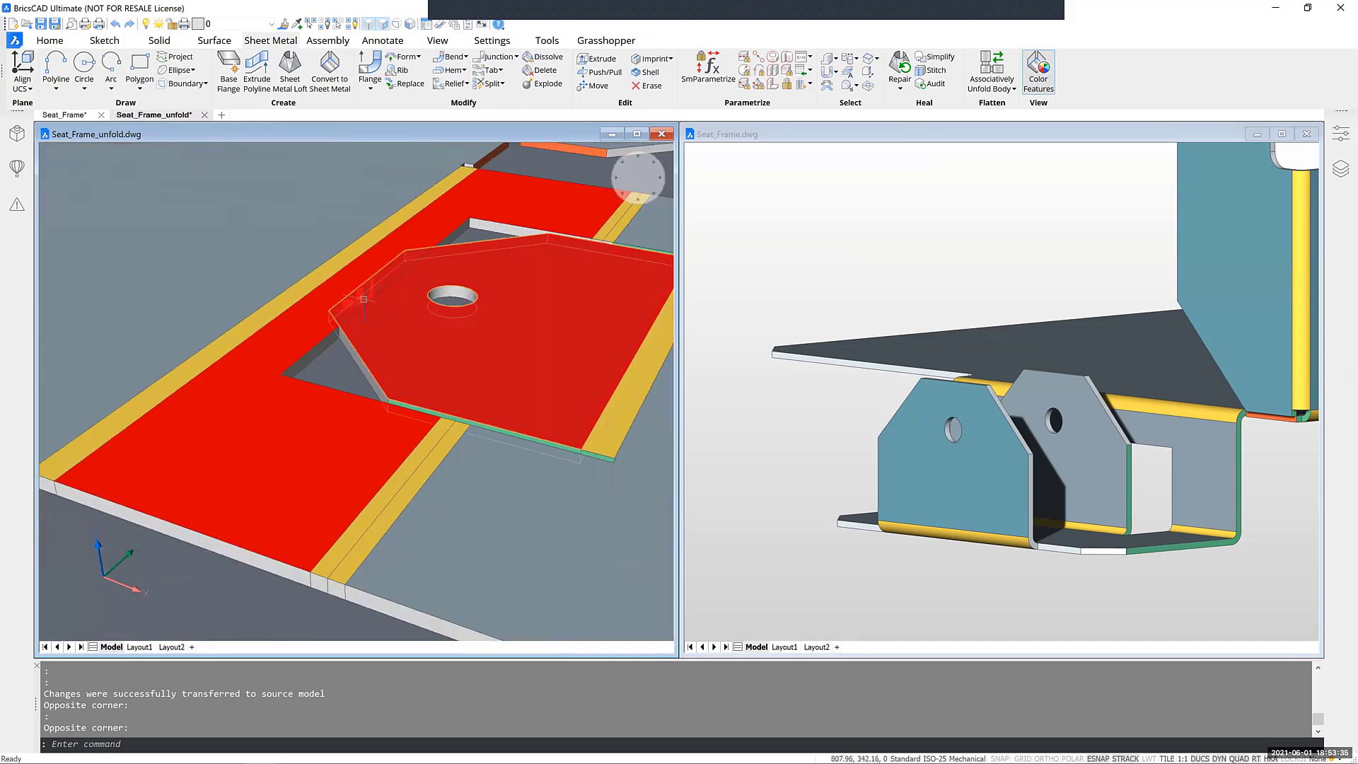
Step: Push/Pull the opposite overlapping tab's thin end face, nearest the long seat bend, inward by 10 mm with subtract disabled
scroll(364, 299, "up", 5)
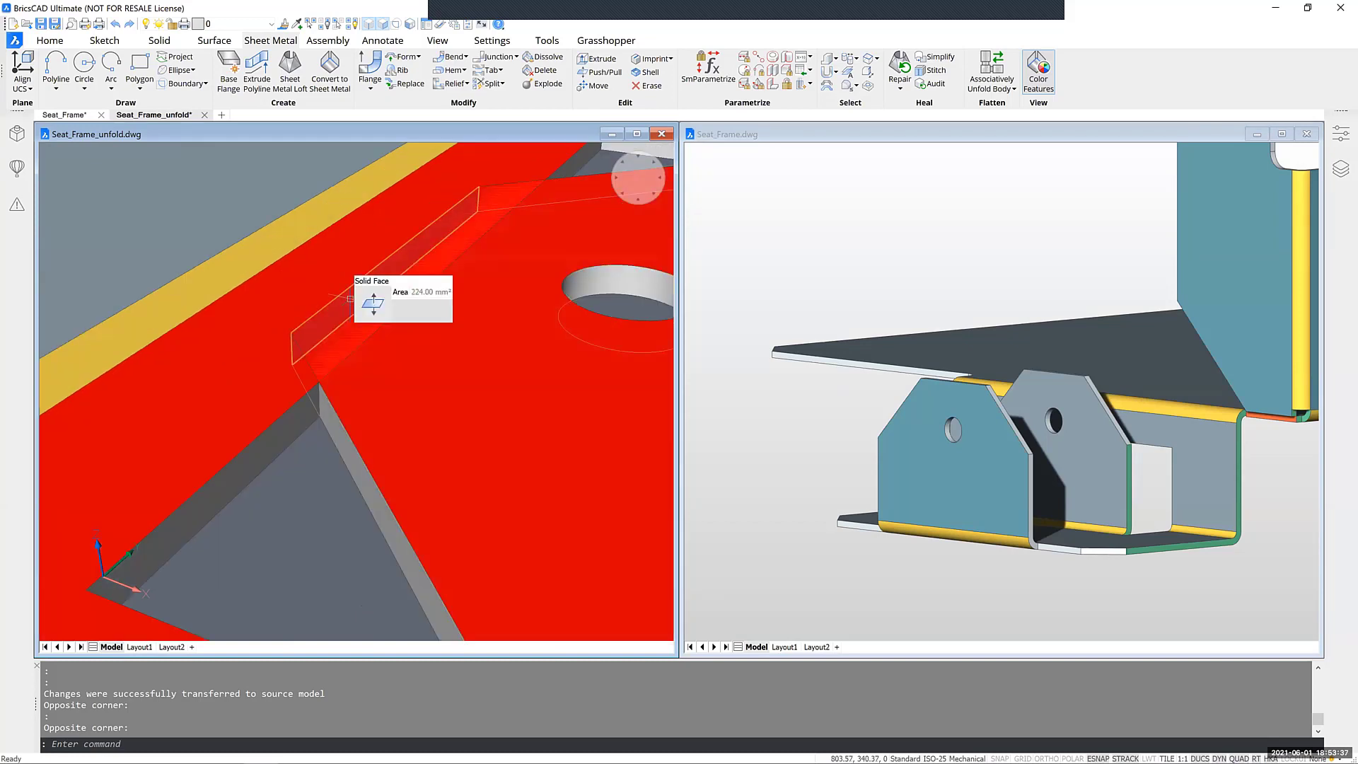
left_click(373, 309)
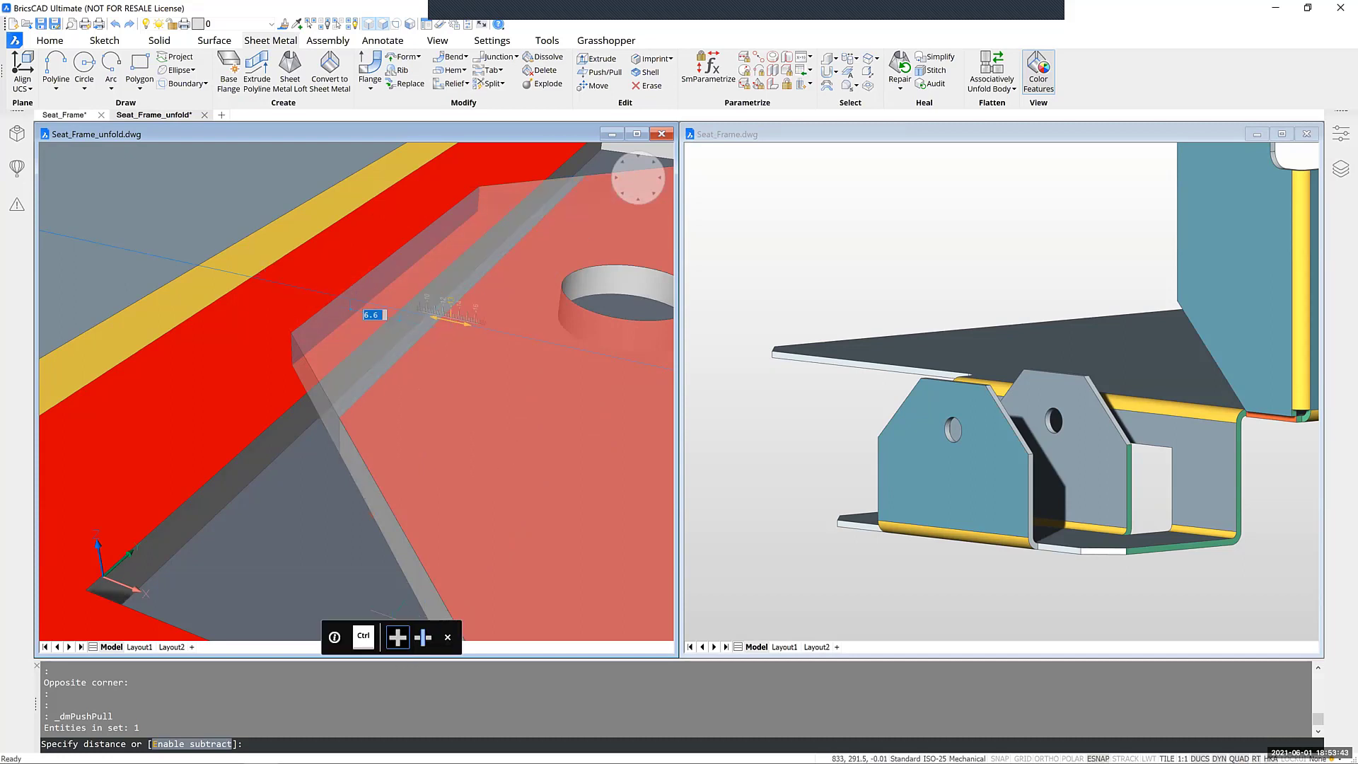
type("10")
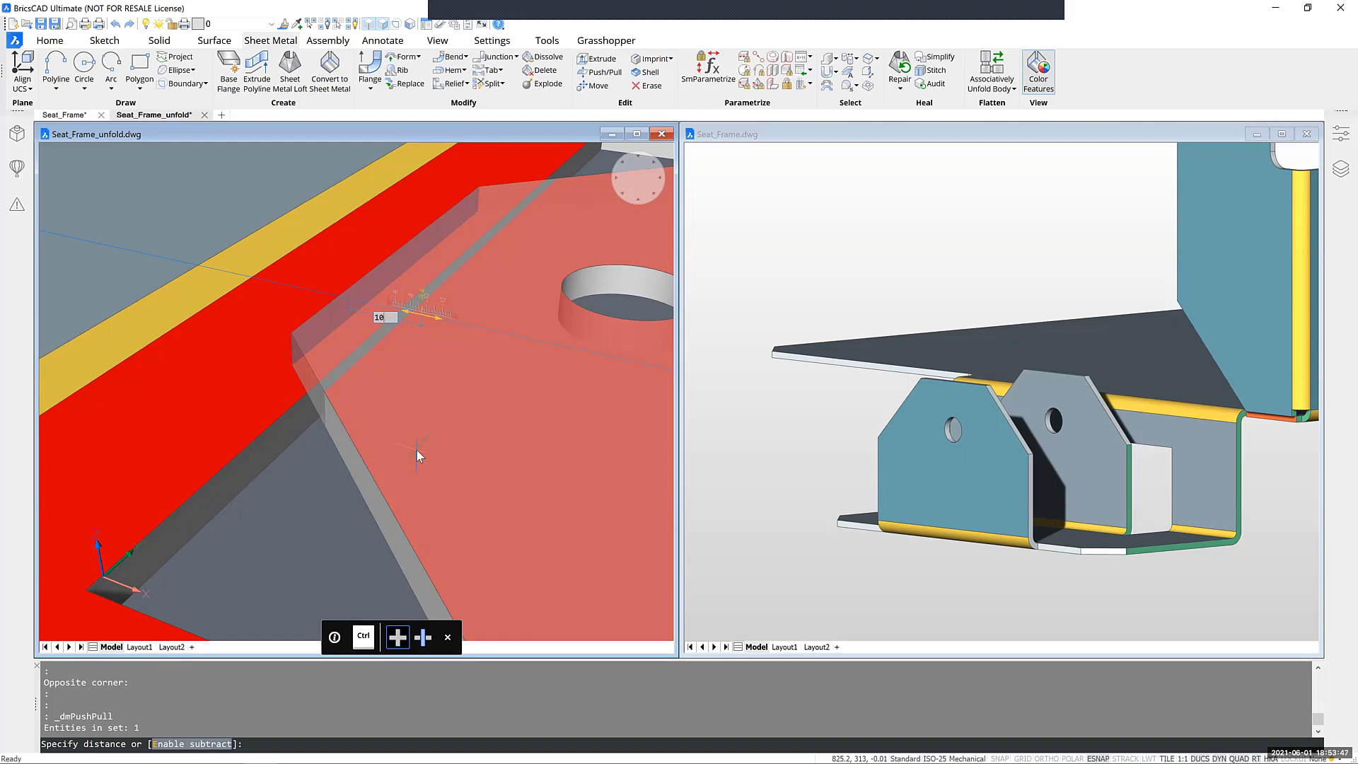
key("Return")
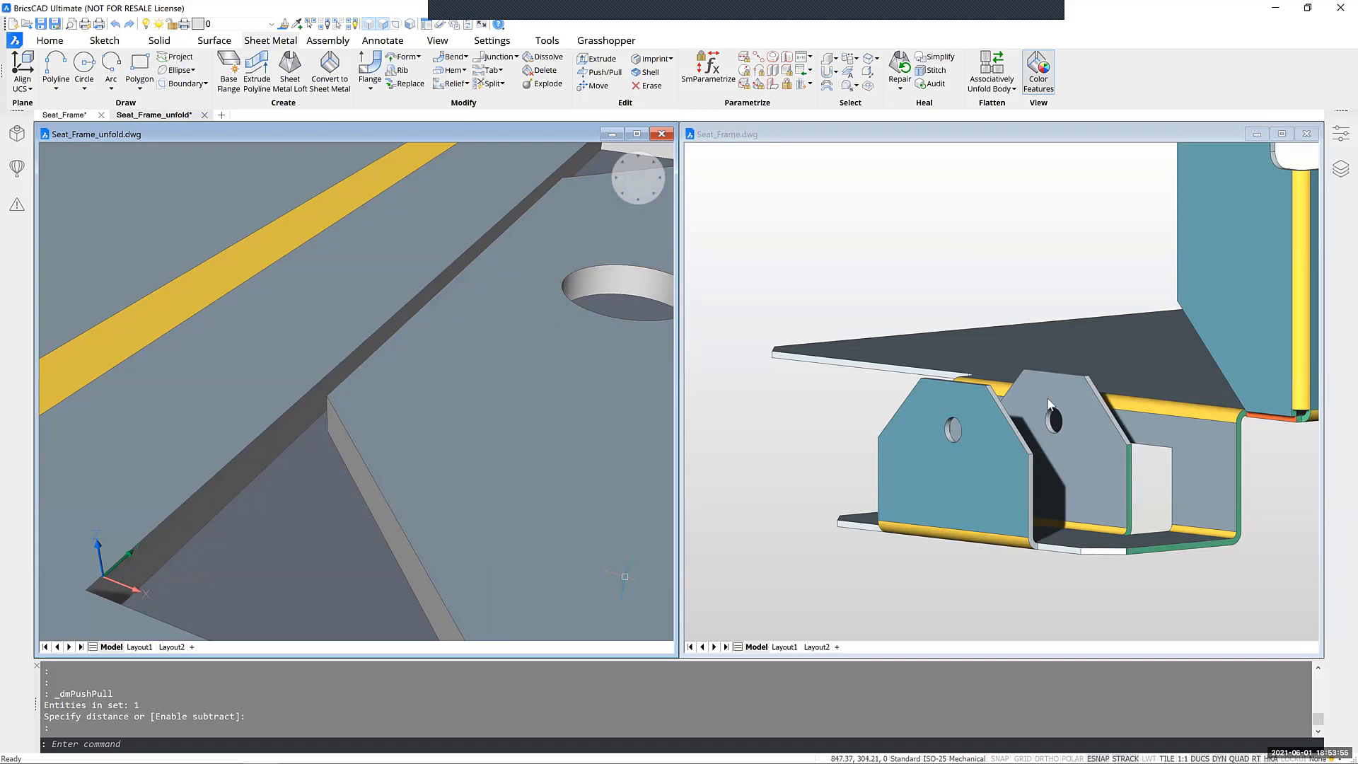
Step: Switch to the Seat_Frame drawing to transfer the tab edit to the source model, and inspect the whole frame beside its flat pattern
left_click(1175, 617)
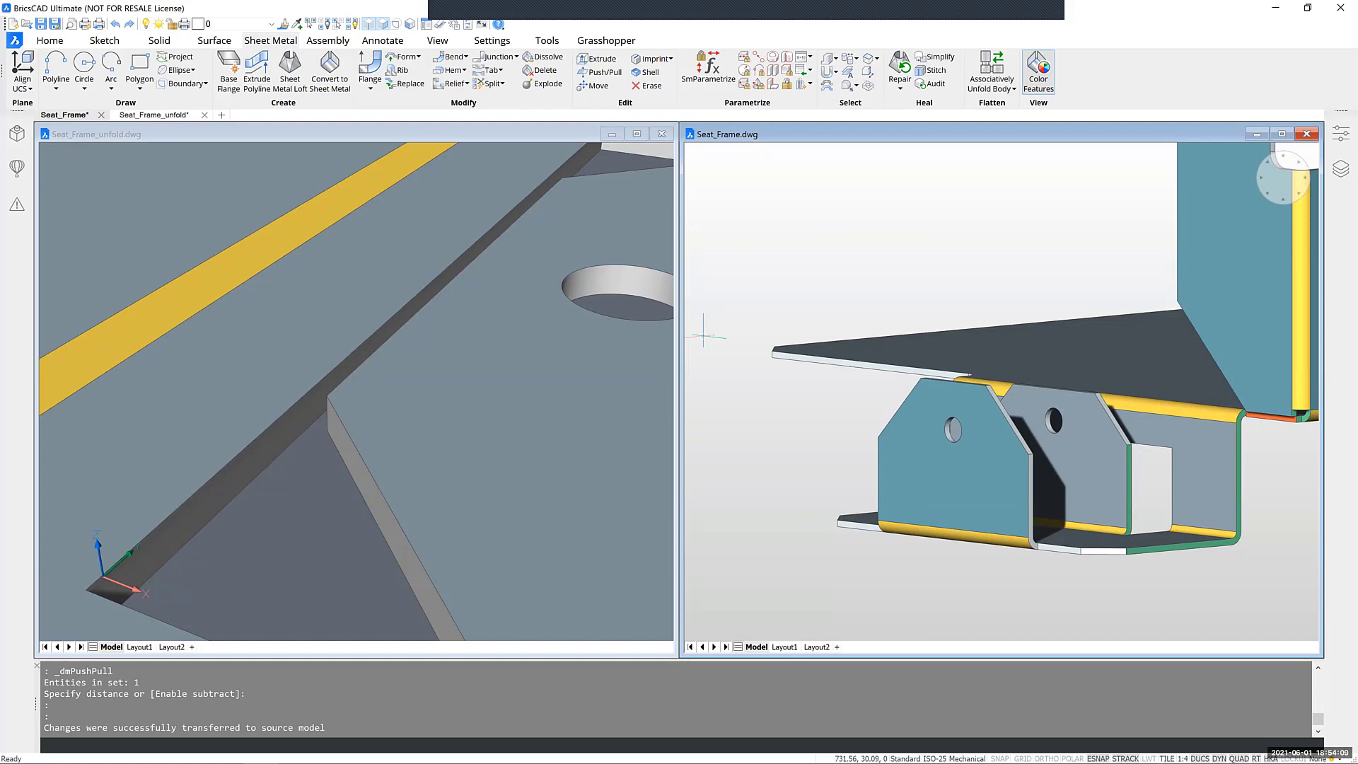
scroll(867, 364, "up", 3)
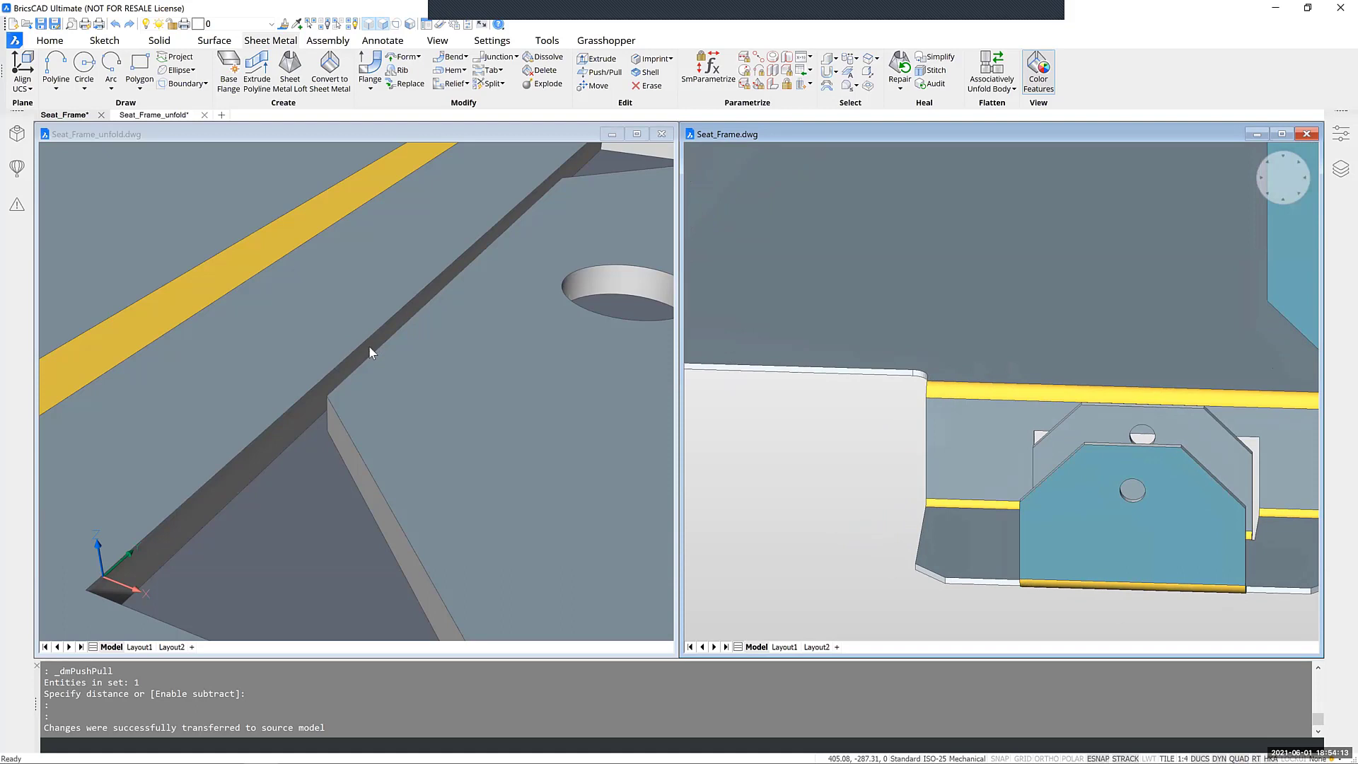
scroll(370, 351, "down", 5)
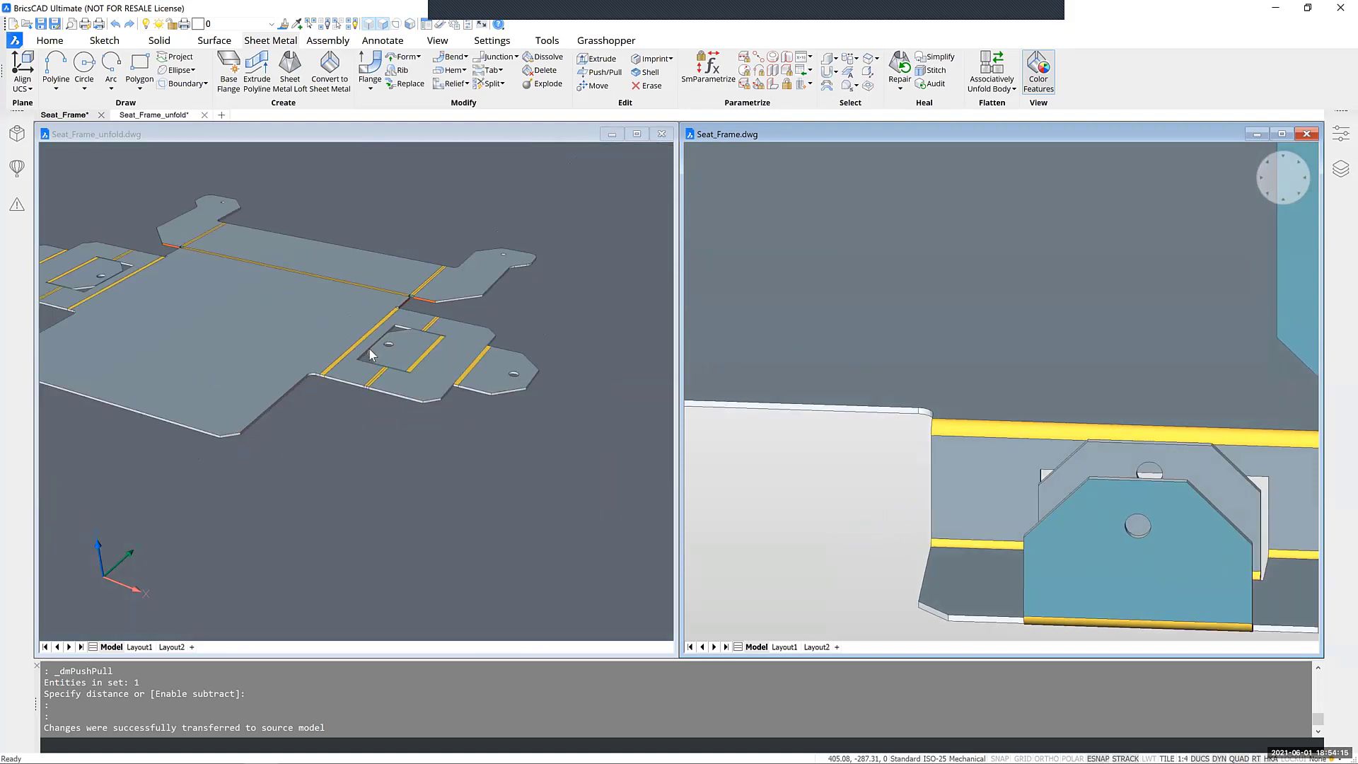
scroll(894, 446, "down", 5)
middle_click_drag(896, 449, 870, 500, "shift")
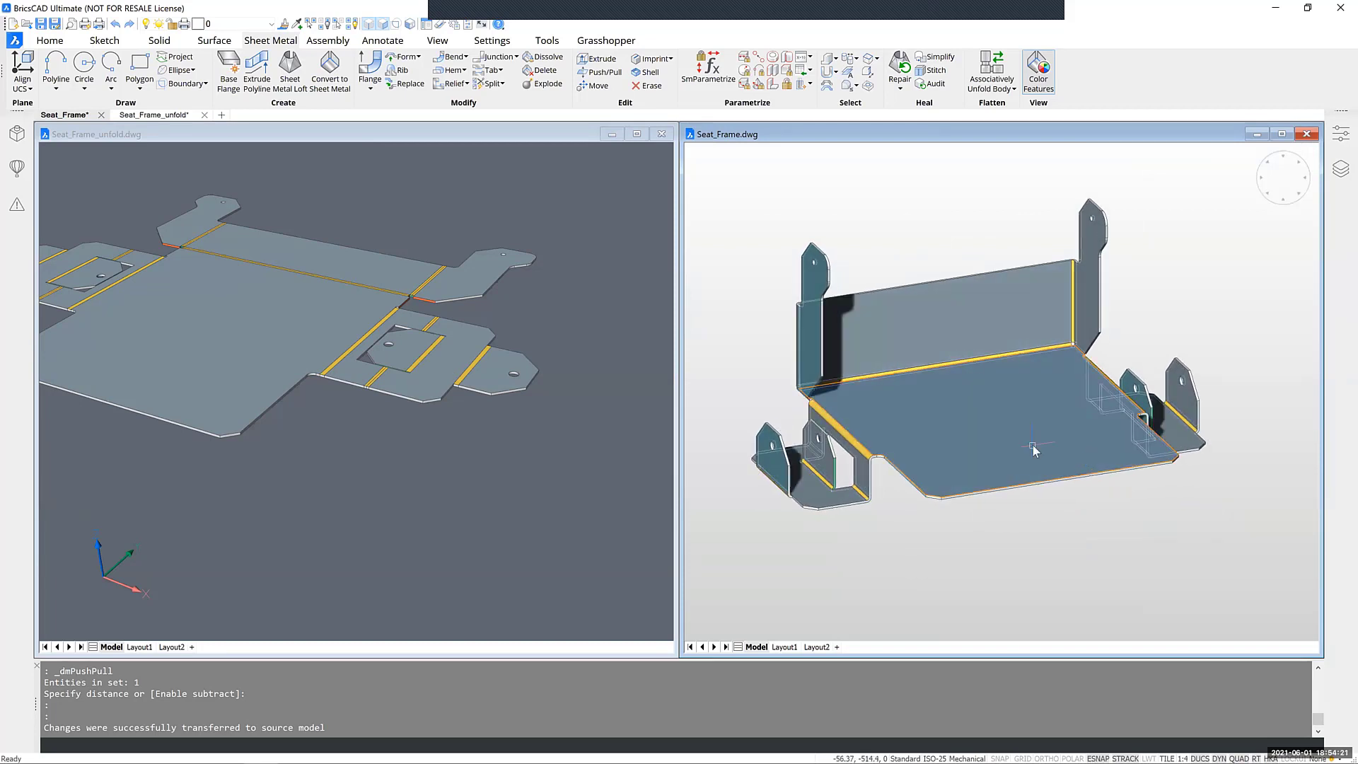
middle_click_drag(1033, 451, 1023, 354, "shift")
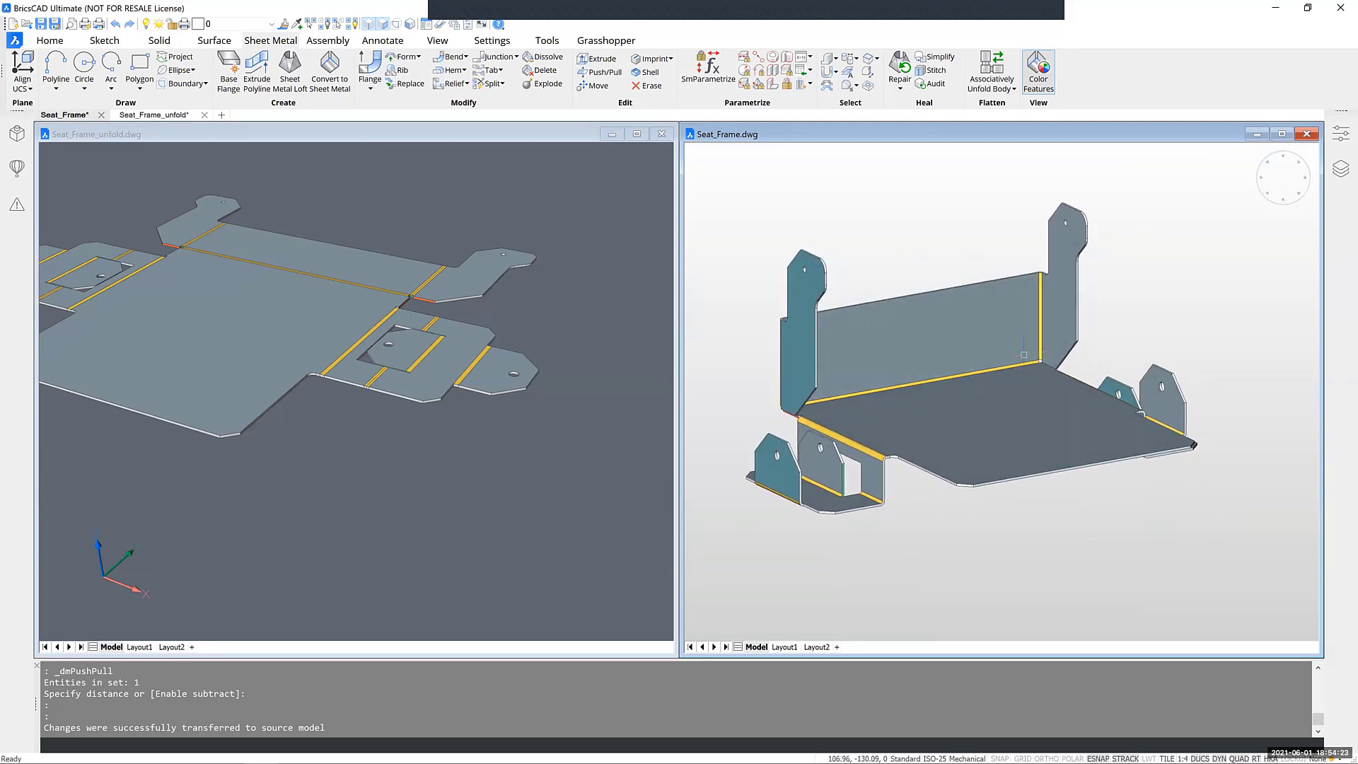
Step: Close Seat_Frame_unfold.dwg without saving its changes, and maximize the Seat_Frame drawing
left_click(661, 134)
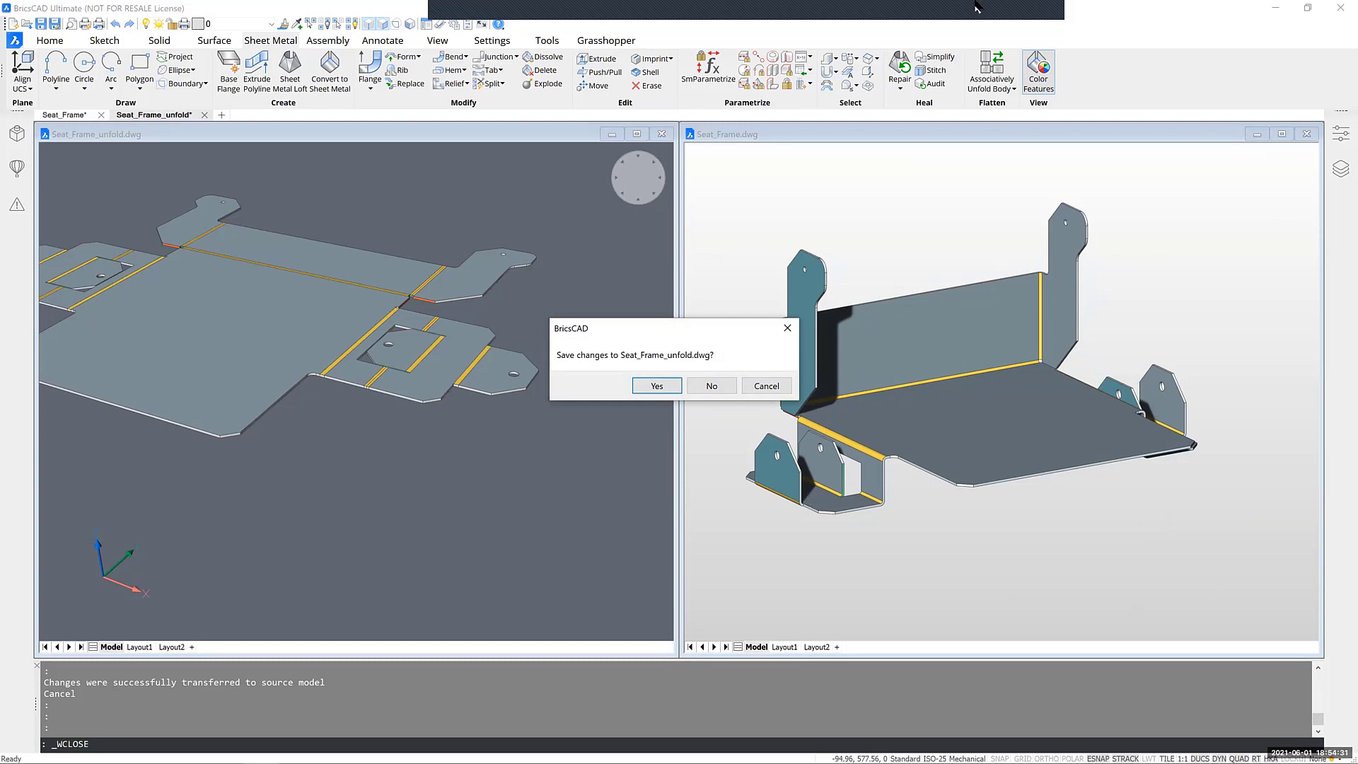
left_click(711, 385)
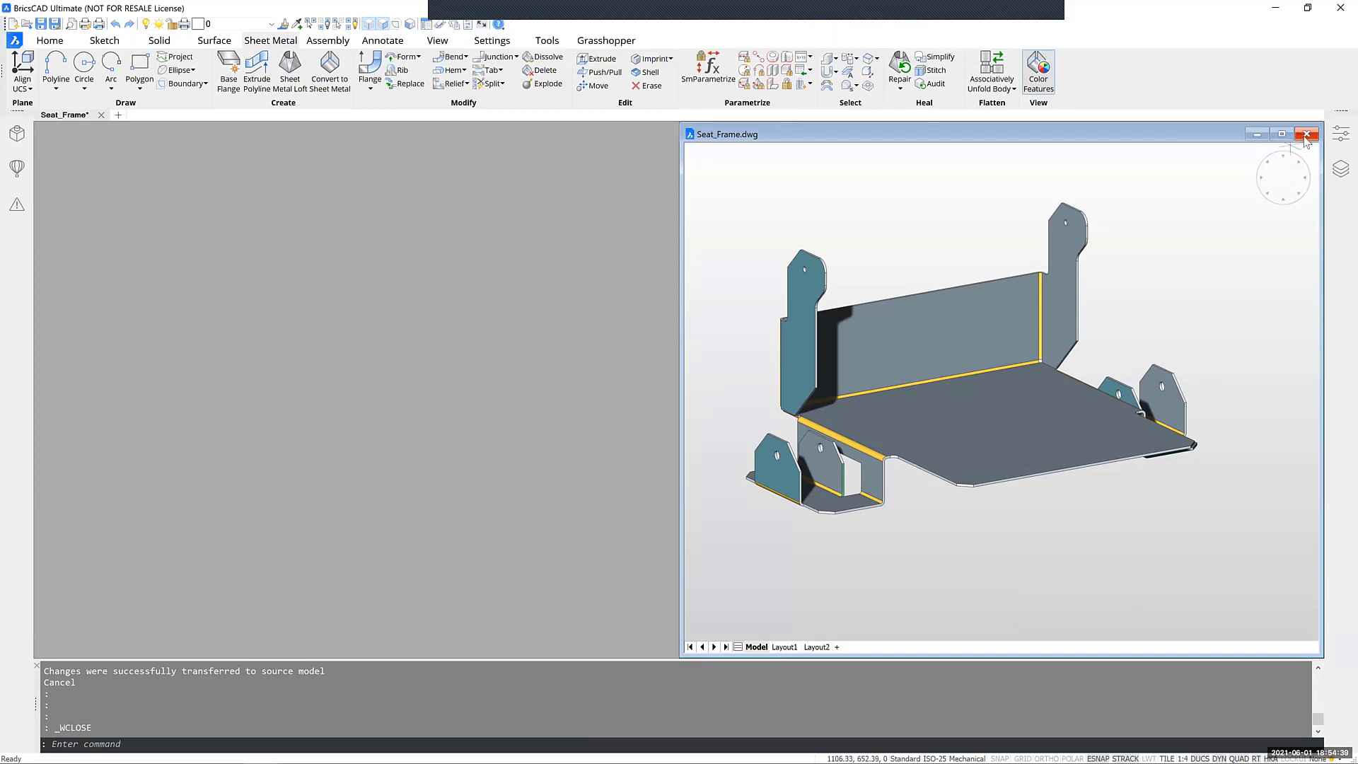
left_click(1281, 134)
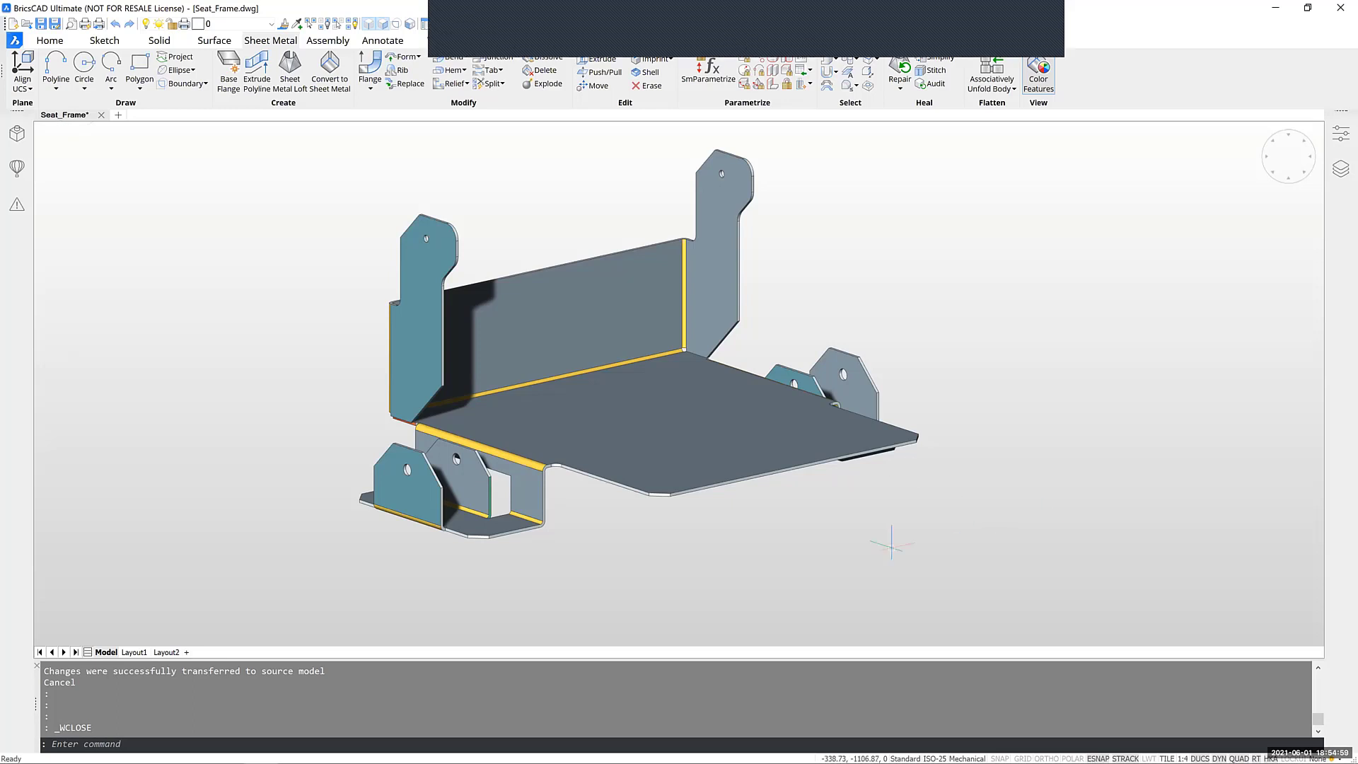
Step: Open the Start page with the GOTOSTART command
left_click(810, 530)
left_click(813, 523)
type("g")
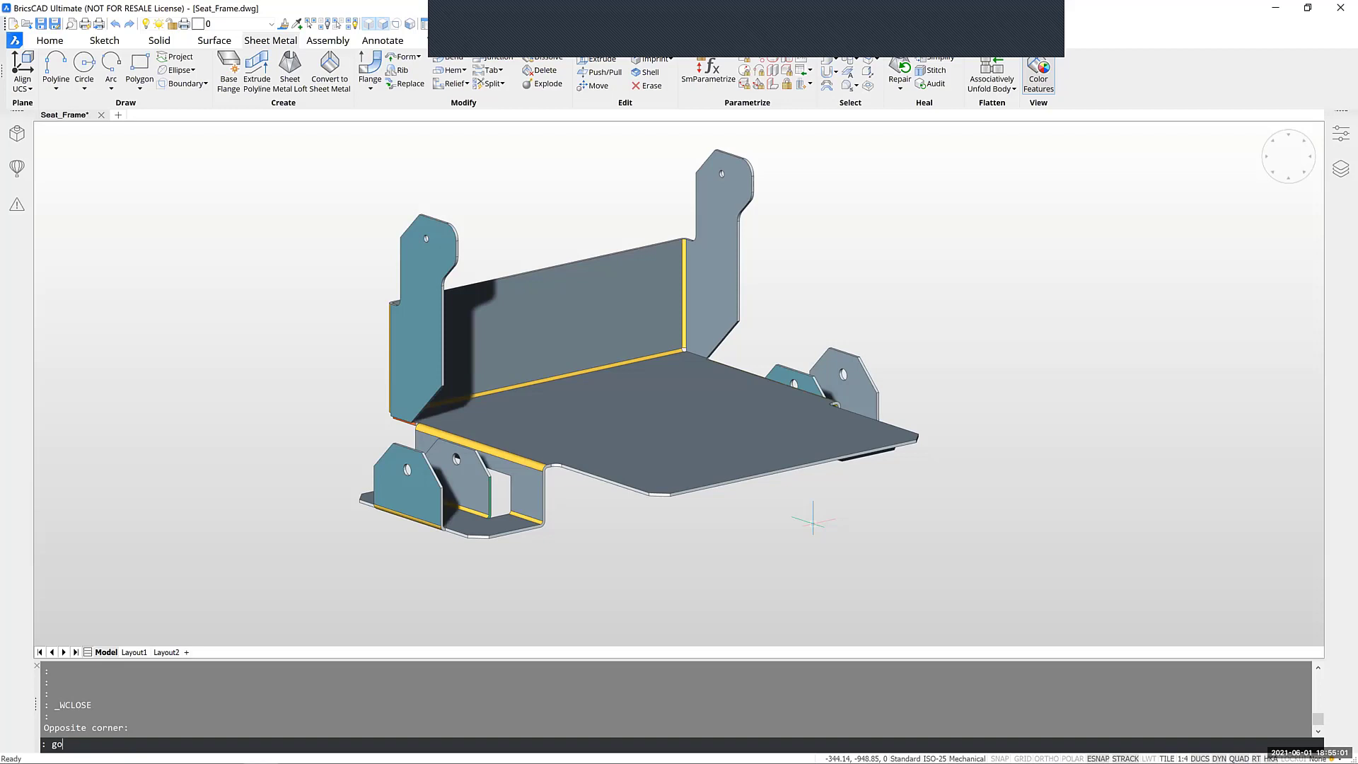
type("o")
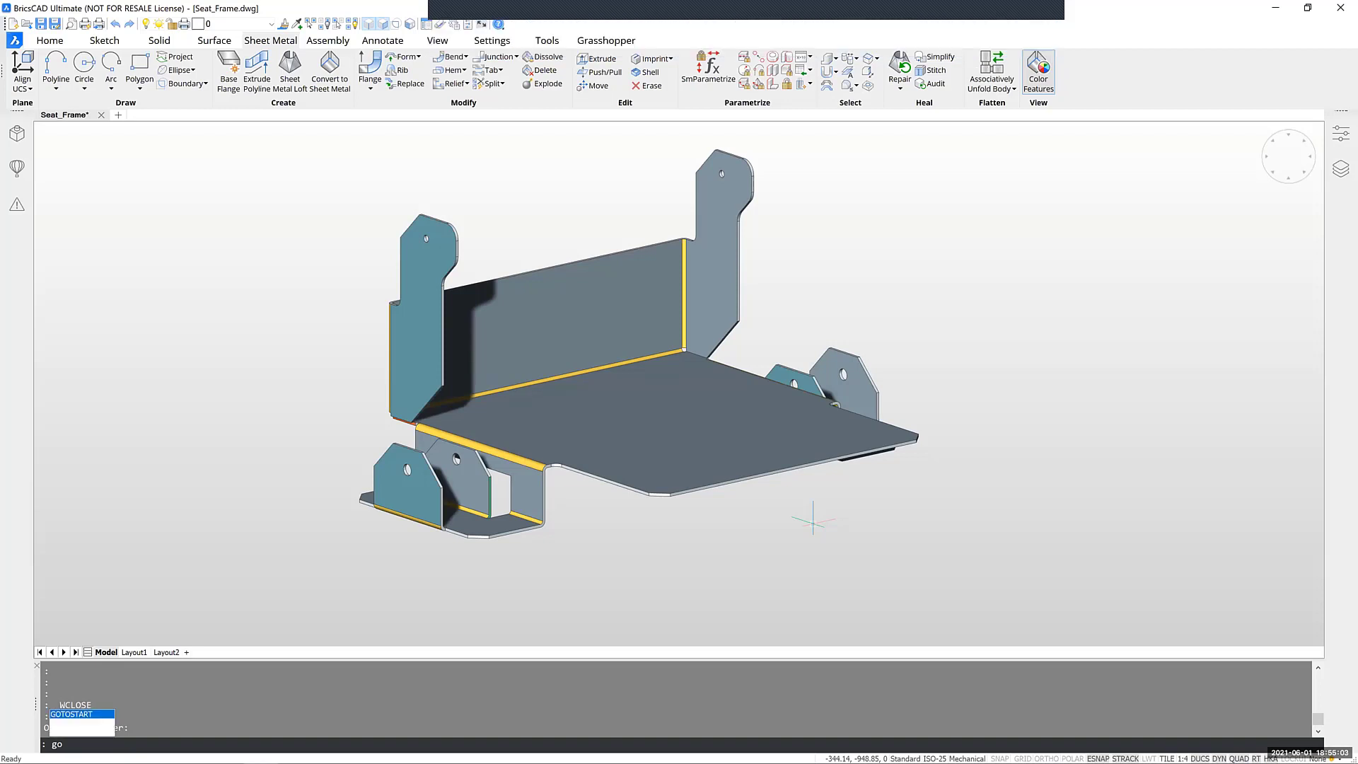
key("Return")
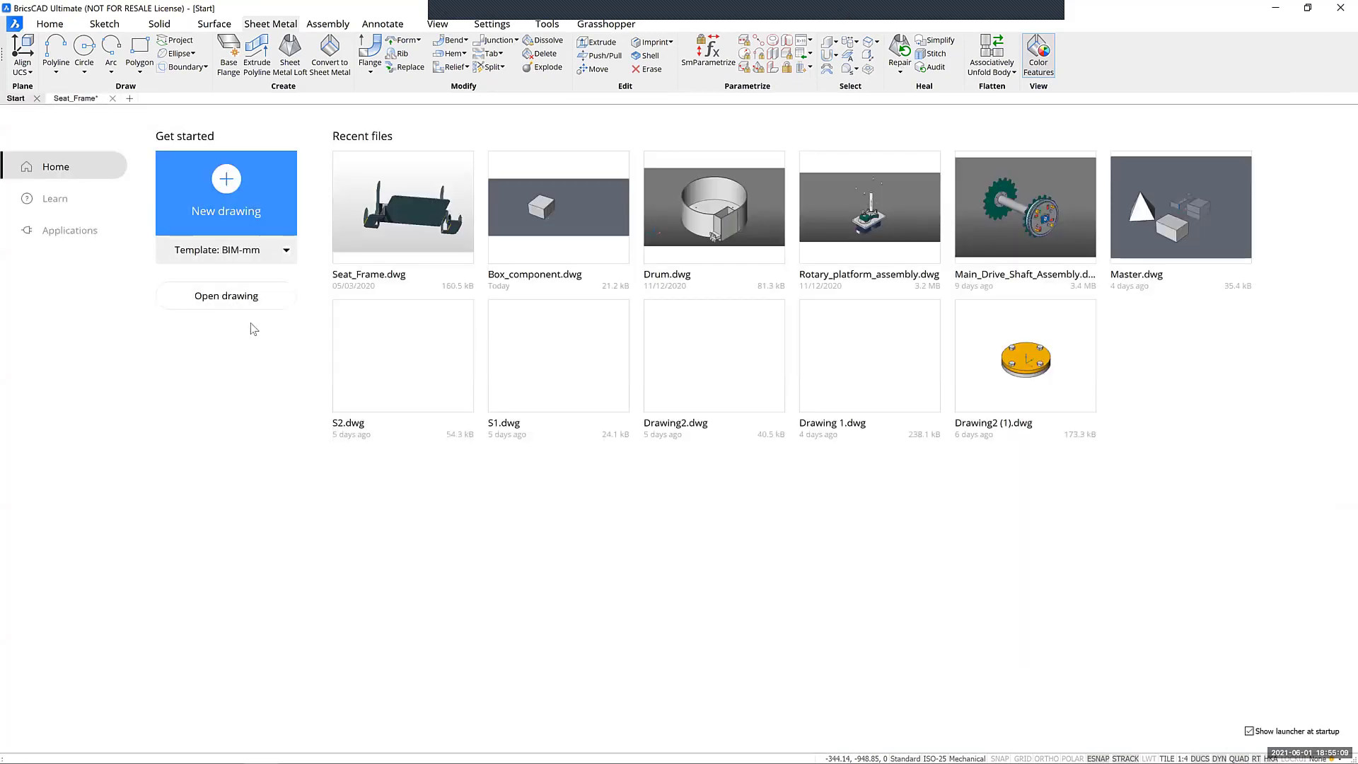
Step: Open Drum.dwg from the Starter Files folder of 2_T-Junctions and Tabs, under 15_Advanced Sheet Metal
left_click(237, 299)
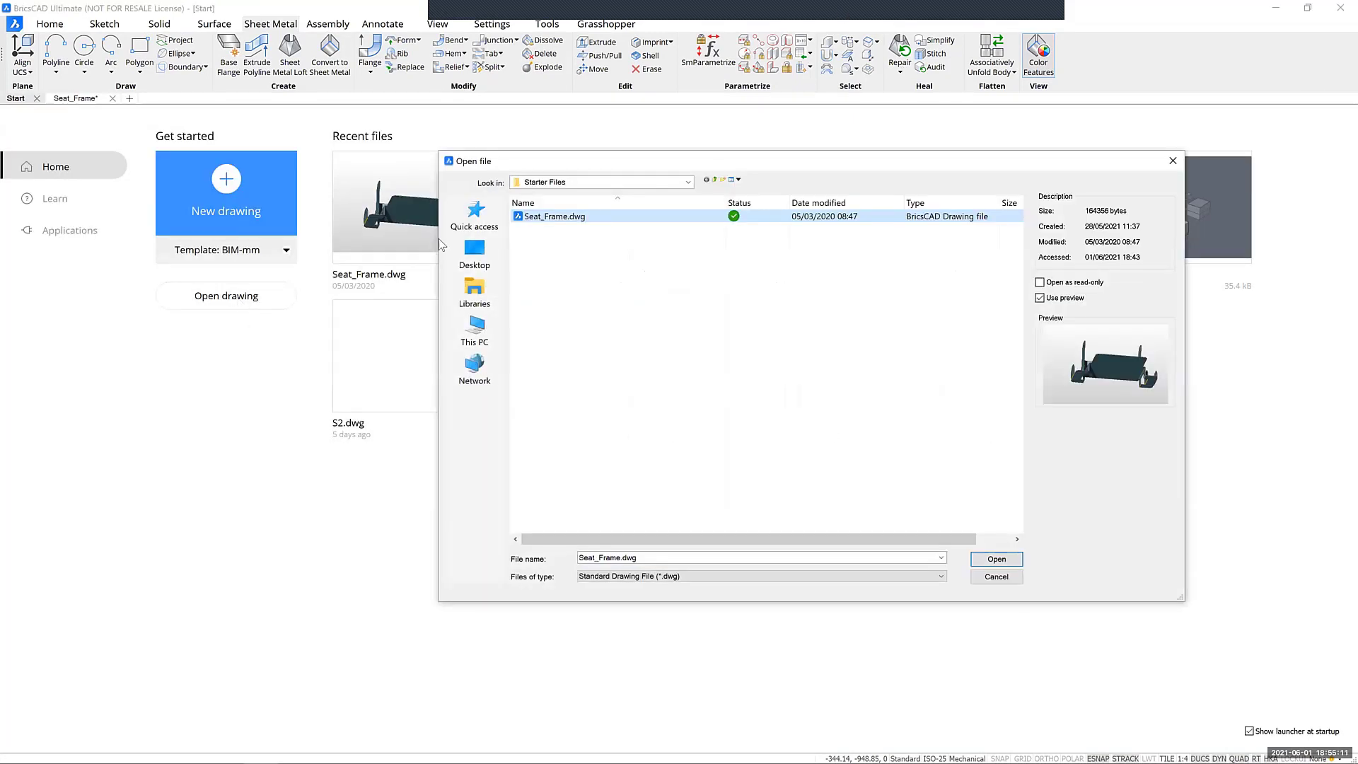
left_click(715, 181)
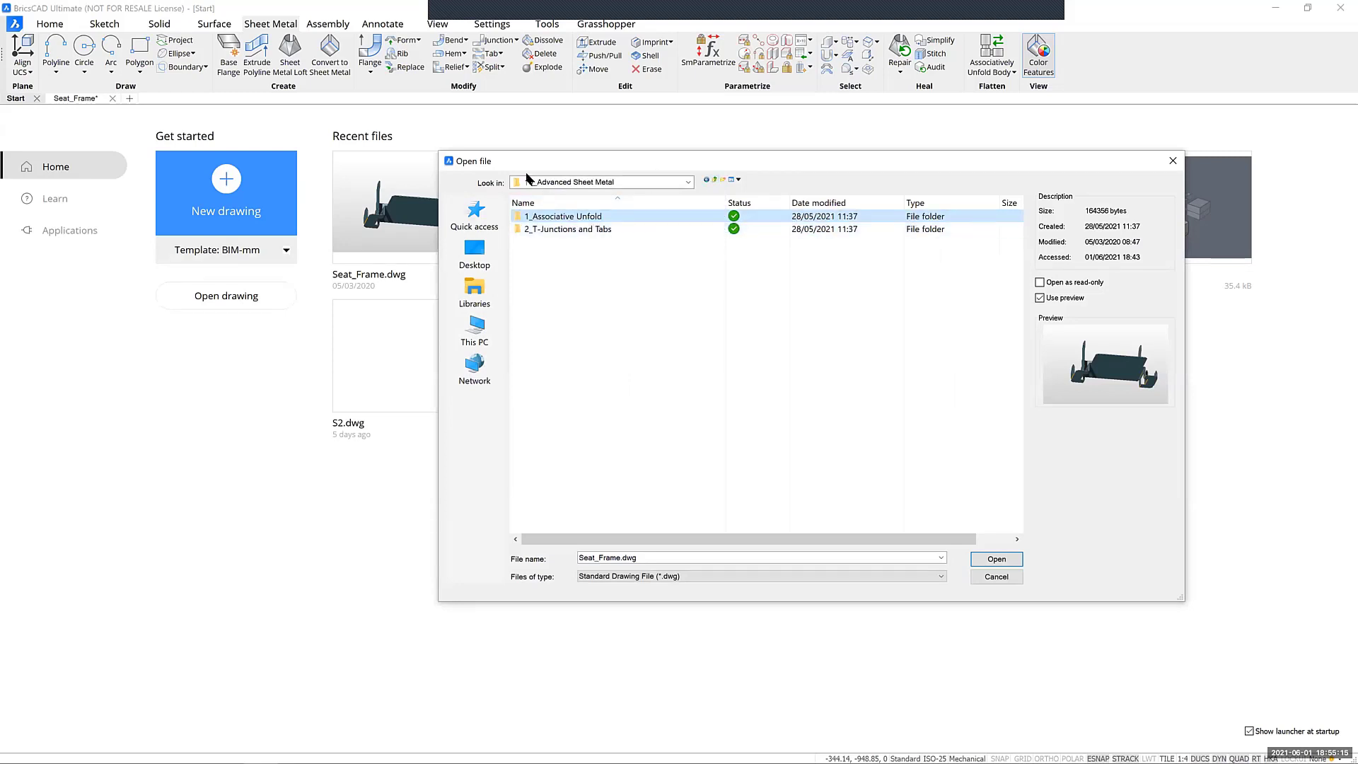
left_click(715, 181)
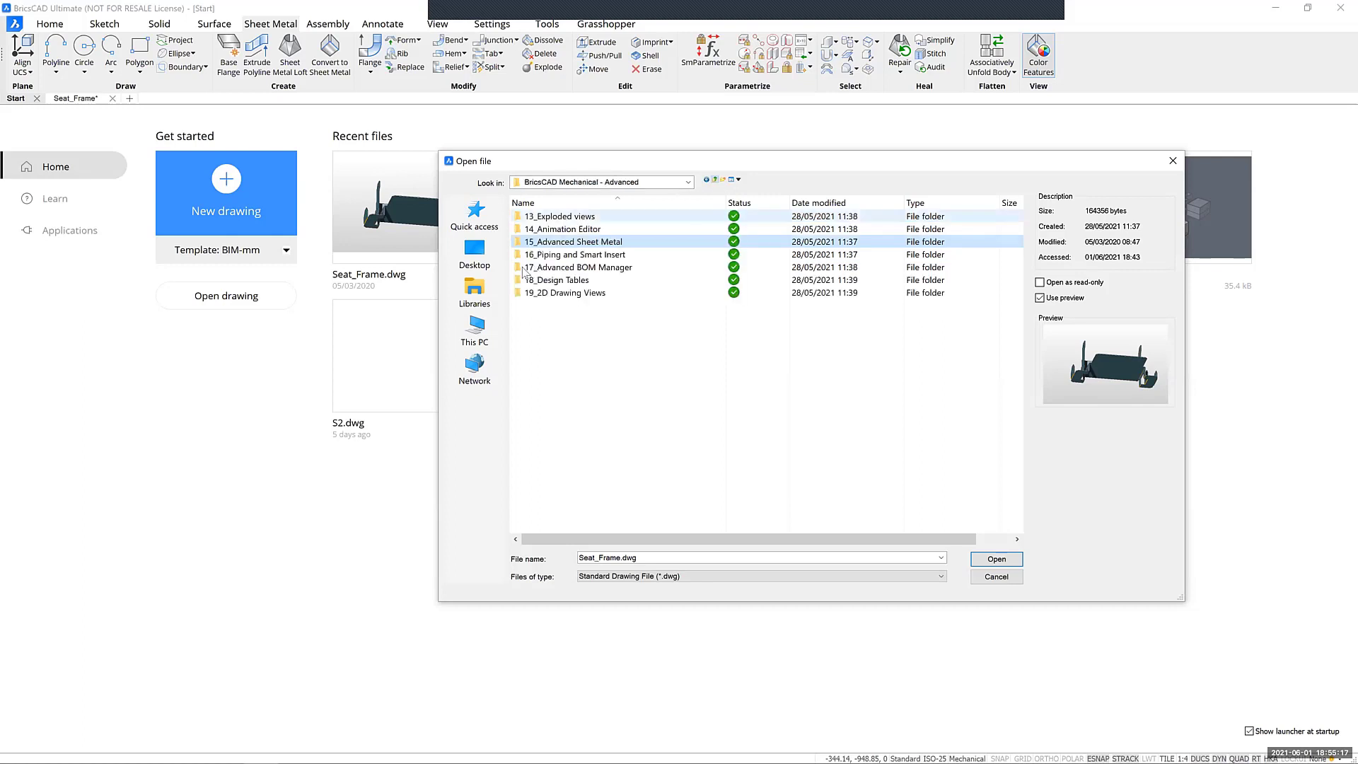
double_click(601, 242)
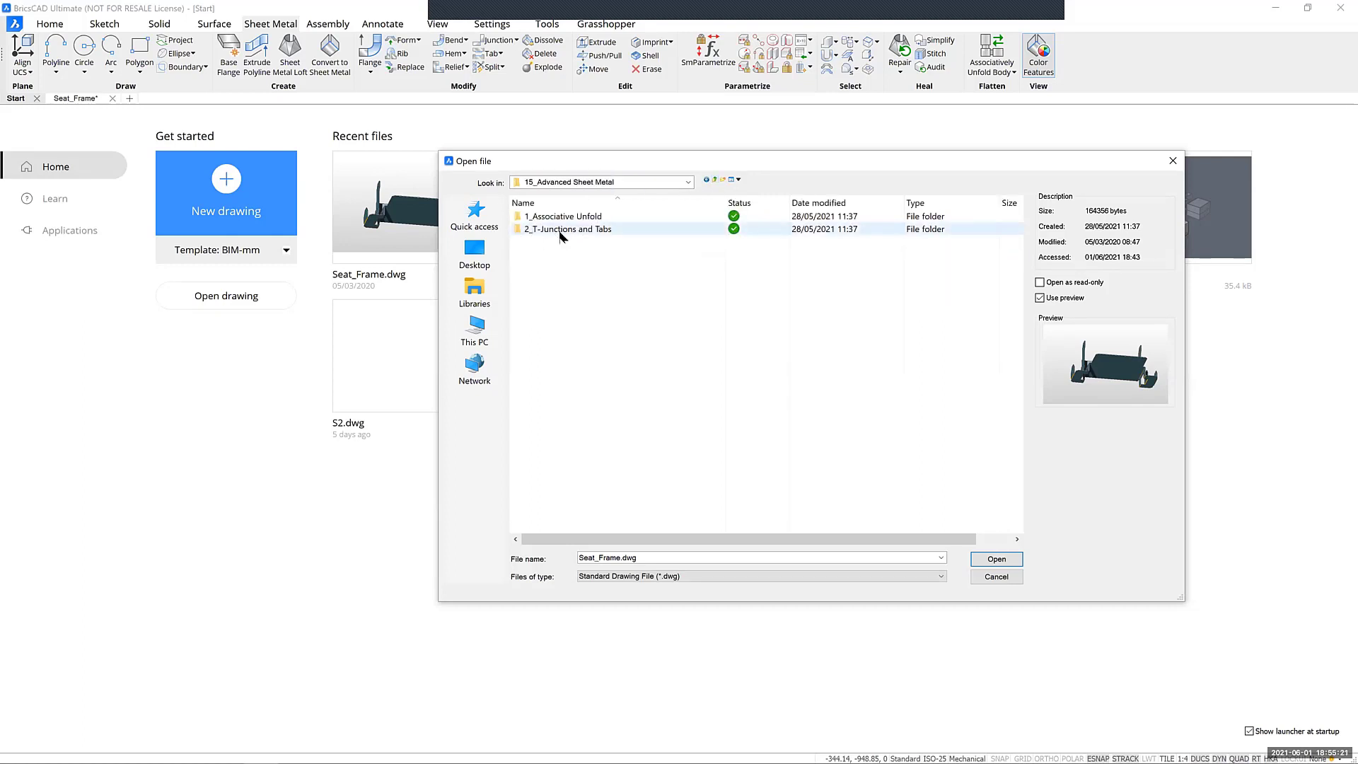
double_click(591, 230)
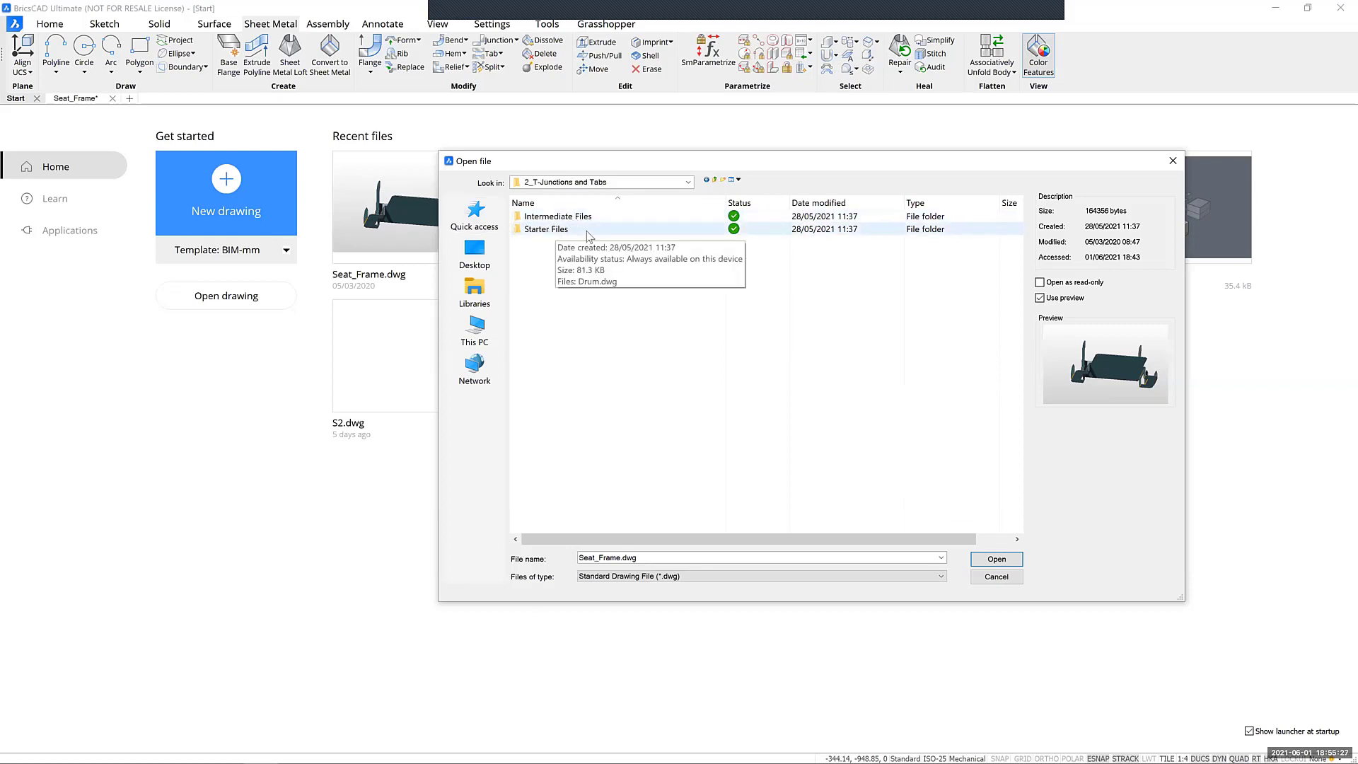
left_click(589, 234)
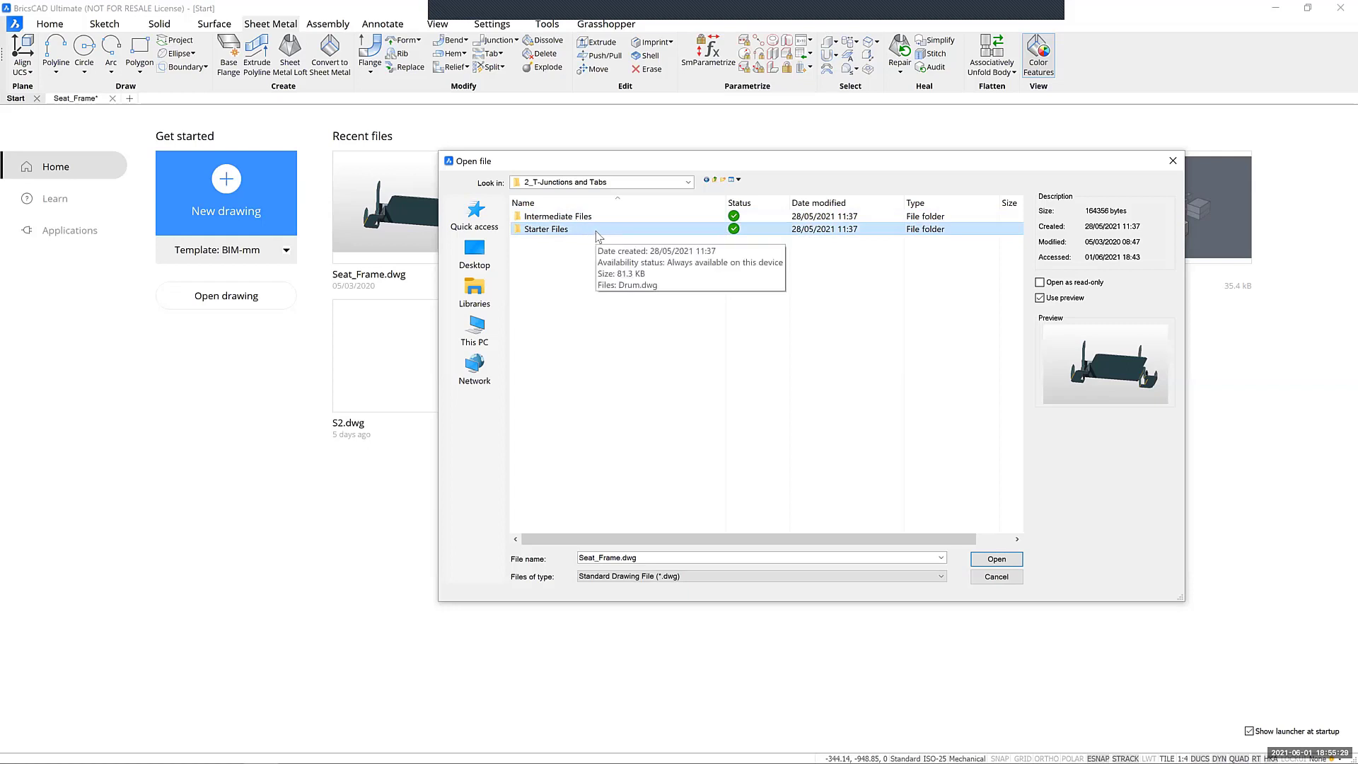
double_click(598, 231)
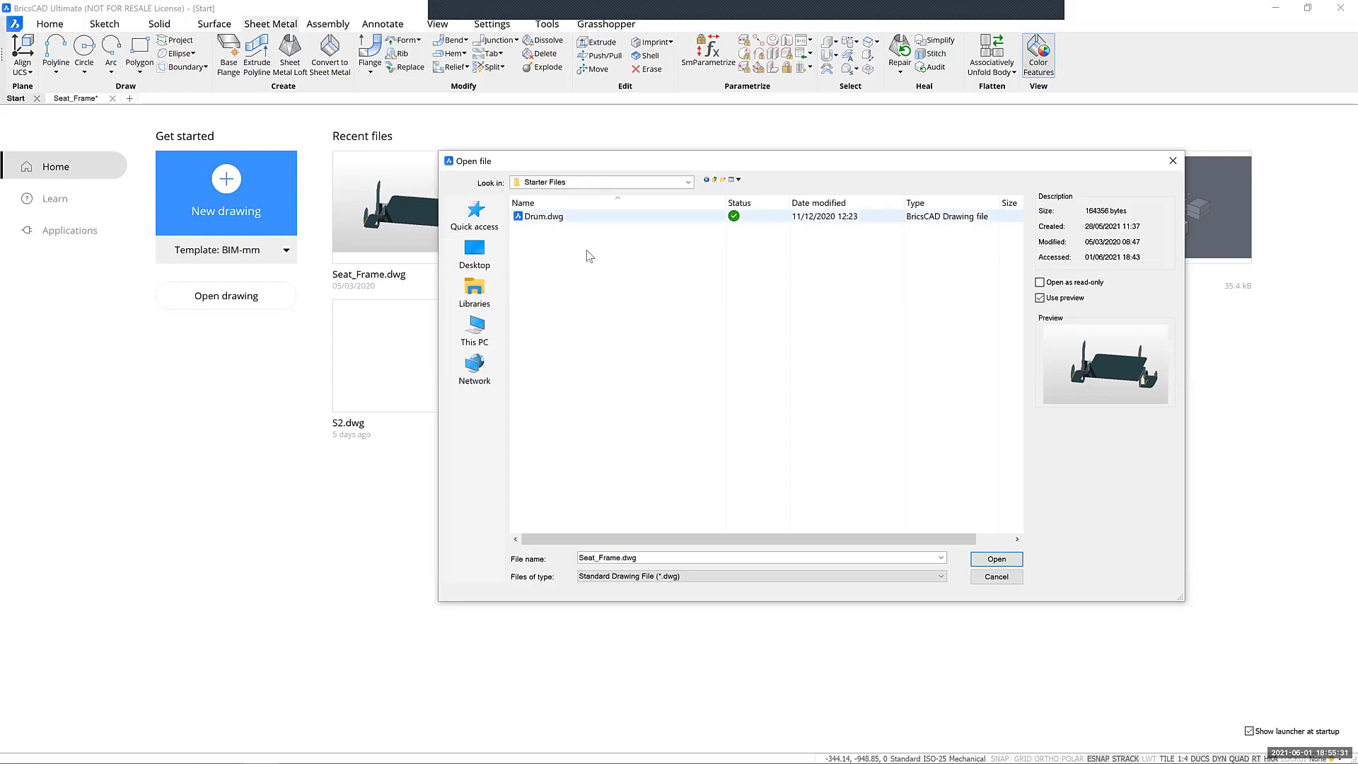
double_click(585, 225)
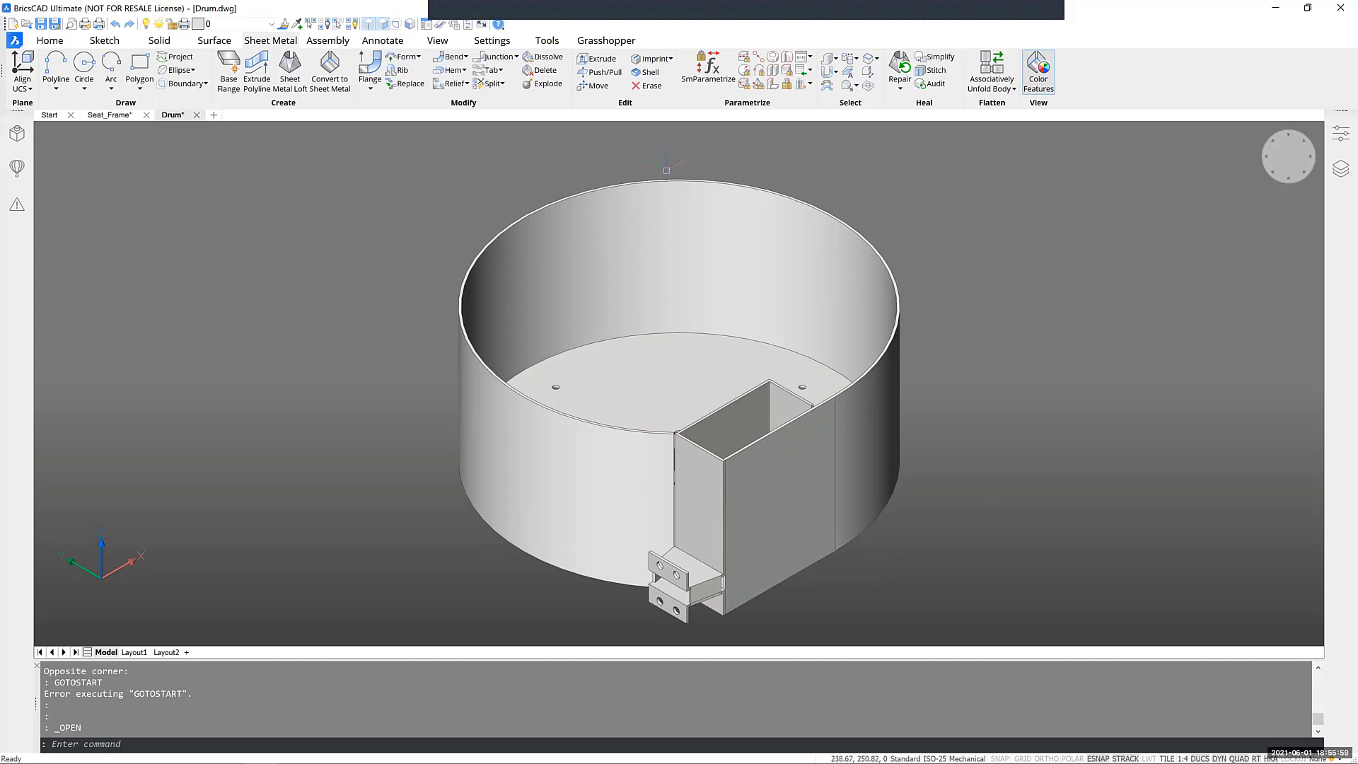
Step: Try to convert only the drum body to sheet metal, and undo the conversion
left_click(787, 295)
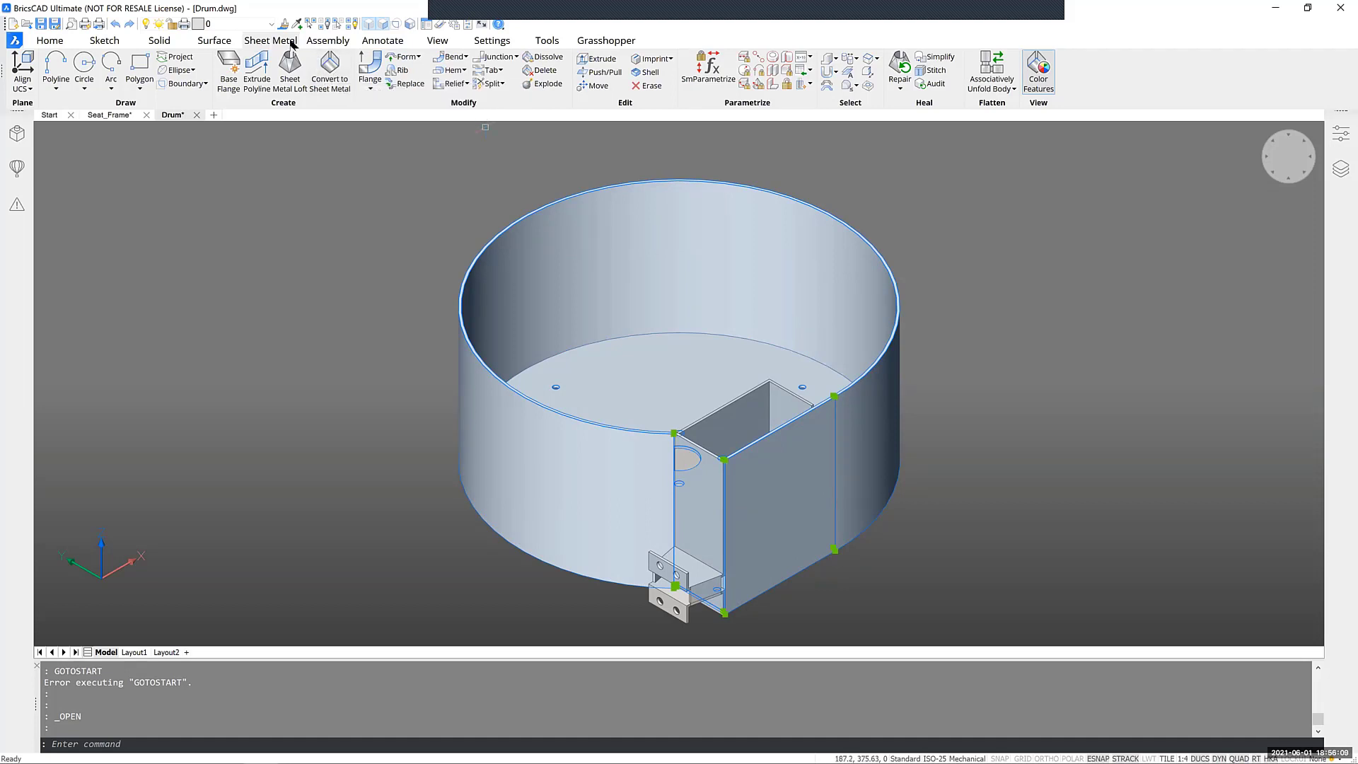
left_click(331, 71)
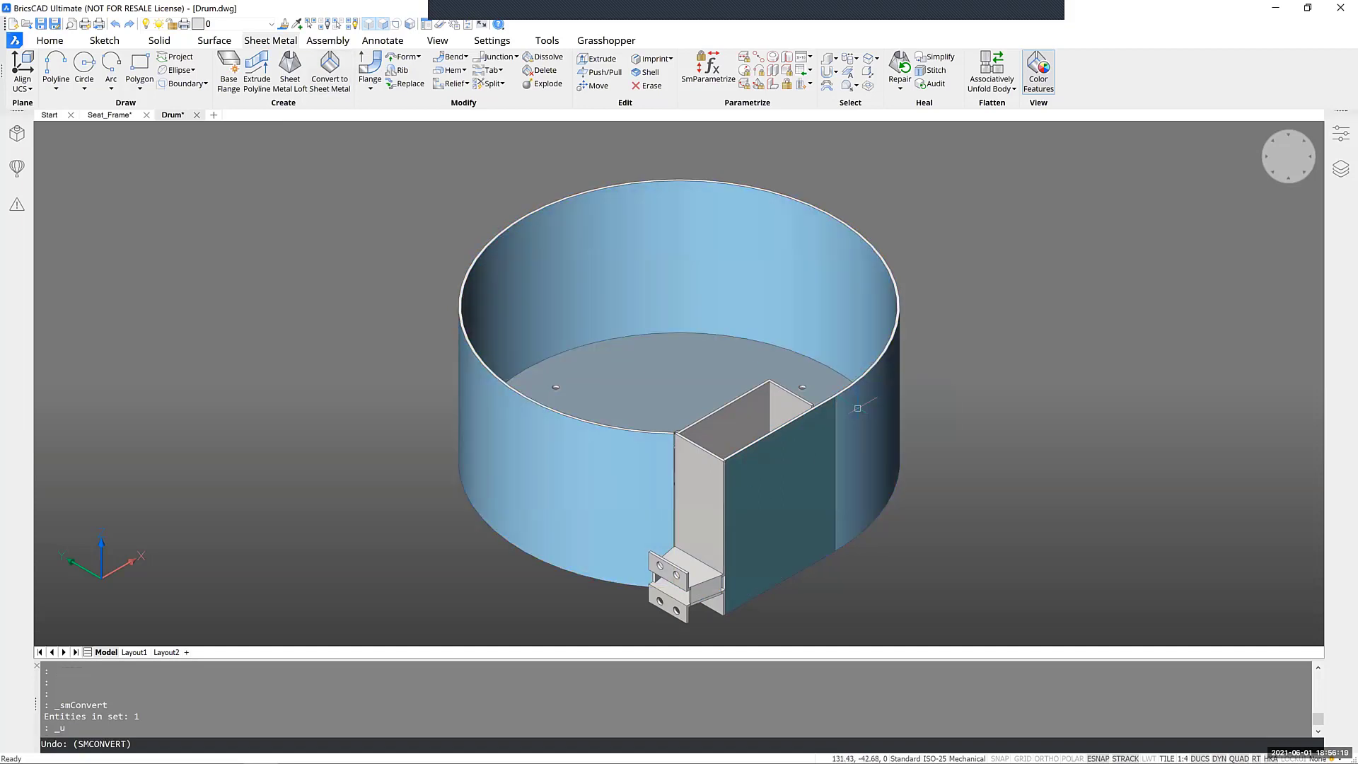
key("ctrl+z")
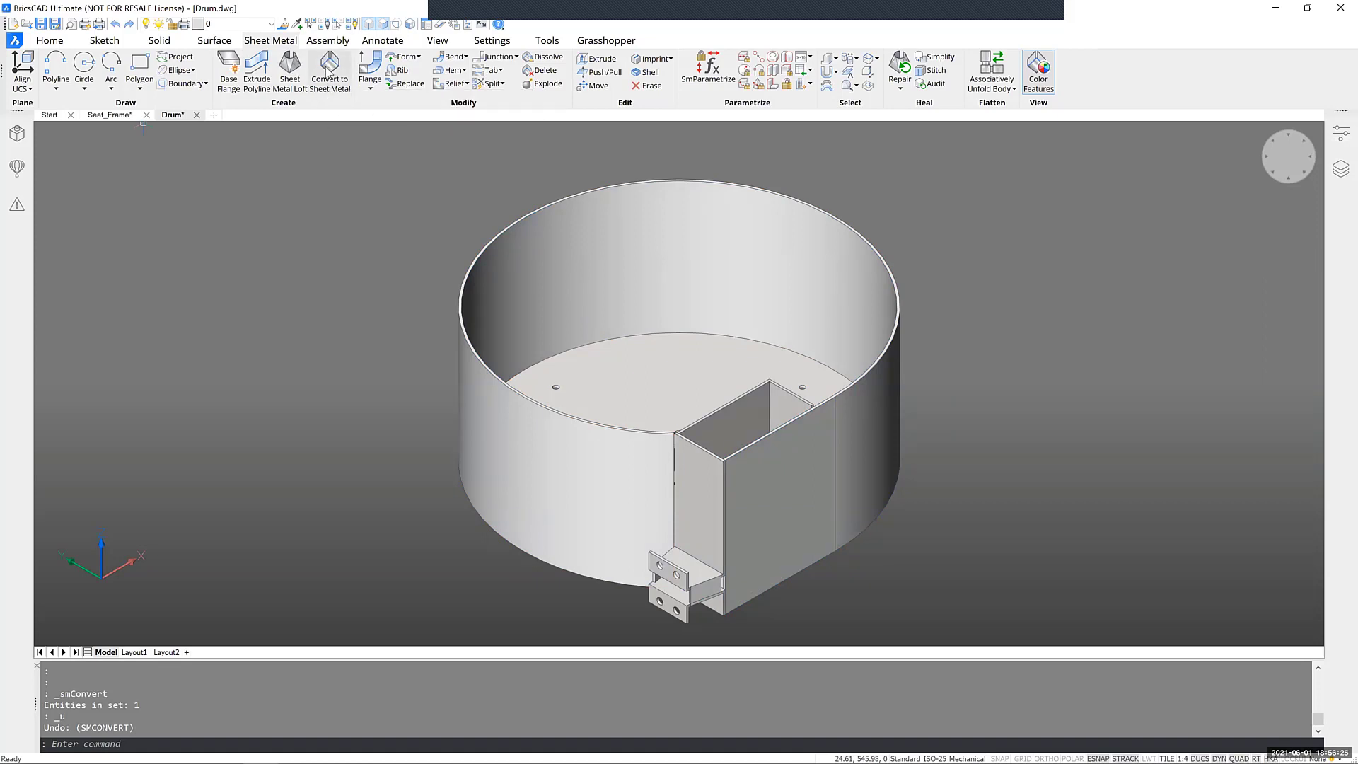
Step: Convert the entire drum model to sheet metal
left_click(319, 86)
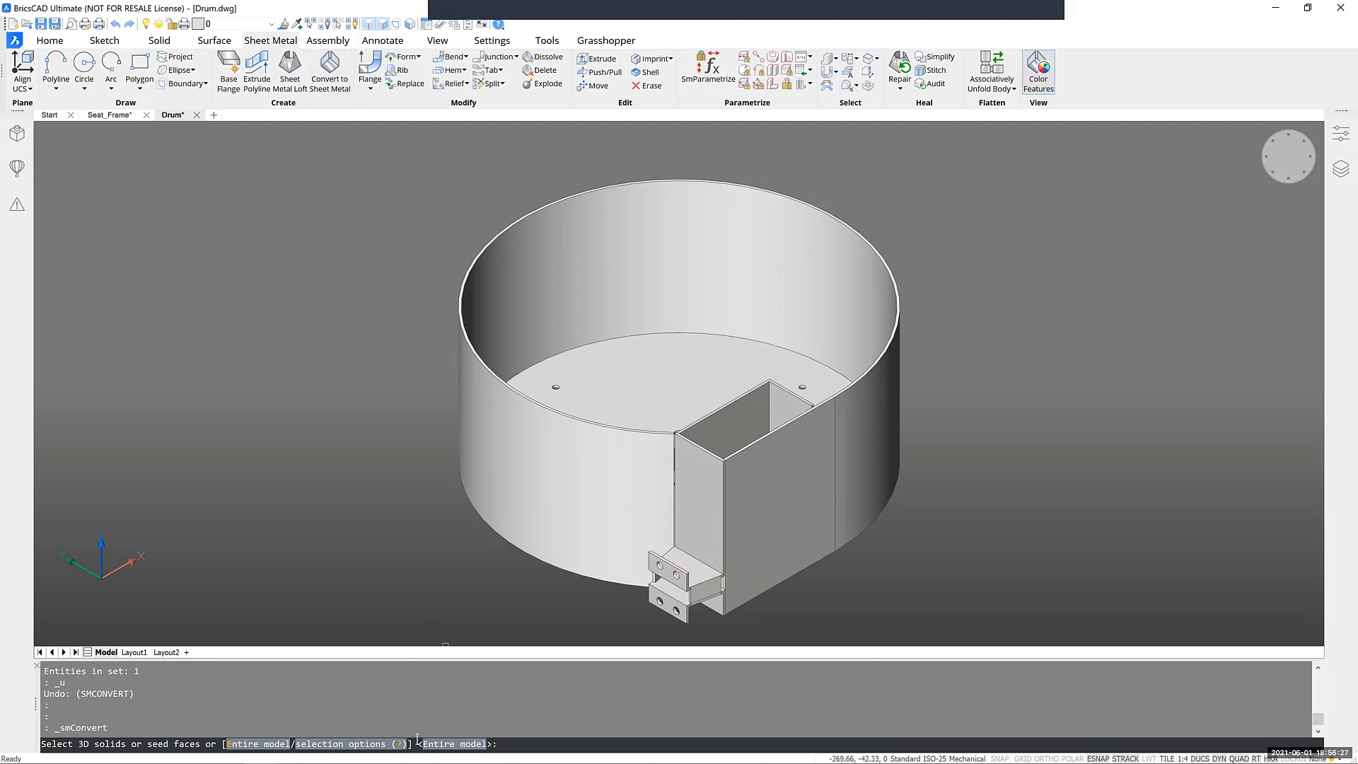
left_click(464, 744)
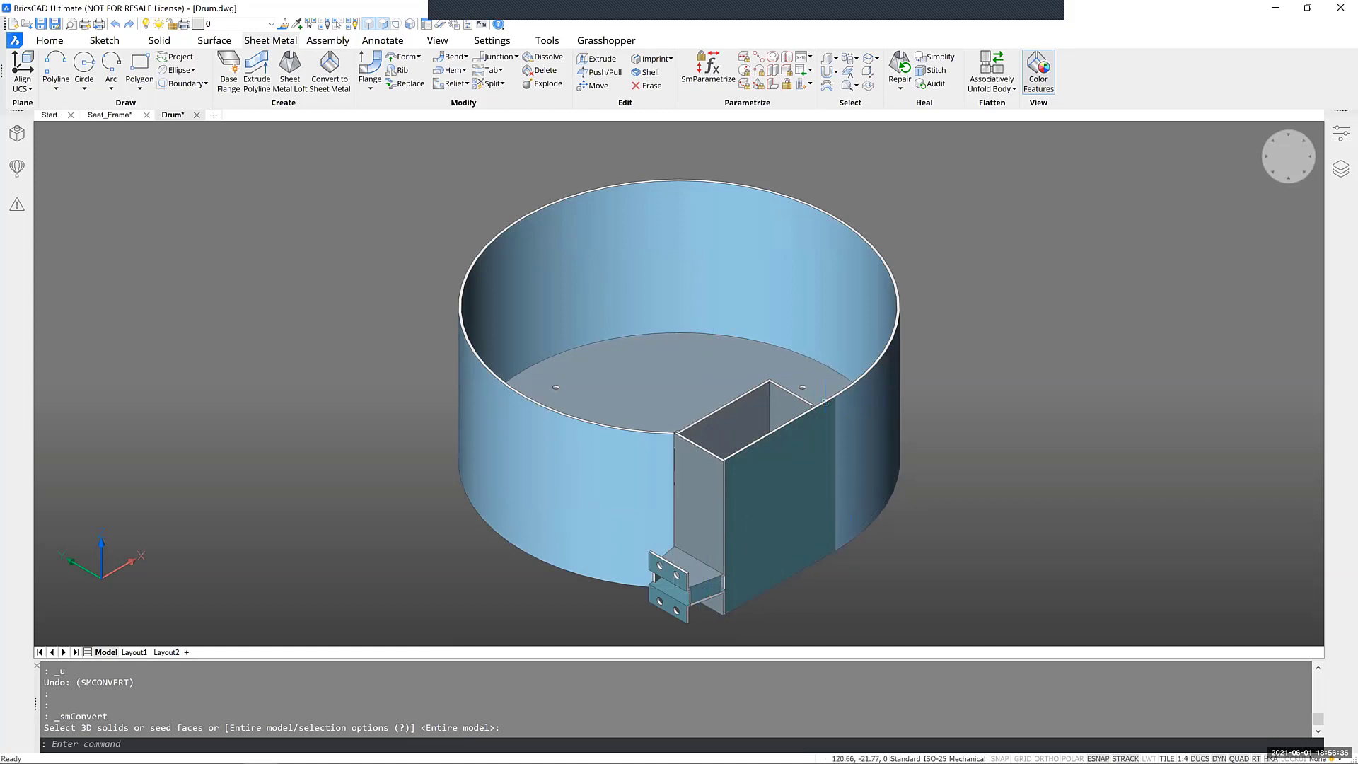
left_click(823, 316)
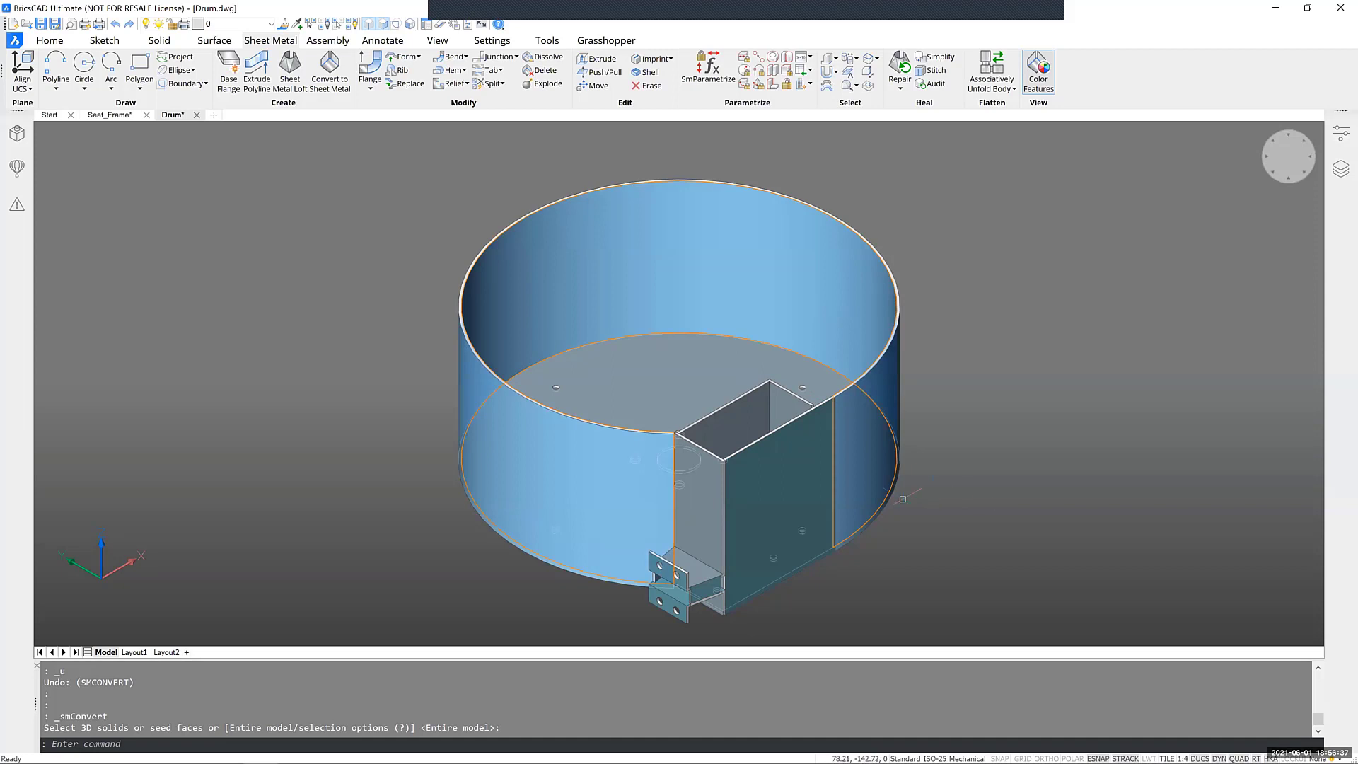
key("Escape")
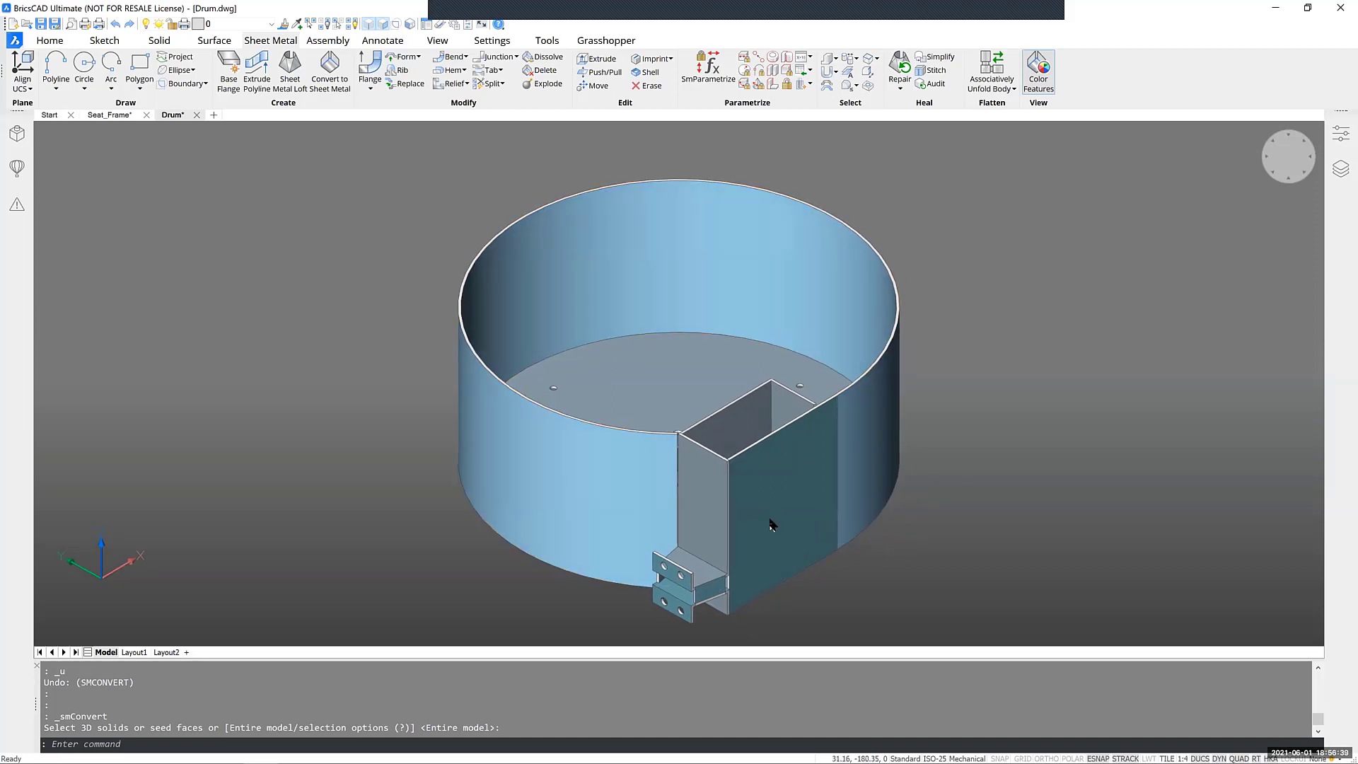
Step: Create a bend along the sharp vertical corner edge of the box section inside the drum
middle_click_drag(771, 523, 710, 398, "shift")
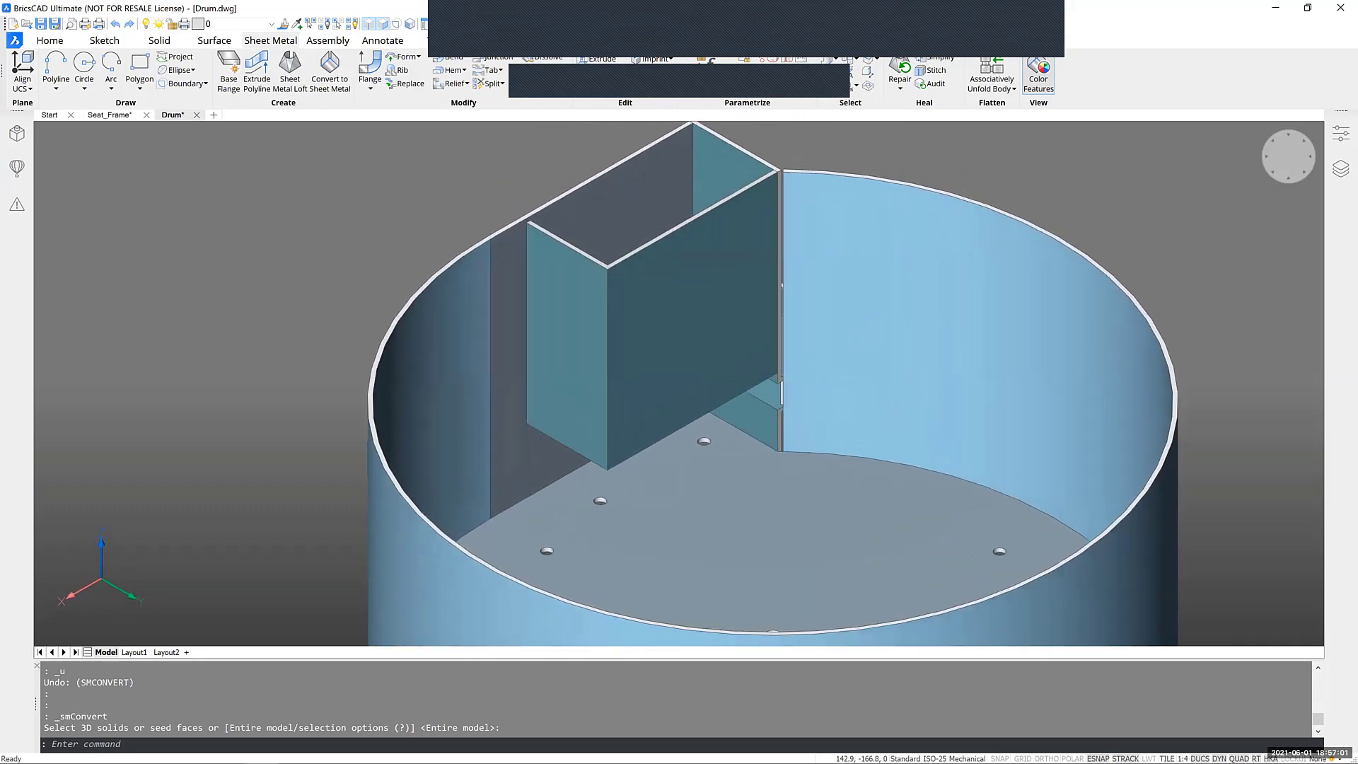
scroll(638, 135, "up", 1)
scroll(586, 274, "up", 5)
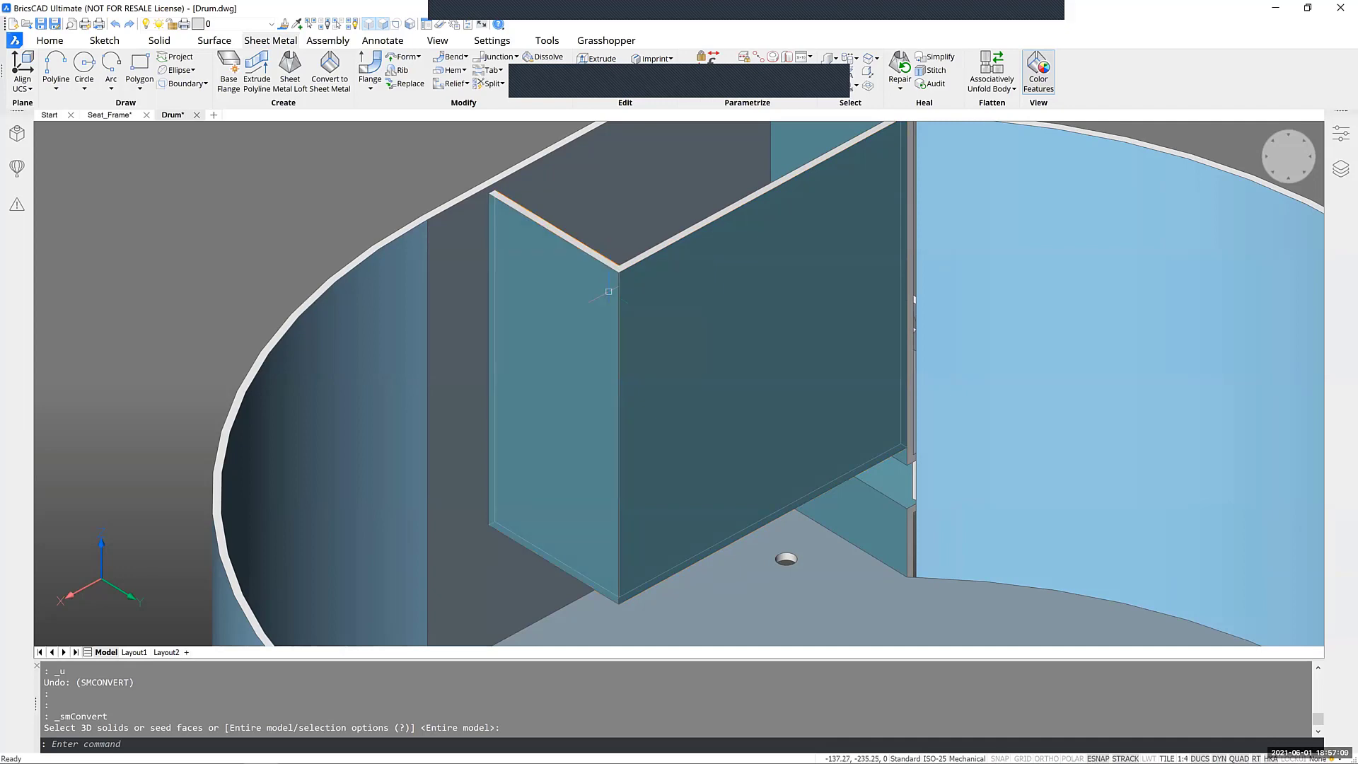
scroll(614, 290, "up", 2)
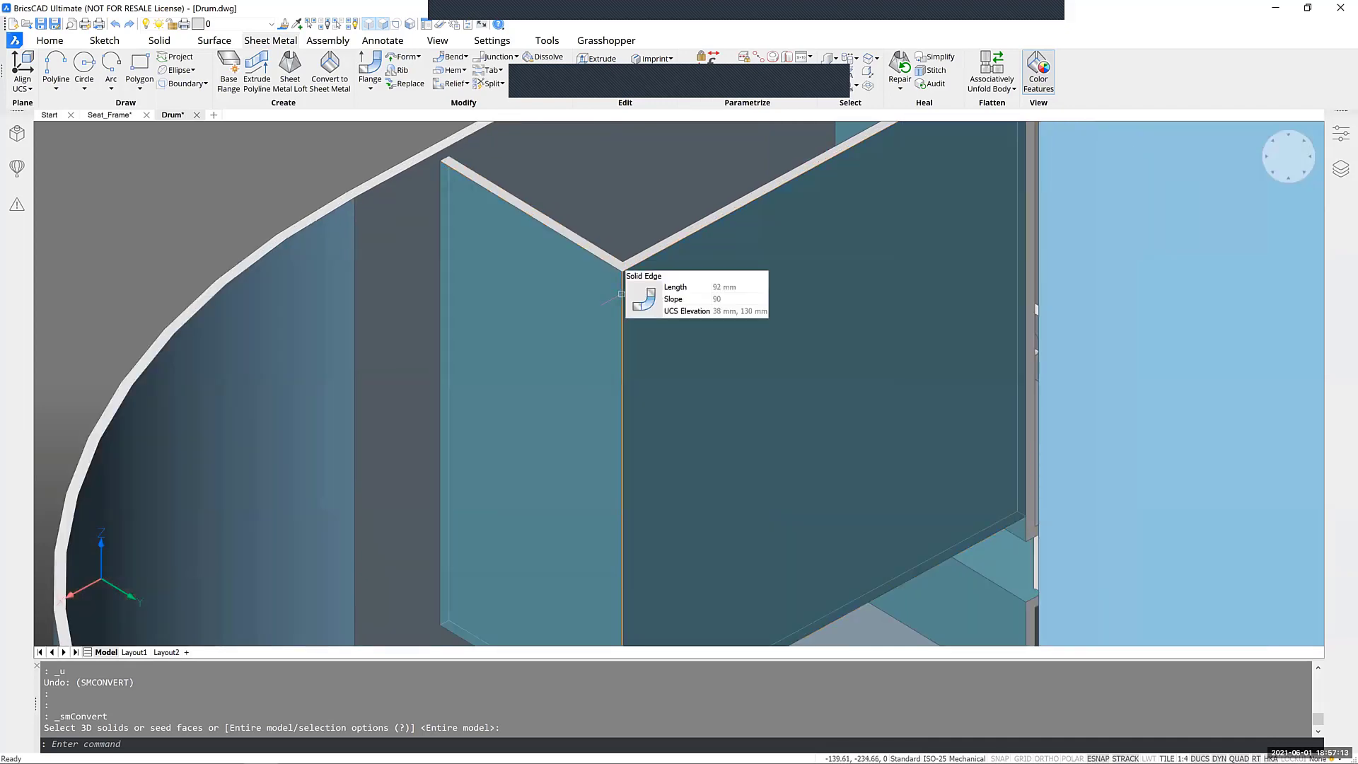
mouse_move(643, 301)
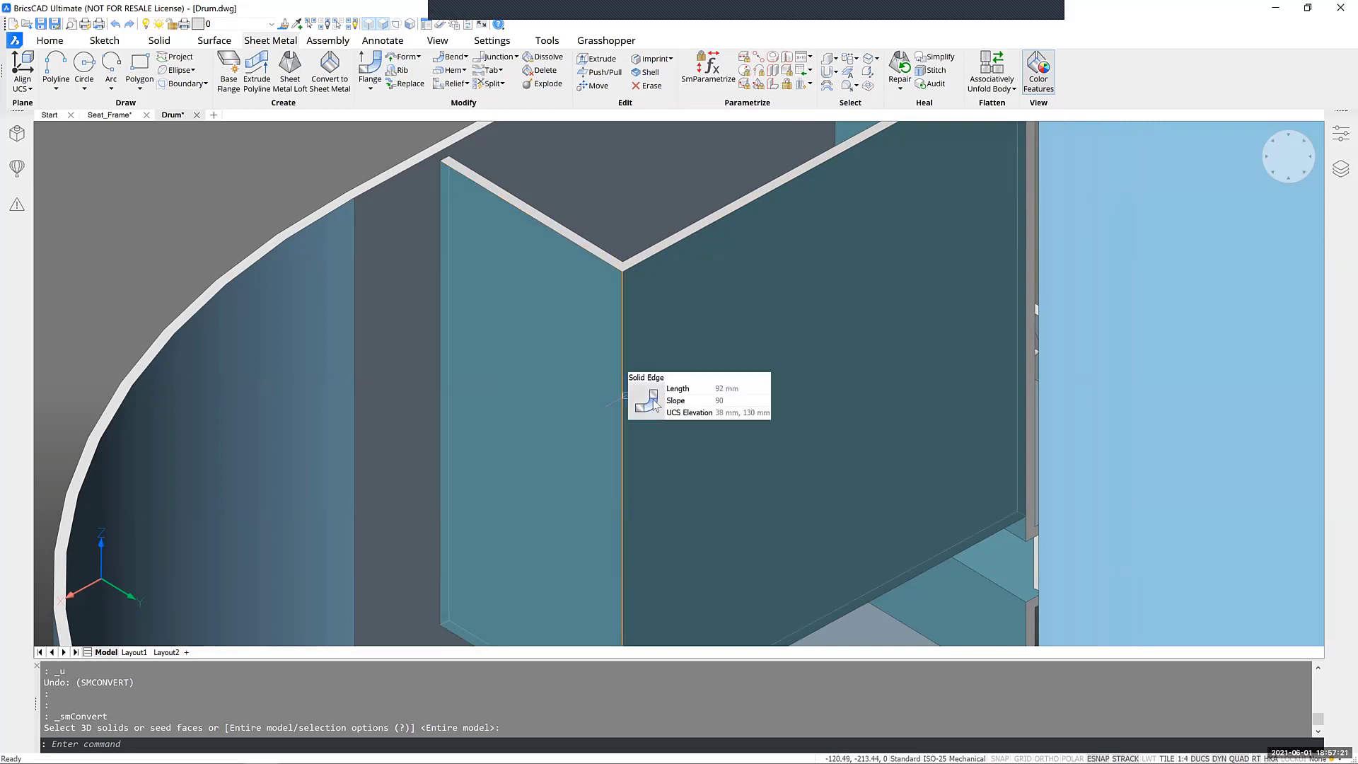
mouse_move(654, 401)
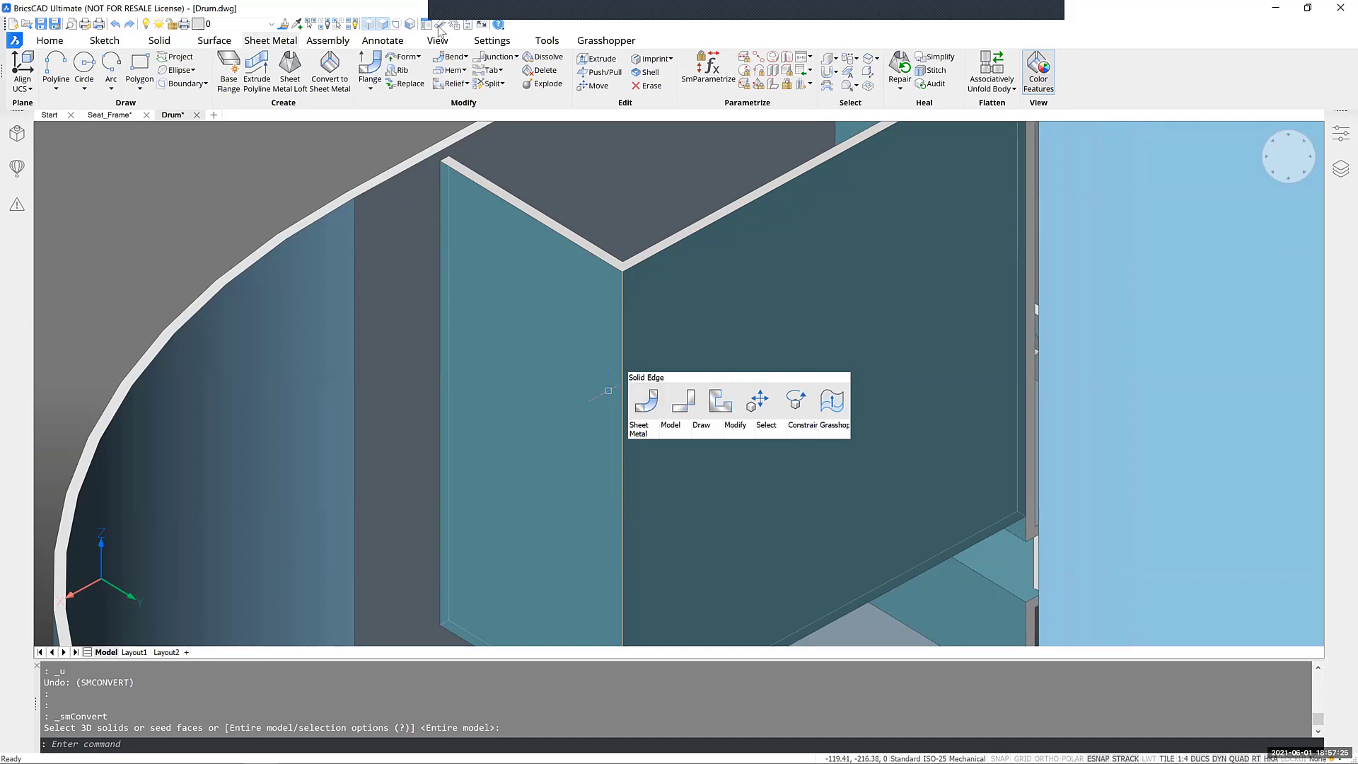
left_click(466, 58)
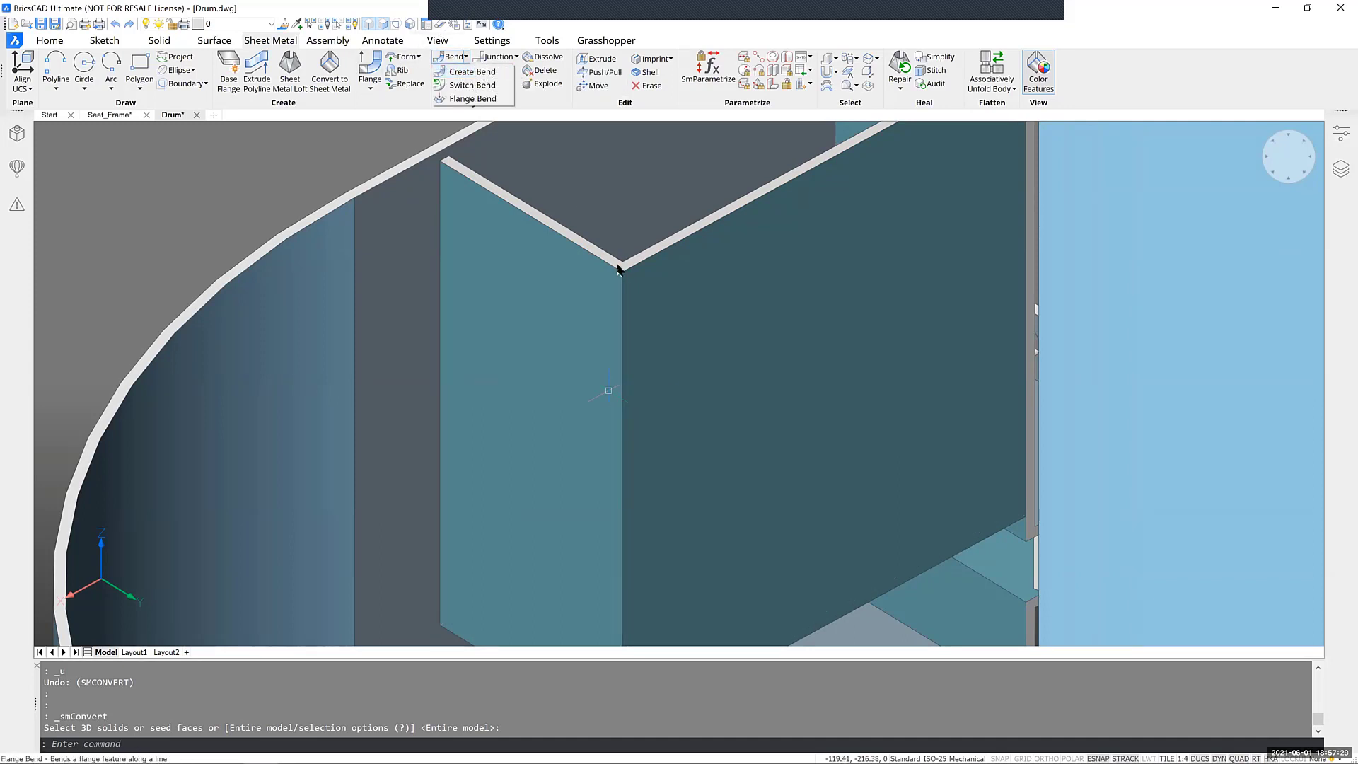
left_click(659, 375)
mouse_move(680, 358)
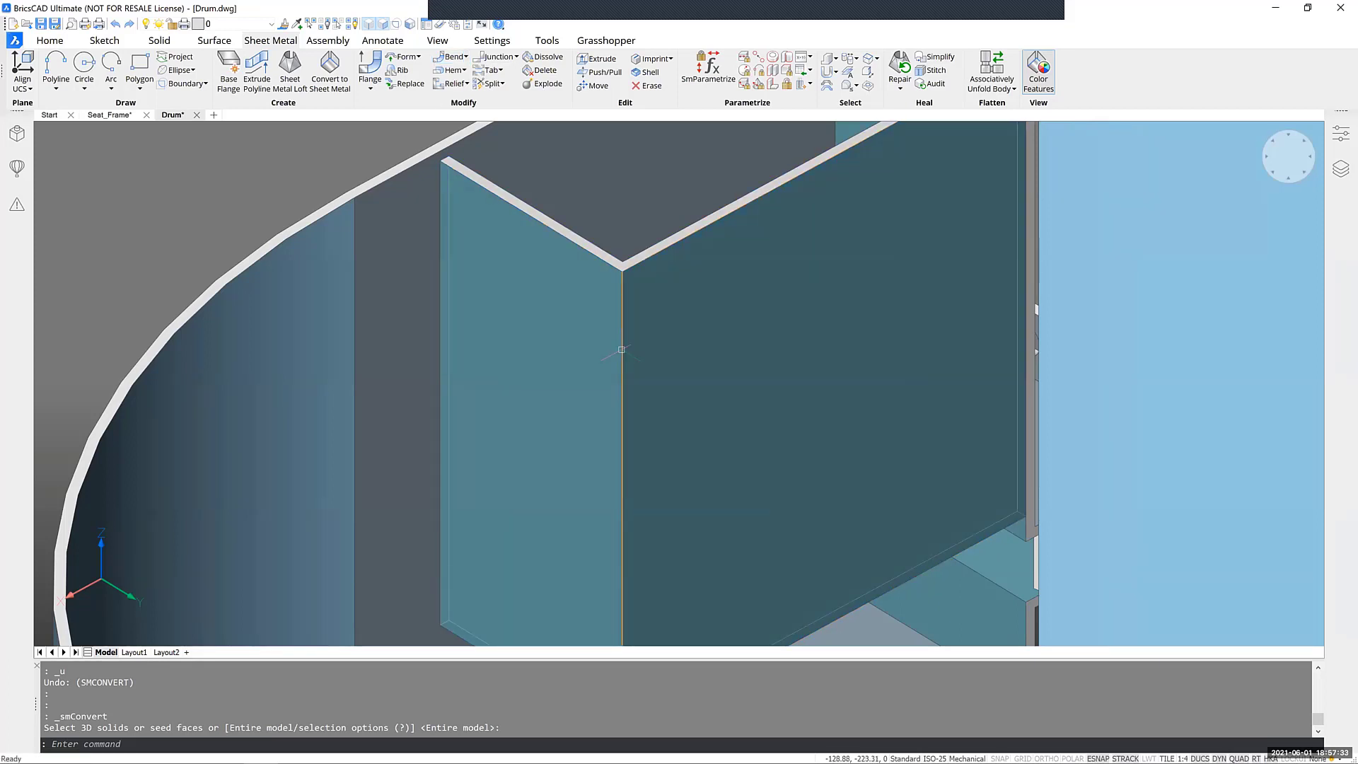
mouse_move(620, 350)
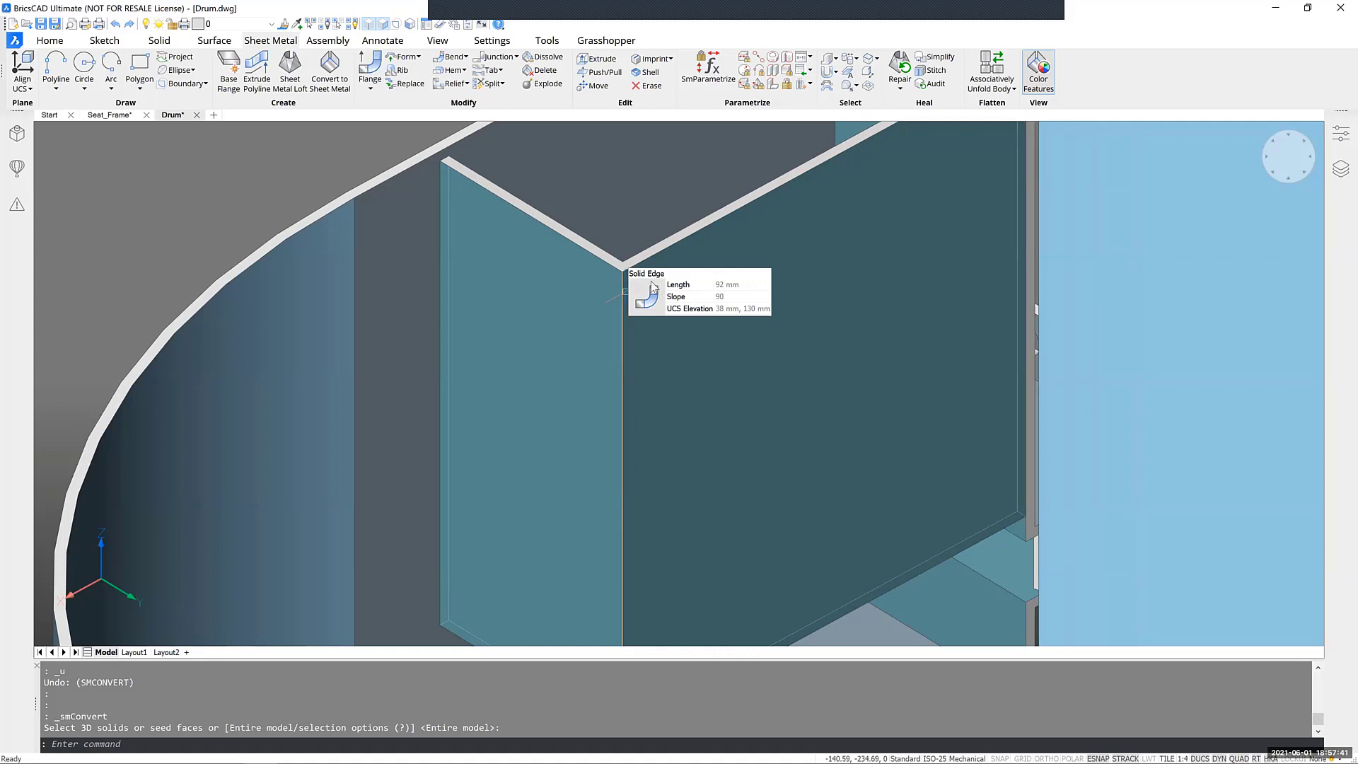
left_click(523, 268)
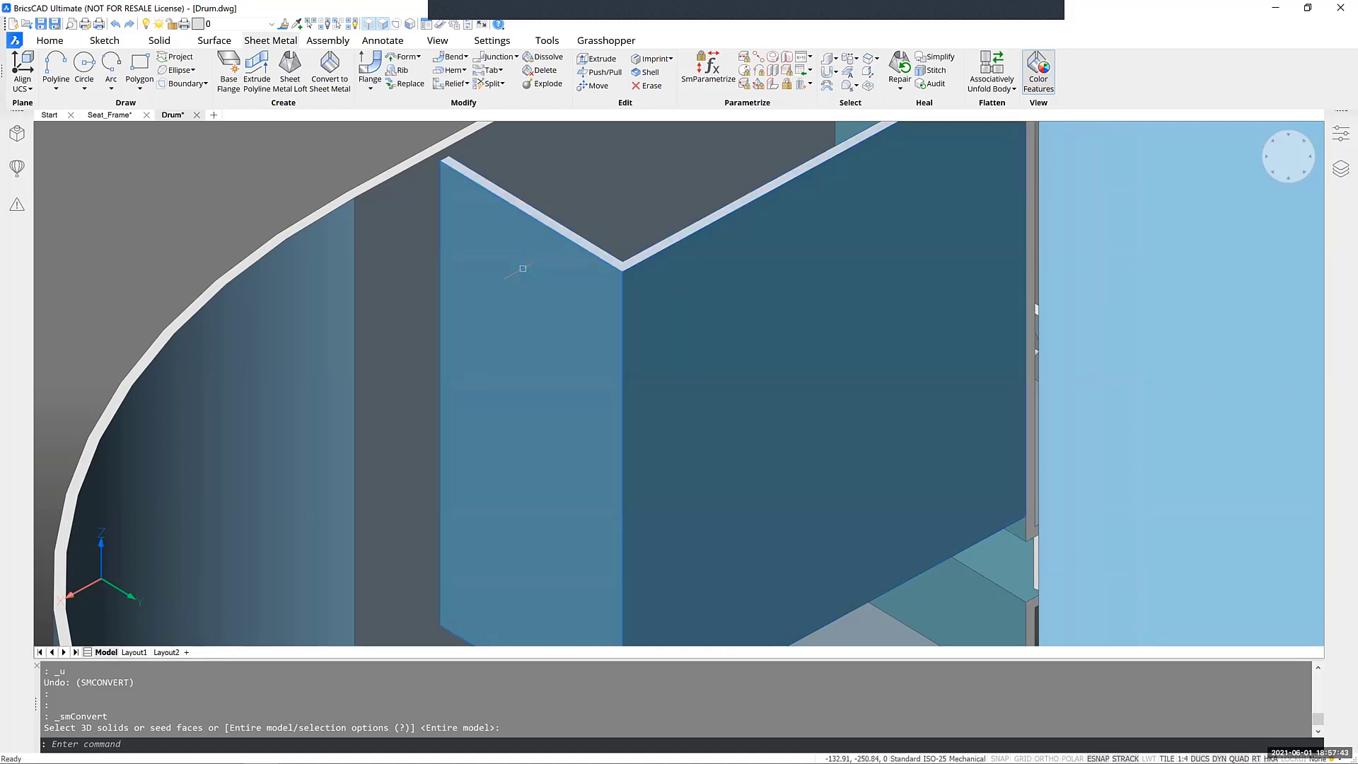
mouse_move(522, 268)
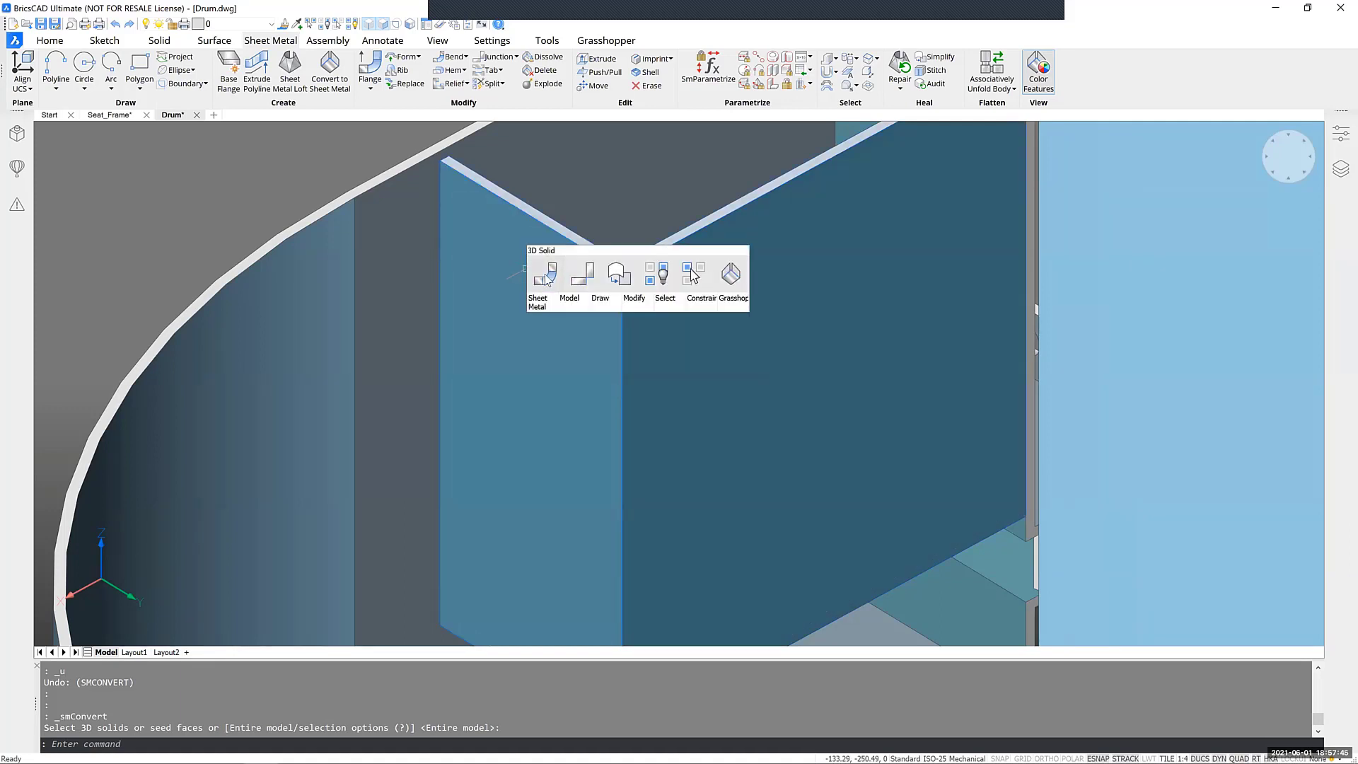
left_click(545, 277)
scroll(651, 346, "down", 2)
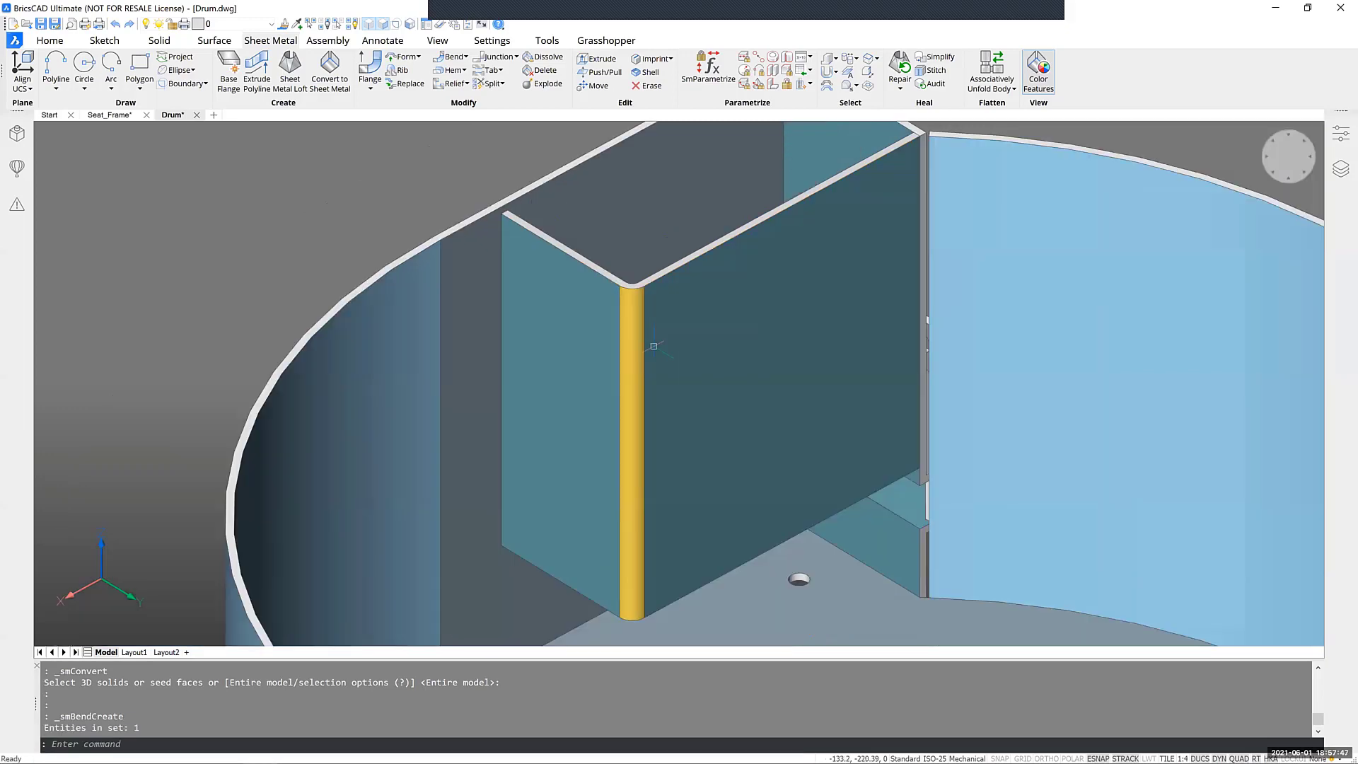
Step: Extend the short box flange to the adjacent flat drum wall by applying Connect Flanges to its free thickness face
middle_click_drag(650, 346, 634, 406)
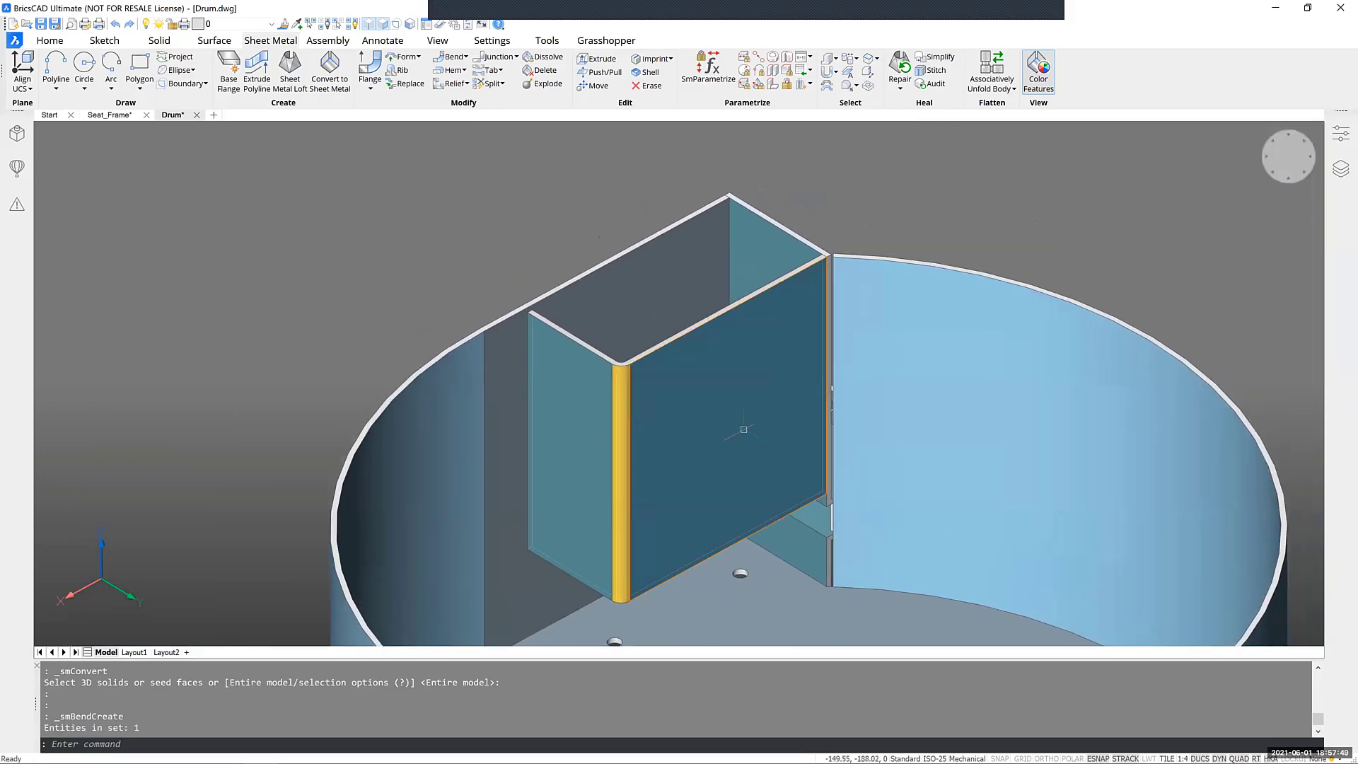
scroll(641, 391, "up", 3)
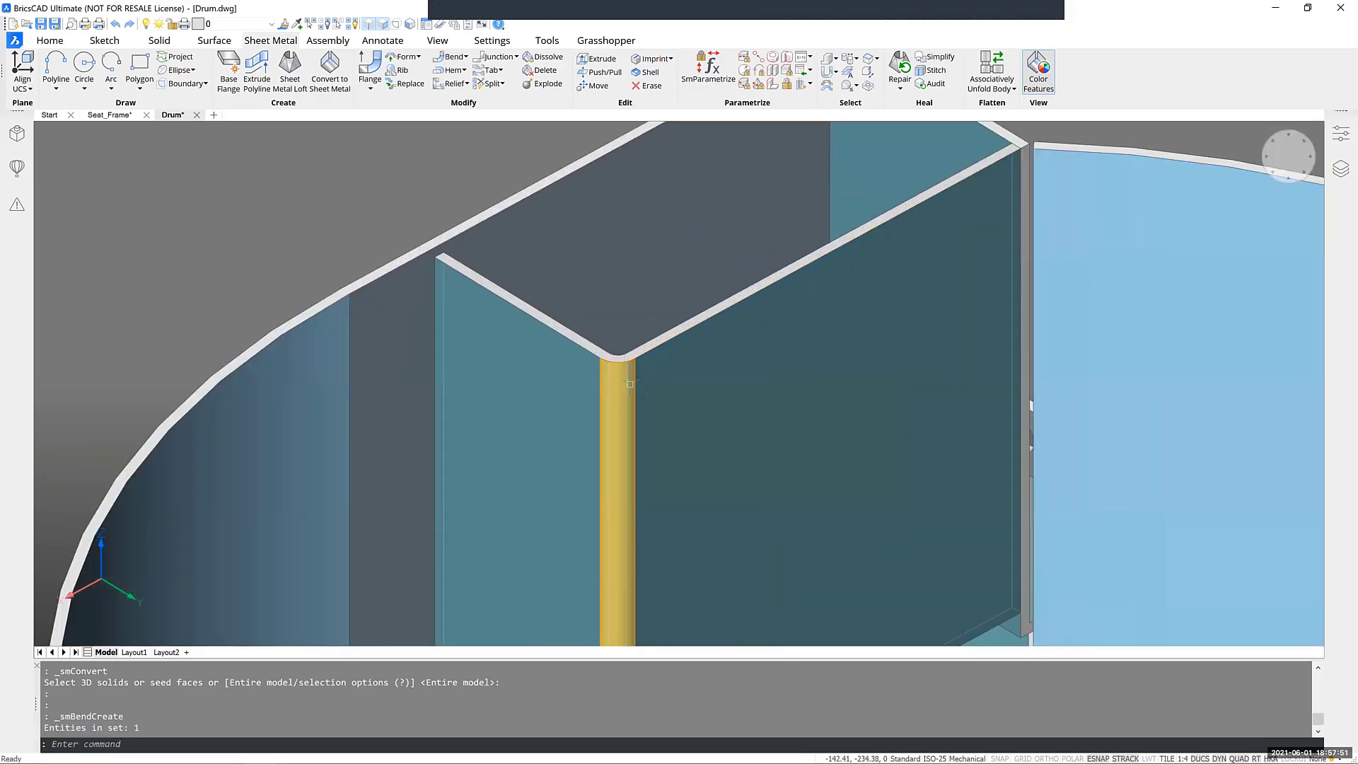
middle_click_drag(554, 391, 657, 391, "shift")
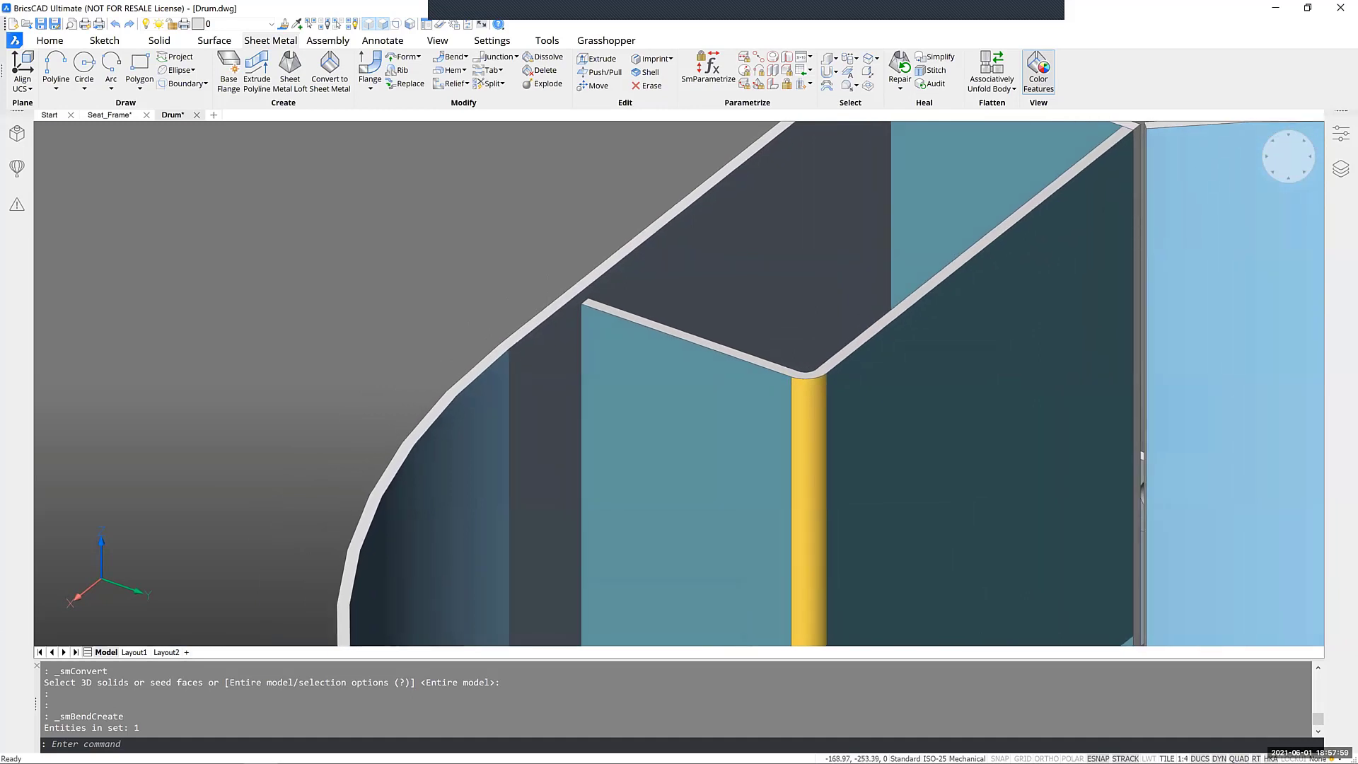
middle_click_drag(658, 392, 823, 392, "shift")
middle_click_drag(697, 338, 728, 353, "shift")
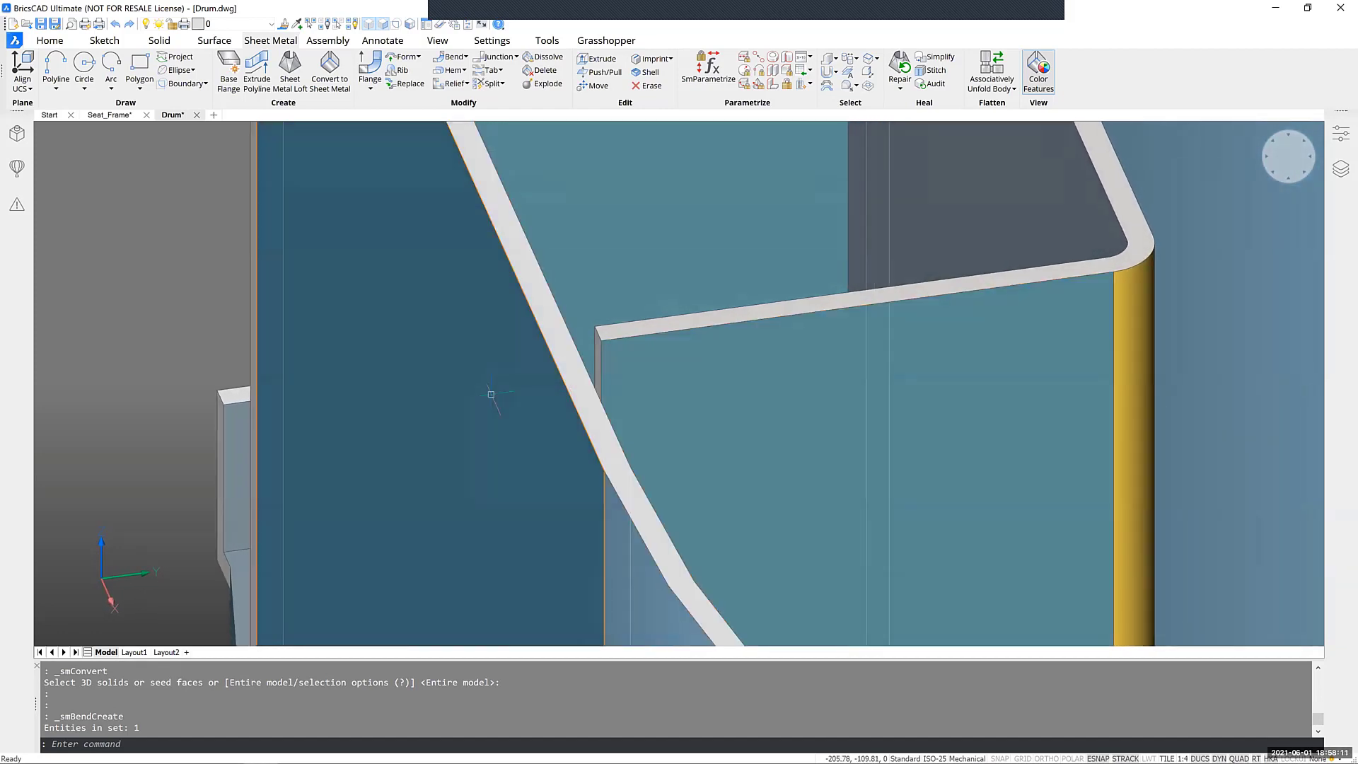
scroll(490, 394, "down", 3)
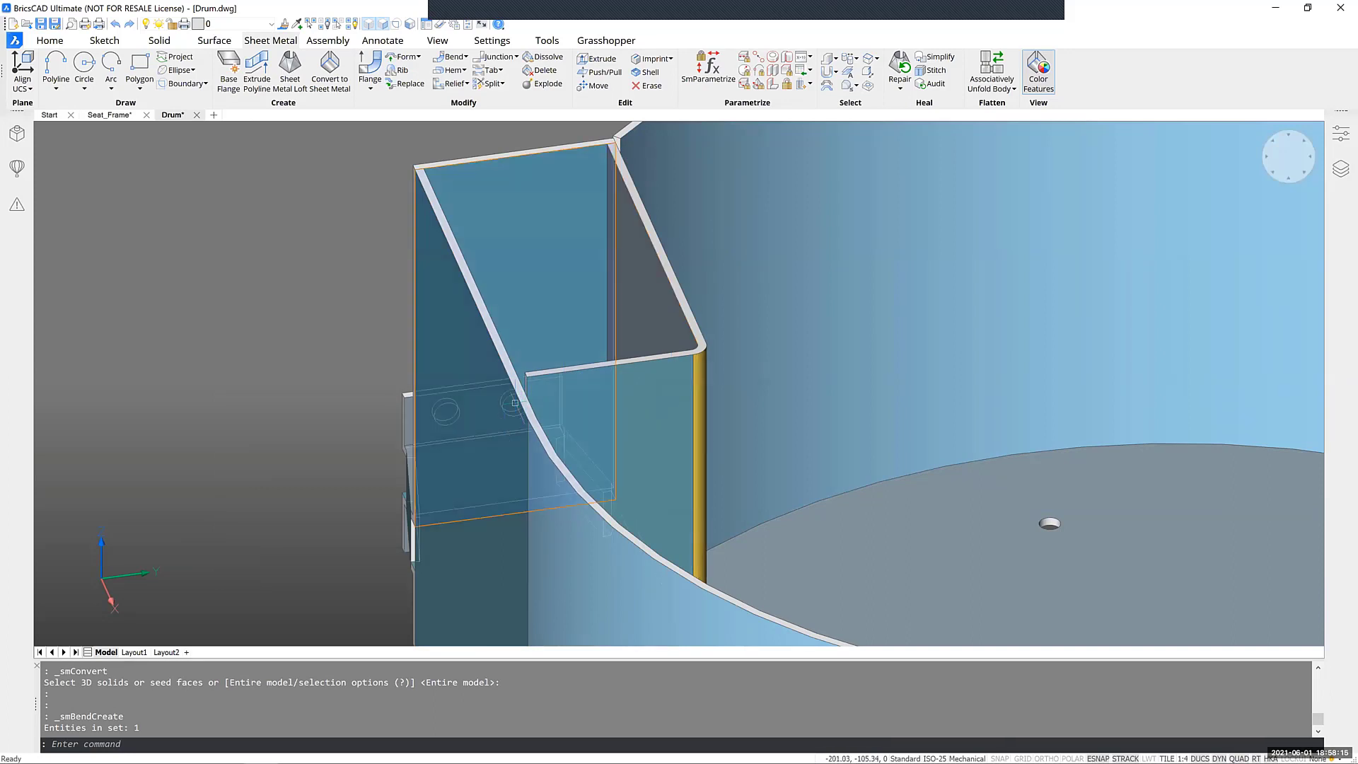
scroll(515, 402, "up", 5)
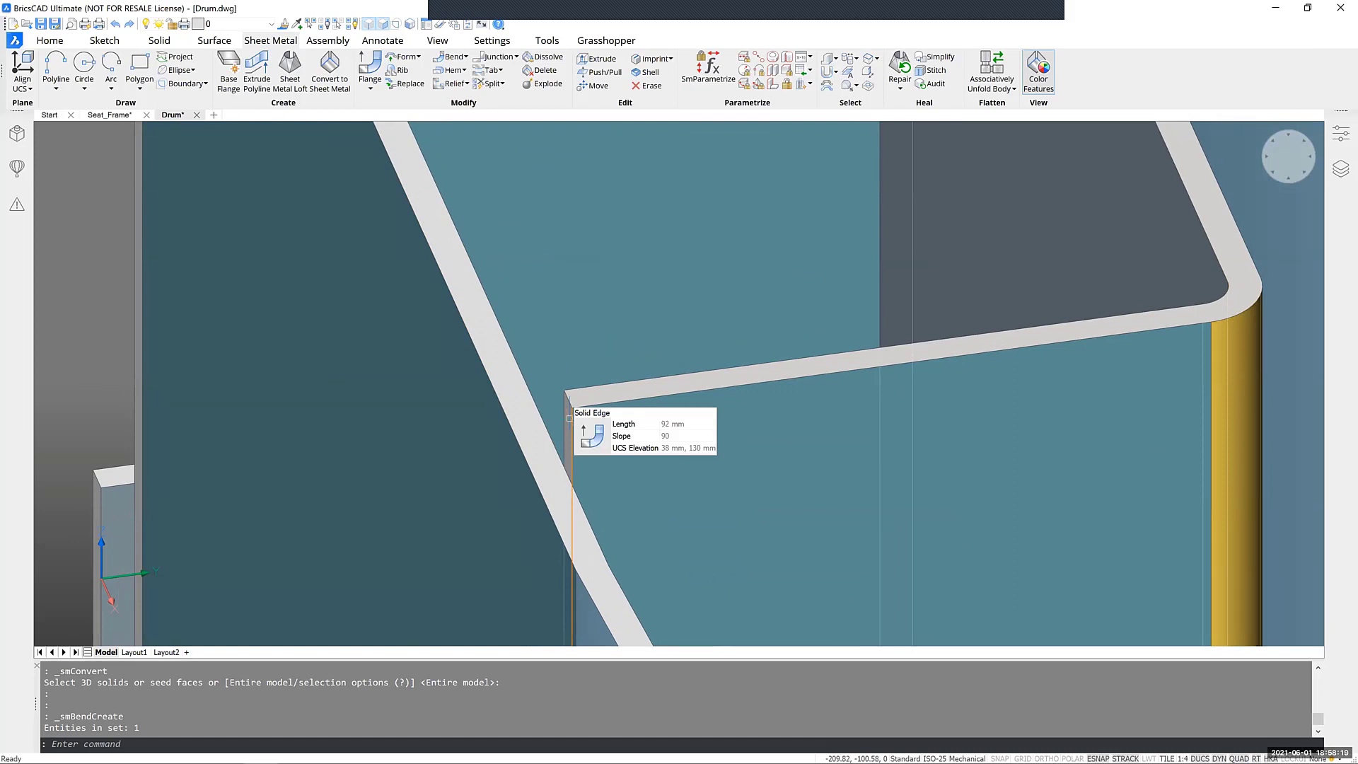
scroll(571, 418, "up", 2)
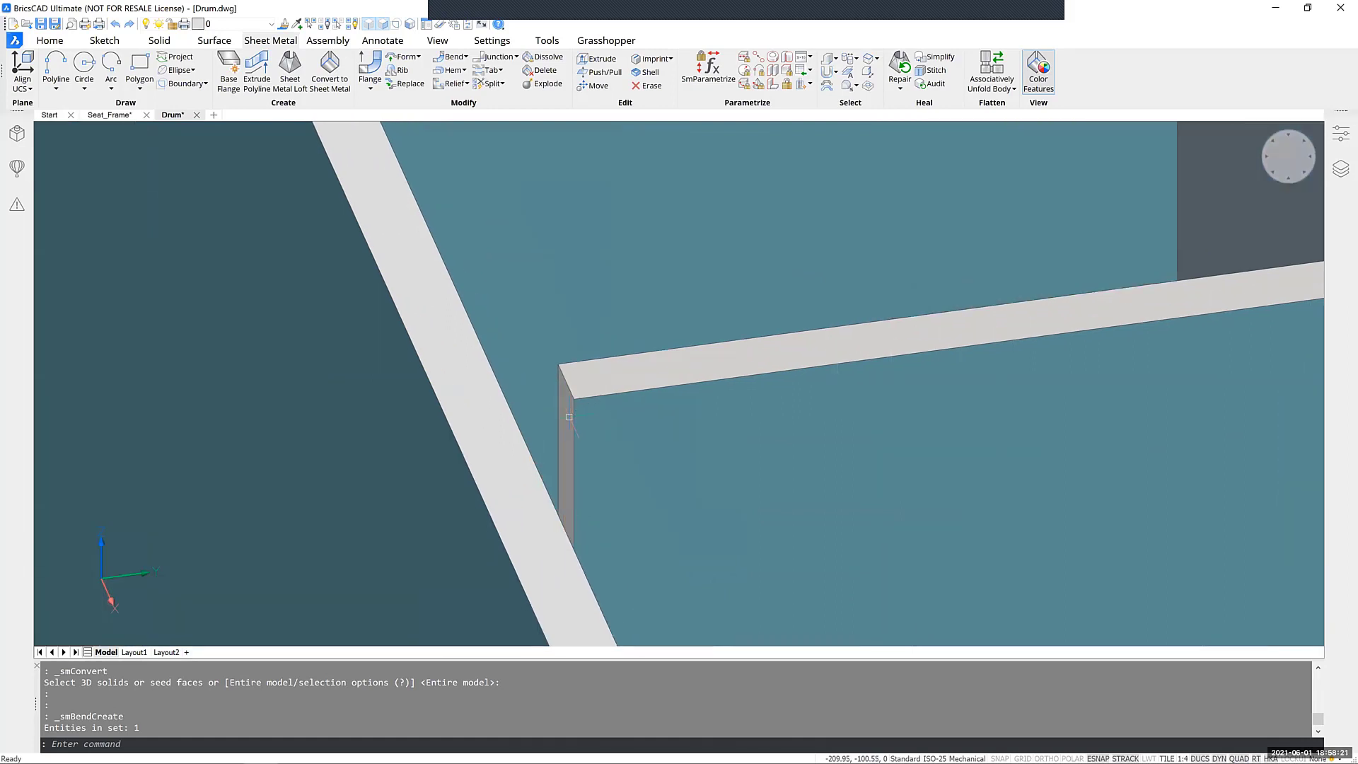
scroll(558, 402, "up", 1)
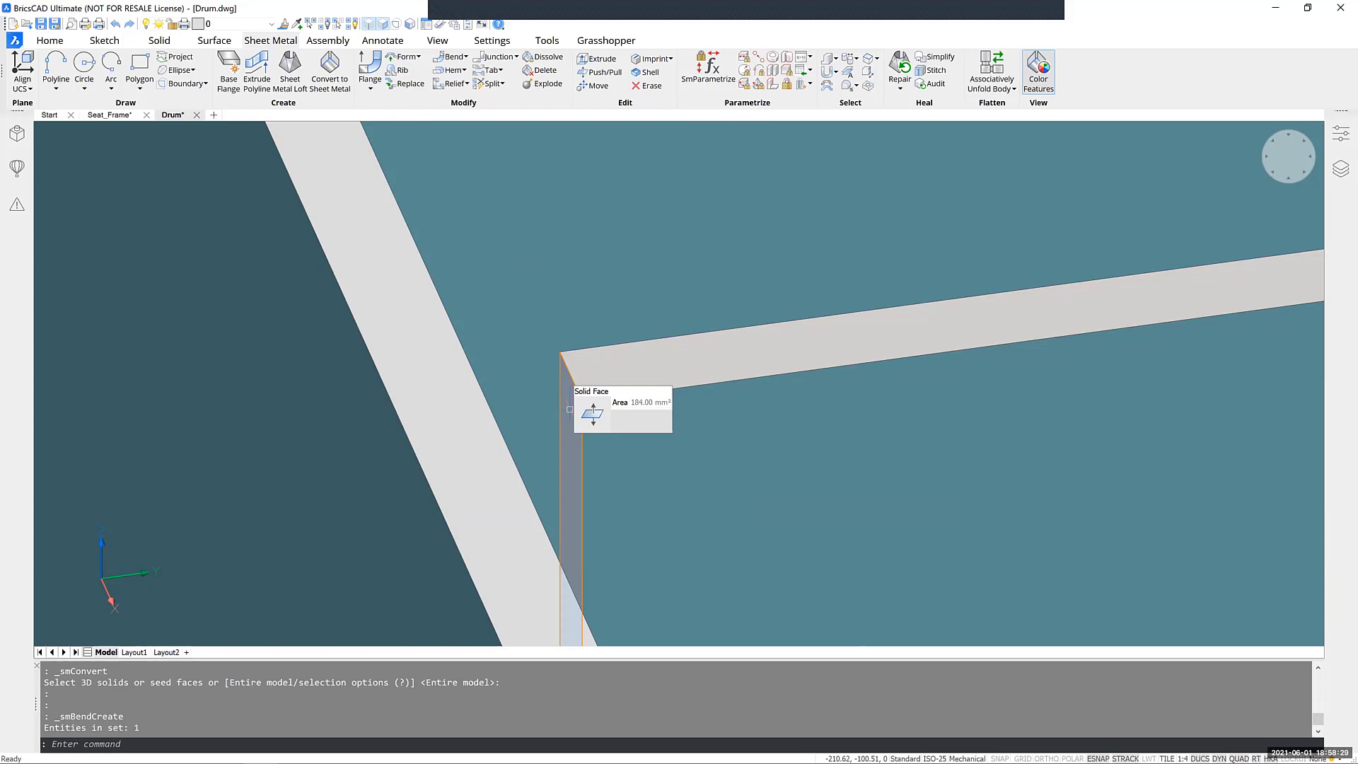
key("Escape")
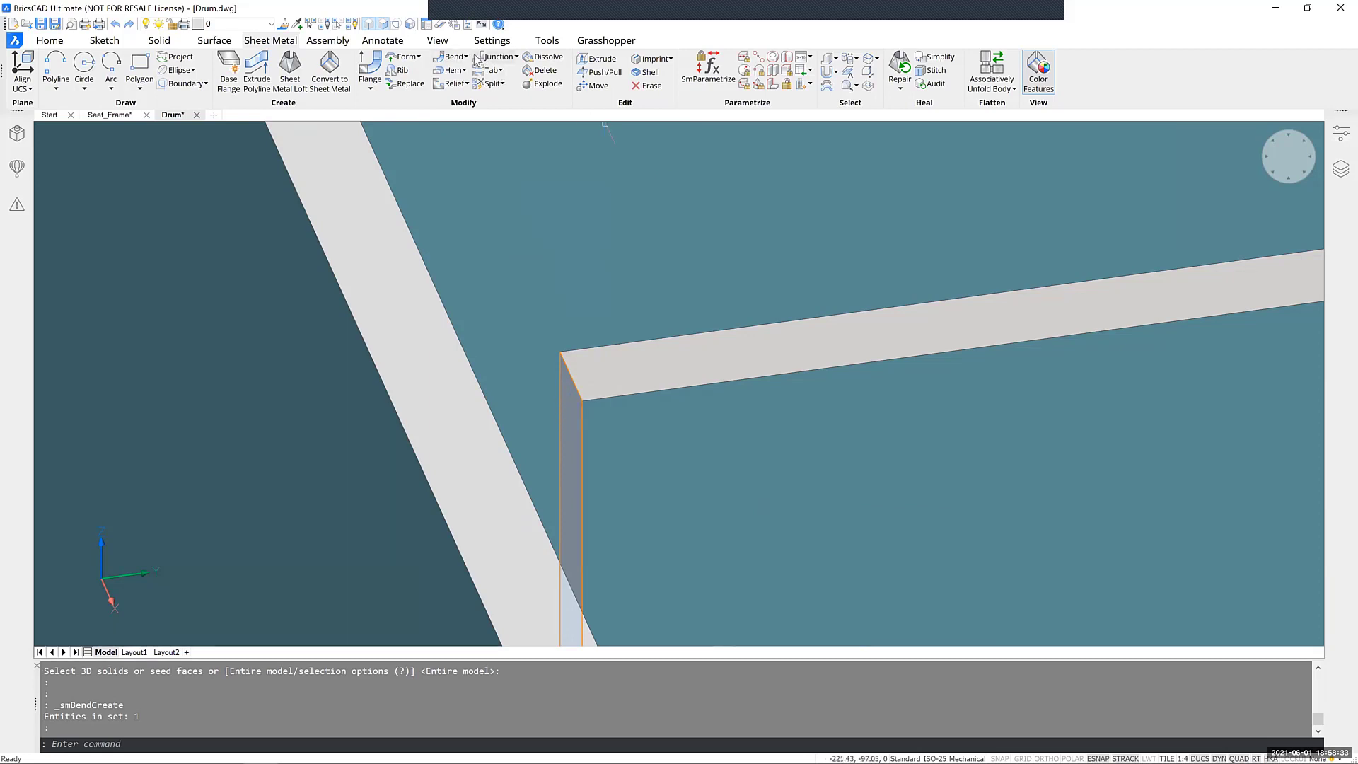
left_click(517, 57)
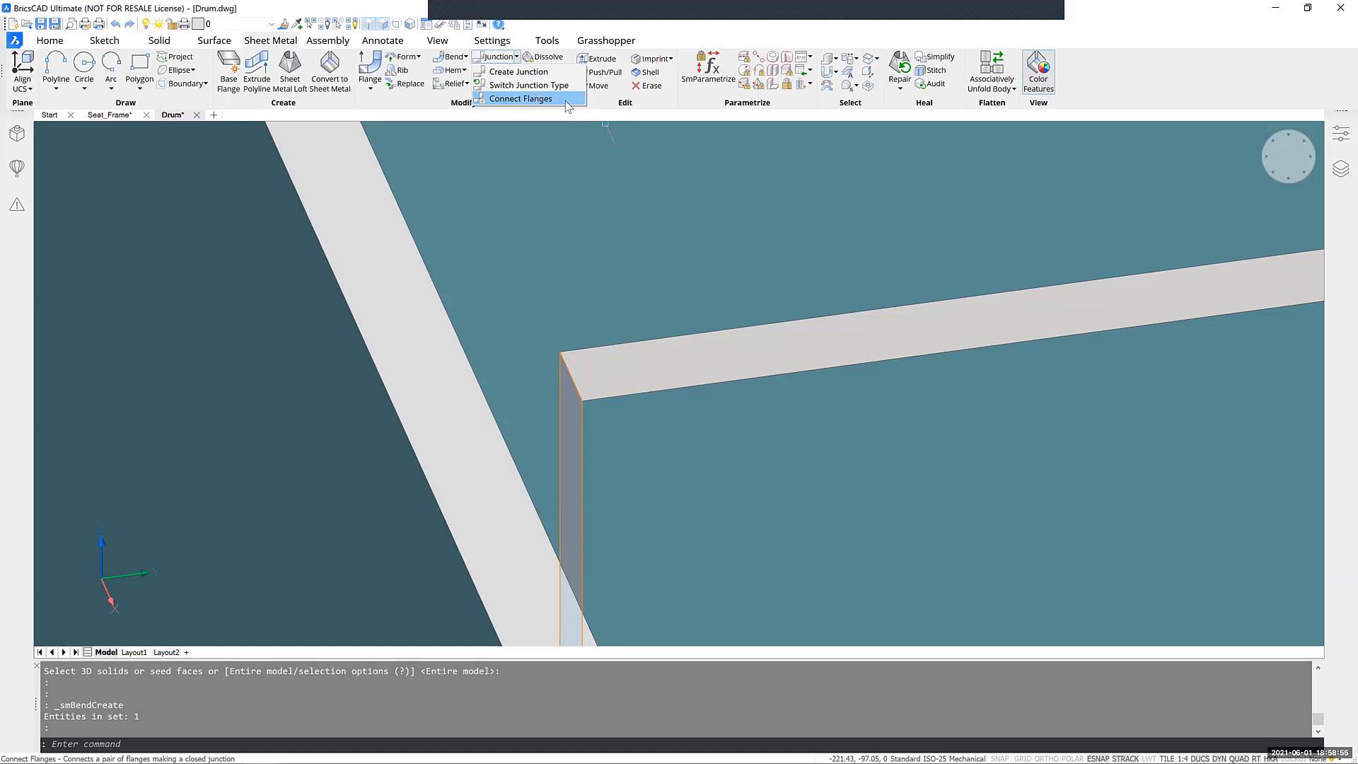
left_click(566, 101)
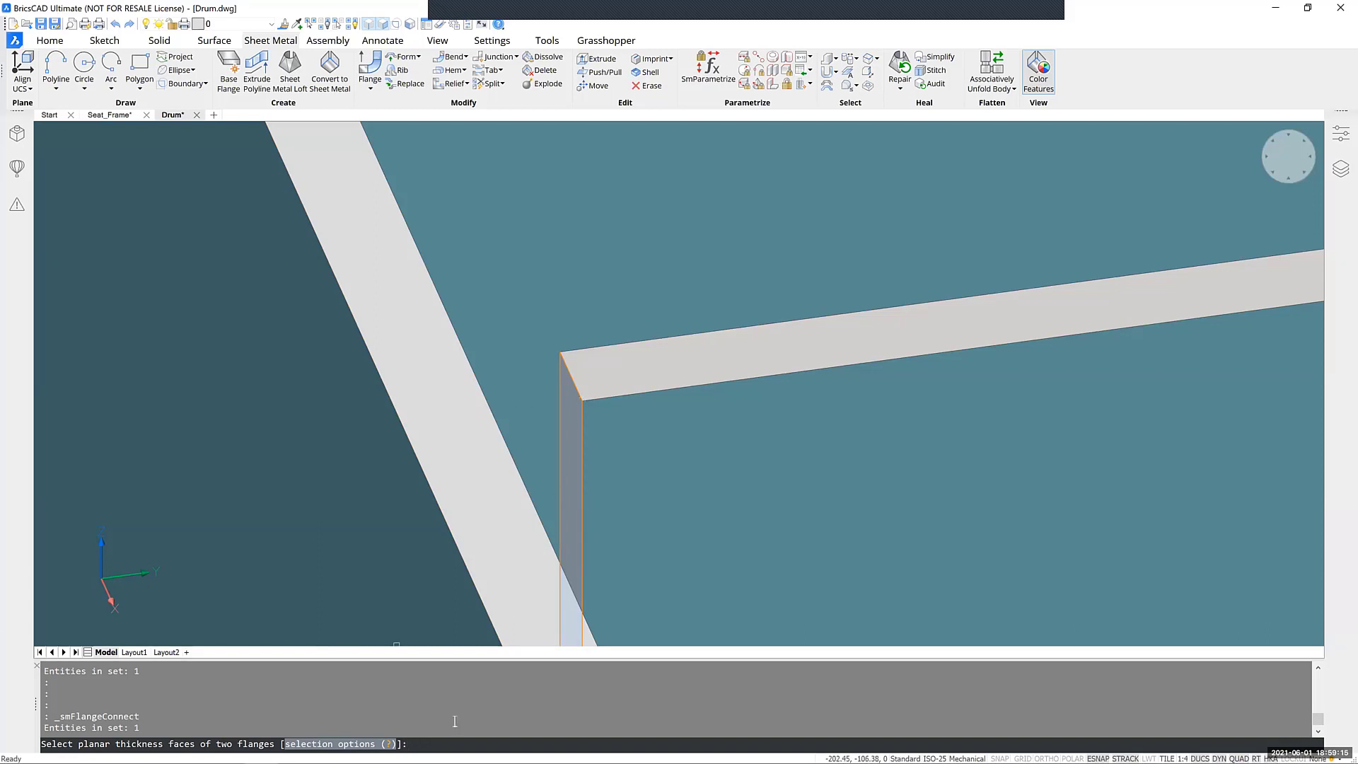
key("Return")
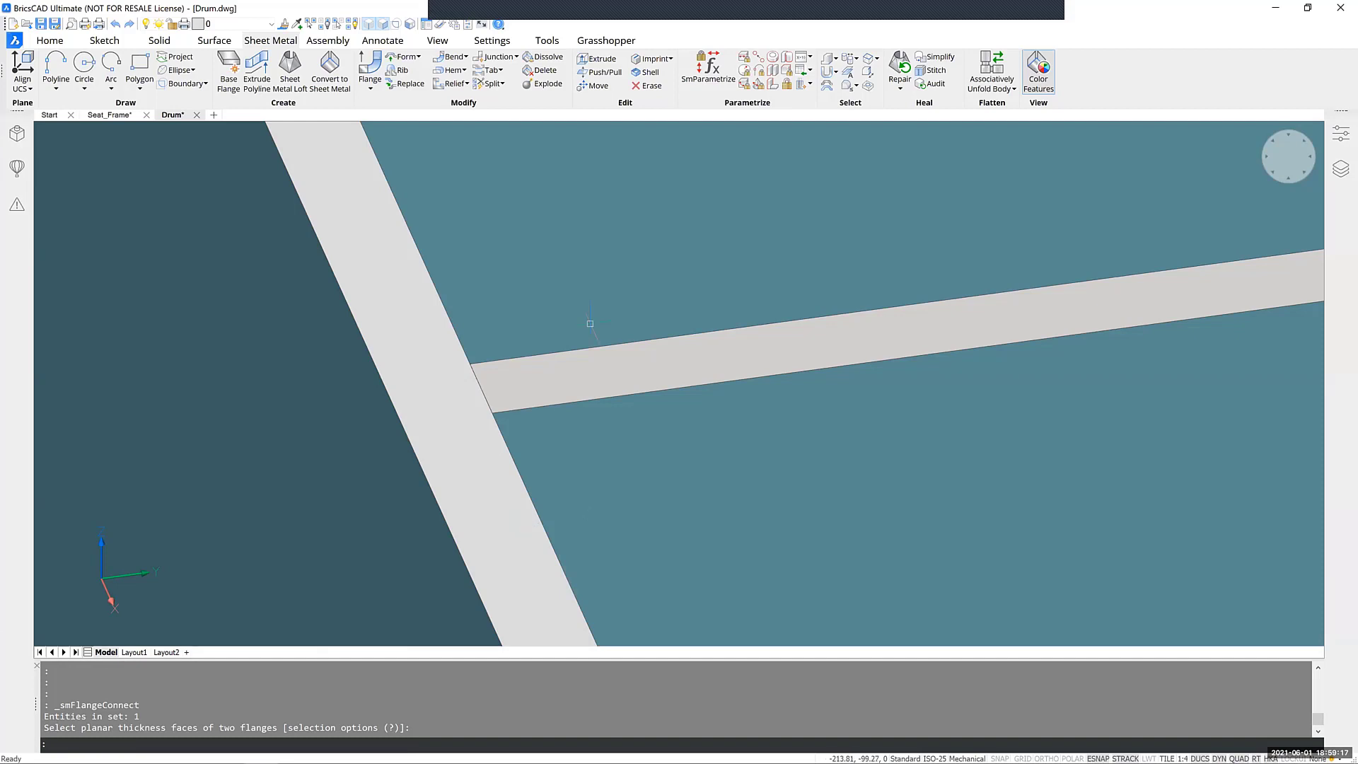
Step: Examine the new T-junction feature's properties in the drum shell's feature tree, collapsing the debug properties
left_click(498, 440)
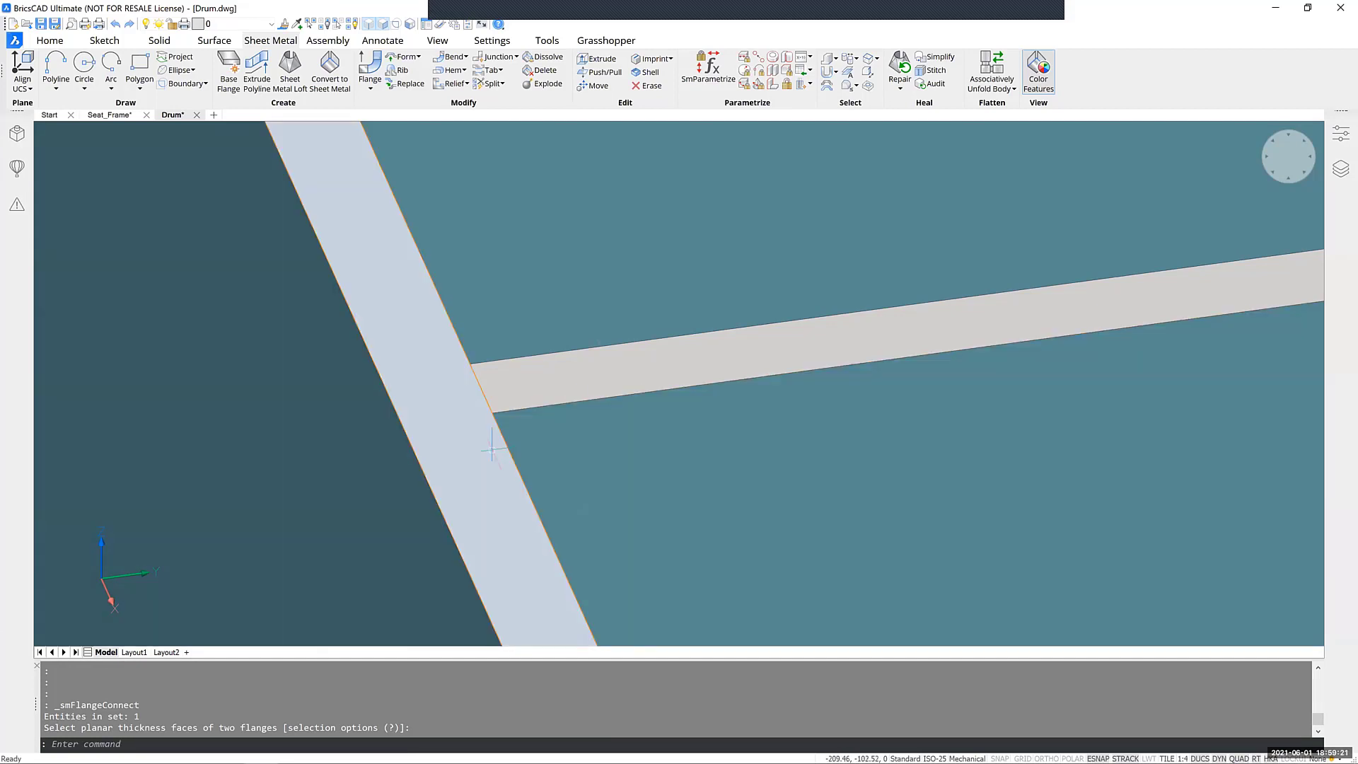
scroll(493, 448, "down", 5)
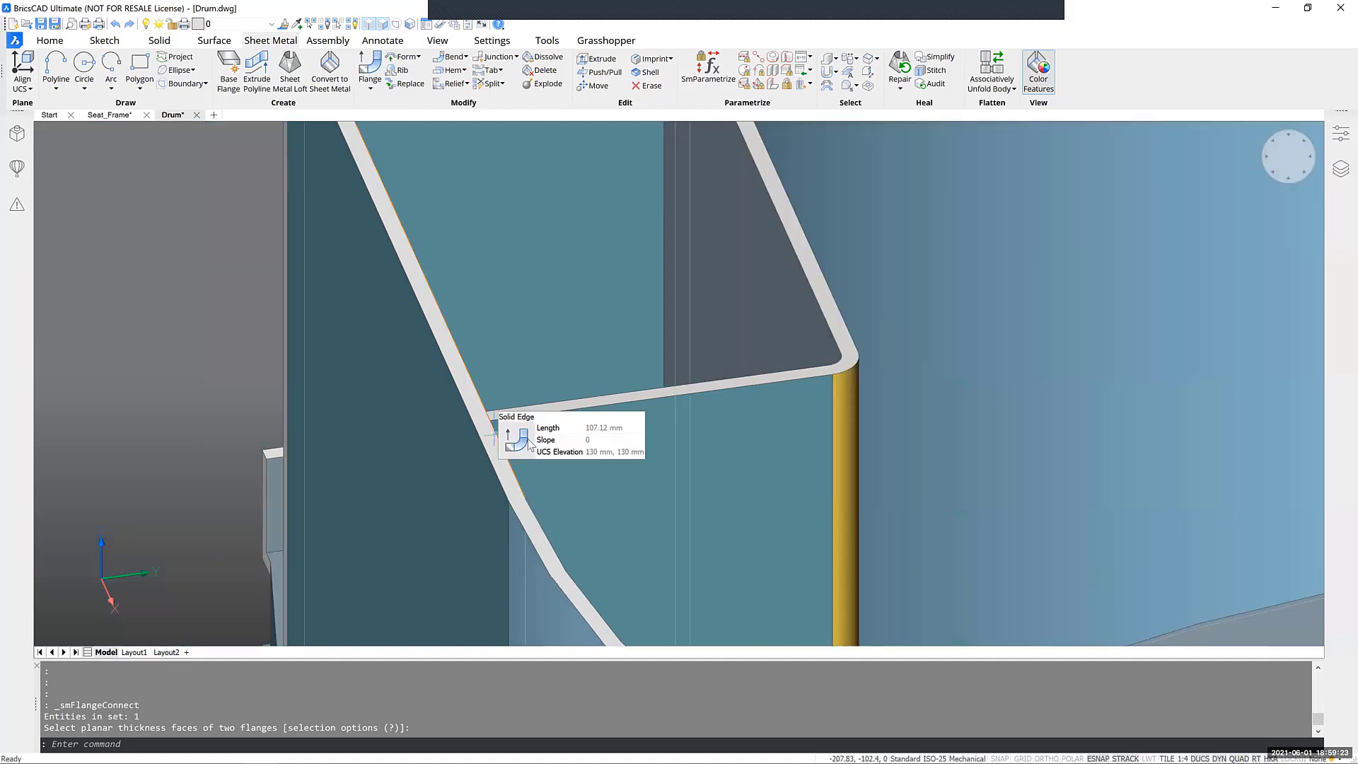
middle_click_drag(528, 440, 627, 565, "shift")
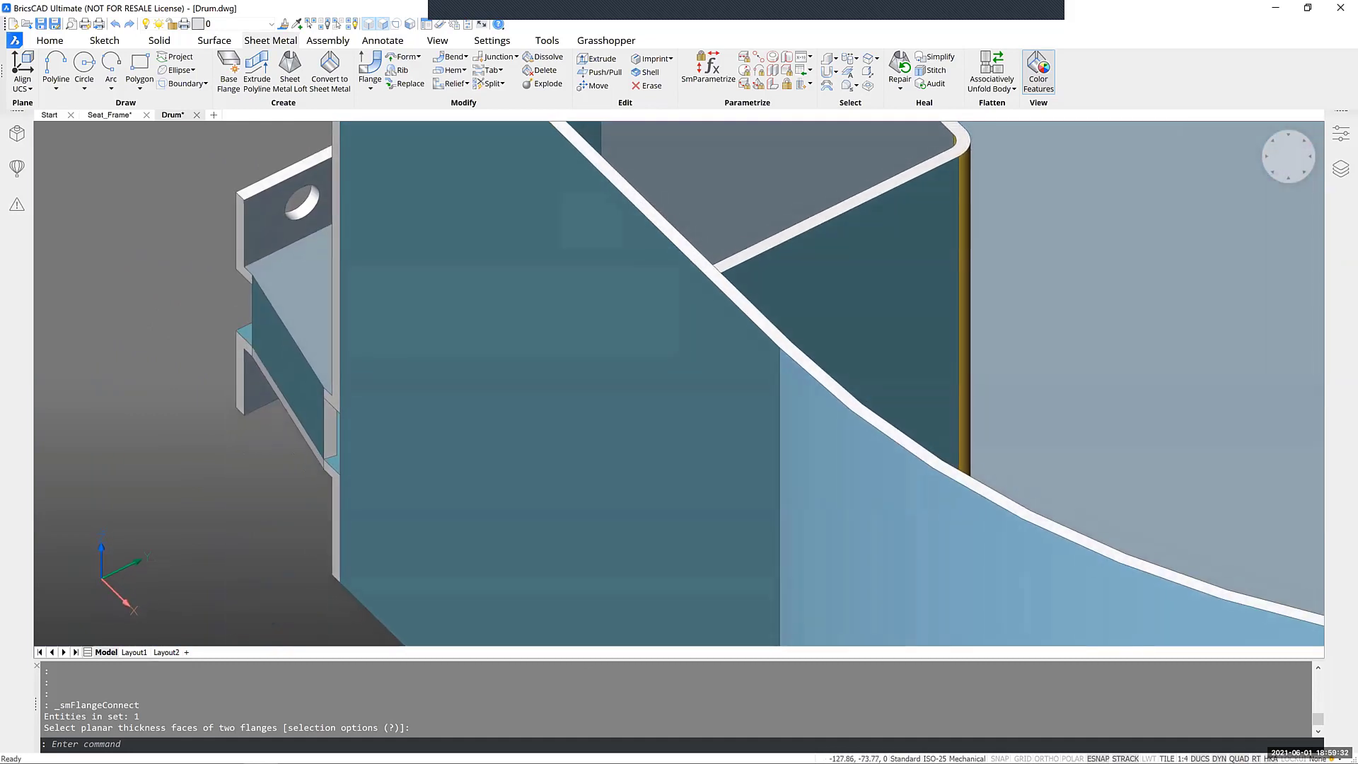
left_click(20, 139)
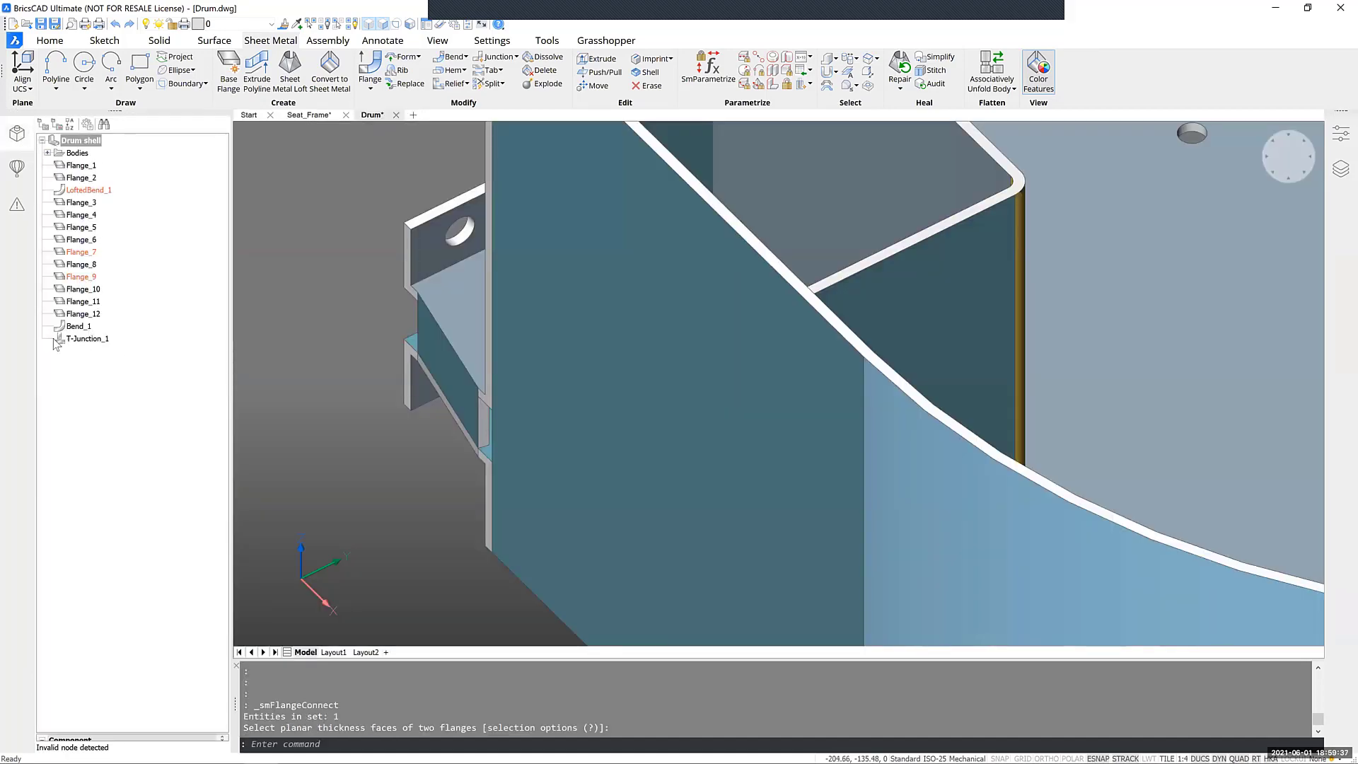
left_click(83, 340)
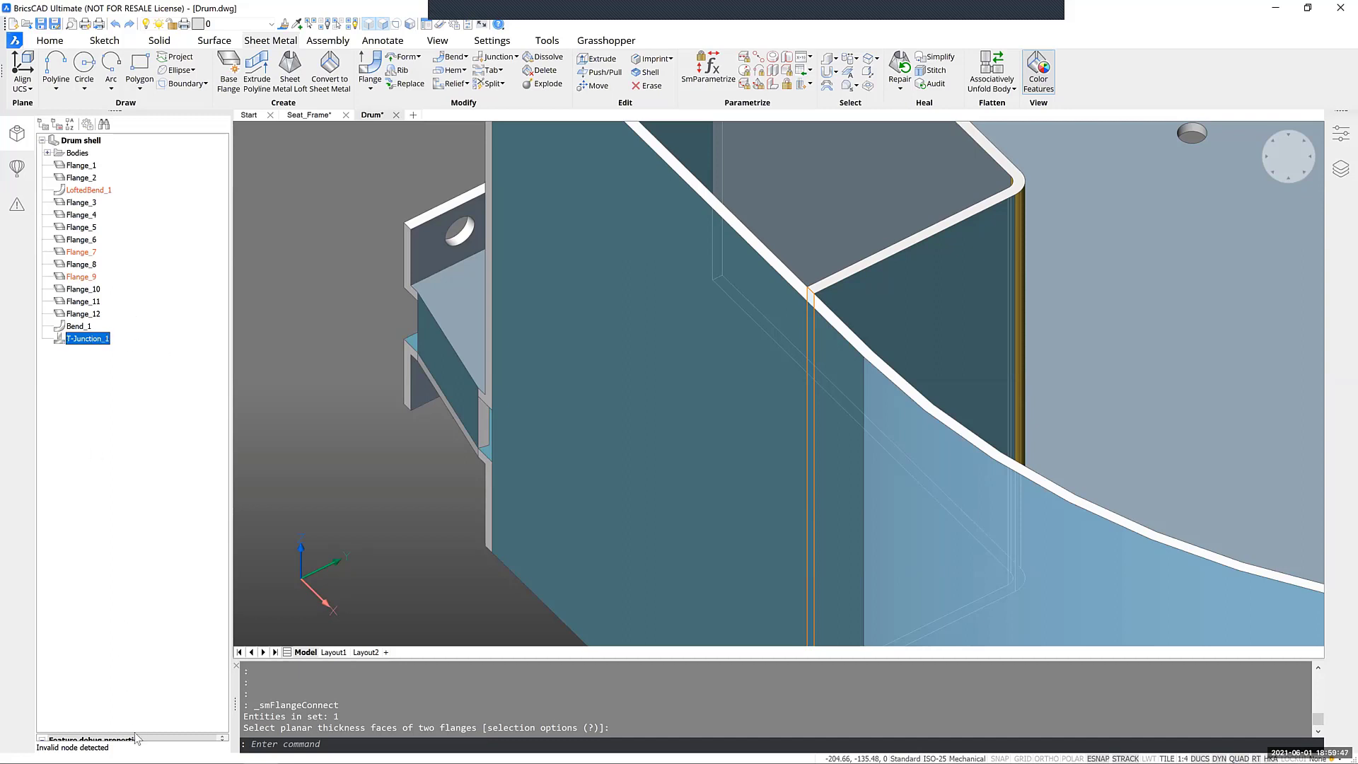
left_click_drag(131, 604, 121, 601)
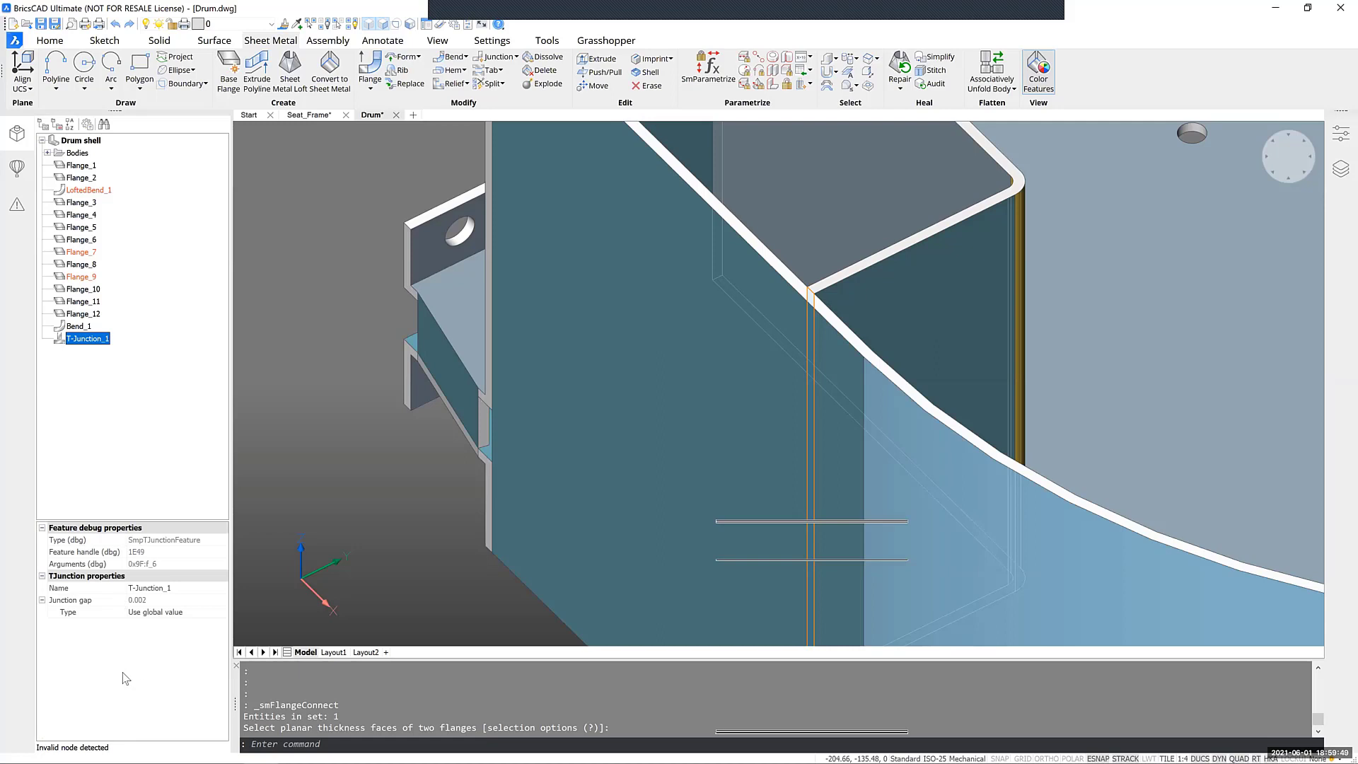
left_click(41, 527)
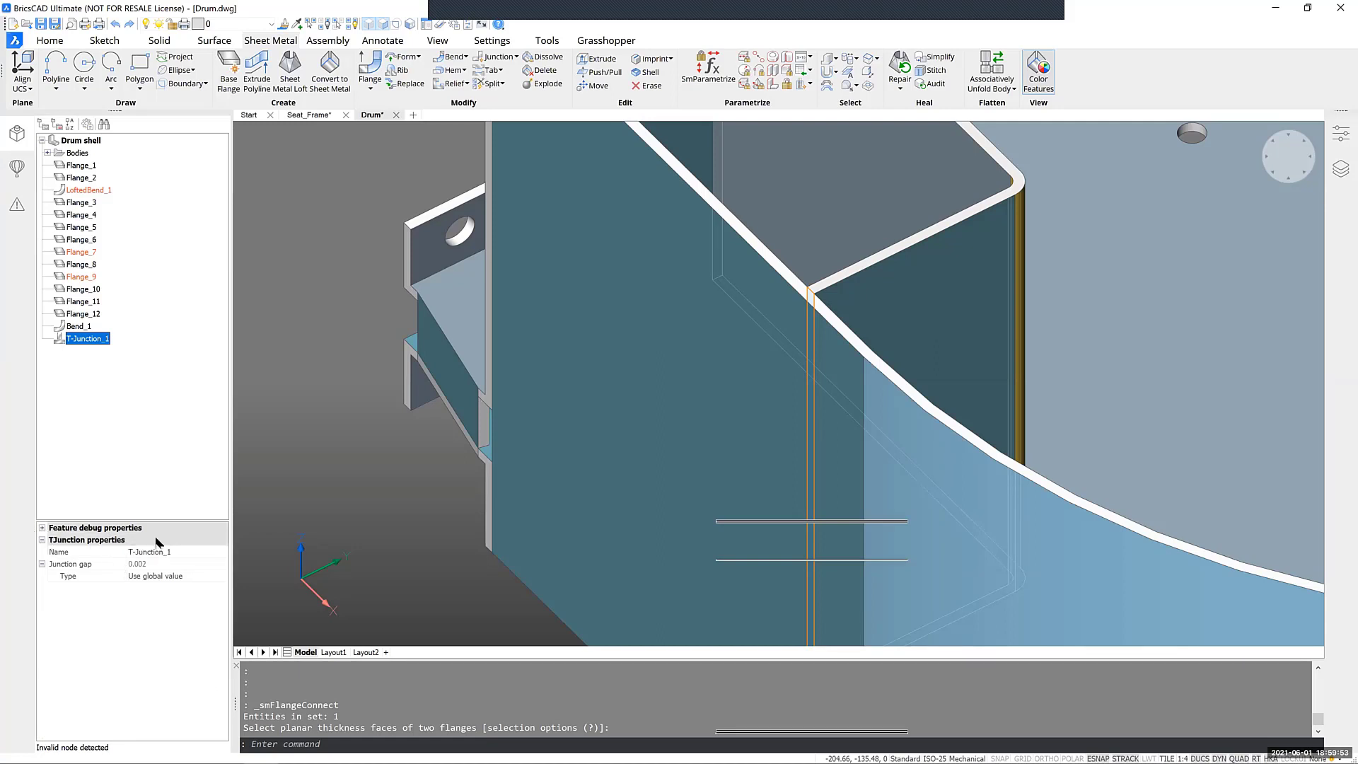
left_click(214, 554)
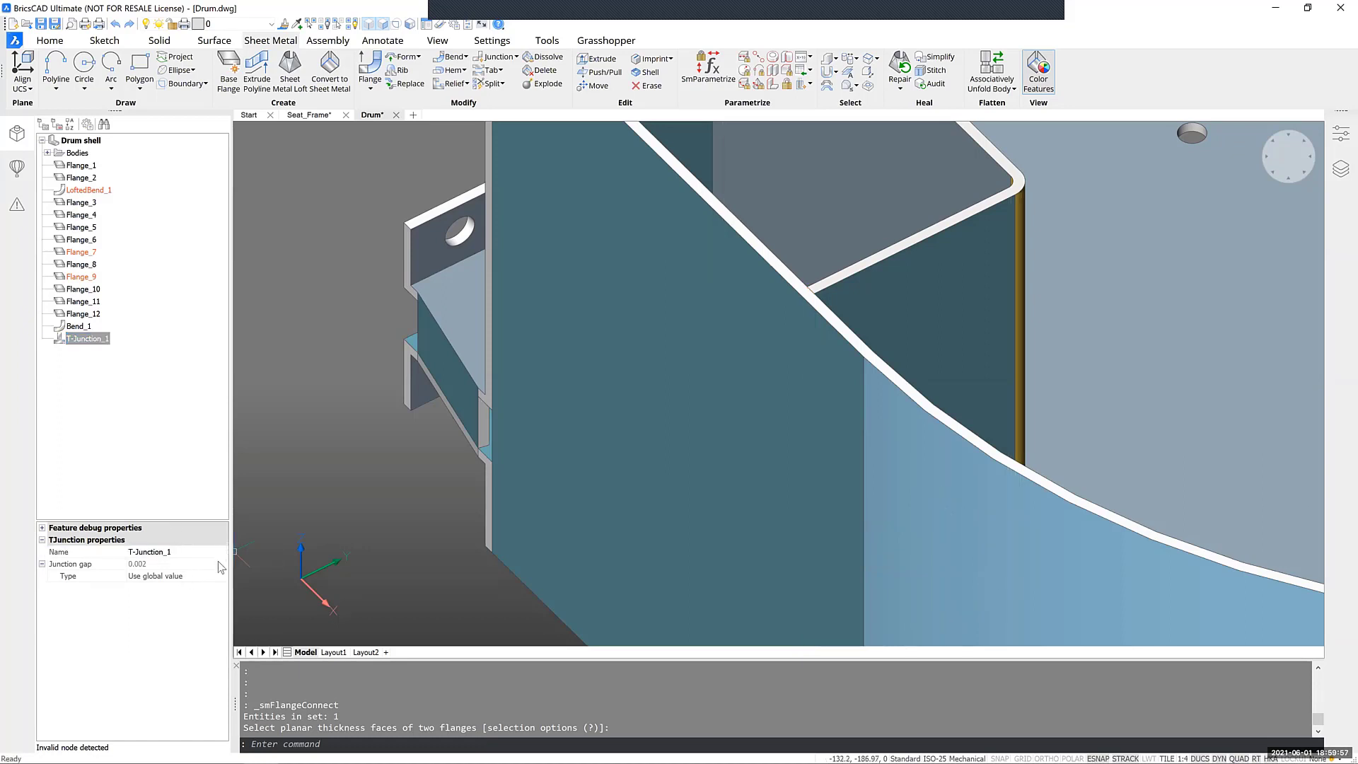
Step: Switch the T-junction between the box flange and the flat drum wall to a T-tab
left_click(207, 555)
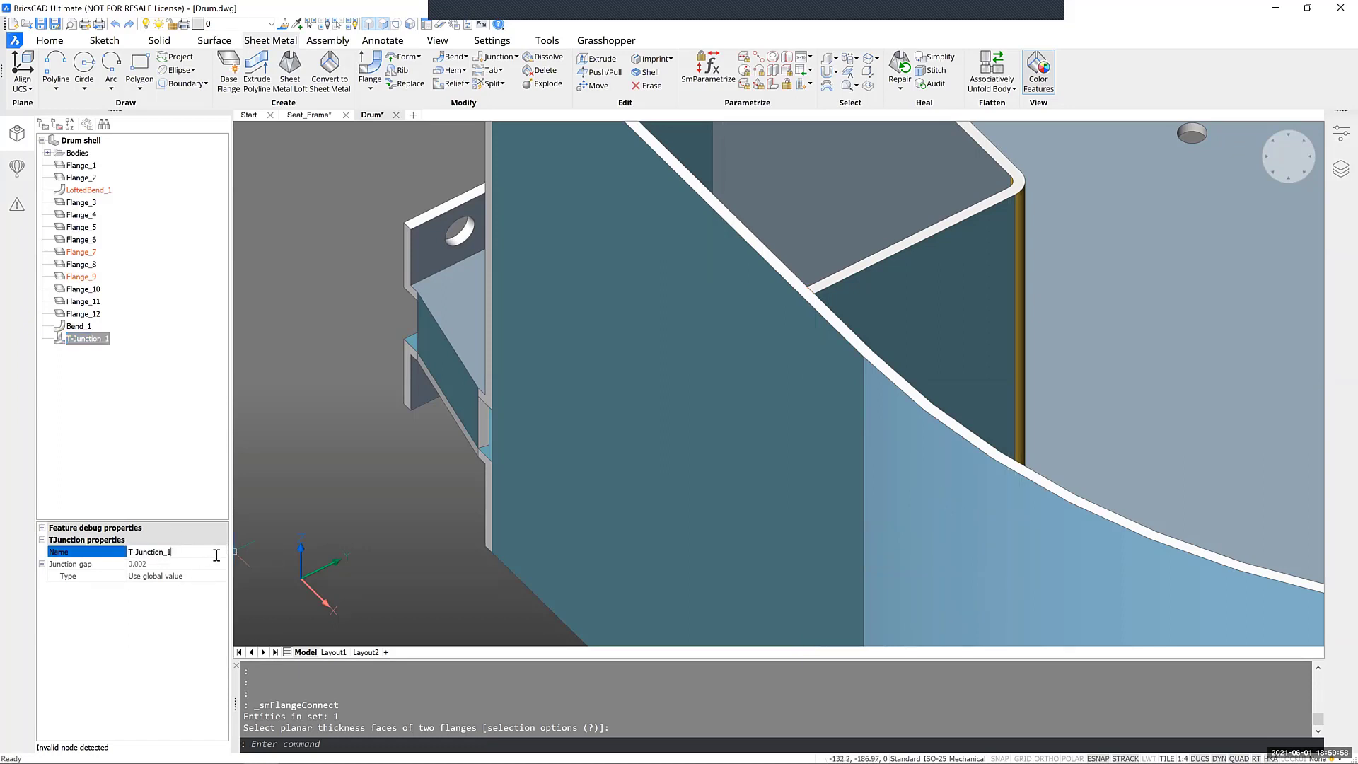
right_click(100, 345)
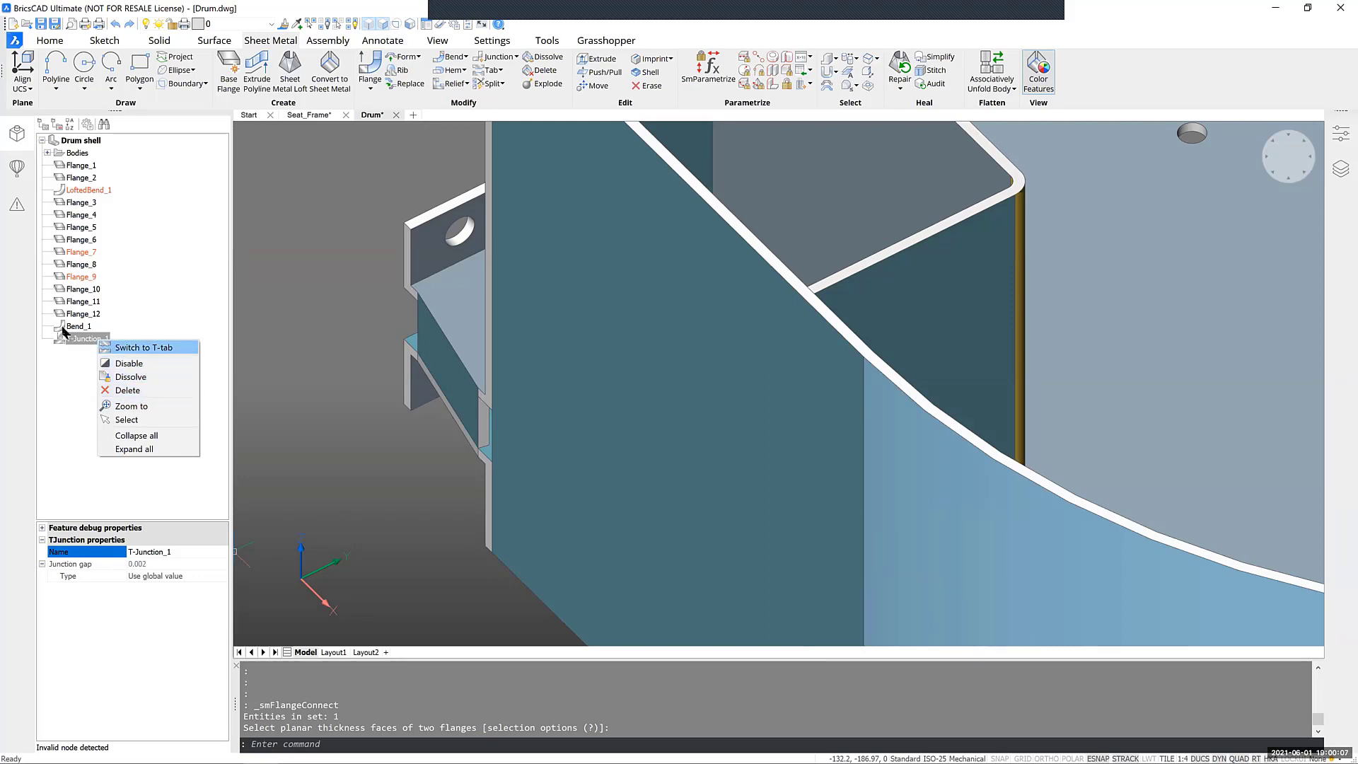
left_click(158, 348)
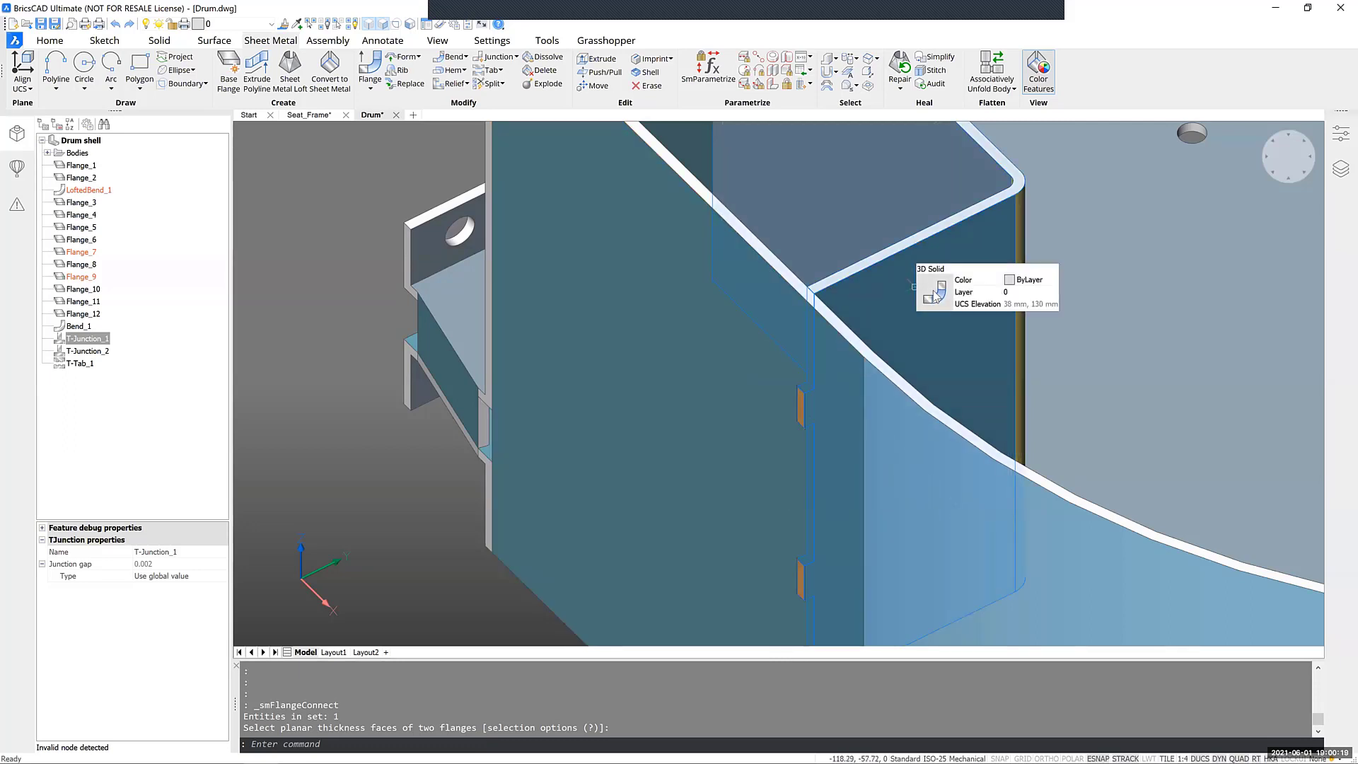
Step: Isolate the bent box section body to view the tabs along its free edge
mouse_move(935, 296)
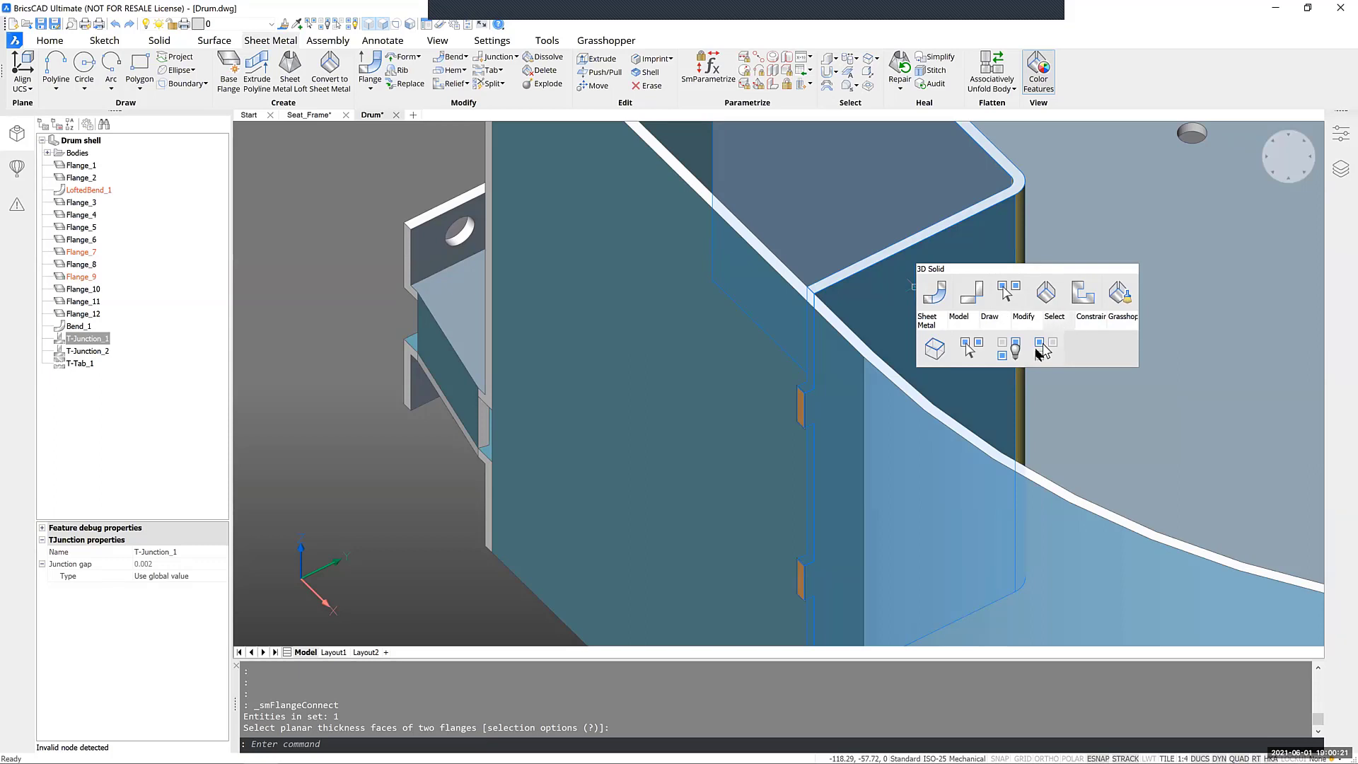
left_click(1042, 350)
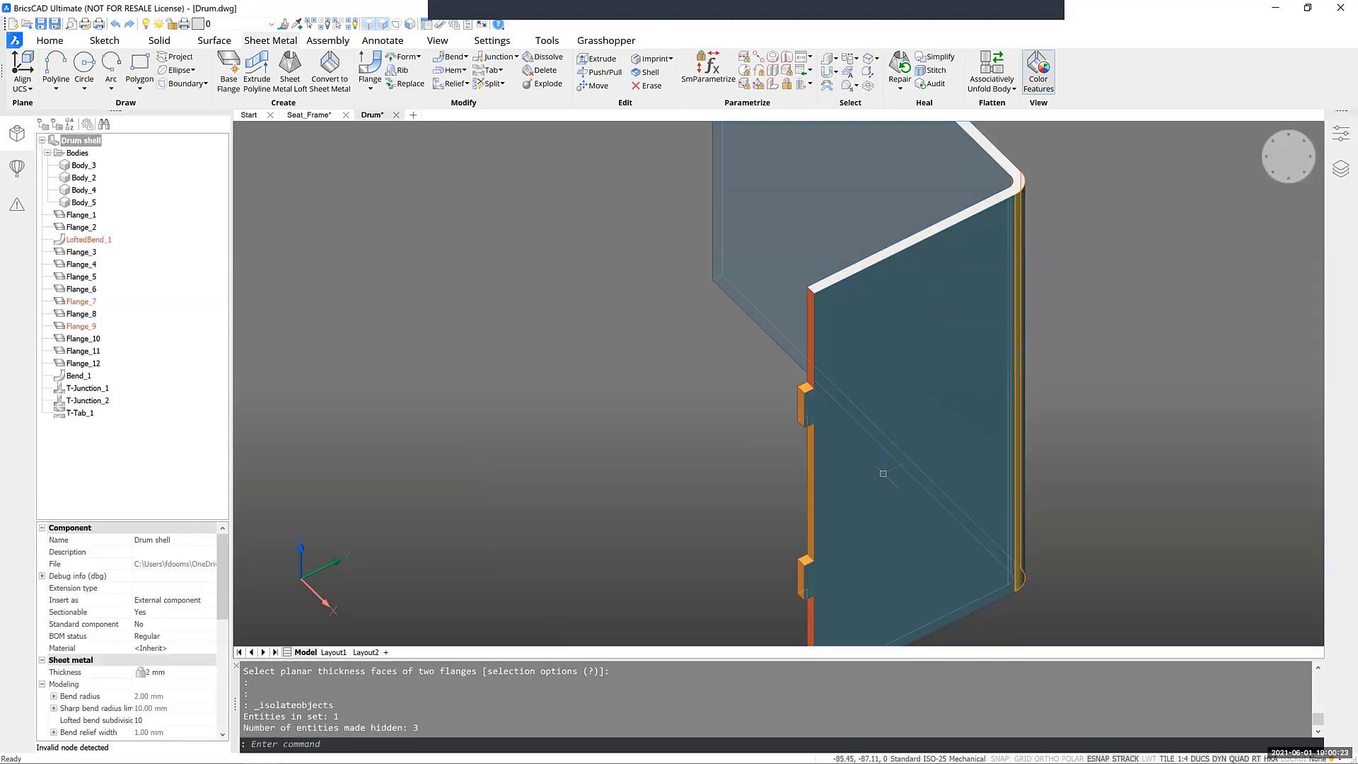
middle_click_drag(882, 474, 956, 312, "shift")
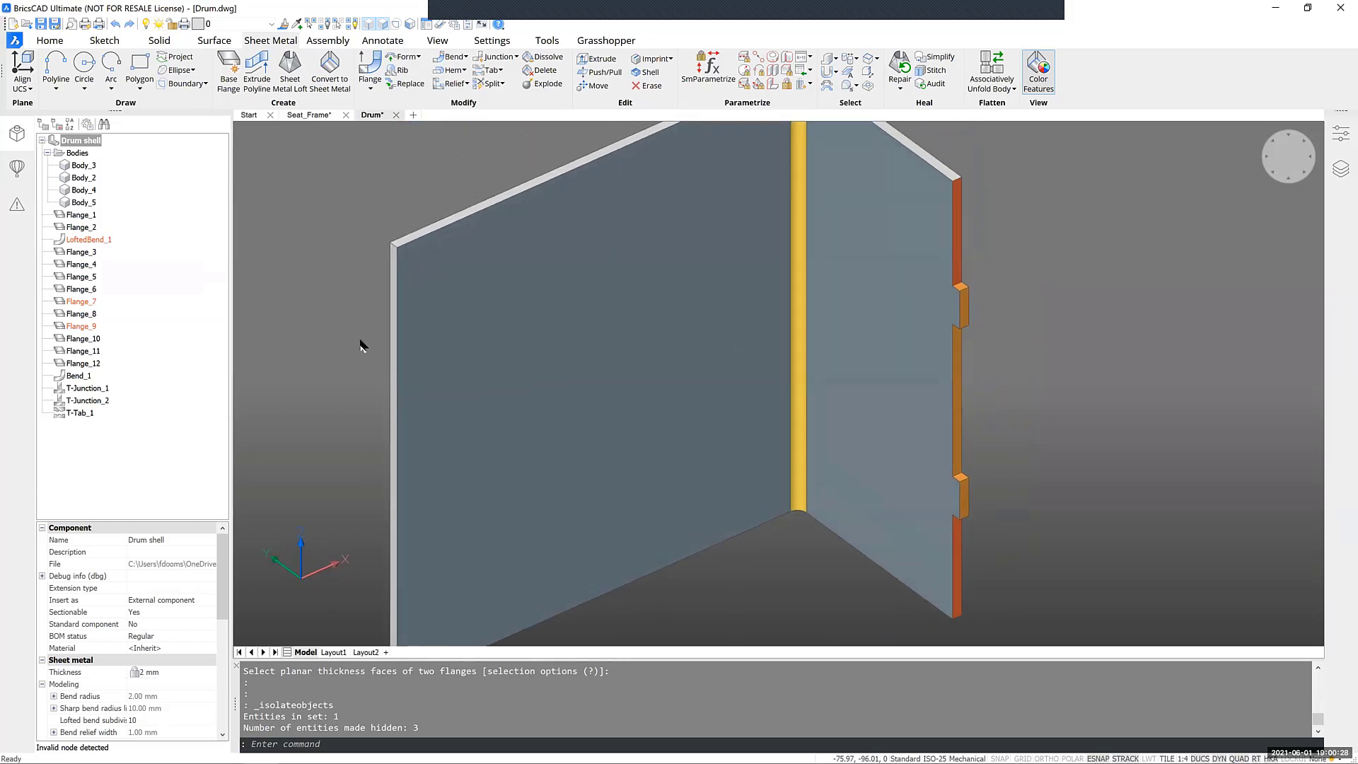
Step: Examine the properties of the T-junctions and the new T-tab, including its slot number and distance settings
left_click(85, 391)
left_click(88, 401)
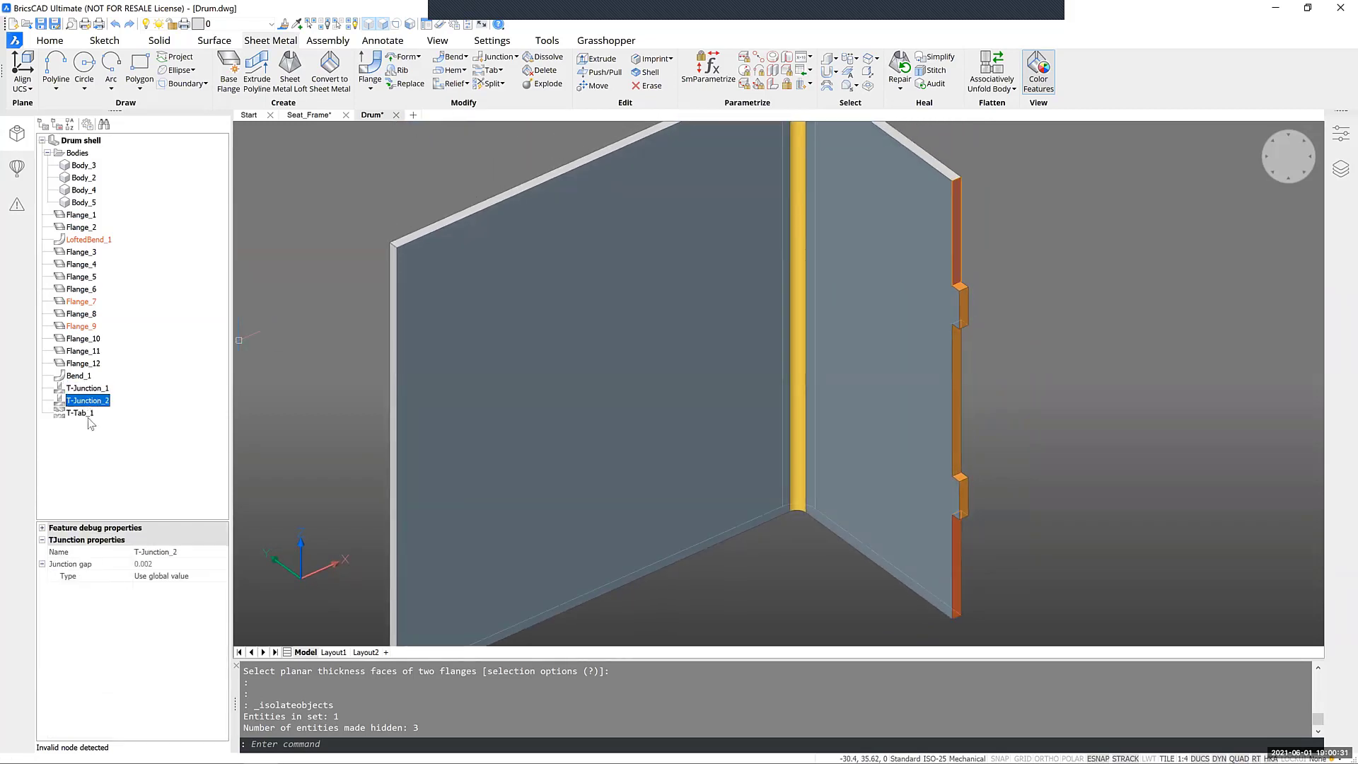
left_click(80, 414)
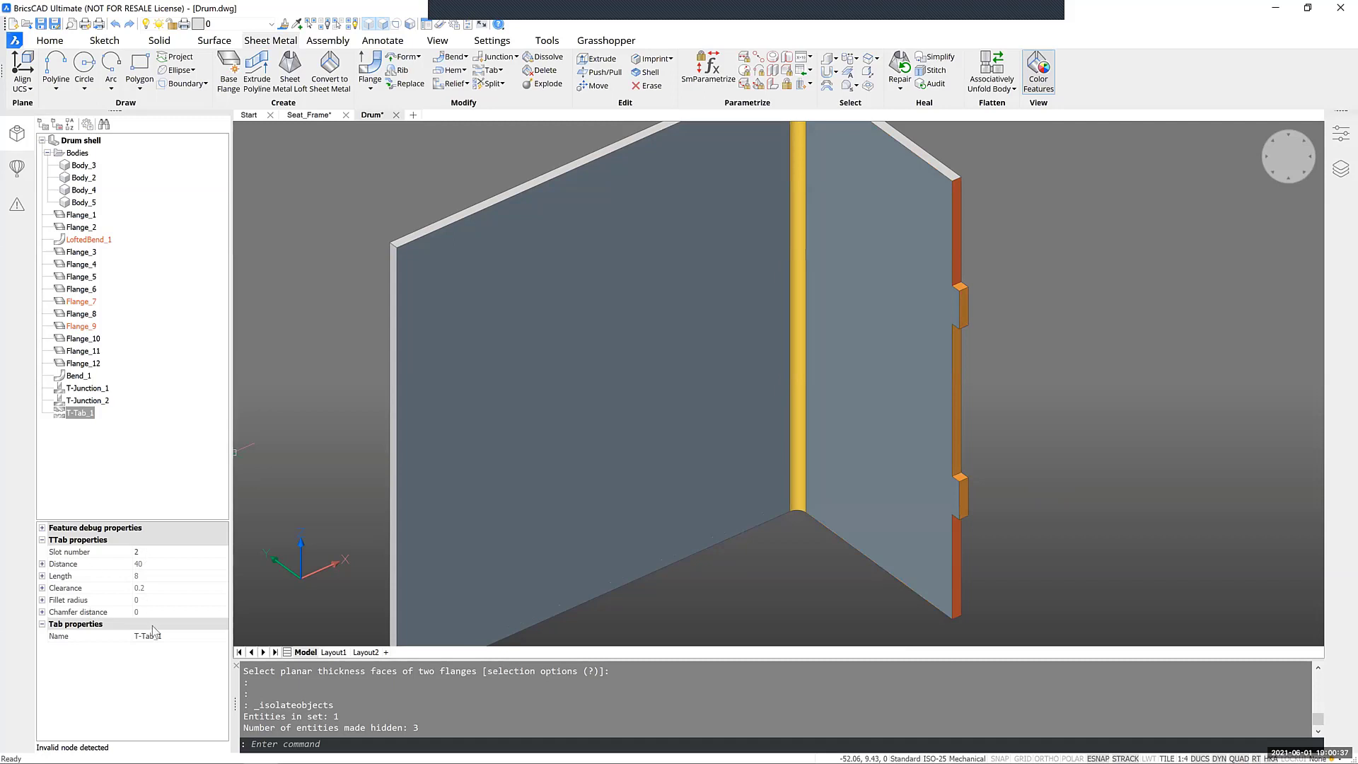
left_click(42, 563)
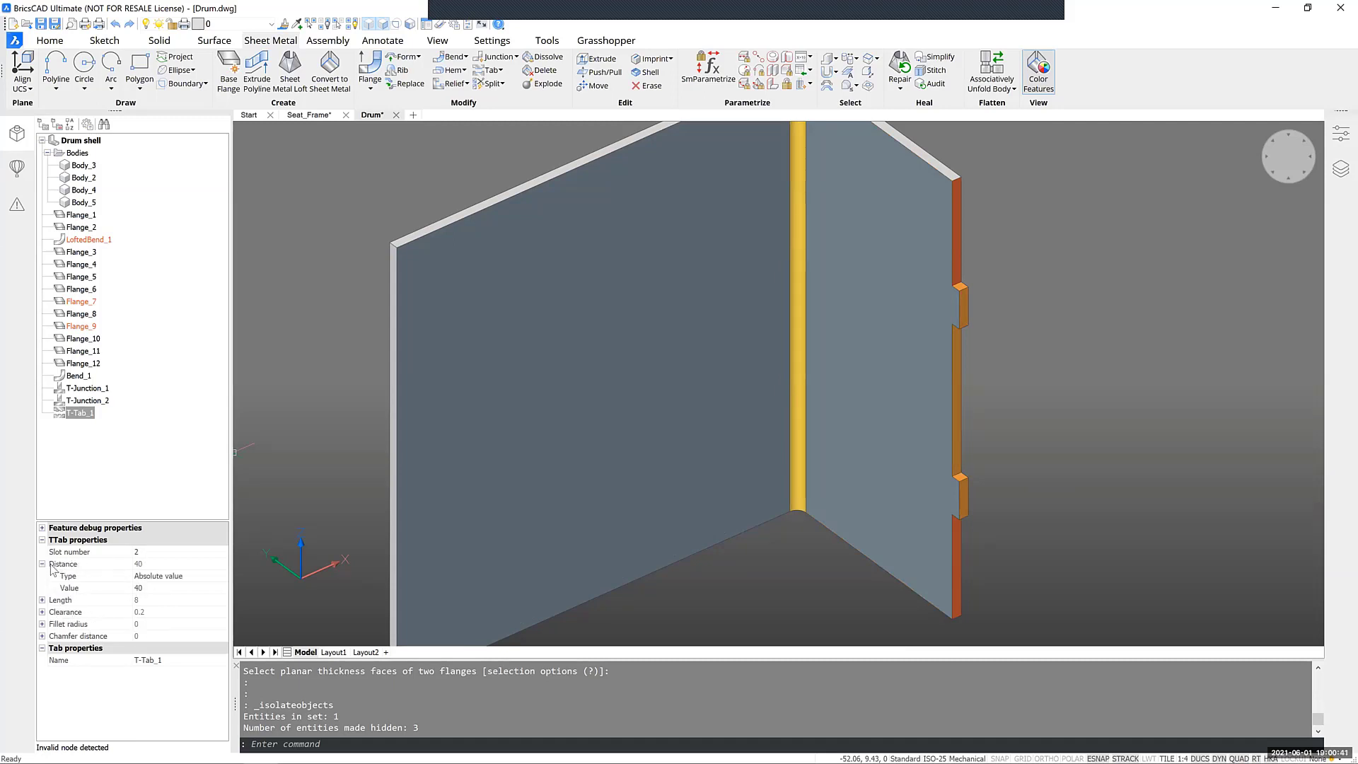
left_click(43, 564)
left_click(147, 552)
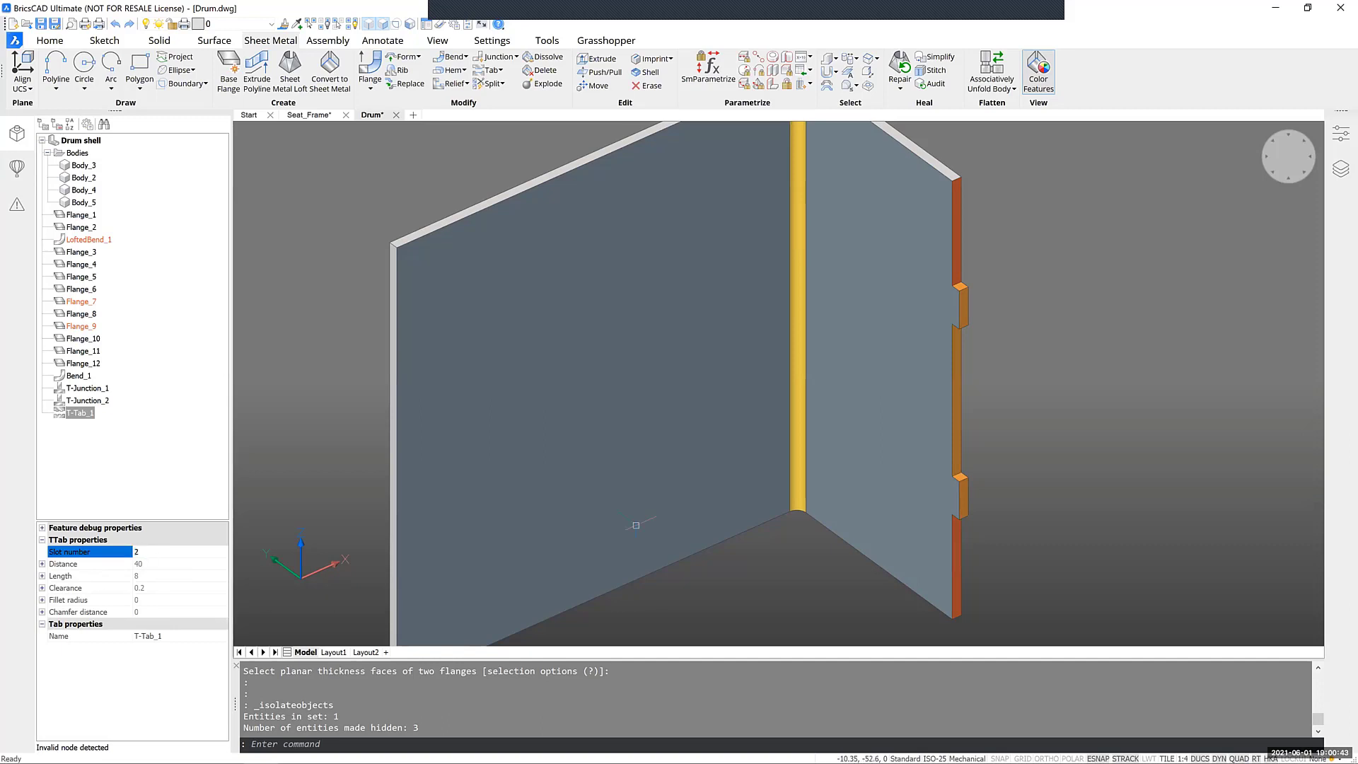
key("Escape")
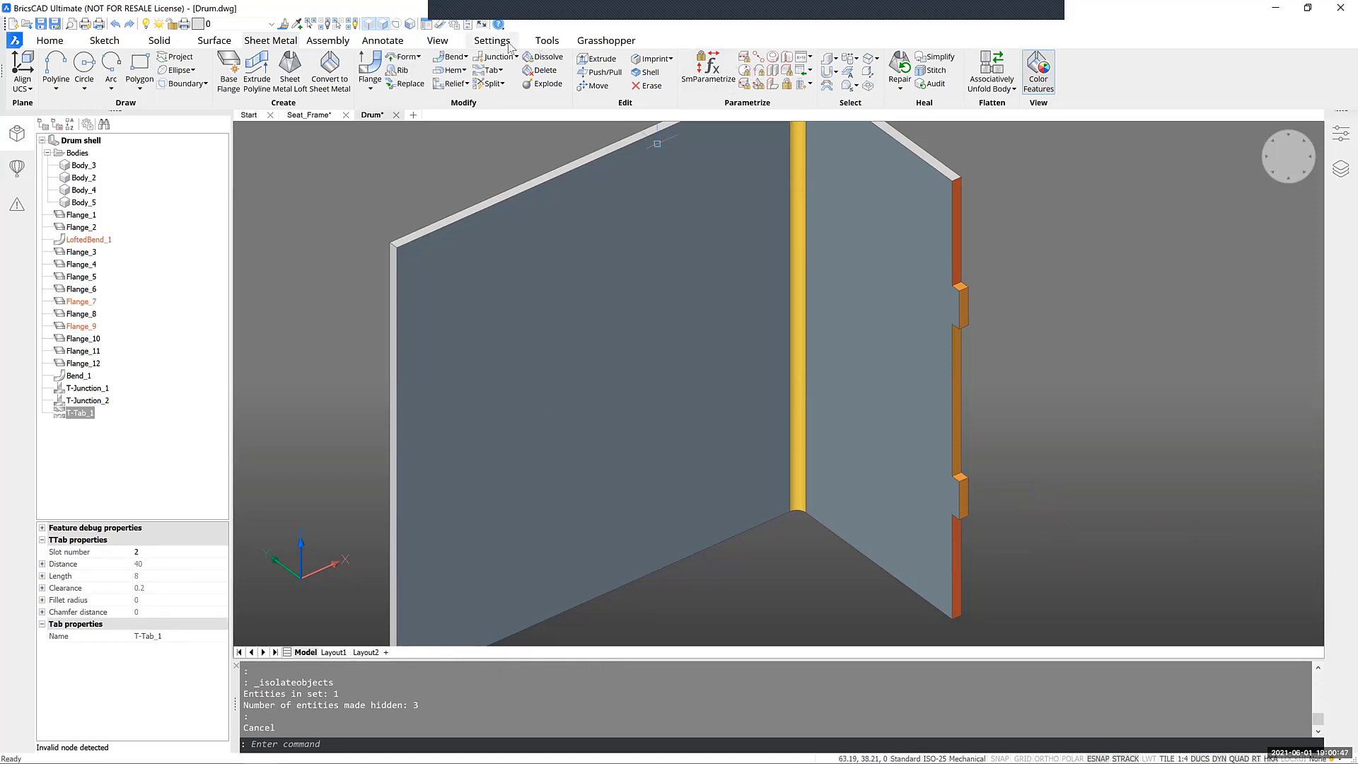
Step: Make the temporarily hidden drum bodies visible again around the box section
left_click(352, 24)
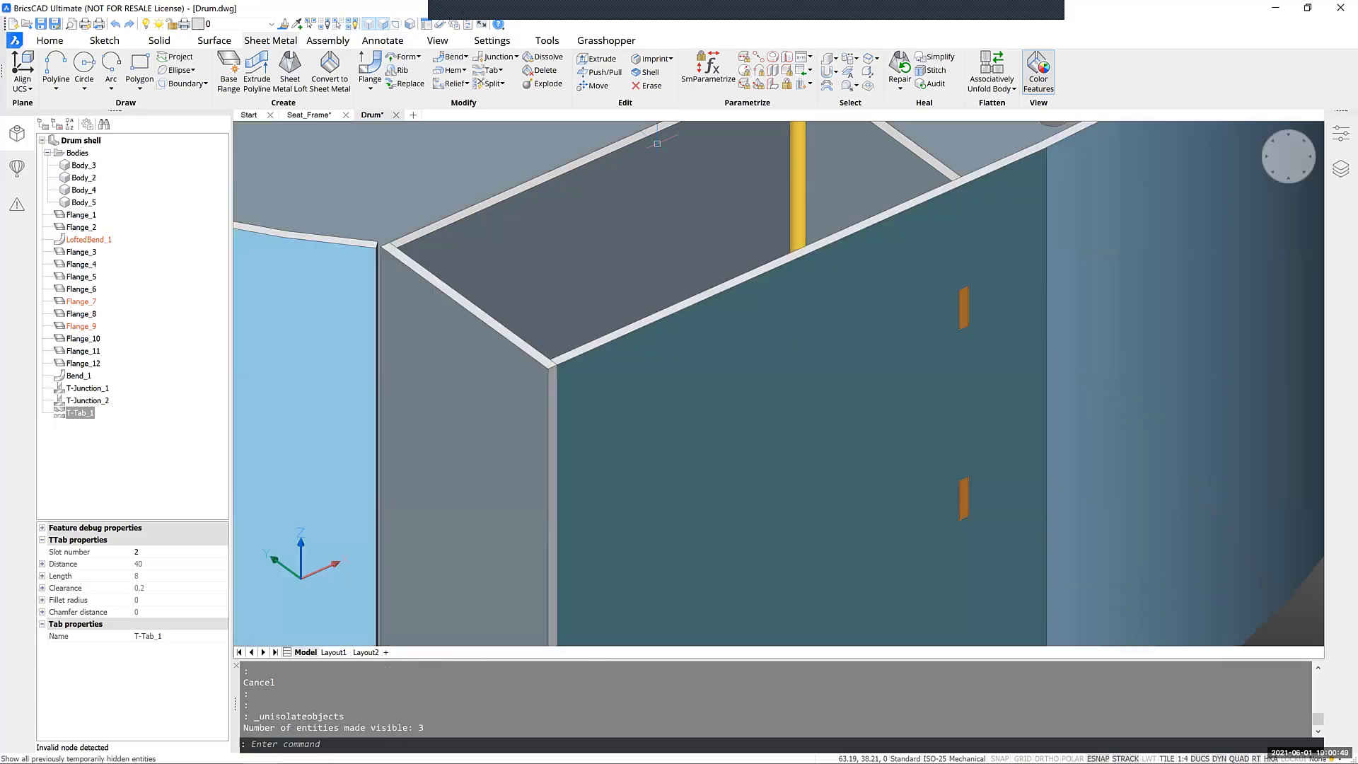
scroll(940, 322, "down", 4)
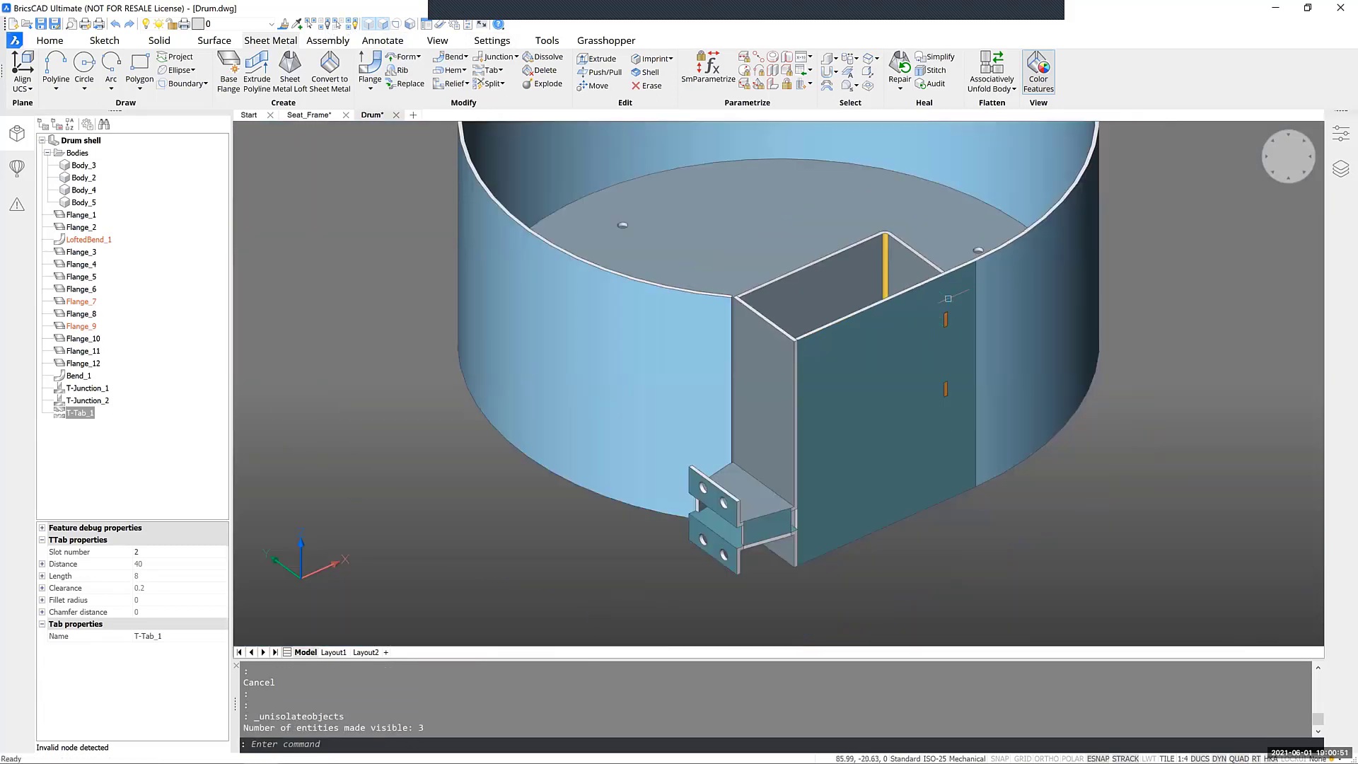
scroll(949, 335, "up", 4)
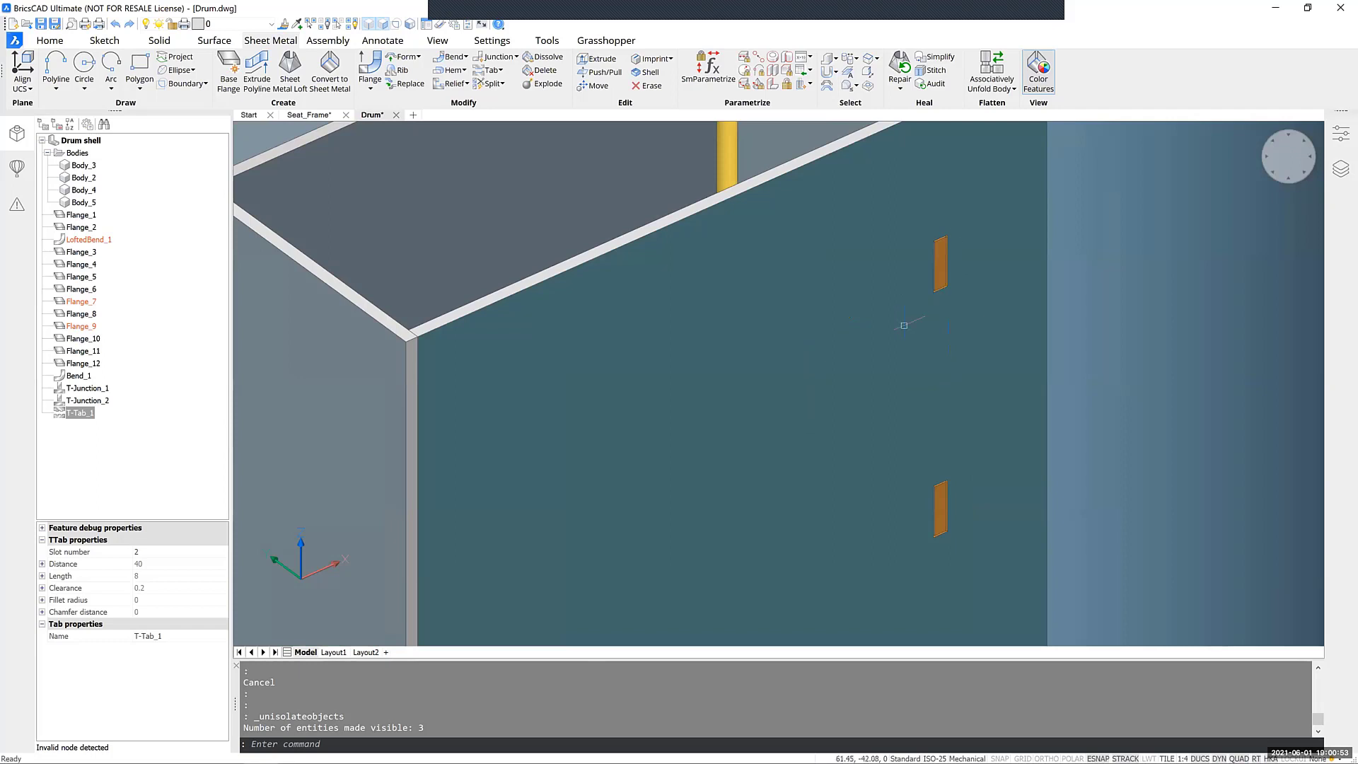
Step: Create an edge flange 12 mm long at 90° on the box flange's vertical edge segment above the upper tab
middle_click_drag(962, 289, 754, 193, "shift")
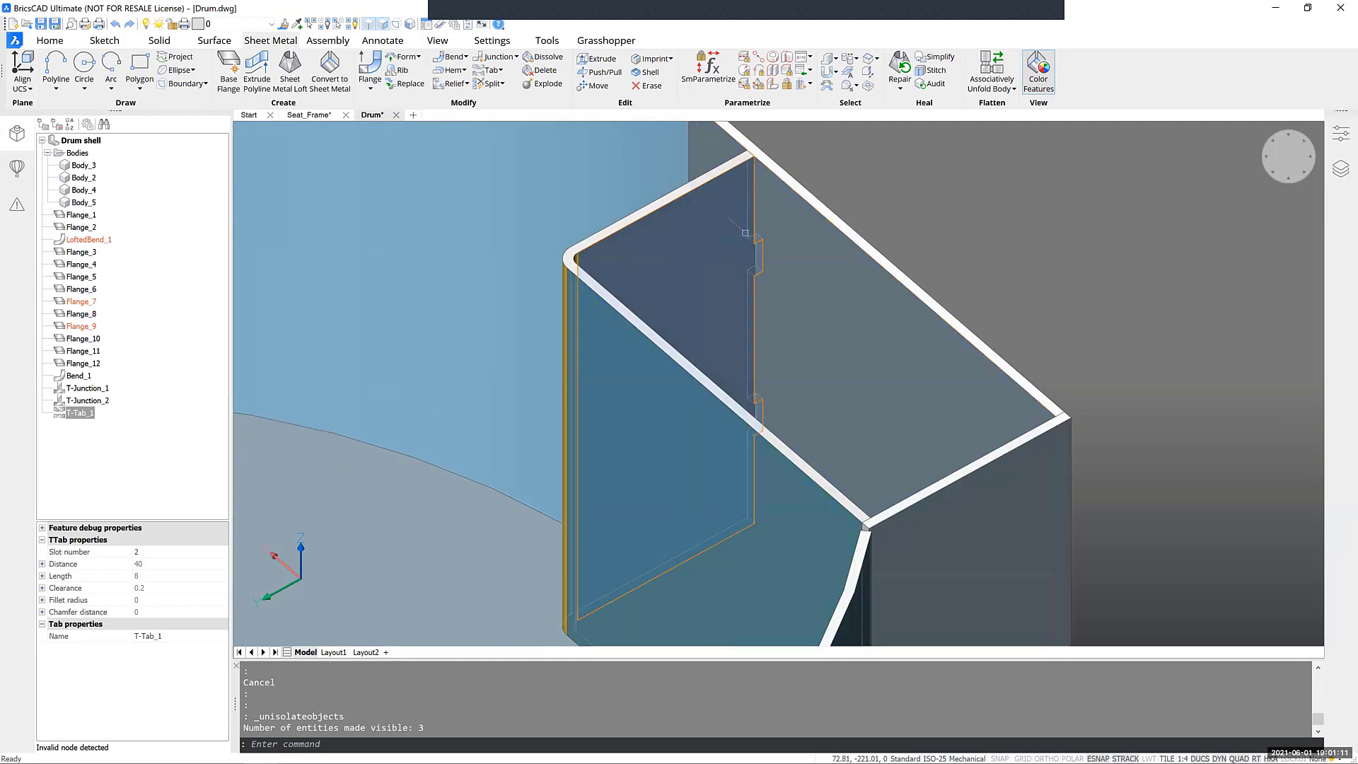
middle_click_drag(740, 228, 1024, 241, "shift")
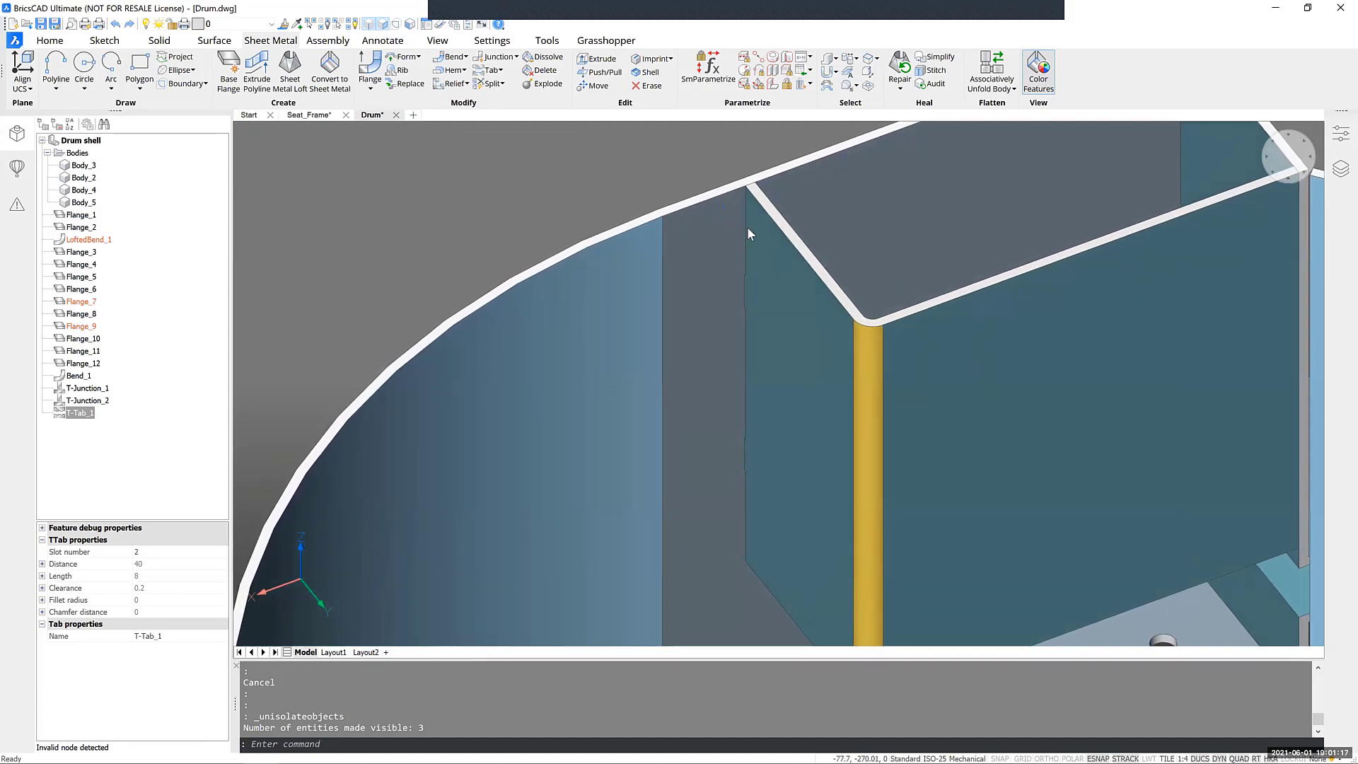
scroll(747, 226, "up", 3)
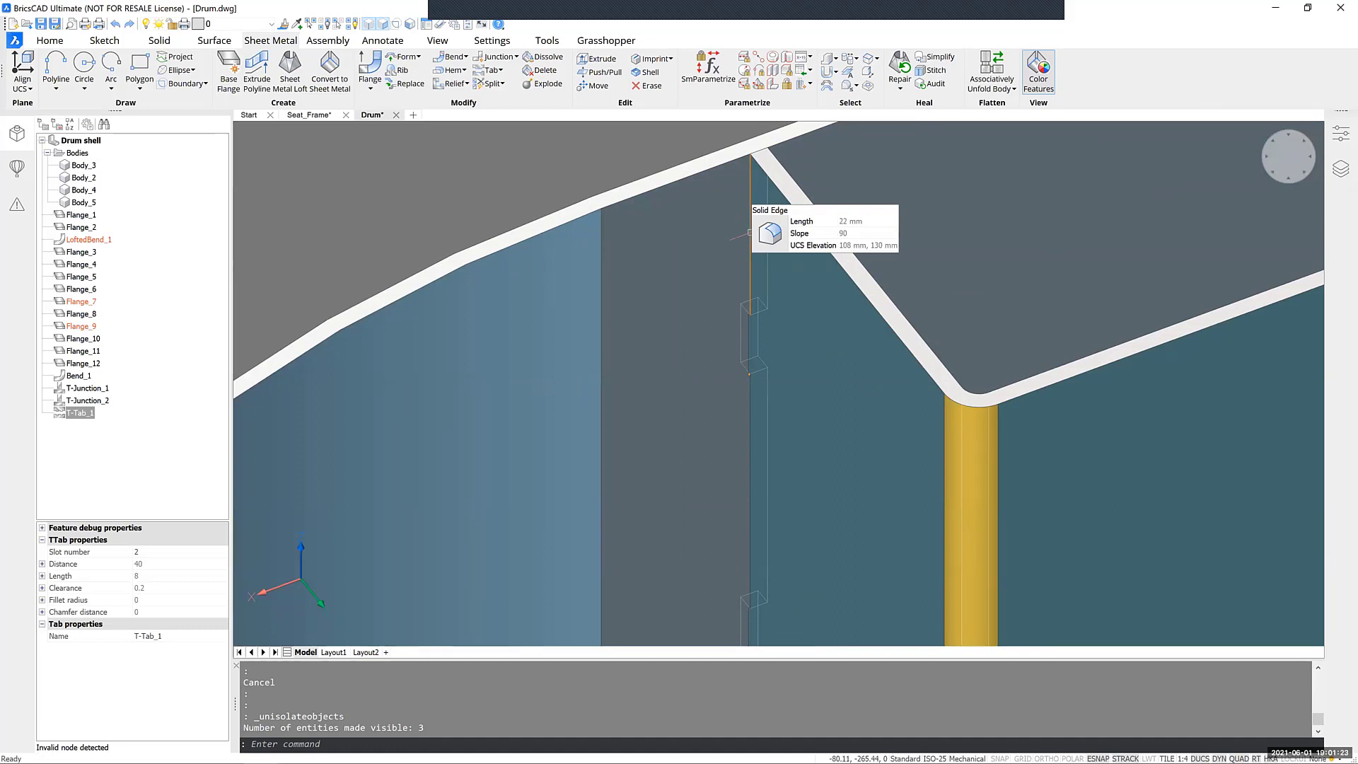
mouse_move(764, 237)
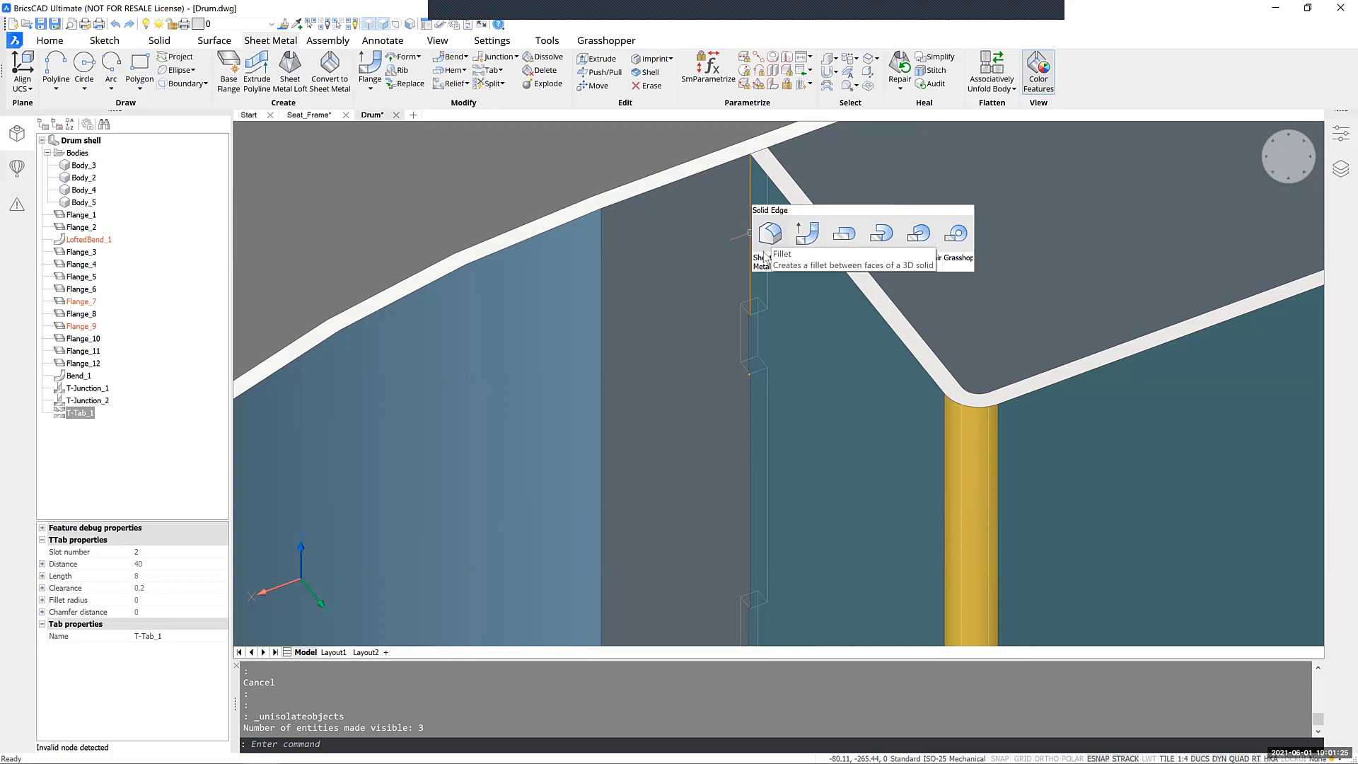
mouse_move(762, 267)
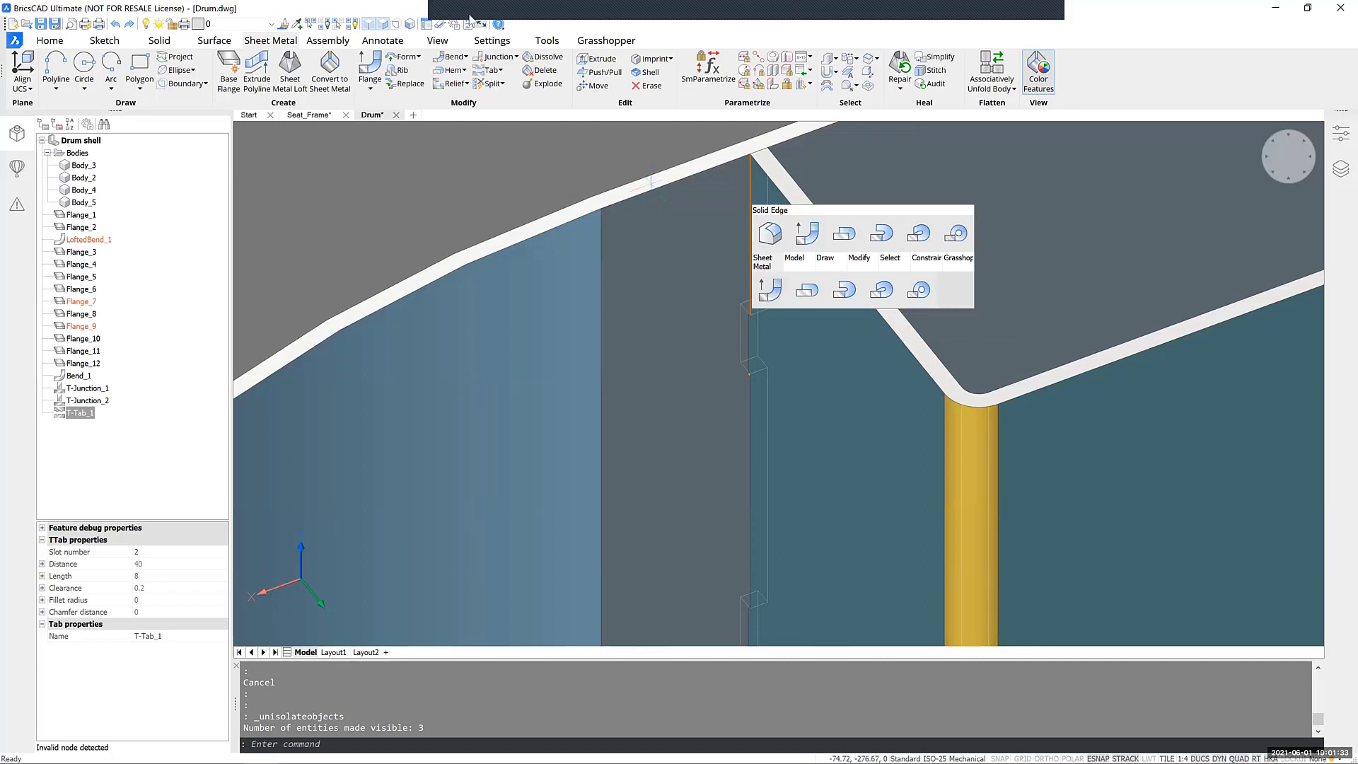
left_click(370, 86)
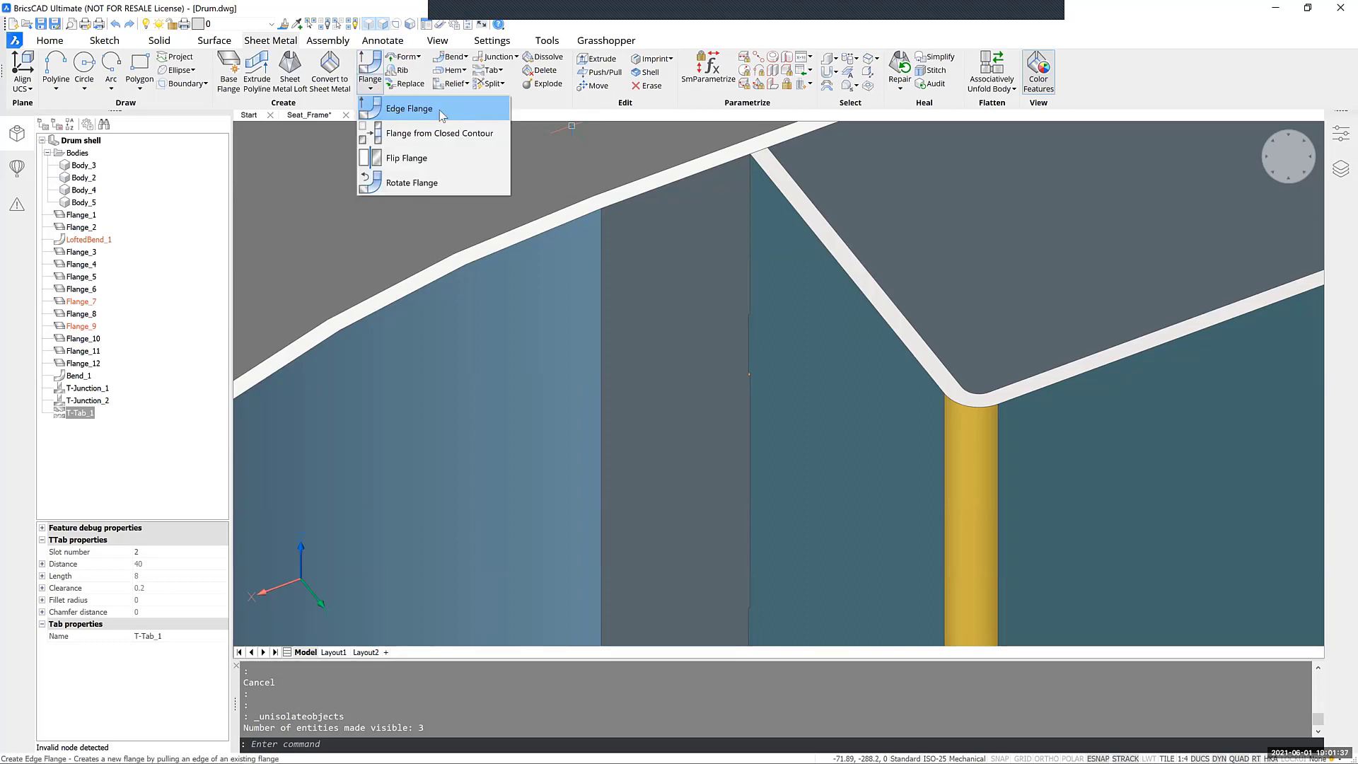
left_click(748, 248)
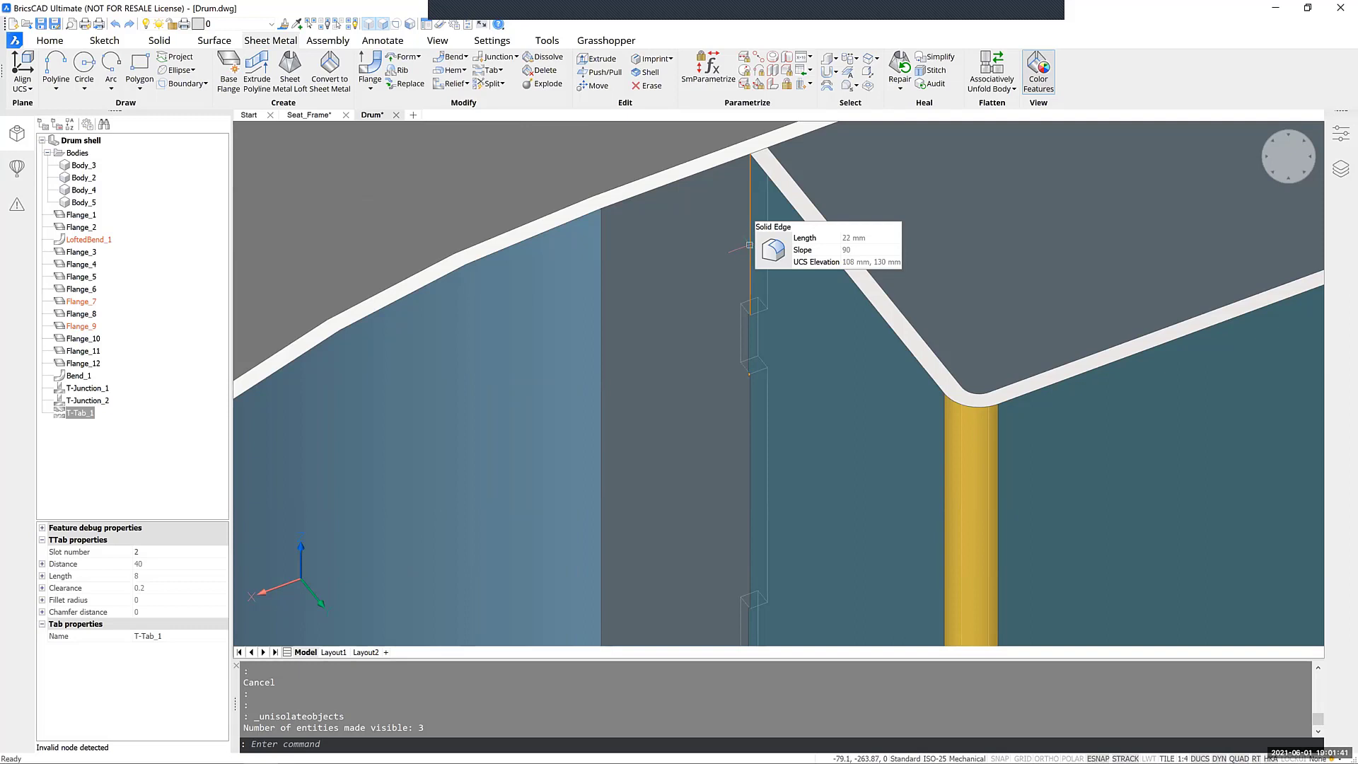
left_click(375, 62)
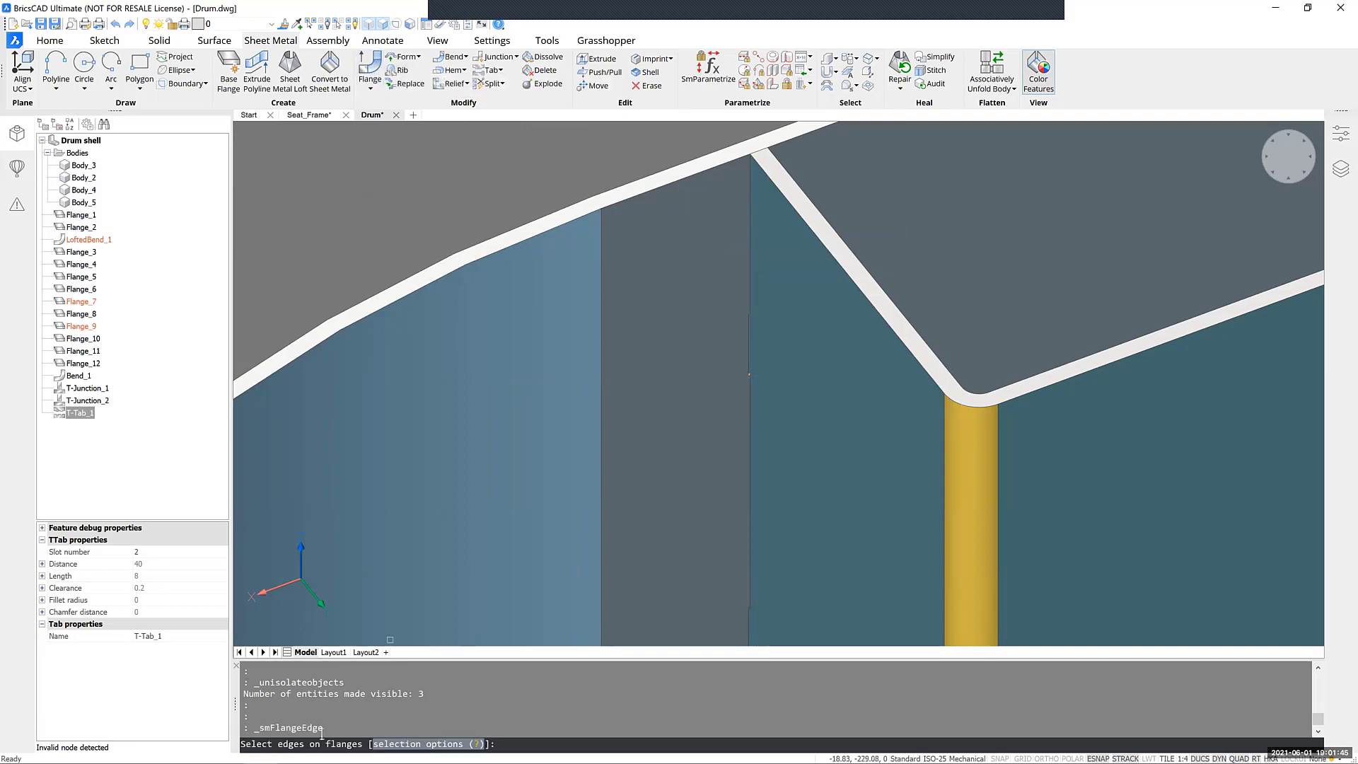
left_click_drag(241, 743, 353, 743)
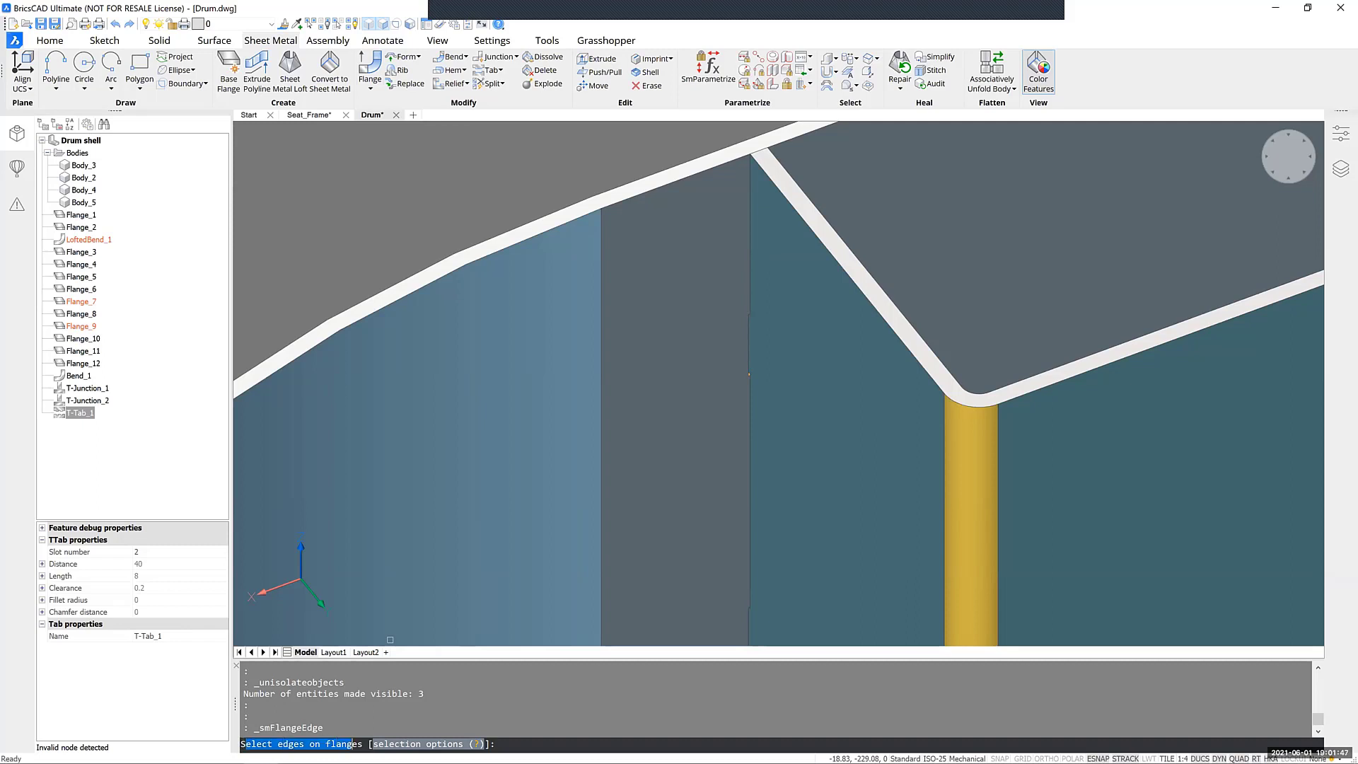
left_click(748, 250)
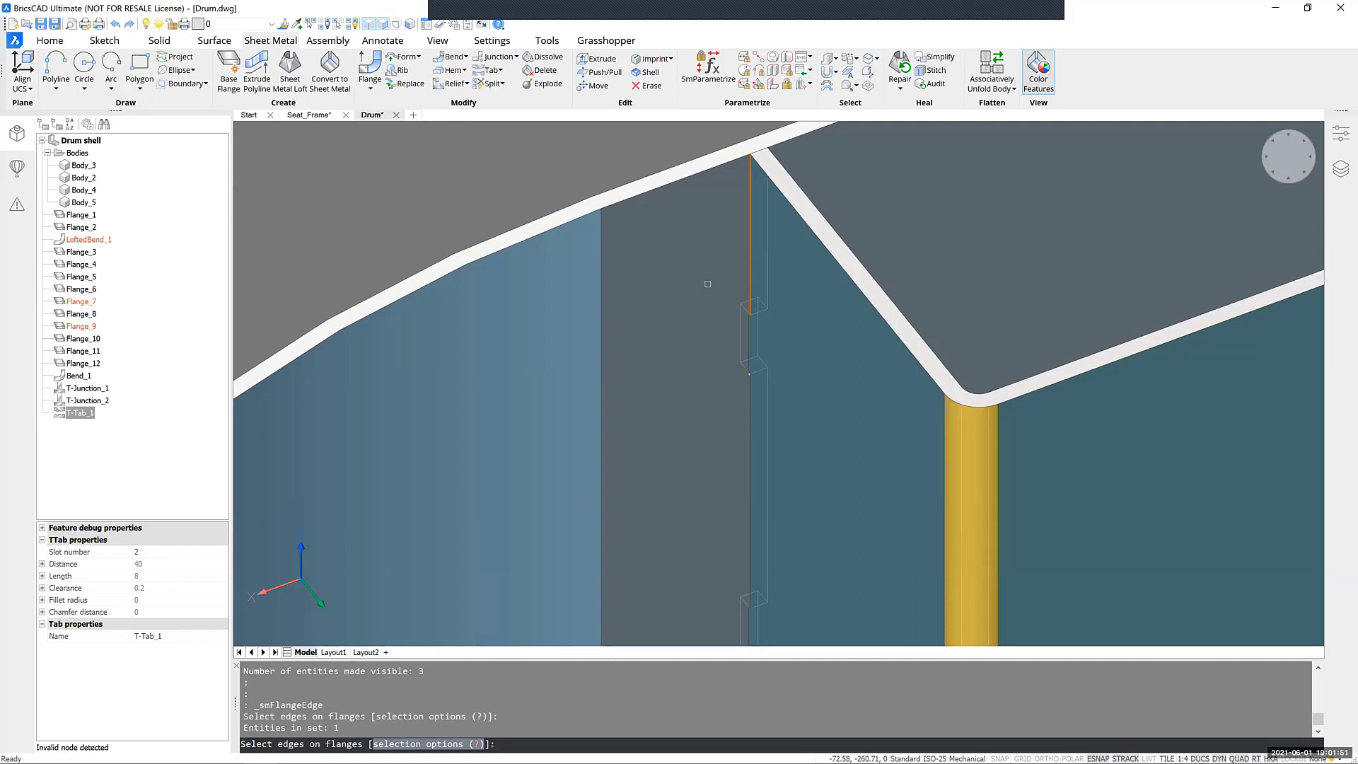
key("Return")
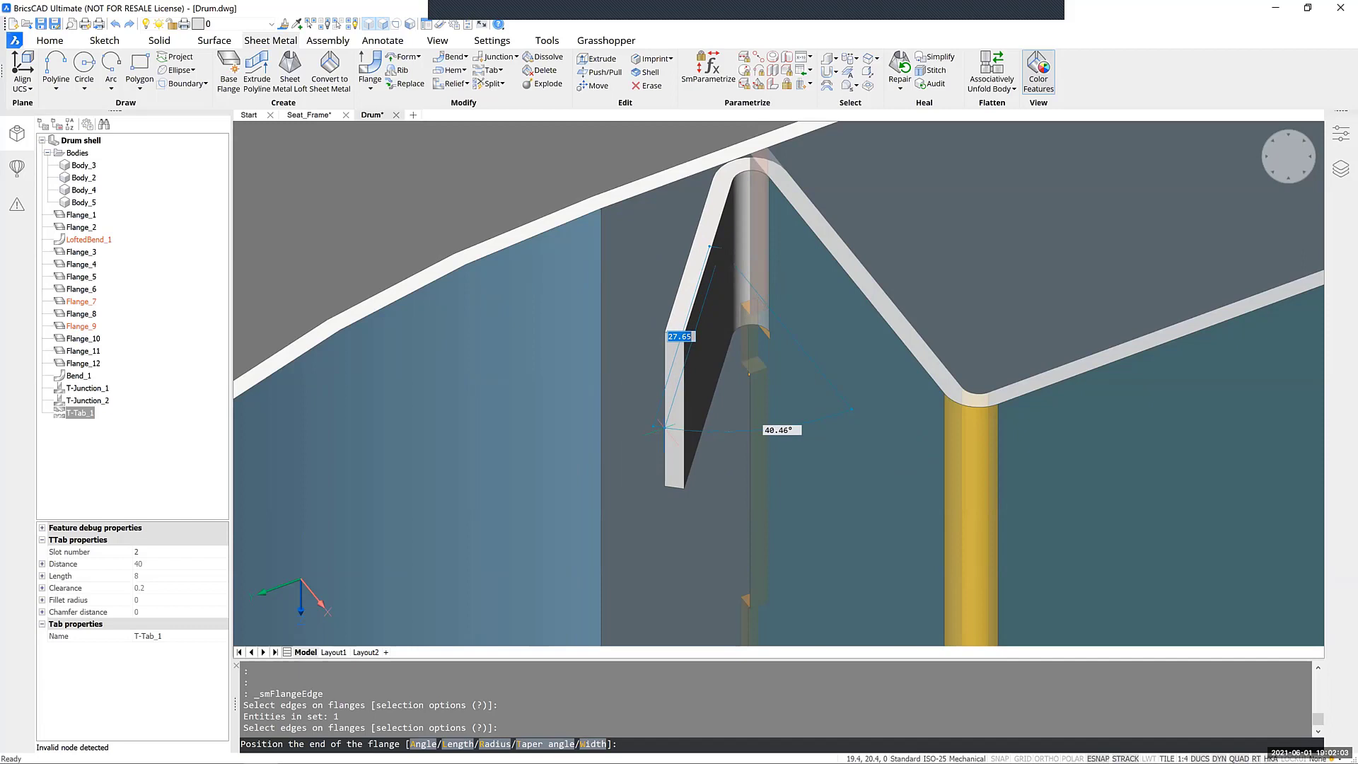
type("12")
key("Tab")
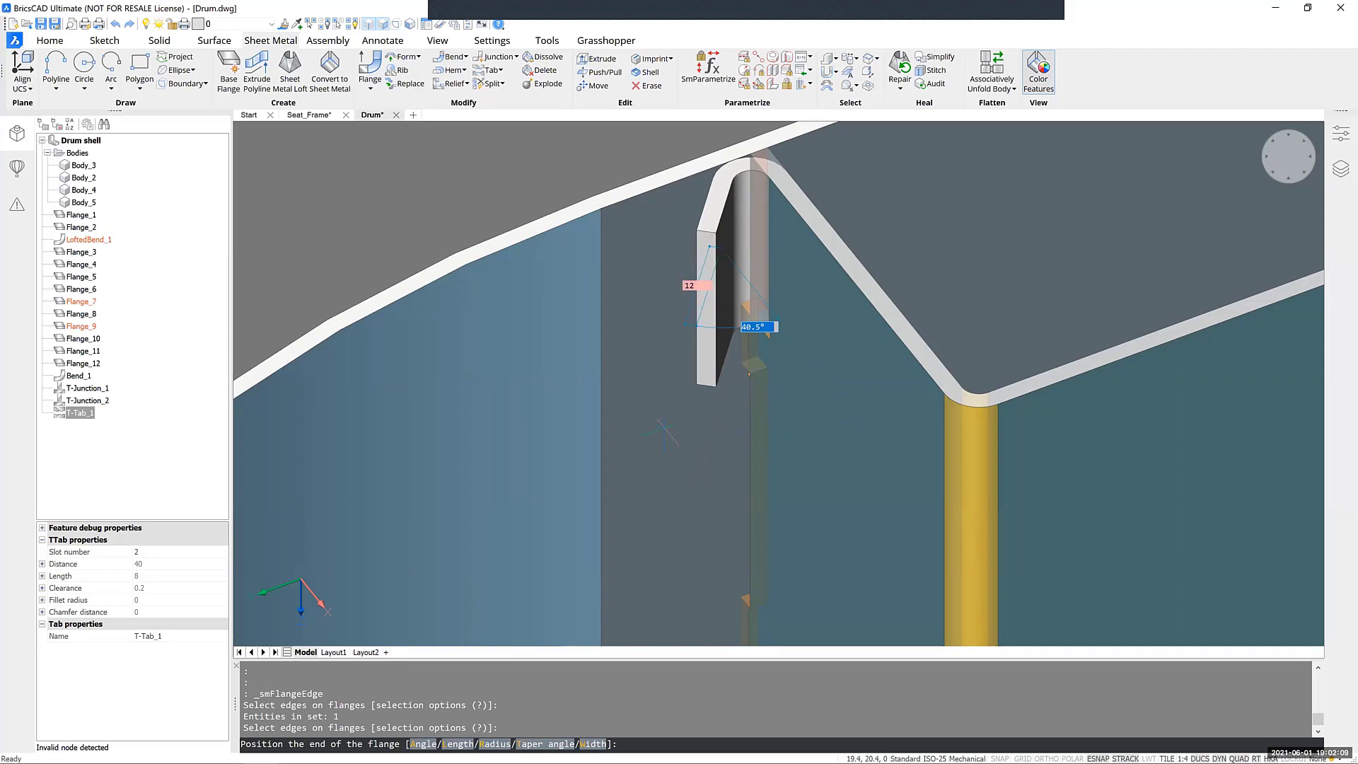
type("90")
key("Return")
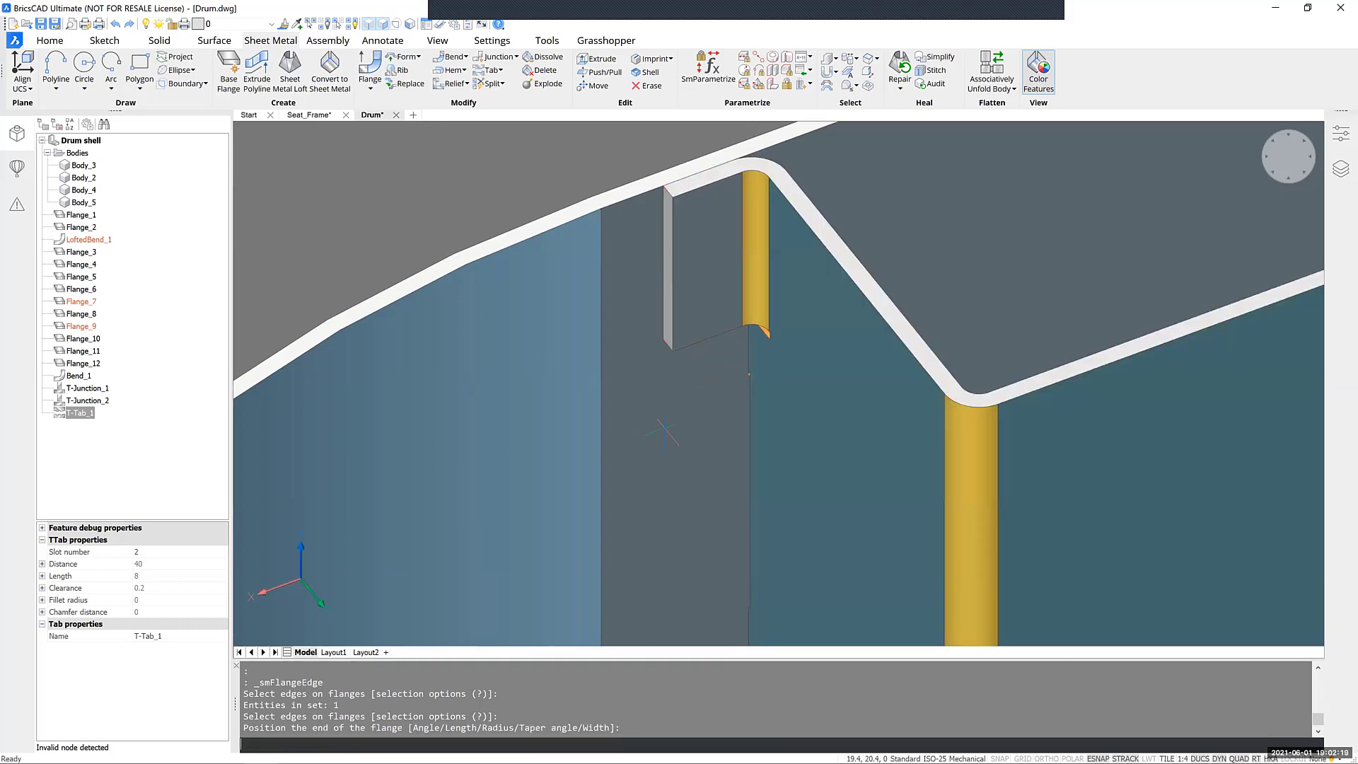
Step: Create an edge flange 12 mm long at 90° on the box flange's vertical edge segment below the lower tab
middle_click_drag(848, 319, 874, 304, "shift")
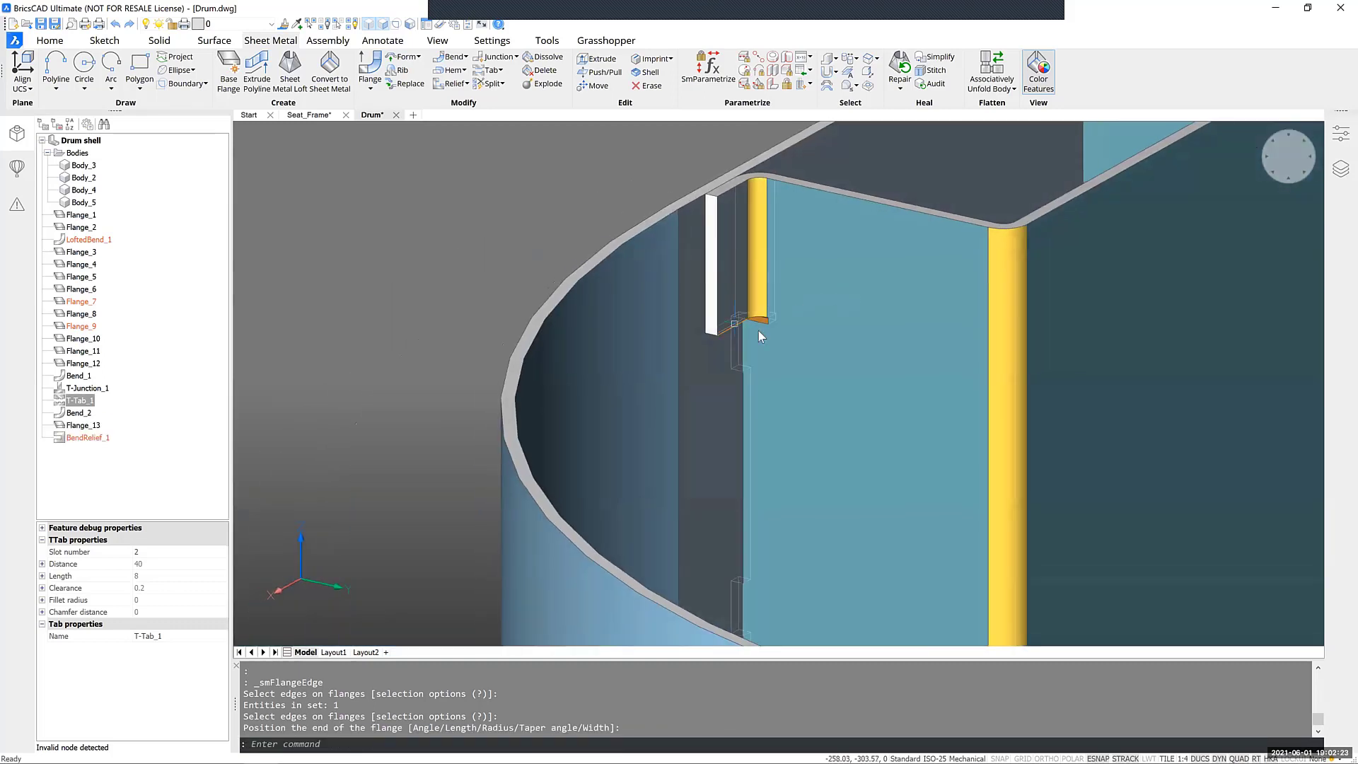
scroll(734, 398, "up", 2)
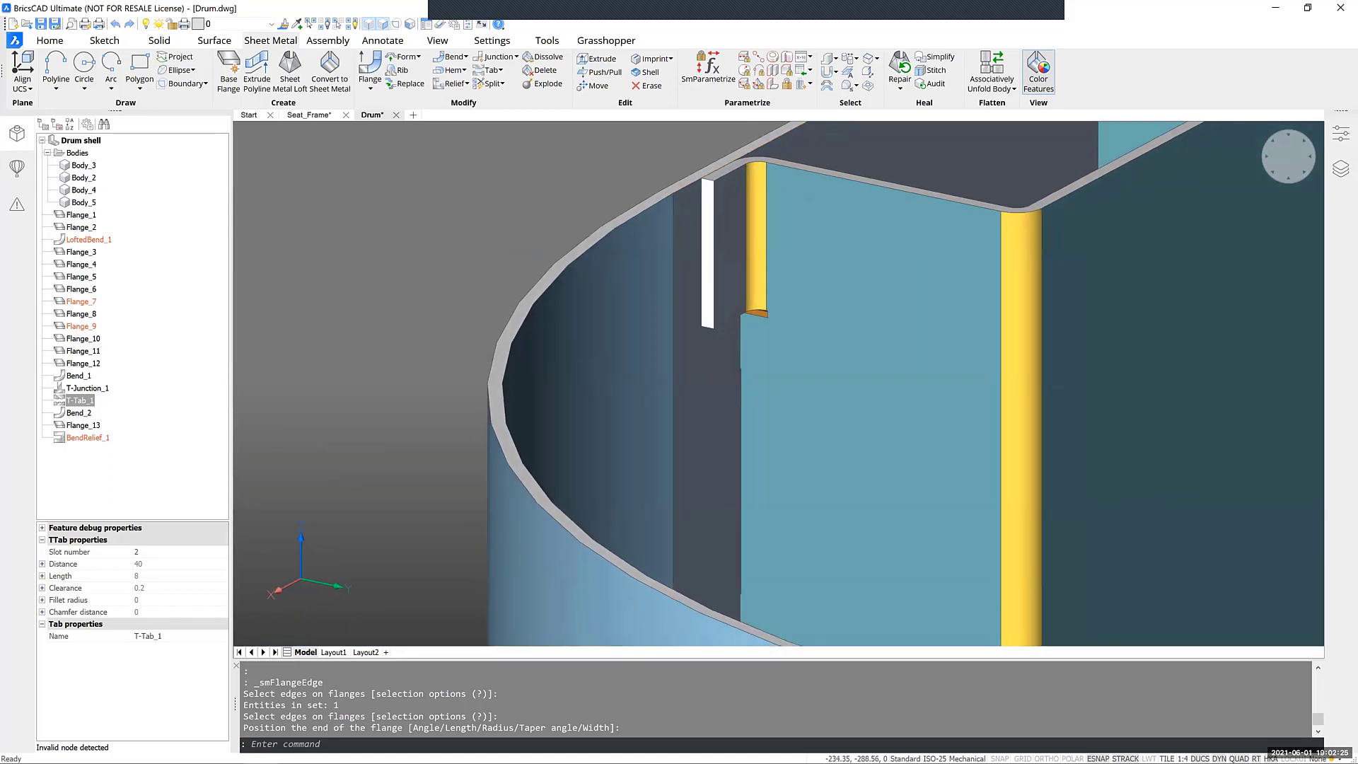
scroll(753, 263, "up", 5)
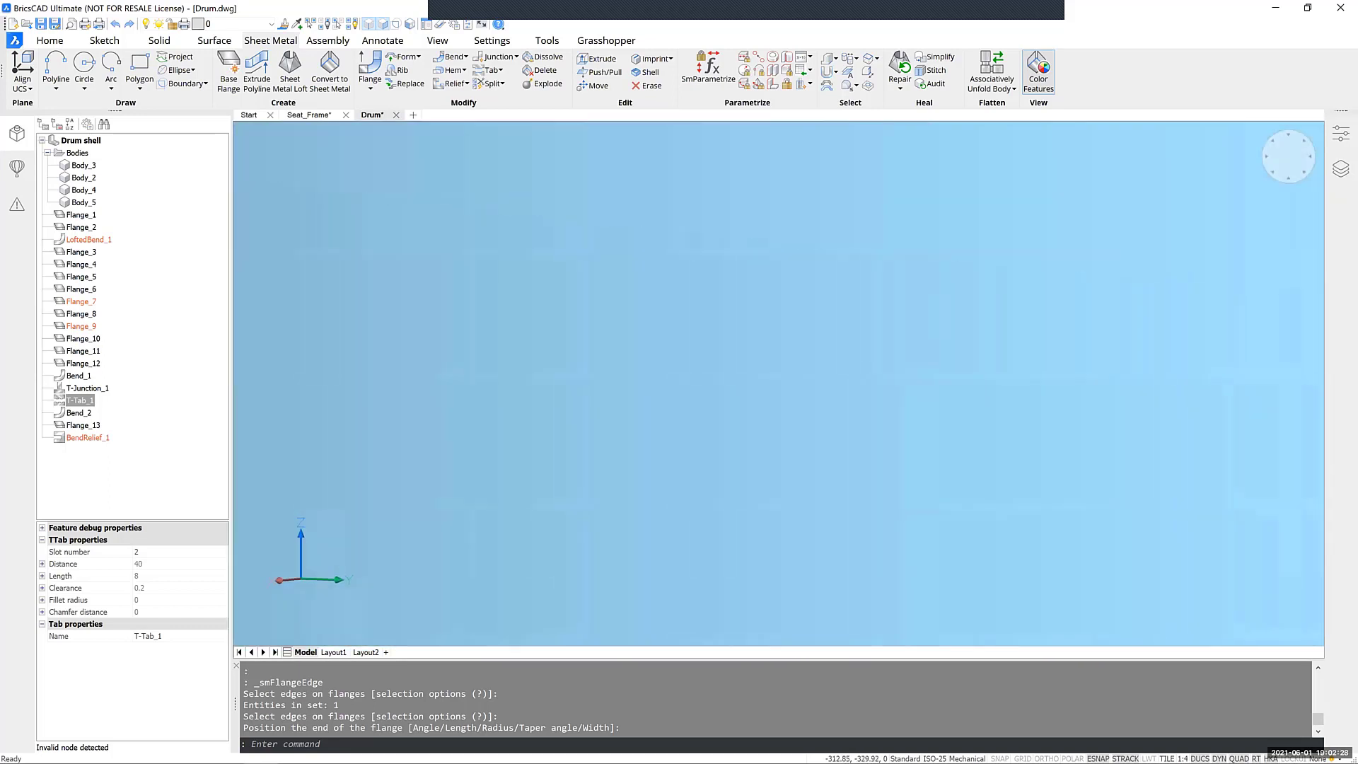
middle_click_drag(754, 263, 467, 433, "shift")
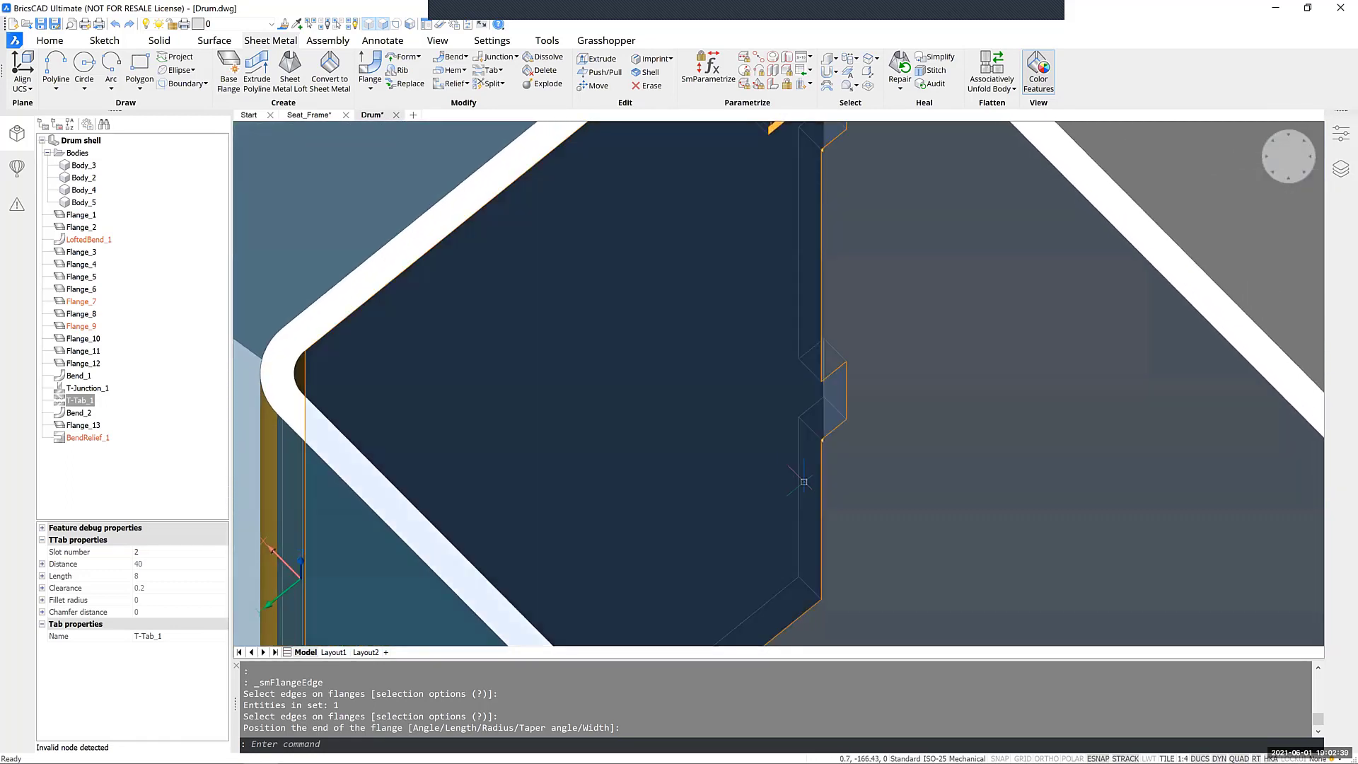
mouse_move(838, 491)
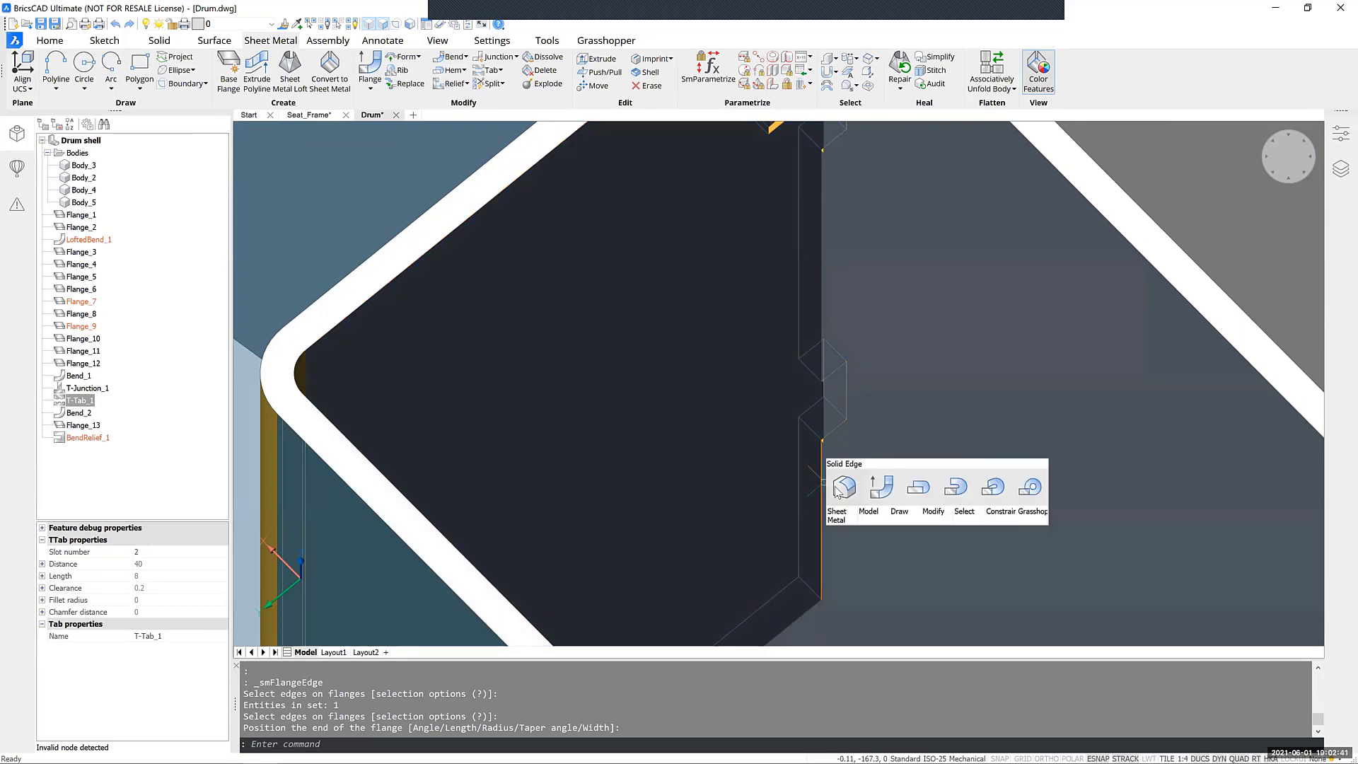
left_click(882, 498)
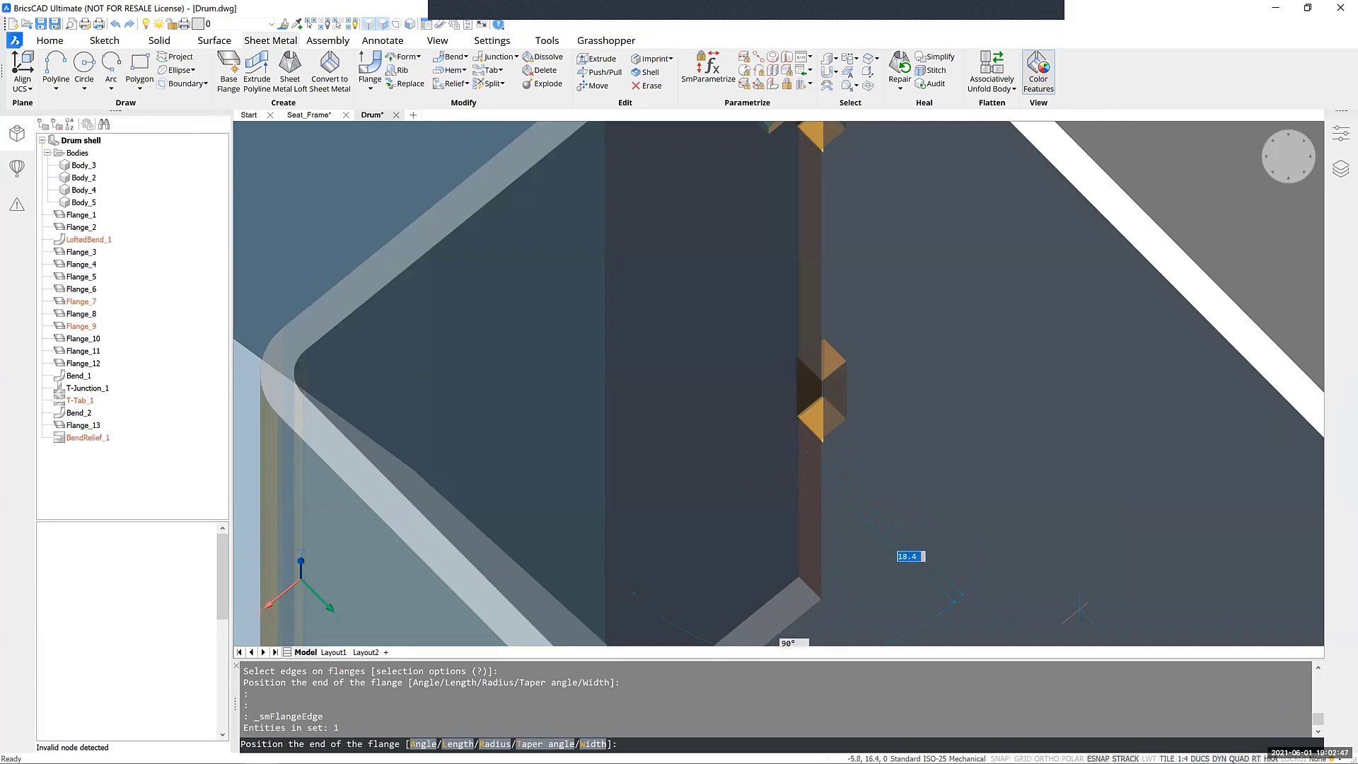
type("1")
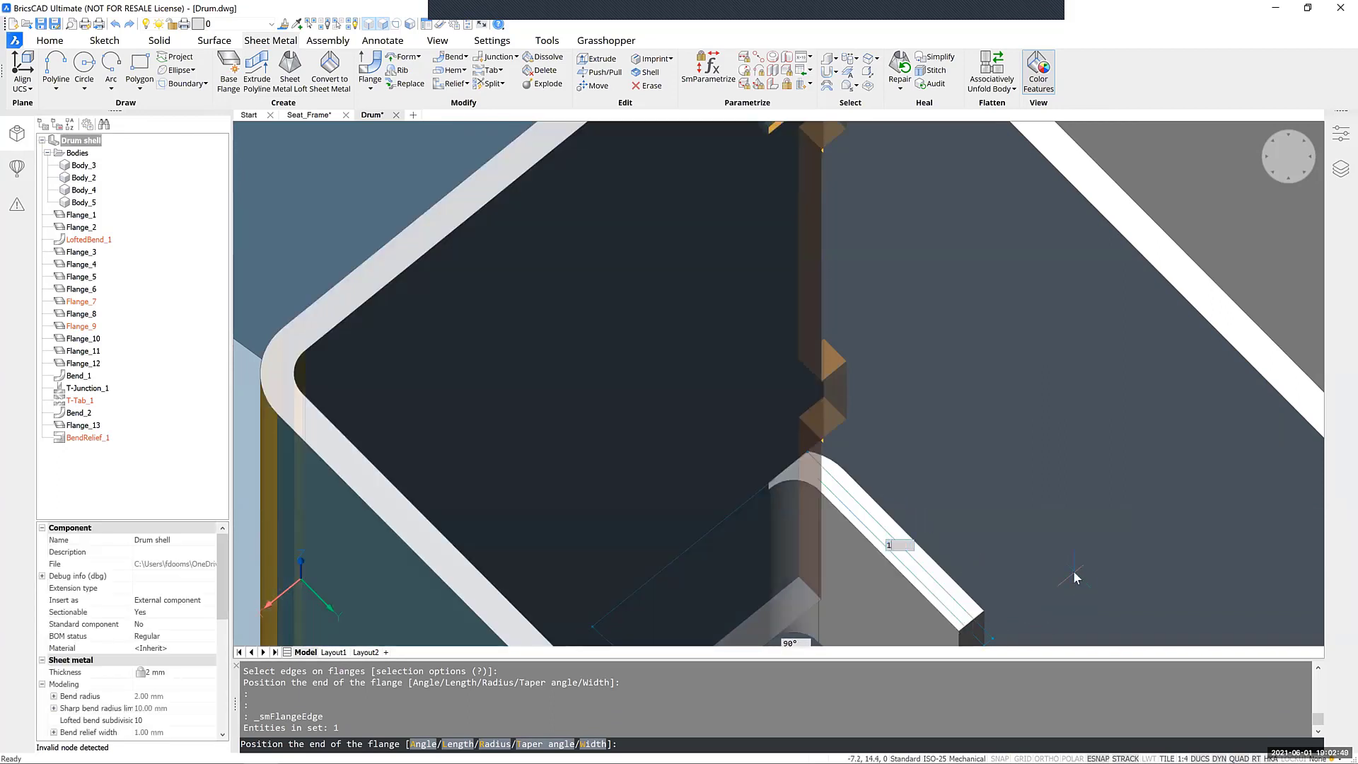
type("2")
key("Tab")
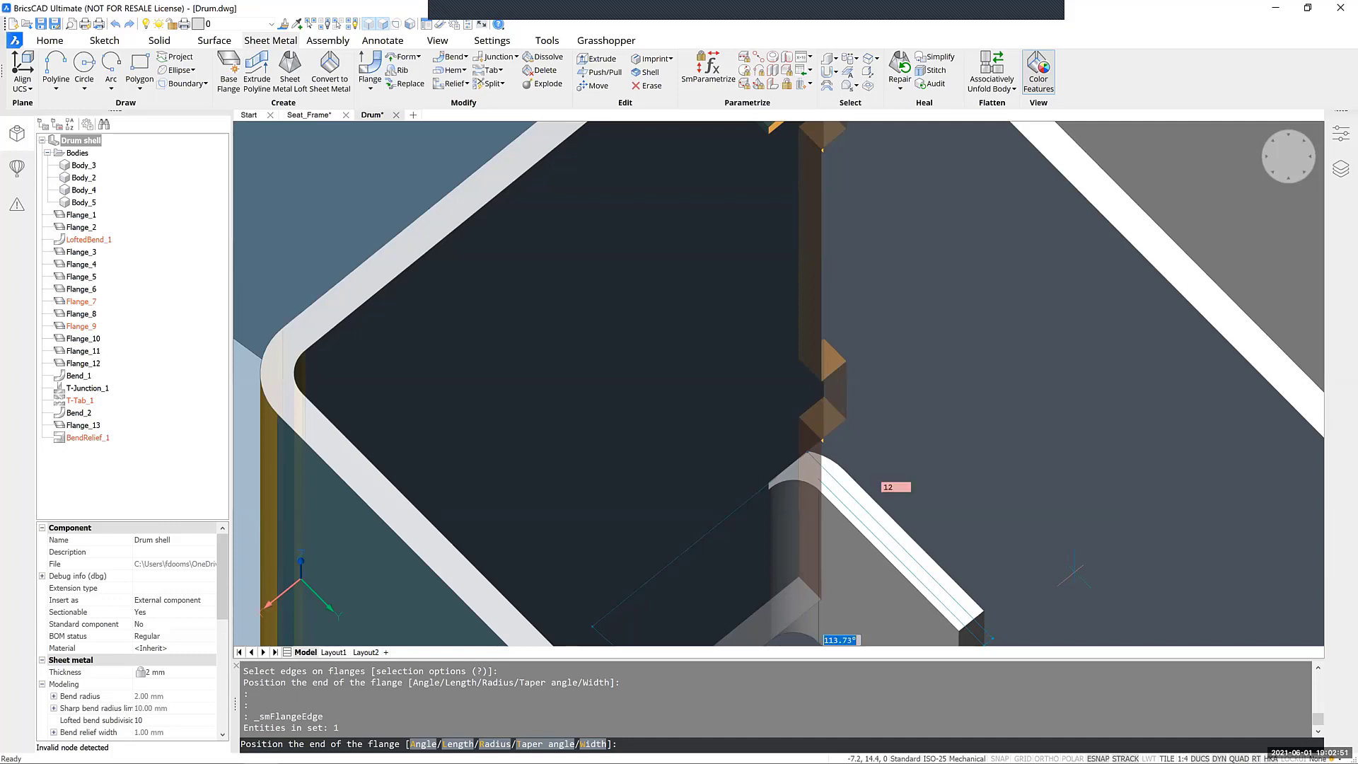
type("90")
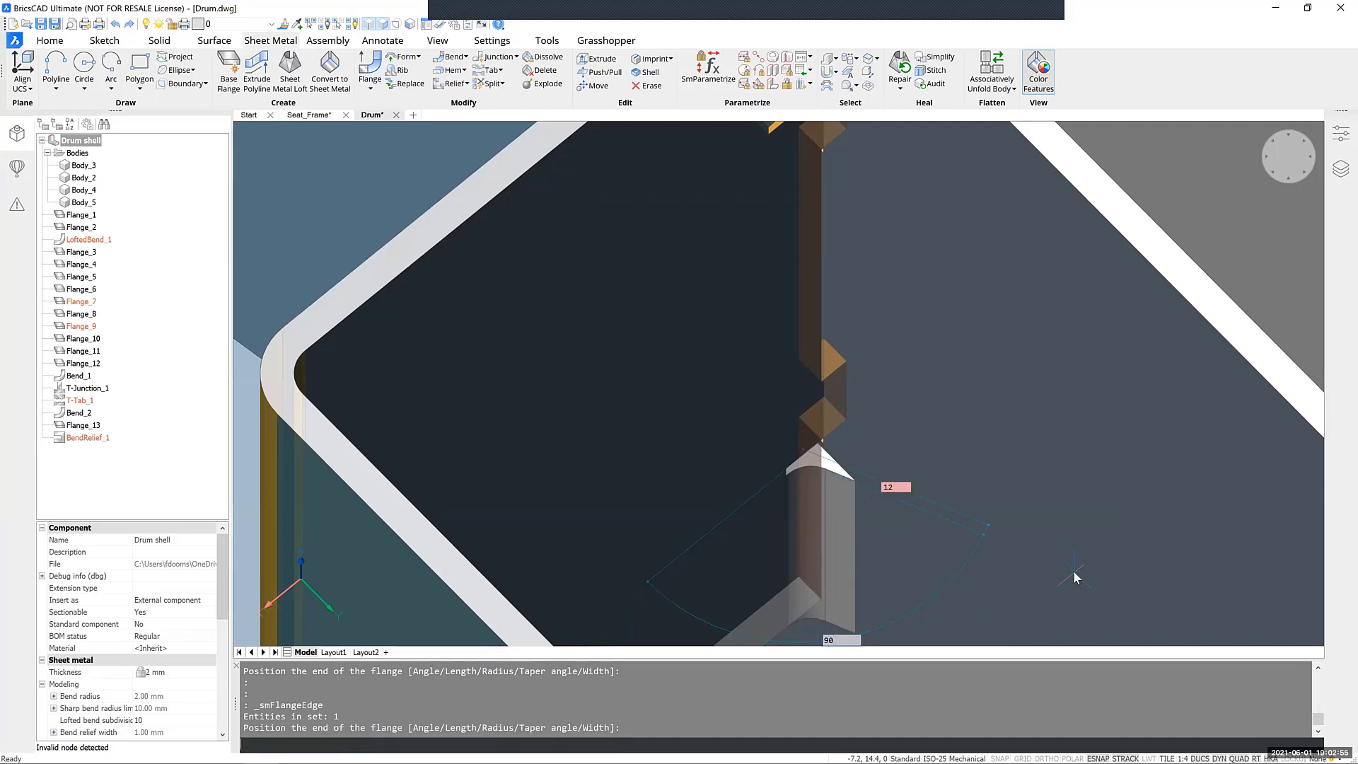
key("Return")
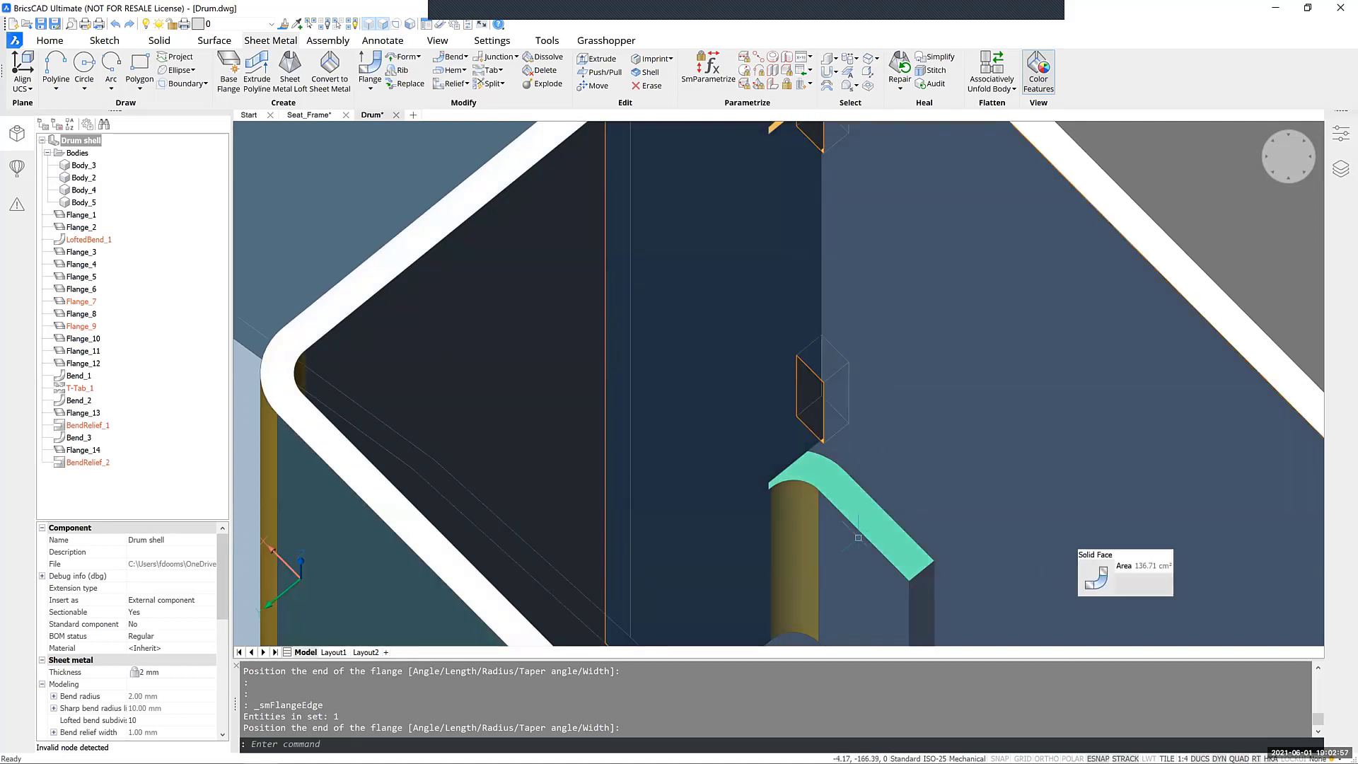
scroll(806, 496, "down", 3)
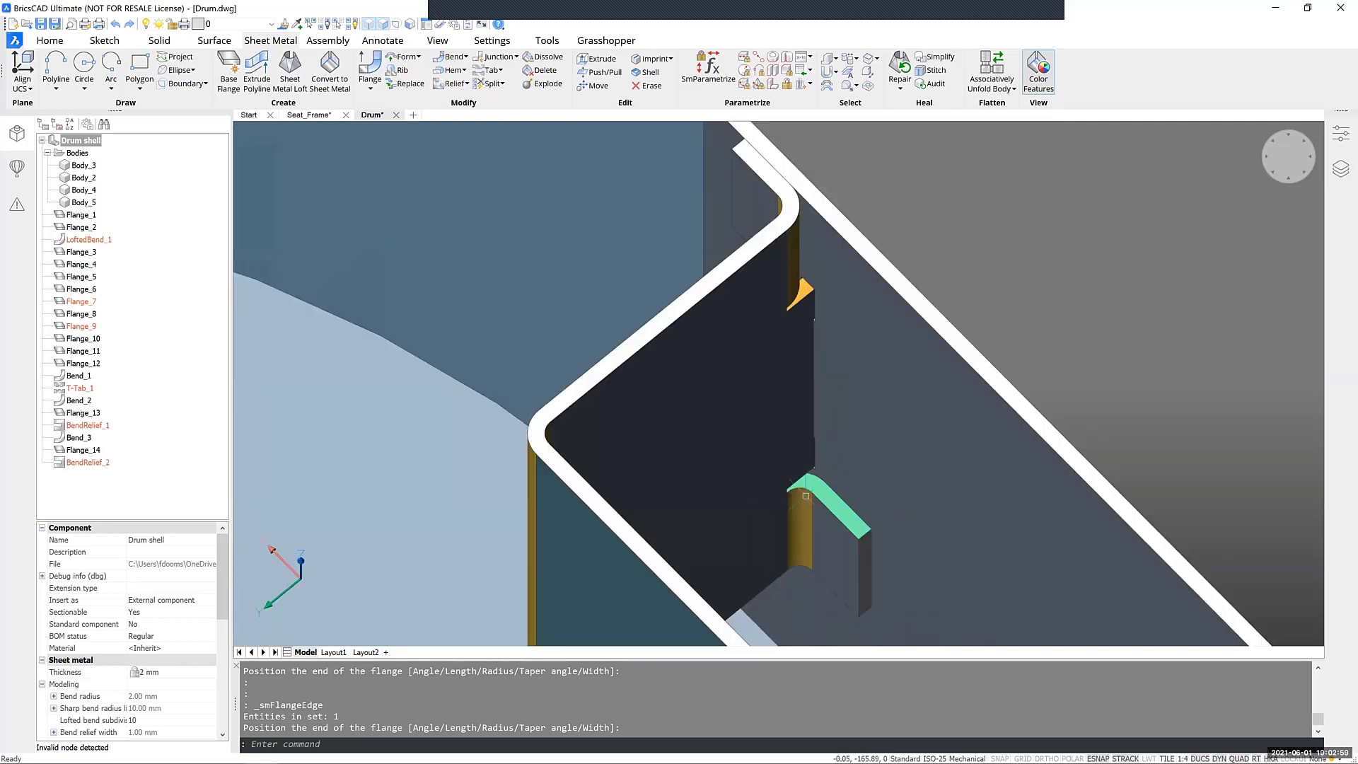
middle_click_drag(708, 382, 1021, 382, "shift")
middle_click_drag(272, 362, 286, 364, "shift")
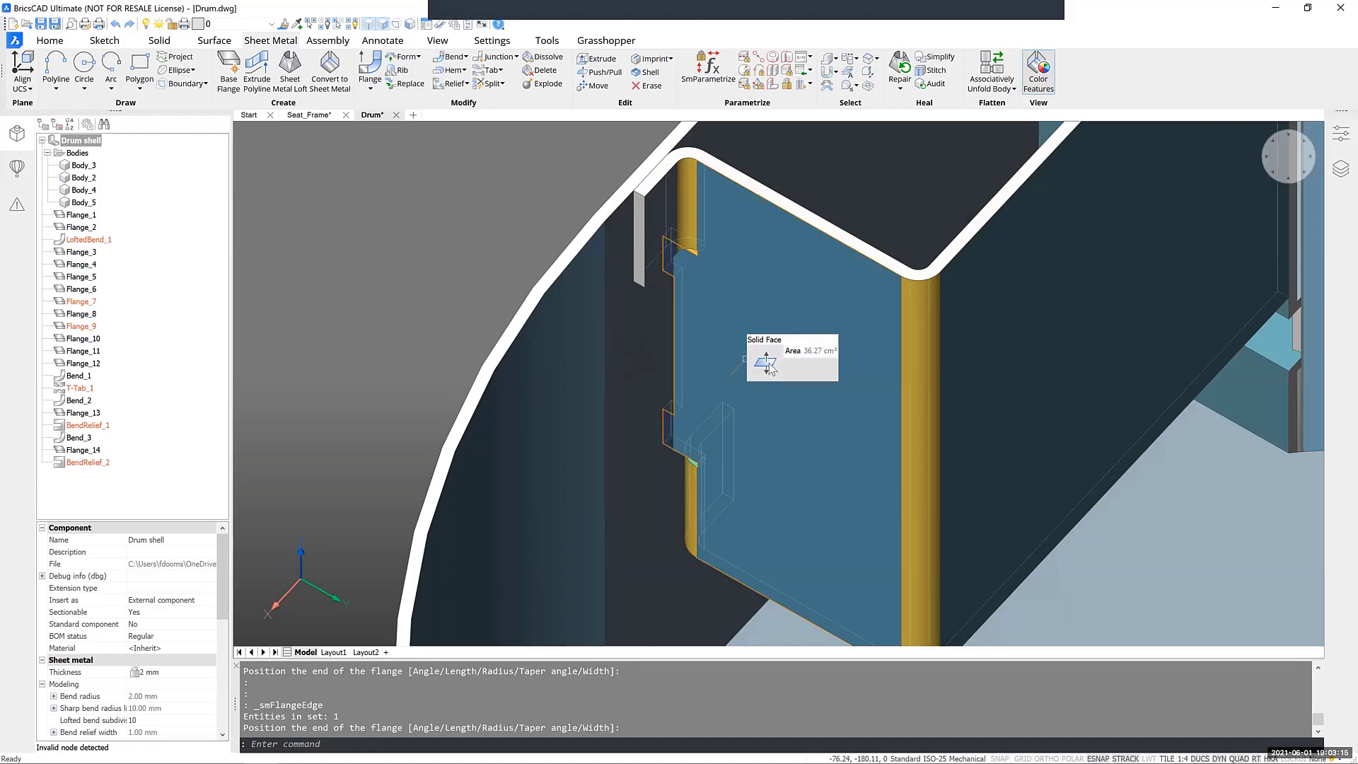
left_click(769, 365)
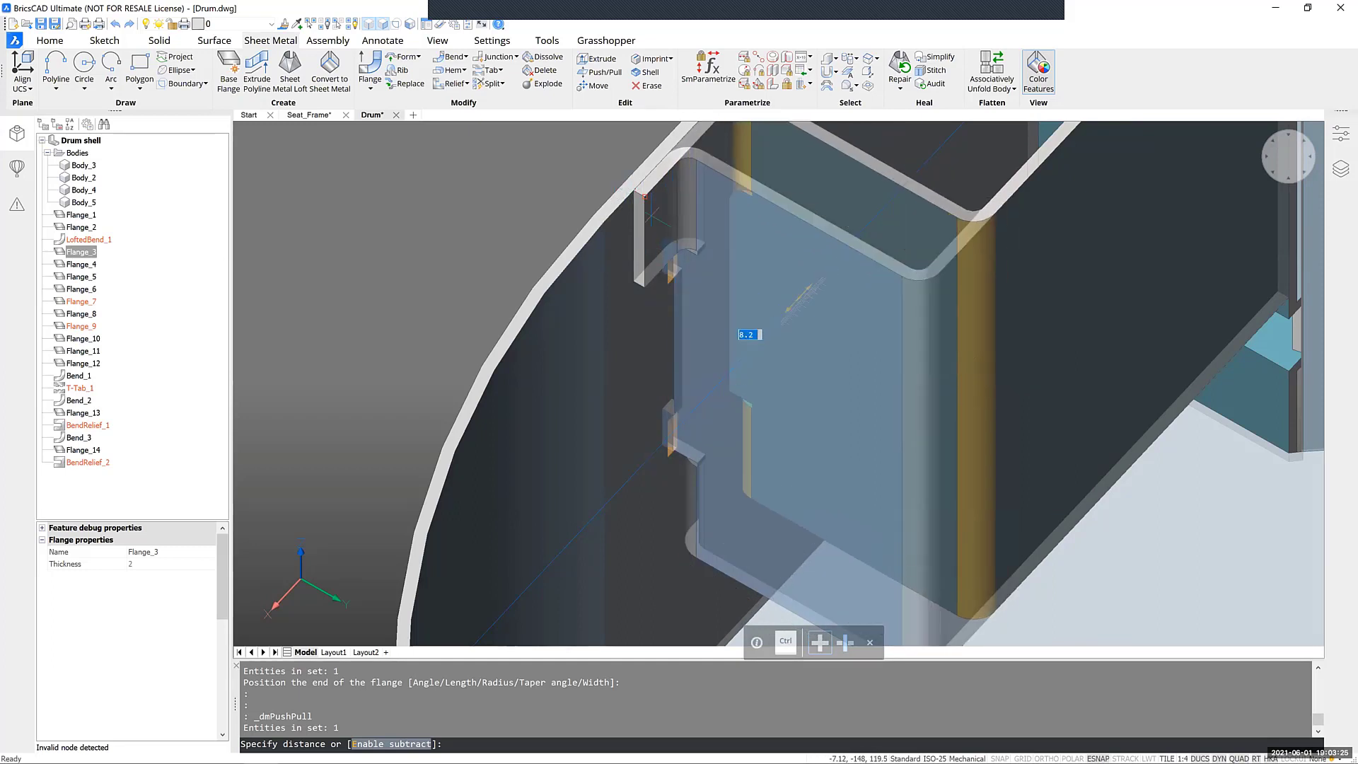
key("Escape")
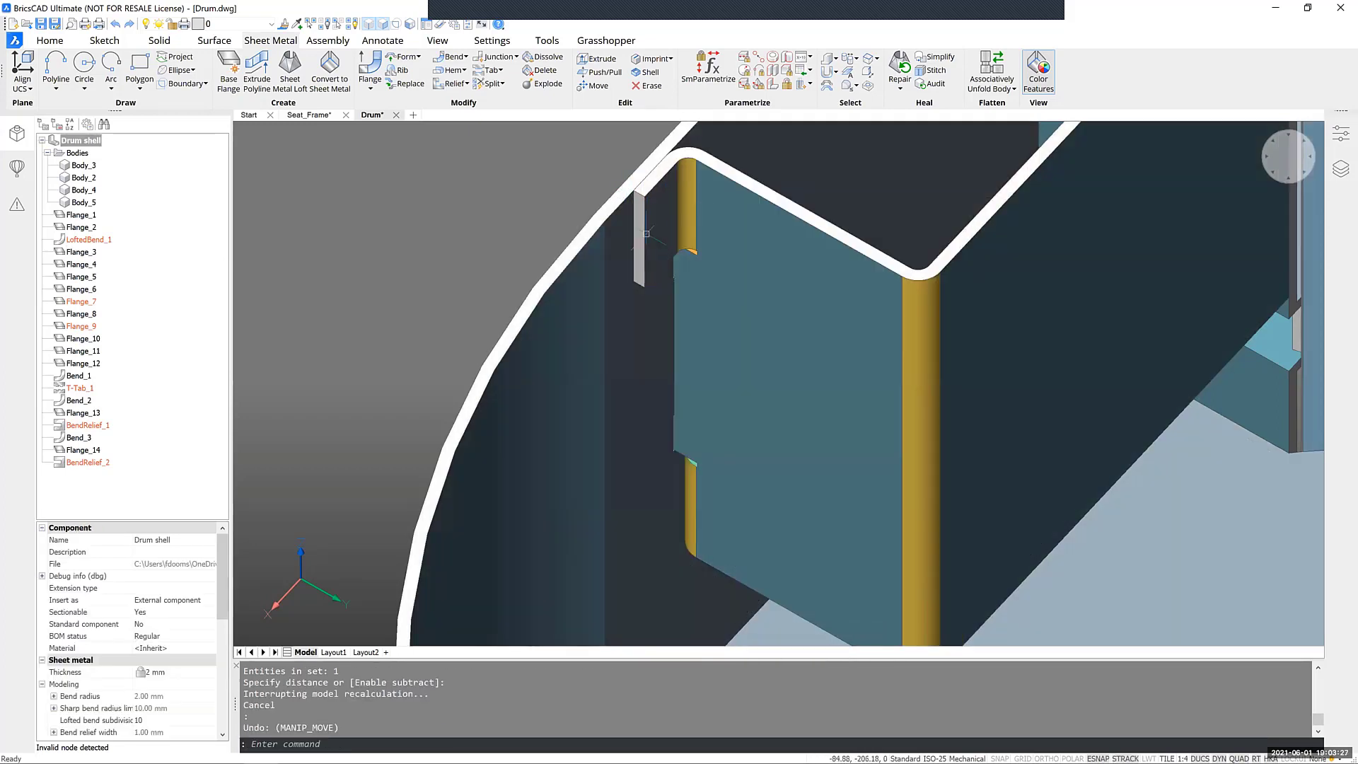
Step: Add a 10 mm distance constraint between the tabbed box flange face and the end face of the upper edge flange
middle_click_drag(680, 297, 618, 395)
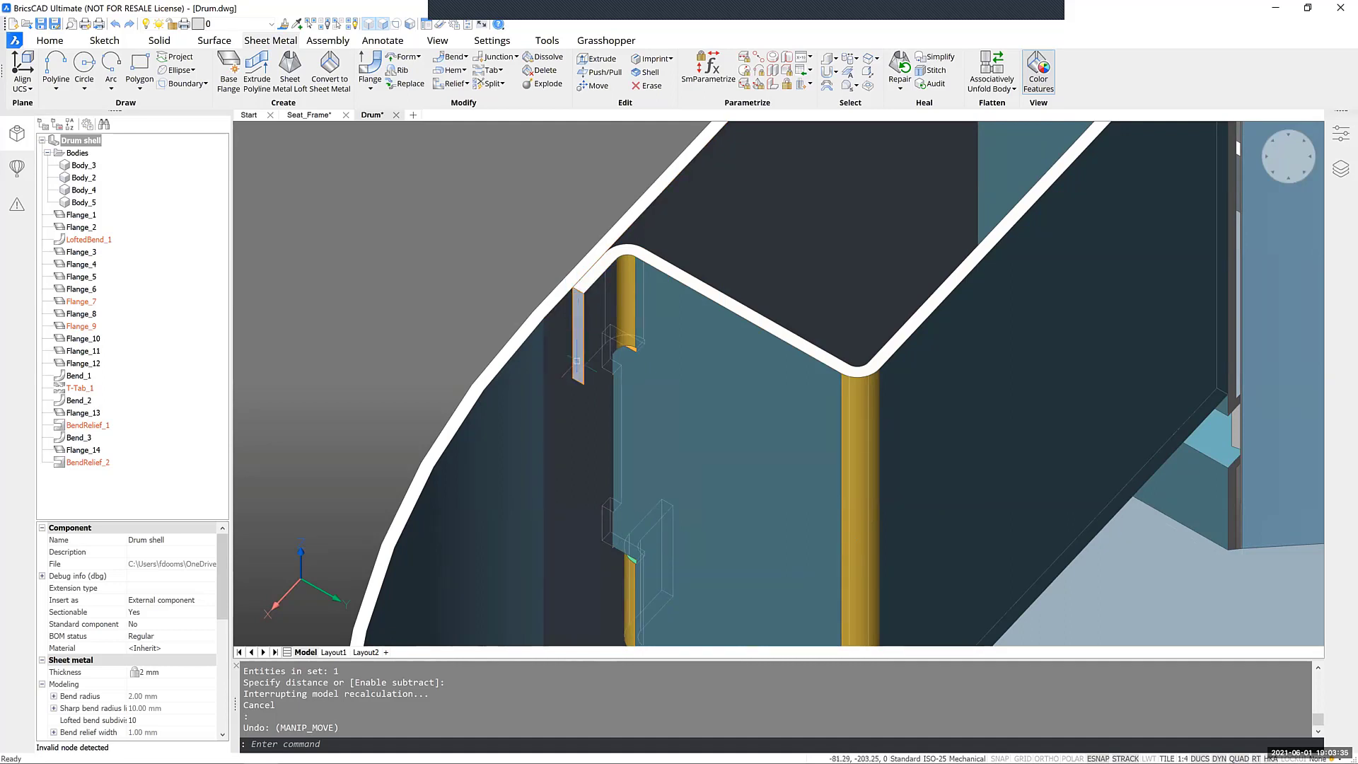
key("Escape")
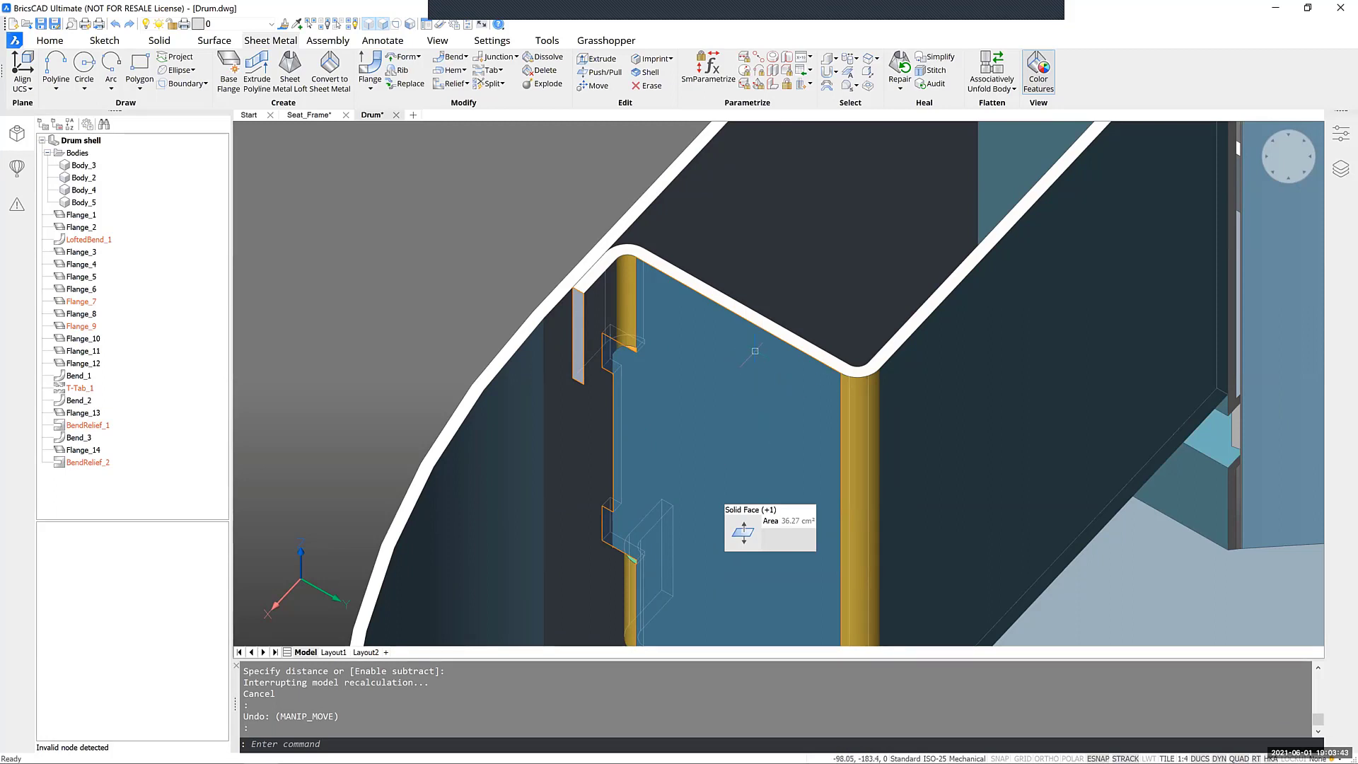
left_click(578, 343)
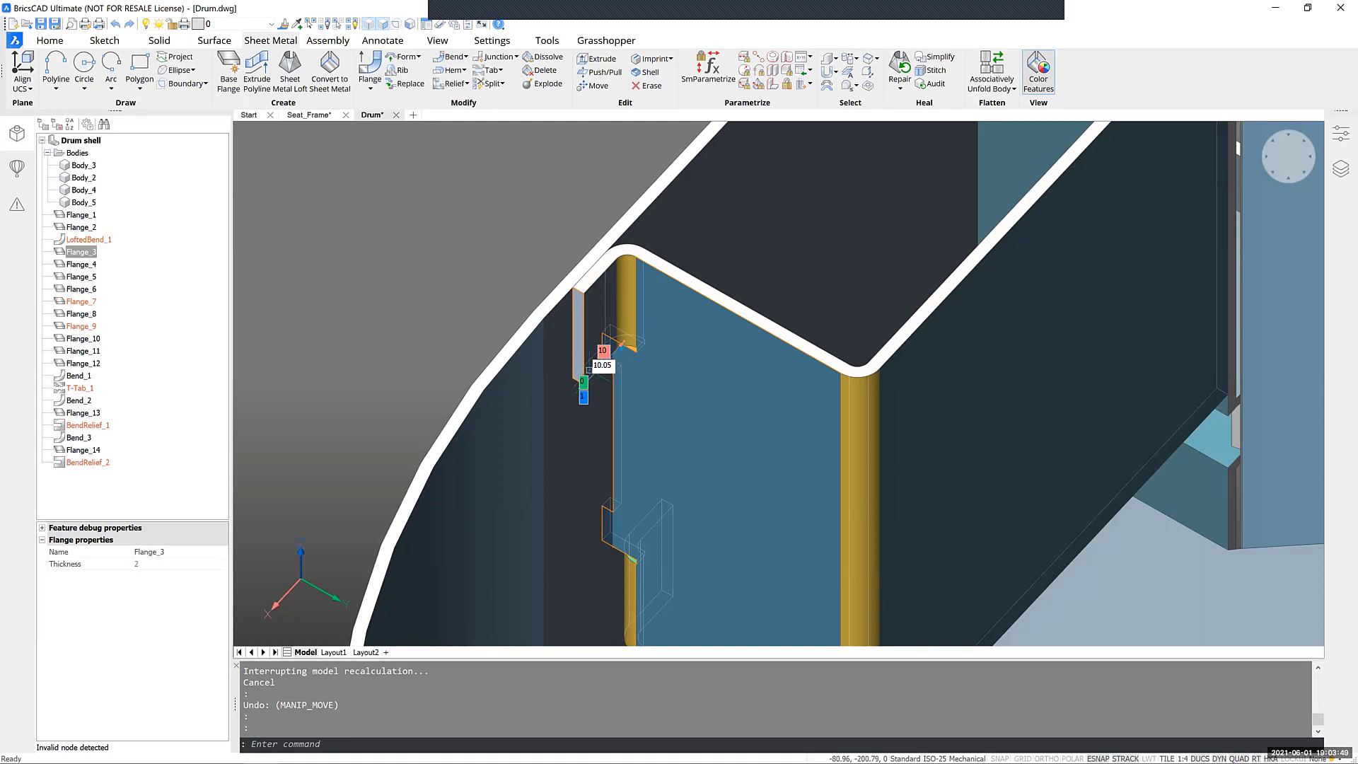
mouse_move(760, 445)
left_click(744, 60)
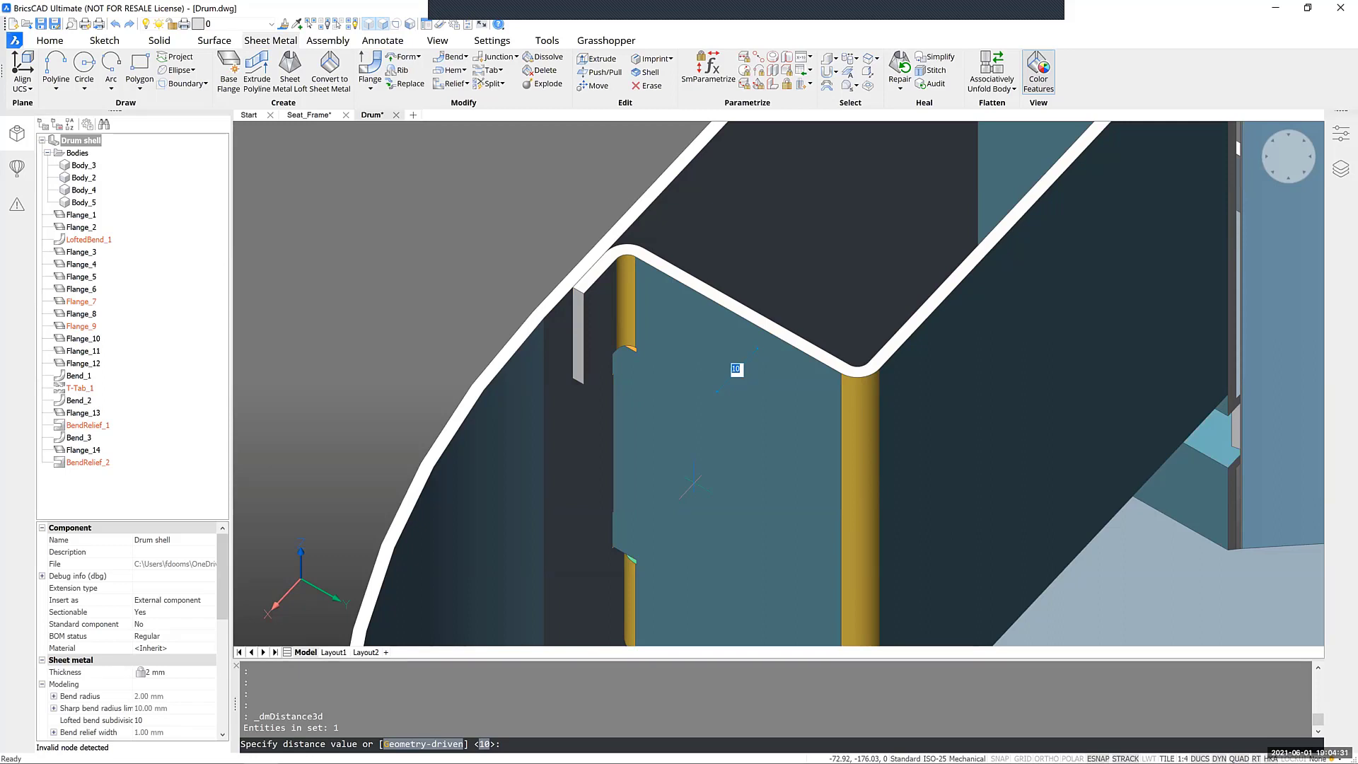
key("Return")
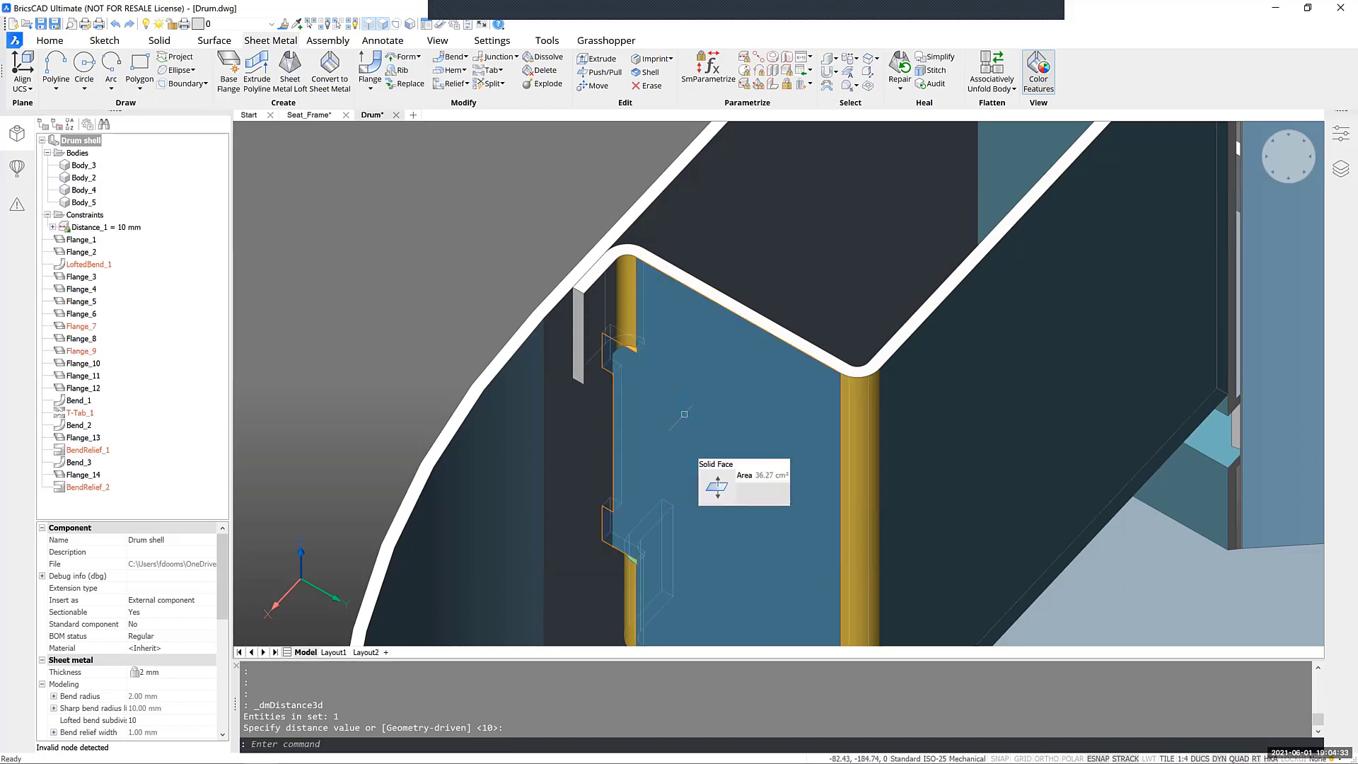
Step: Add a 10 mm distance constraint between the tabbed box flange face and the end face of the lower edge flange
middle_click_drag(692, 405, 332, 473, "shift")
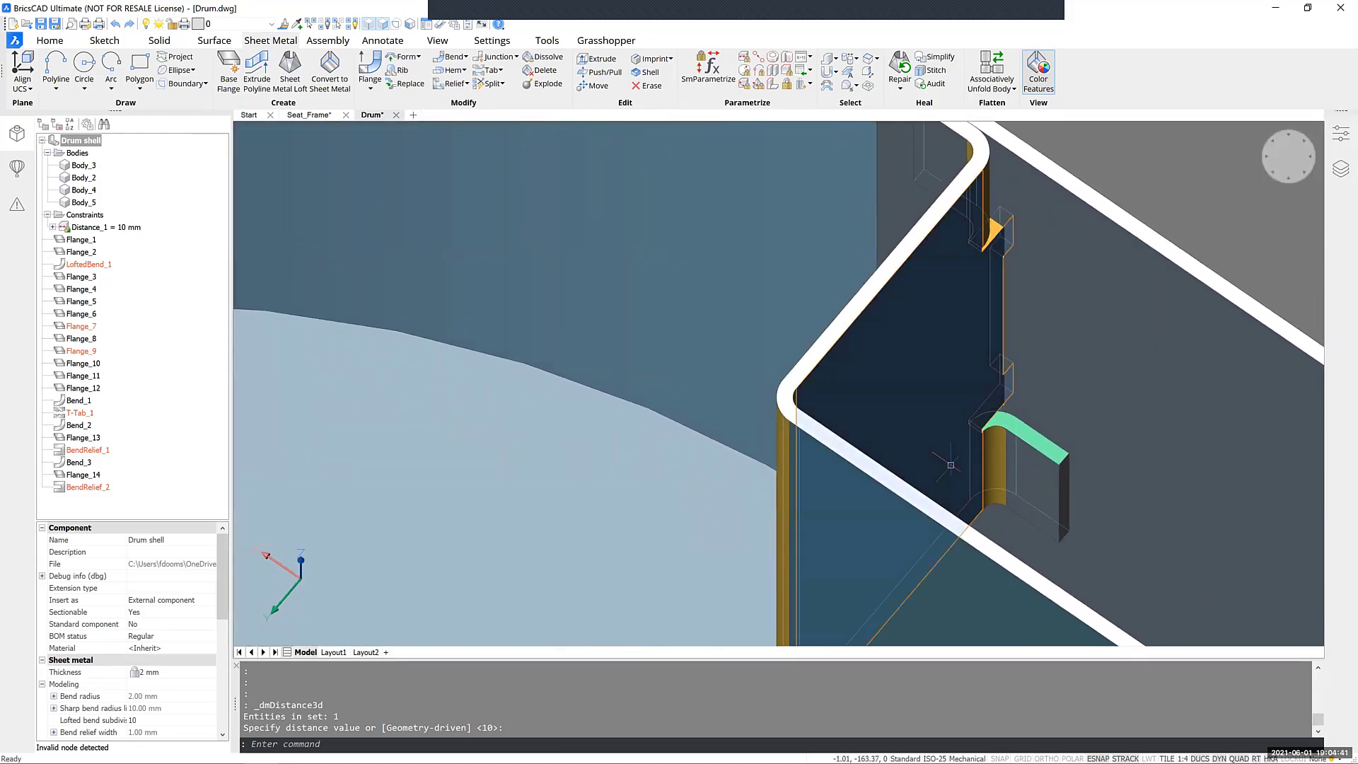
left_click(1065, 508)
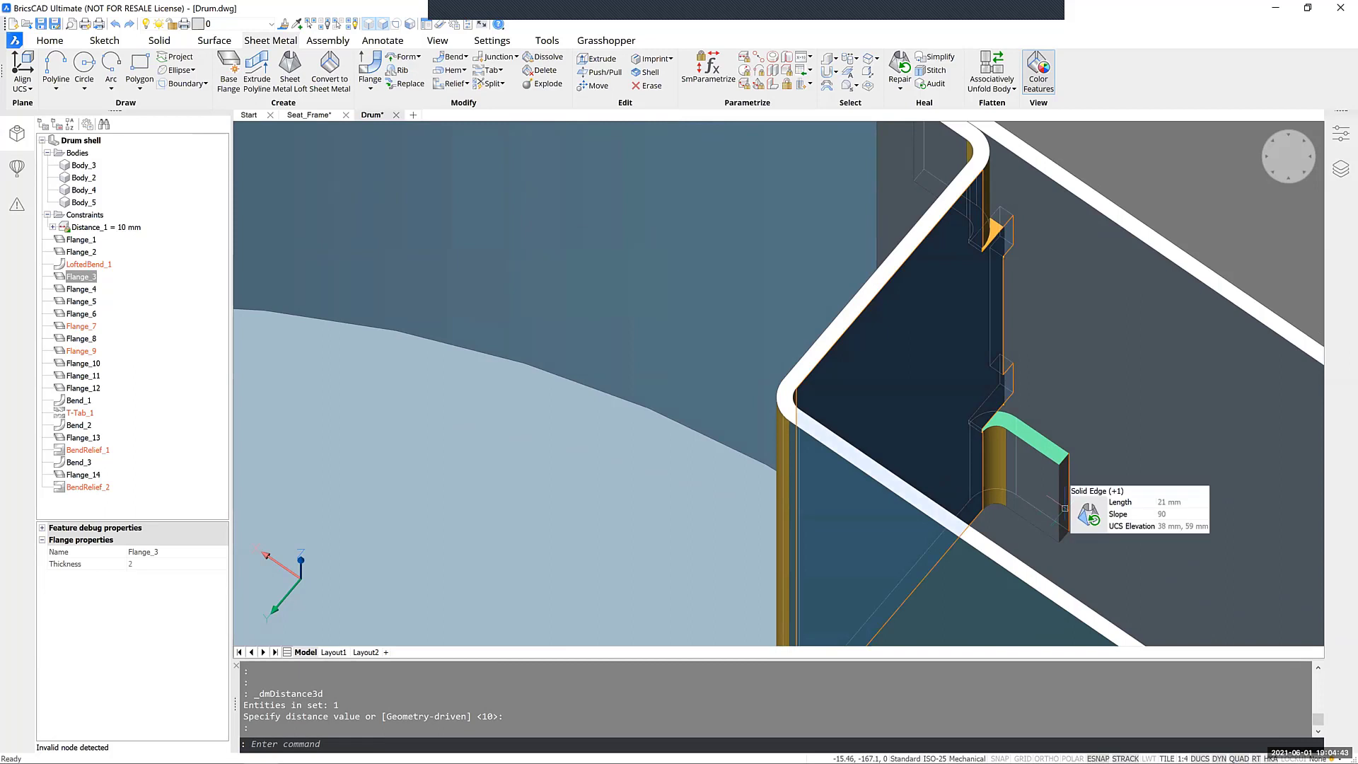
left_click(1062, 508)
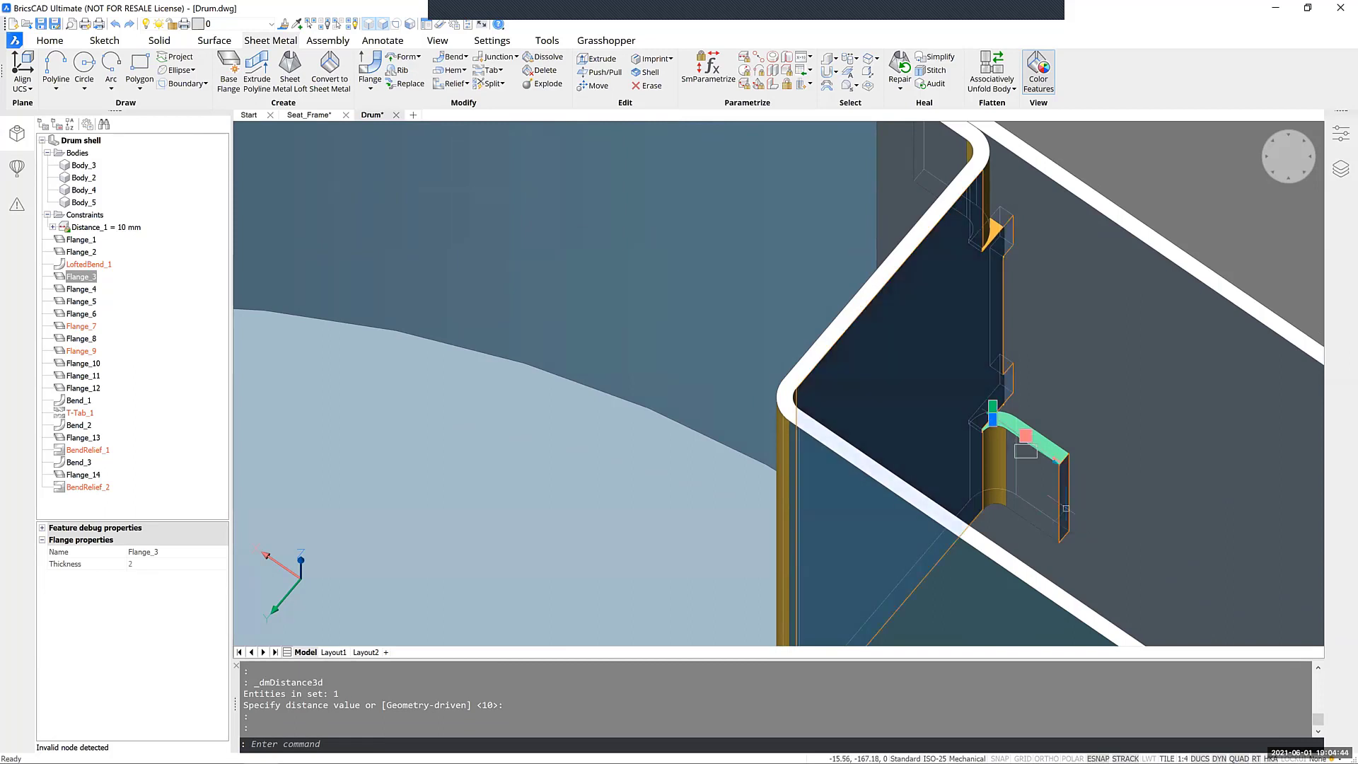
left_click(744, 59)
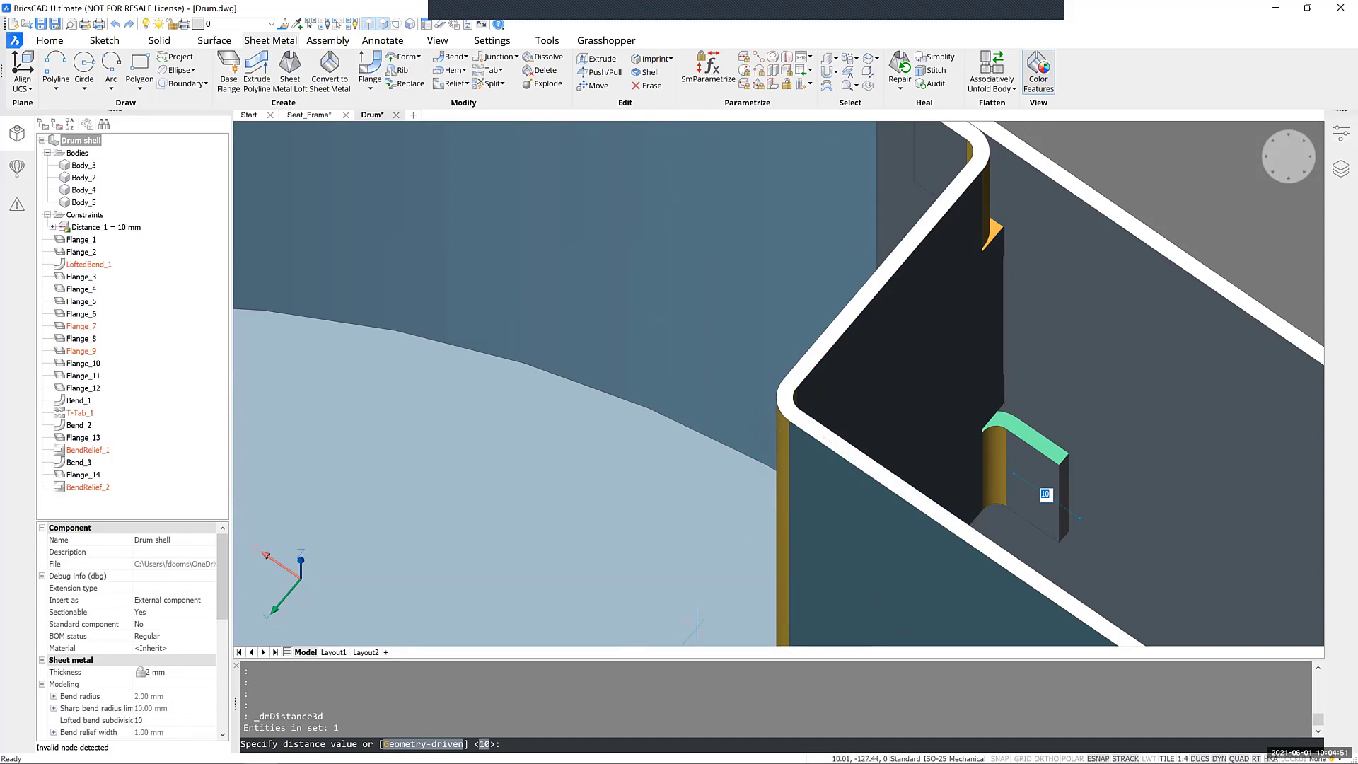
key("Return")
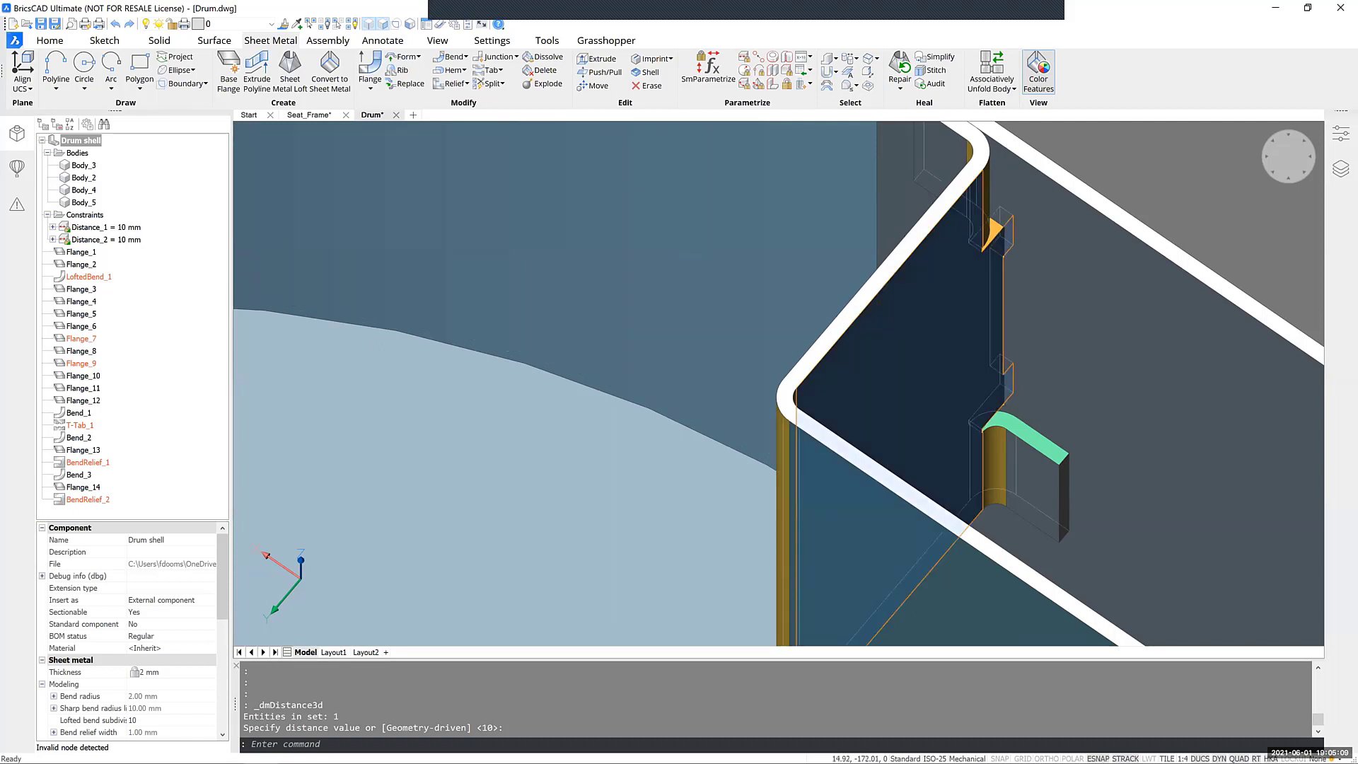
Step: Fix the flat slotted outer face of the drum shell with a 3D Fix constraint and inspect that constraint's properties
middle_click_drag(1001, 379, 1321, 361, "shift")
middle_click_drag(640, 357, 685, 398, "shift")
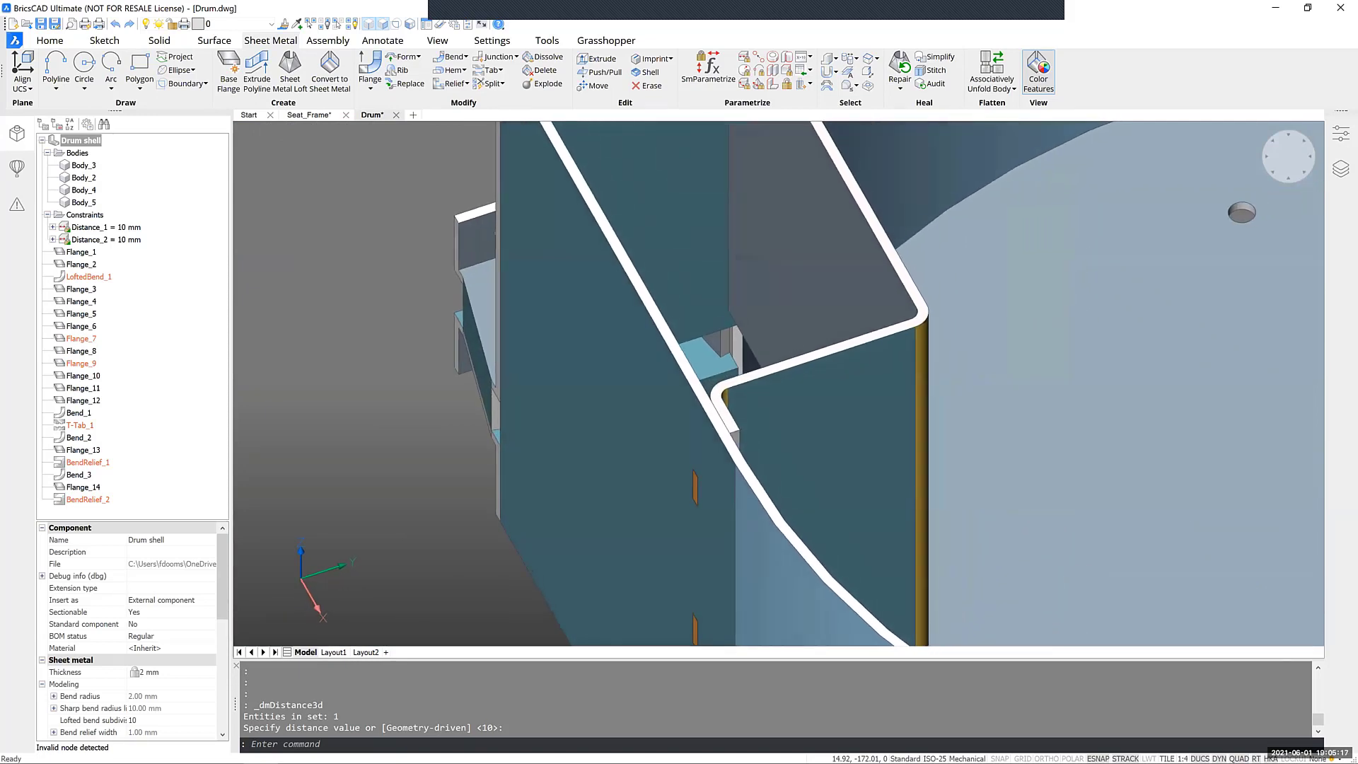
mouse_move(683, 399)
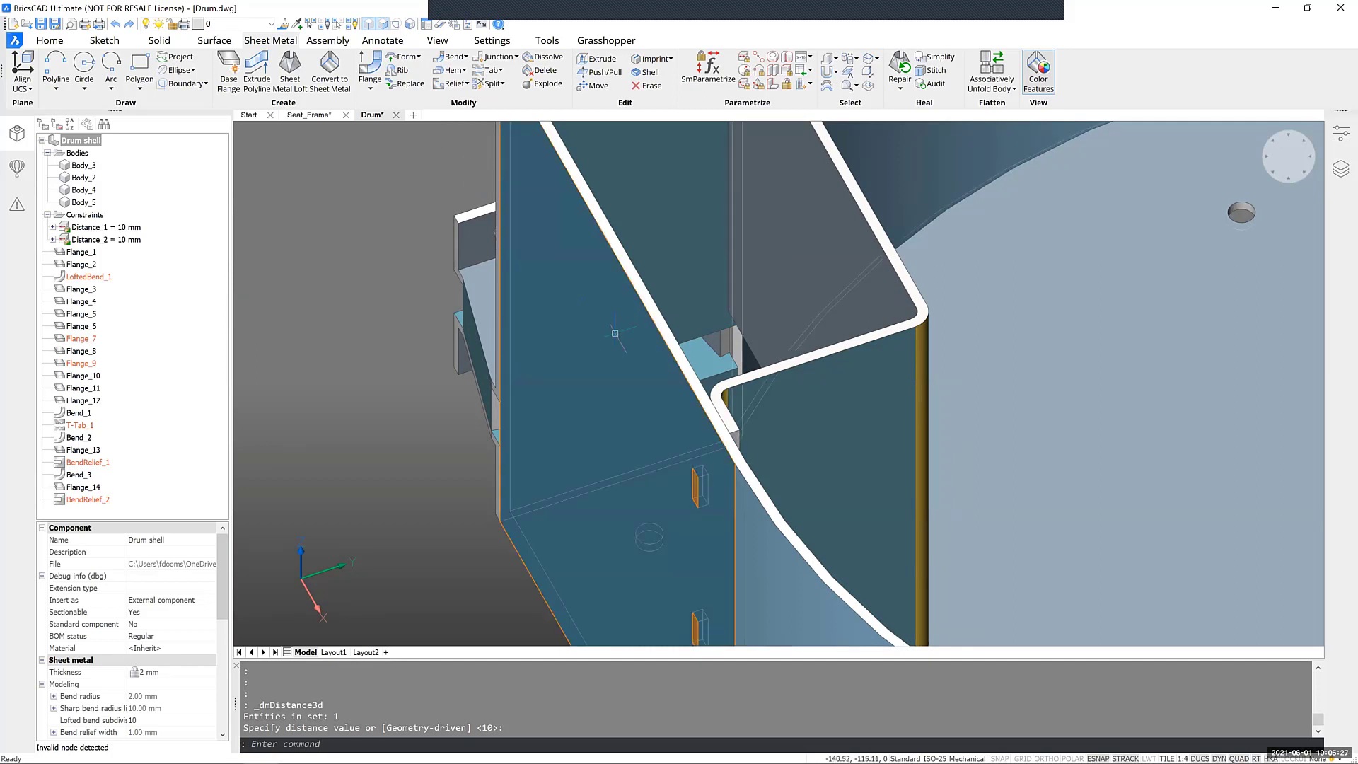
mouse_move(610, 348)
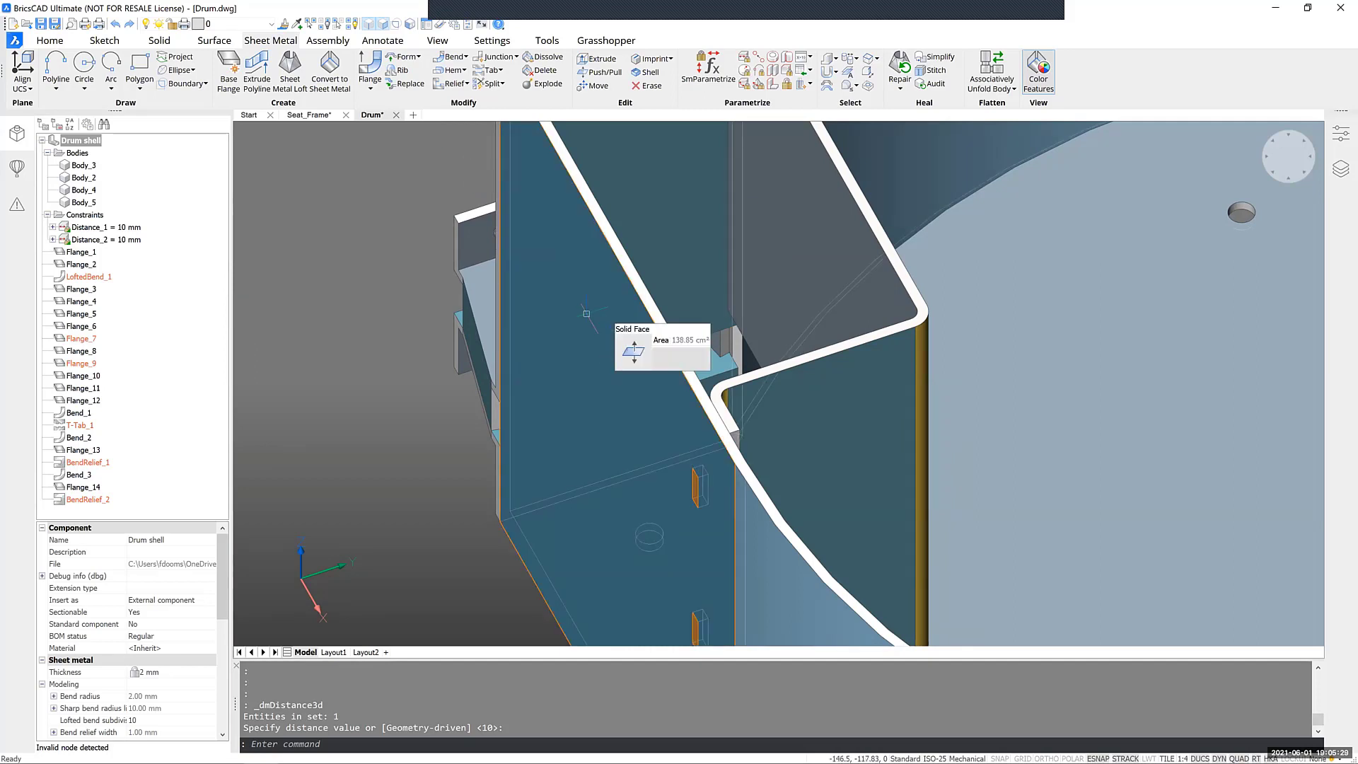
left_click(645, 449)
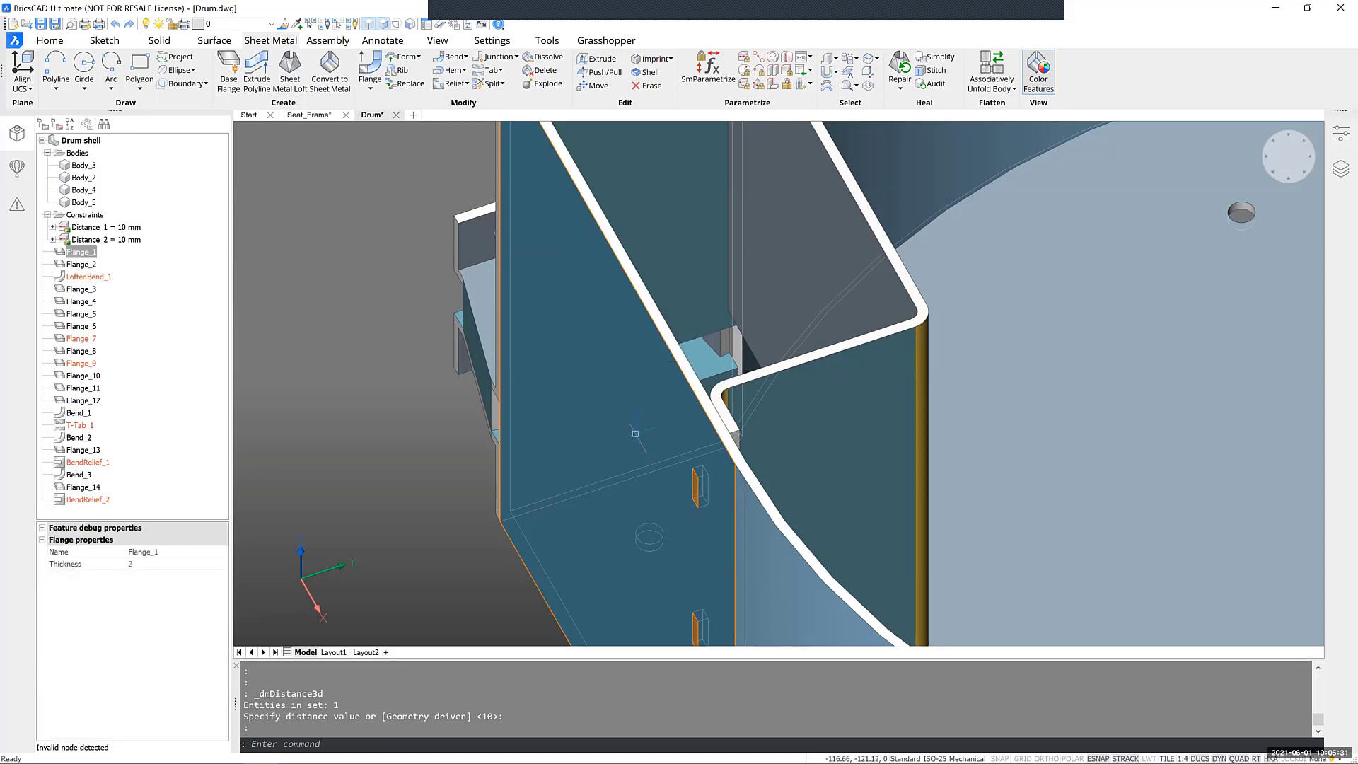
left_click(787, 85)
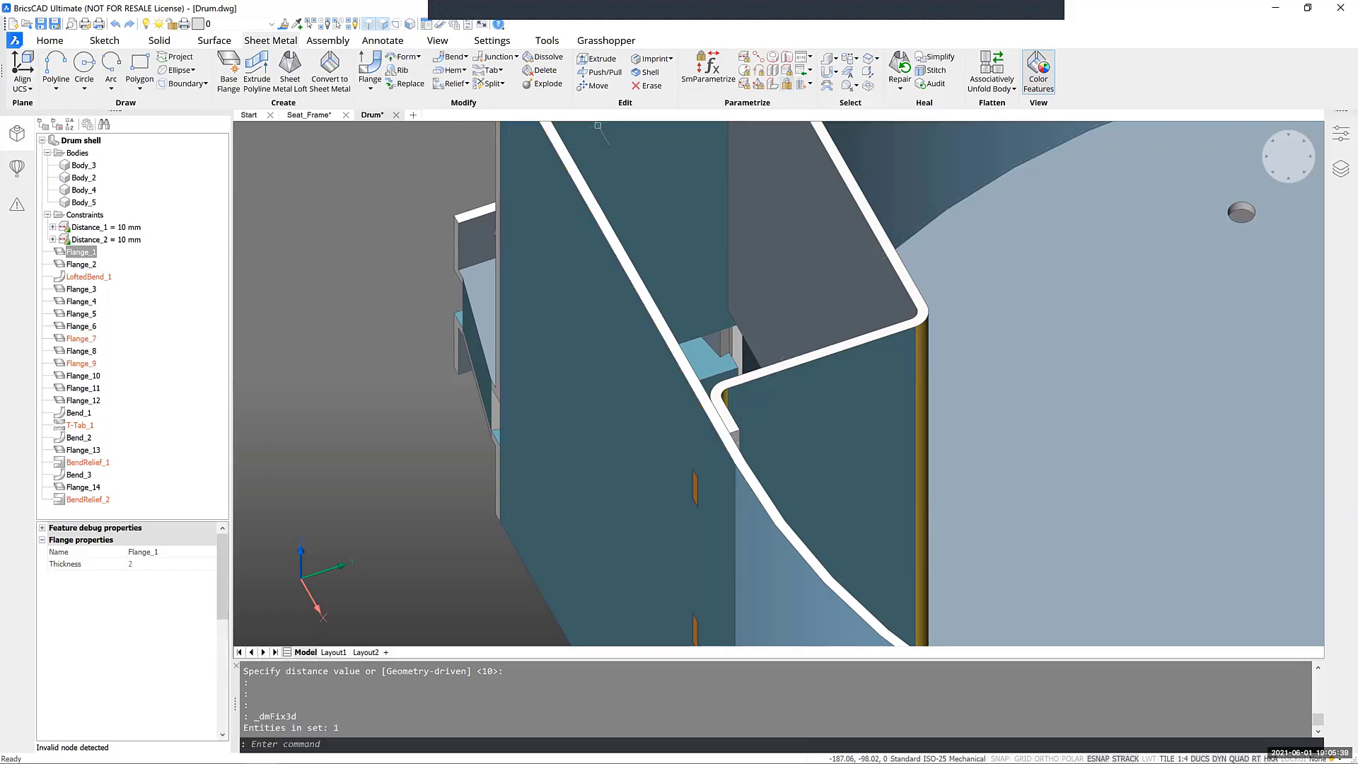
left_click(83, 252)
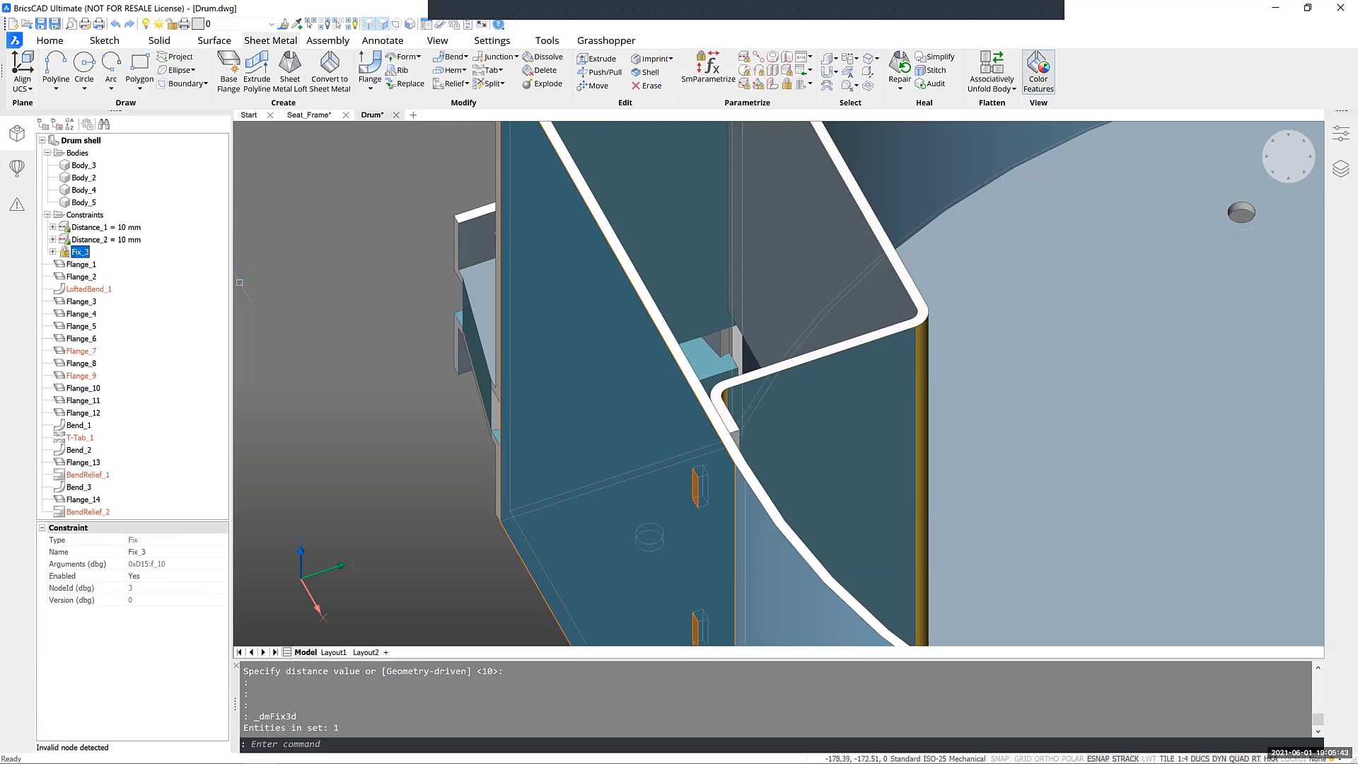
Step: Push the tabbed box flange face 10 mm inward with Push/Pull and check the slots on the drum's outer face
middle_click_drag(728, 414, 410, 411, "shift")
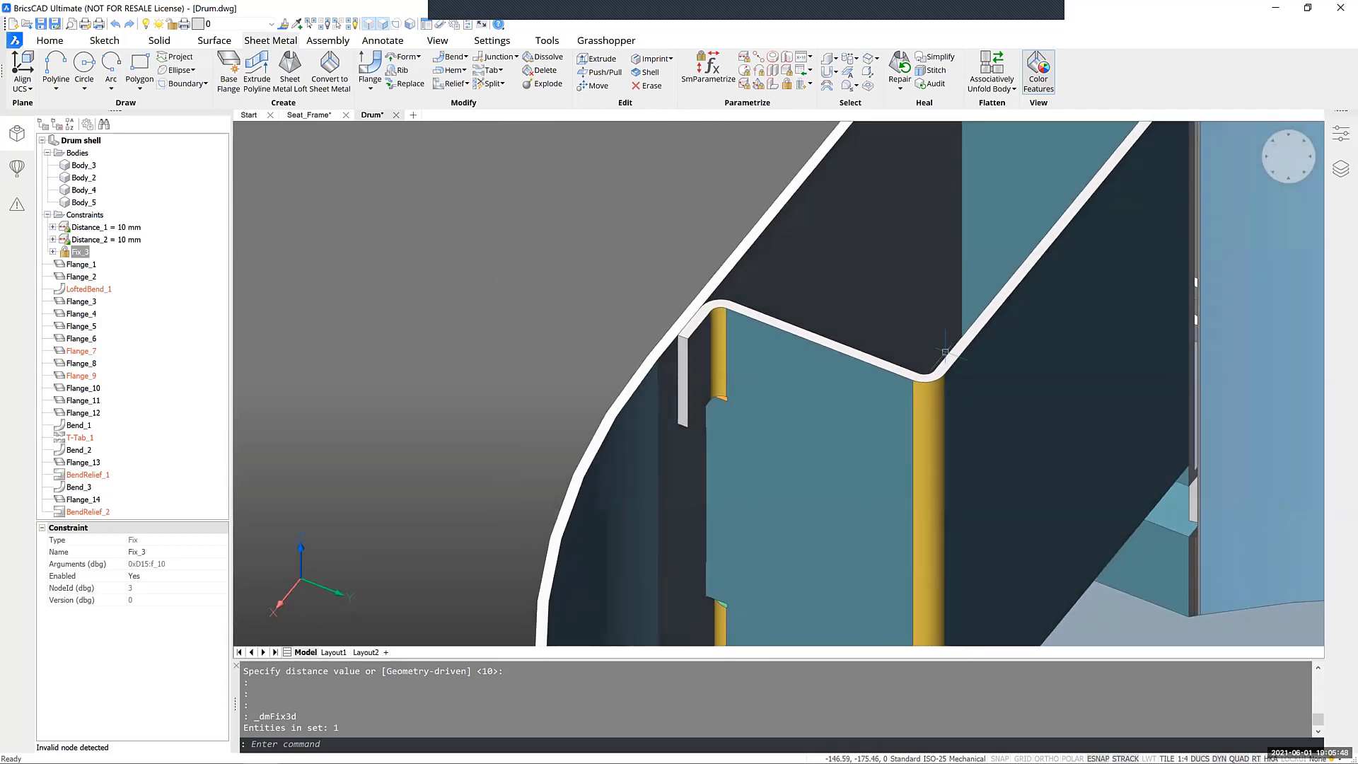
left_click(854, 398)
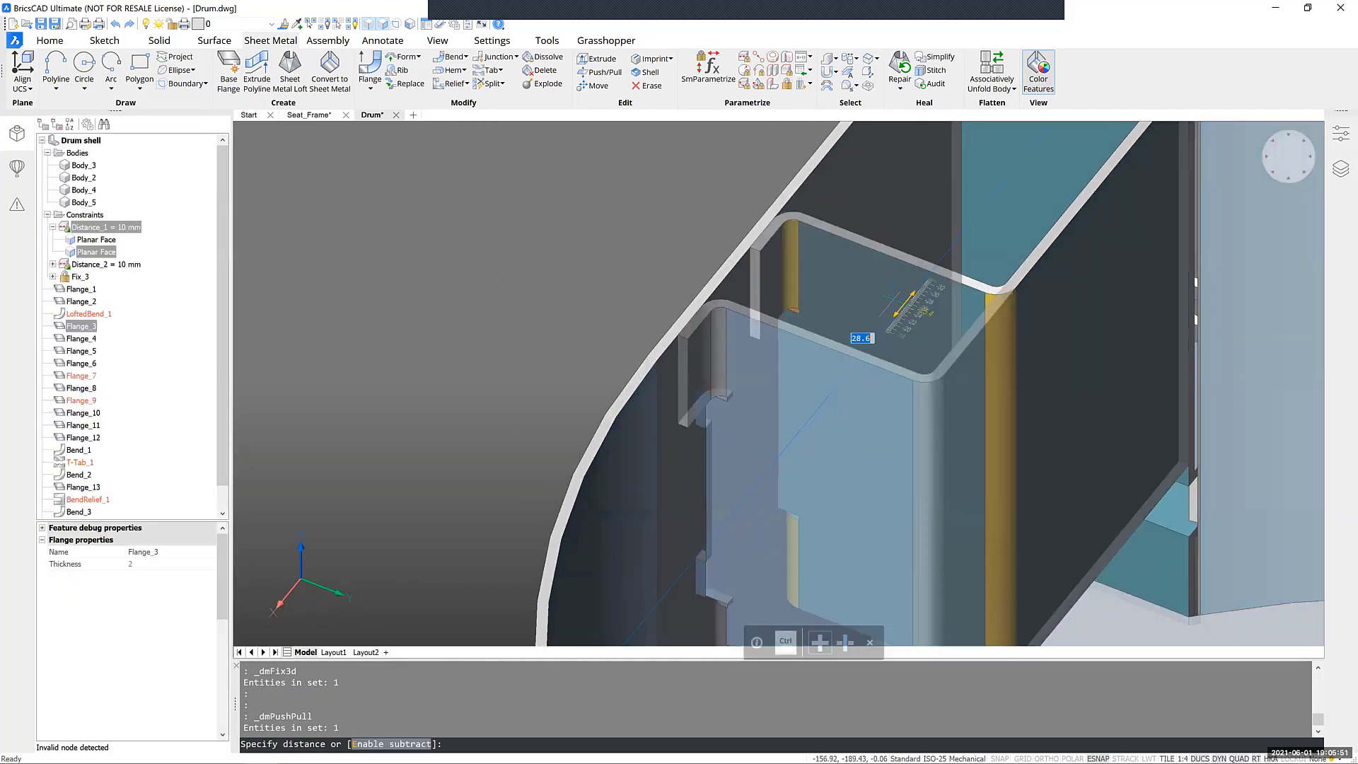
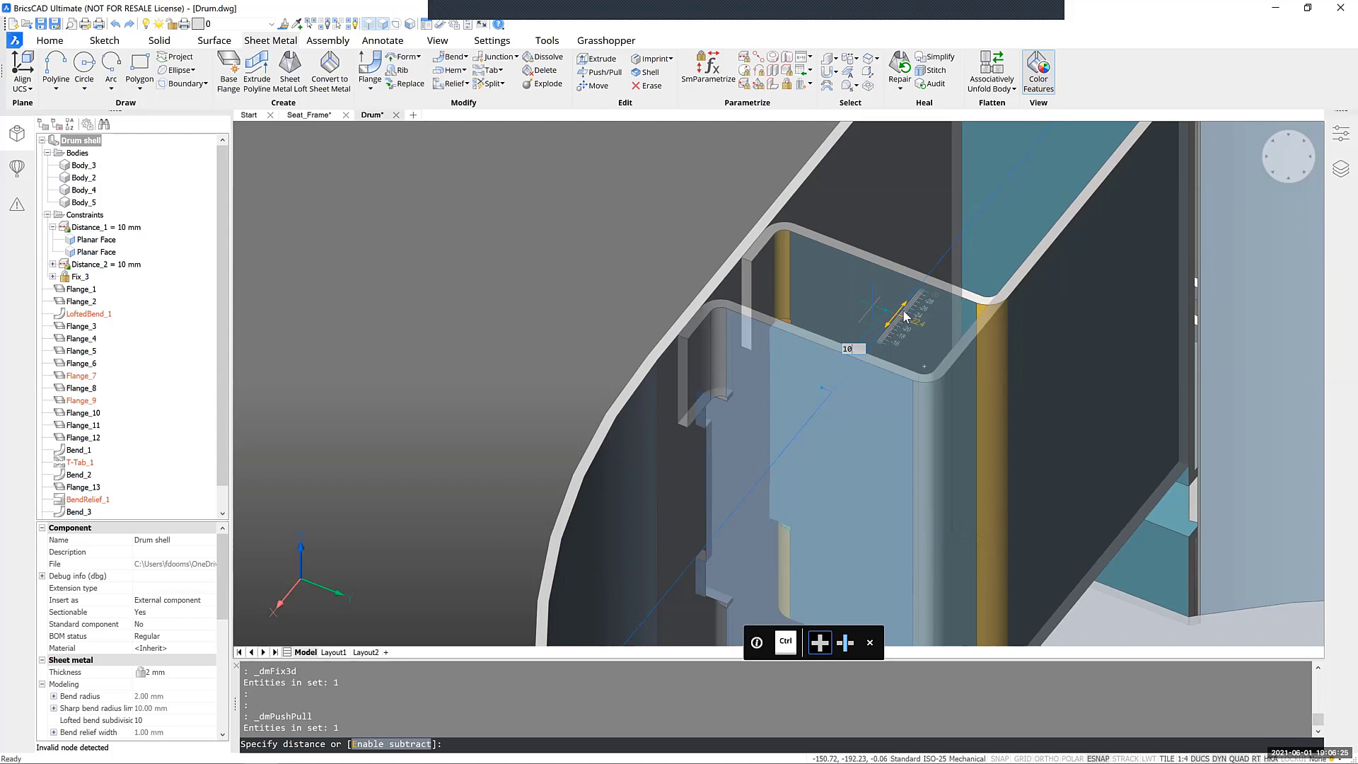
key("Return")
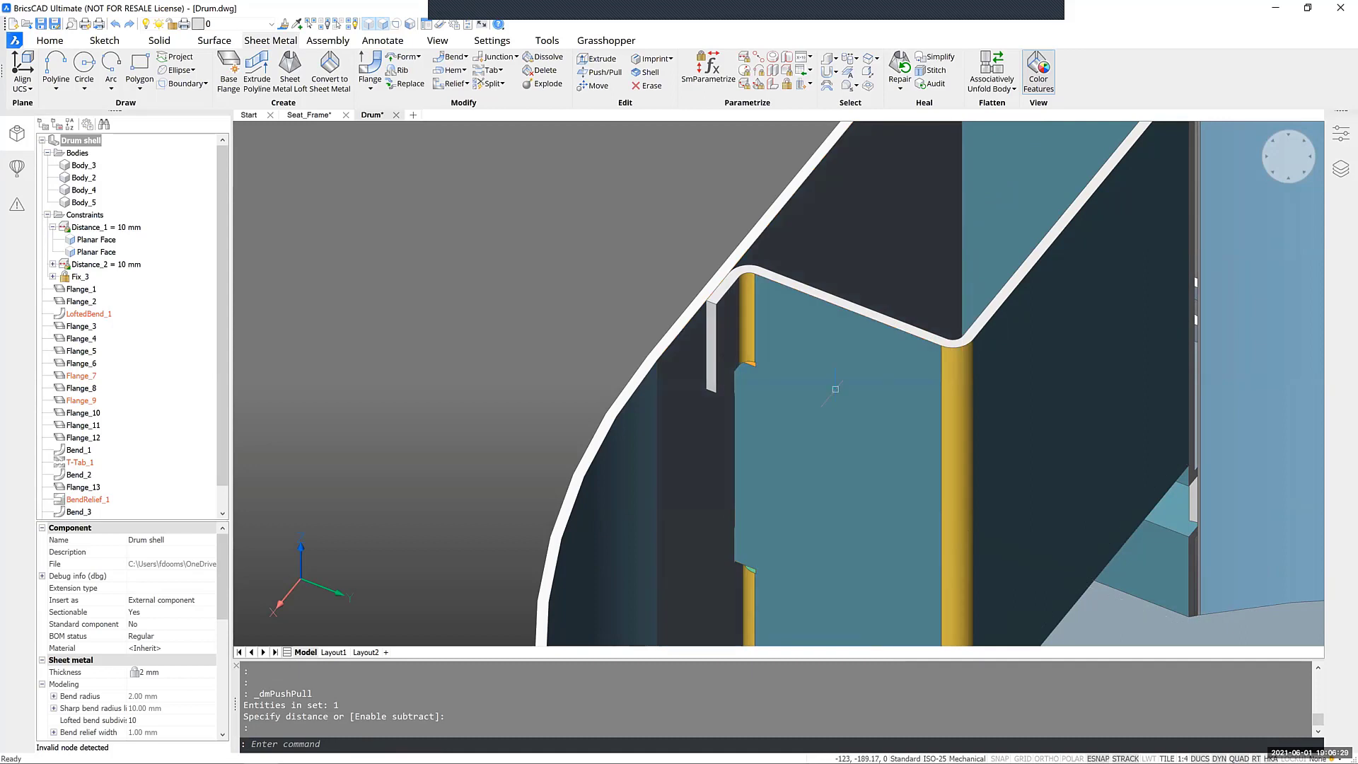
middle_click_drag(778, 382, 947, 382, "shift")
middle_click_drag(729, 453, 805, 425, "shift")
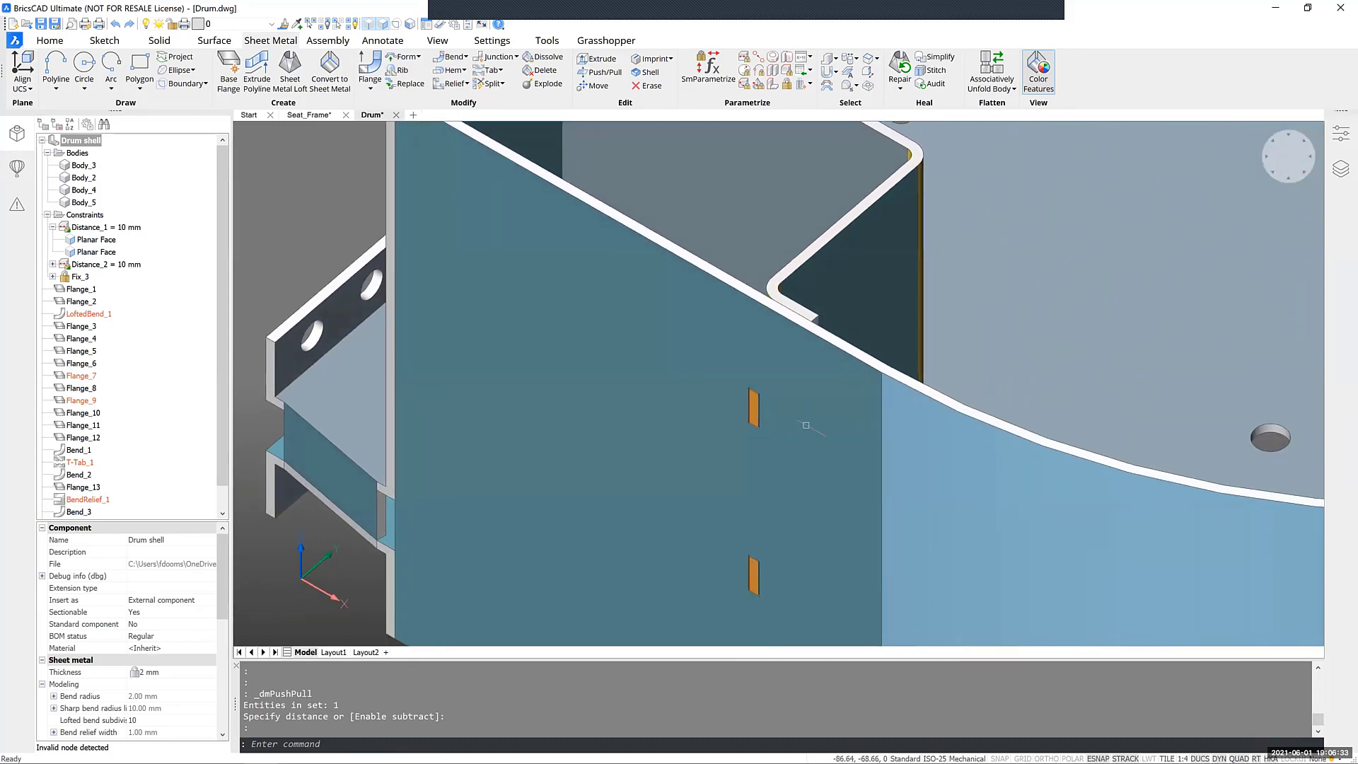
Step: Examine the tabbed box flange, its adjoining bends and its bottom edge from inside the drum
middle_click_drag(717, 406, 758, 392, "shift")
scroll(781, 422, "down", 1)
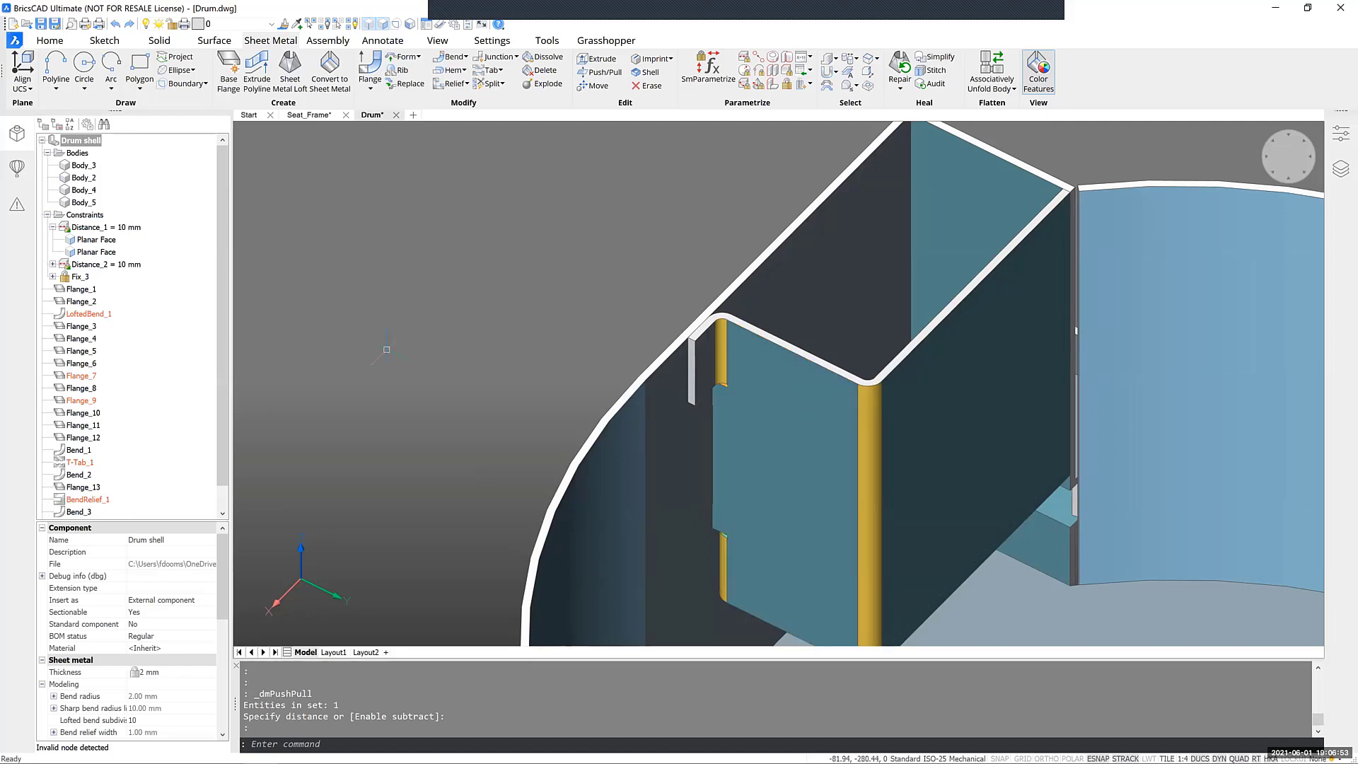
middle_click_drag(841, 384, 594, 413, "shift")
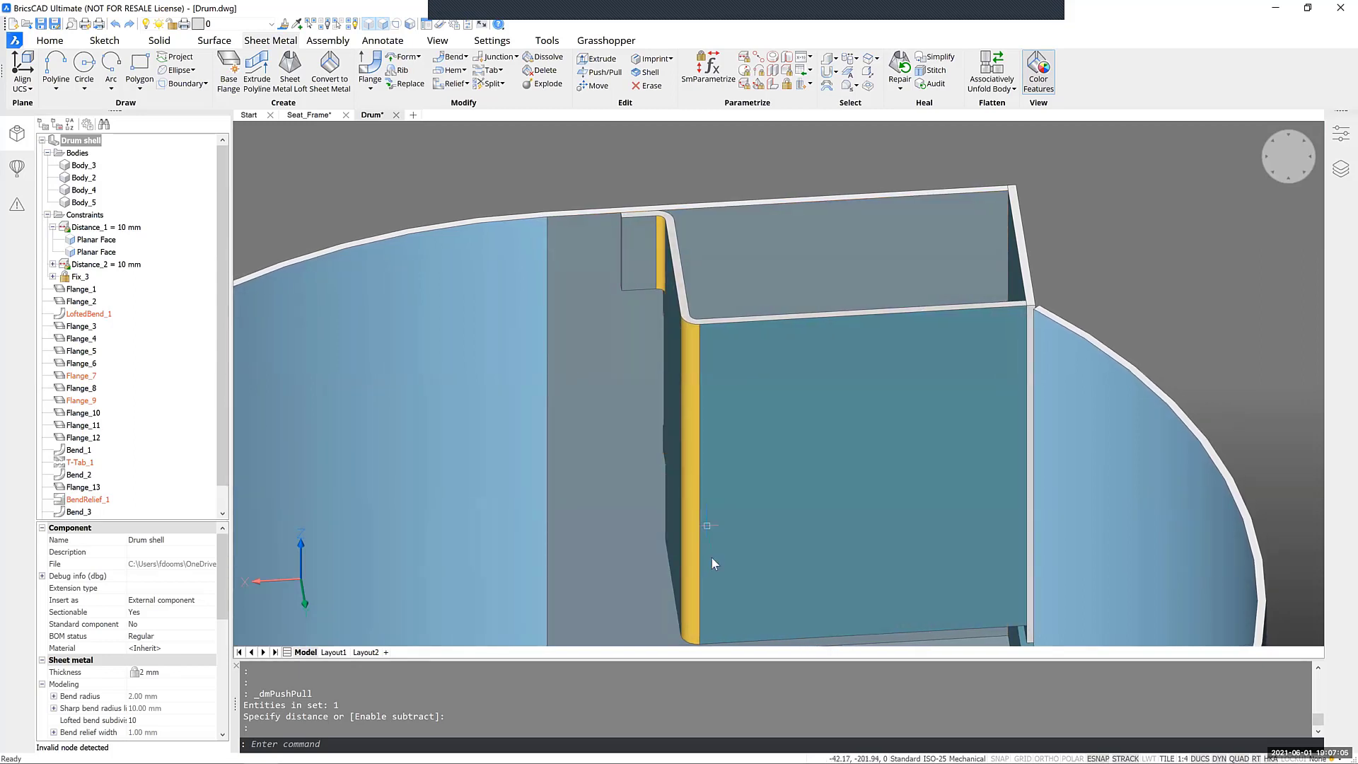
middle_click_drag(711, 559, 735, 590, "shift")
middle_click_drag(735, 537, 792, 523, "shift")
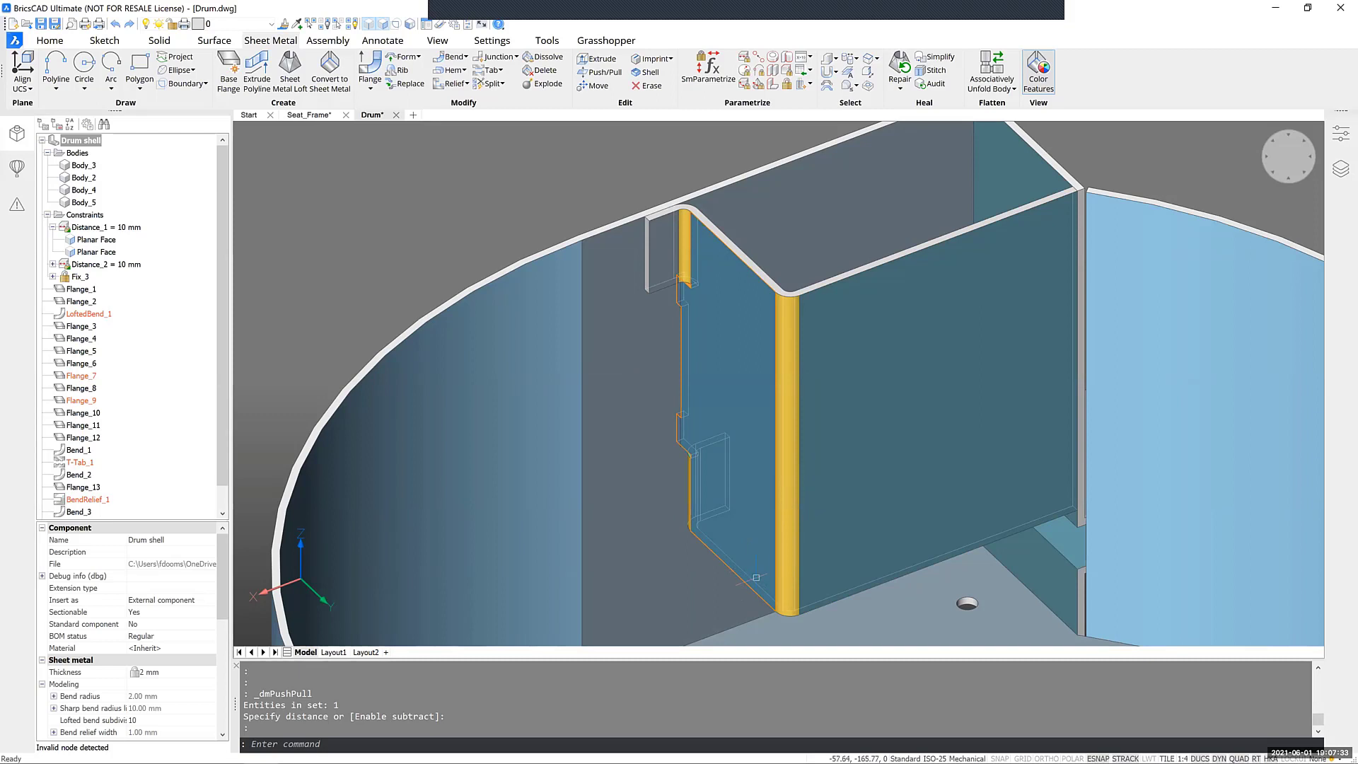
scroll(756, 577, "up", 5)
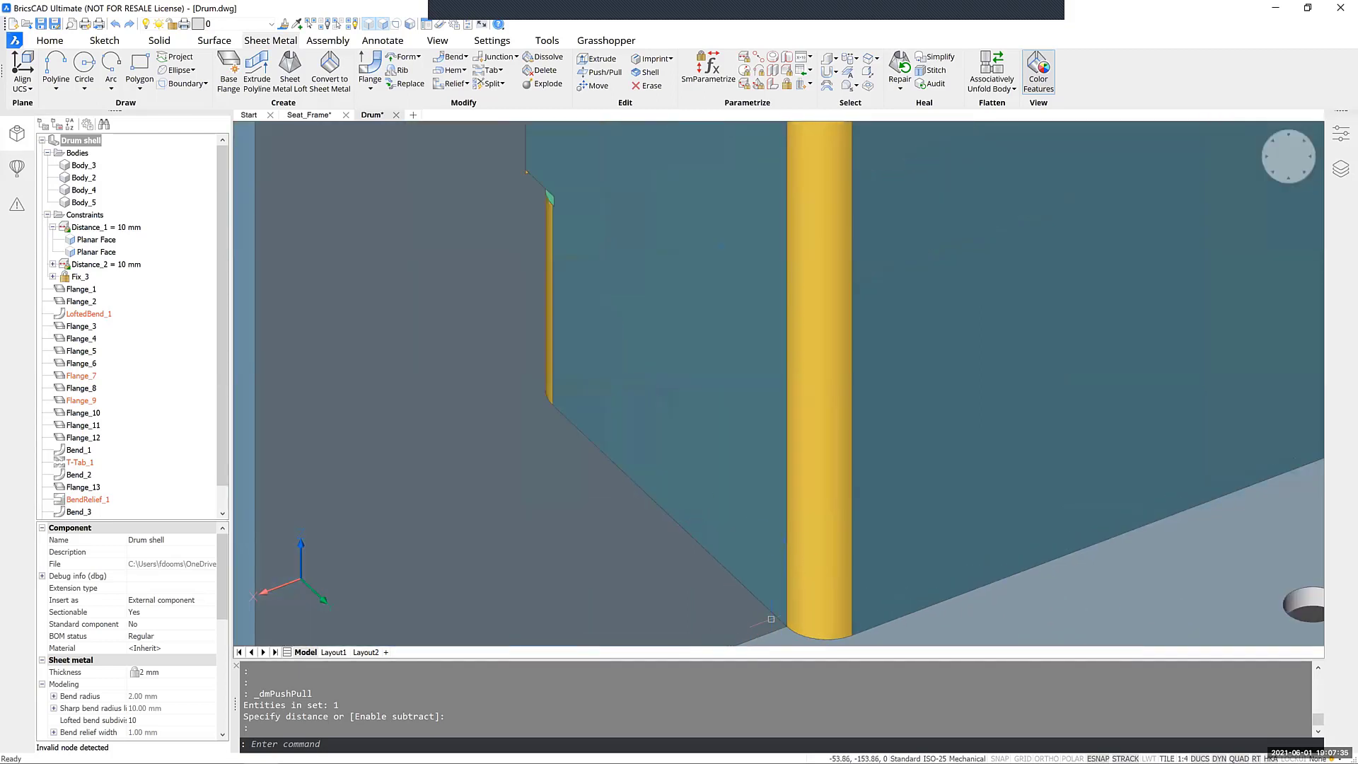
scroll(736, 584, "down", 3)
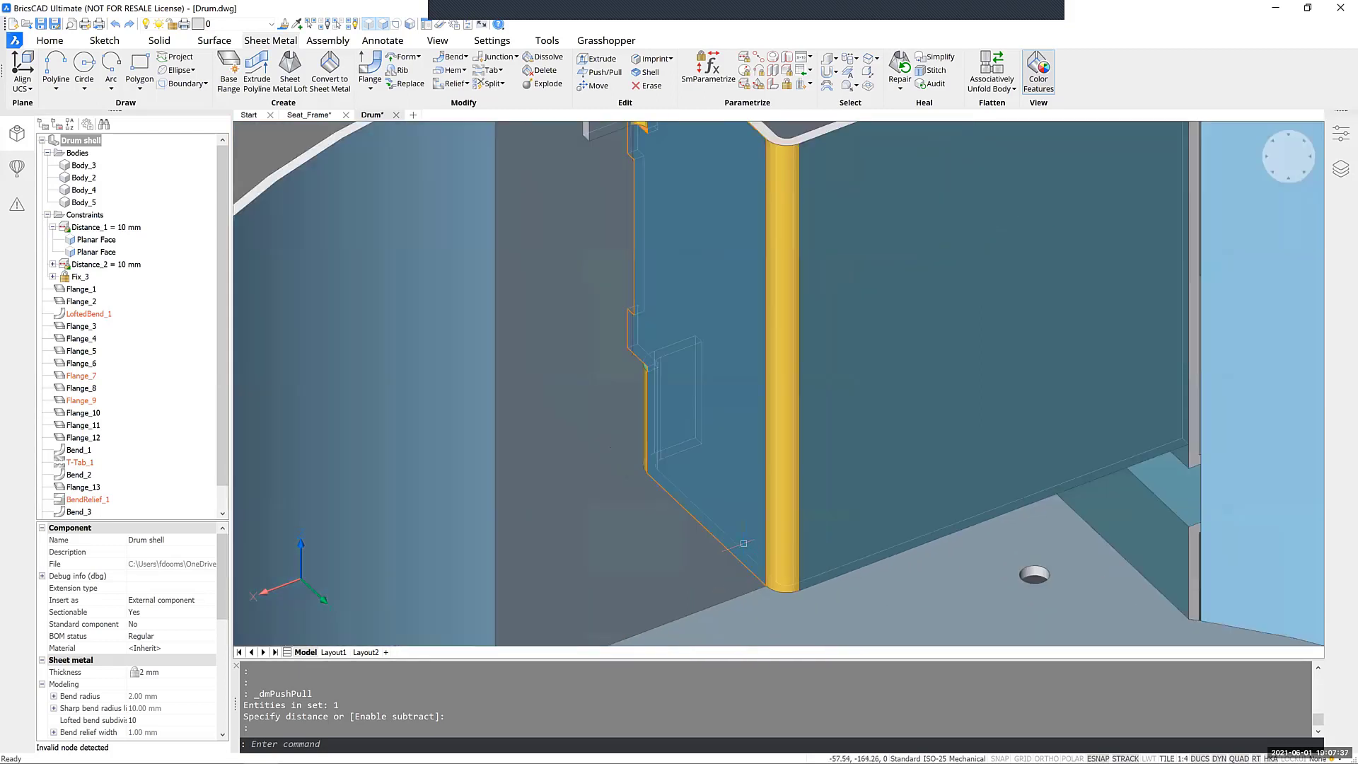
scroll(743, 543, "down", 3)
scroll(743, 543, "up", 4)
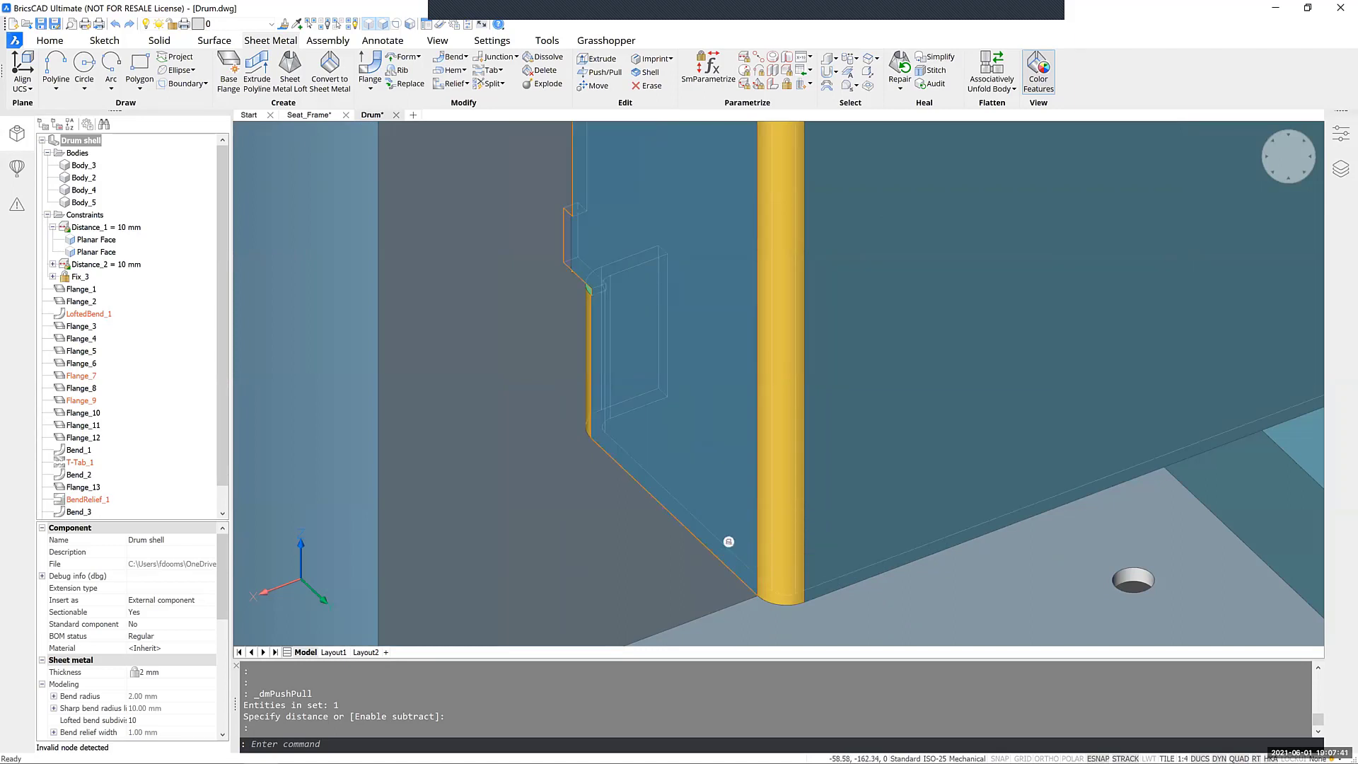
Step: Rotate the tabbed box flange face by 8° about its bottom edge with the manipulator
left_click(728, 540)
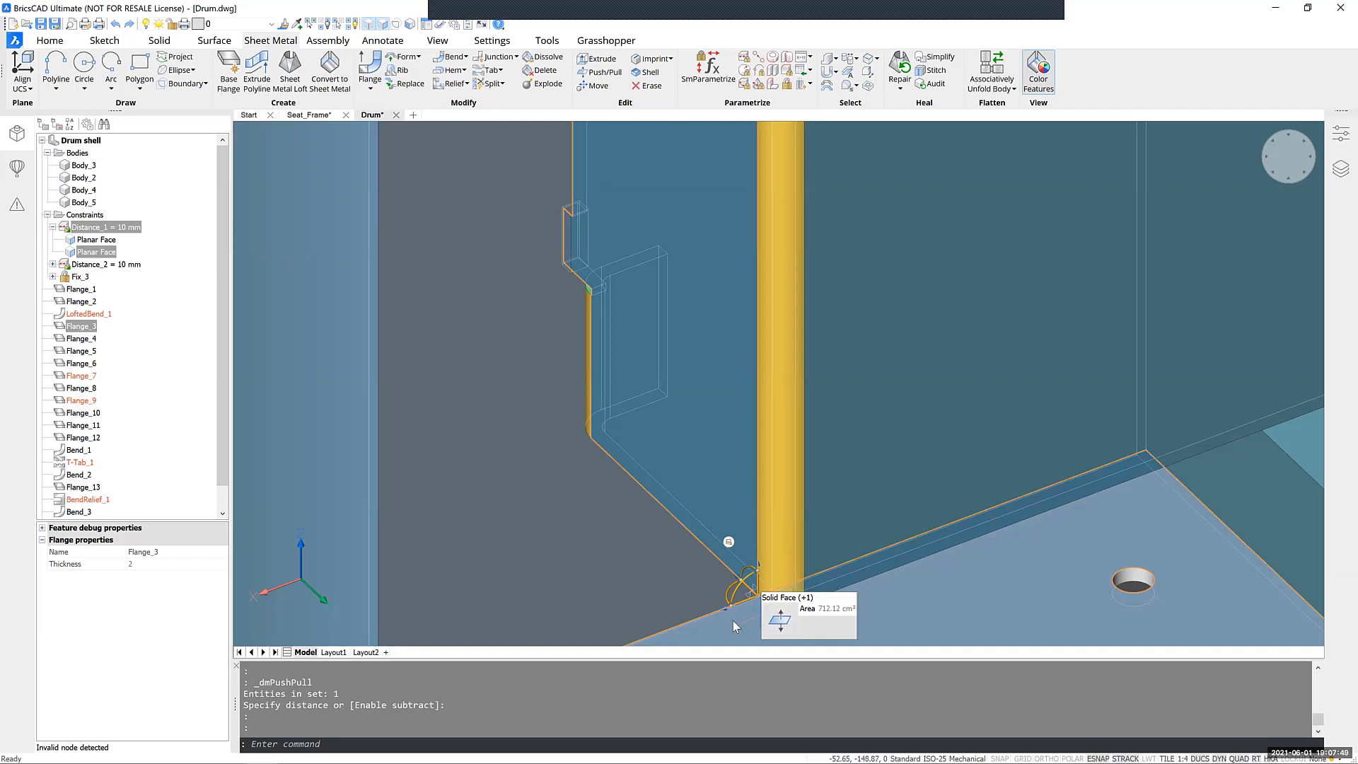
scroll(752, 589, "up", 2)
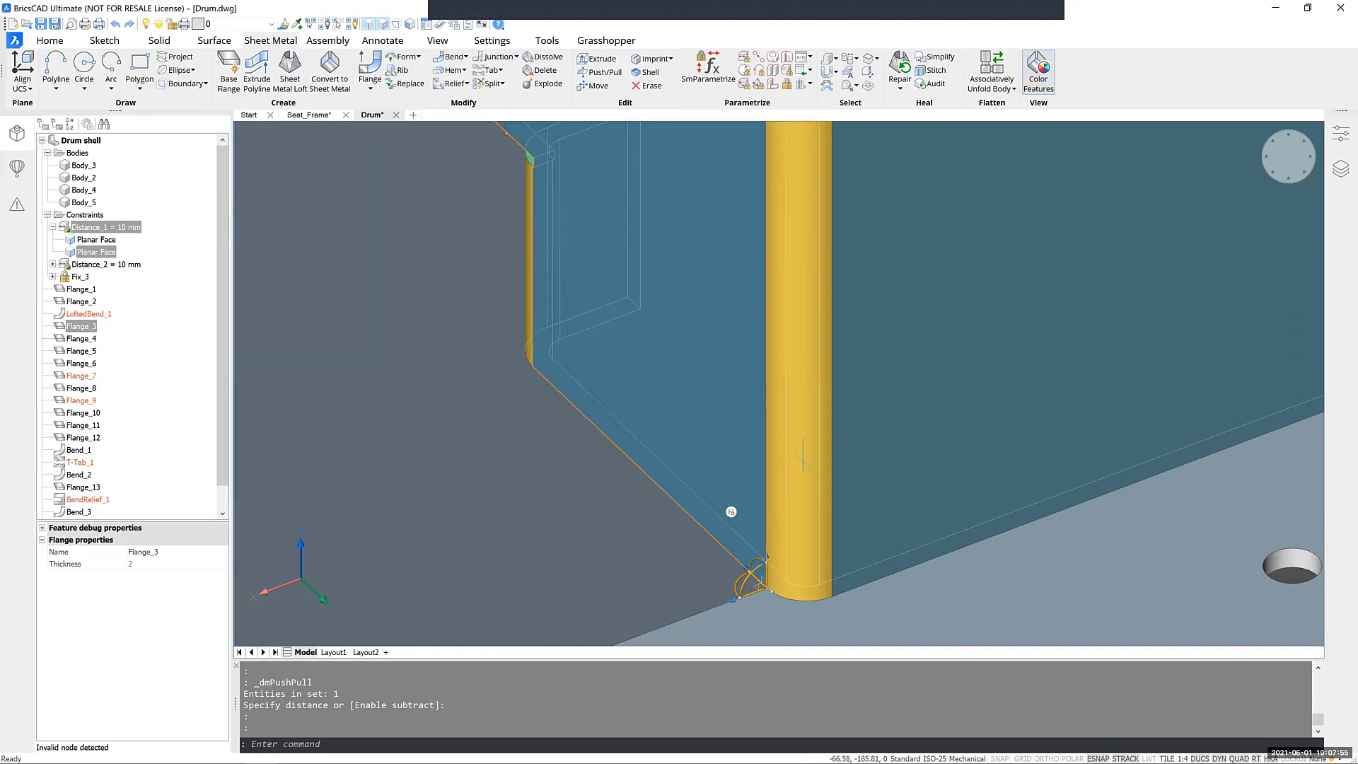
scroll(802, 454, "down", 3)
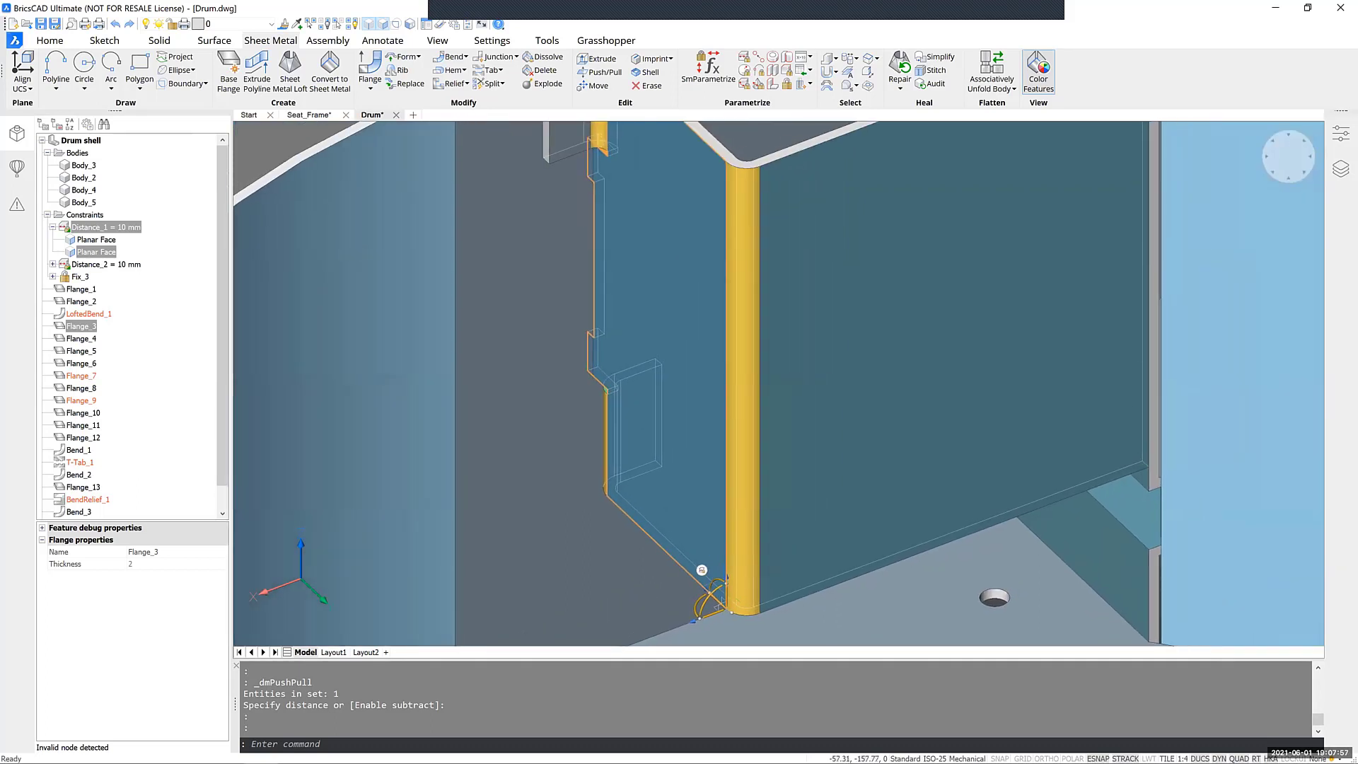
left_click(730, 601)
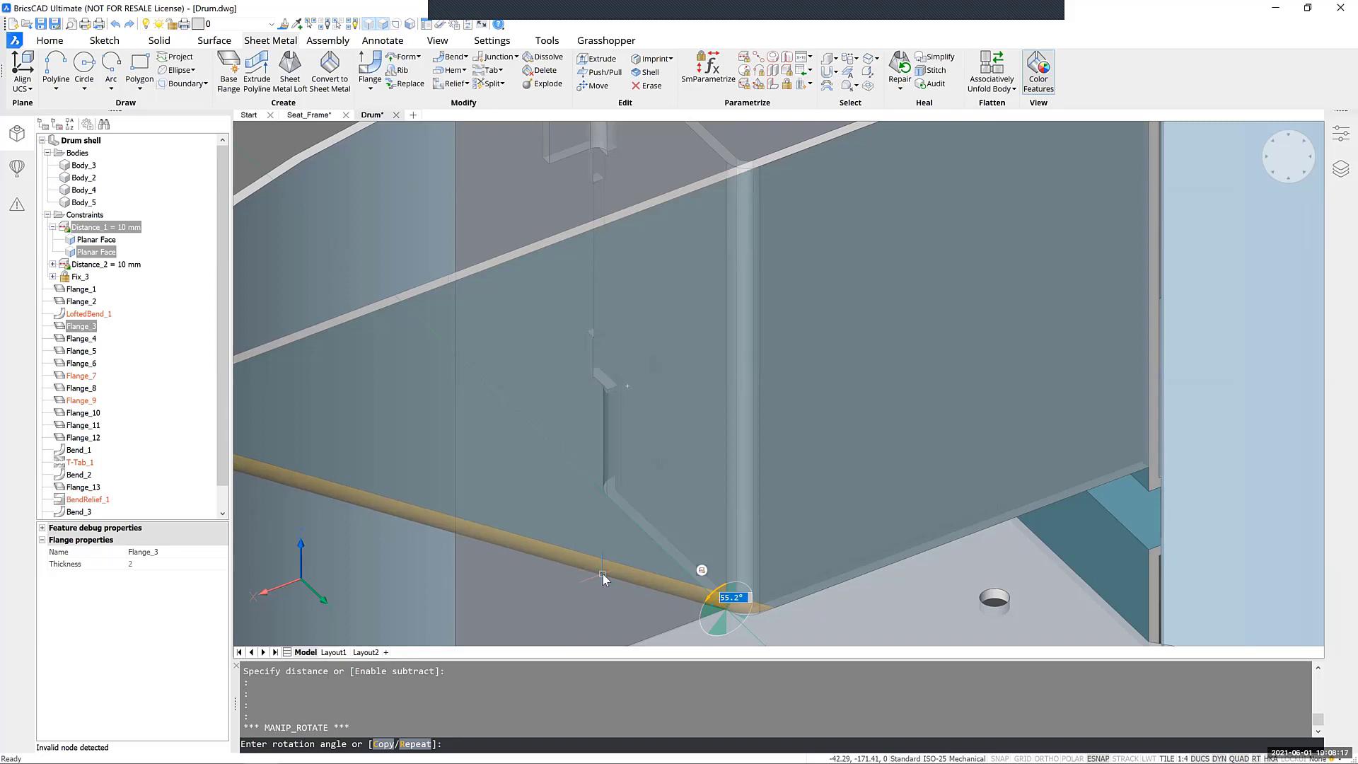
type("8")
key("Return")
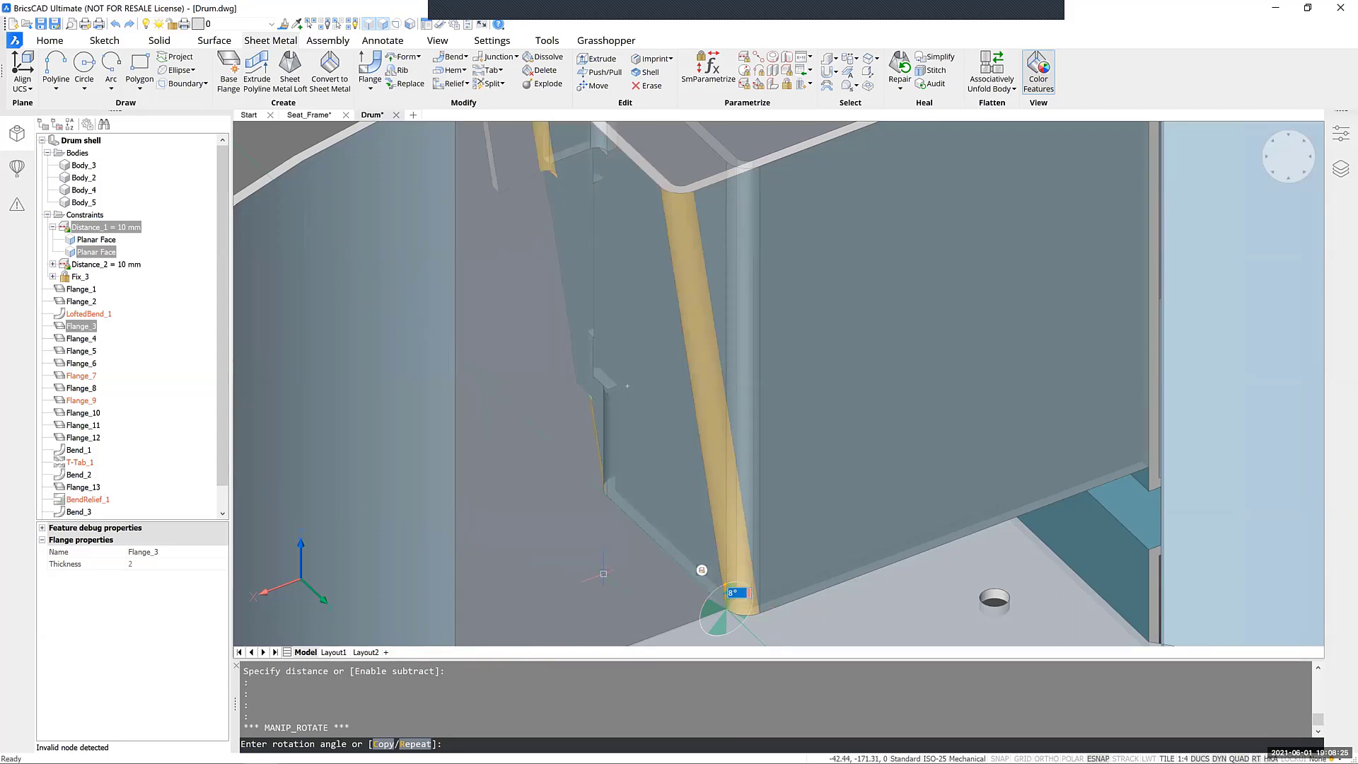
key("Return")
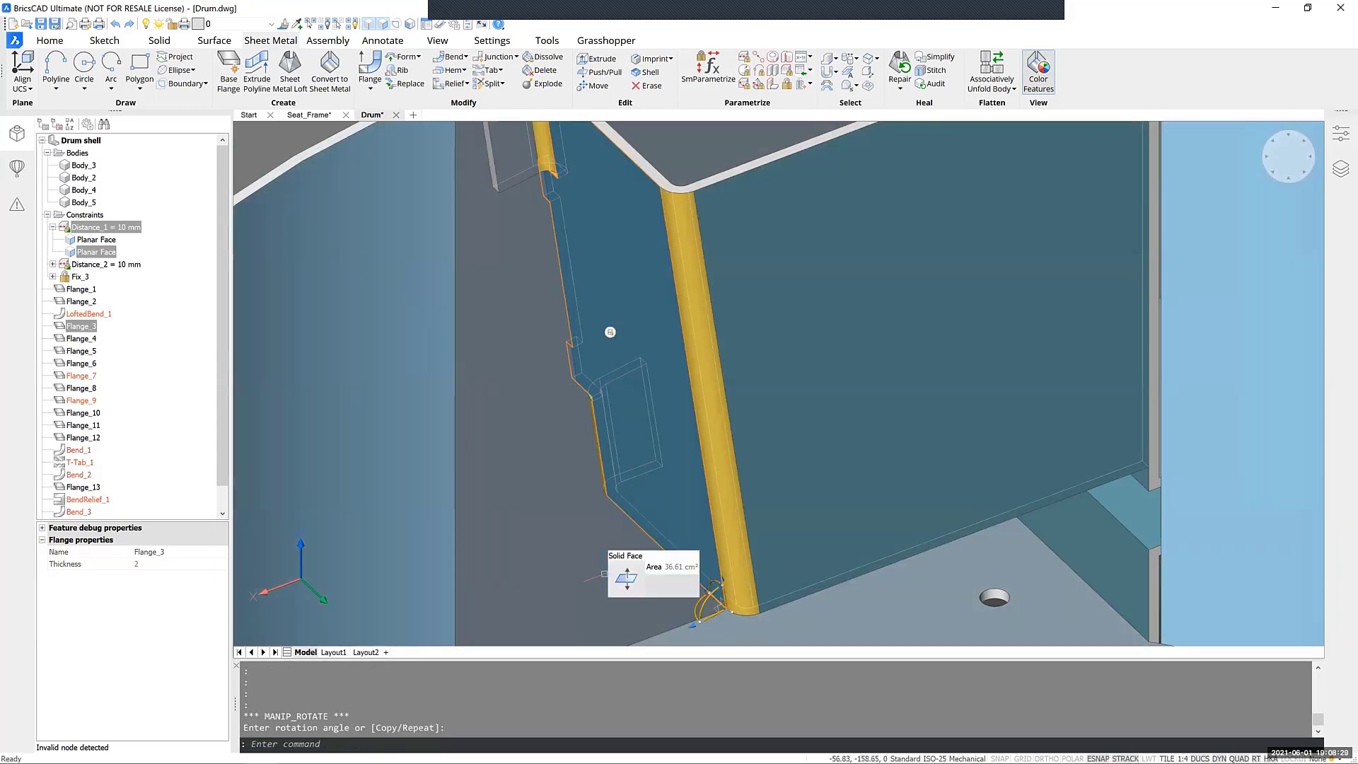
scroll(604, 573, "down", 5)
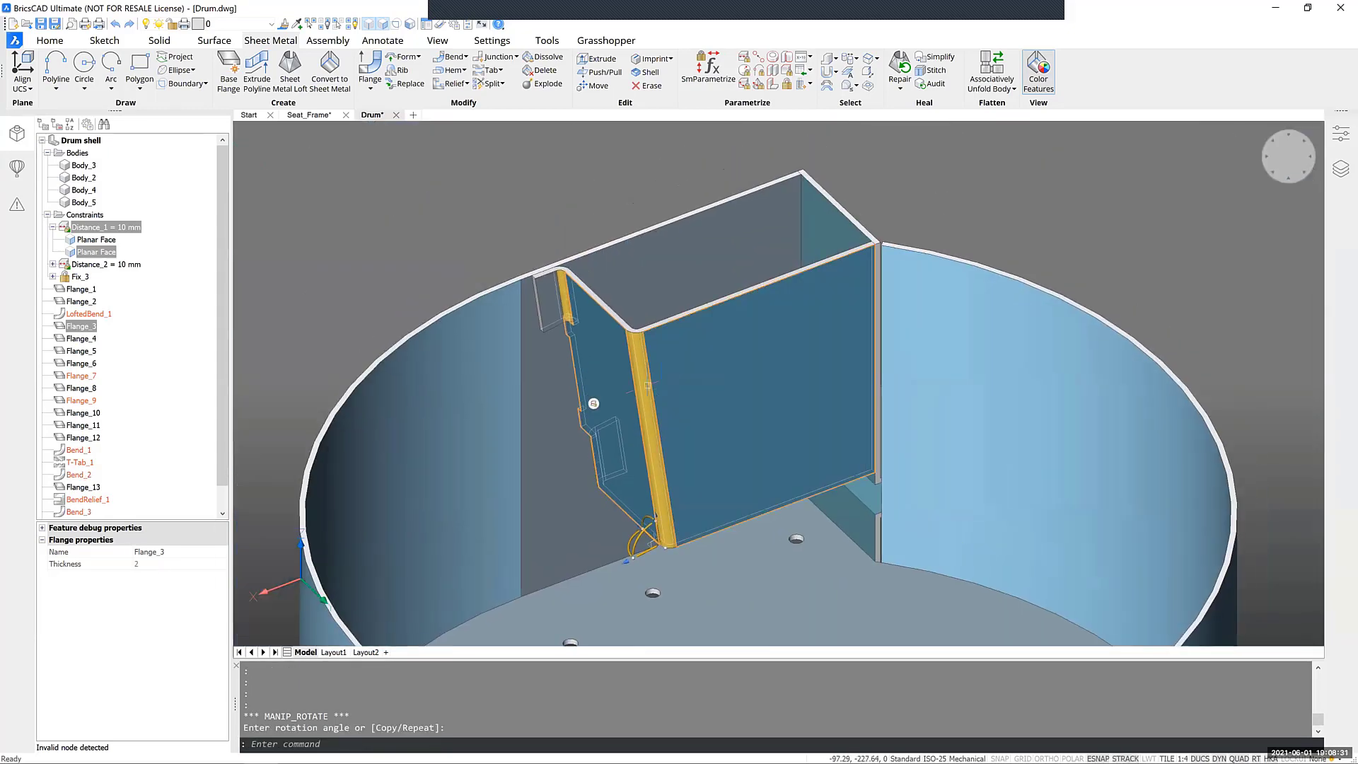
key("Escape")
Step: Examine the tilted box flange, the slots on the drum's outer face and the bend relief below the upper edge flange
scroll(518, 249, "up", 1)
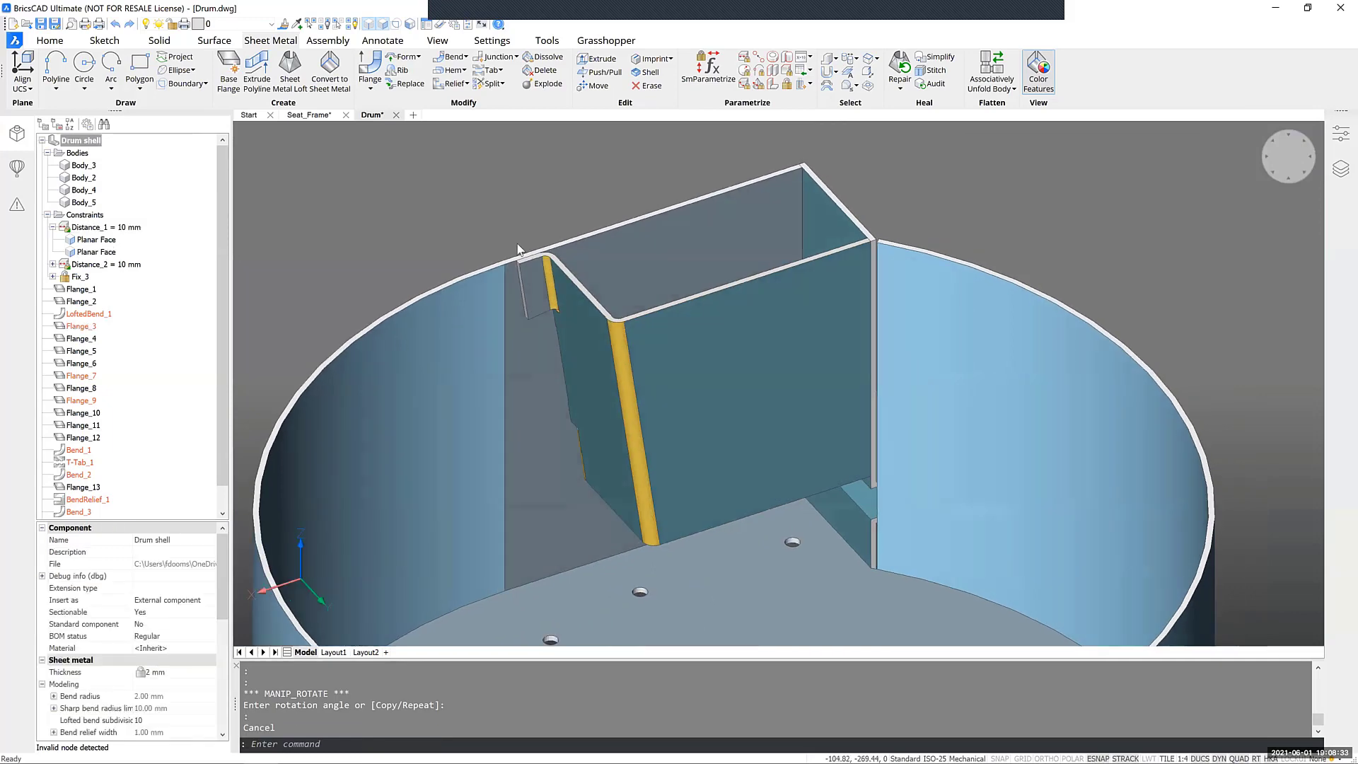
scroll(519, 249, "up", 4)
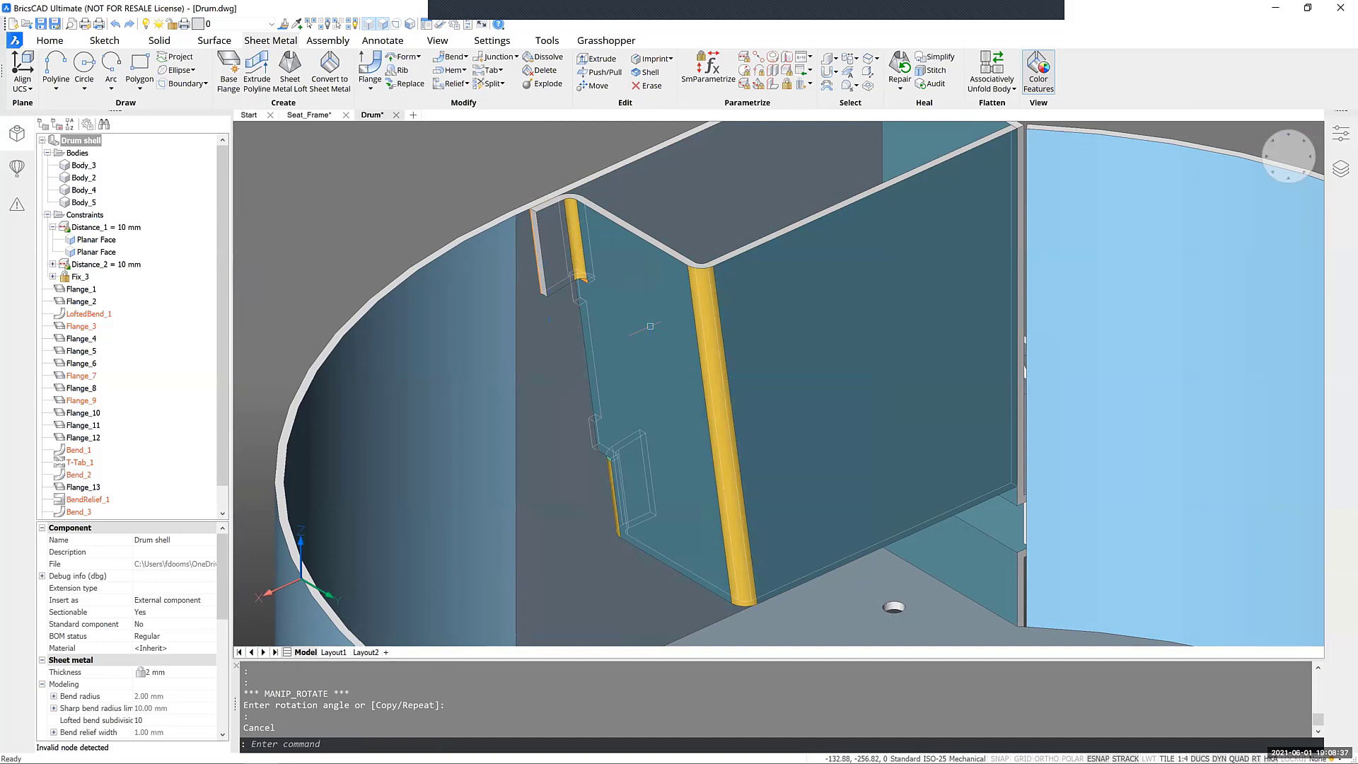
middle_click_drag(594, 256, 736, 290, "shift")
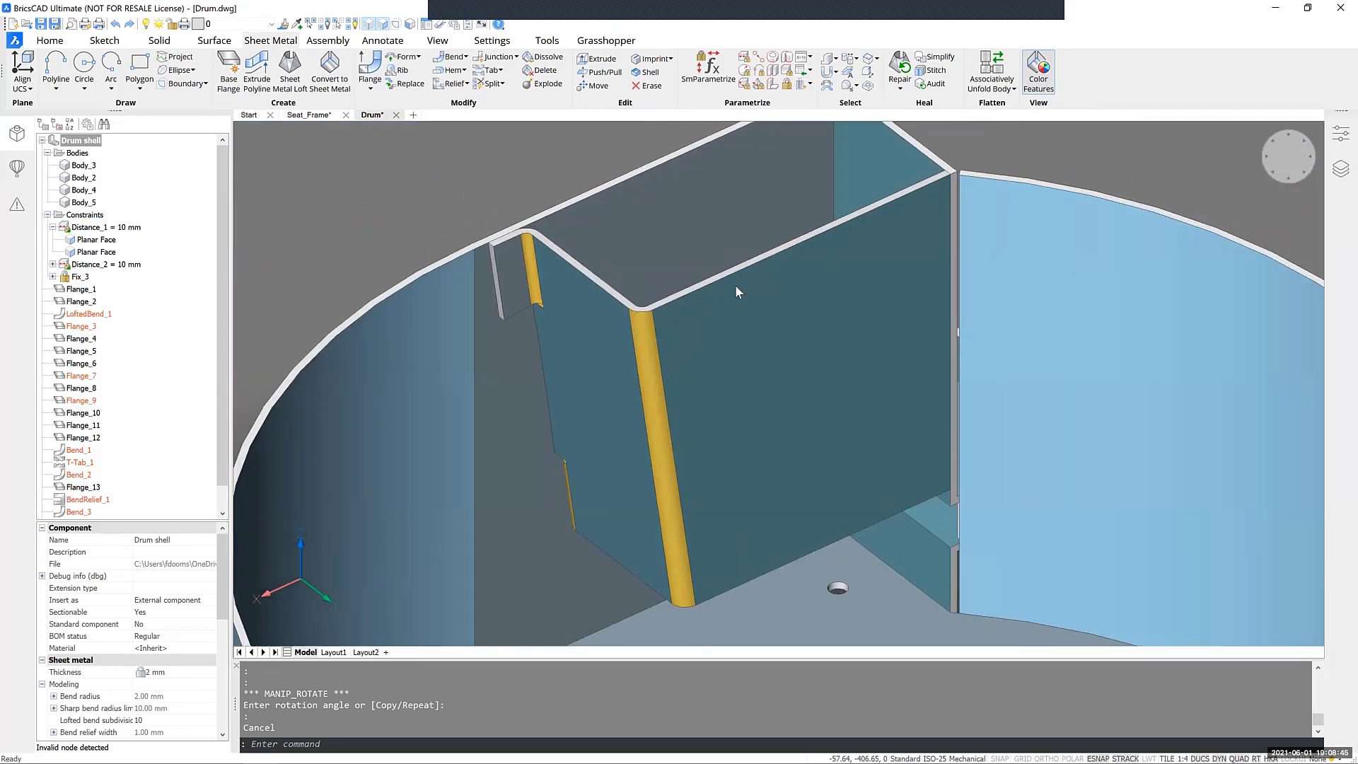
scroll(735, 291, "down", 5)
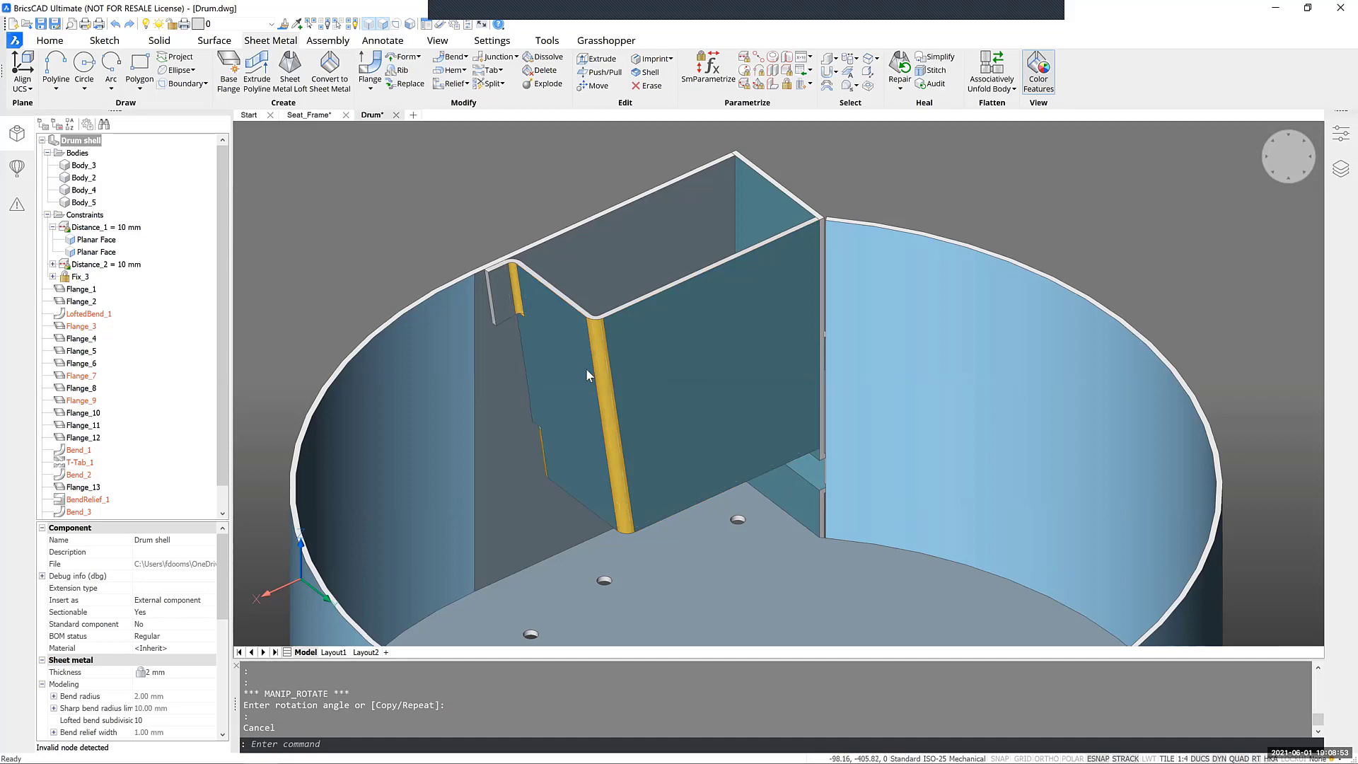
middle_click_drag(587, 370, 799, 401, "shift")
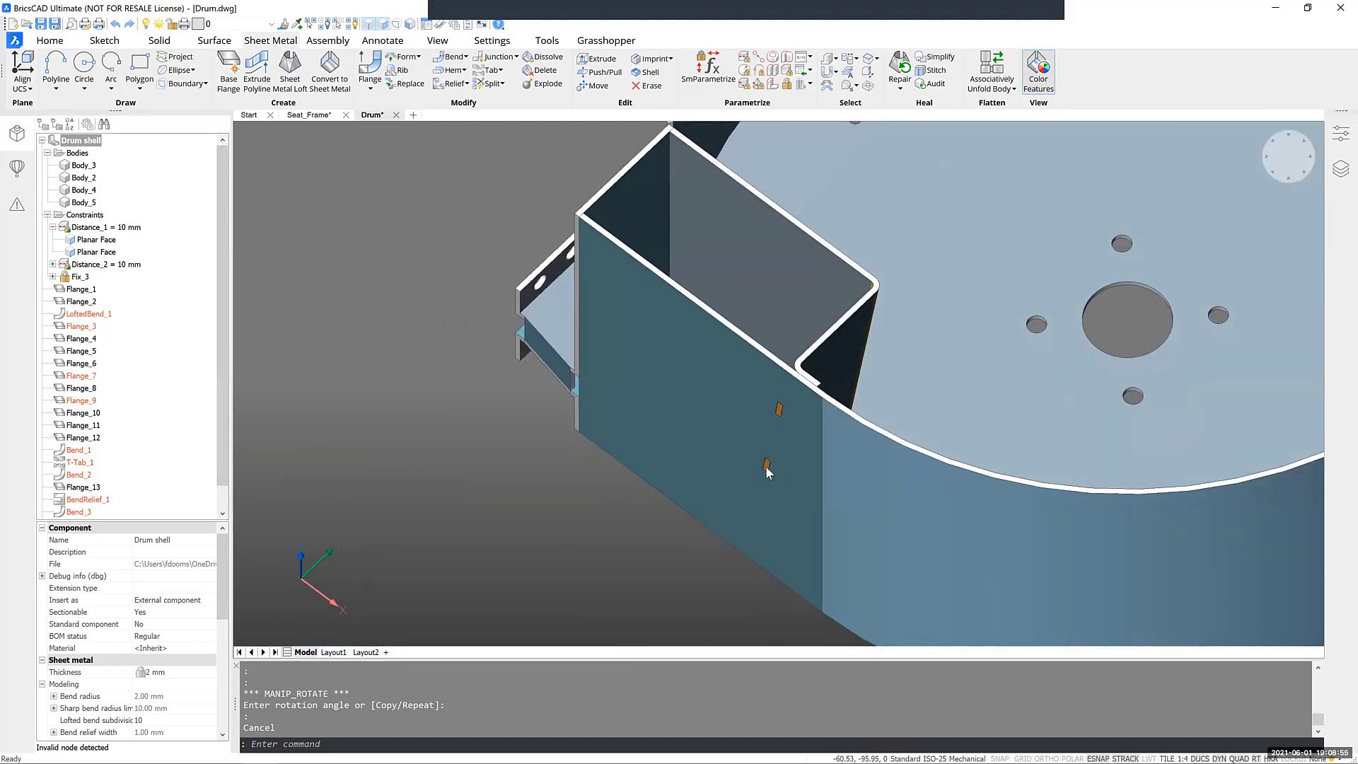
middle_click_drag(767, 470, 108, 338, "shift")
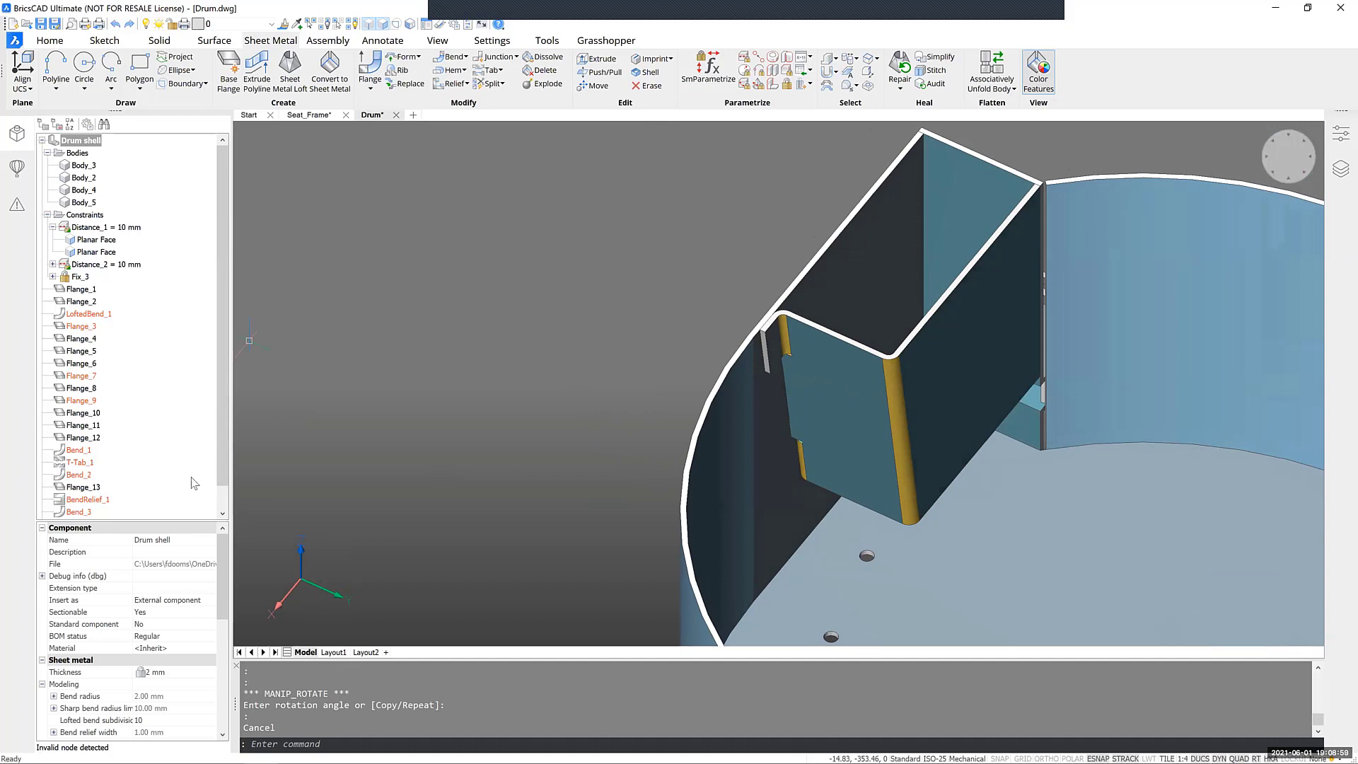
middle_click_drag(266, 328, 261, 320, "shift")
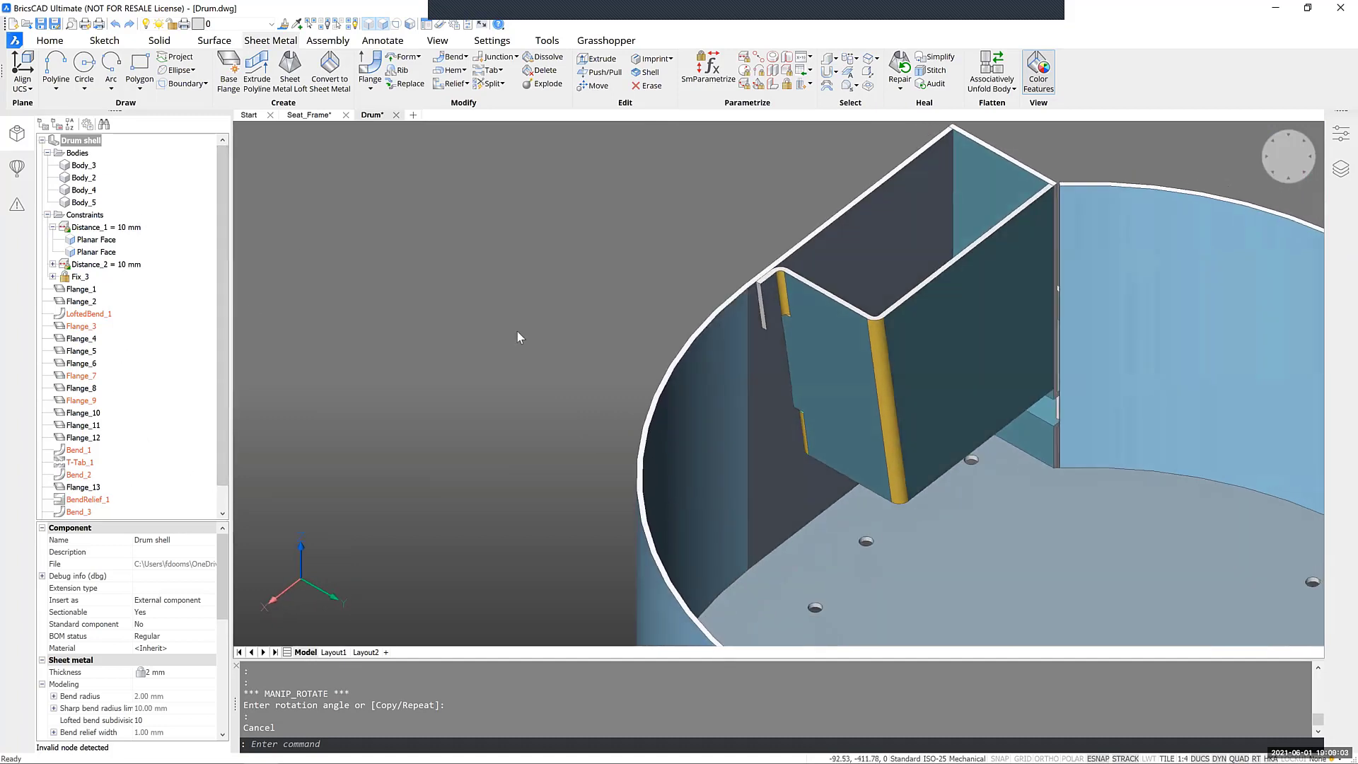
scroll(809, 172, "up", 5)
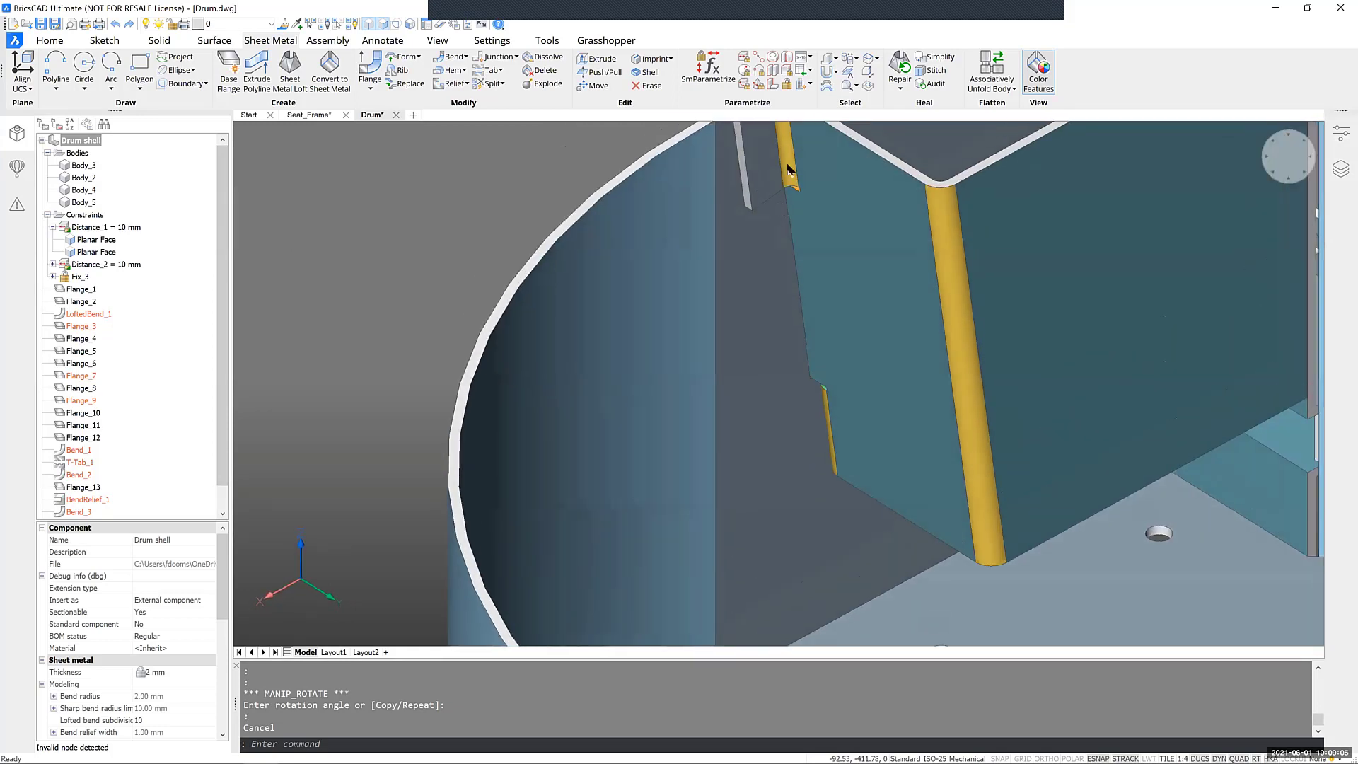
middle_click_drag(790, 170, 790, 361, "shift")
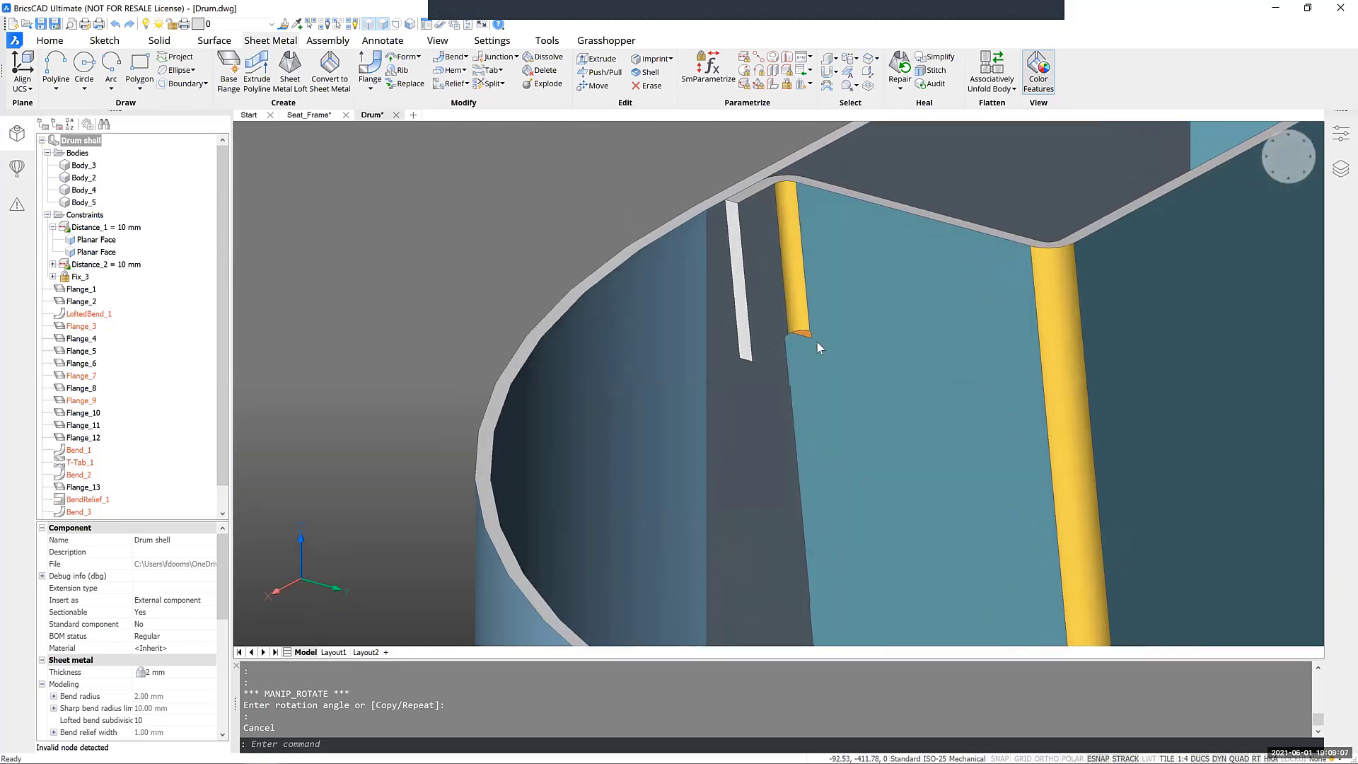
scroll(819, 340, "up", 5)
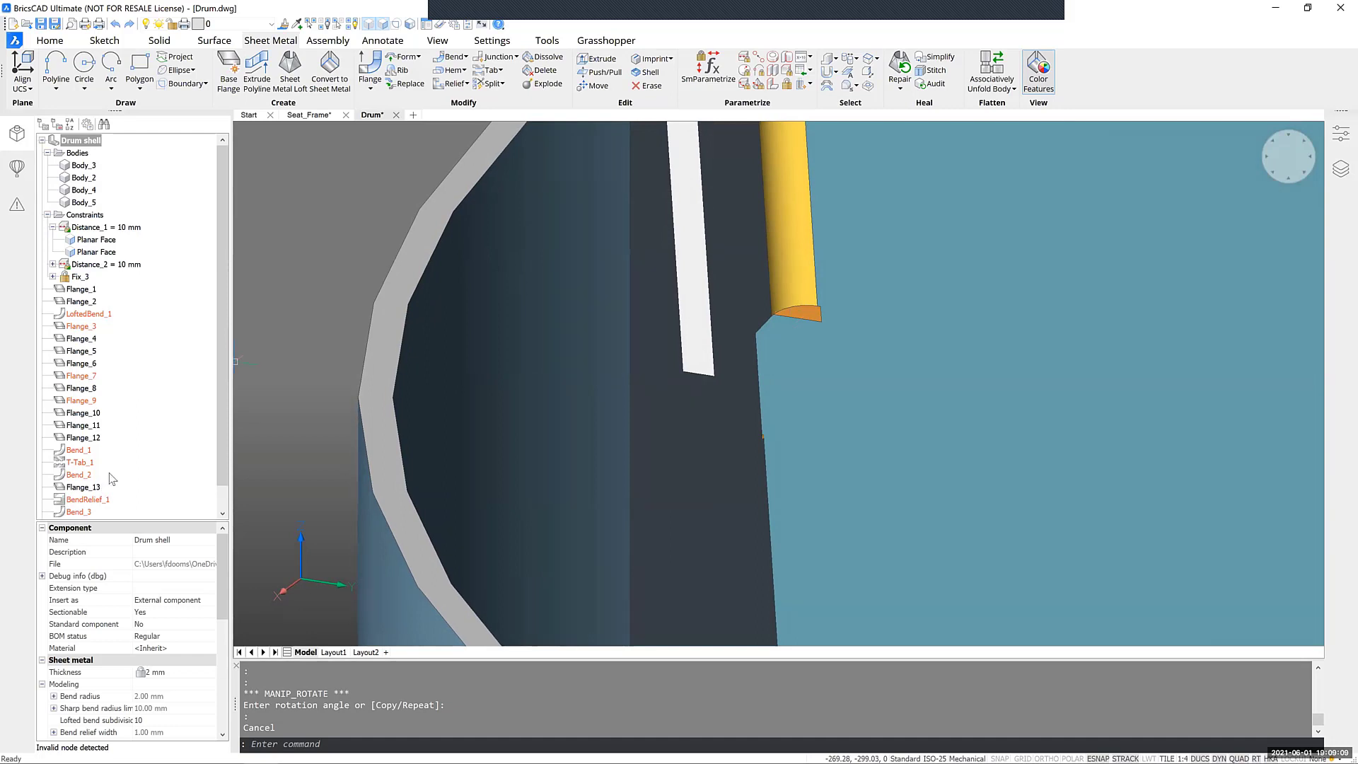
Step: Dissolve the BendRelief_1 and BendRelief_2 features and check the tilted flange and the slots on the drum's outer face
scroll(120, 463, "down", 1)
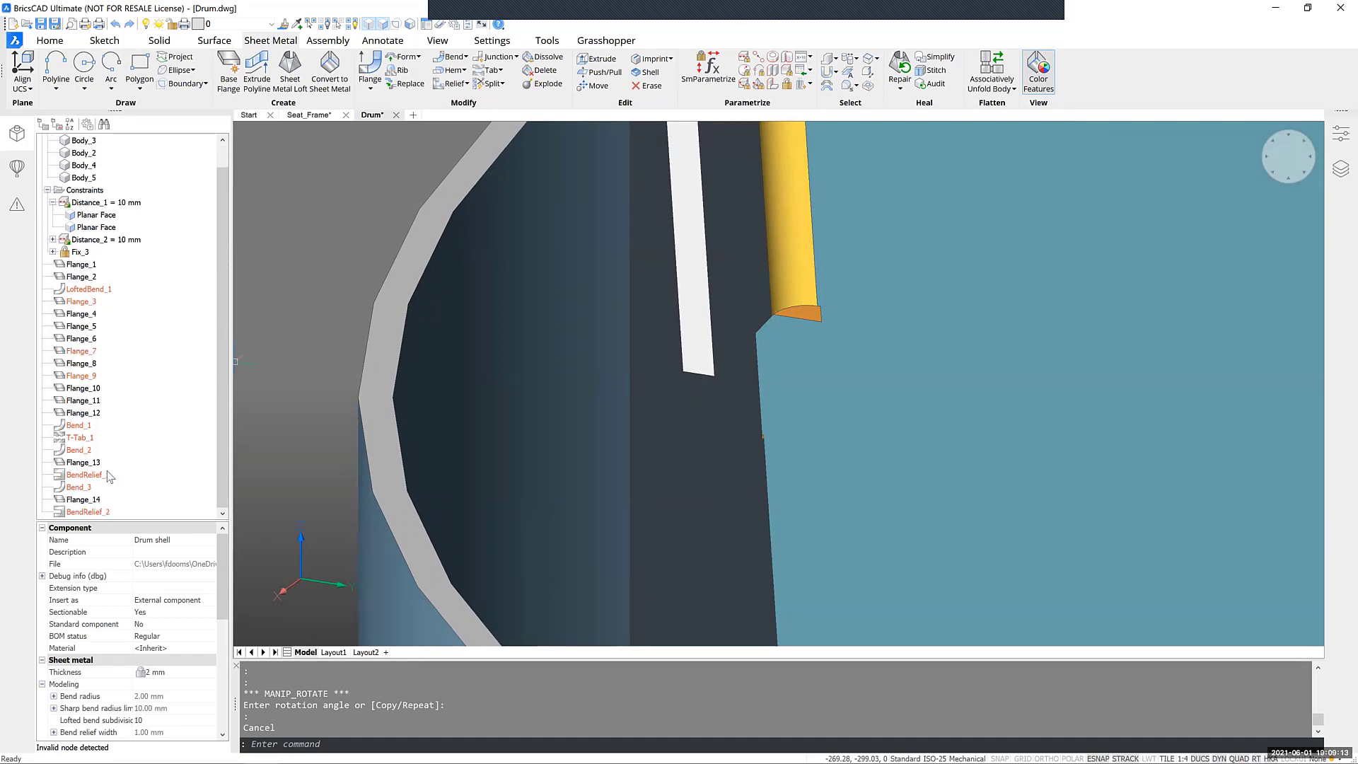
left_click(106, 479)
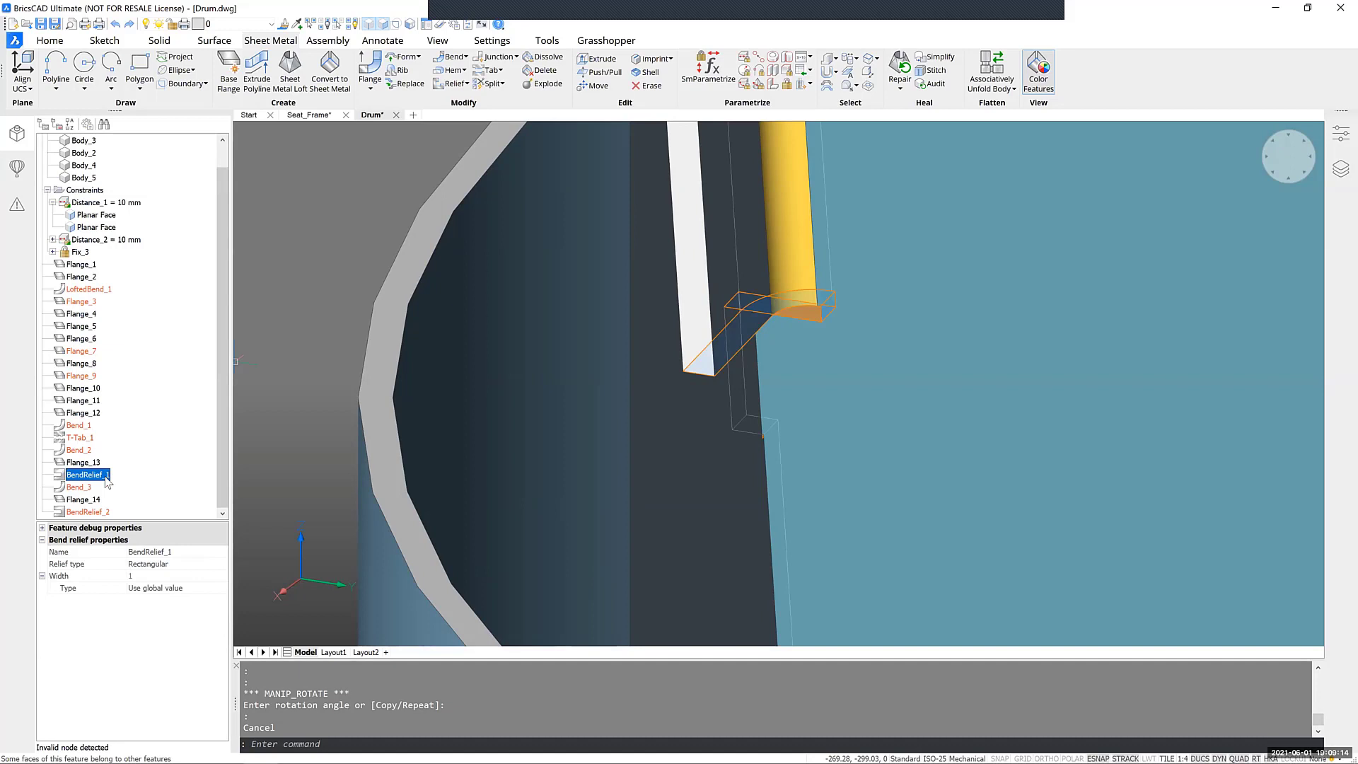
left_click(88, 512, "ctrl")
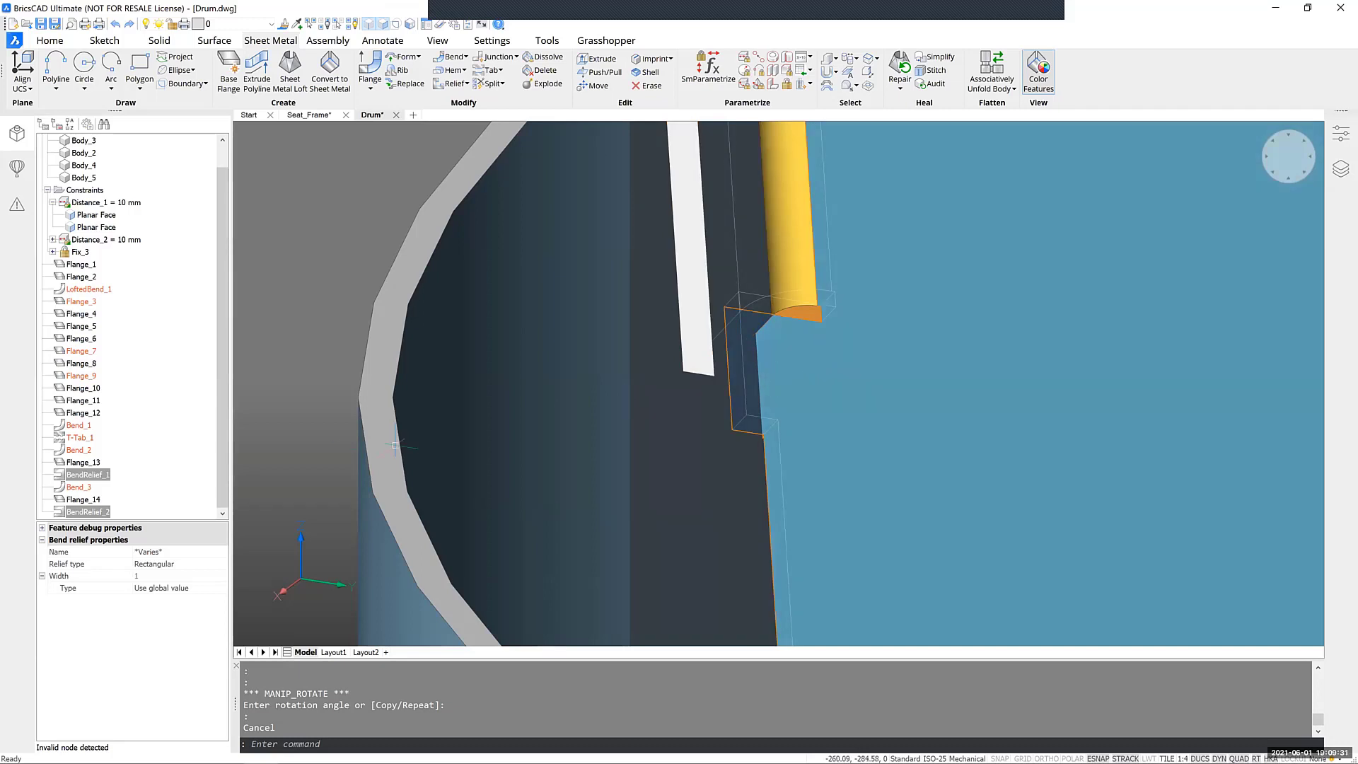
right_click(92, 478)
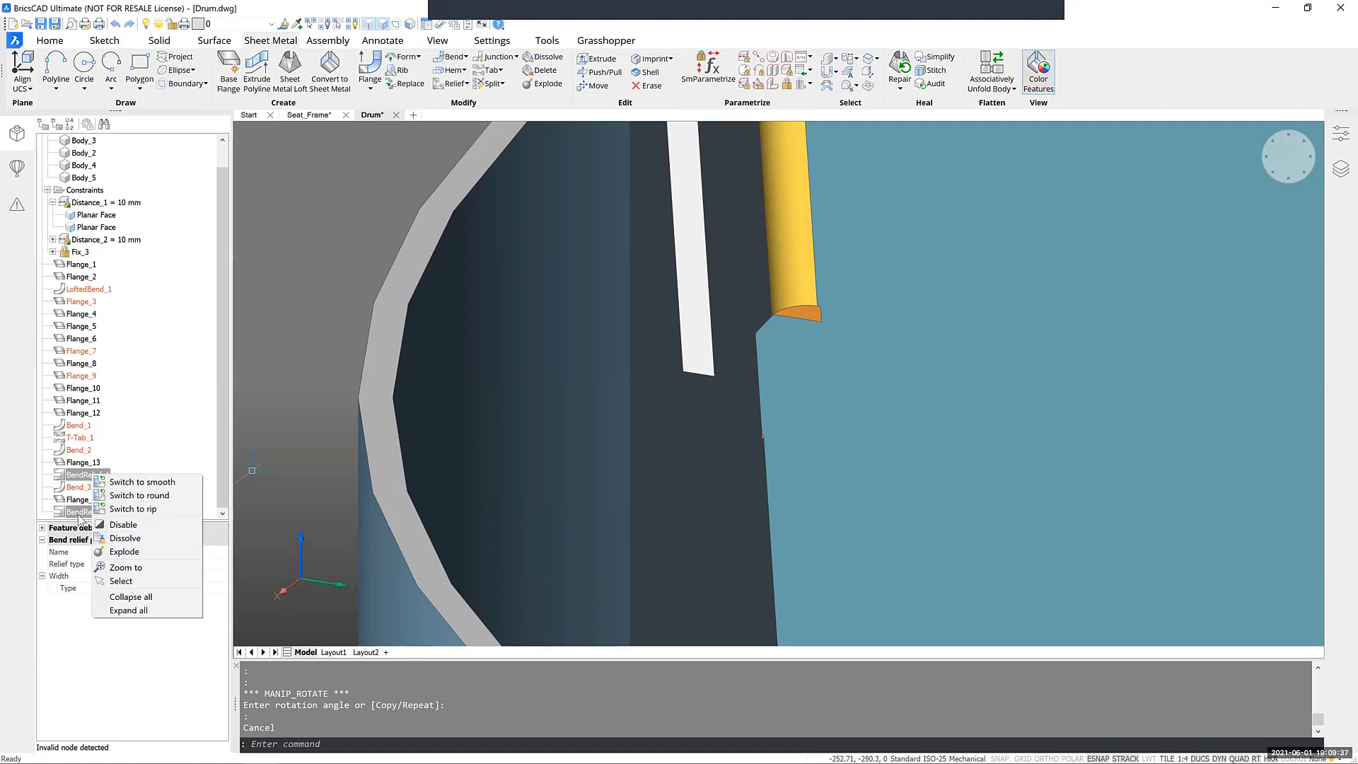
left_click(80, 513)
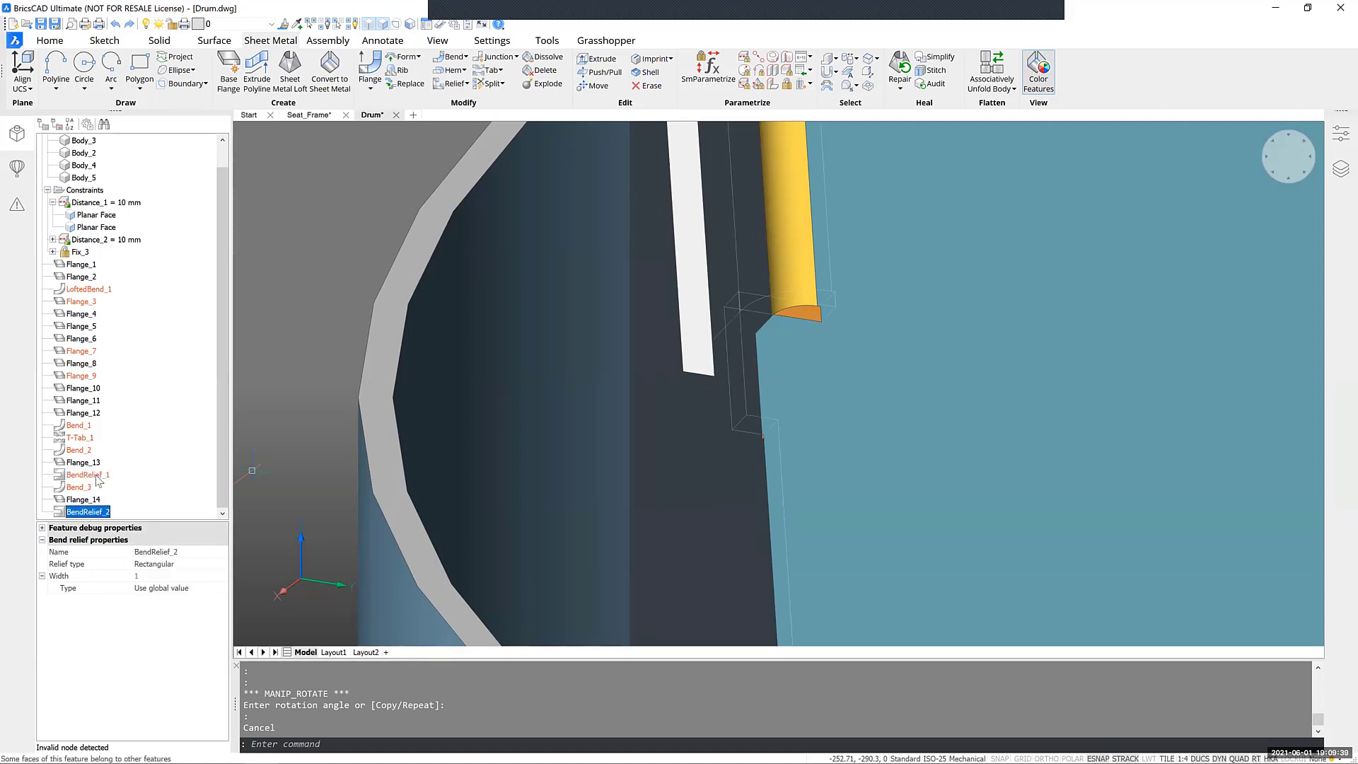
left_click(88, 475, "ctrl")
right_click(100, 475)
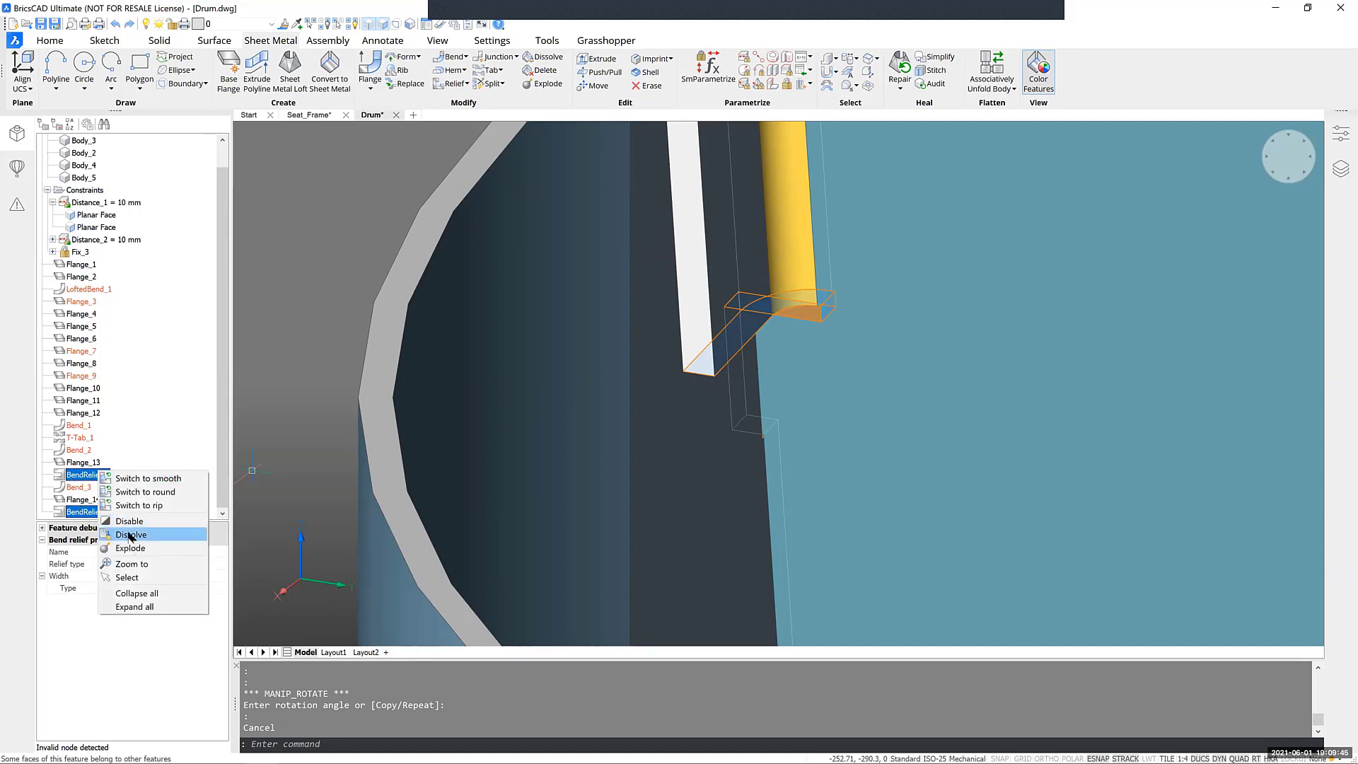
left_click(131, 536)
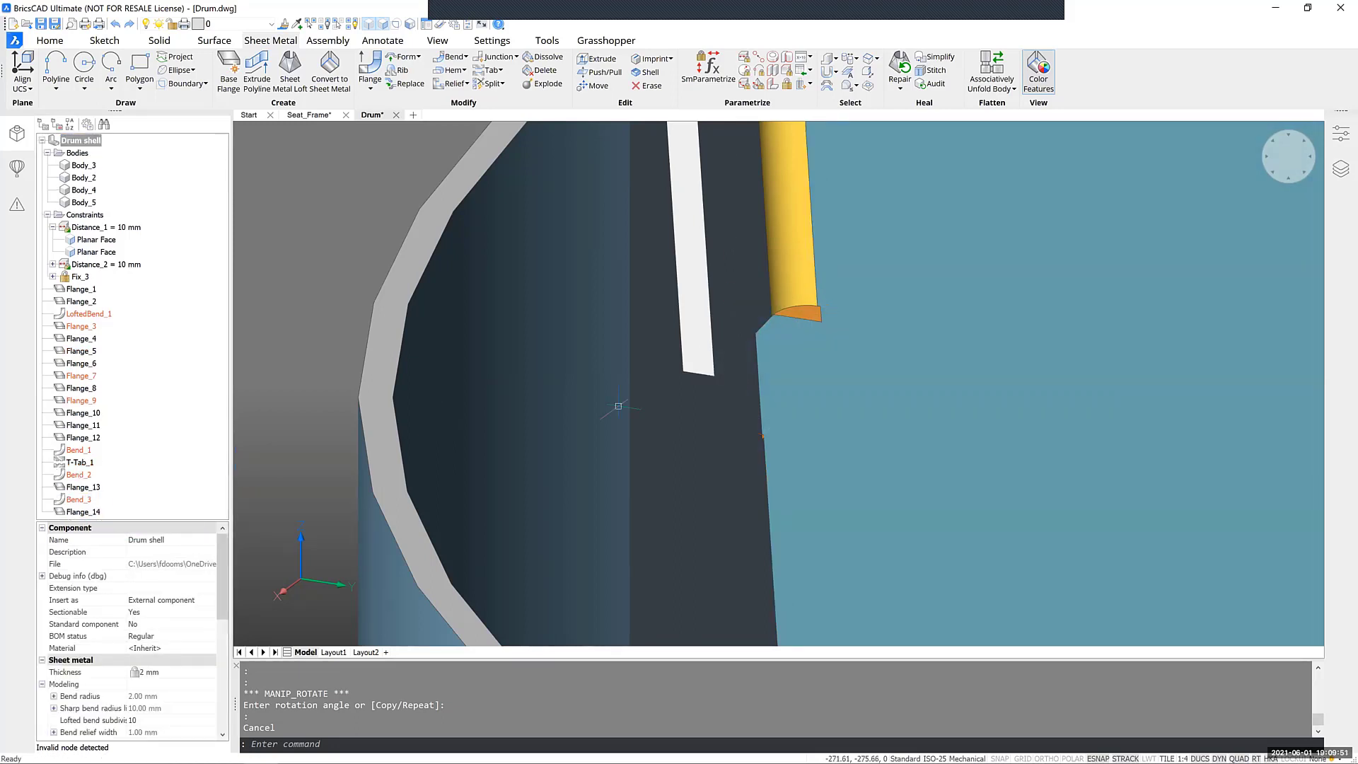
scroll(808, 280, "up", 2)
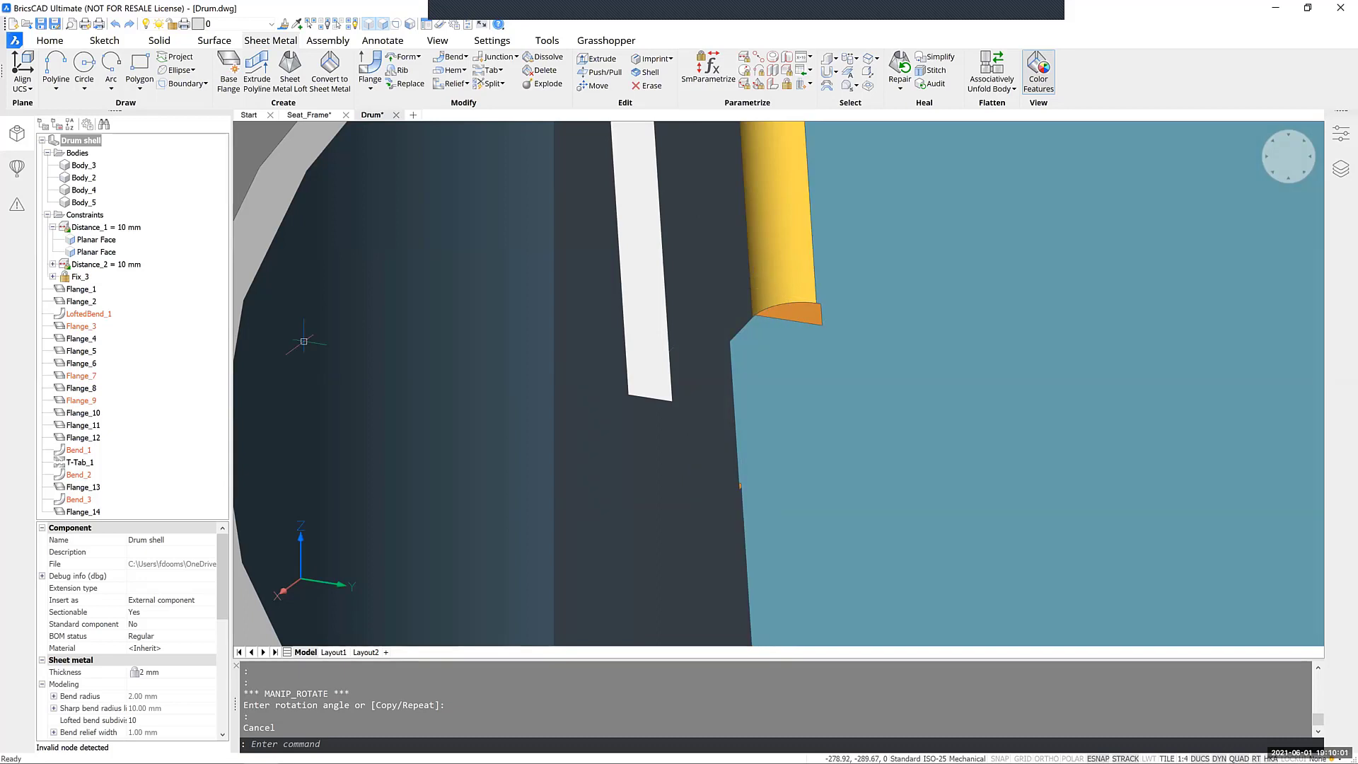
scroll(805, 281, "down", 2)
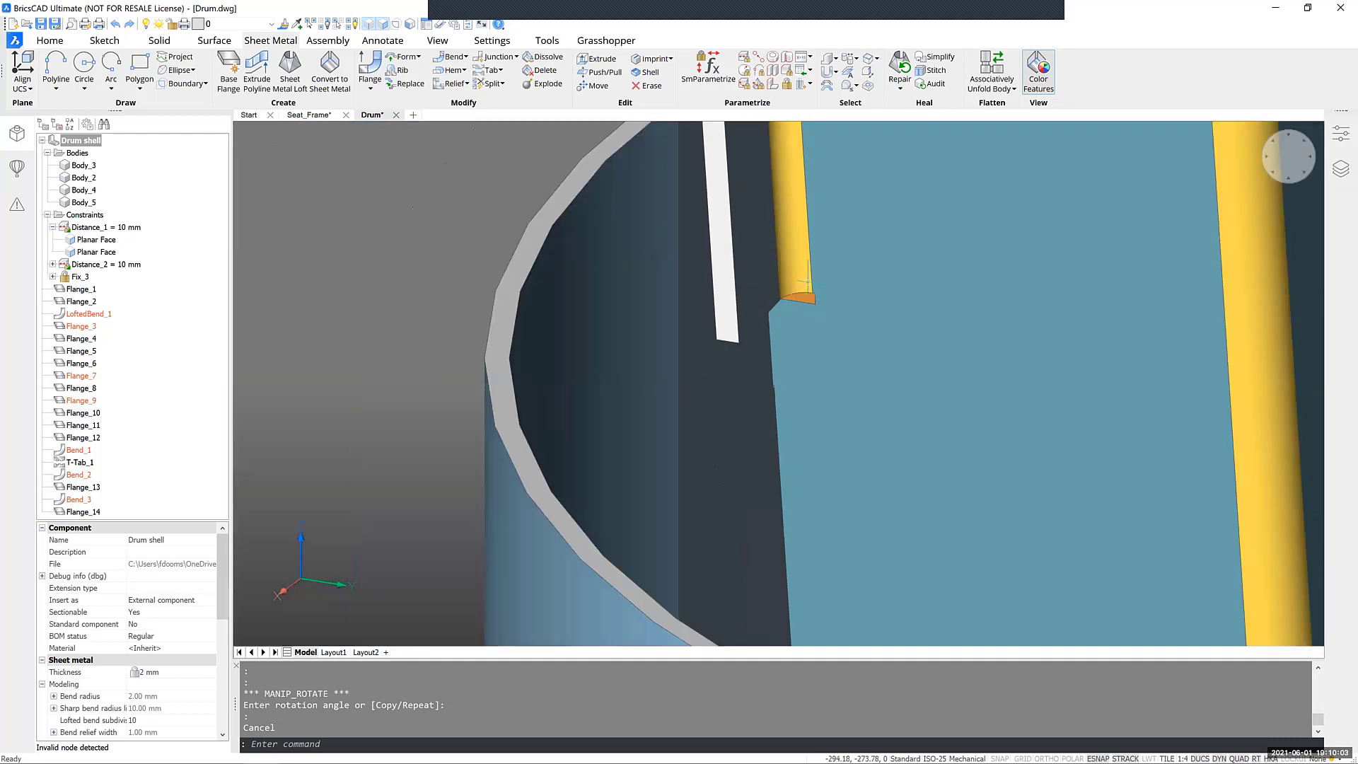
scroll(805, 282, "down", 5)
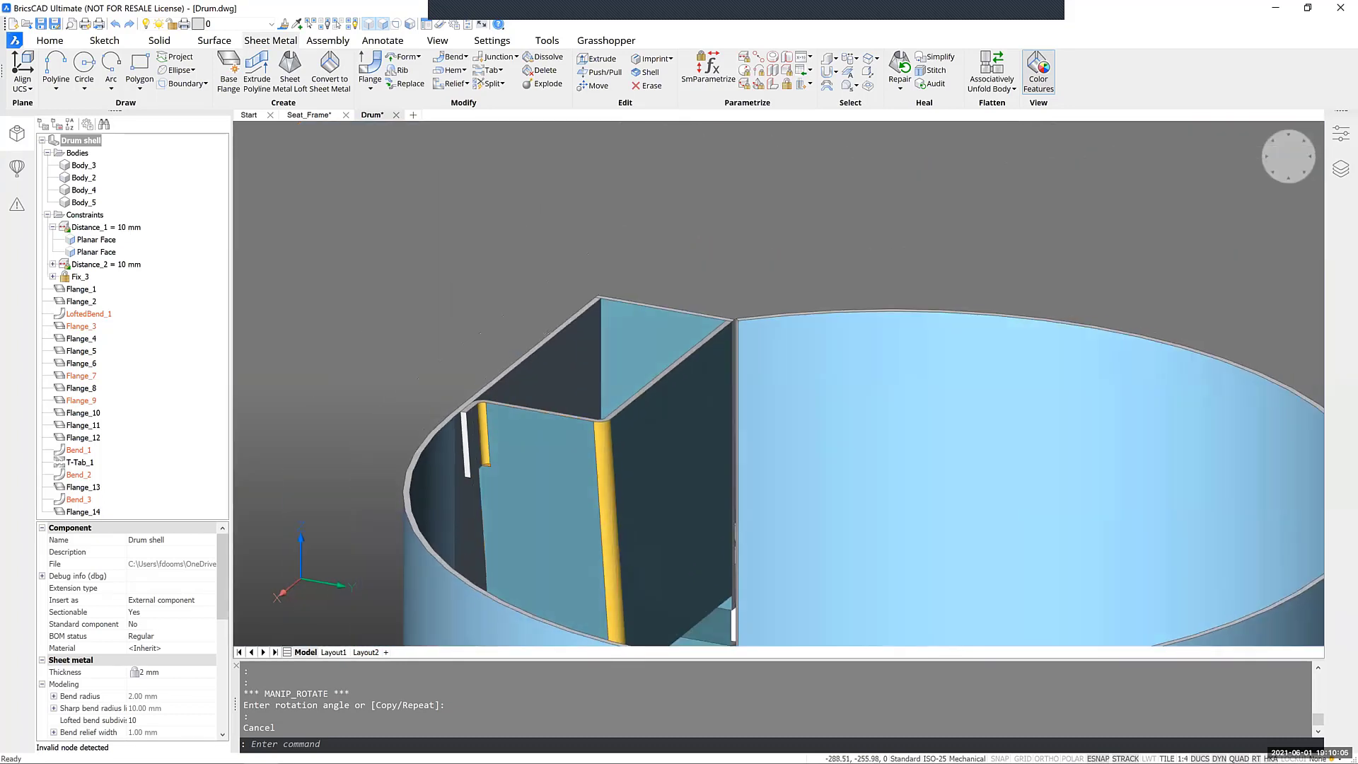
middle_click_drag(805, 281, 939, 354, "shift")
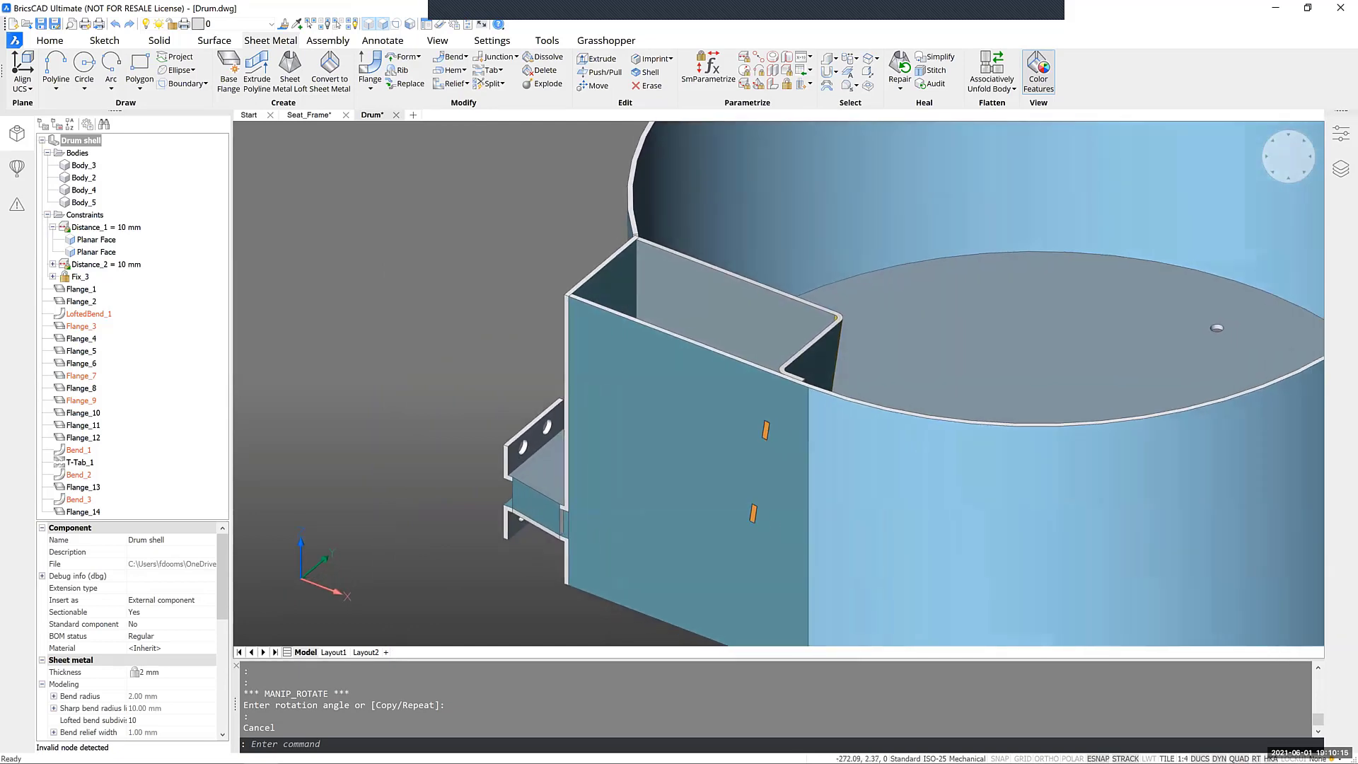
scroll(778, 383, "down", 3)
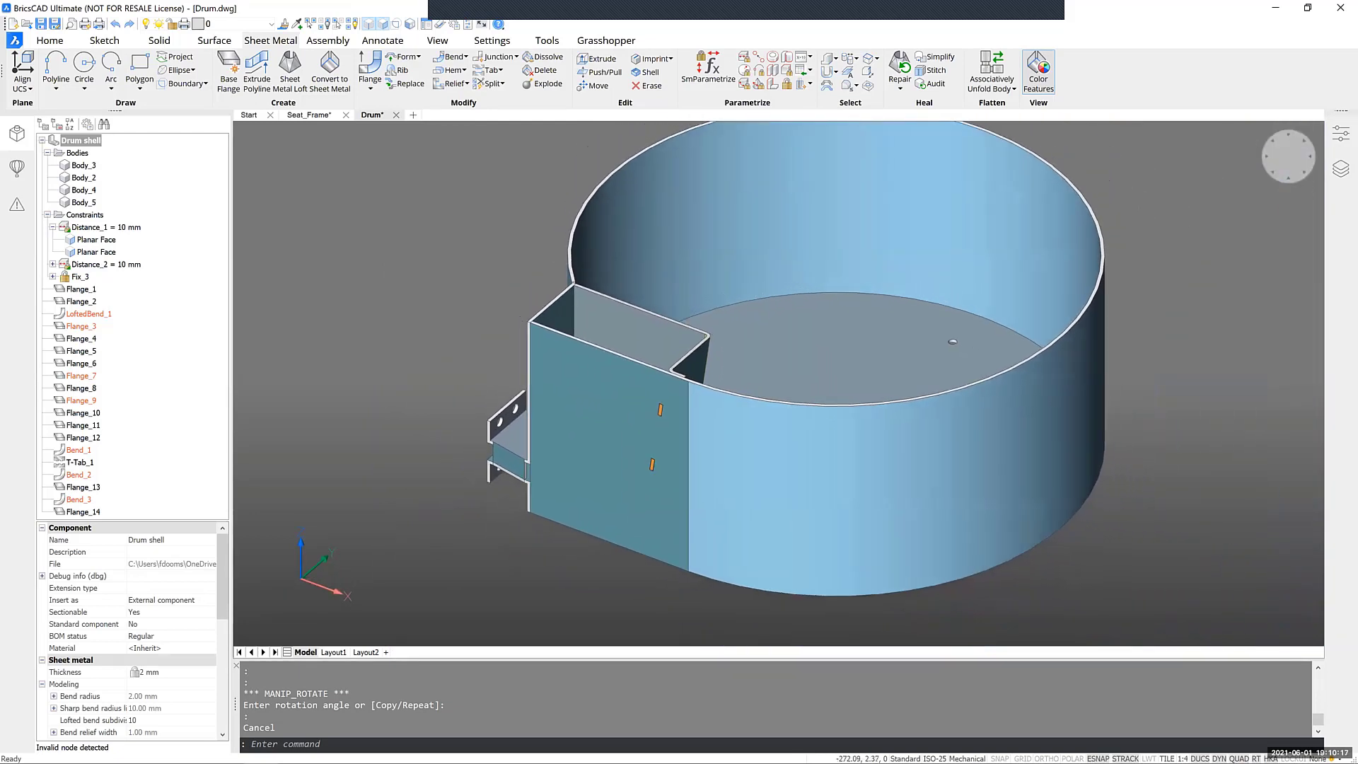
Step: Change the sheet metal context type of Body_3, the box body inside the drum, from global to Context for solid
left_click(85, 167)
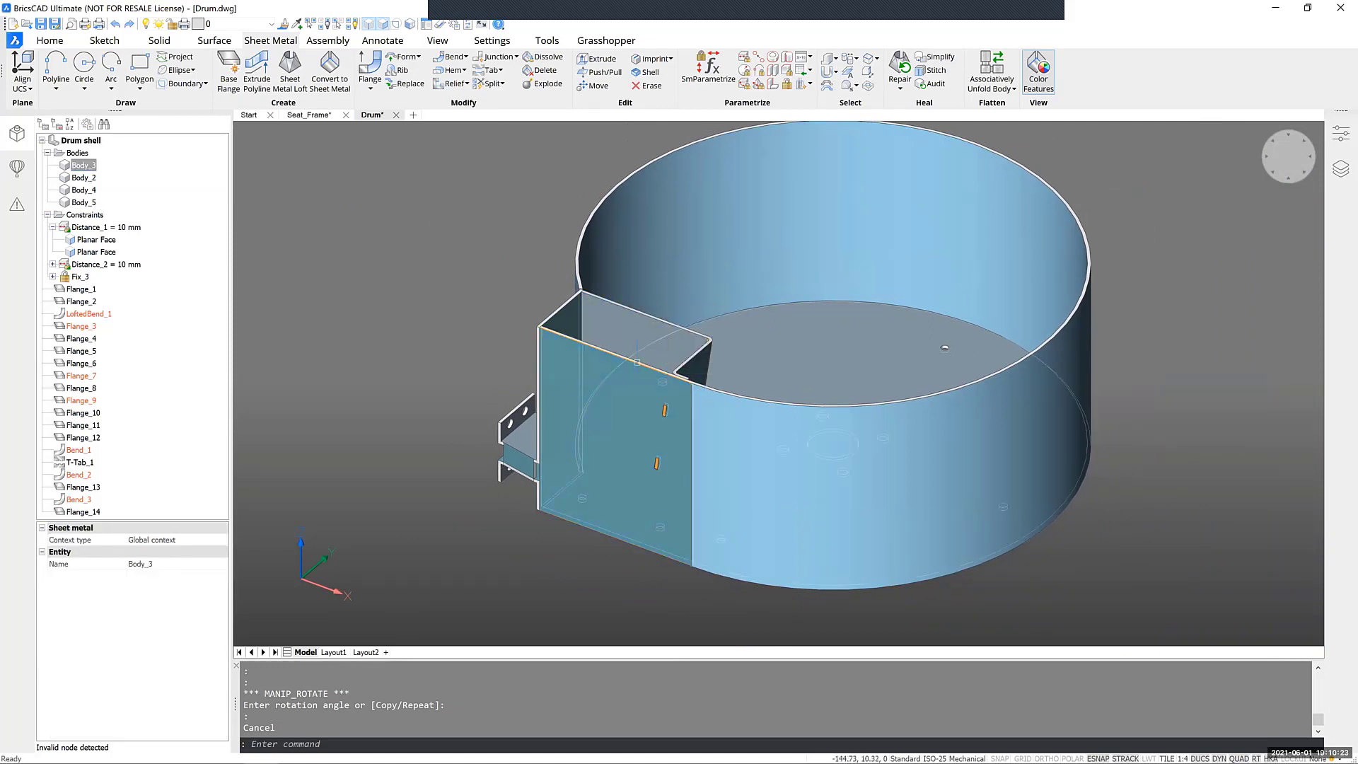
scroll(638, 362, "up", 4)
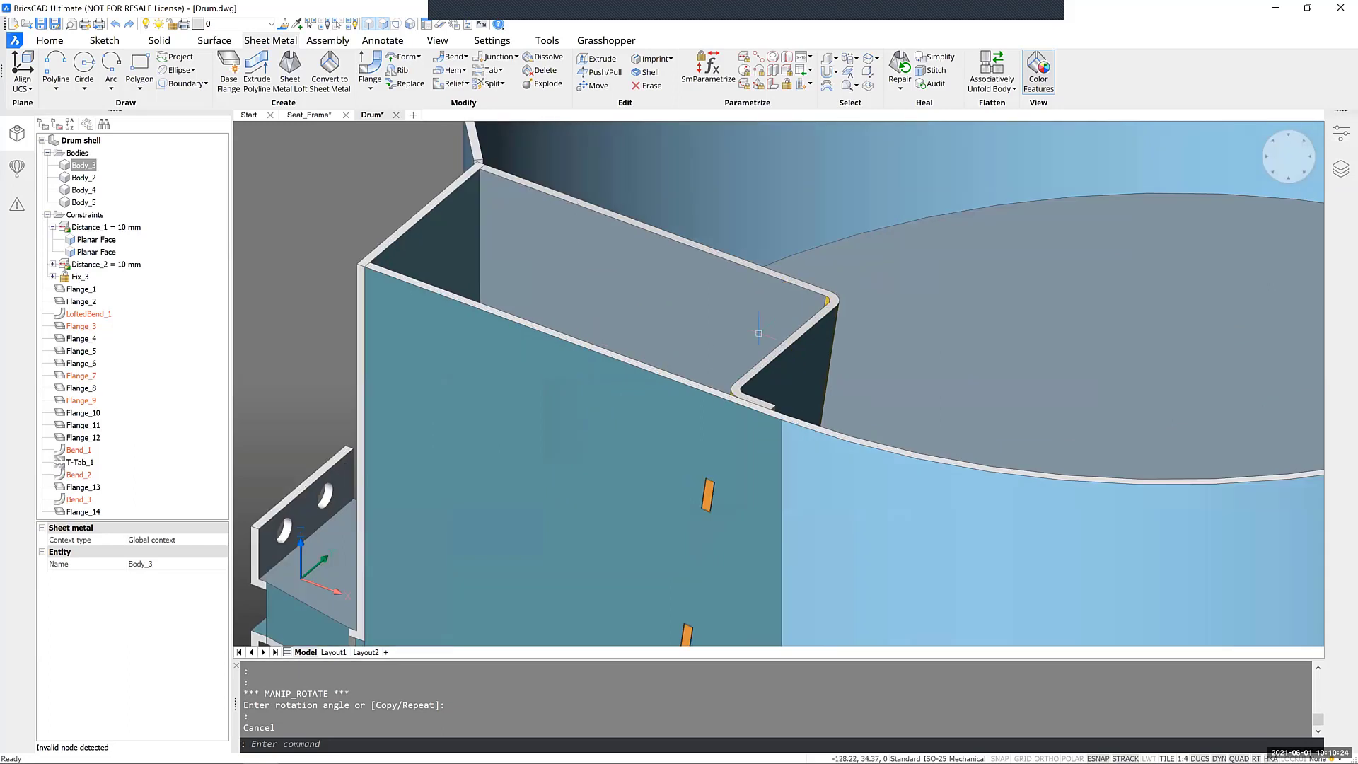
key("Tab")
left_click(813, 363)
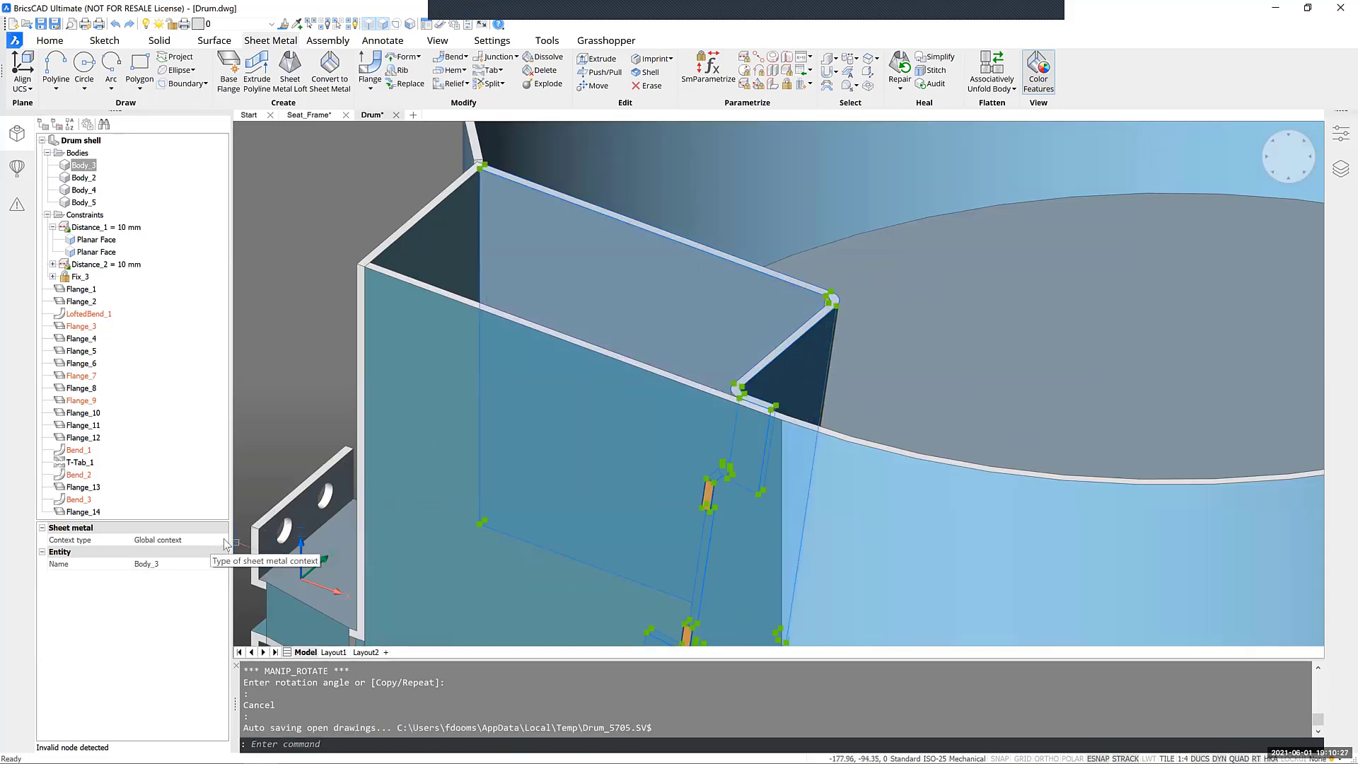
middle_click_drag(424, 495, 223, 487, "shift")
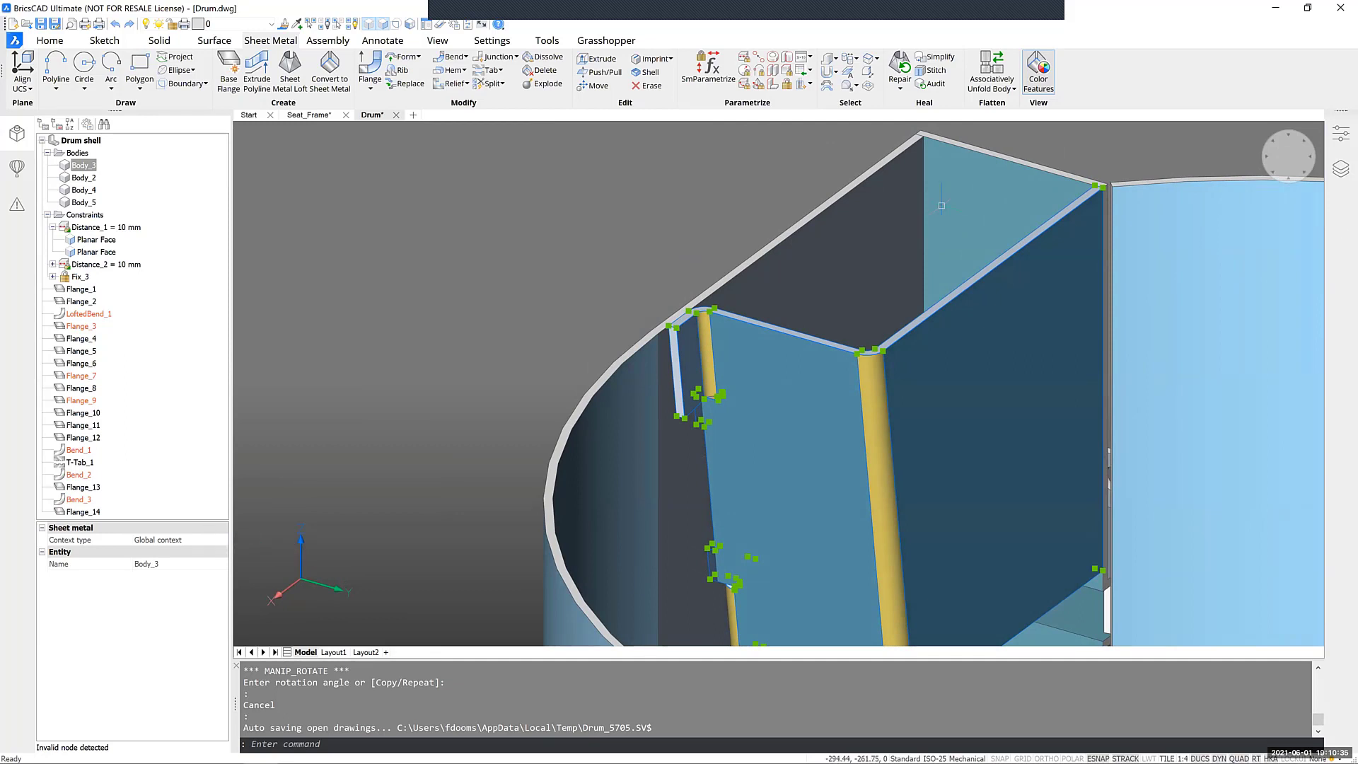
left_click(187, 543)
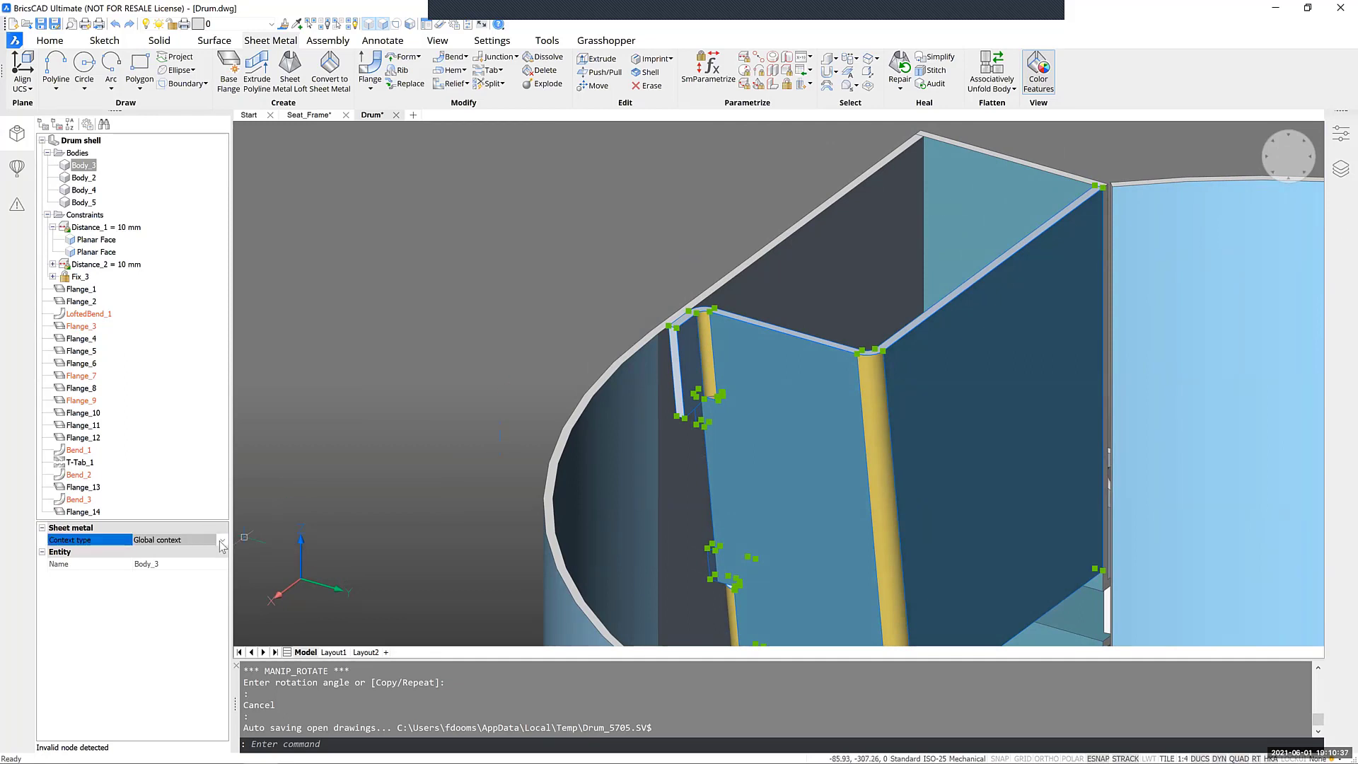
left_click(222, 541)
left_click(179, 565)
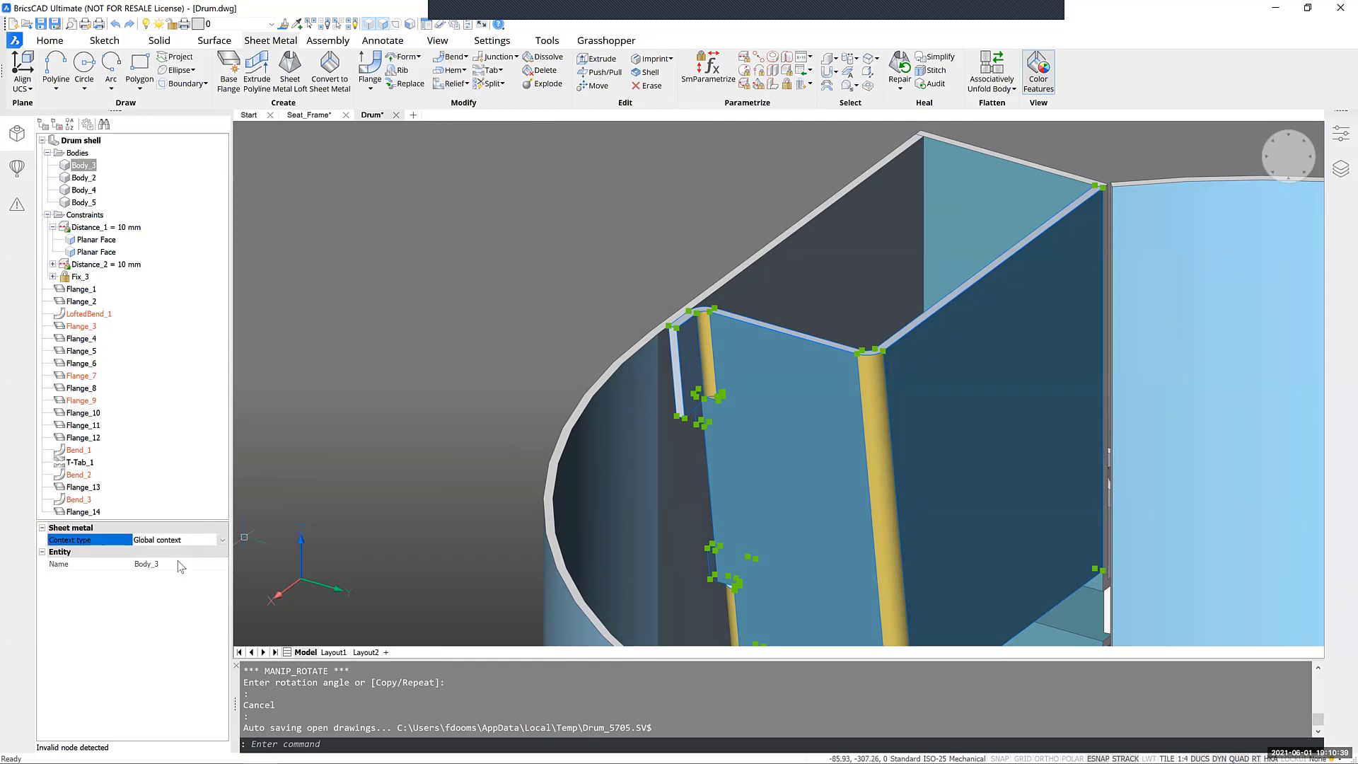
Step: Set the thickness of Body_3 to 3 mm in its own sheet metal context and clear the selection
scroll(184, 608, "down", 5)
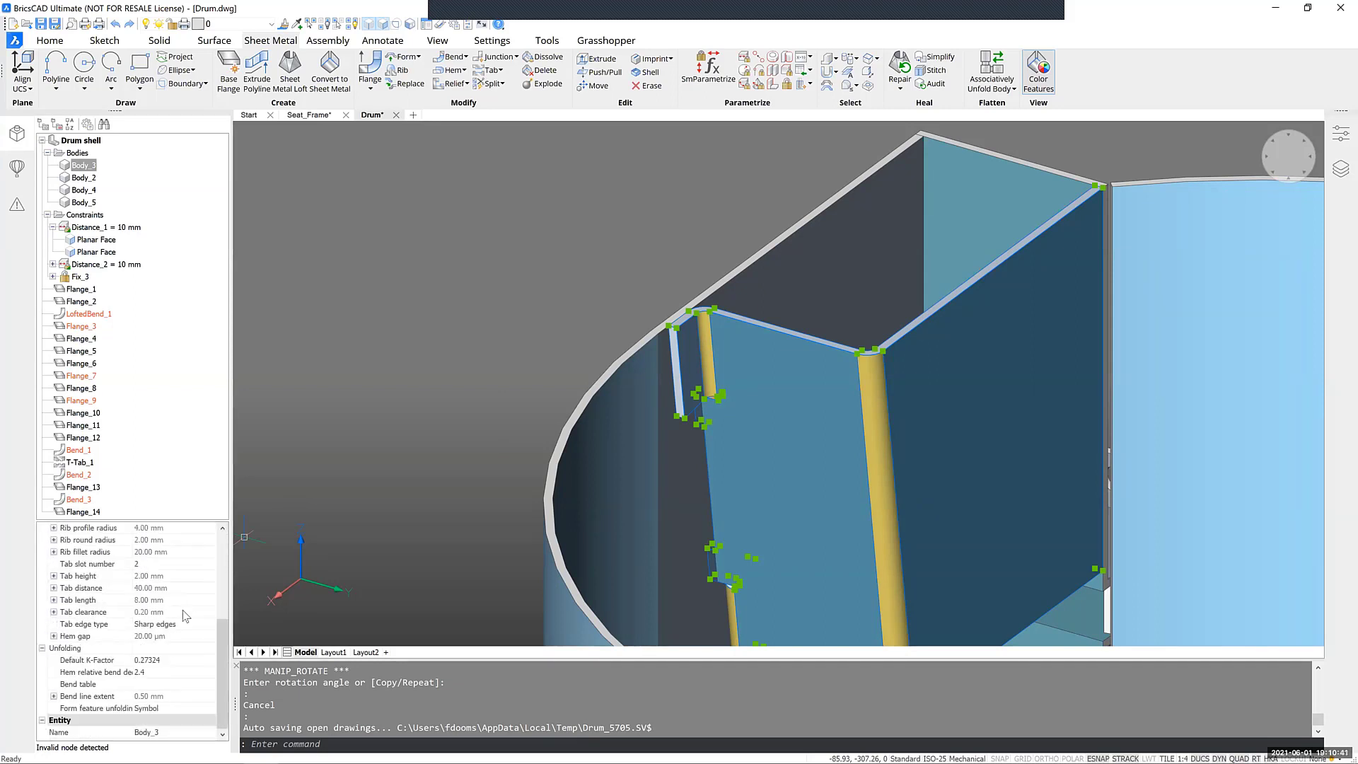
scroll(118, 735, "up", 6)
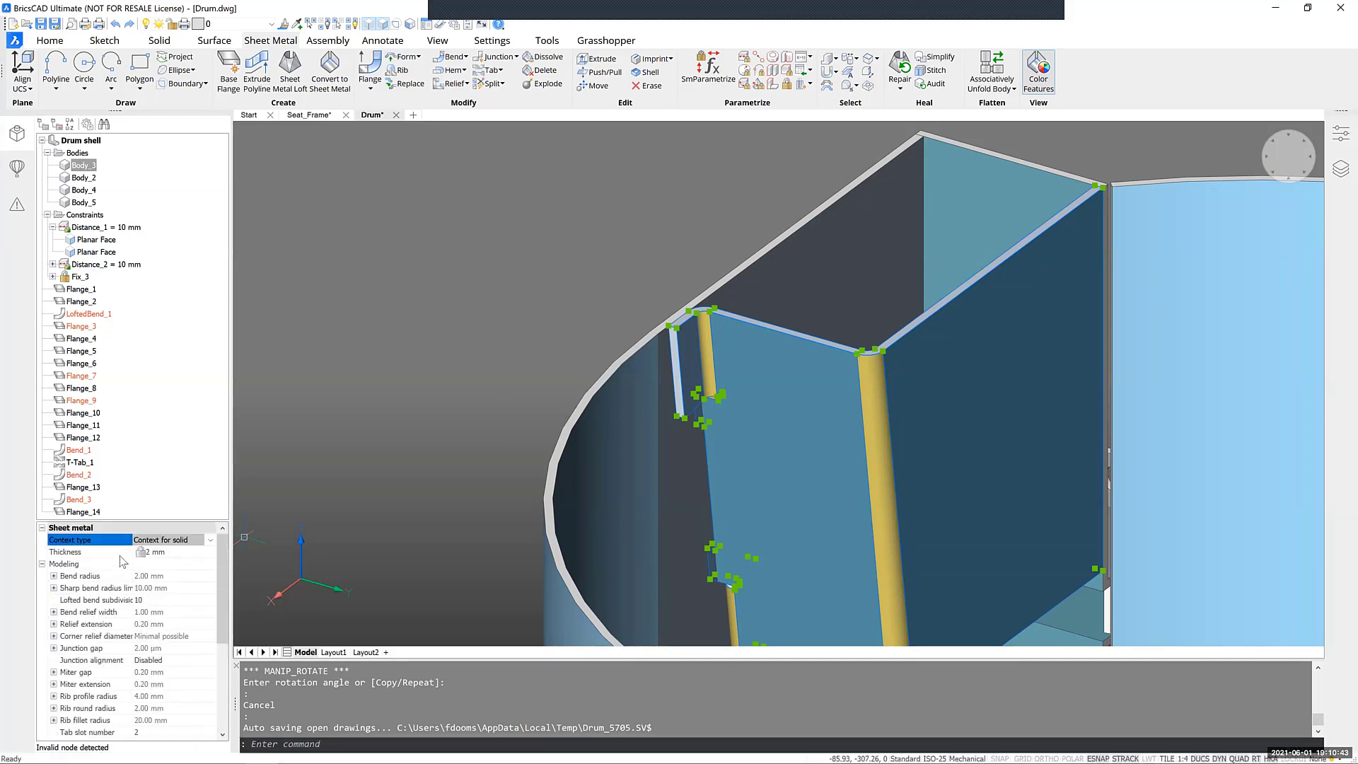
scroll(127, 601, "down", 5)
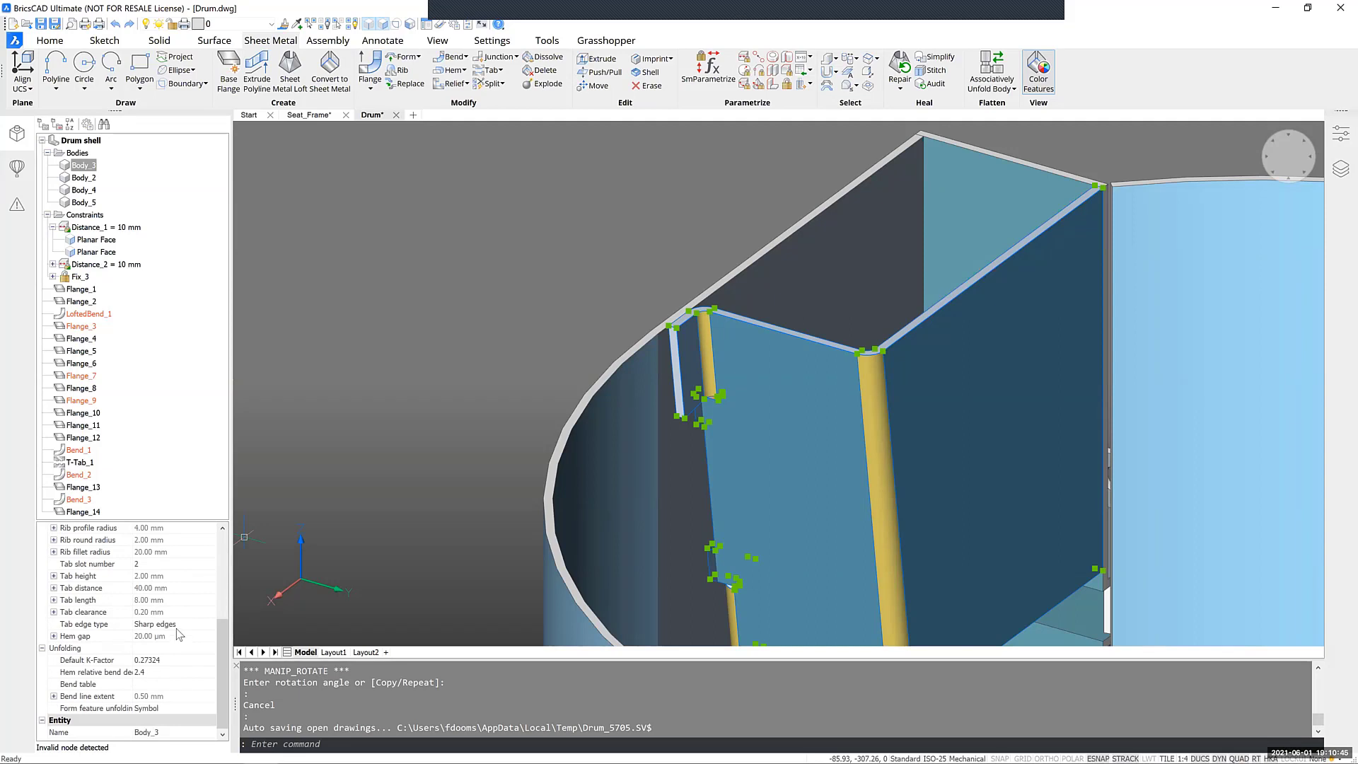
scroll(178, 632, "up", 5)
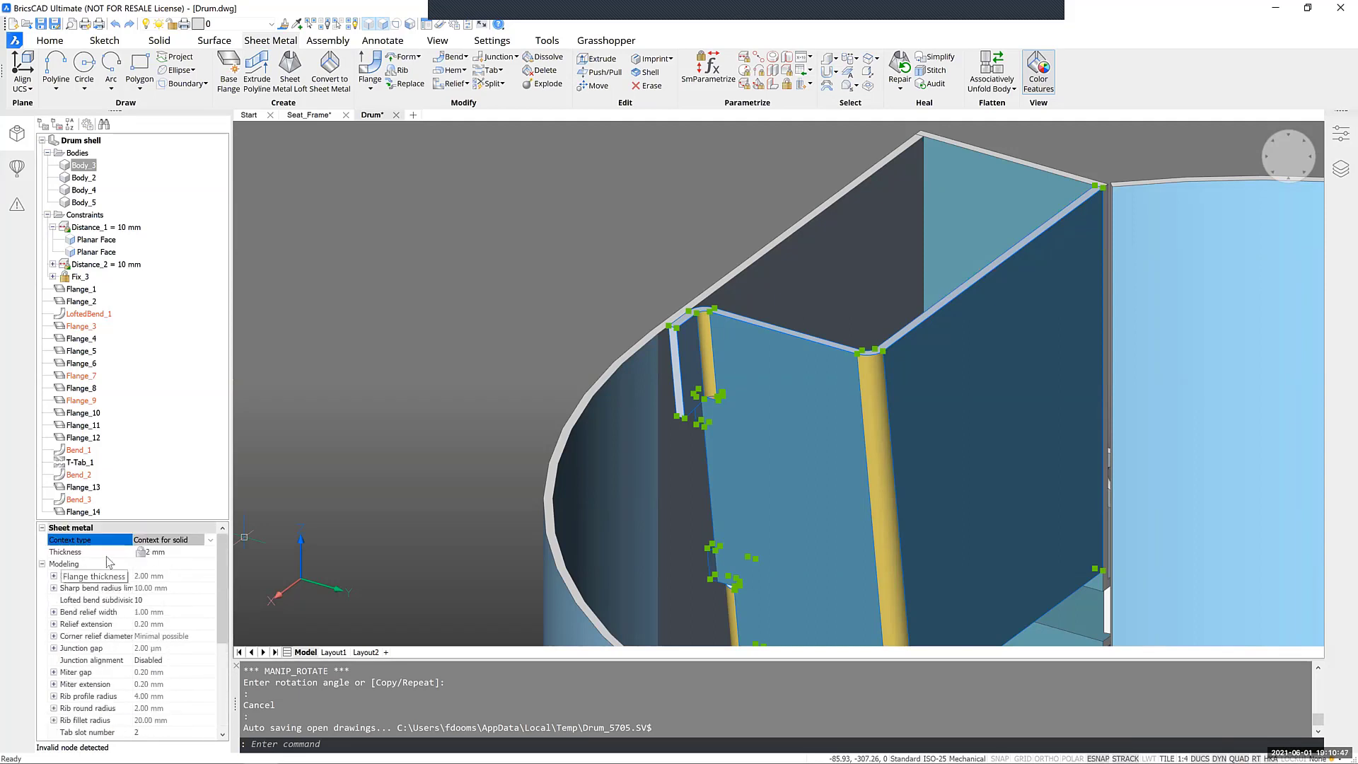
left_click(180, 552)
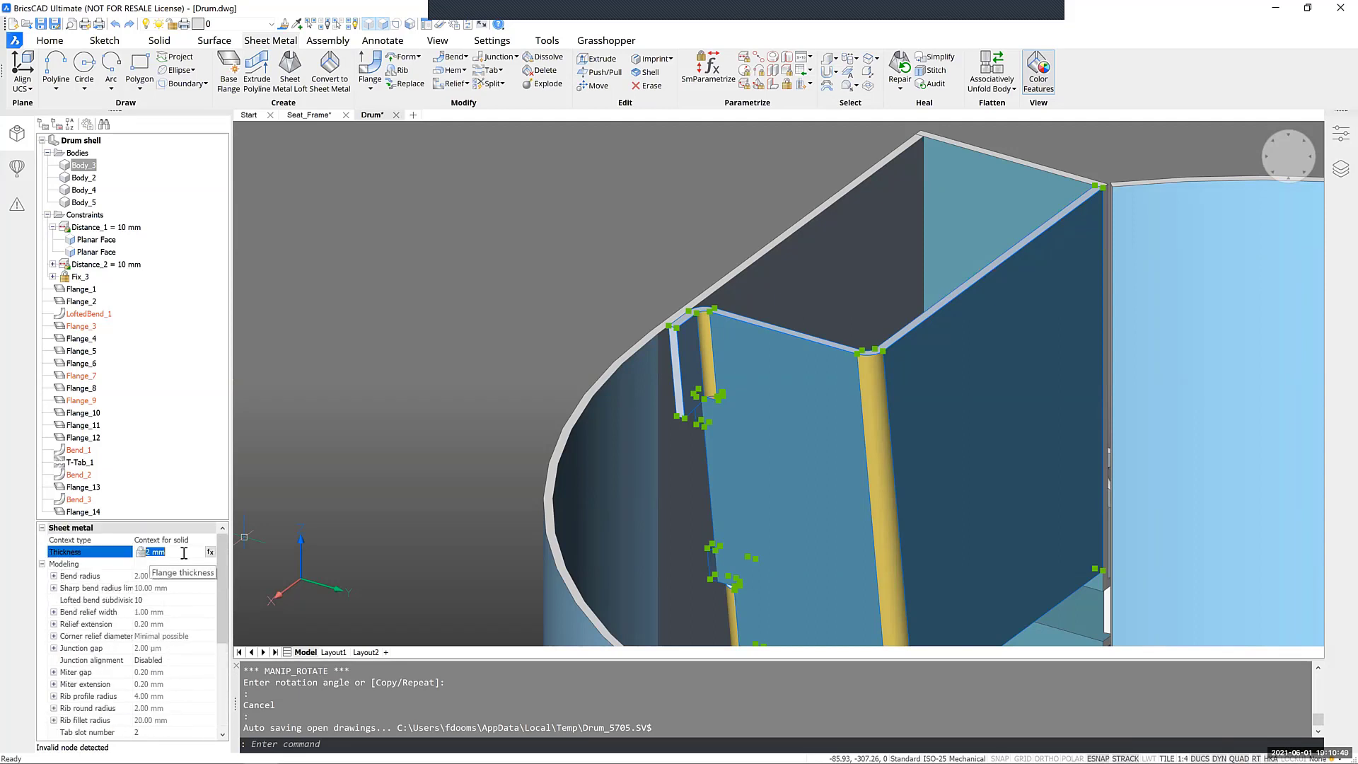
type("3")
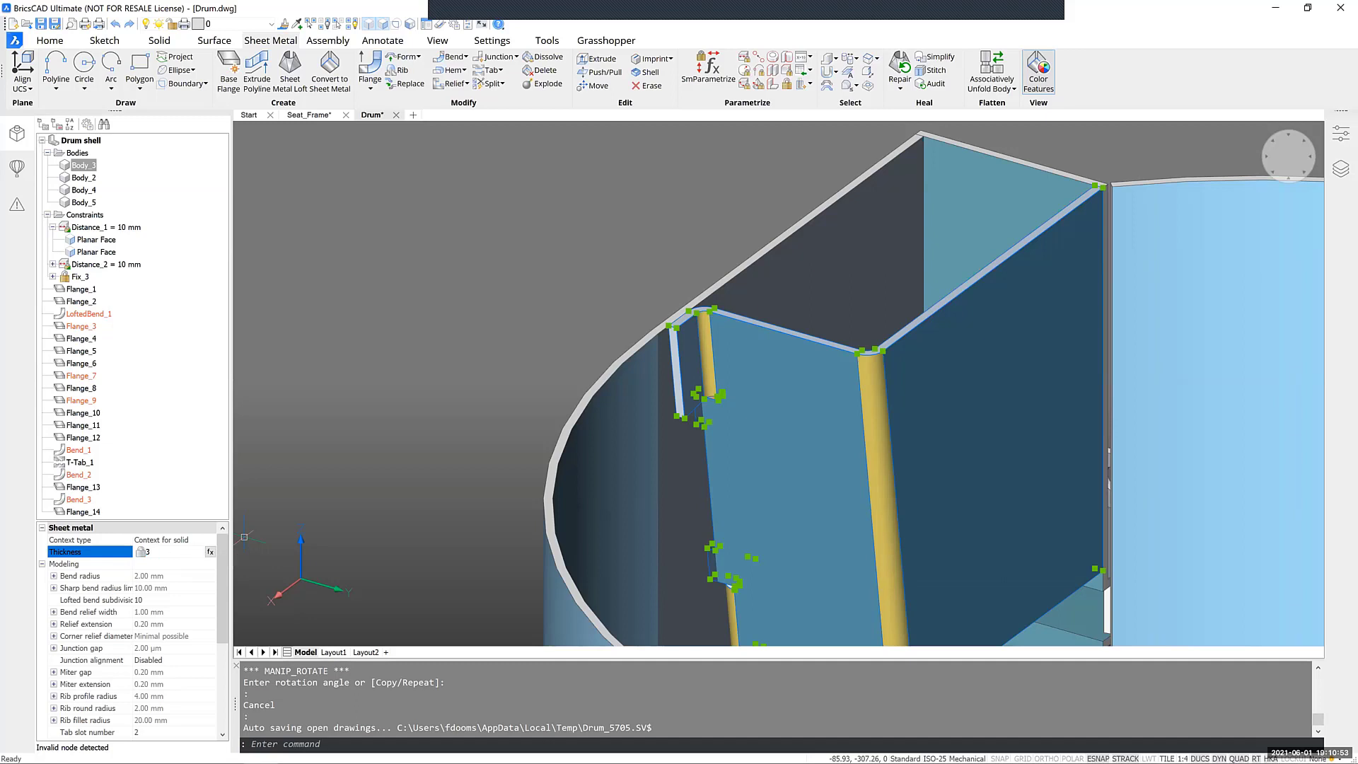
key("Return")
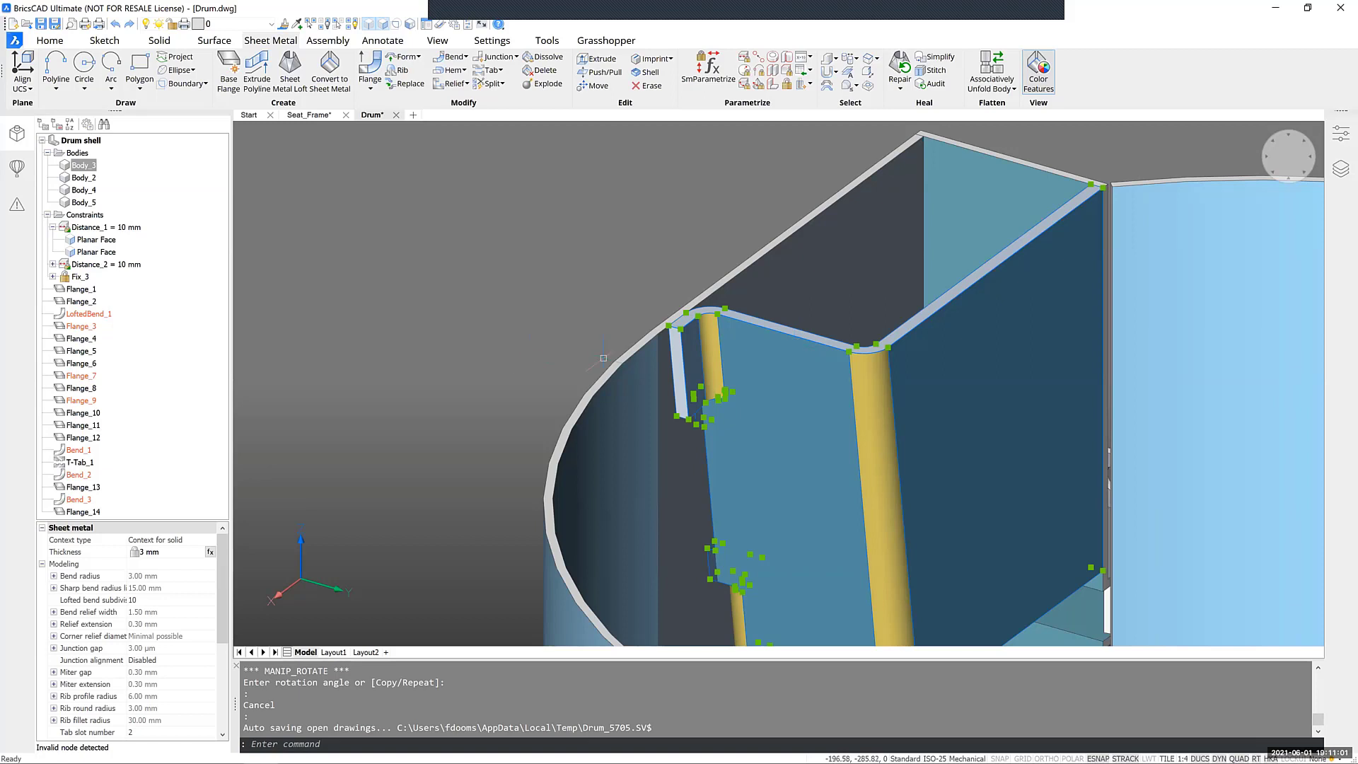
left_click(498, 346)
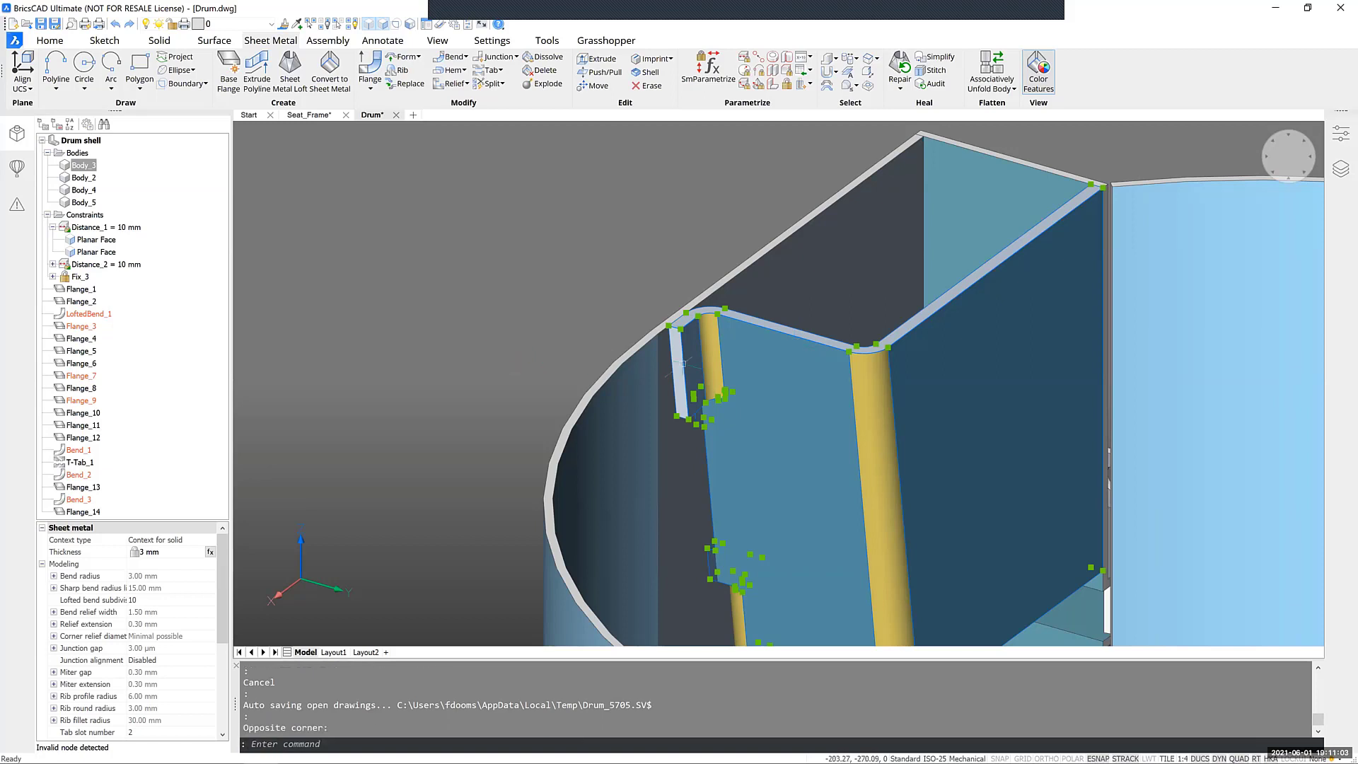
key("Escape")
Step: Examine the box body's wall thickness, bends and tabbed edge from inside the drum
scroll(683, 364, "down", 1)
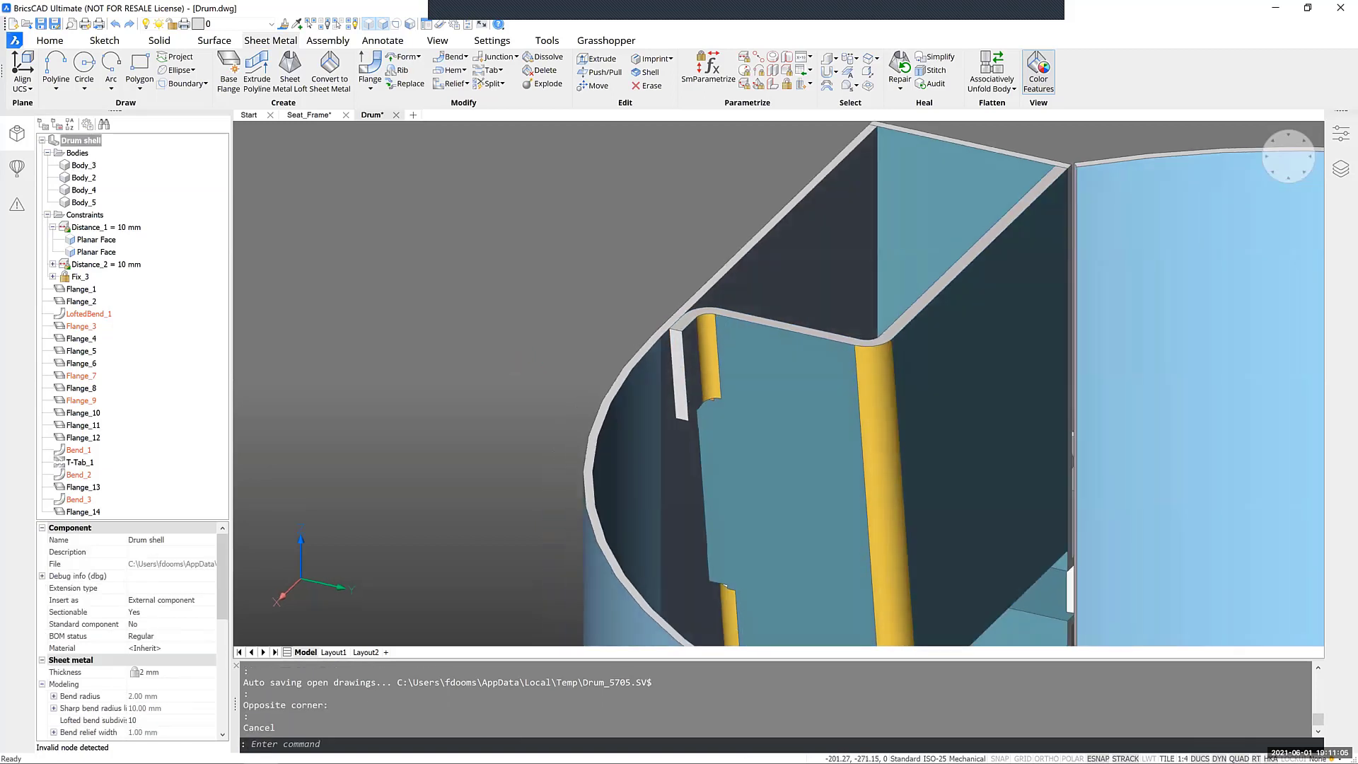
middle_click_drag(683, 364, 787, 363, "shift")
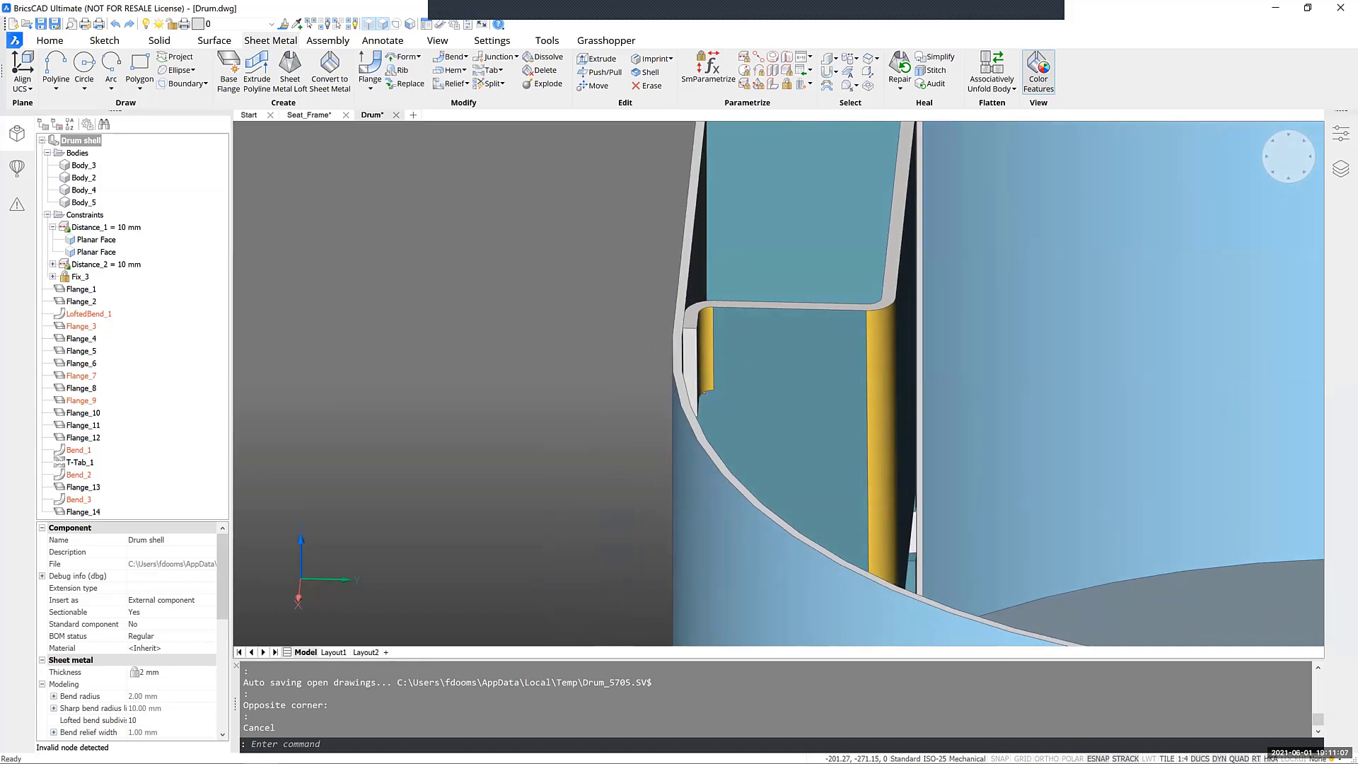
middle_click_drag(719, 394, 785, 417, "shift")
scroll(897, 377, "up", 2)
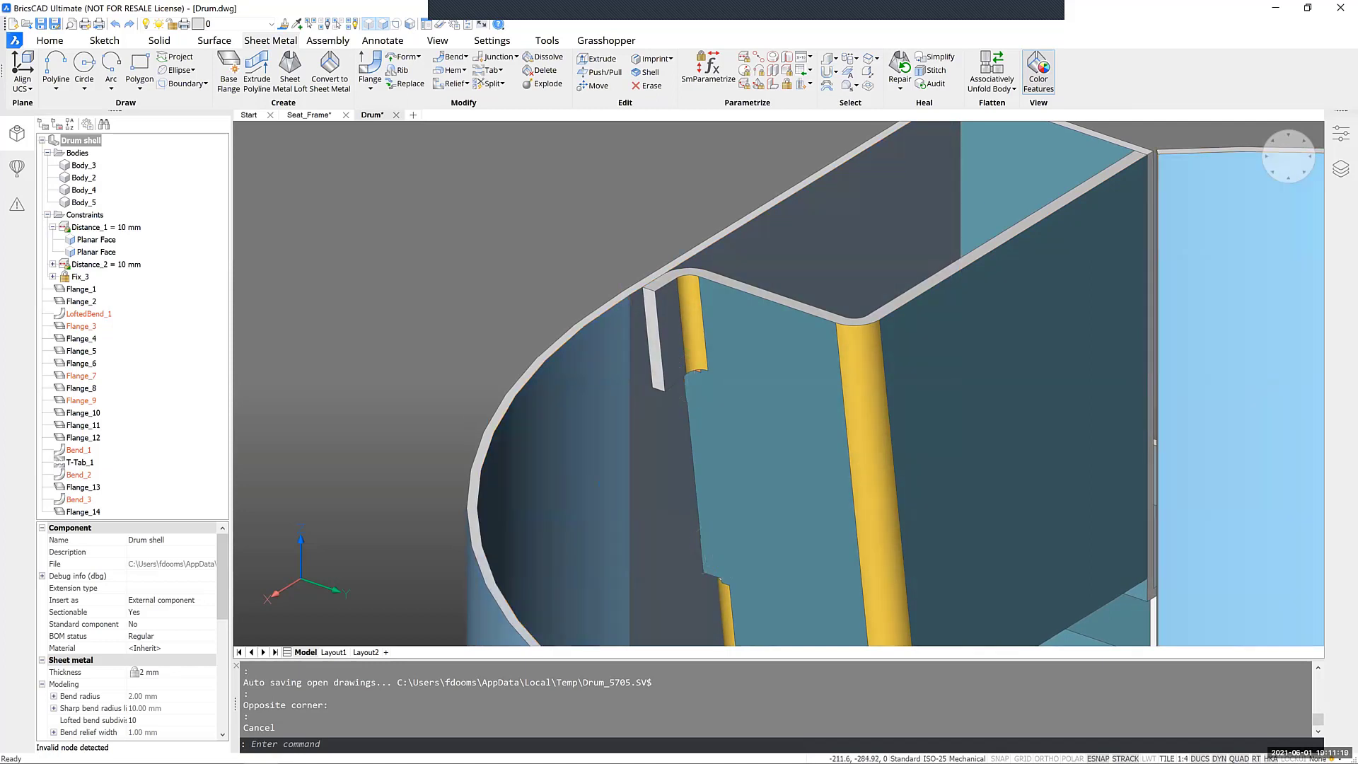
scroll(761, 299, "down", 3)
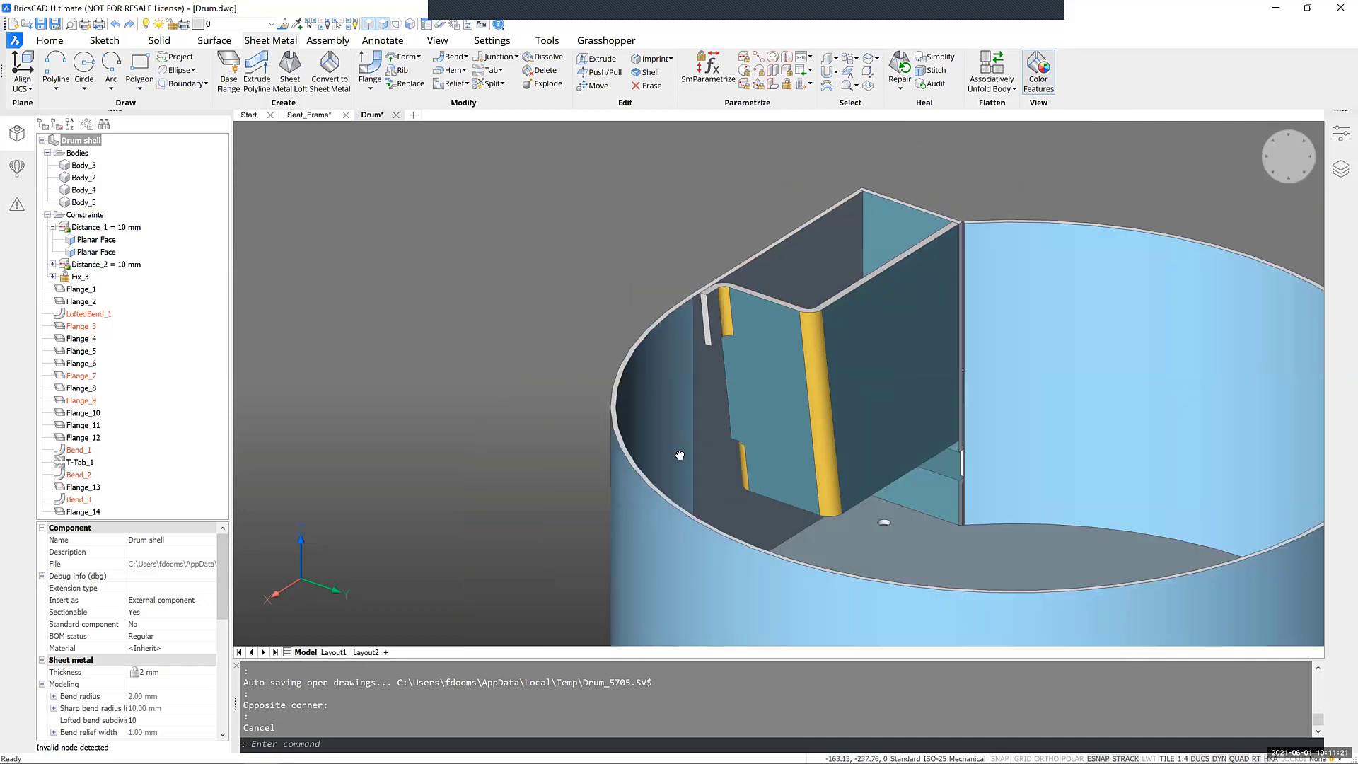
middle_click_drag(680, 455, 589, 530)
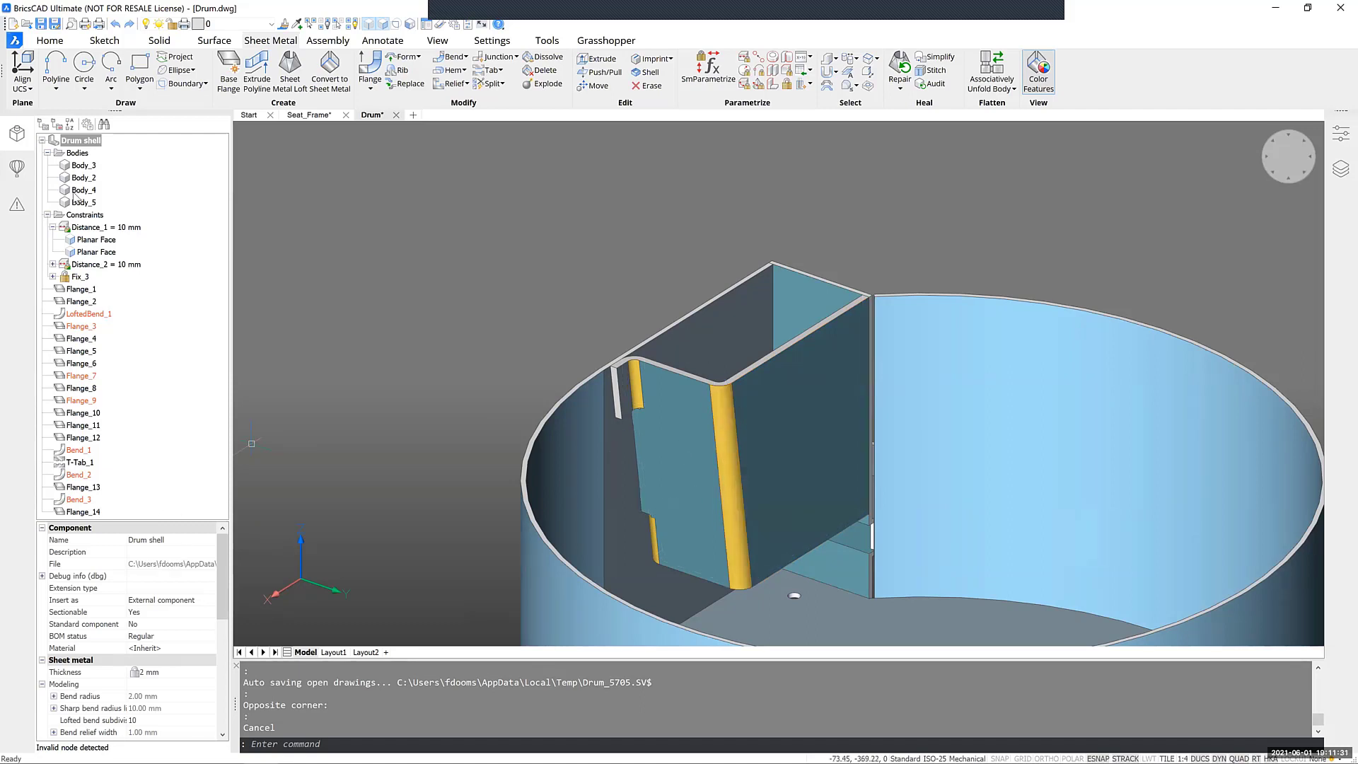
Step: Review the modeling and unfolding parameters in Body_3's own sheet metal context
left_click(88, 167)
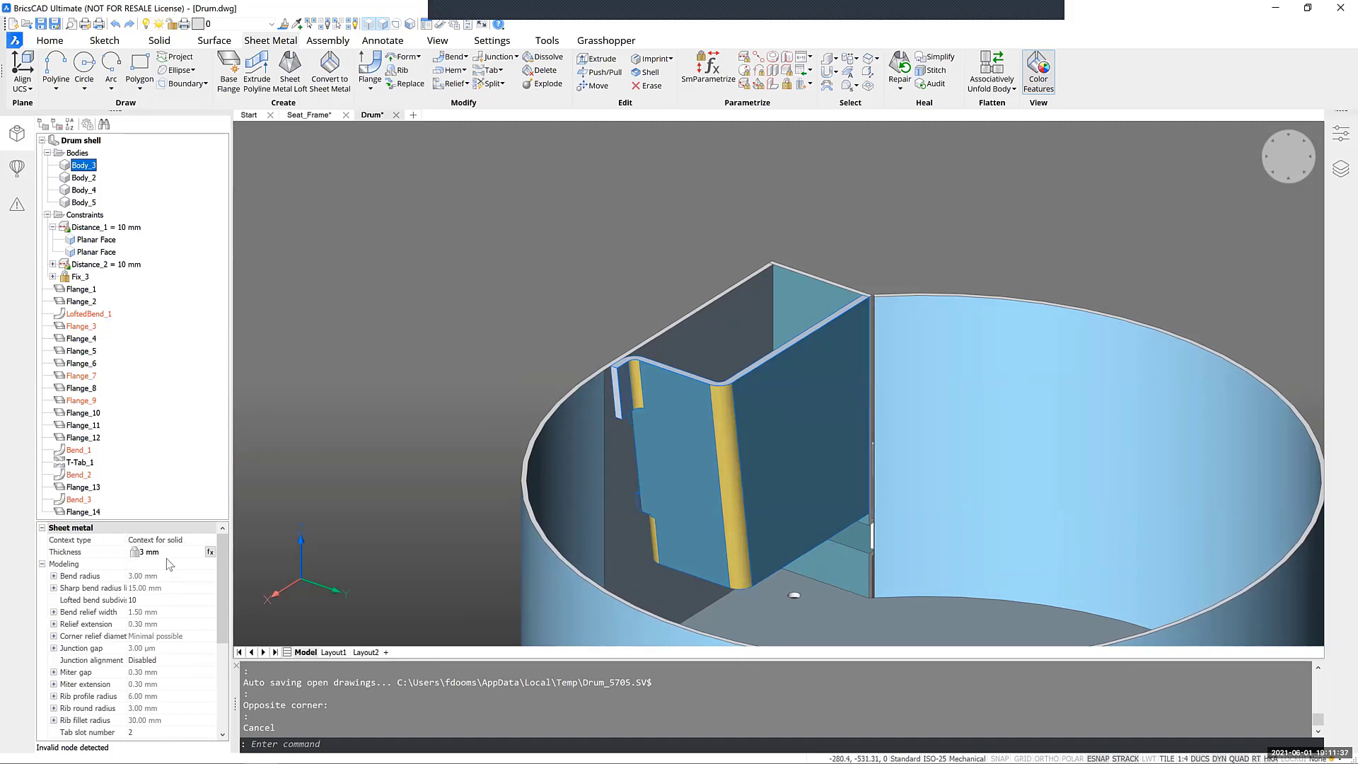
scroll(167, 587, "down", 5)
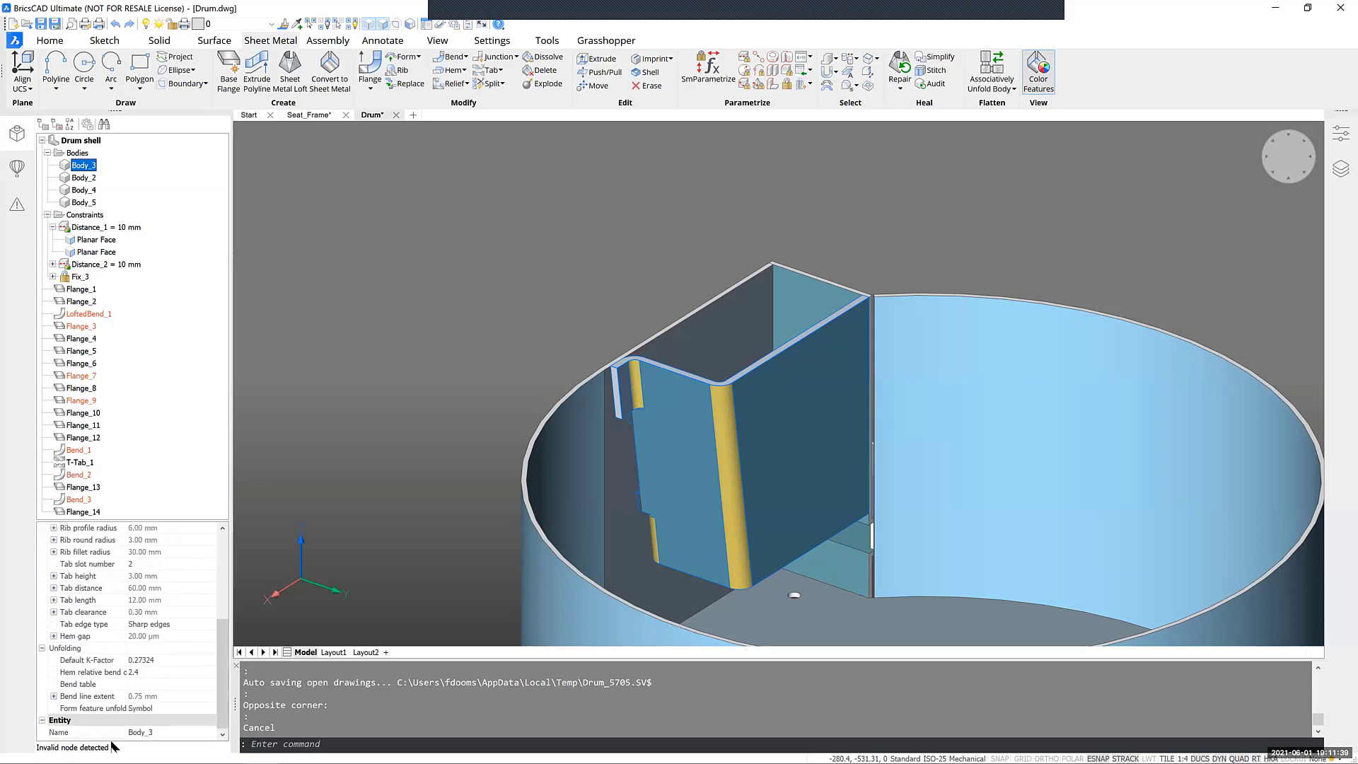
scroll(113, 643, "up", 5)
scroll(136, 646, "down", 5)
scroll(149, 672, "up", 5)
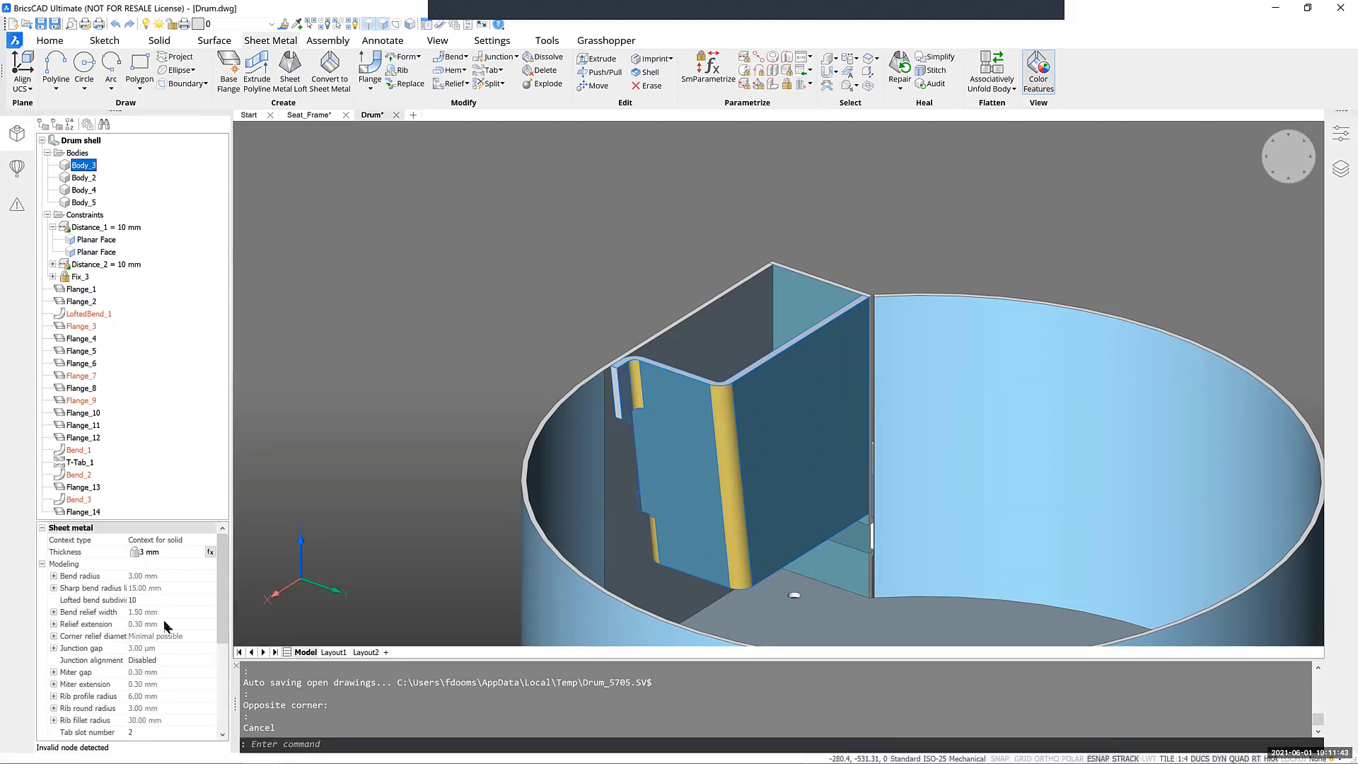
mouse_move(167, 626)
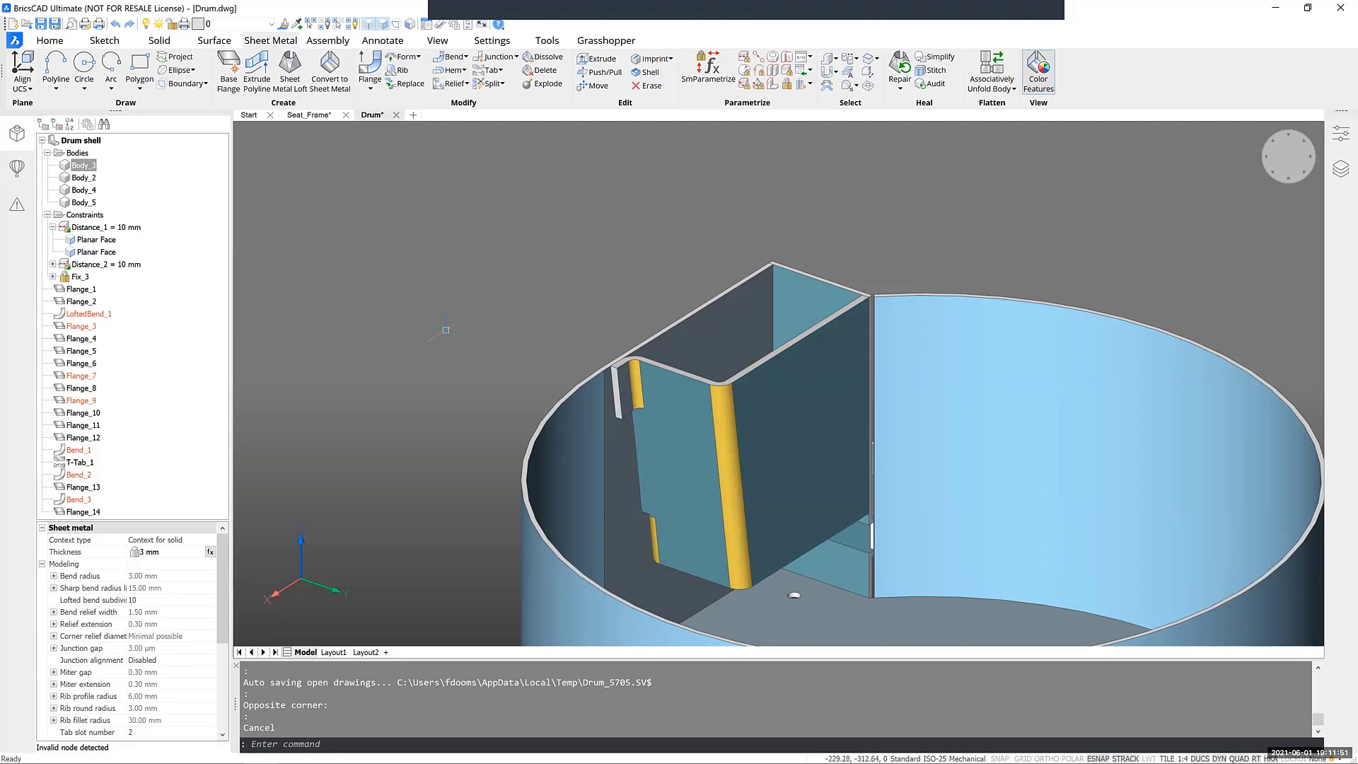
Step: Inspect the drum from below and check the sheet metal context type of Body_5, the drum's outer body
middle_click_drag(445, 330, 753, 160, "shift")
middle_click_drag(739, 339, 739, 318, "shift")
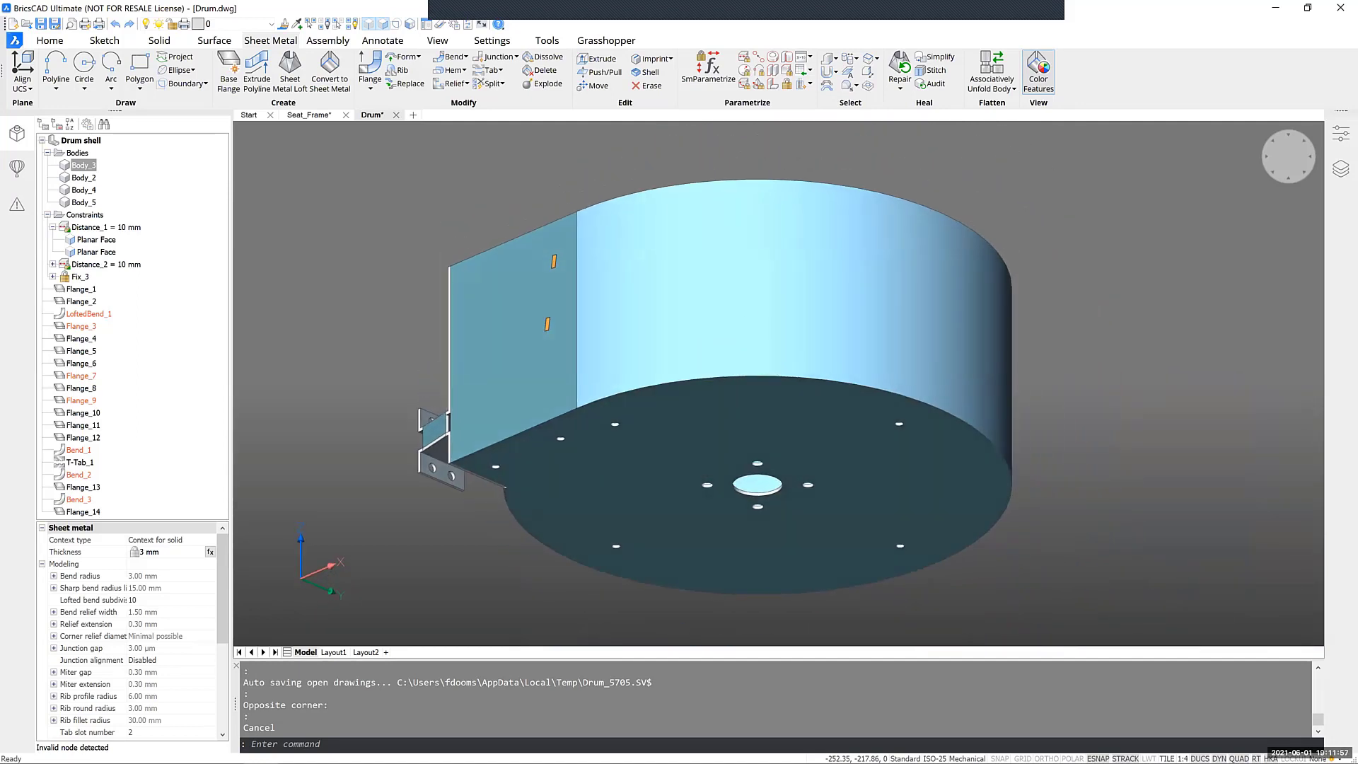
left_click(616, 408)
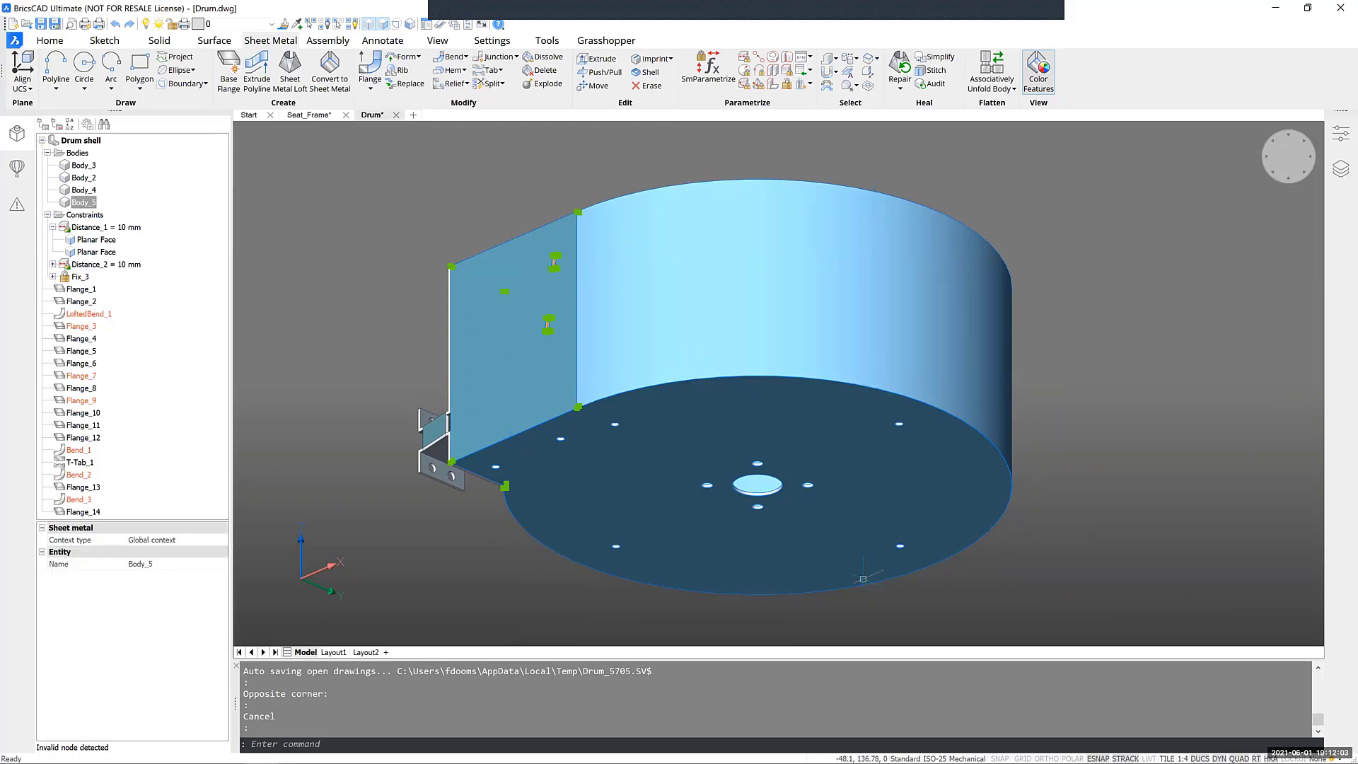
mouse_move(730, 371)
key("Escape")
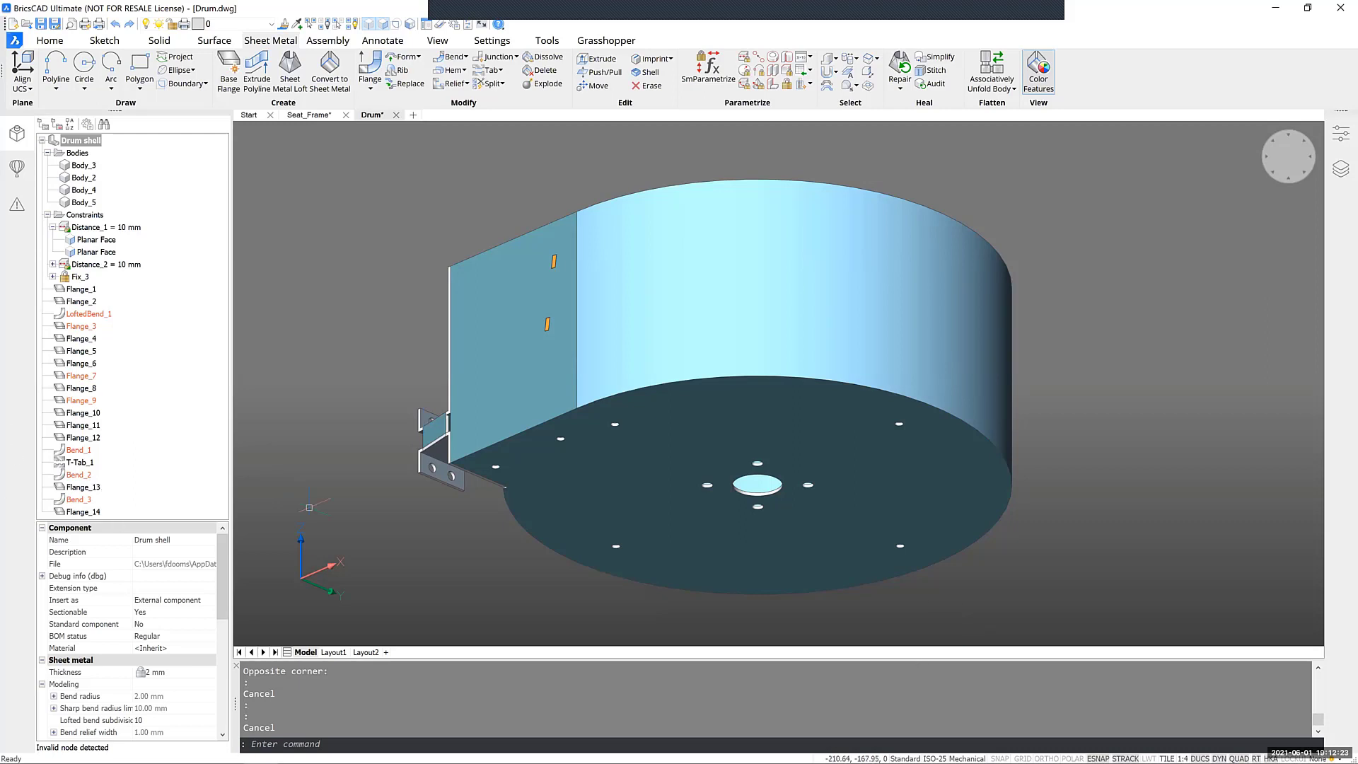
Step: Review the sheet metal modeling and unfolding parameters of the Drum shell component
left_click(81, 141)
scroll(144, 647, "down", 10)
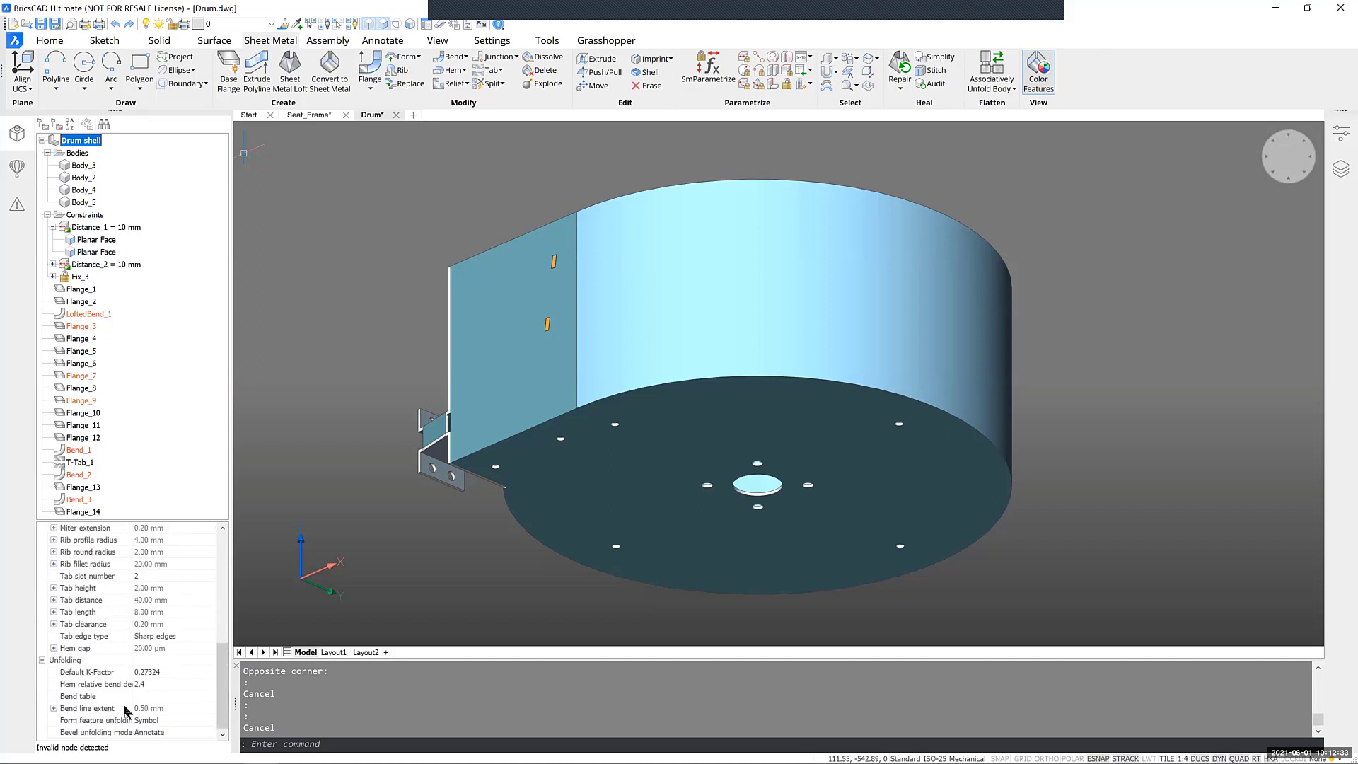
scroll(126, 709, "up", 10)
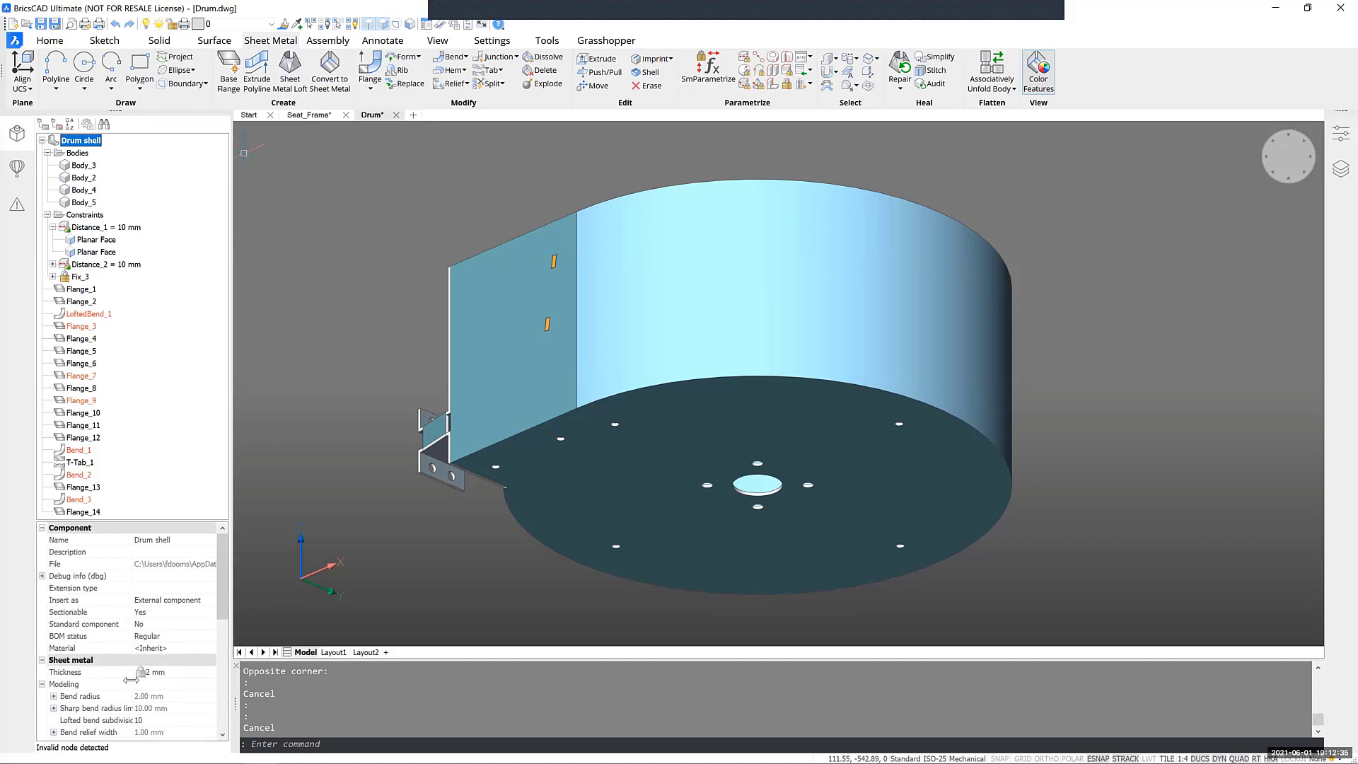
scroll(131, 672, "down", 3)
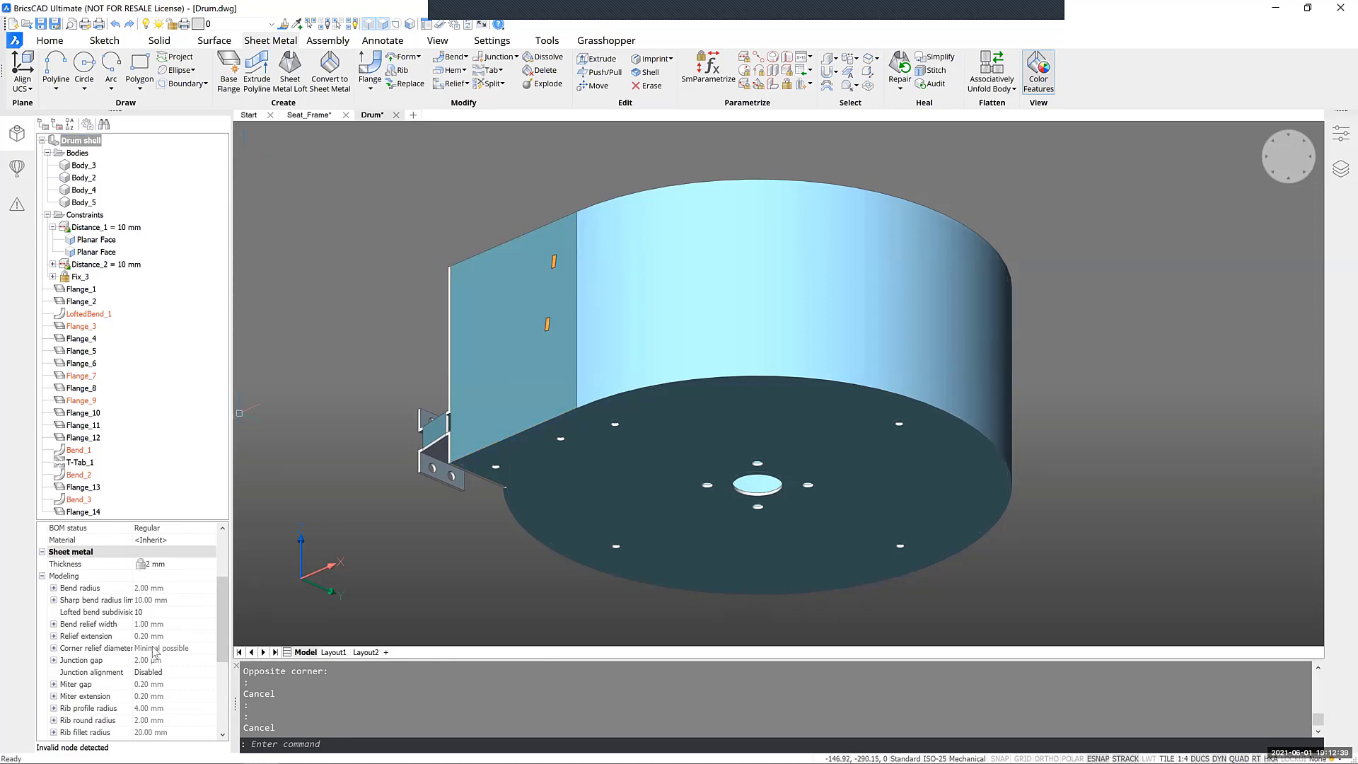
scroll(153, 649, "down", 1)
scroll(153, 646, "up", 2)
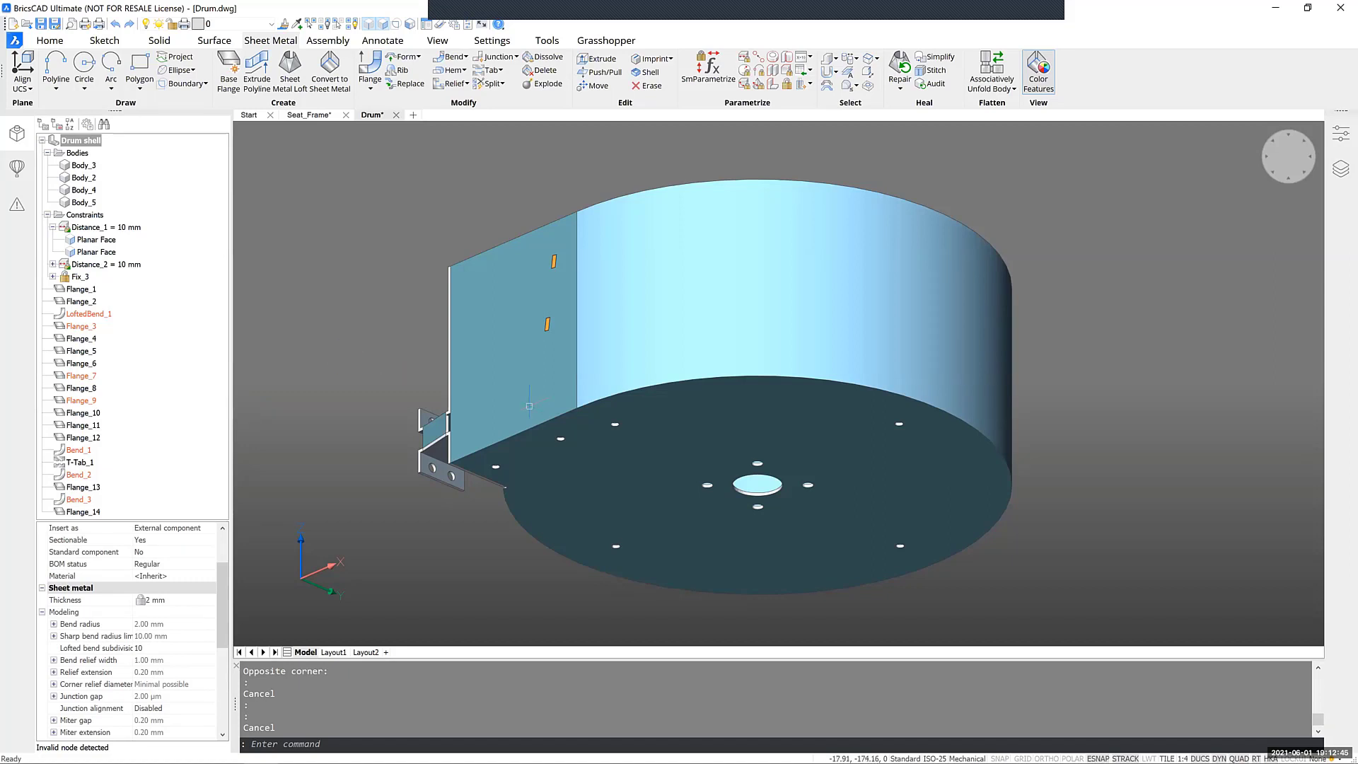
scroll(147, 680, "down", 3)
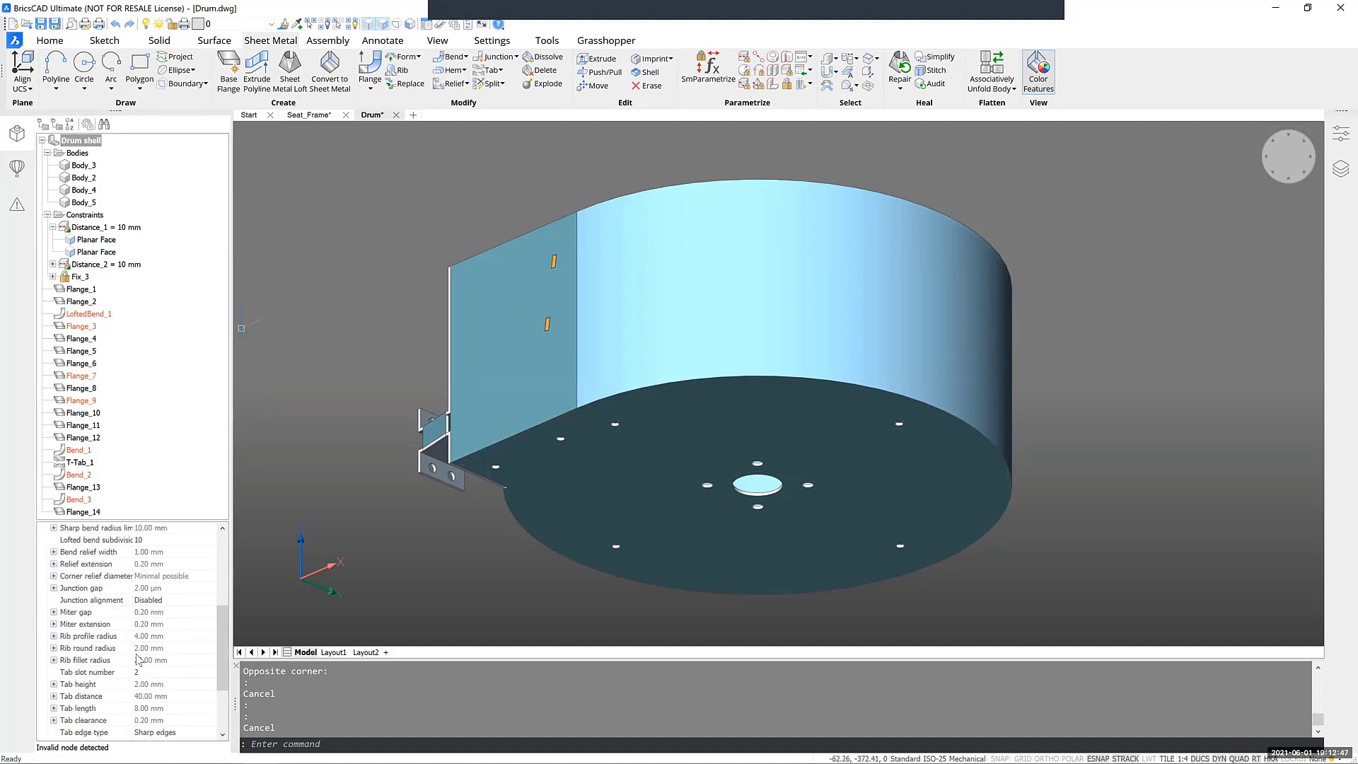
Step: Set the thickness ratio of the tab distance to 100 in the Drum shell's global modeling parameters
left_click(111, 673)
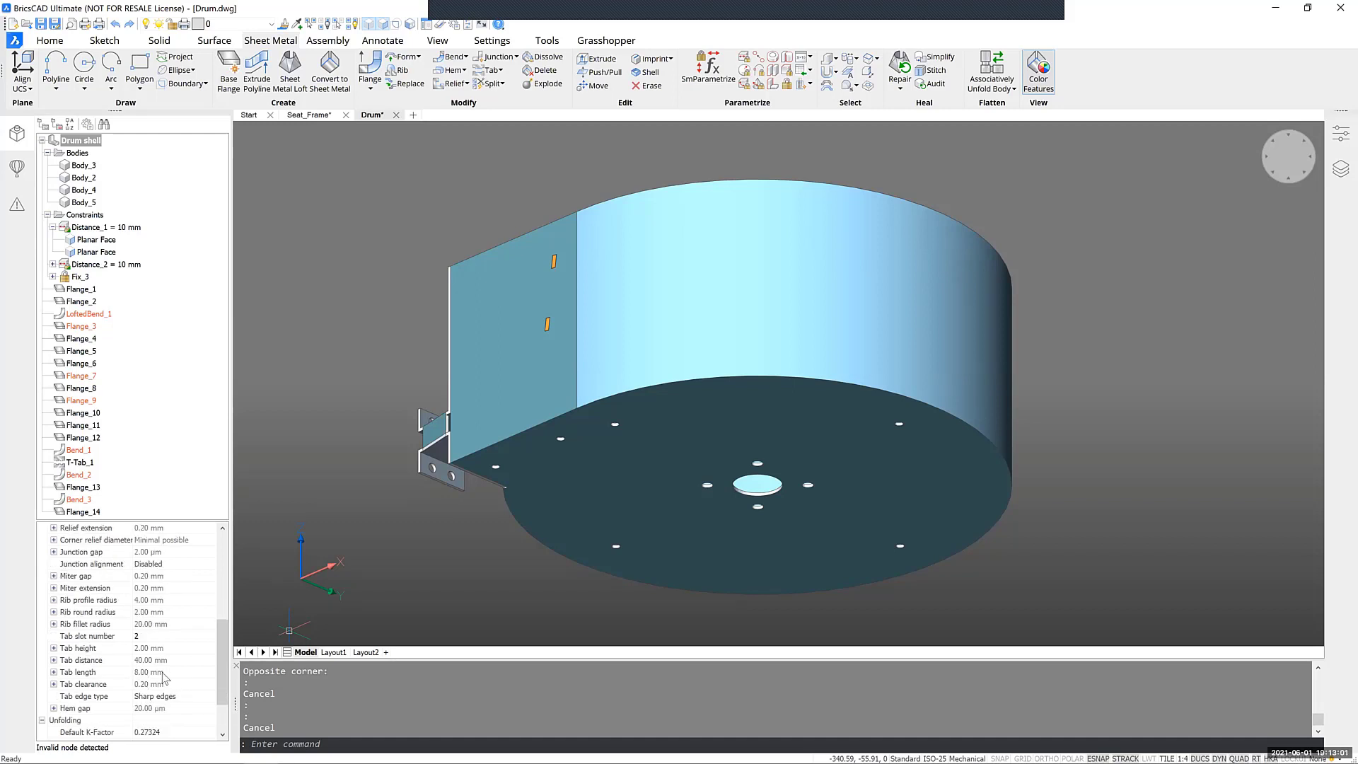
left_click(53, 661)
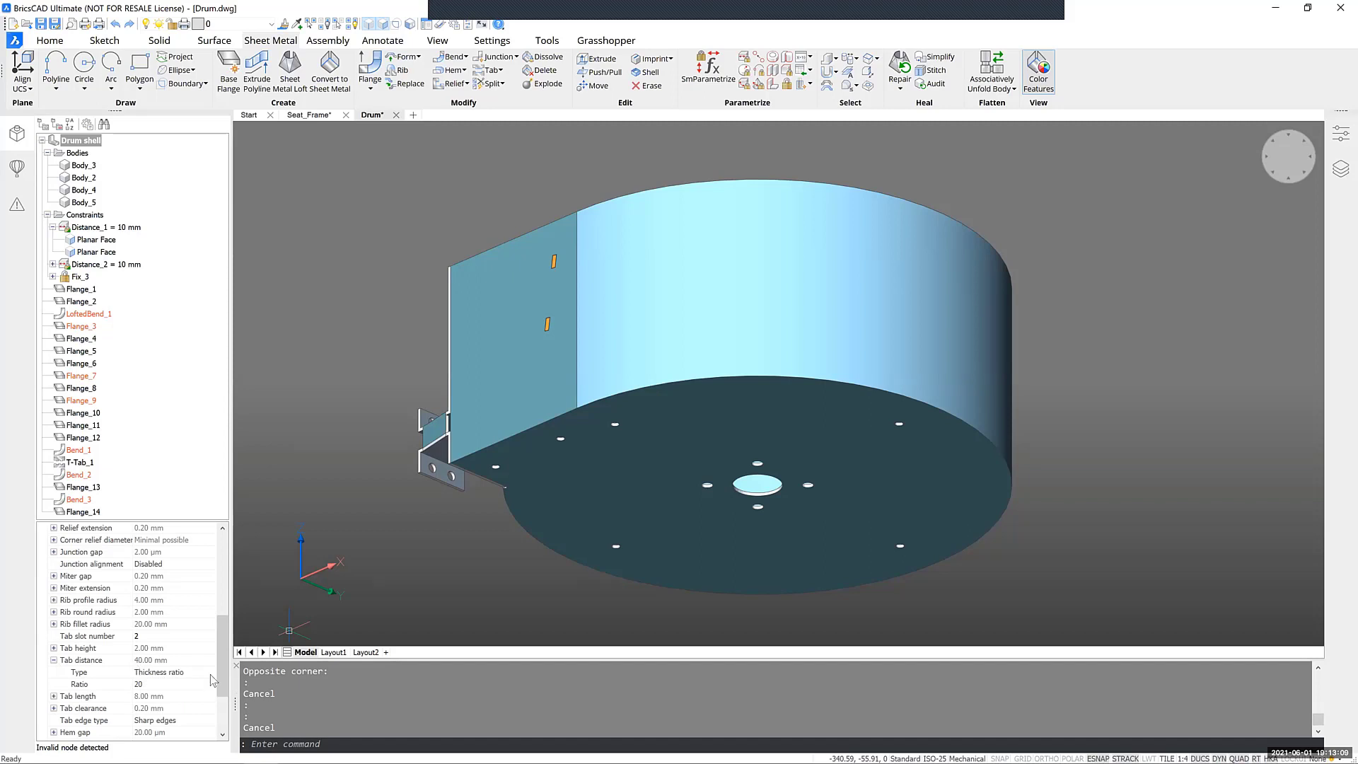
left_click(159, 686)
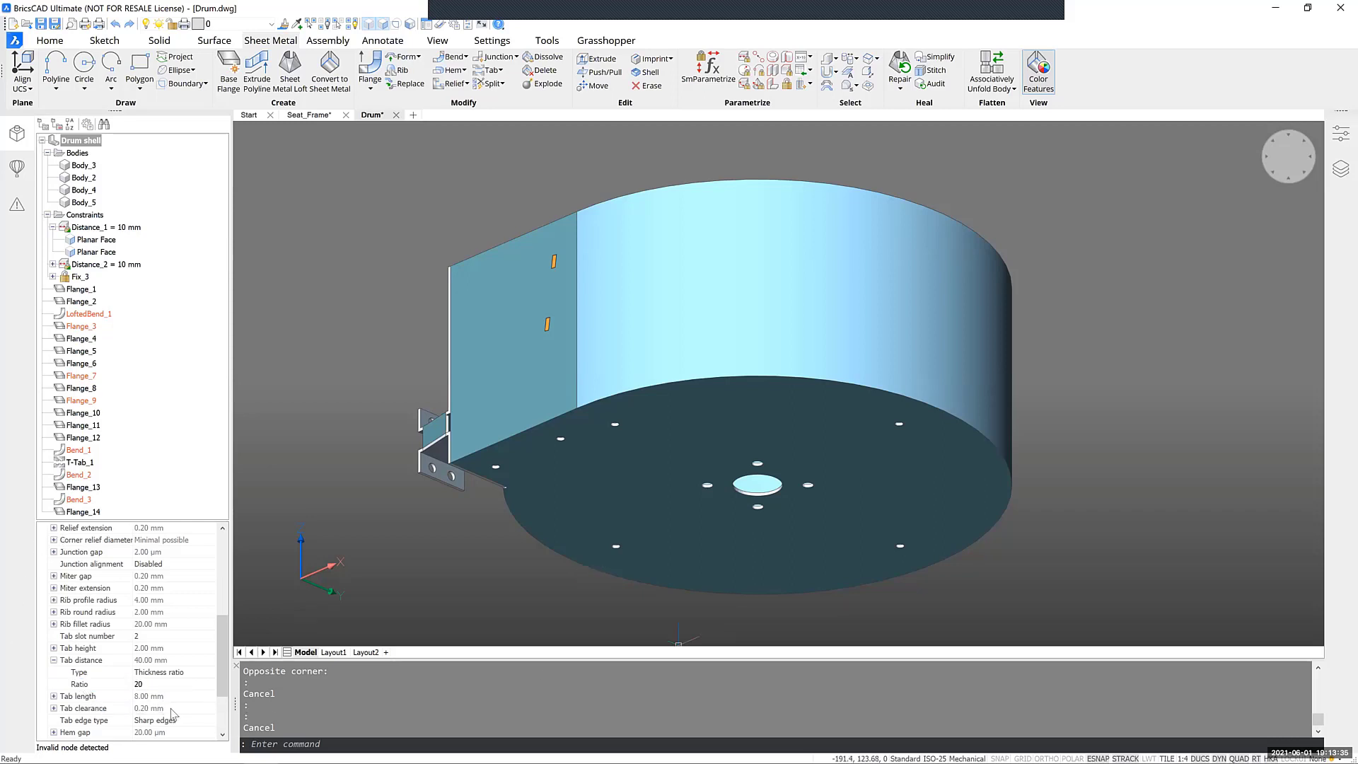
left_click(167, 681)
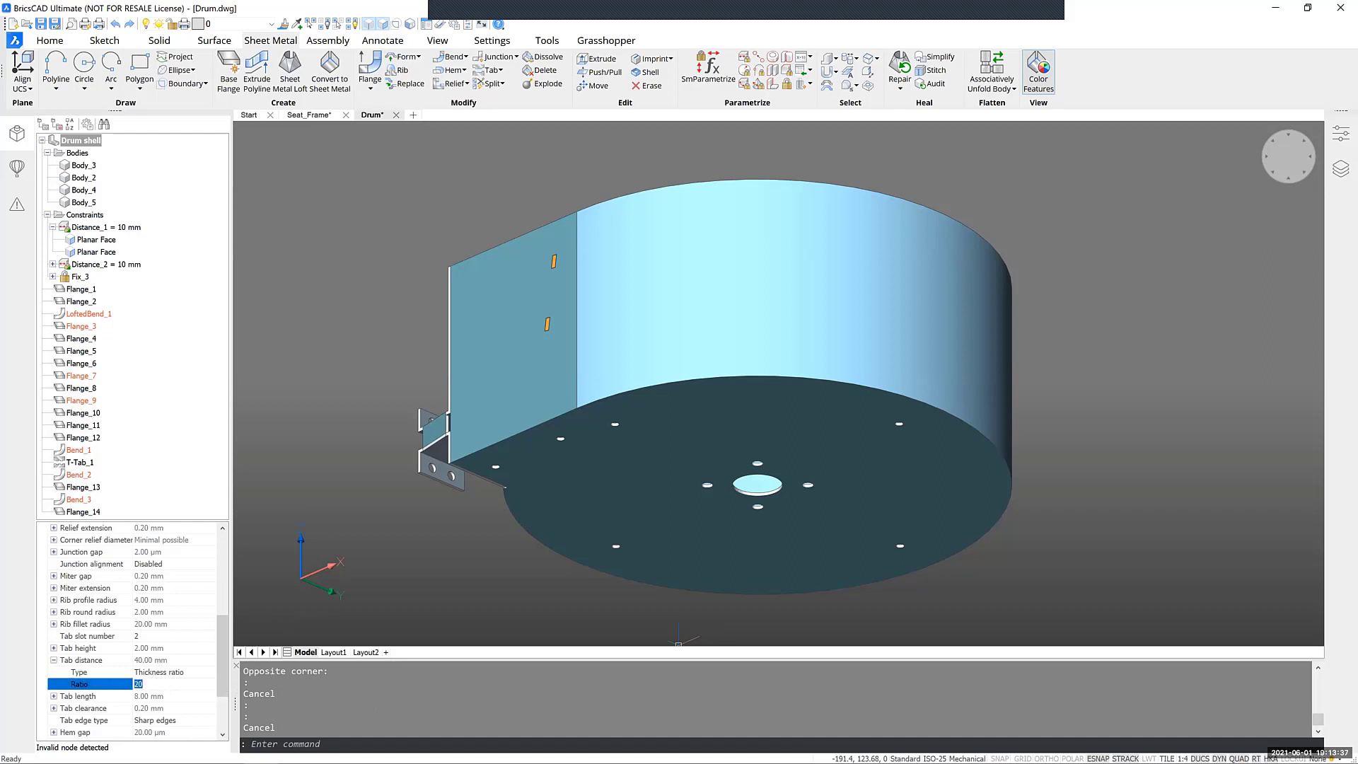
type("100")
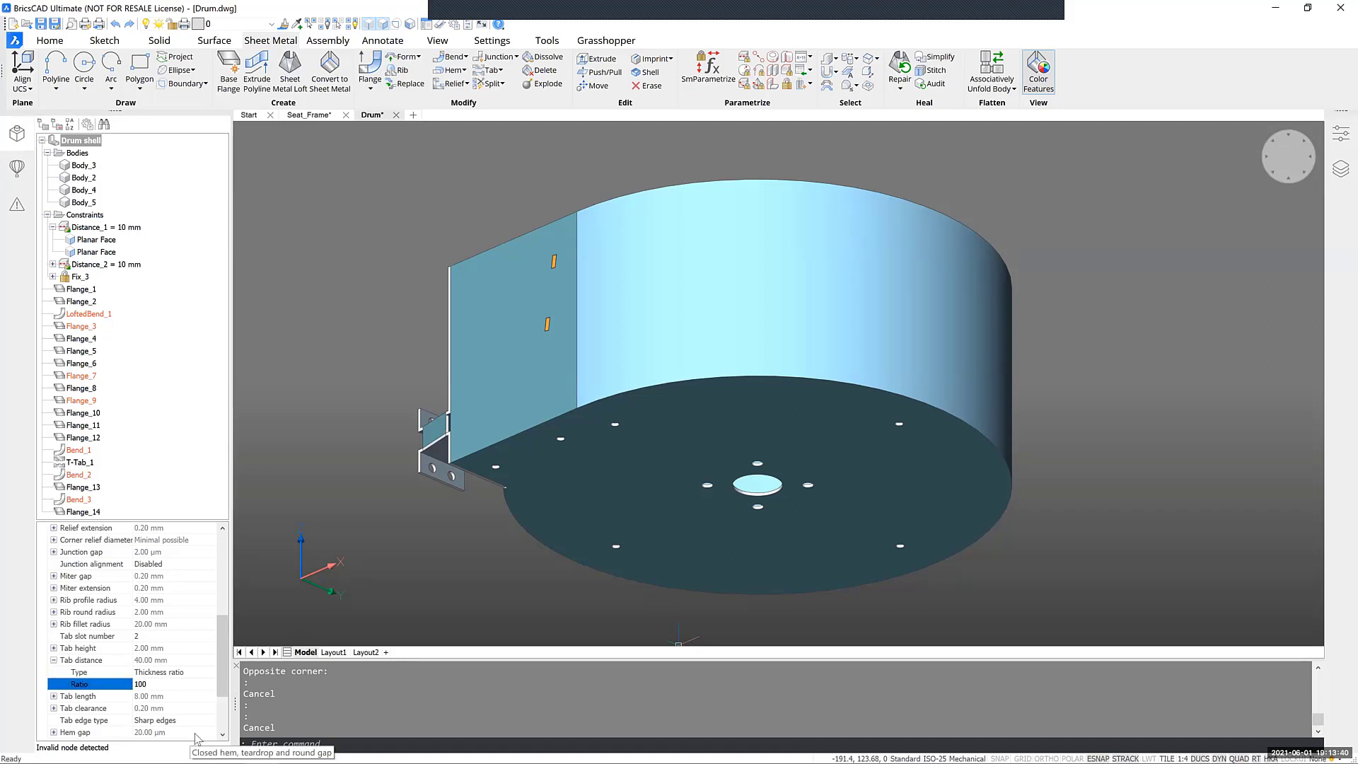
key("Return")
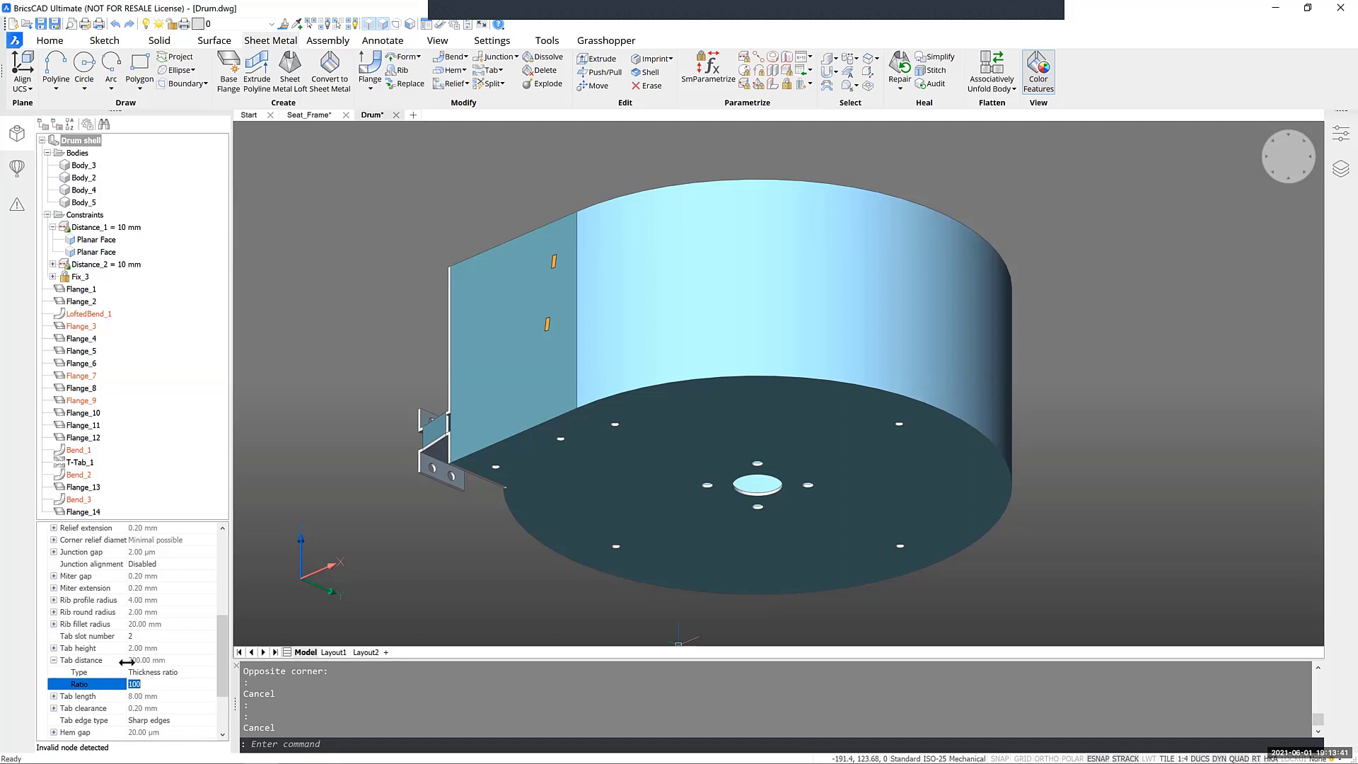
Step: Set the global tab slot number back to 2
left_click(151, 635)
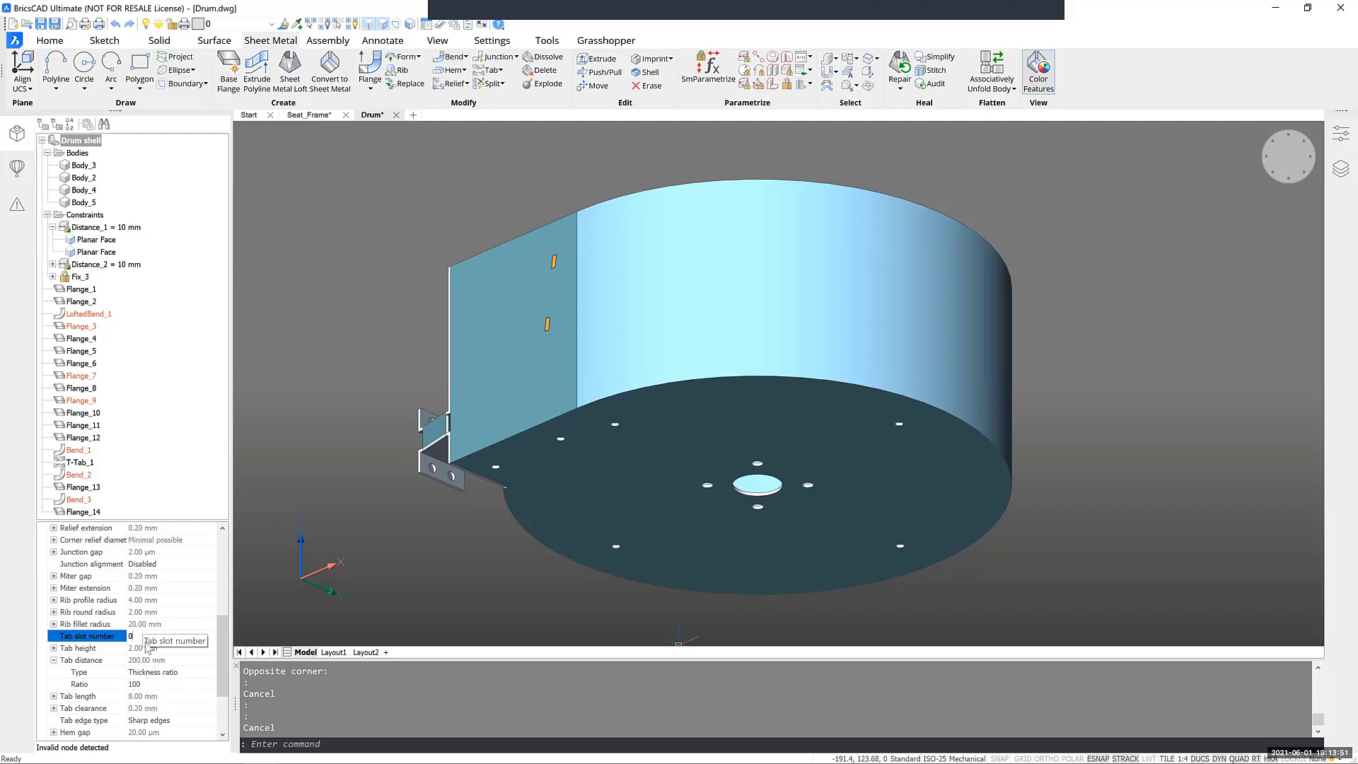
key("BackSpace")
type("2")
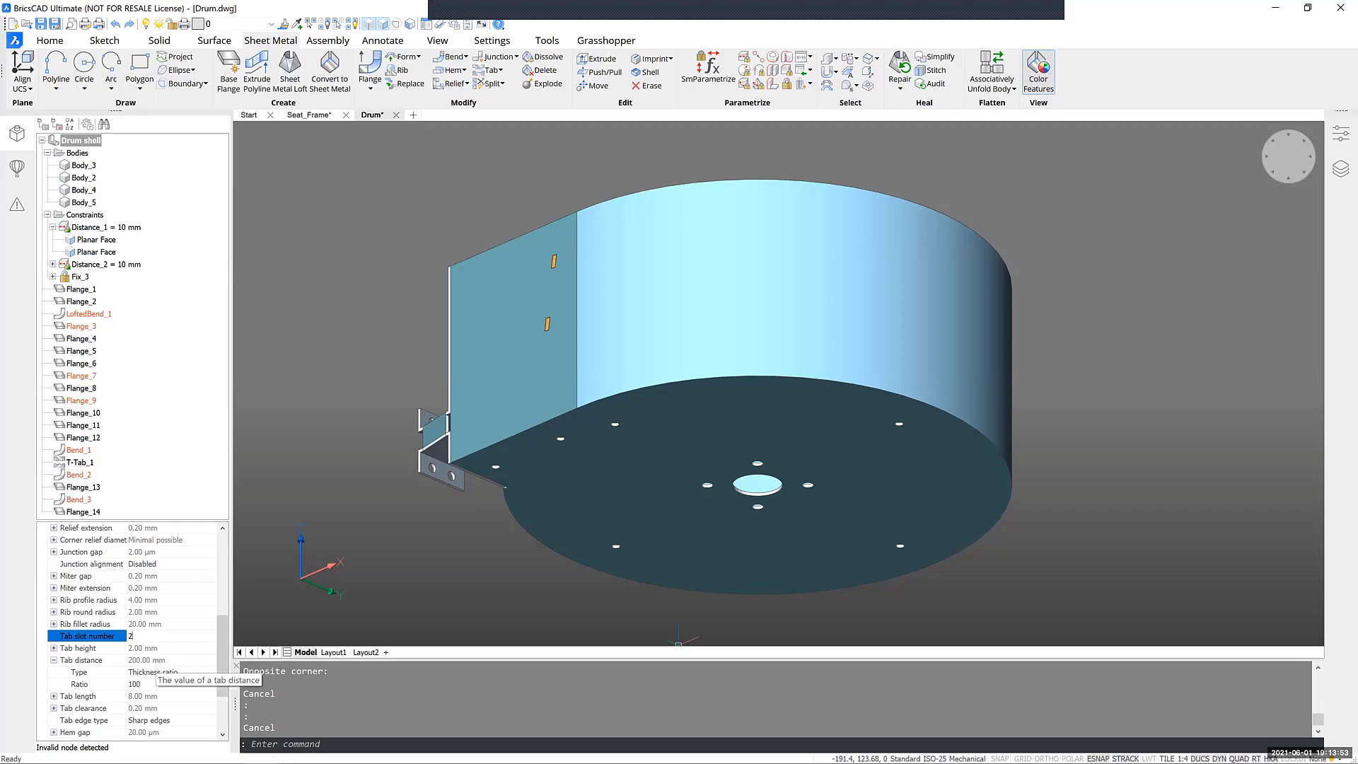
Step: Review the type options for the global tab distance, keeping Thickness ratio, and check its ratio
left_click(145, 672)
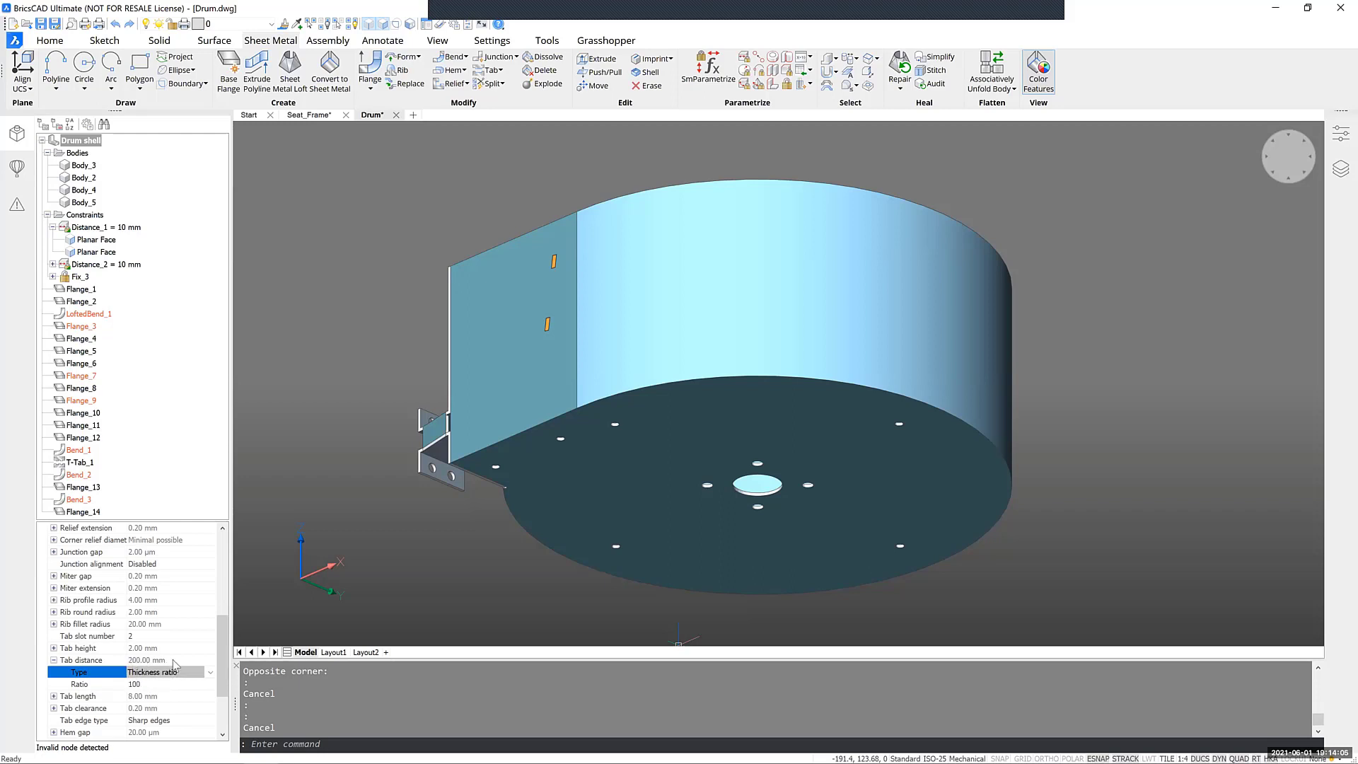
left_click(153, 661)
double_click(164, 663)
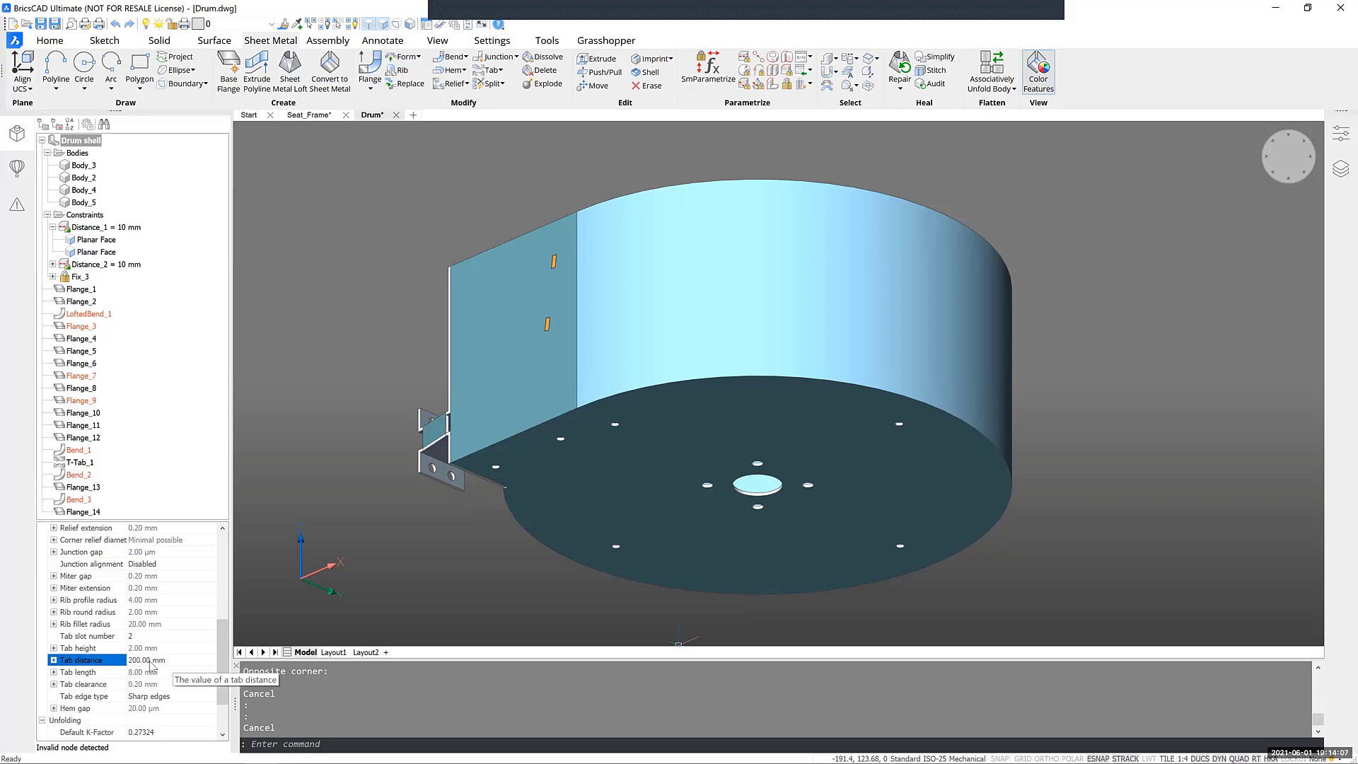
left_click(54, 660)
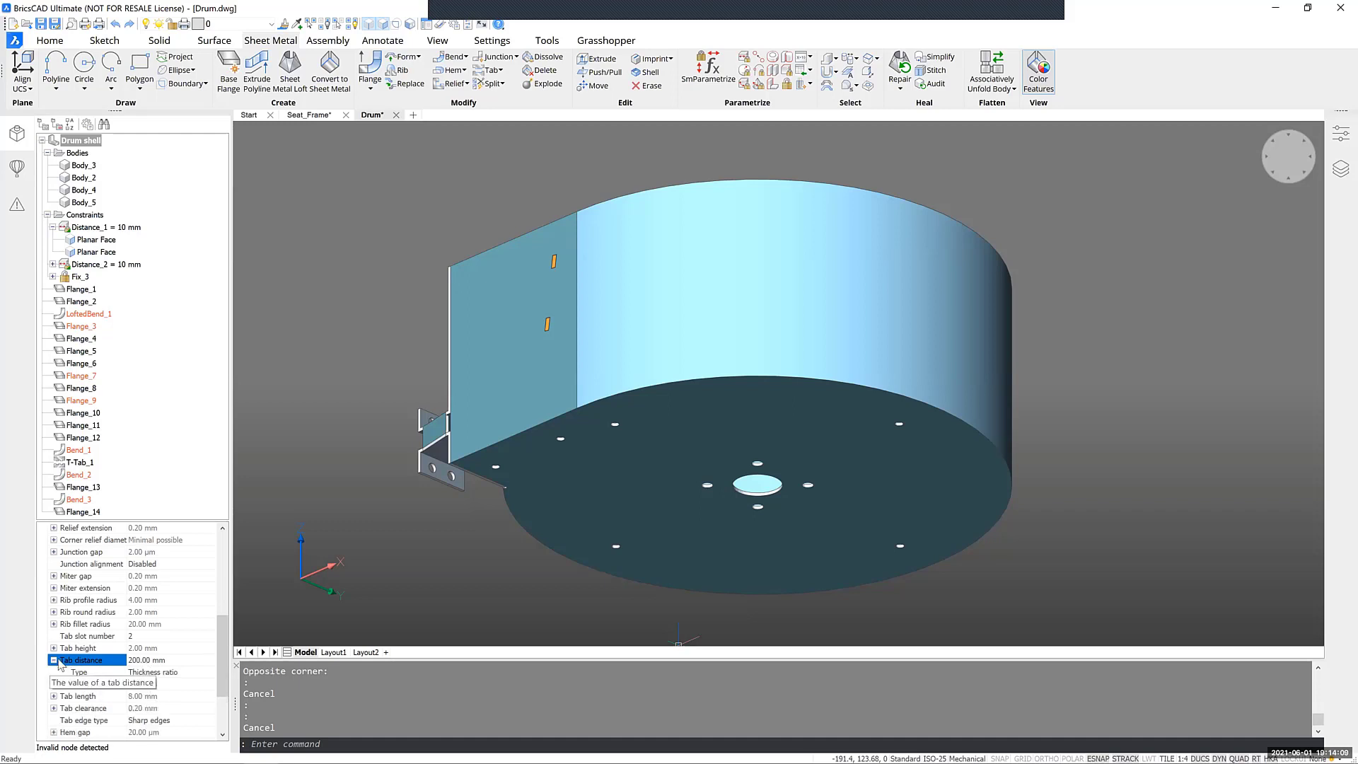
left_click(167, 674)
left_click(169, 672)
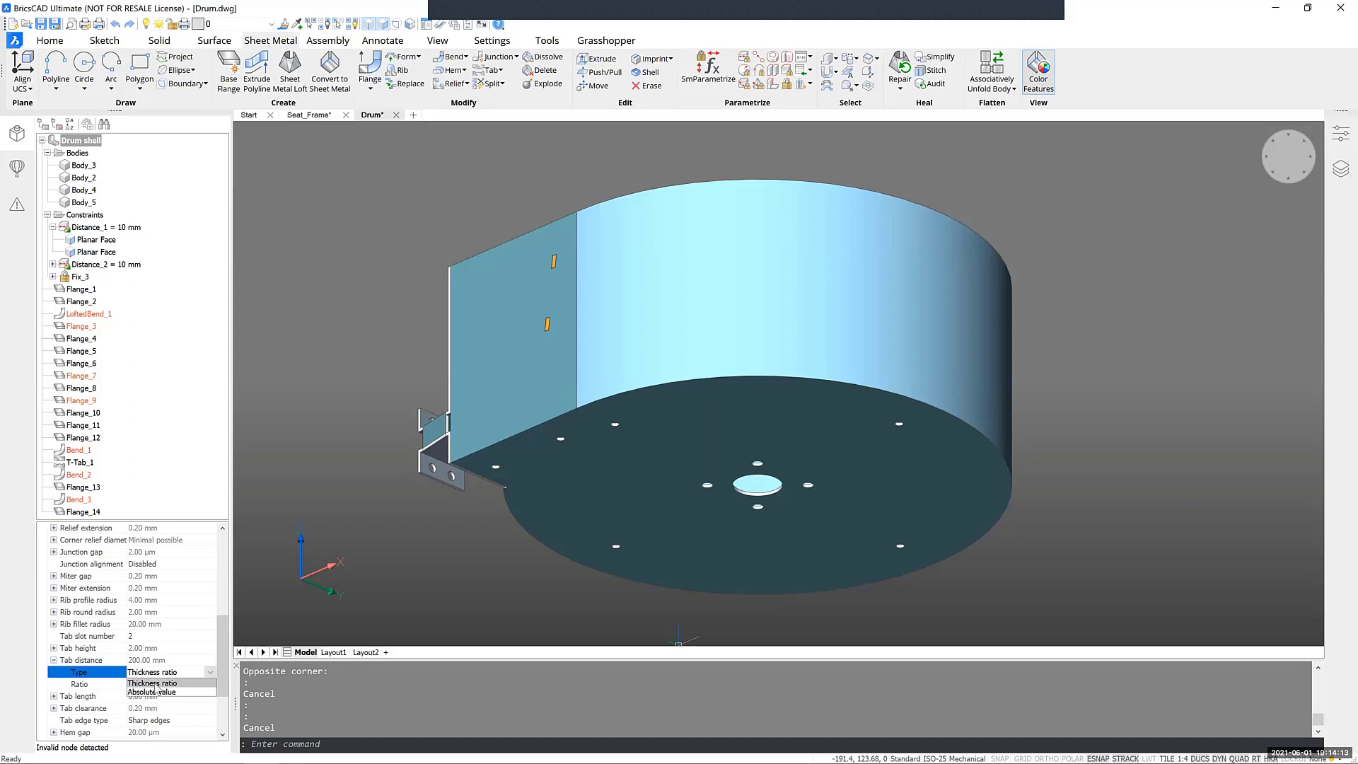
left_click(169, 684)
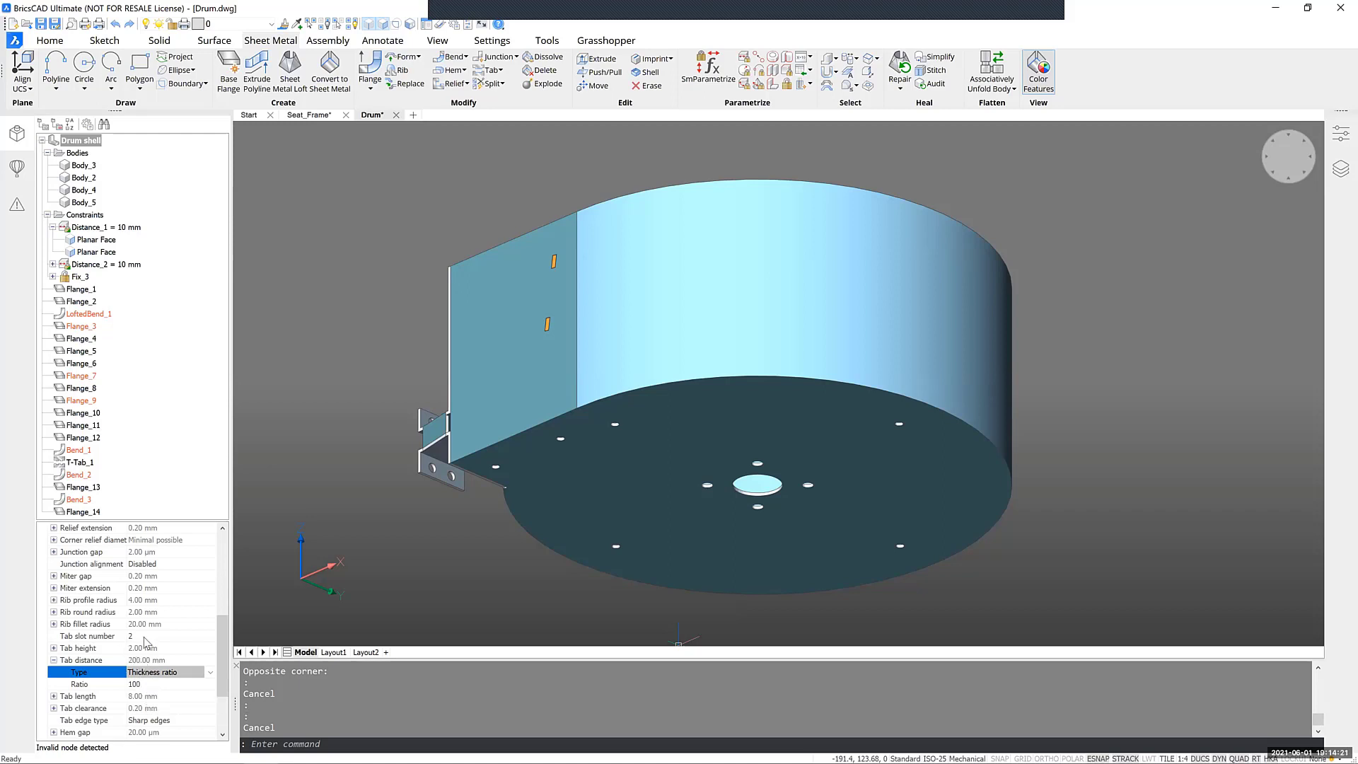
scroll(145, 642, "up", 2)
scroll(158, 602, "down", 4)
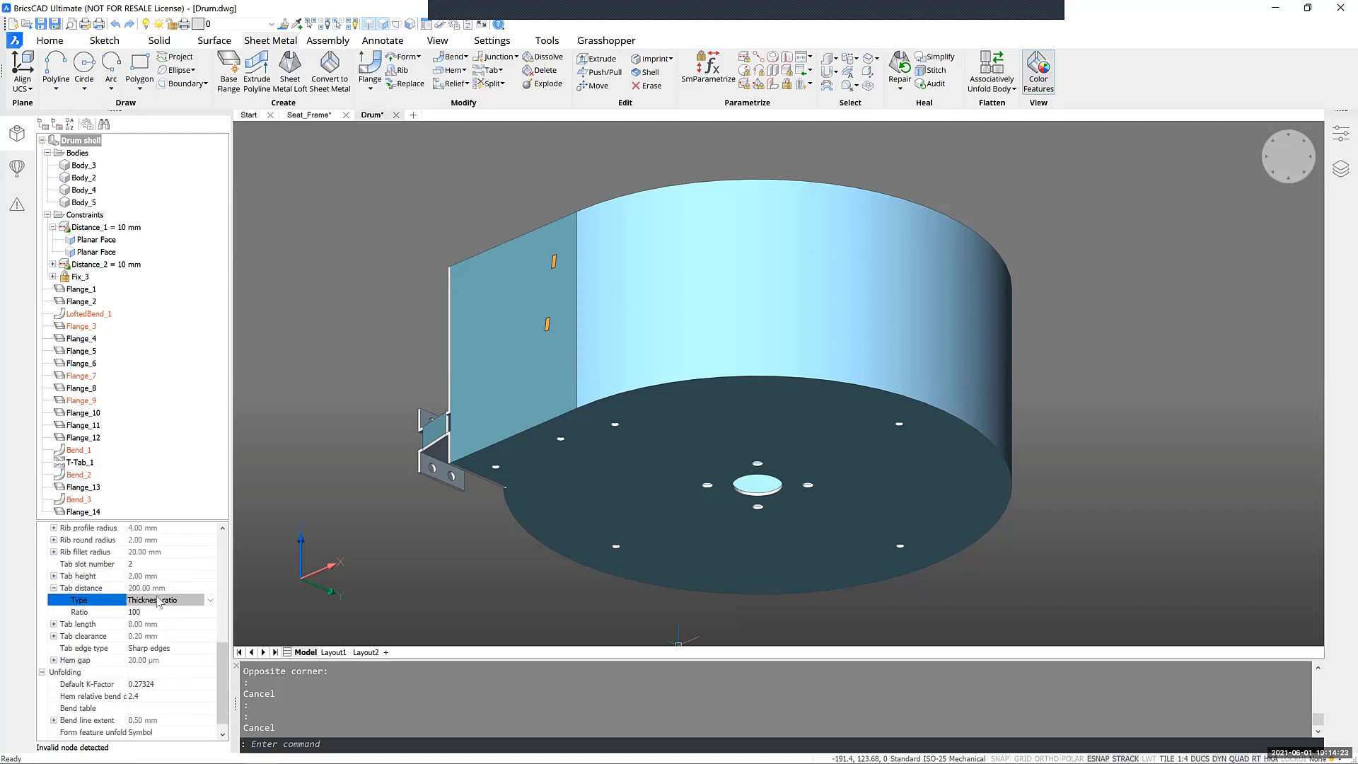
left_click(149, 613)
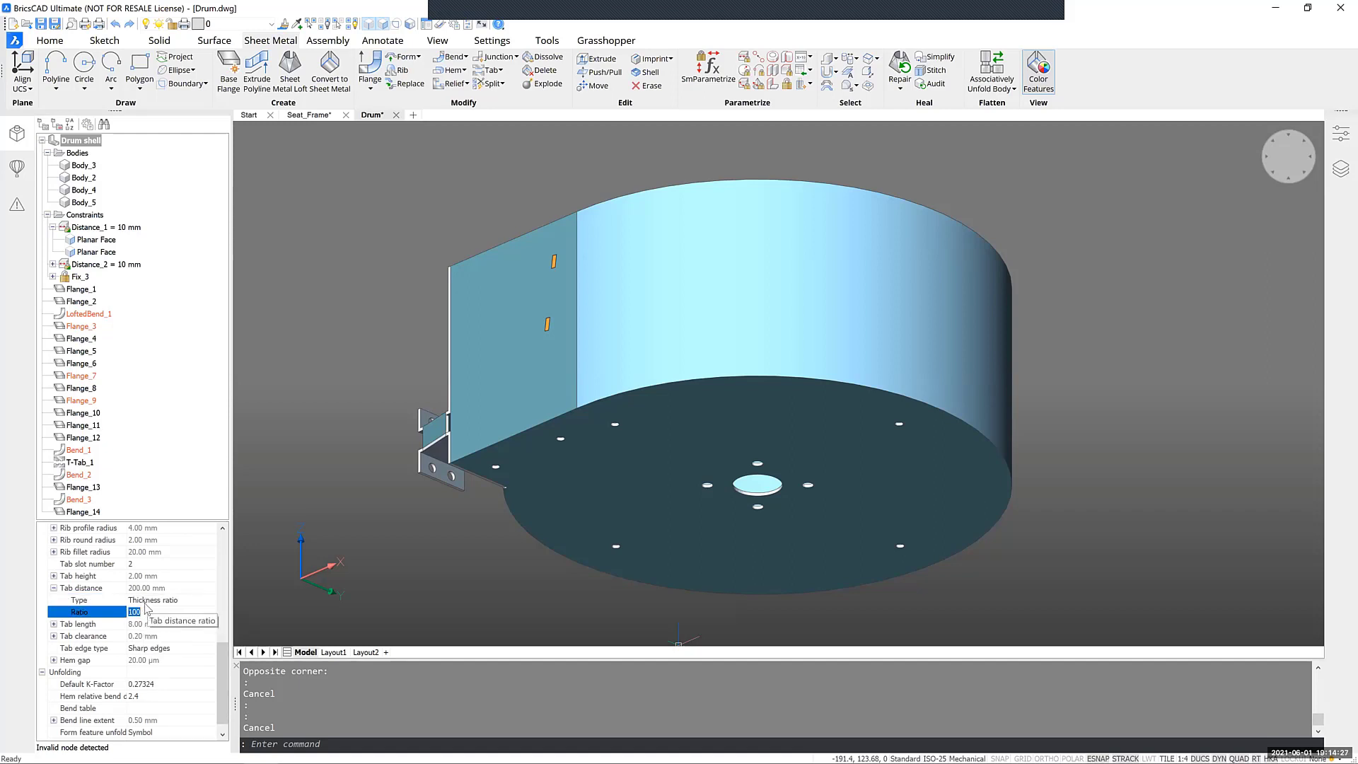
left_click(136, 590)
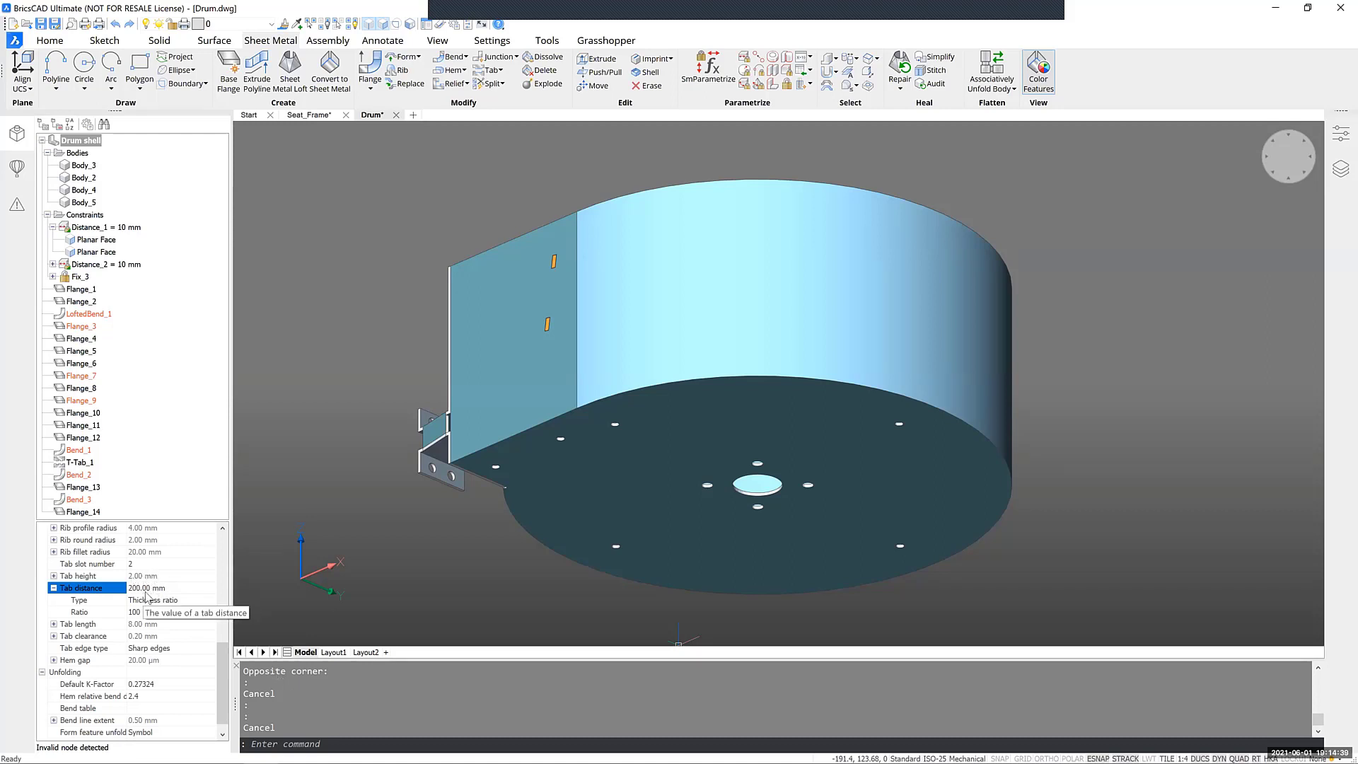
Step: Set the Drum shell's global tab slot number to 0
left_click(144, 564)
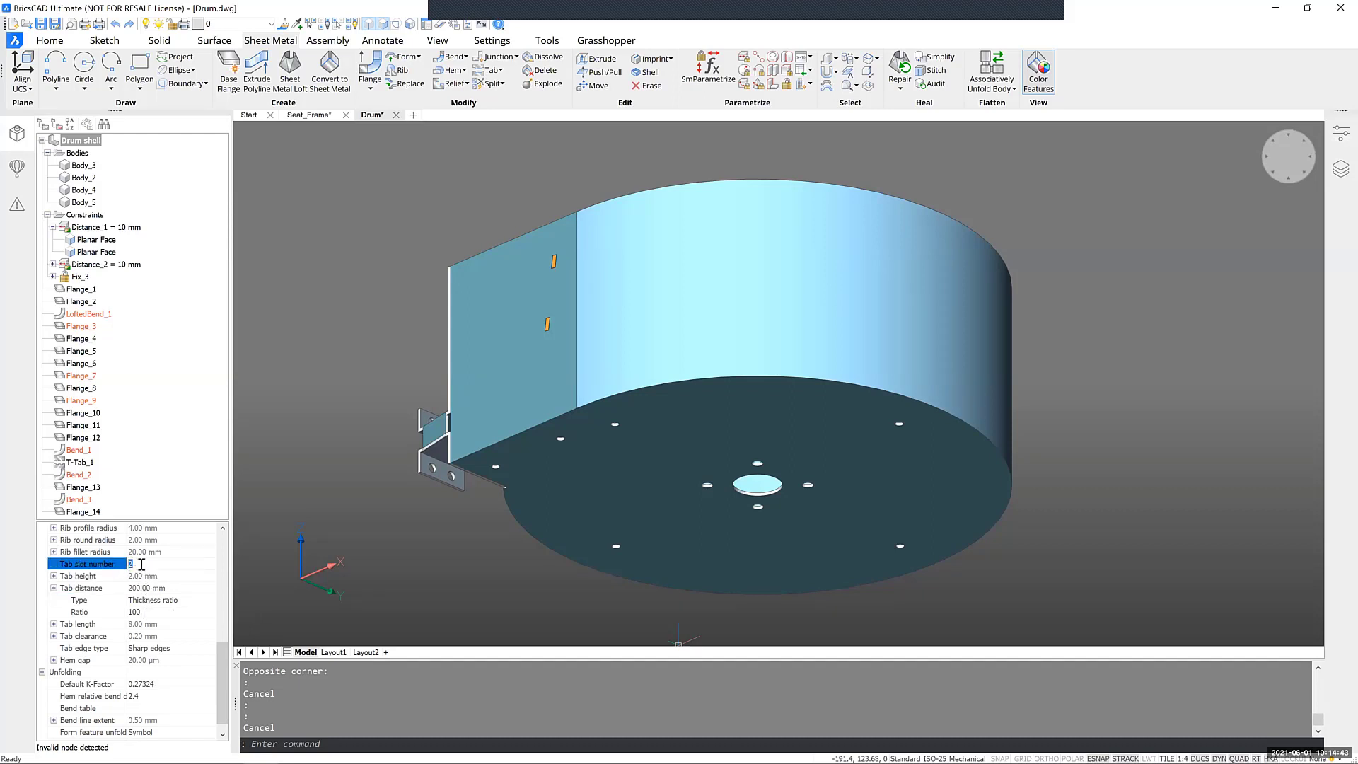
double_click(133, 564)
left_click(171, 590)
left_click(144, 563)
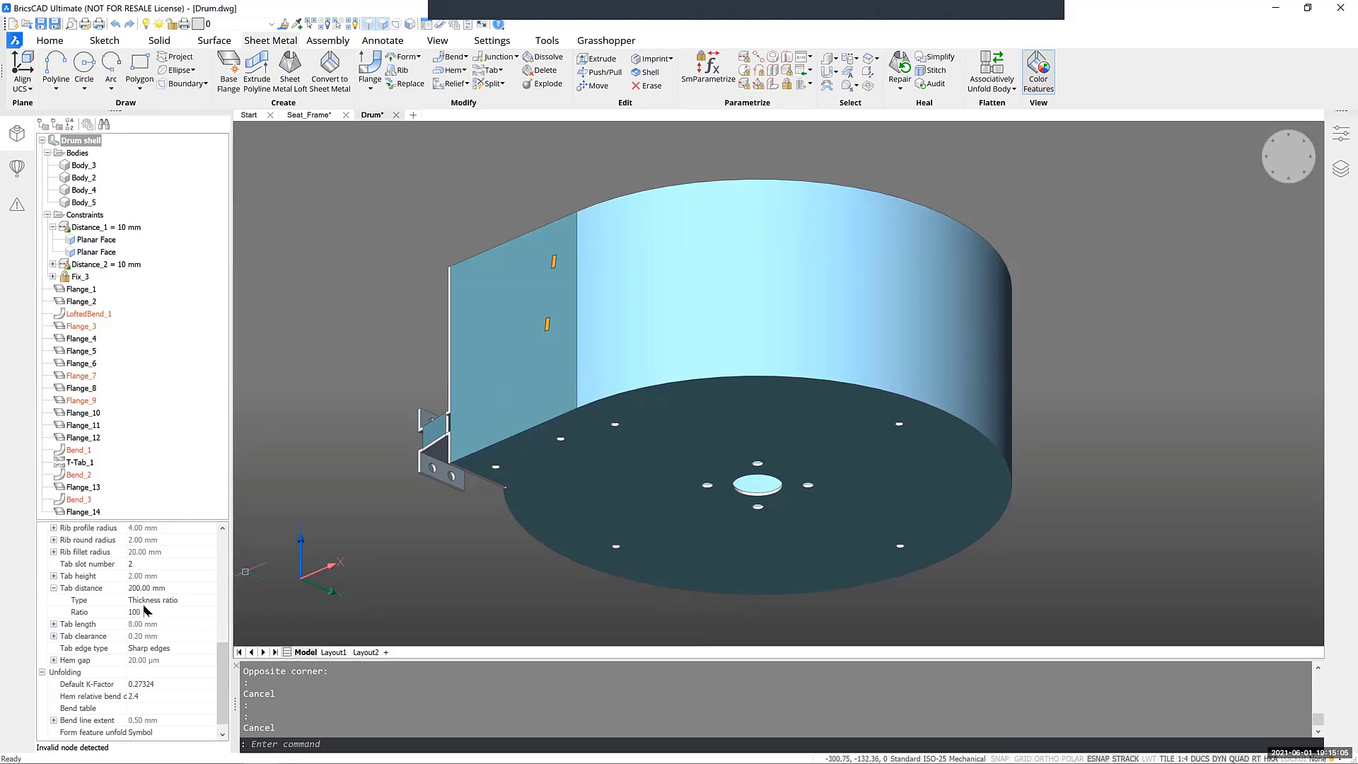
left_click(162, 566)
type("0")
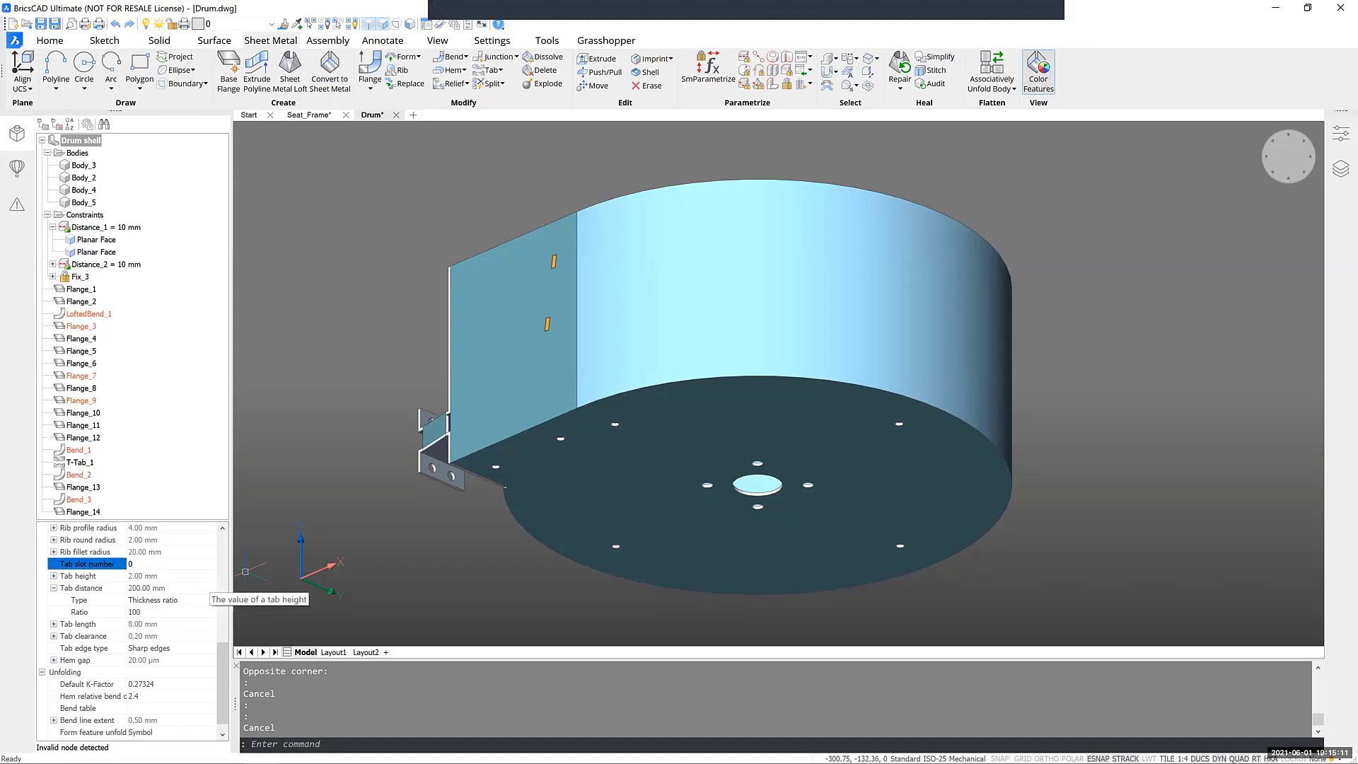
key("Return")
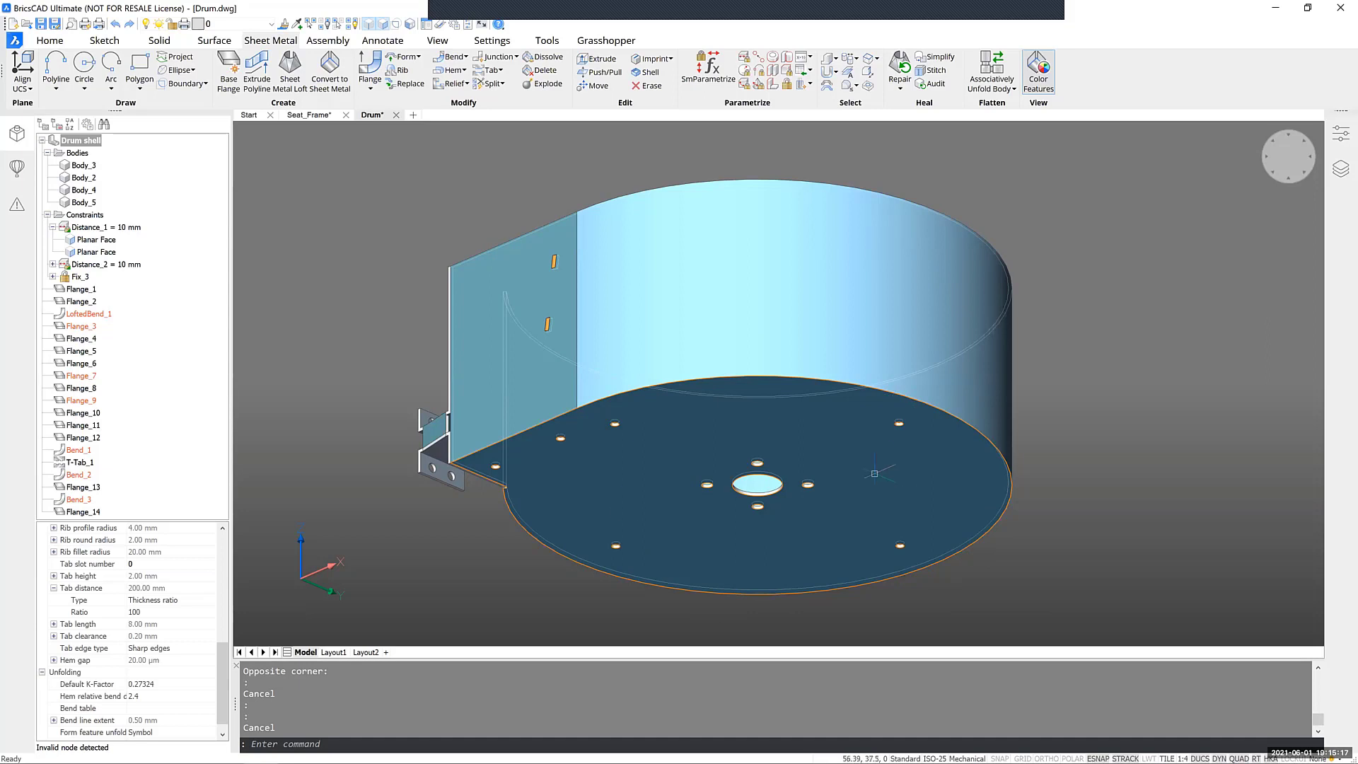
left_click(155, 566)
left_click(152, 565)
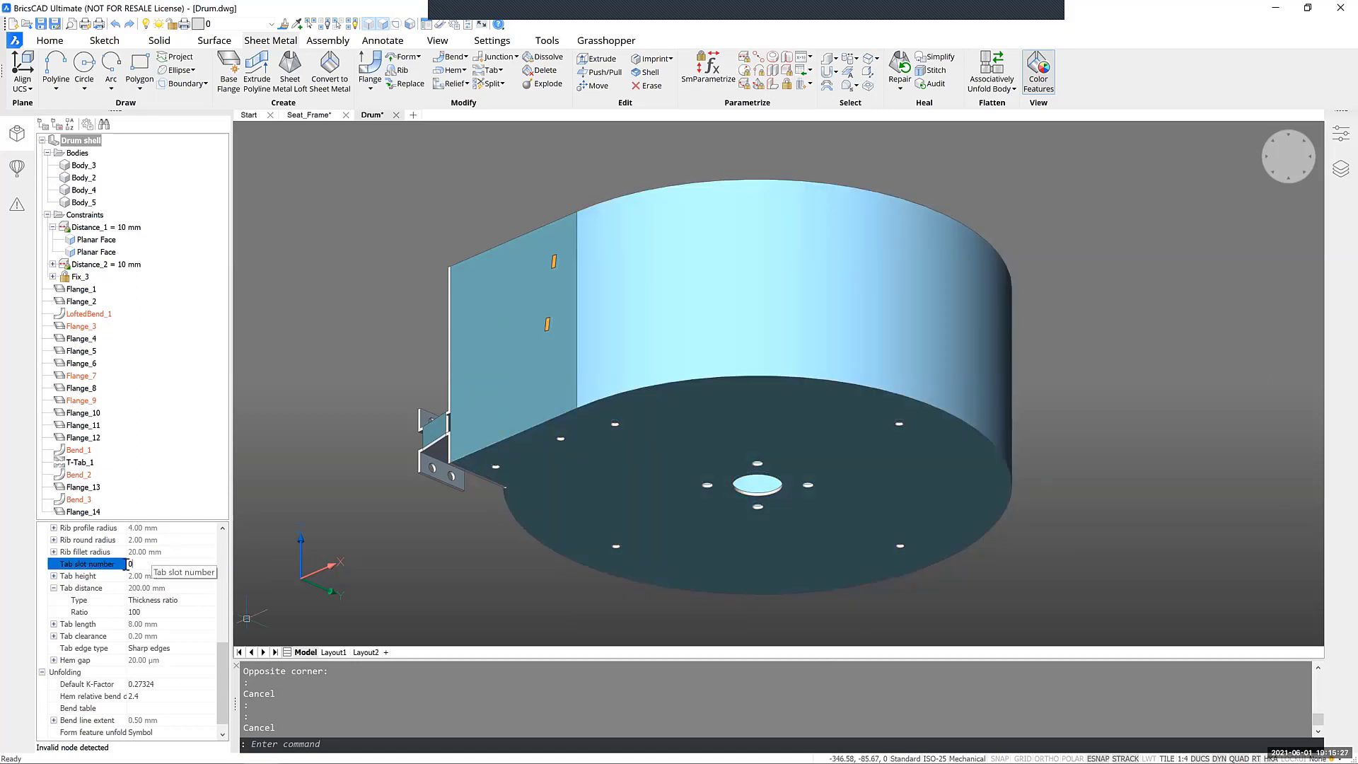
left_click(148, 612)
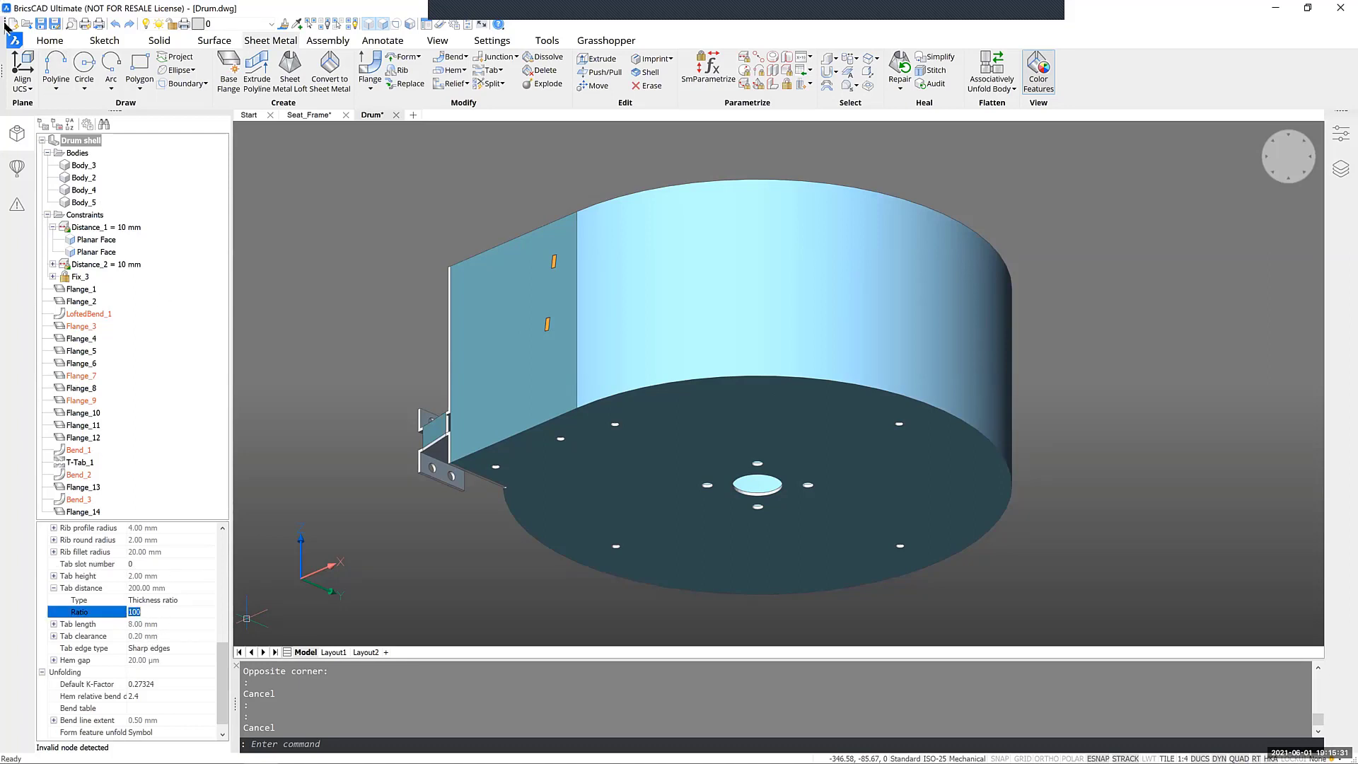
left_click(94, 143)
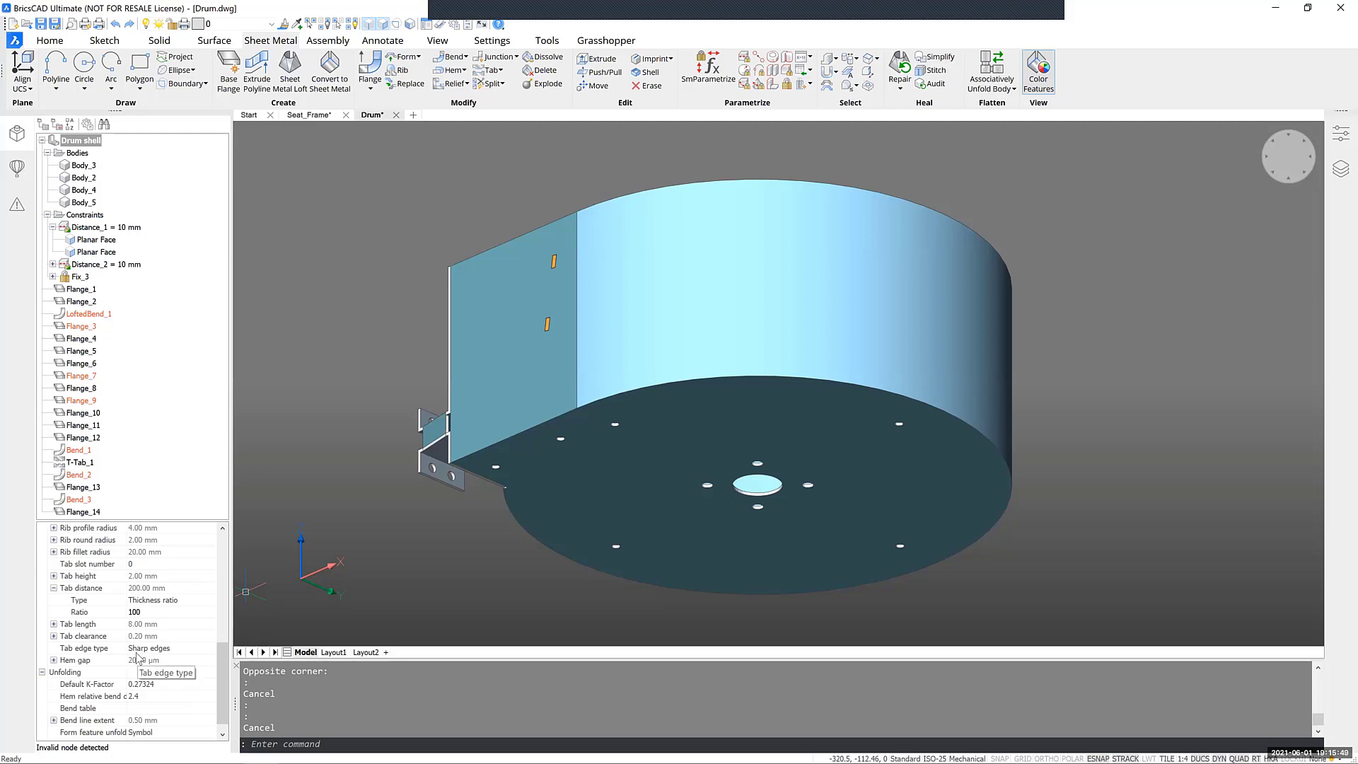
mouse_move(503, 438)
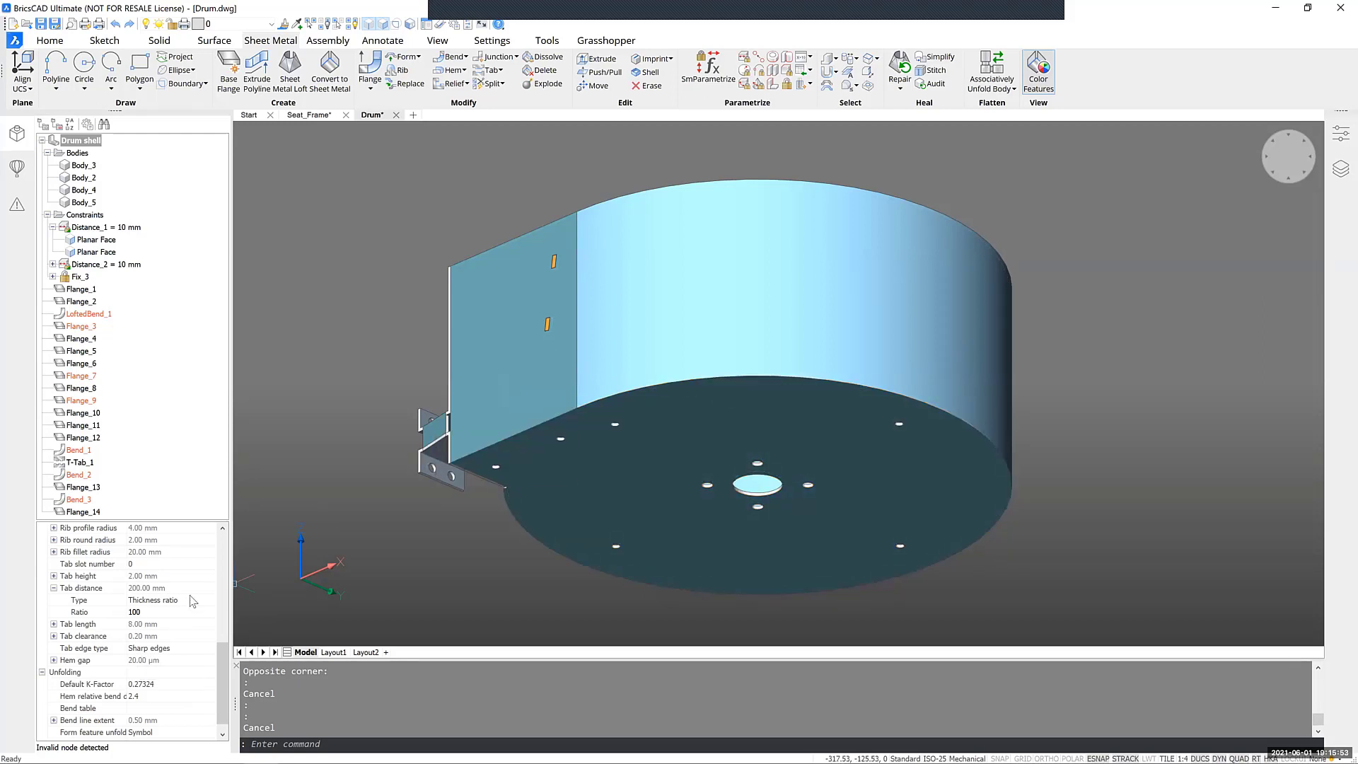
Step: Try slot numbers 3 and 1 for the existing T-Tab_1 feature
left_click(71, 463)
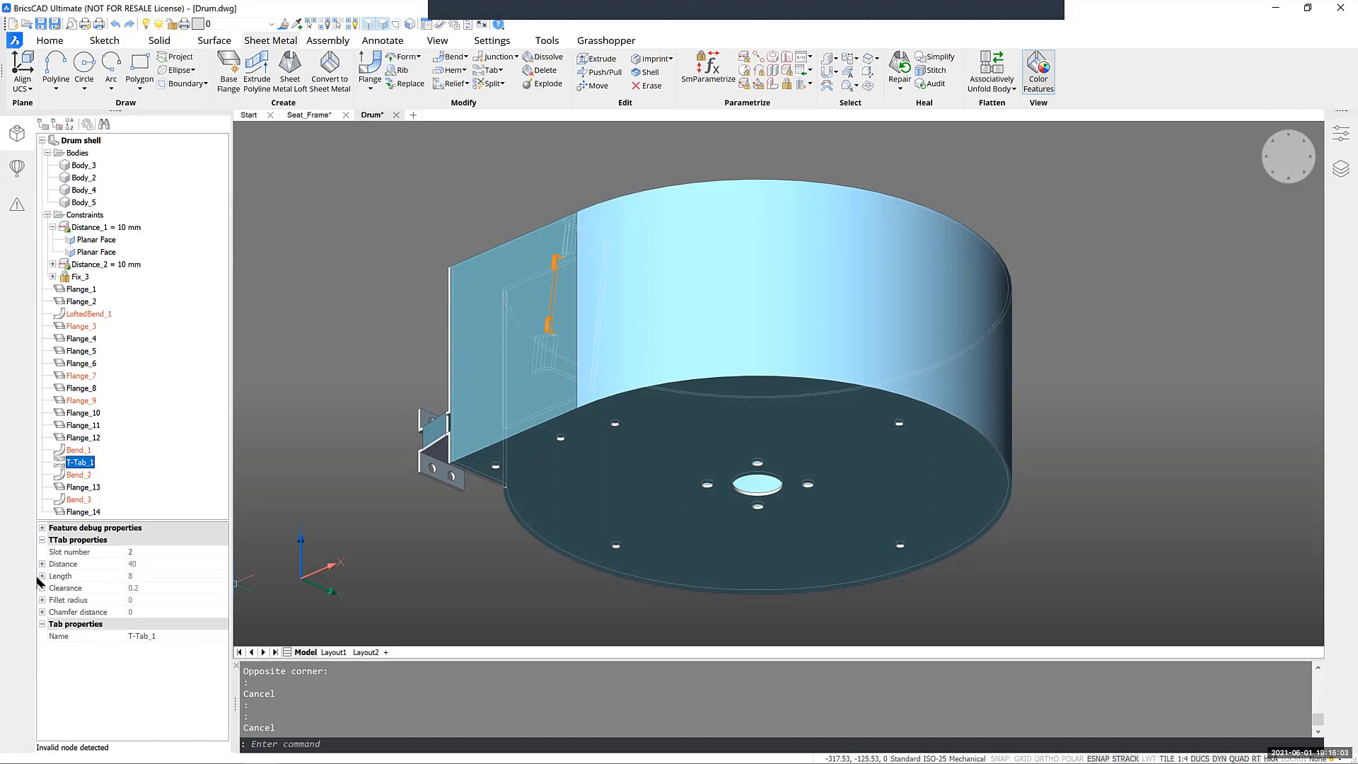
left_click(142, 552)
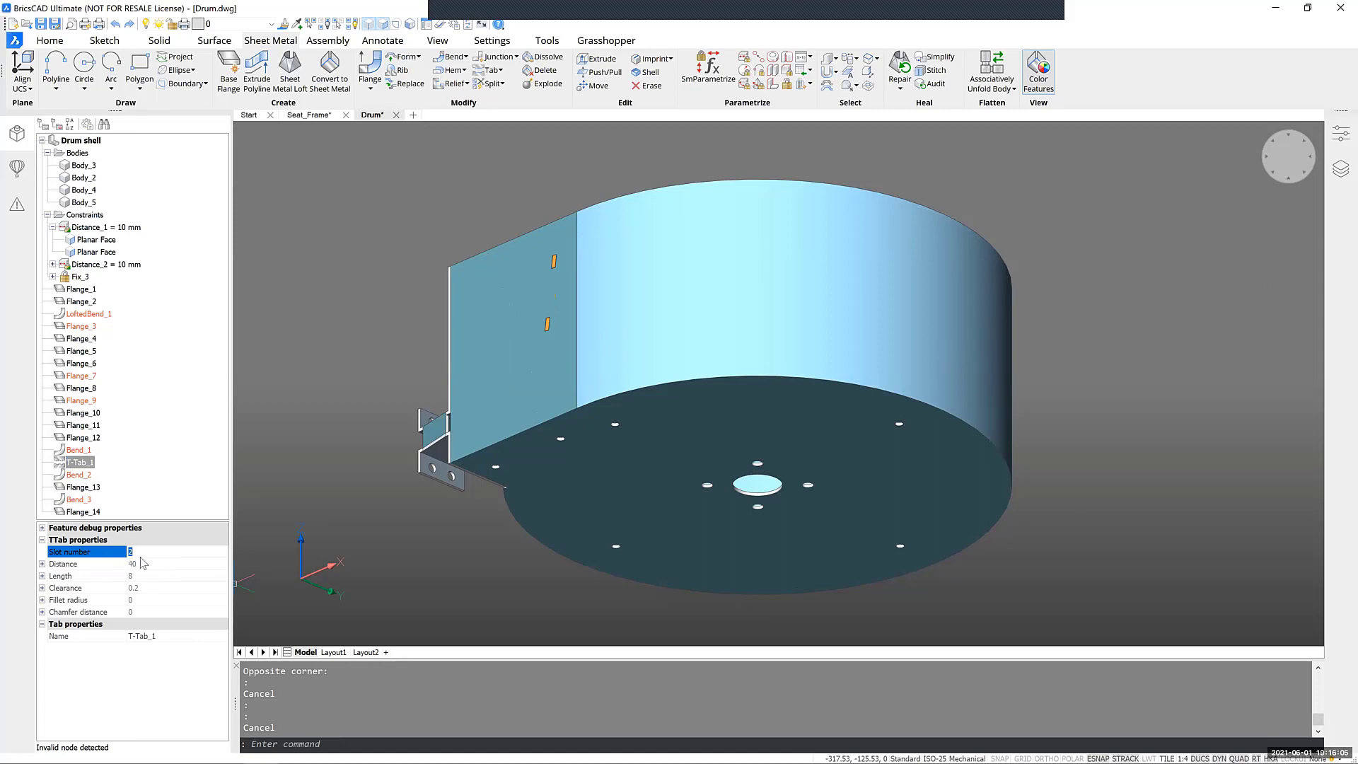
type("3")
key("Return")
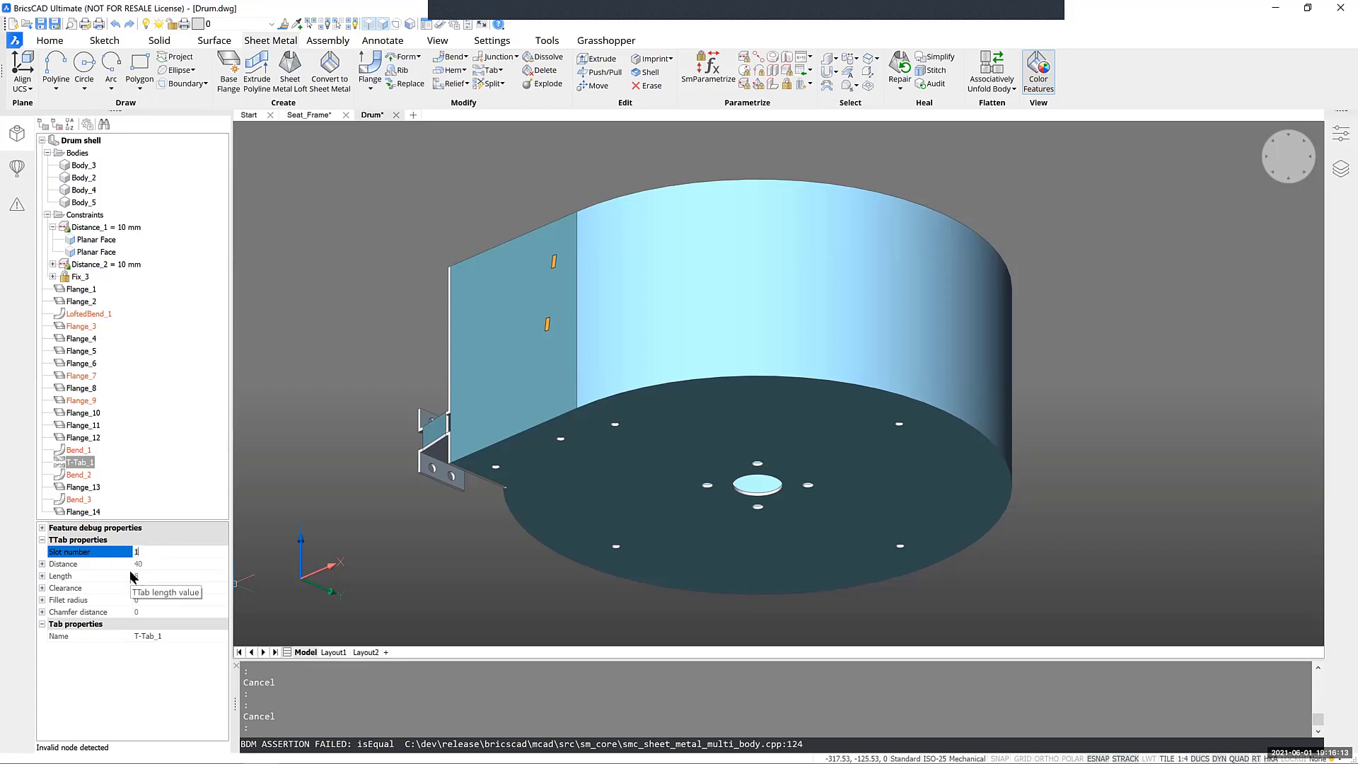
left_click(158, 552)
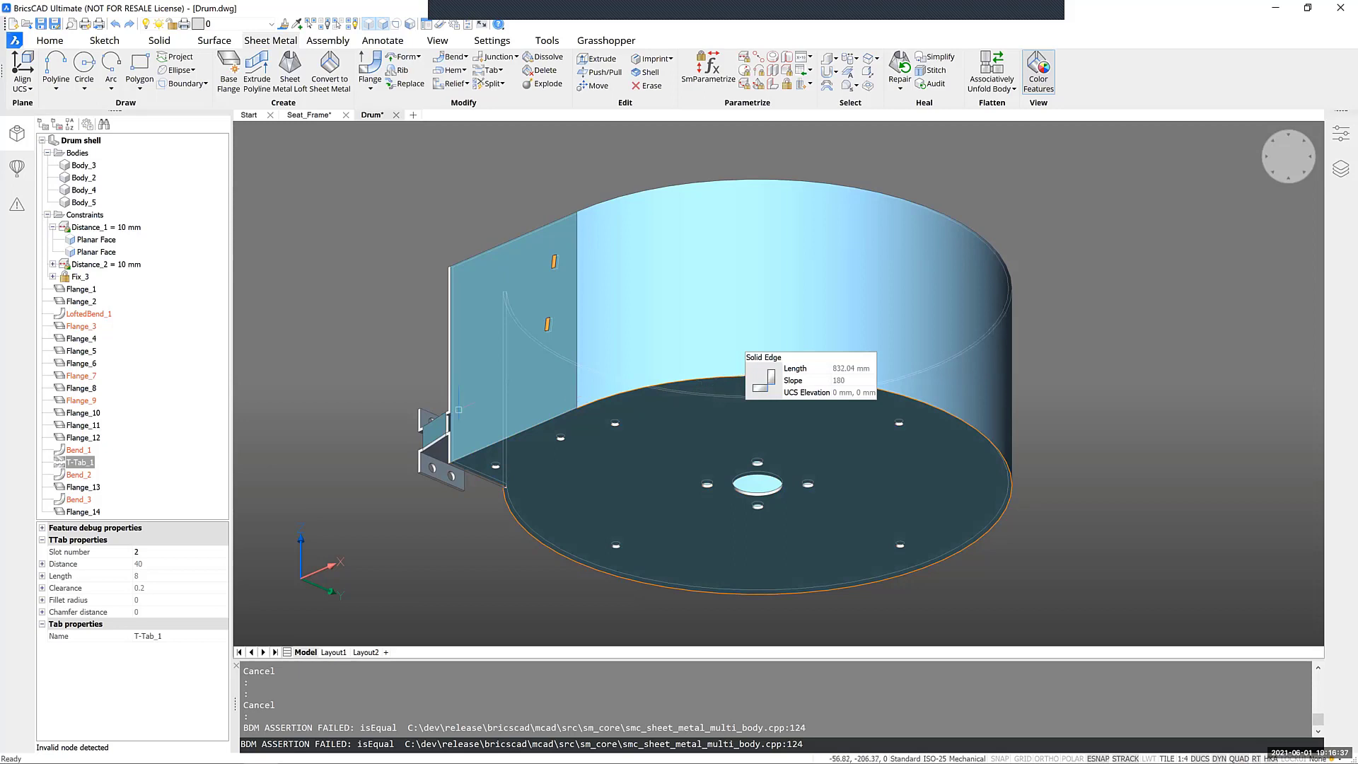
Step: Check the global sheet metal modeling parameters of the Drum shell component again
left_click(80, 141)
scroll(170, 675, "down", 2)
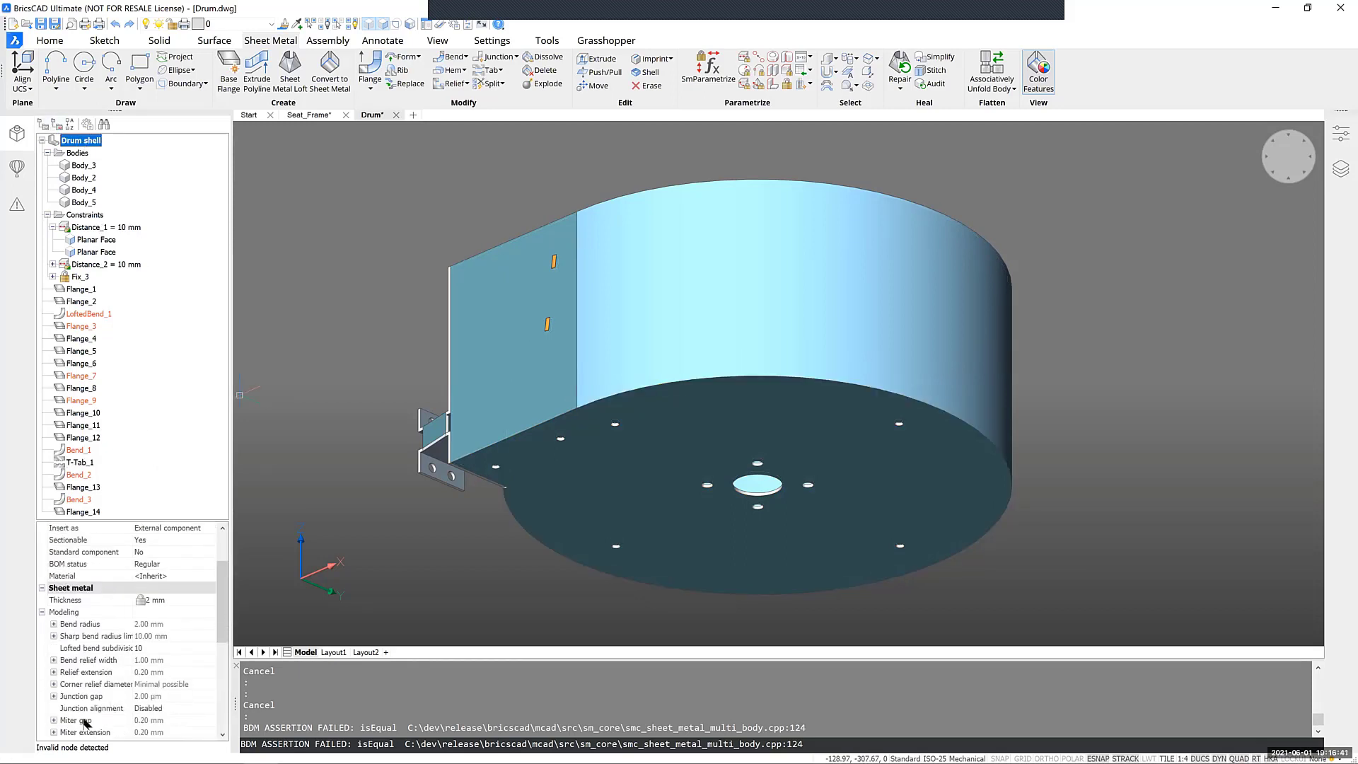
scroll(155, 644, "down", 1)
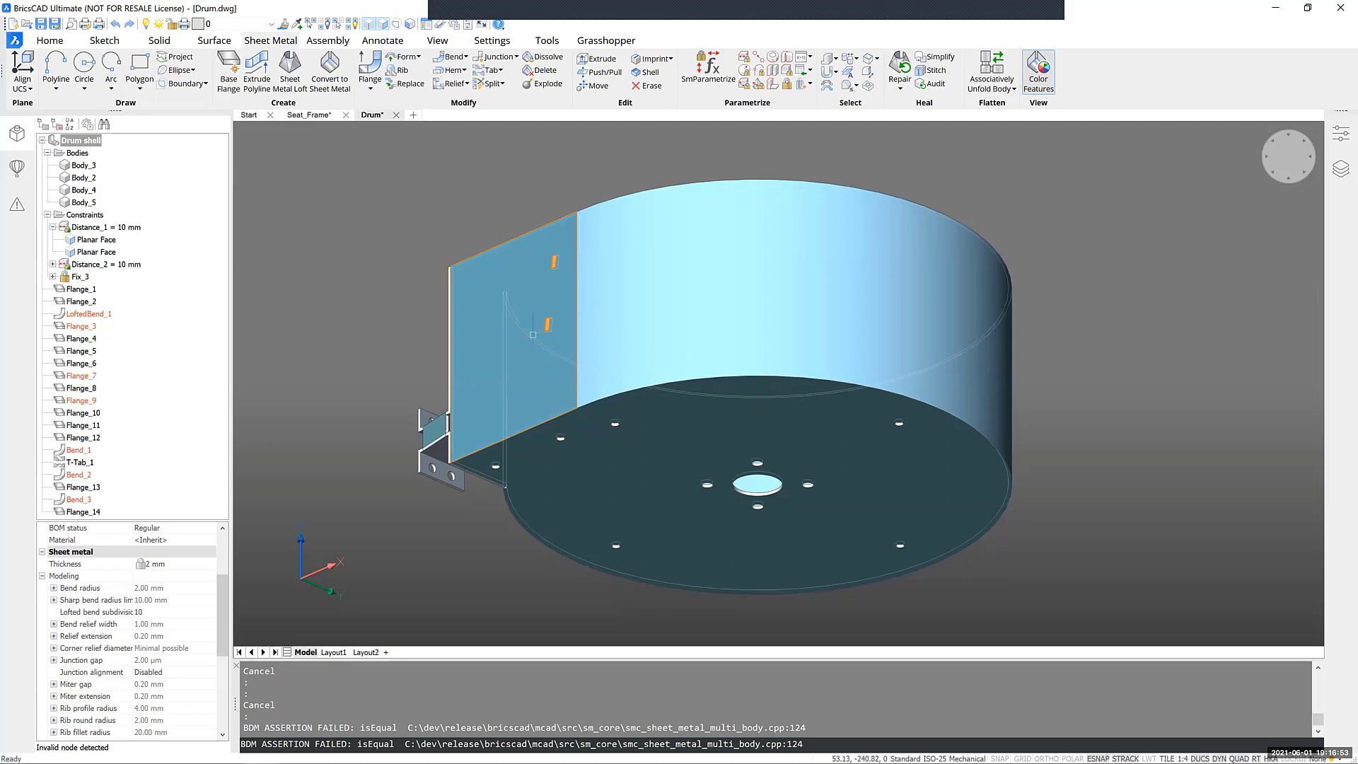
Step: Create an inverted curved array tab on the curved hard edge between the drum wall and the bottom plate
mouse_move(556, 361)
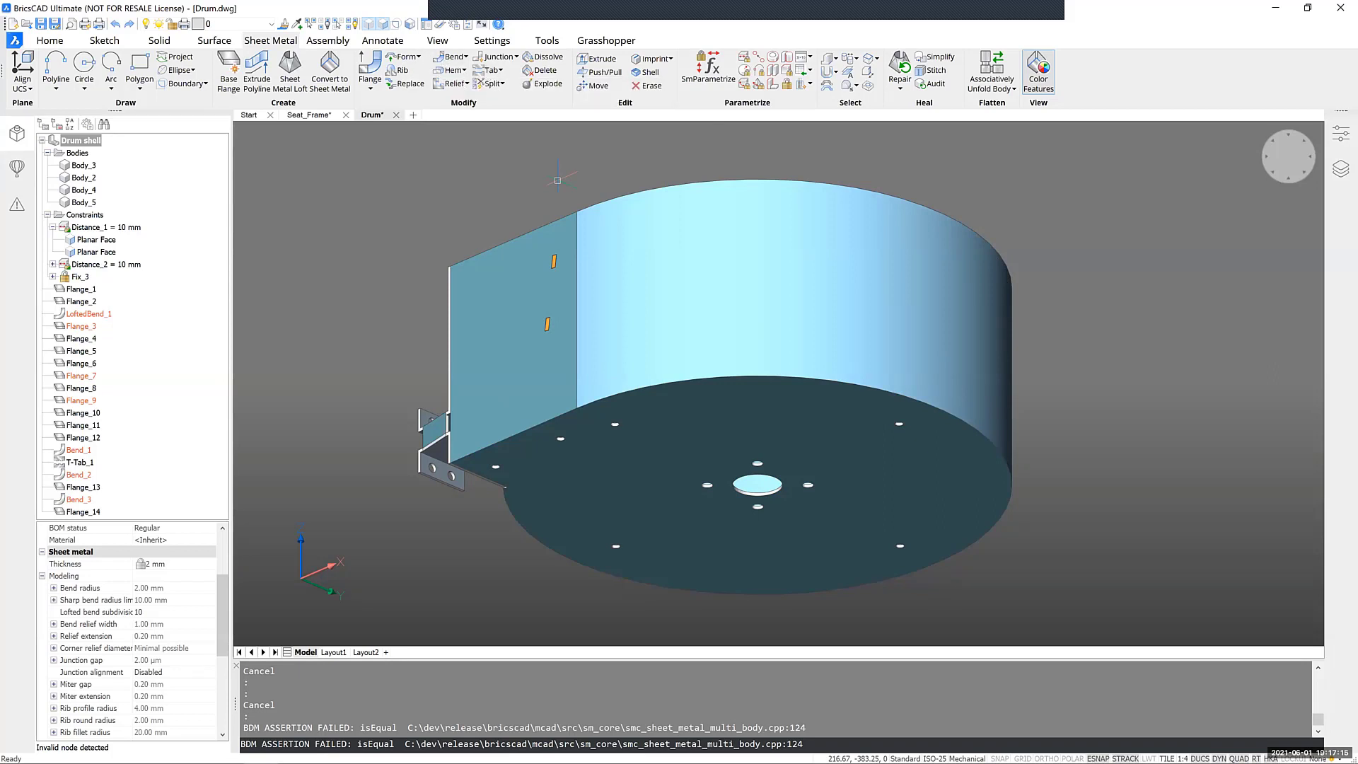
left_click(501, 72)
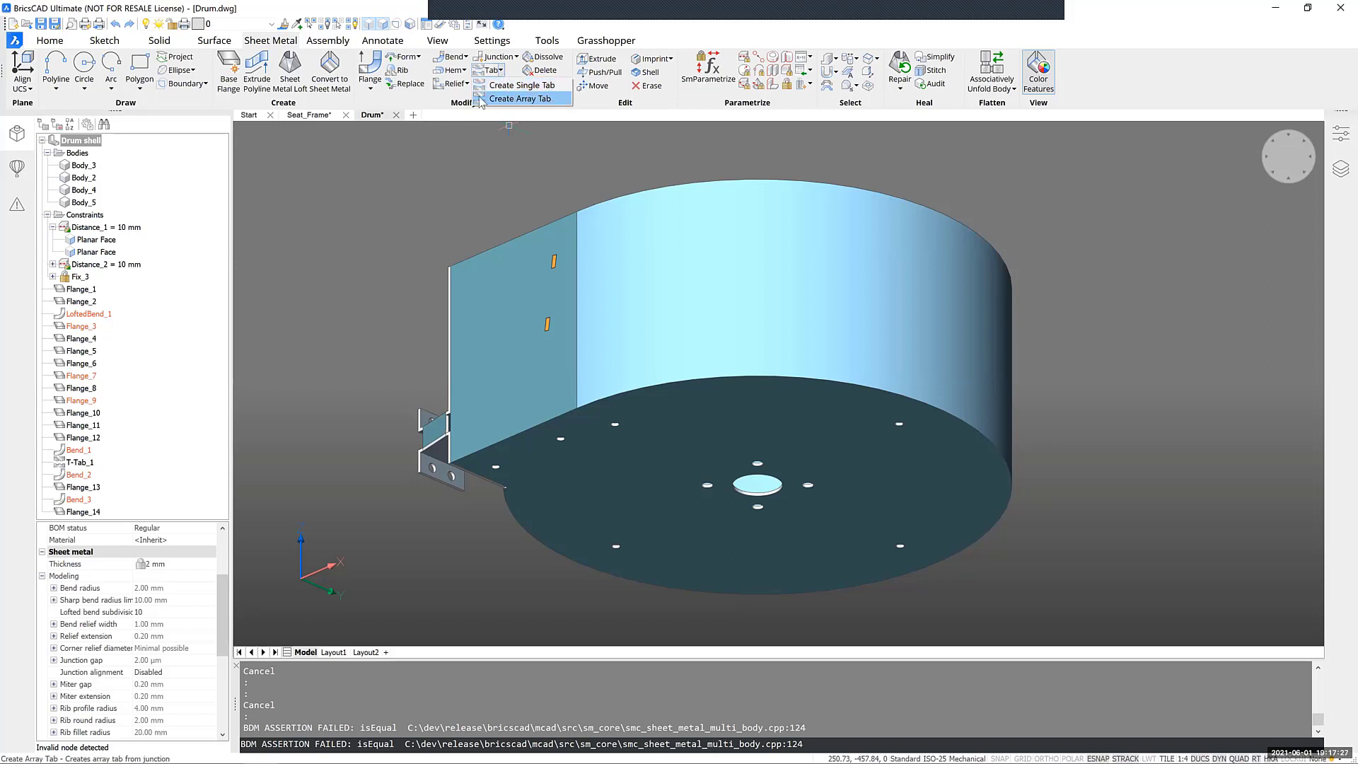
left_click(541, 99)
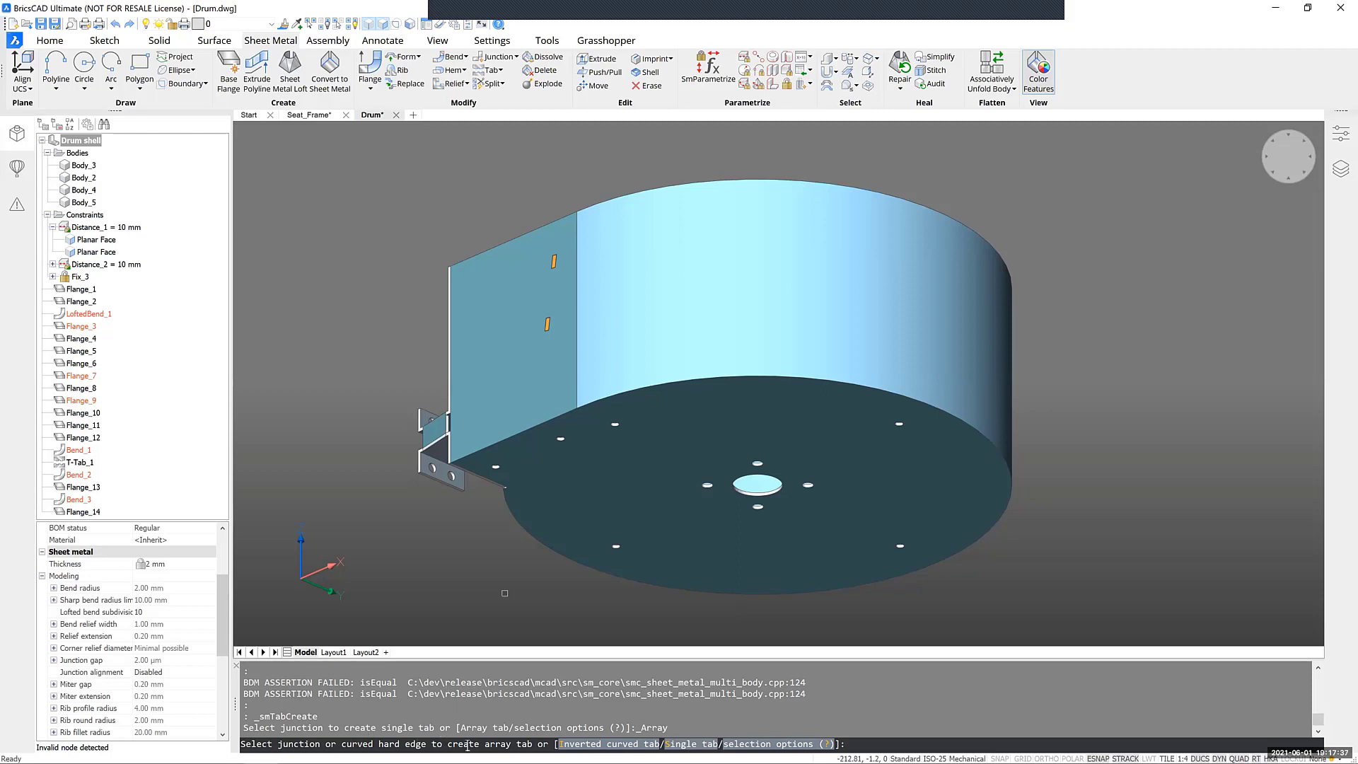
left_click(610, 748)
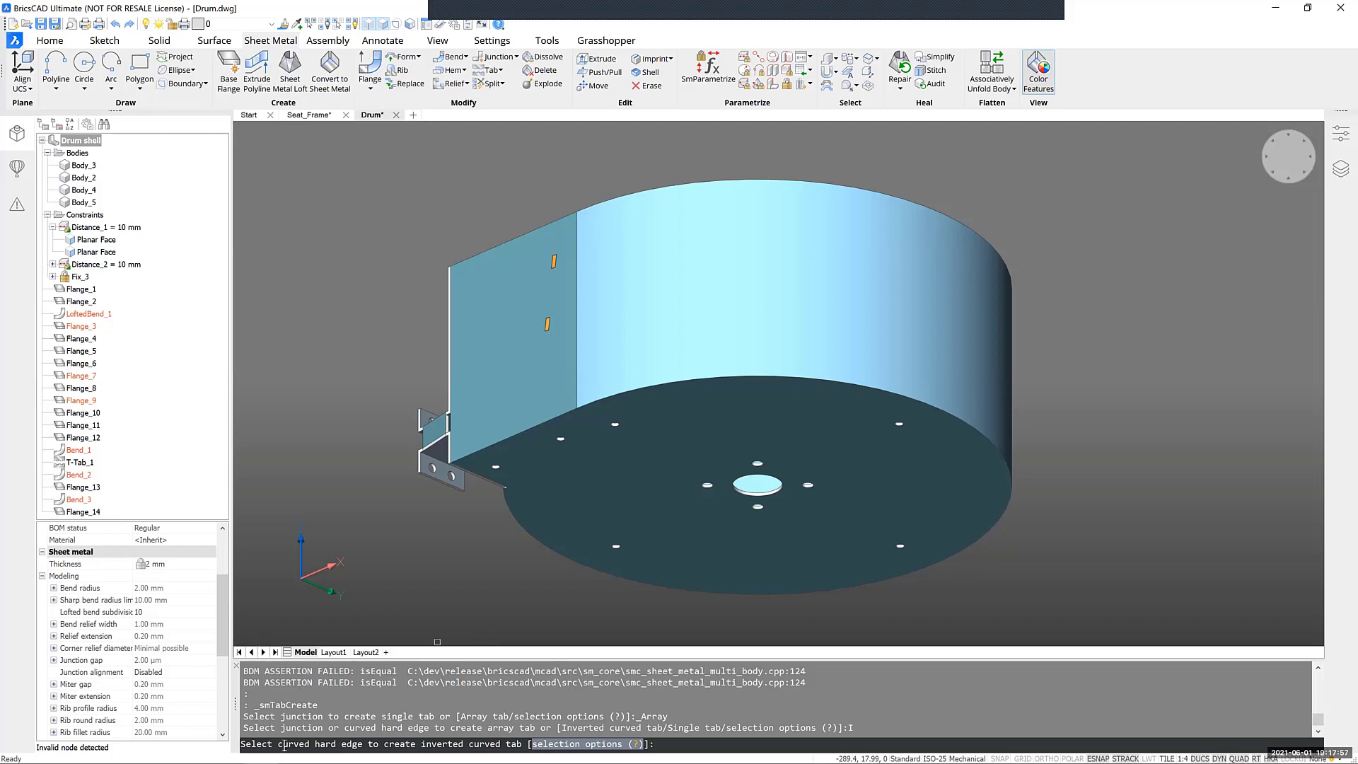
left_click_drag(278, 744, 360, 744)
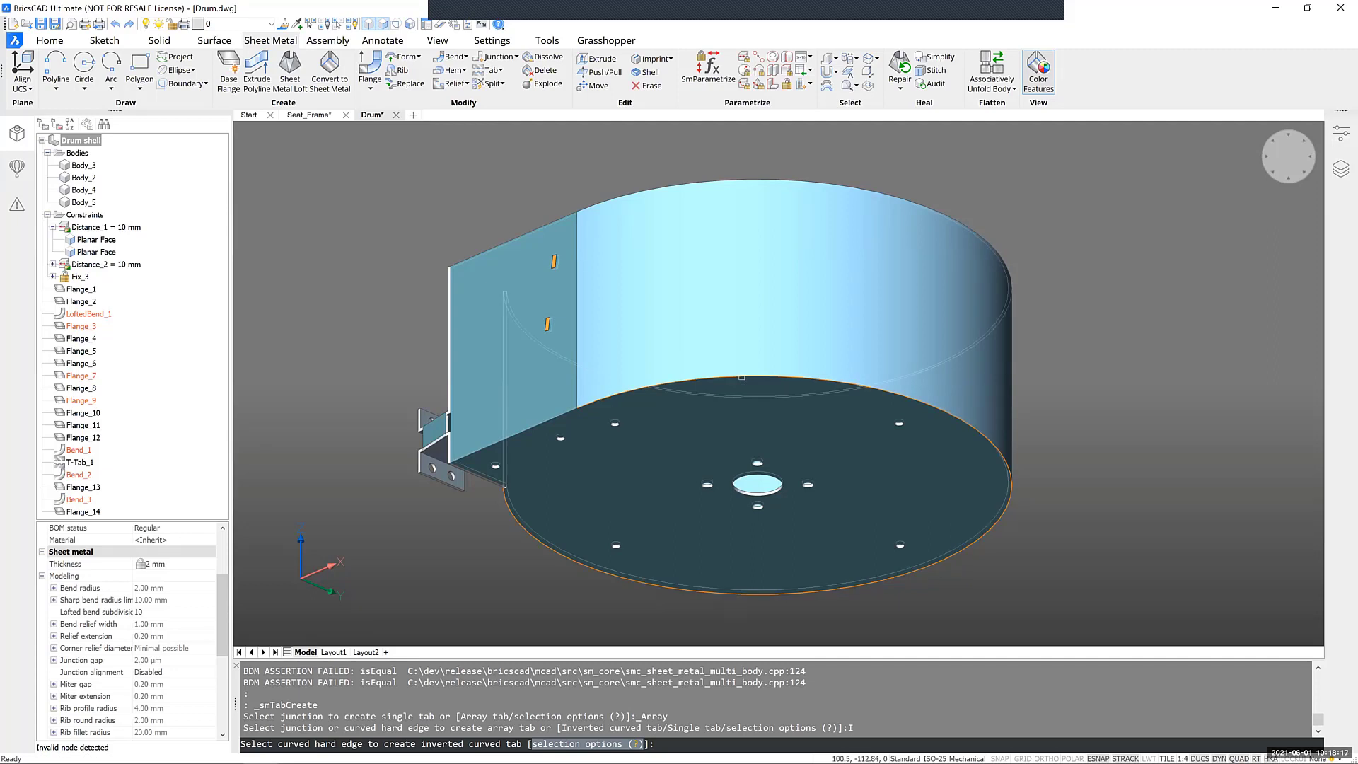
left_click(741, 377)
key("Return")
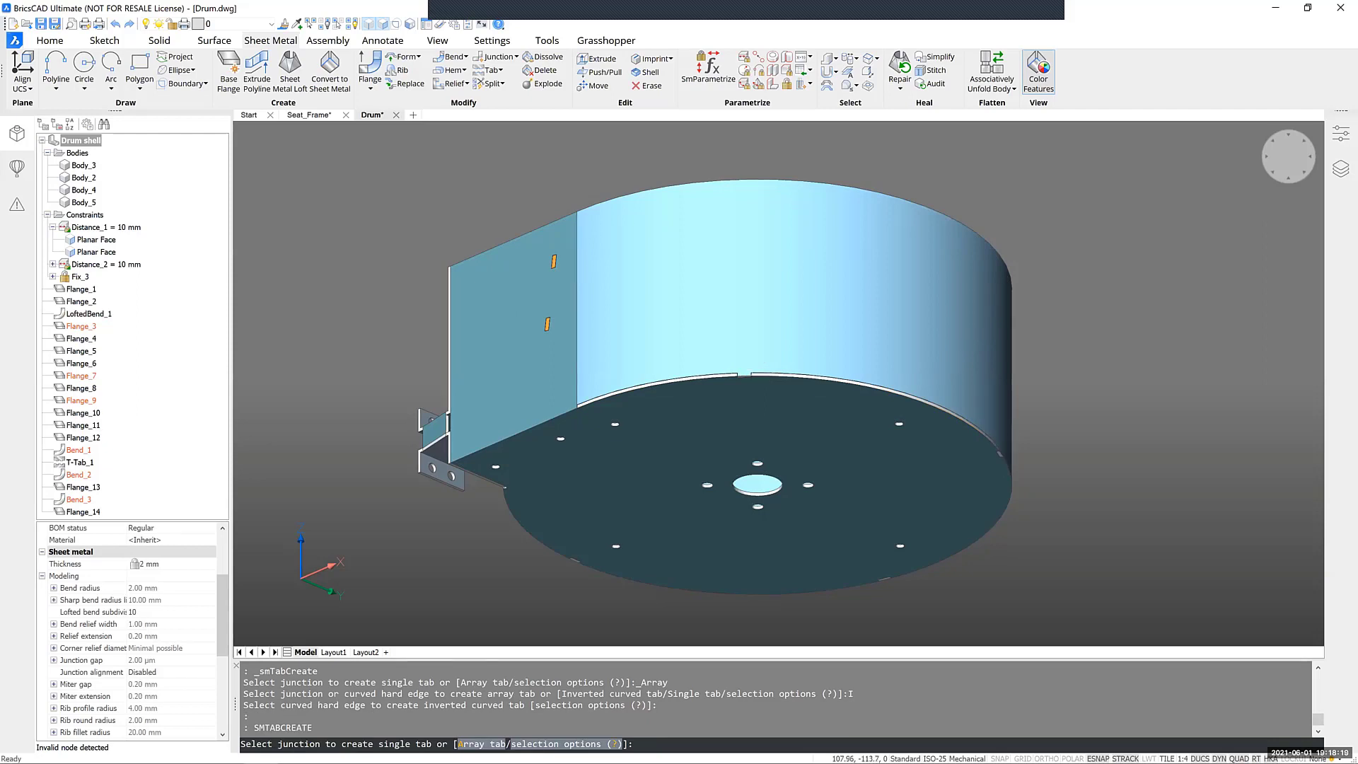
Step: Leave tab creation and inspect the curved tabs around the bottom plate's rim, then select the plate body
scroll(811, 406, "up", 1)
middle_click_drag(810, 406, 773, 271, "shift")
scroll(791, 456, "down", 1)
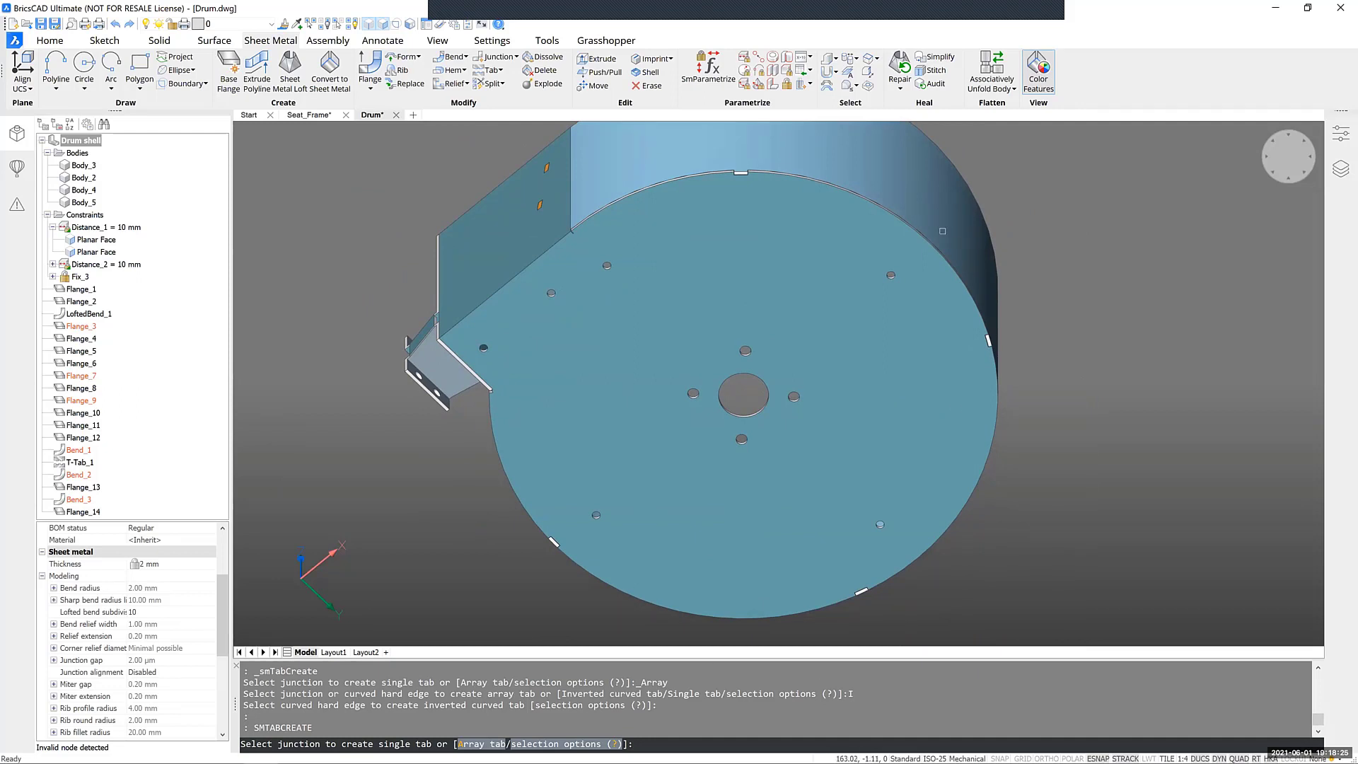
left_click(882, 340)
key("Escape")
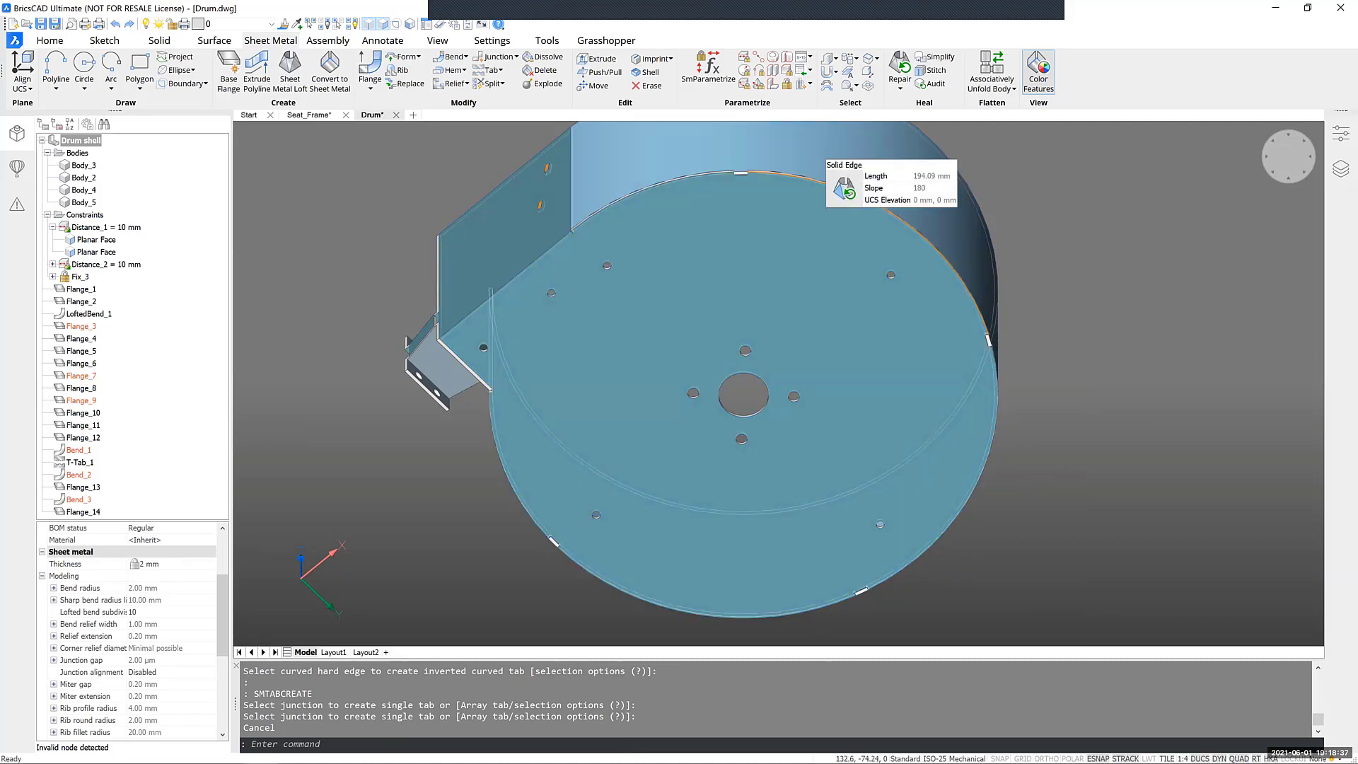
key("Escape")
key("Escape")
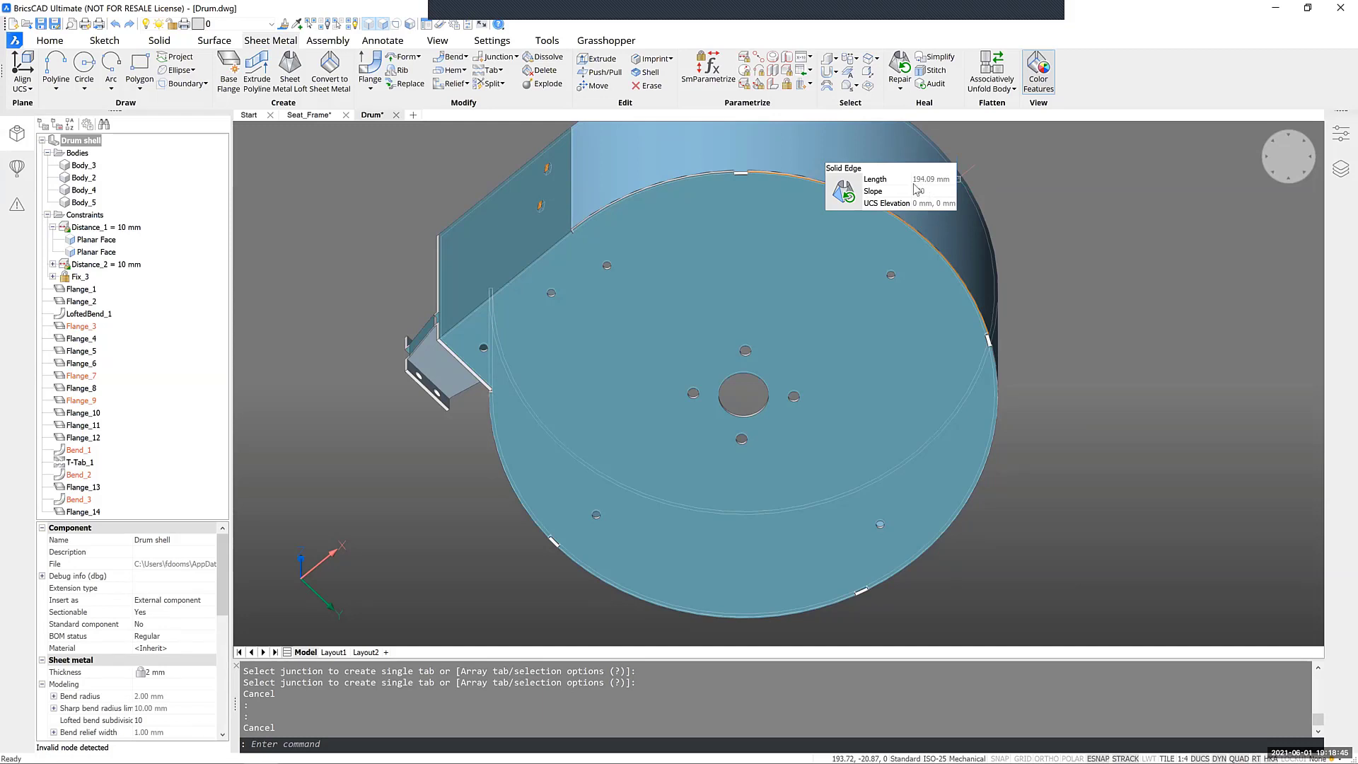
key("Escape")
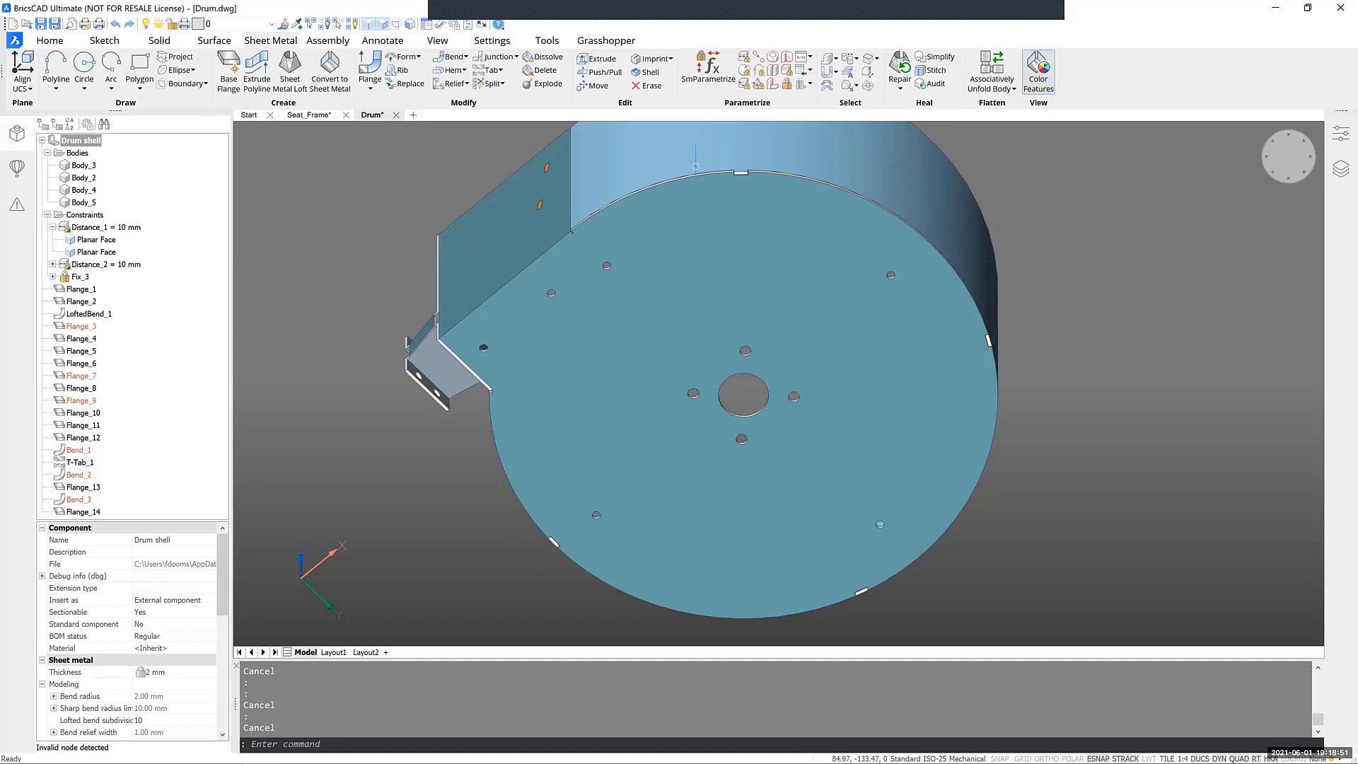
scroll(717, 166, "up", 2)
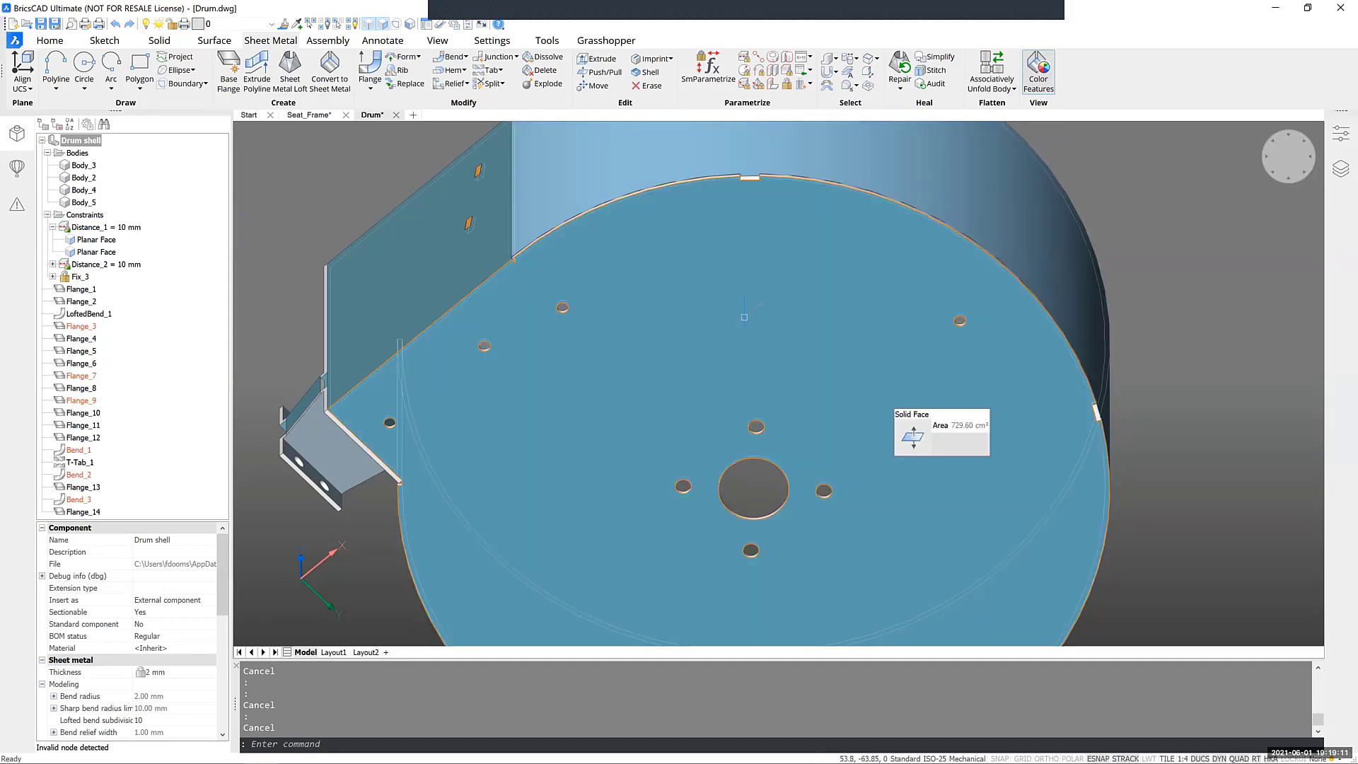
scroll(744, 317, "down", 2)
middle_click_drag(744, 316, 814, 390, "shift")
left_click(762, 399)
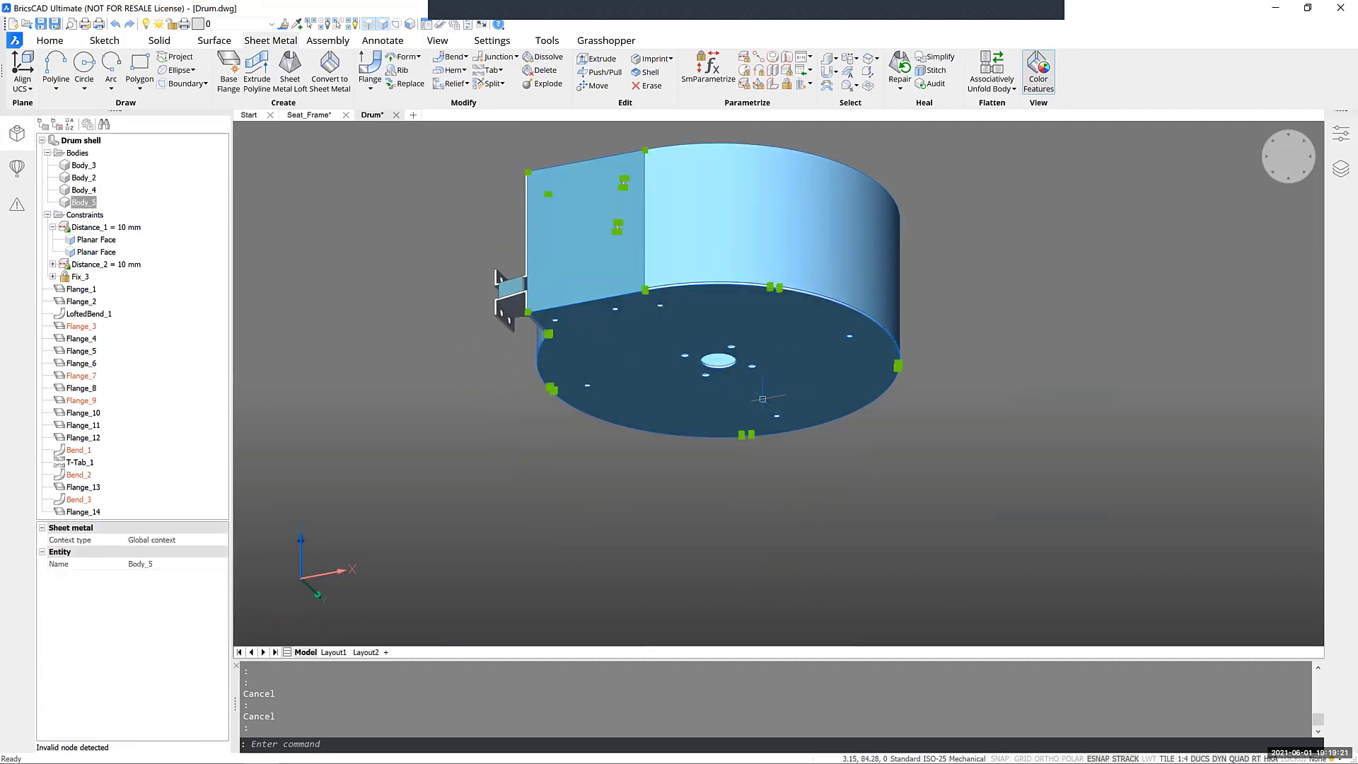
Step: Create a junction on the straight hard edge between the flat side flange and the bottom plate, and check the plate's body selection
mouse_move(664, 315)
scroll(601, 309, "up", 5)
key("Escape")
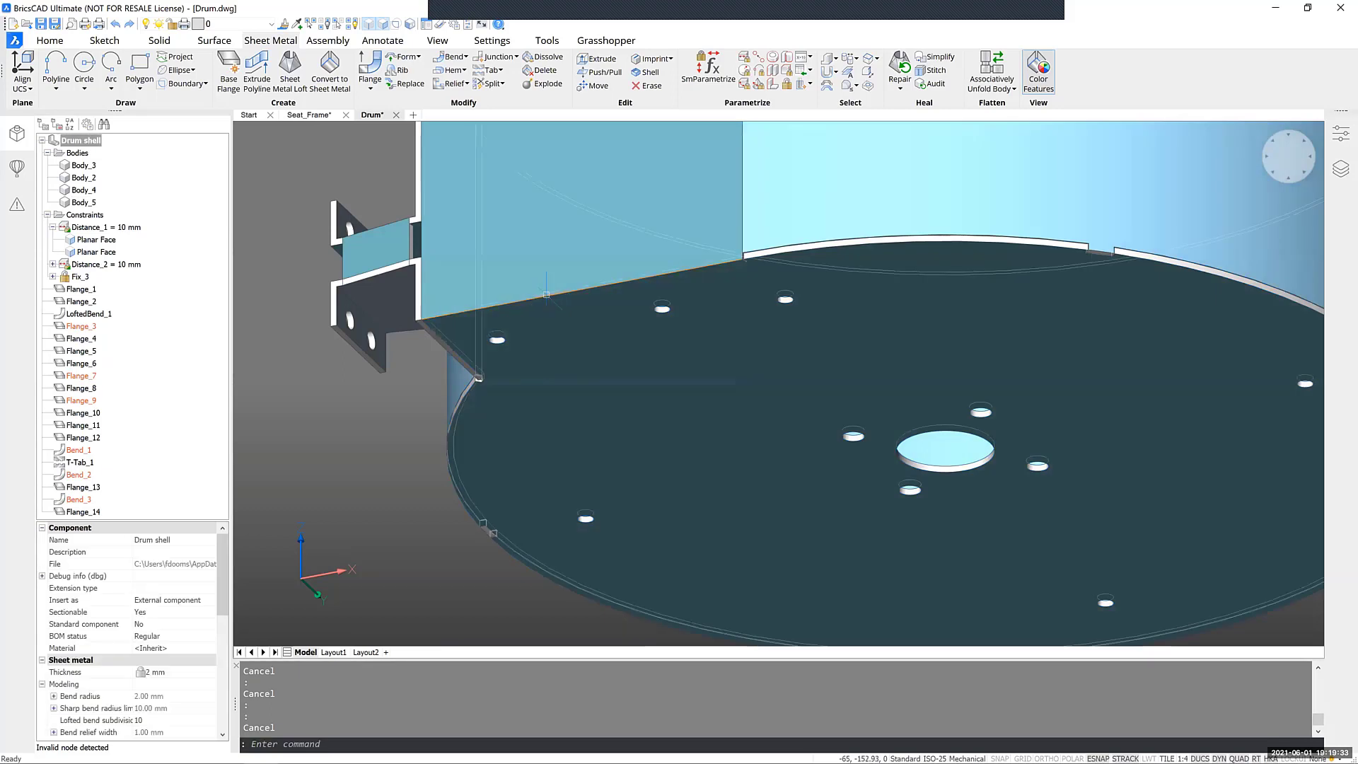
mouse_move(546, 295)
mouse_move(572, 313)
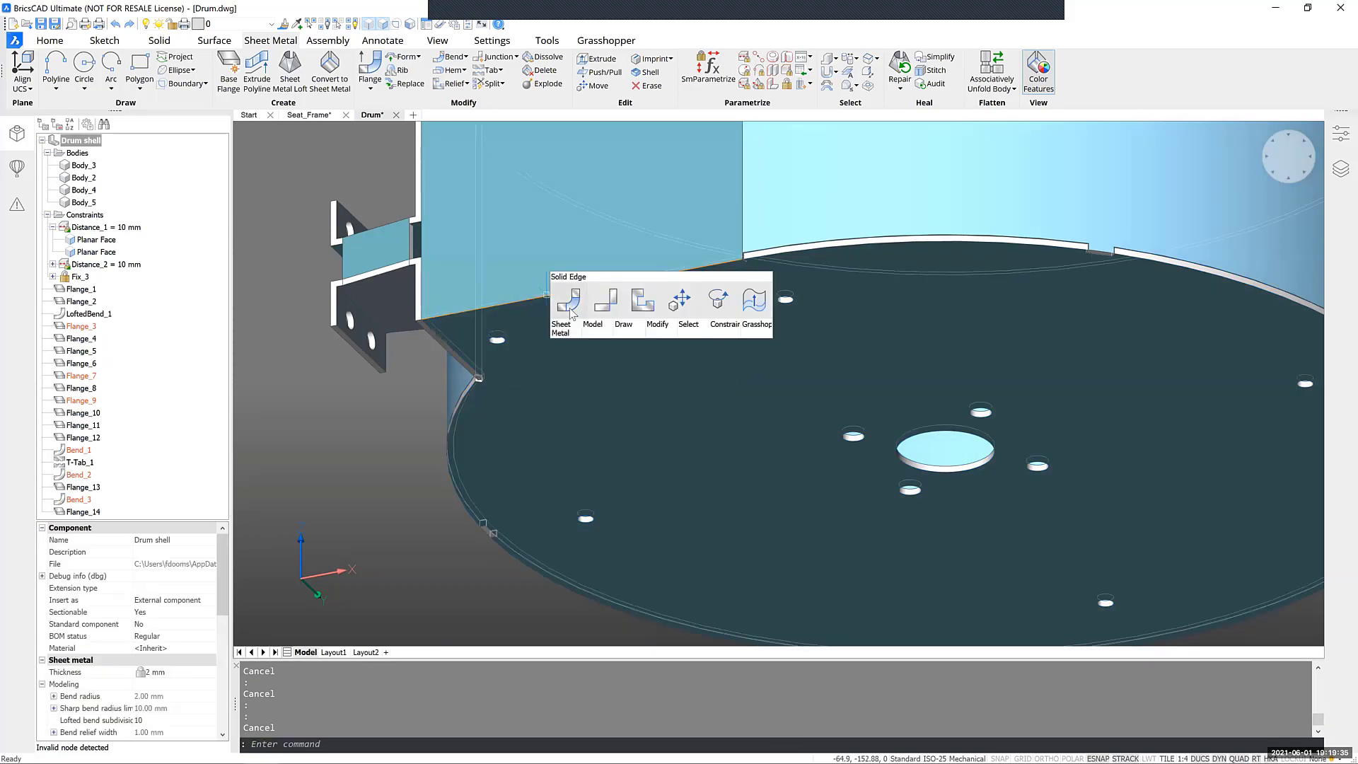
left_click(605, 305)
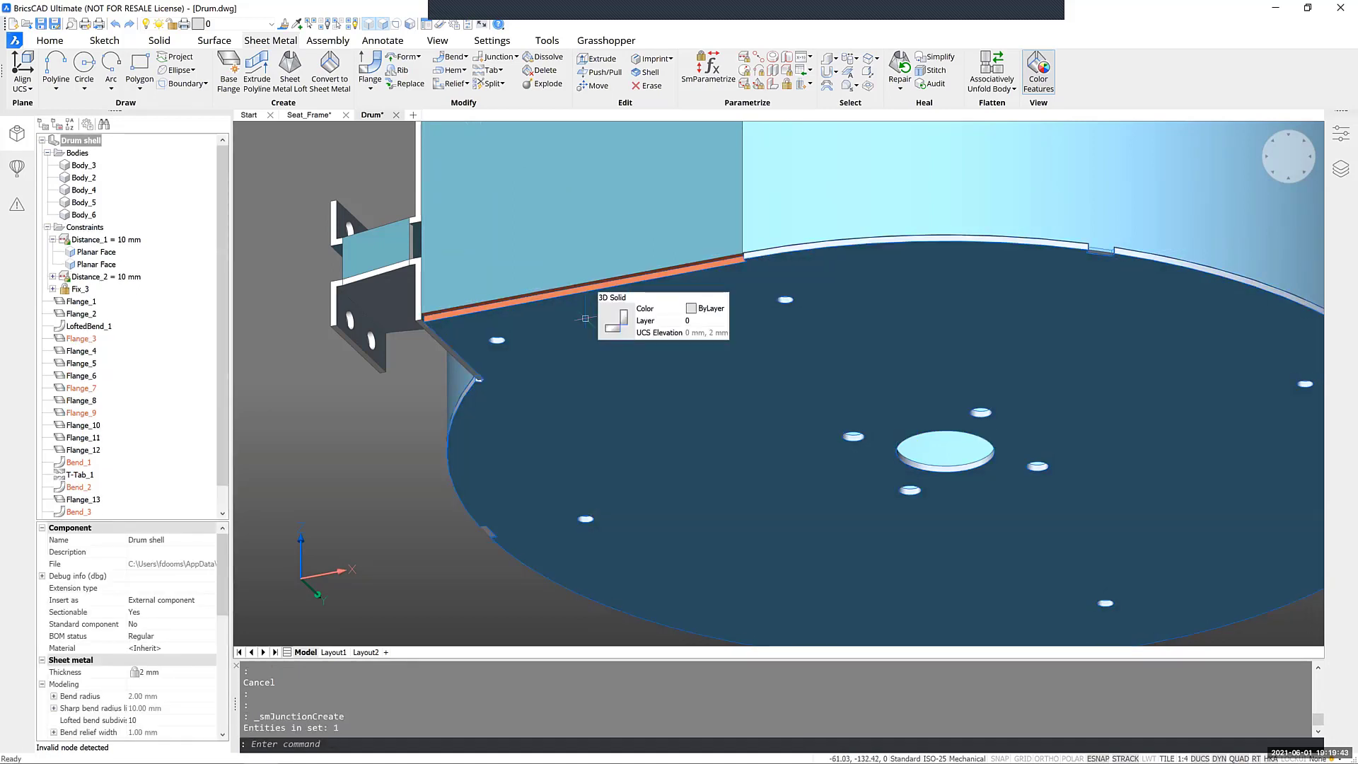
left_click(593, 316)
scroll(592, 315, "down", 4)
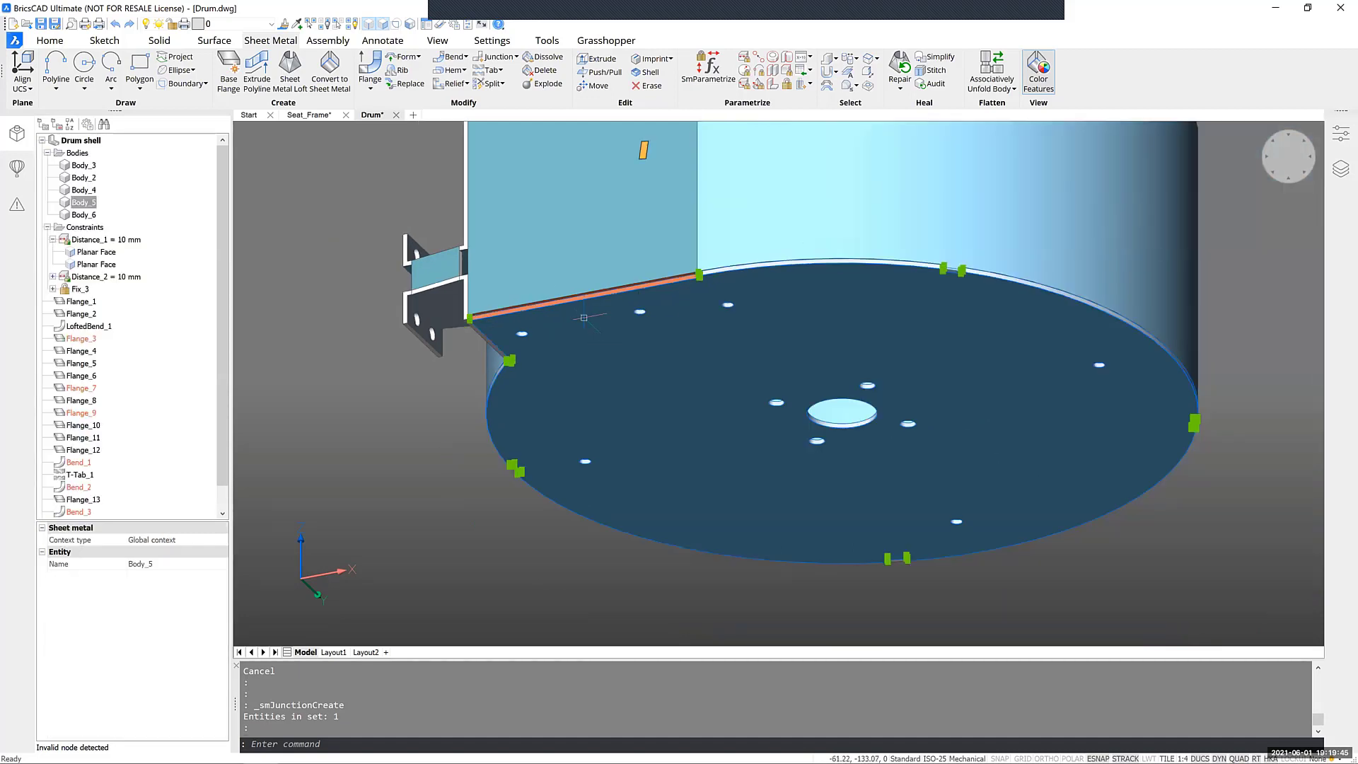
scroll(738, 439, "down", 3)
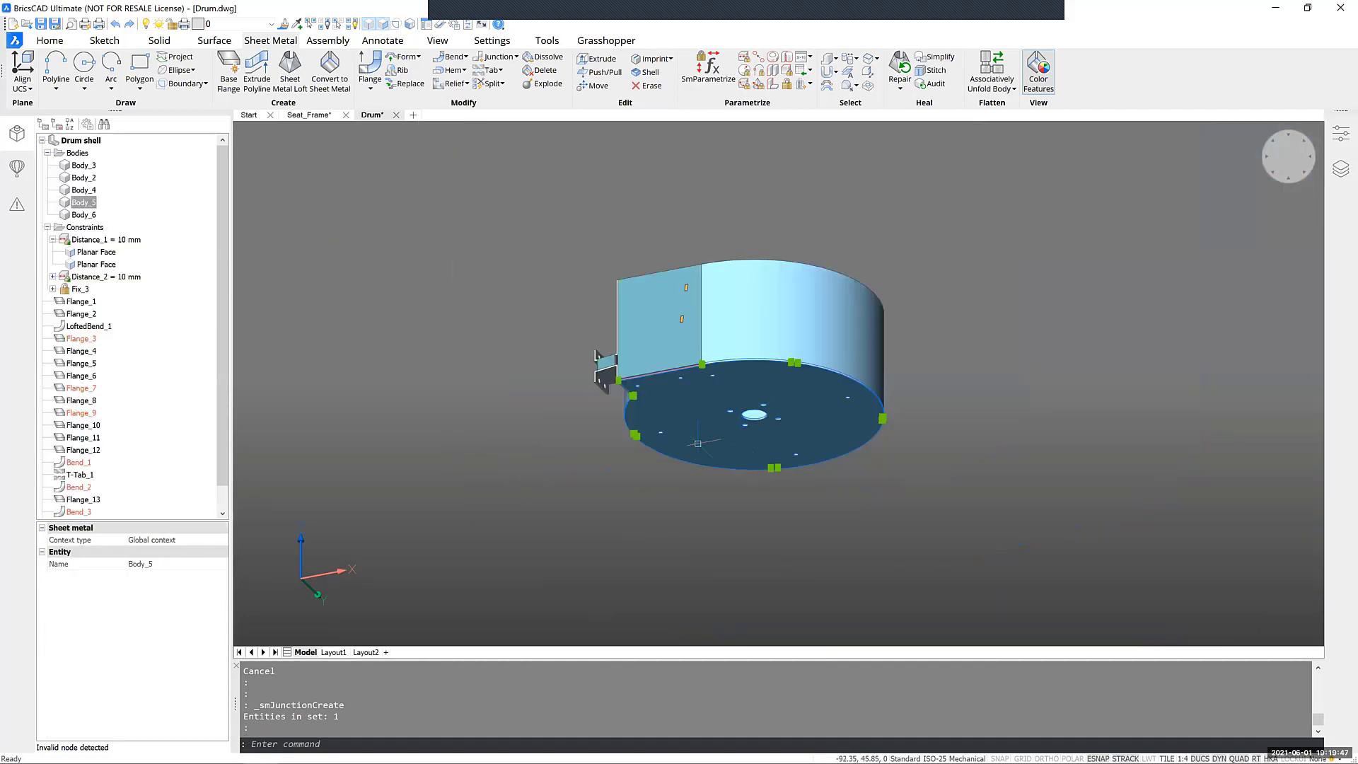
key("Escape")
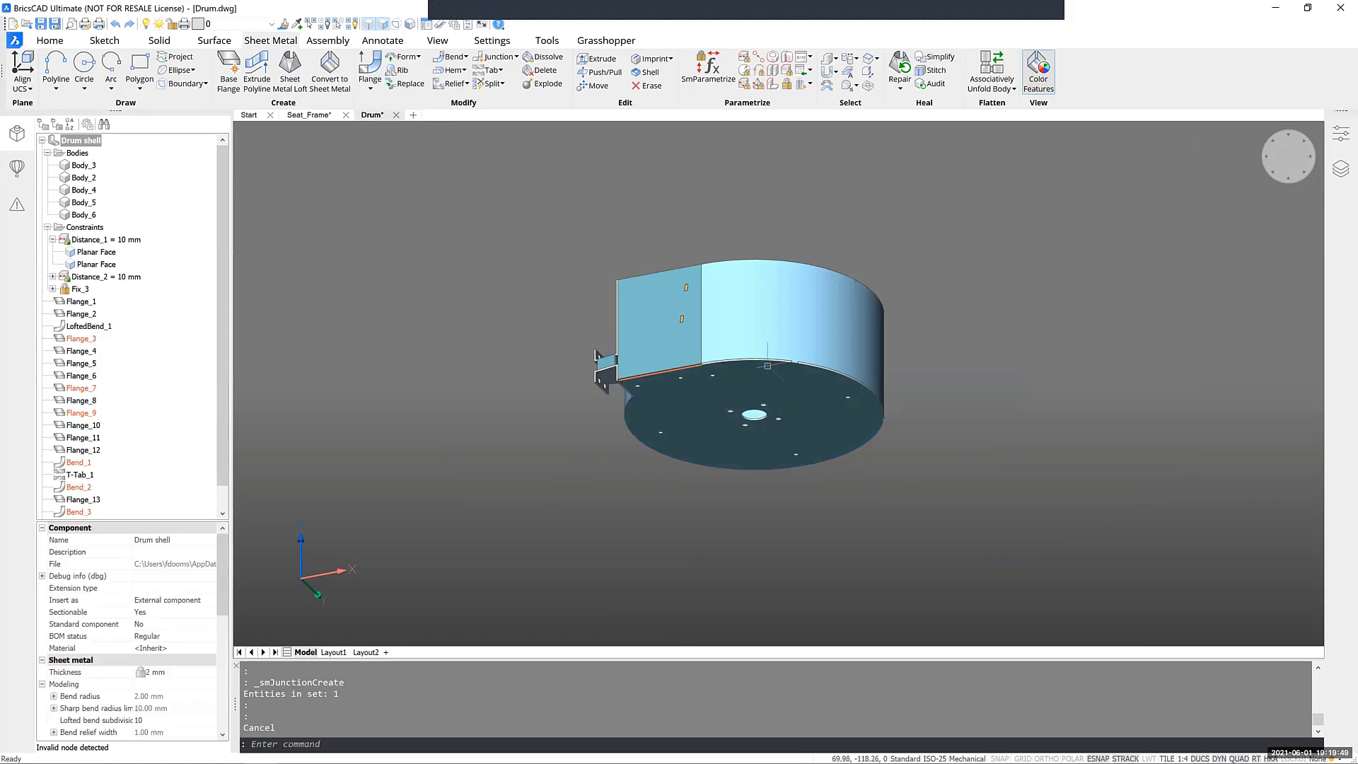
Step: Create bends on the hard edges of the two bodies that form the small bracket, Body_2 and Body_4, and inspect them
middle_click_drag(783, 406, 1084, 456, "shift")
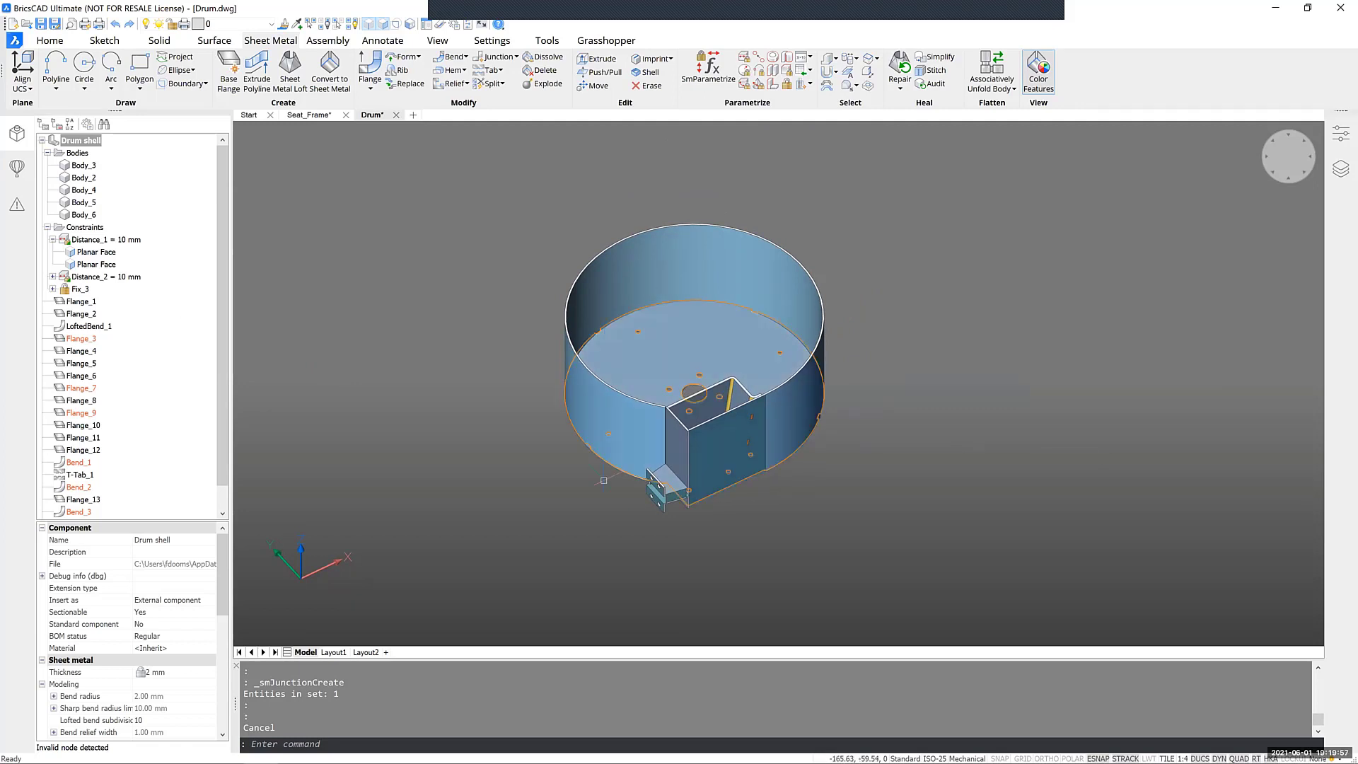
scroll(634, 490, "up", 6)
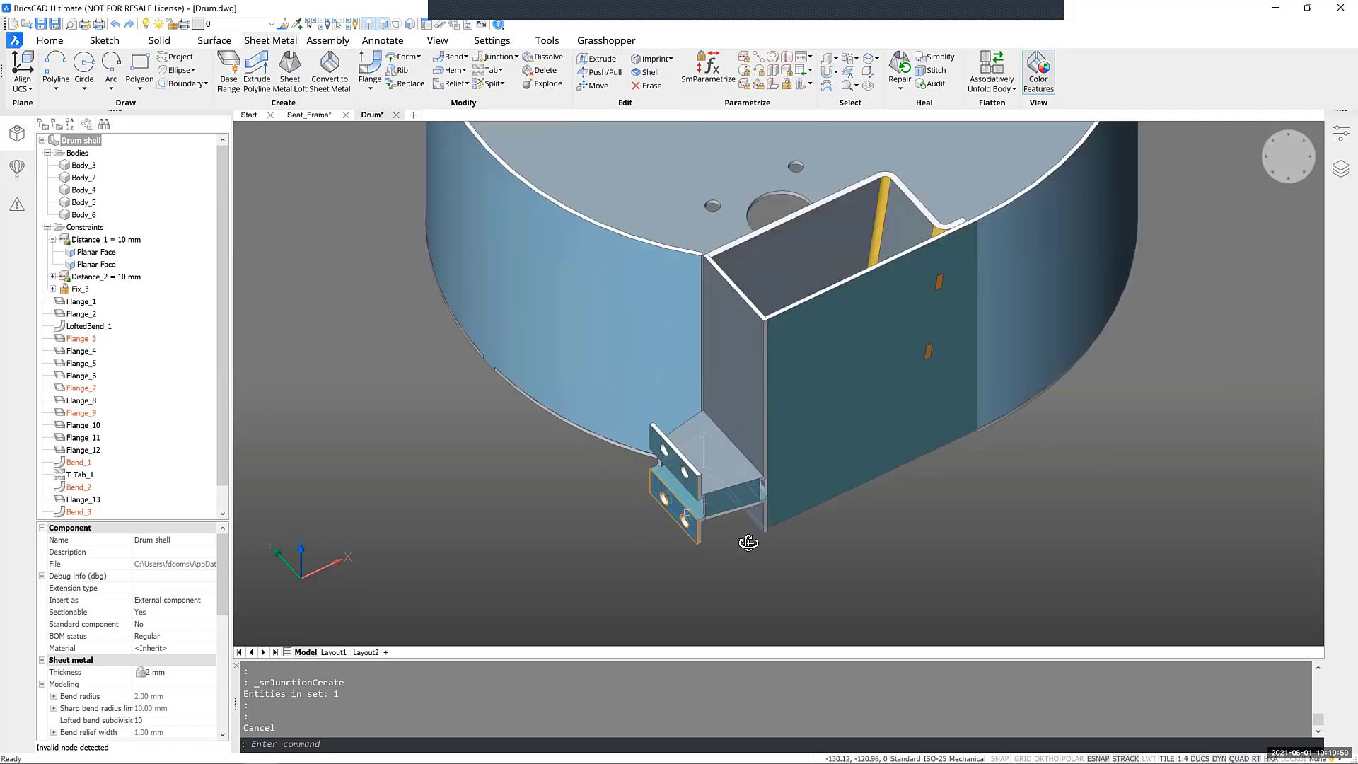
scroll(812, 489, "up", 4)
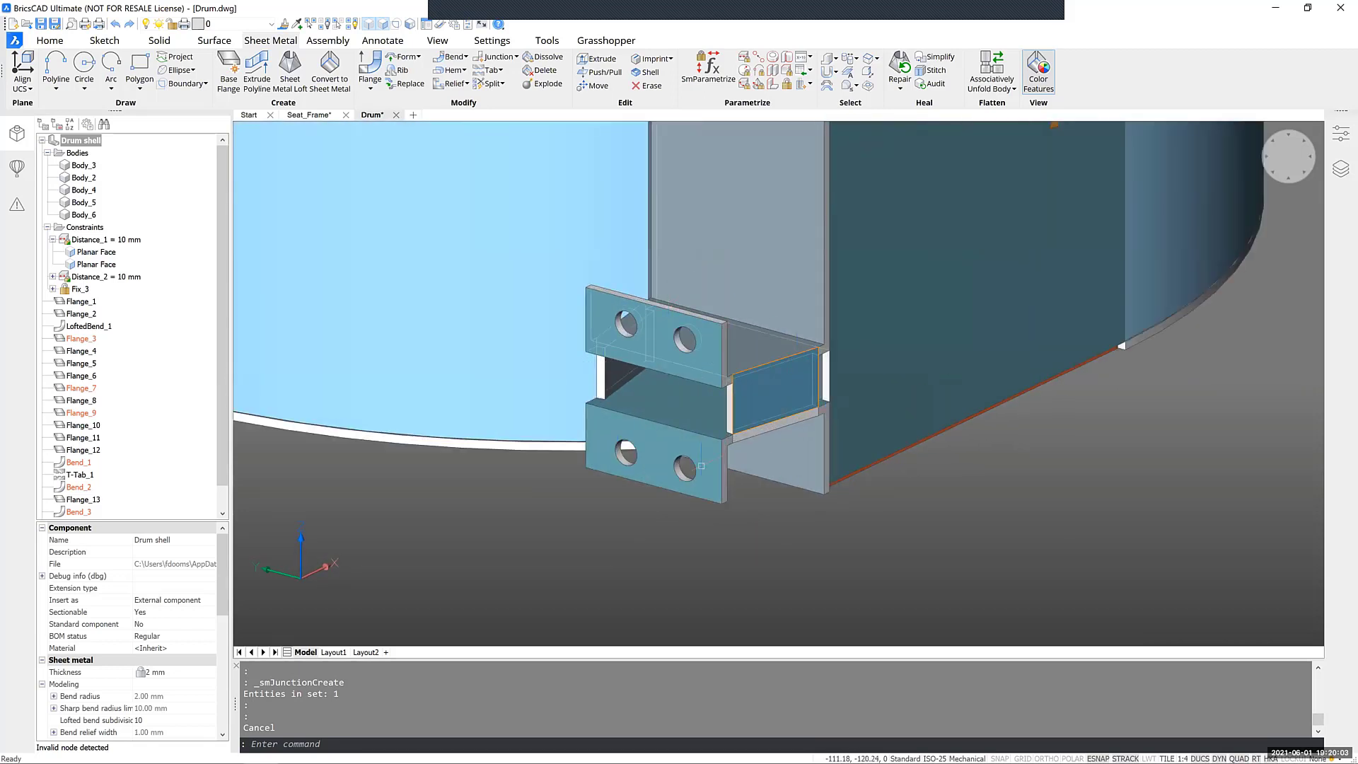
left_click(675, 437)
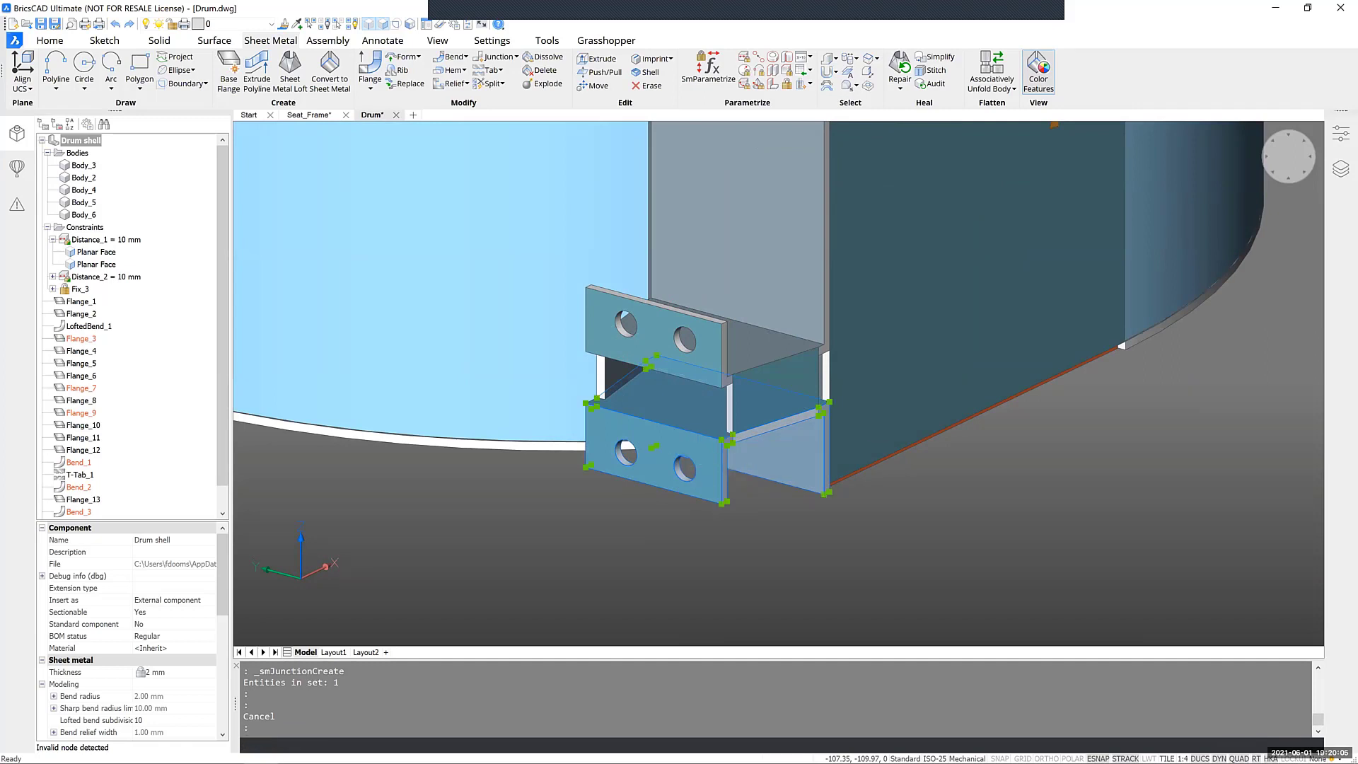
left_click(671, 346)
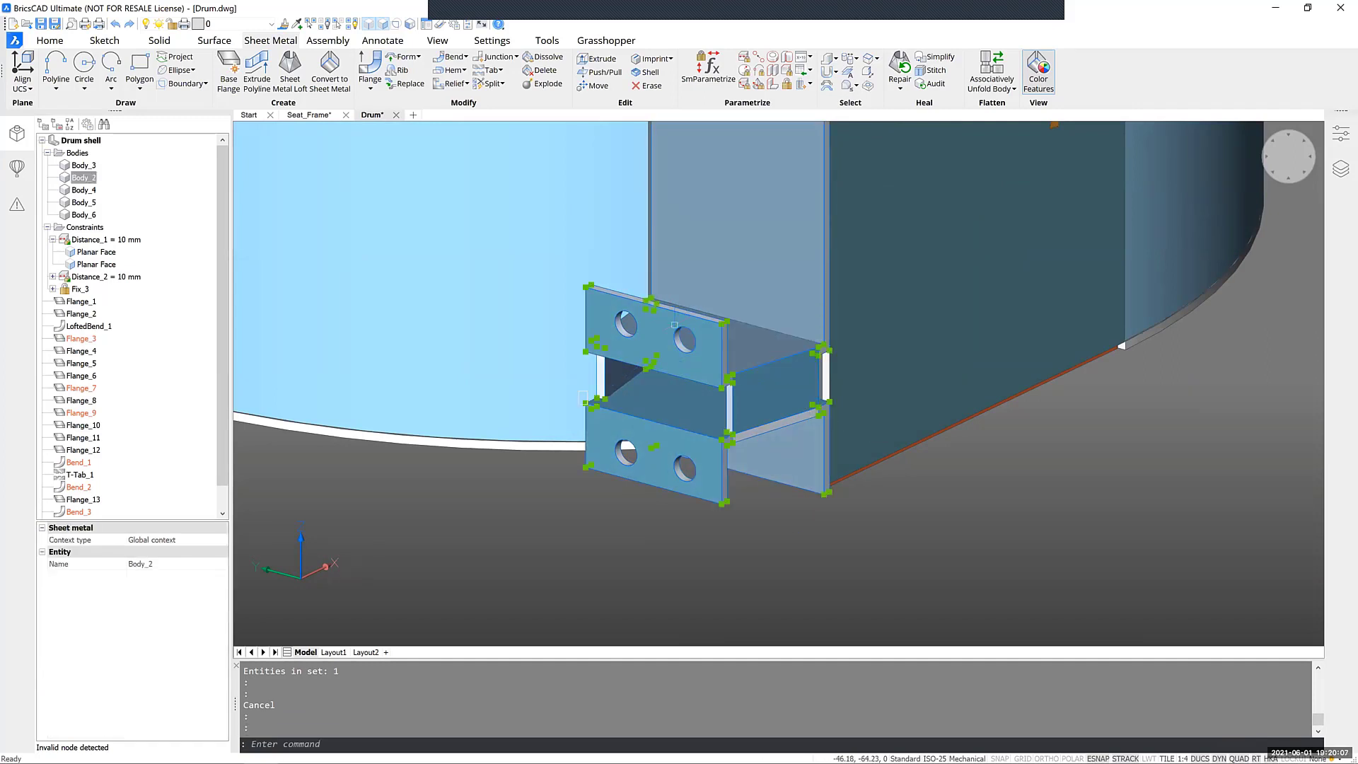
scroll(710, 480, "down", 2)
middle_click_drag(710, 477, 720, 575)
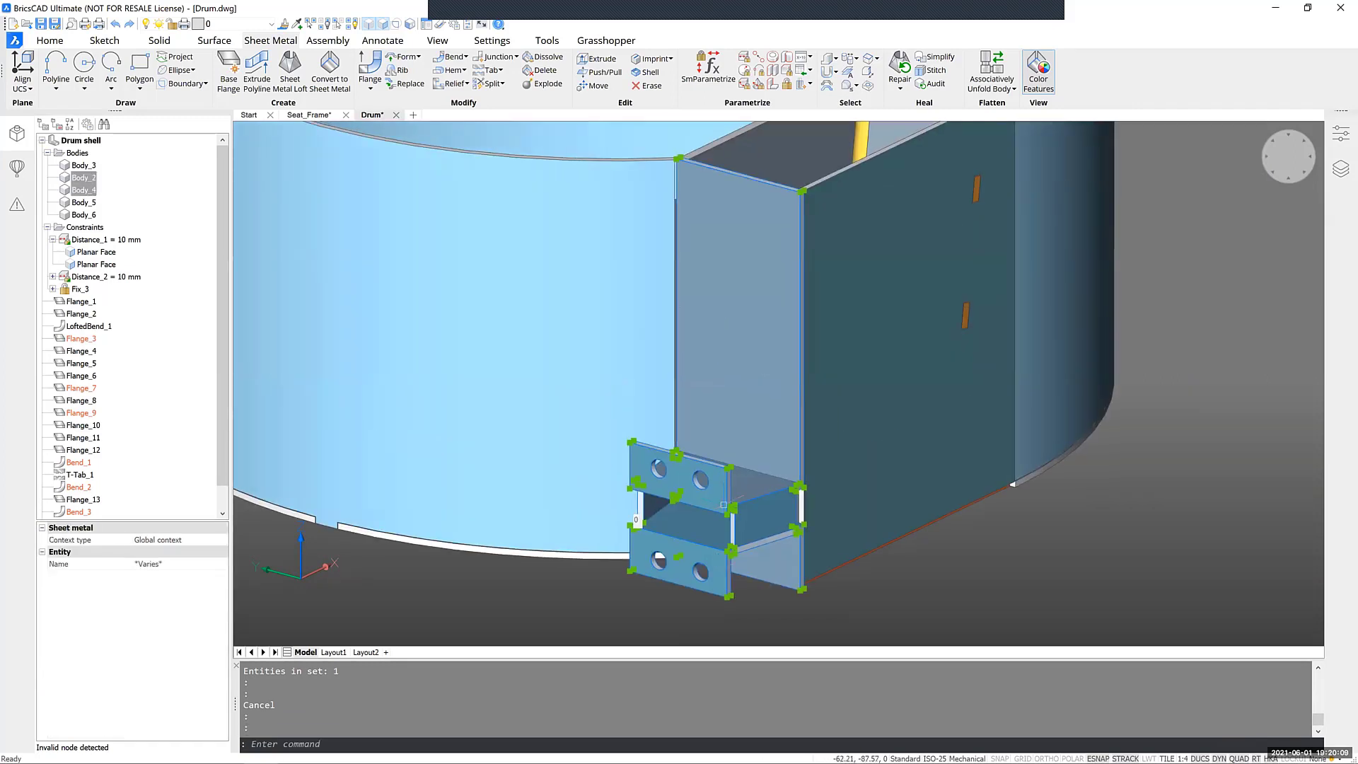
mouse_move(723, 446)
mouse_move(780, 463)
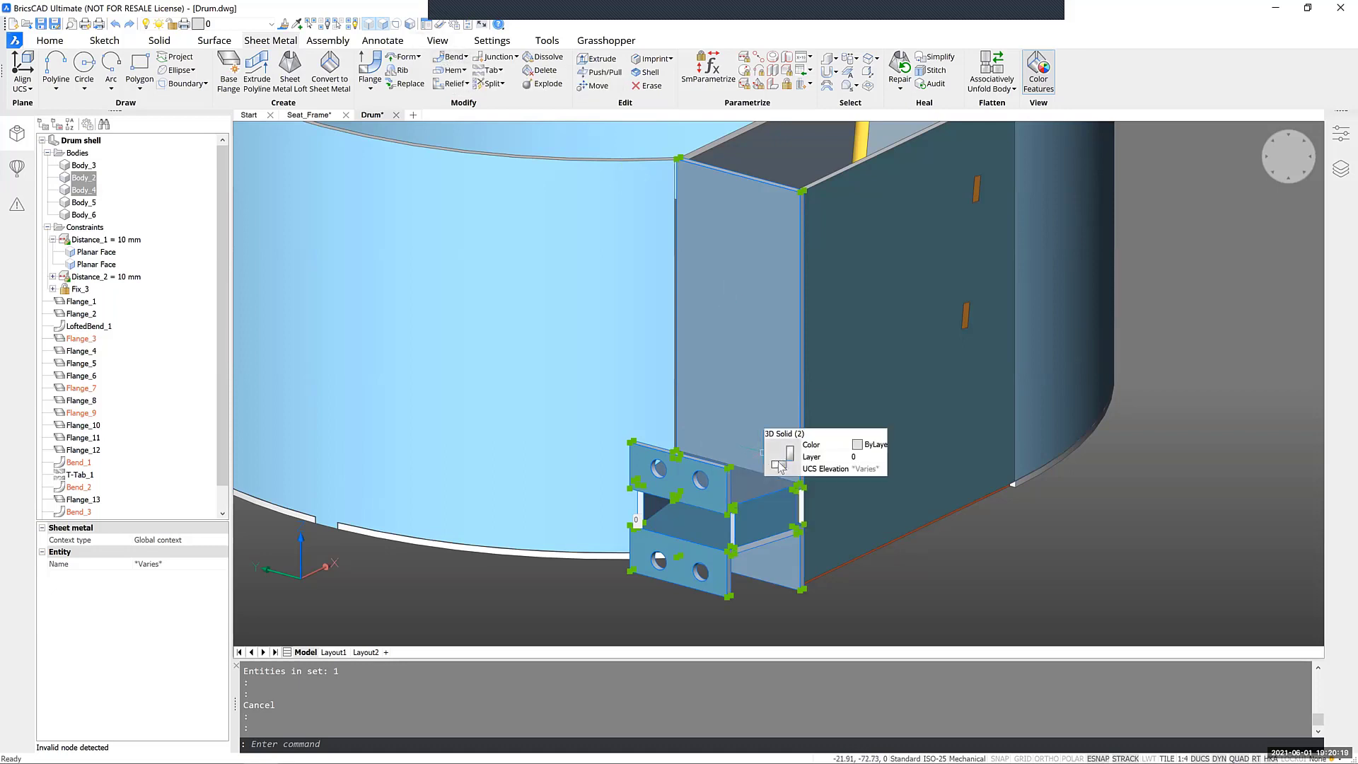
mouse_move(787, 487)
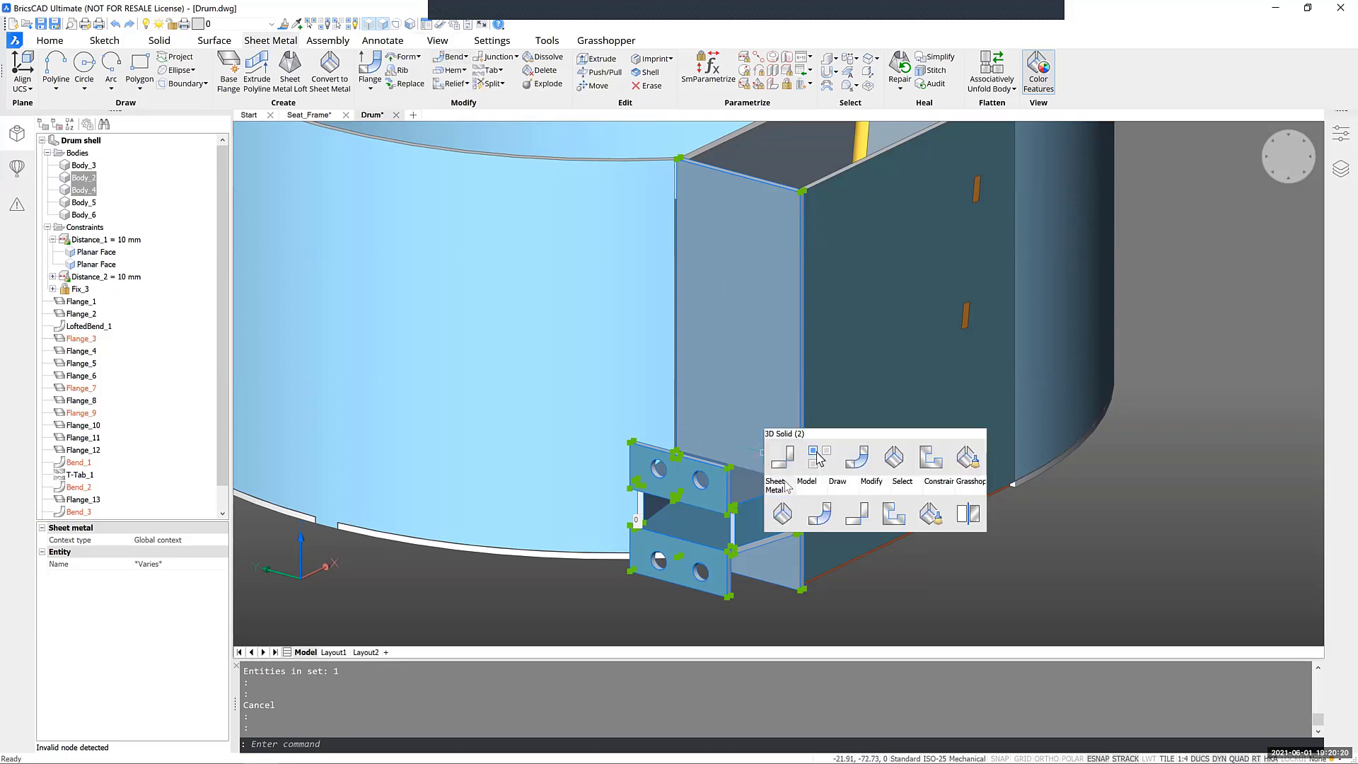
left_click(818, 516)
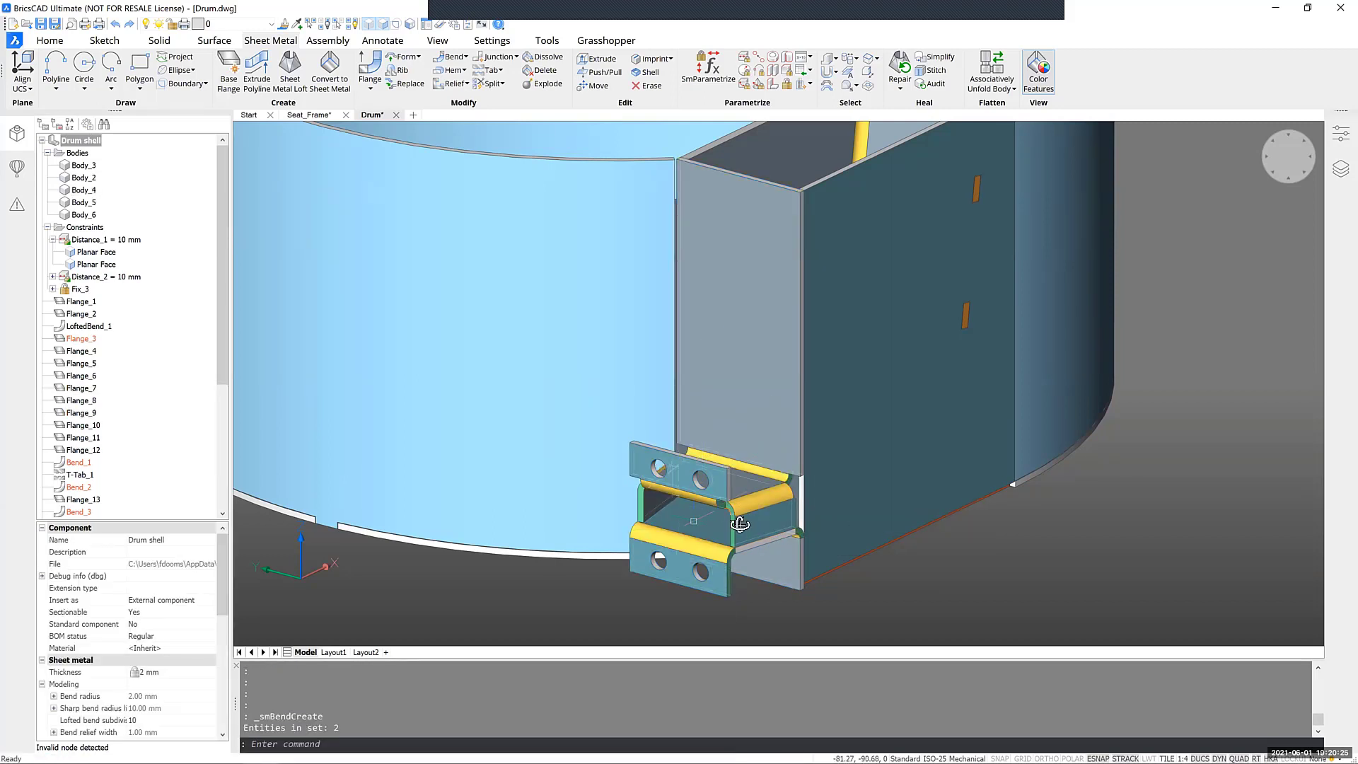
middle_click_drag(760, 515, 684, 505, "shift")
scroll(790, 481, "up", 5)
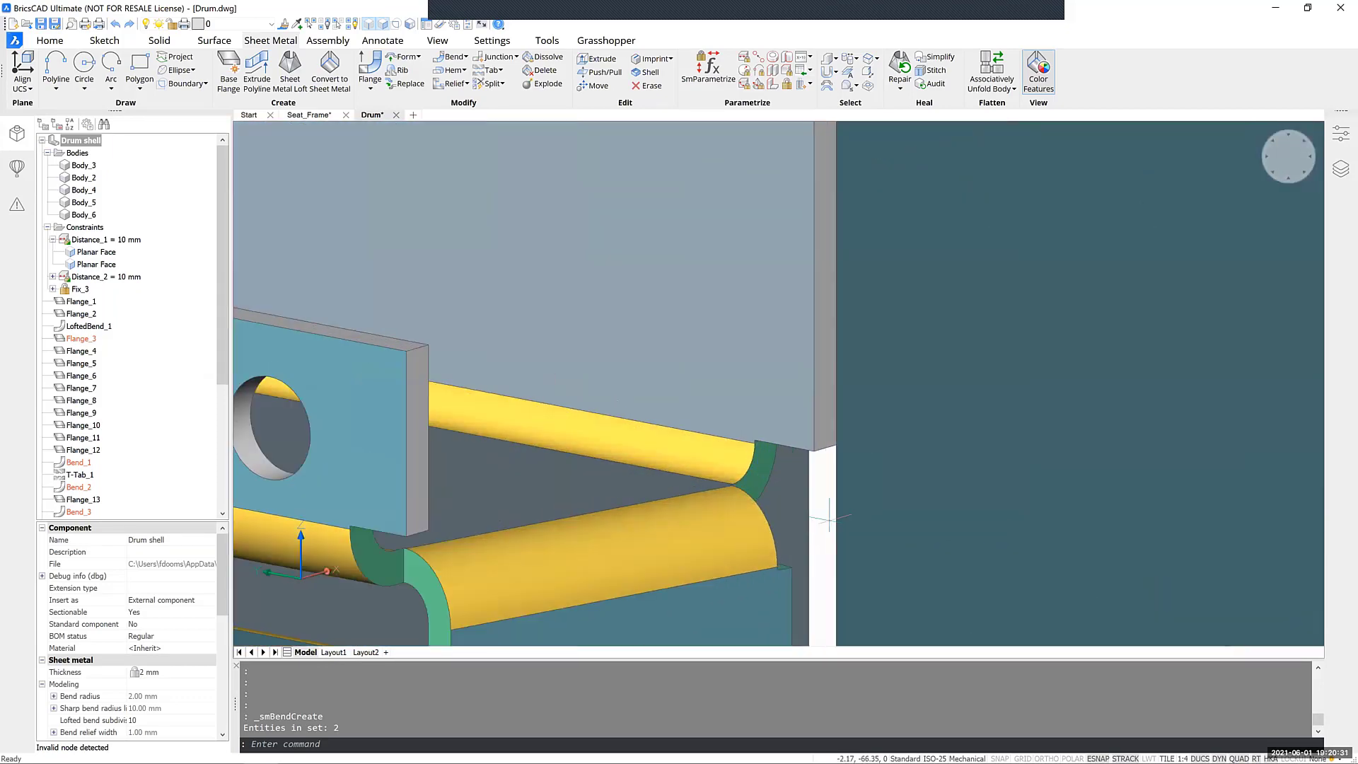
Step: Associatively unfold the drum's bottom plate body, starting from its flat flange face
scroll(790, 481, "down", 6)
scroll(751, 495, "down", 3)
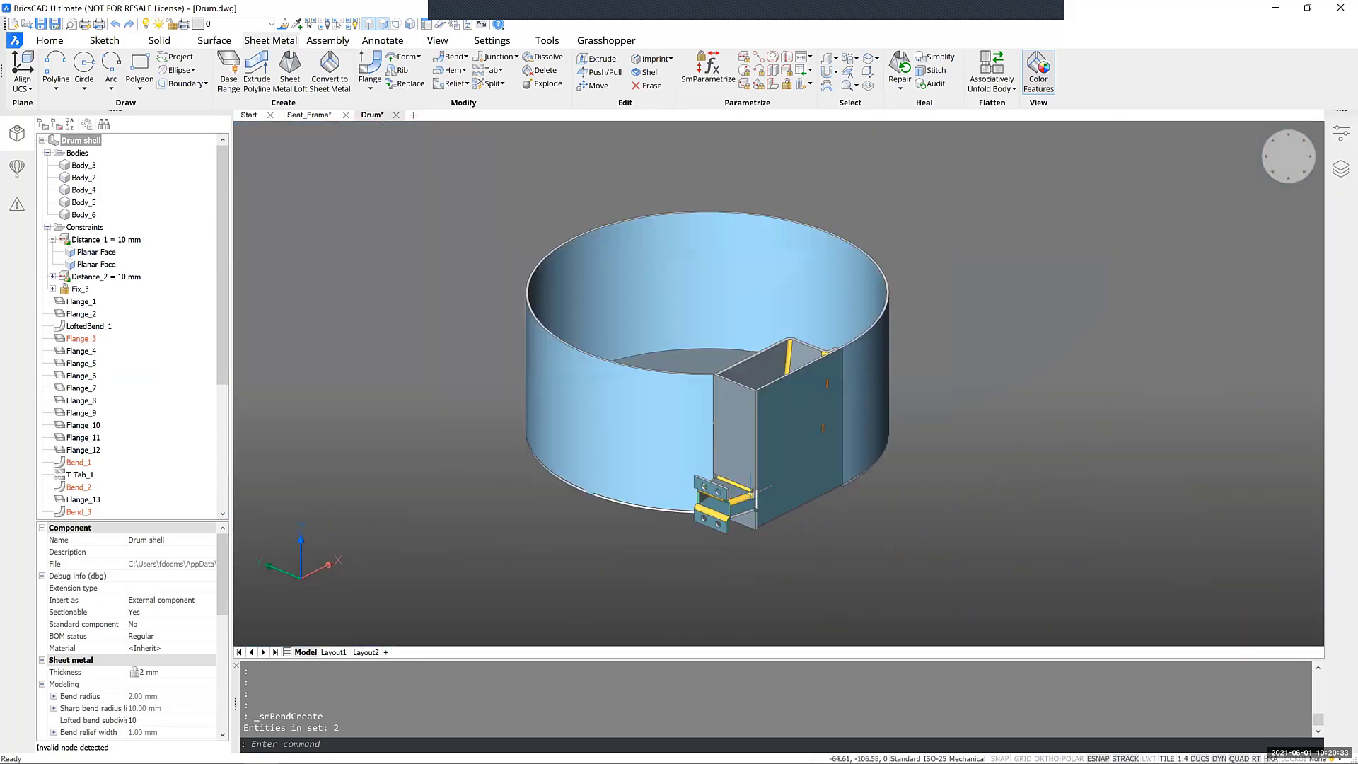
middle_click_drag(770, 468, 787, 601)
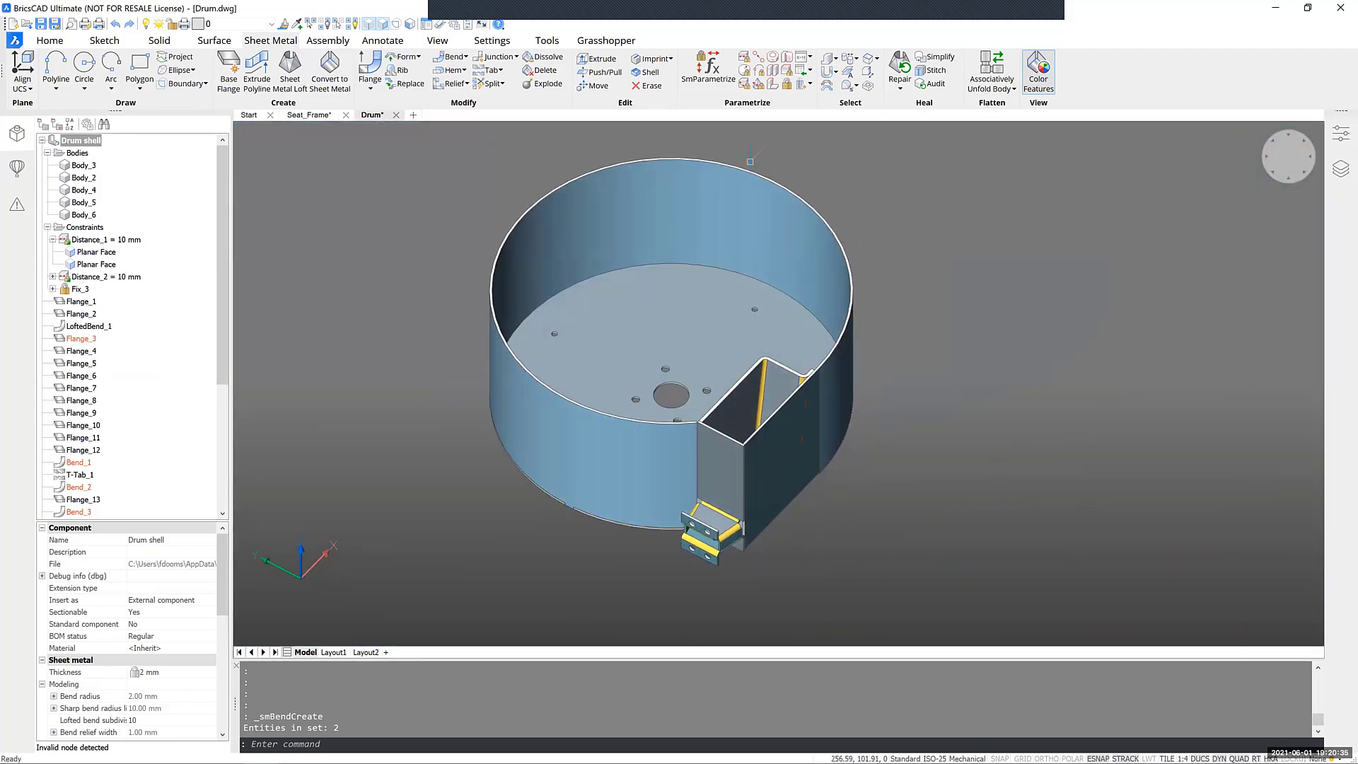
left_click(992, 92)
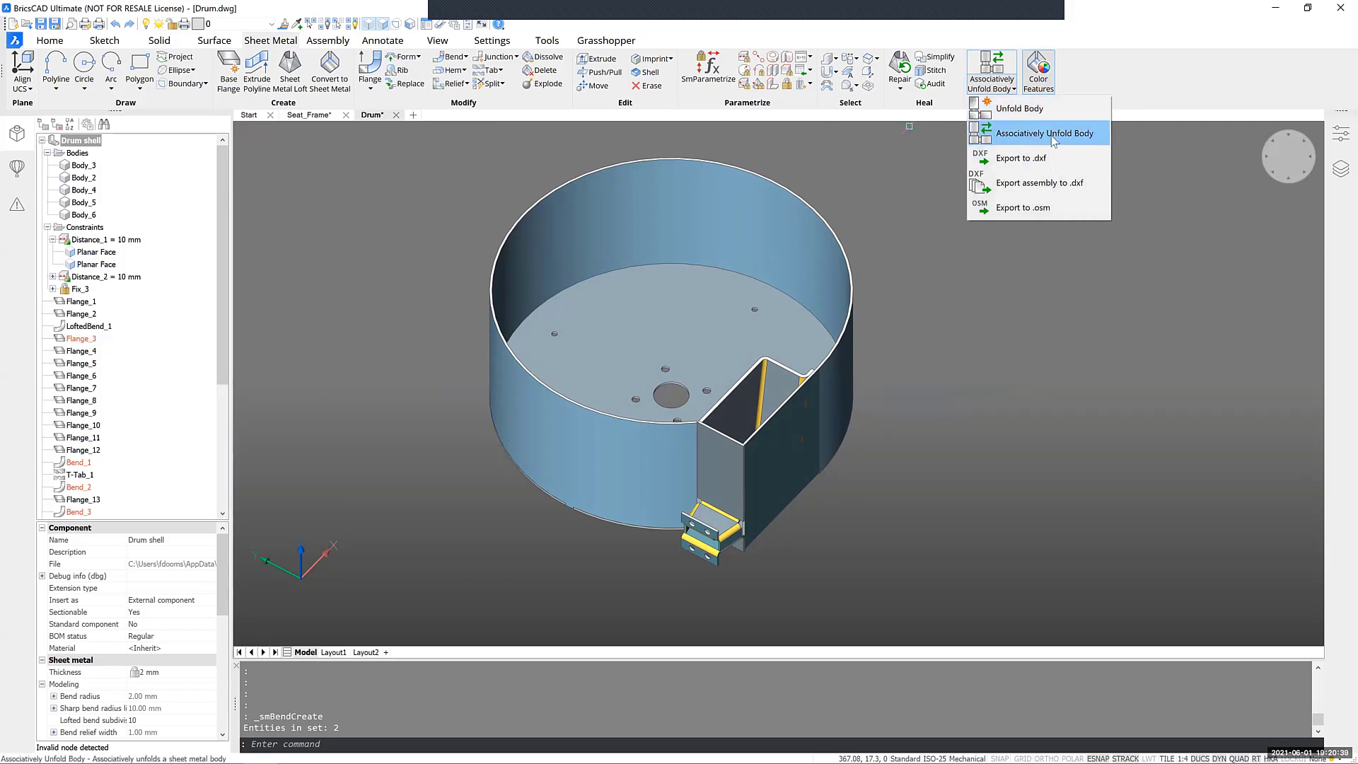
left_click(1045, 133)
middle_click_drag(842, 540, 578, 253)
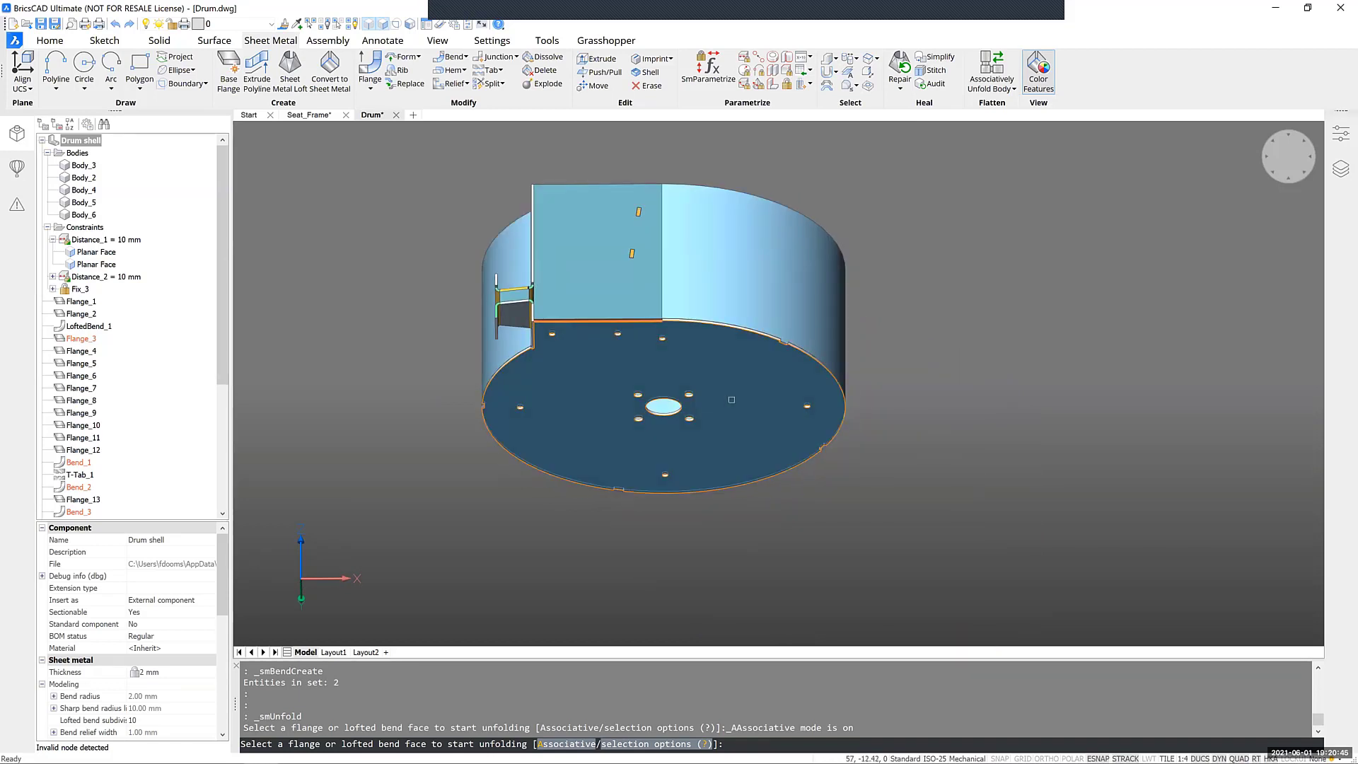
left_click(753, 408)
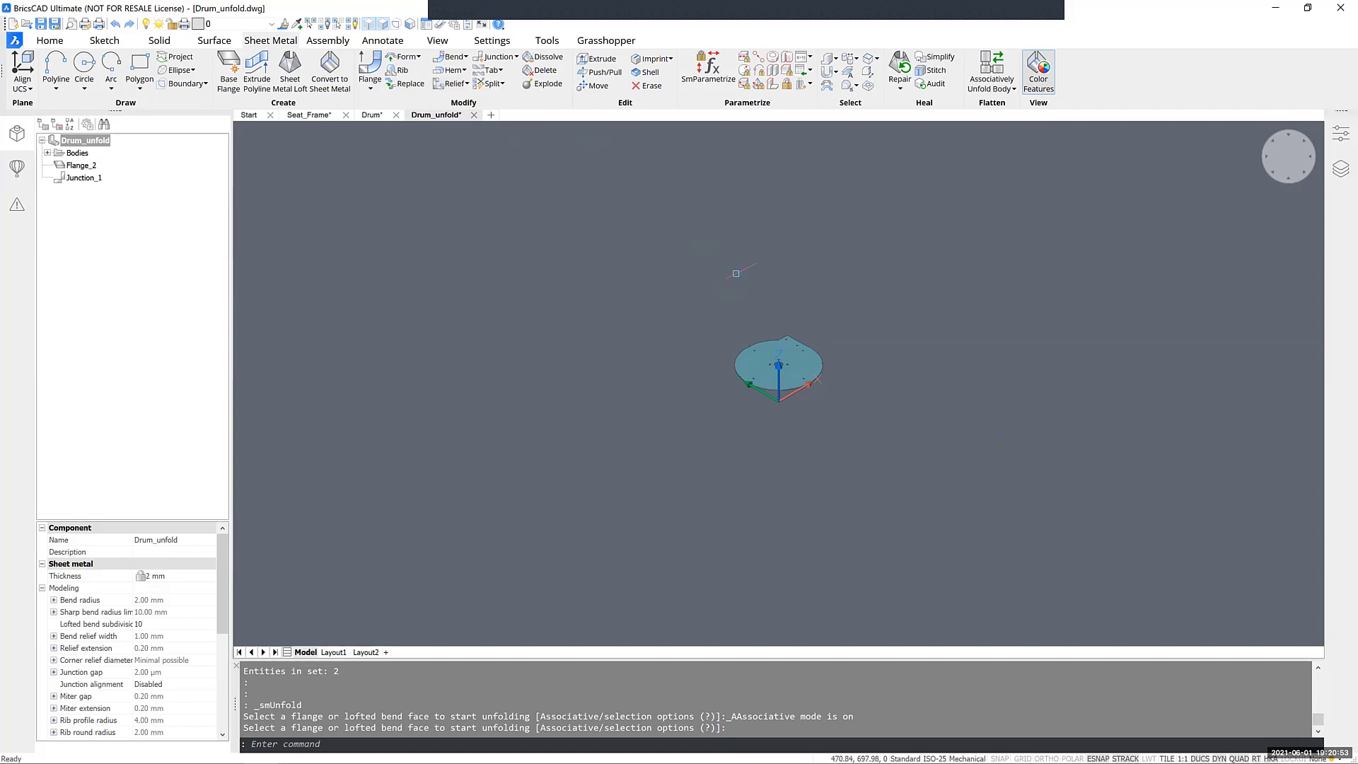
Step: Return to the Drum drawing, unfold the bottom plate body from its flat underside, and keep the flat pattern placed beside the drum
left_click(372, 116)
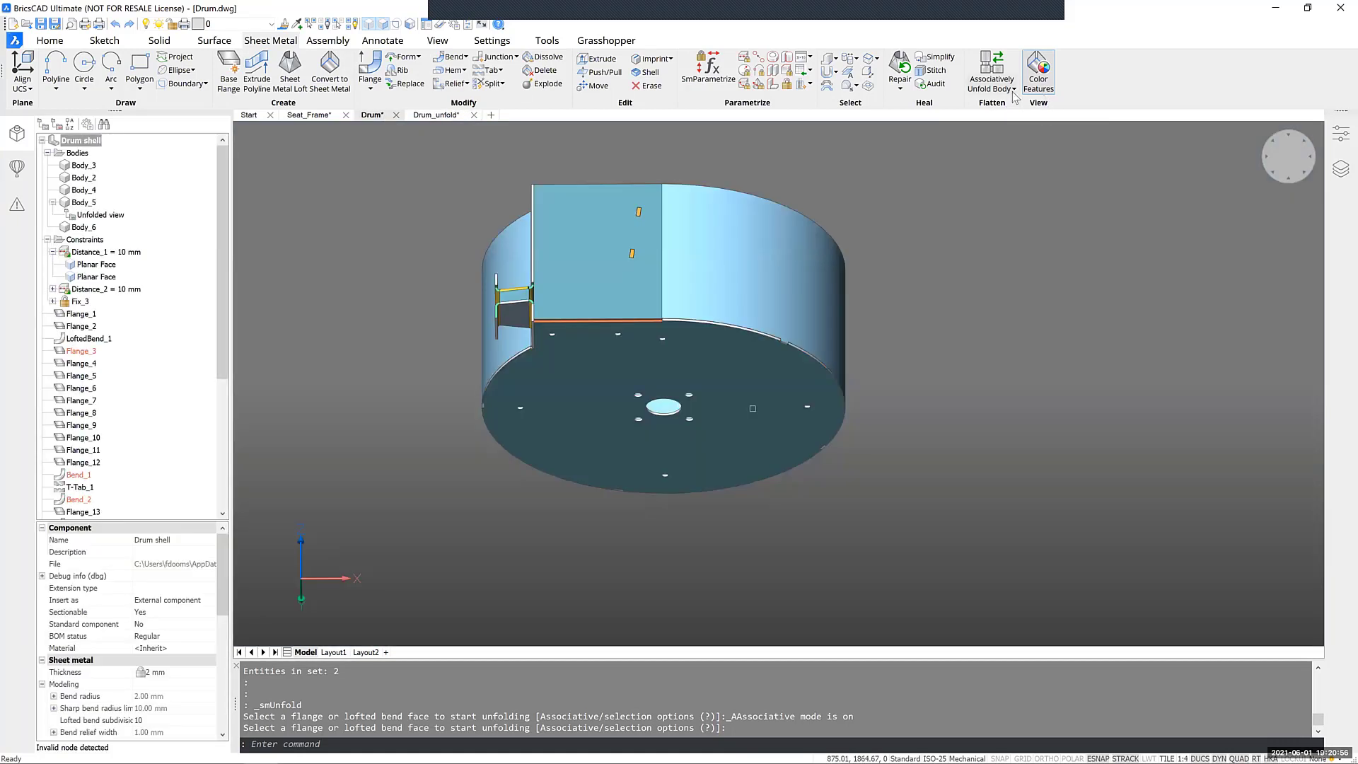
left_click(1011, 89)
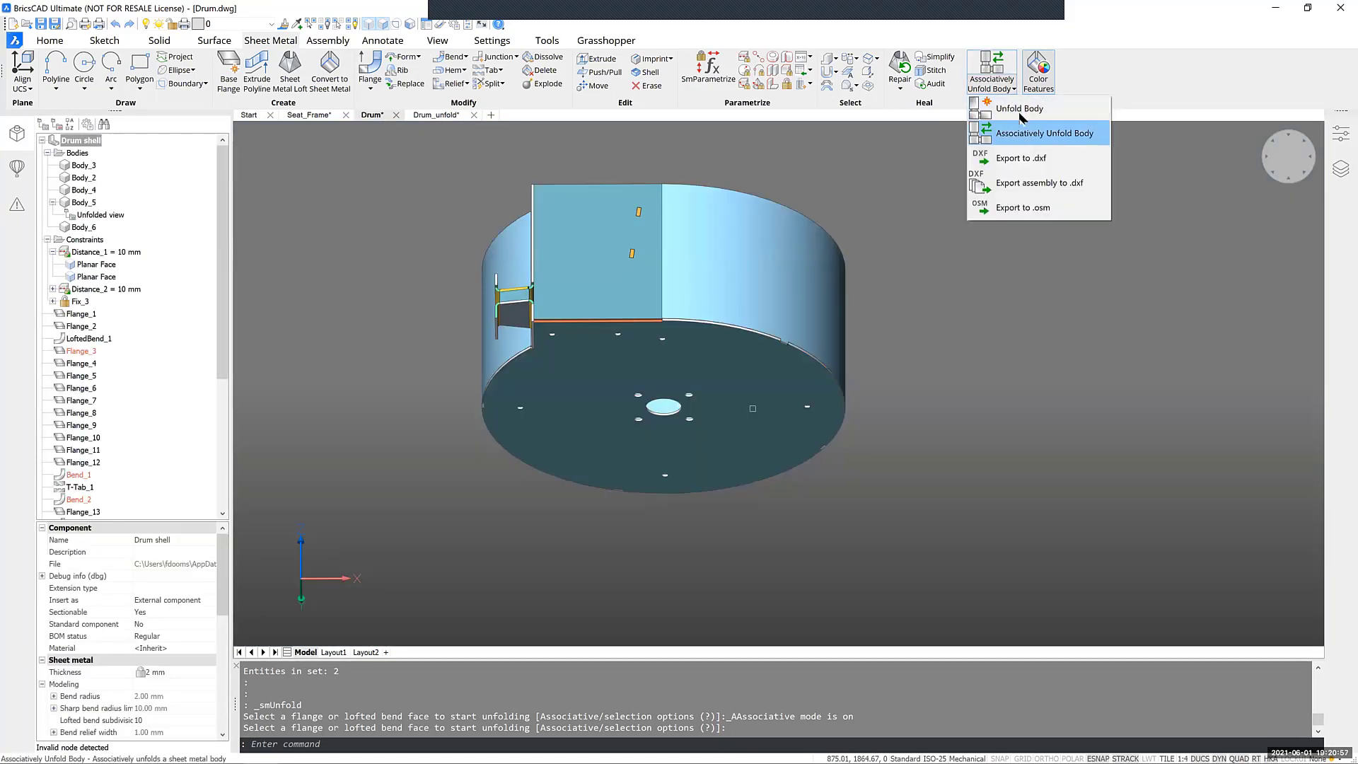
left_click(1019, 109)
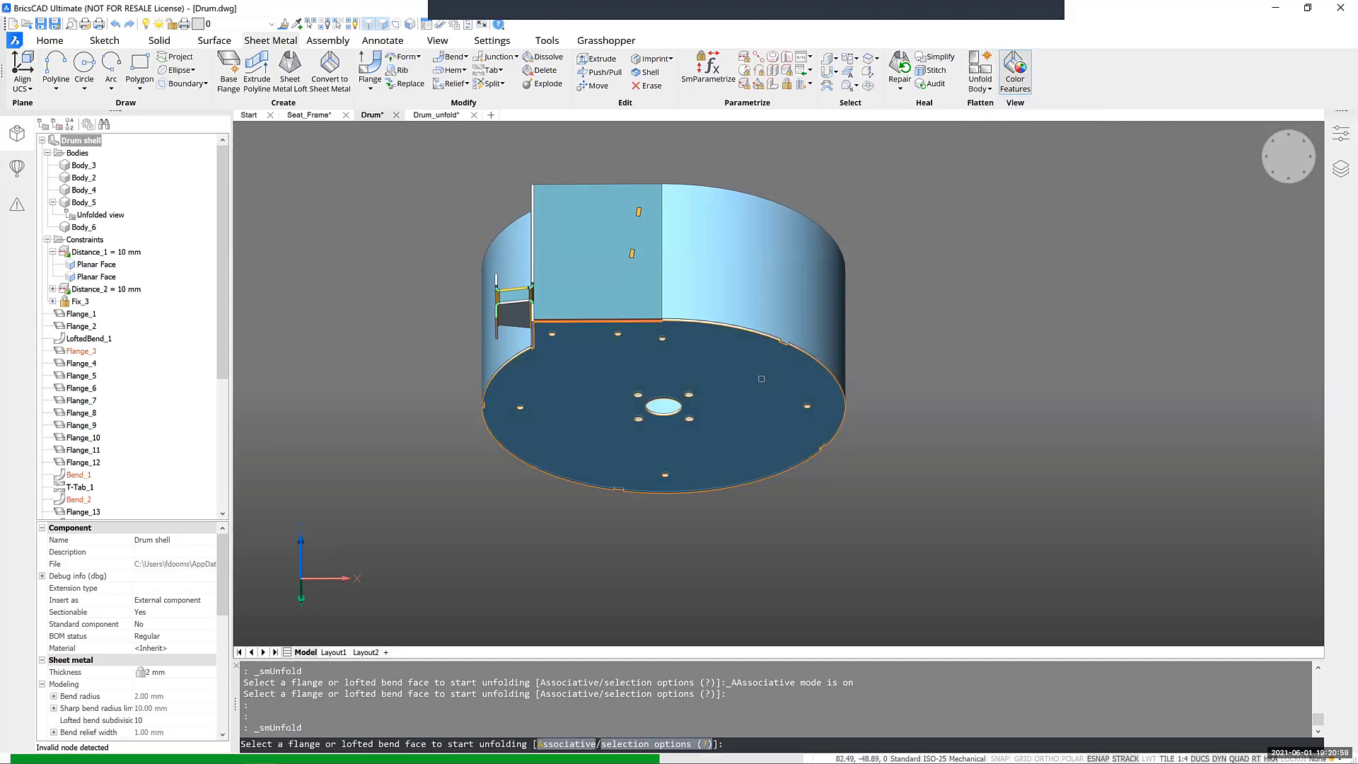
left_click(761, 379)
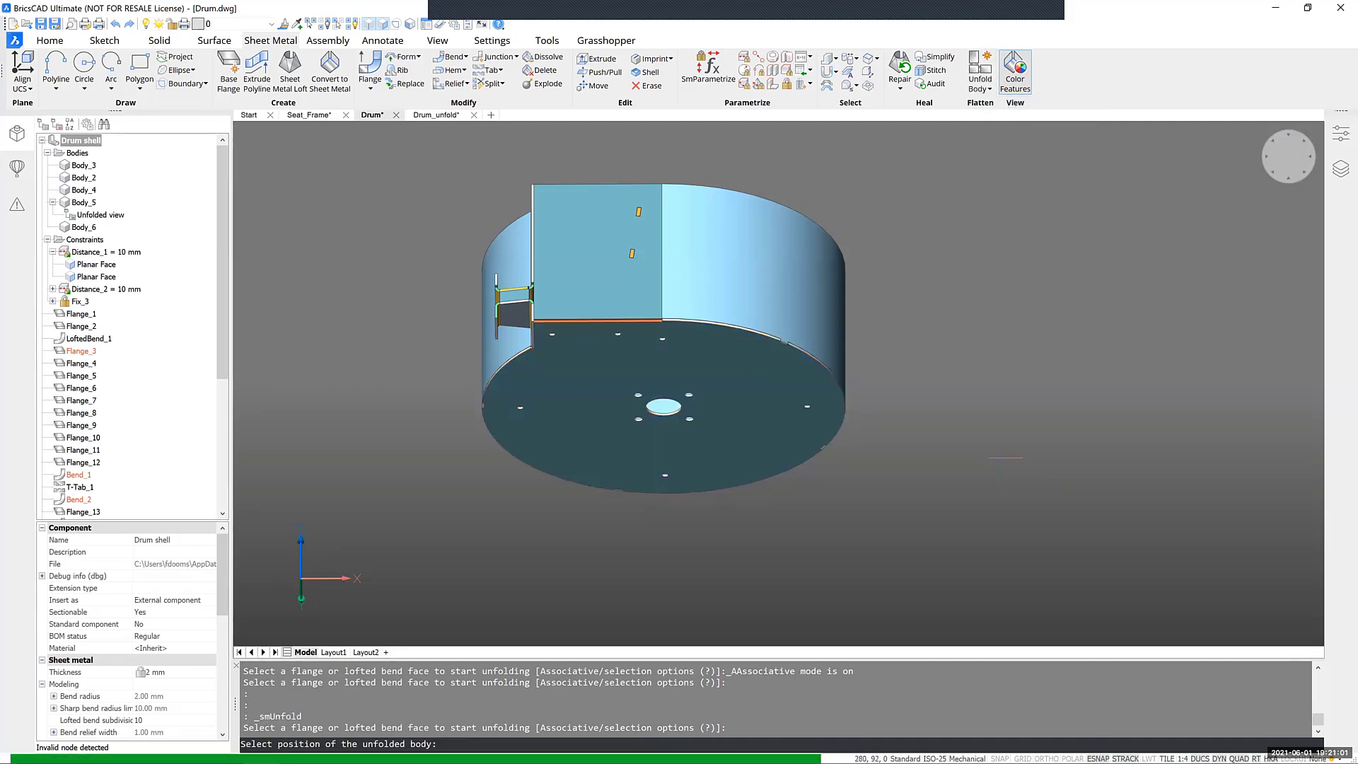
scroll(994, 427, "down", 3)
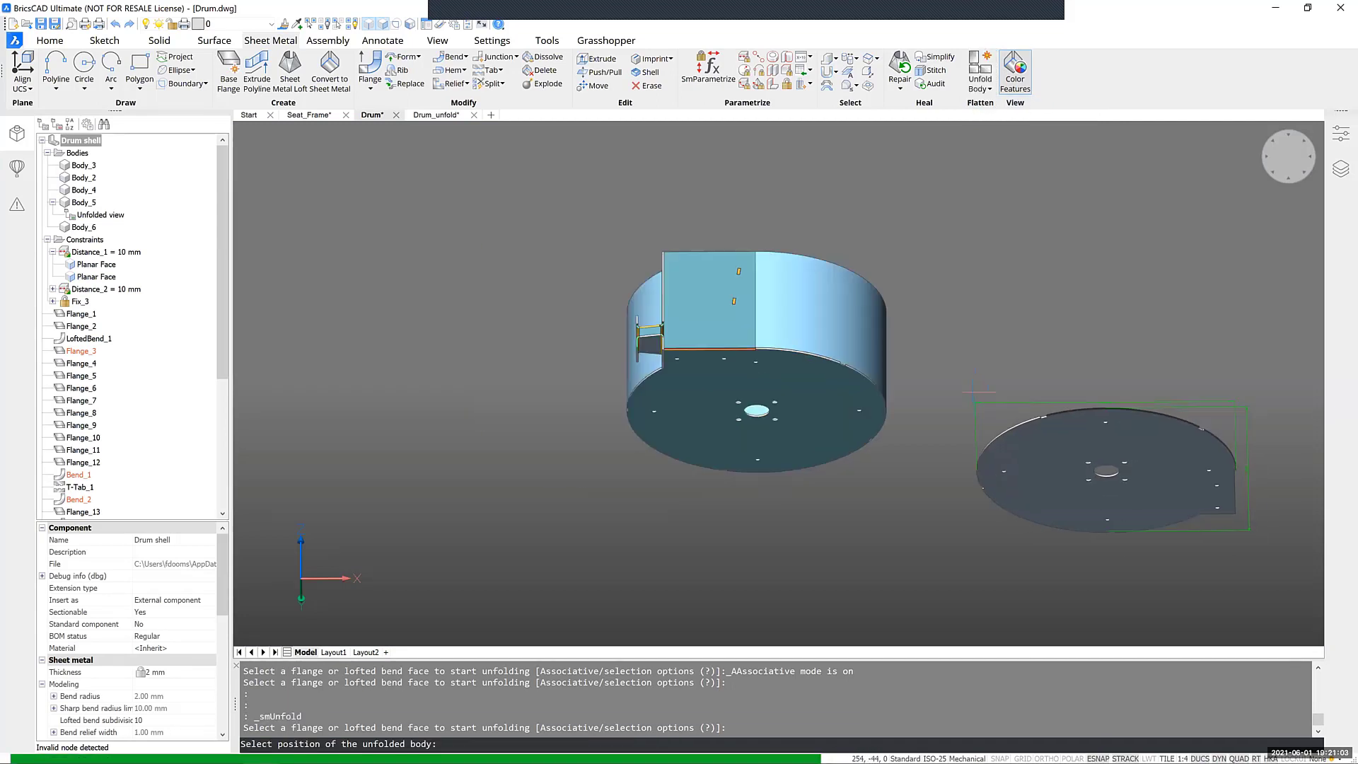
middle_click_drag(976, 392, 1048, 537, "shift")
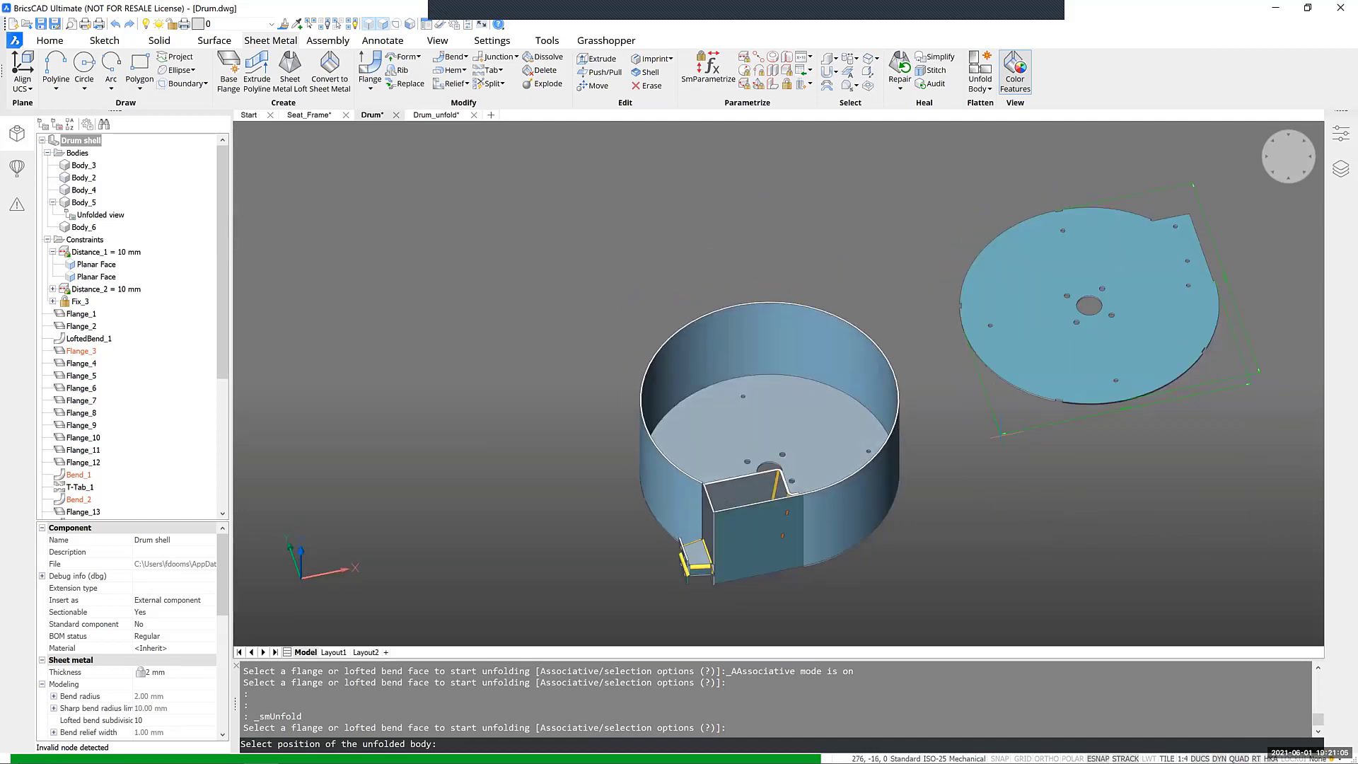
scroll(999, 432, "down", 3)
left_click(1036, 368)
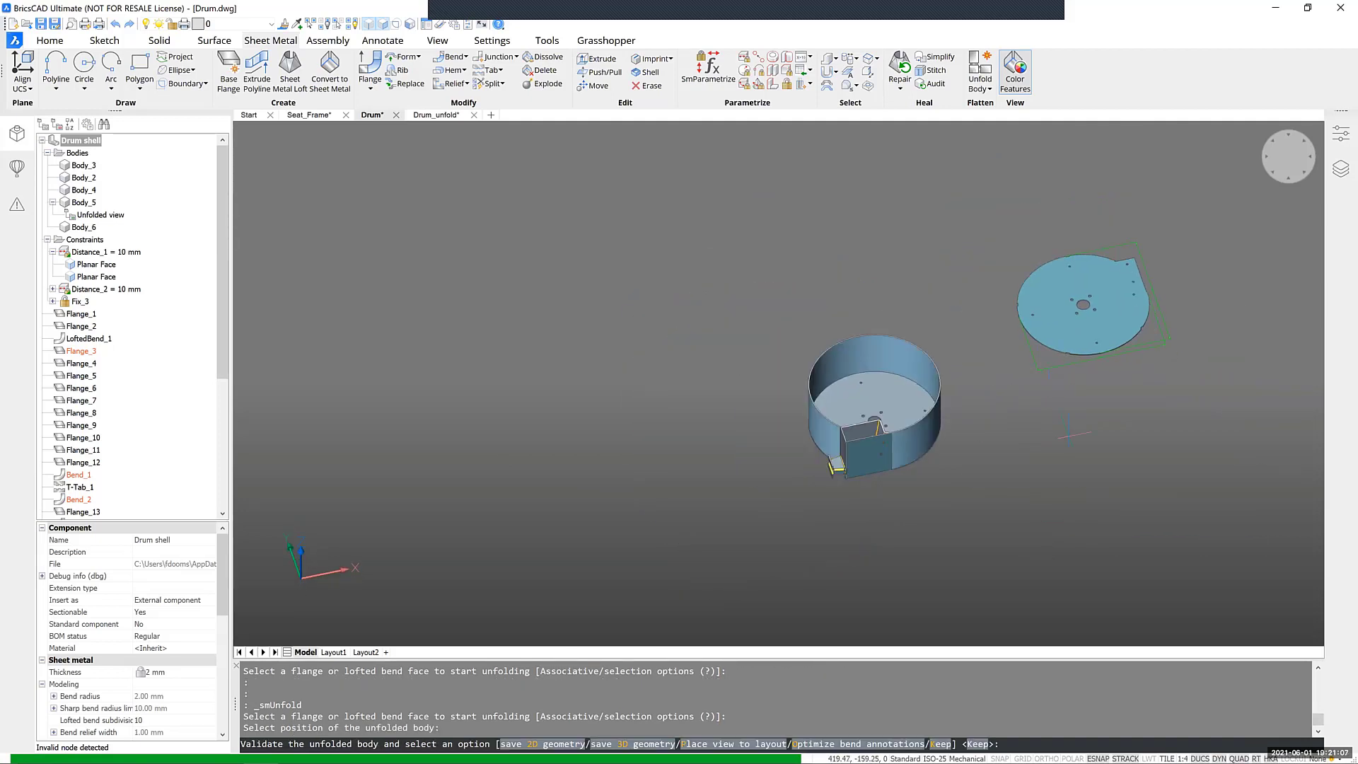
key("Return")
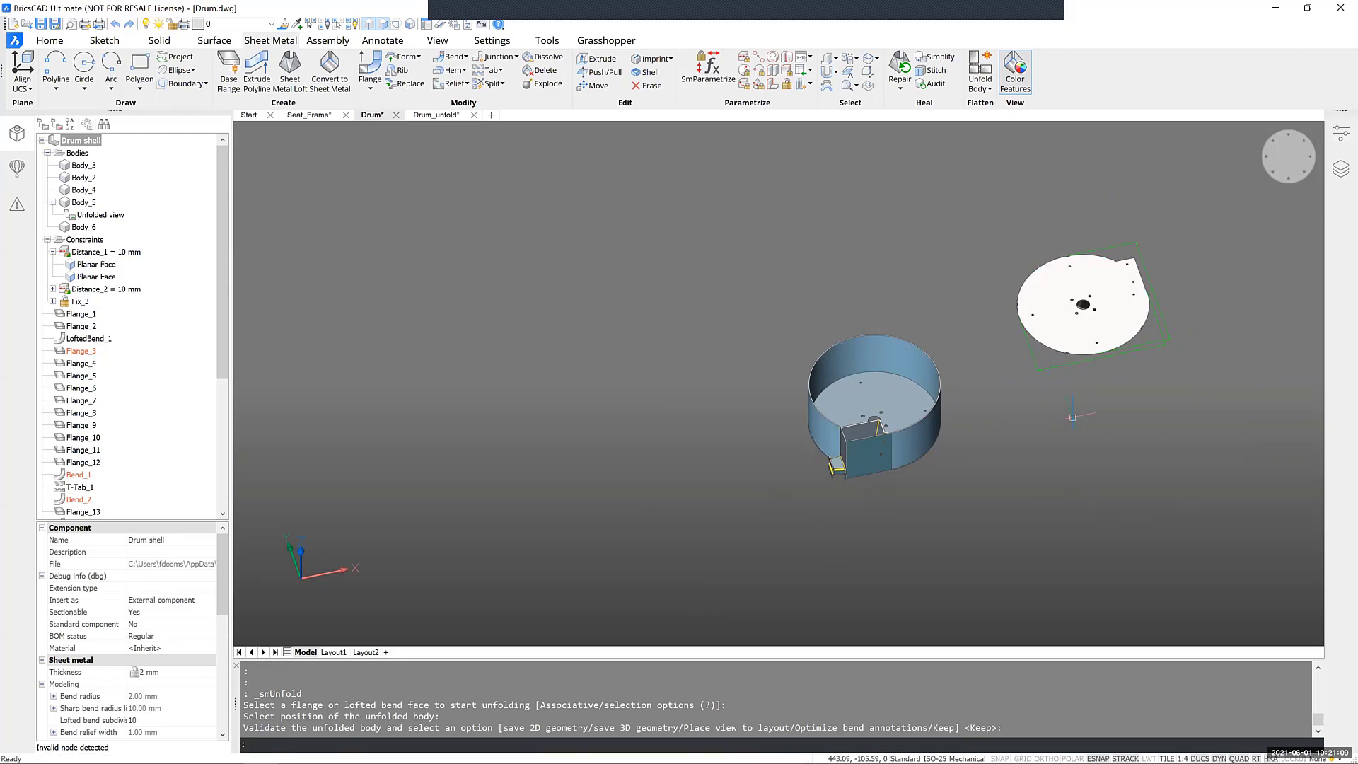
Step: Unfold the curved drum shell starting from its lofted bend face, and keep the flat pattern in front of the plate's pattern
middle_click_drag(889, 434, 989, 473, "shift")
scroll(923, 311, "up", 2)
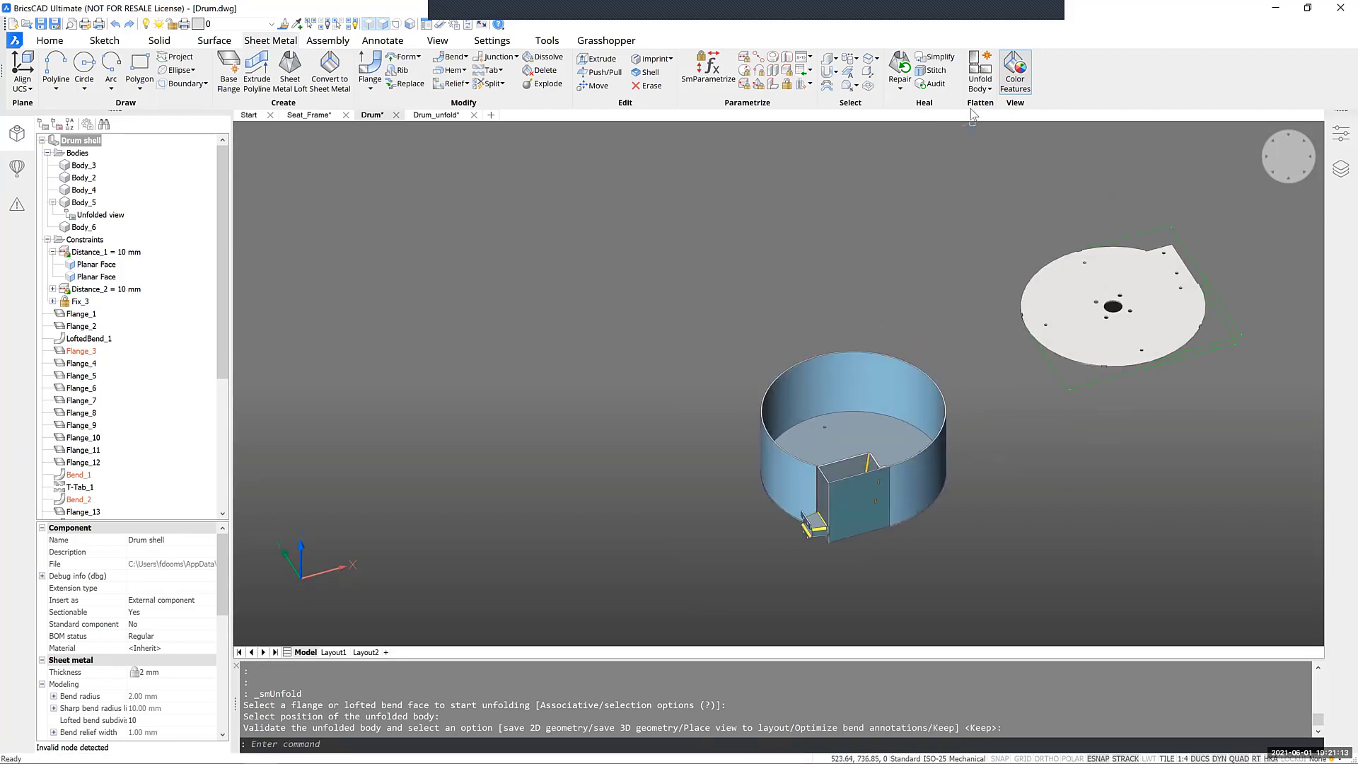
left_click(990, 89)
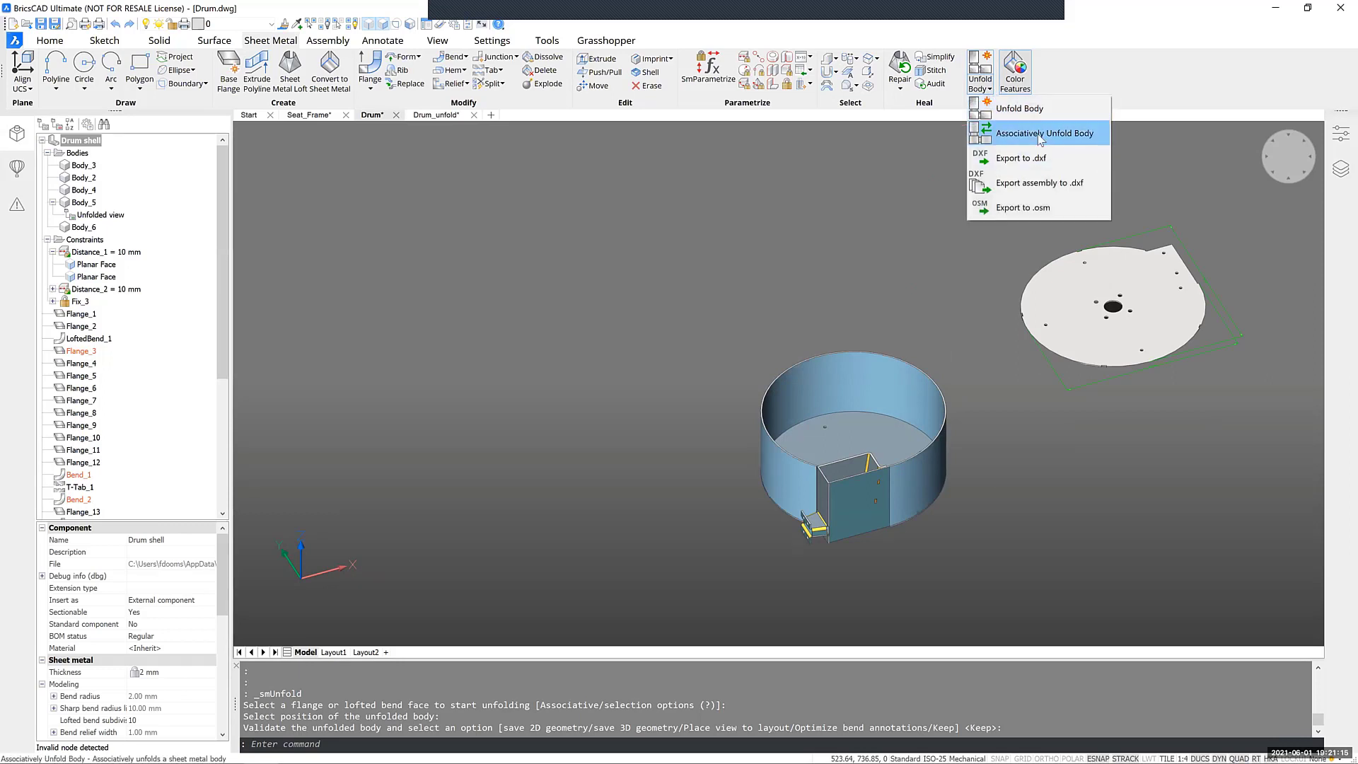
left_click(1034, 108)
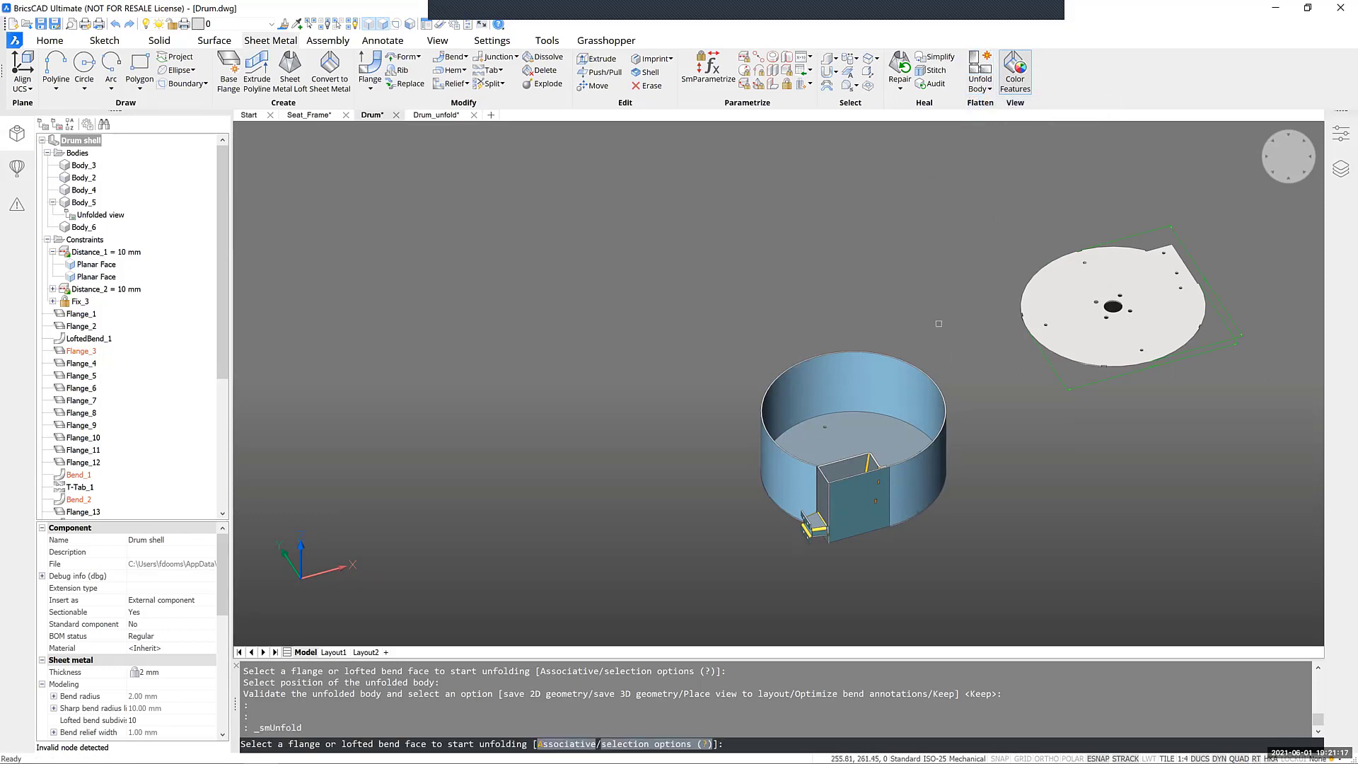
left_click(923, 486)
scroll(1180, 506, "down", 5)
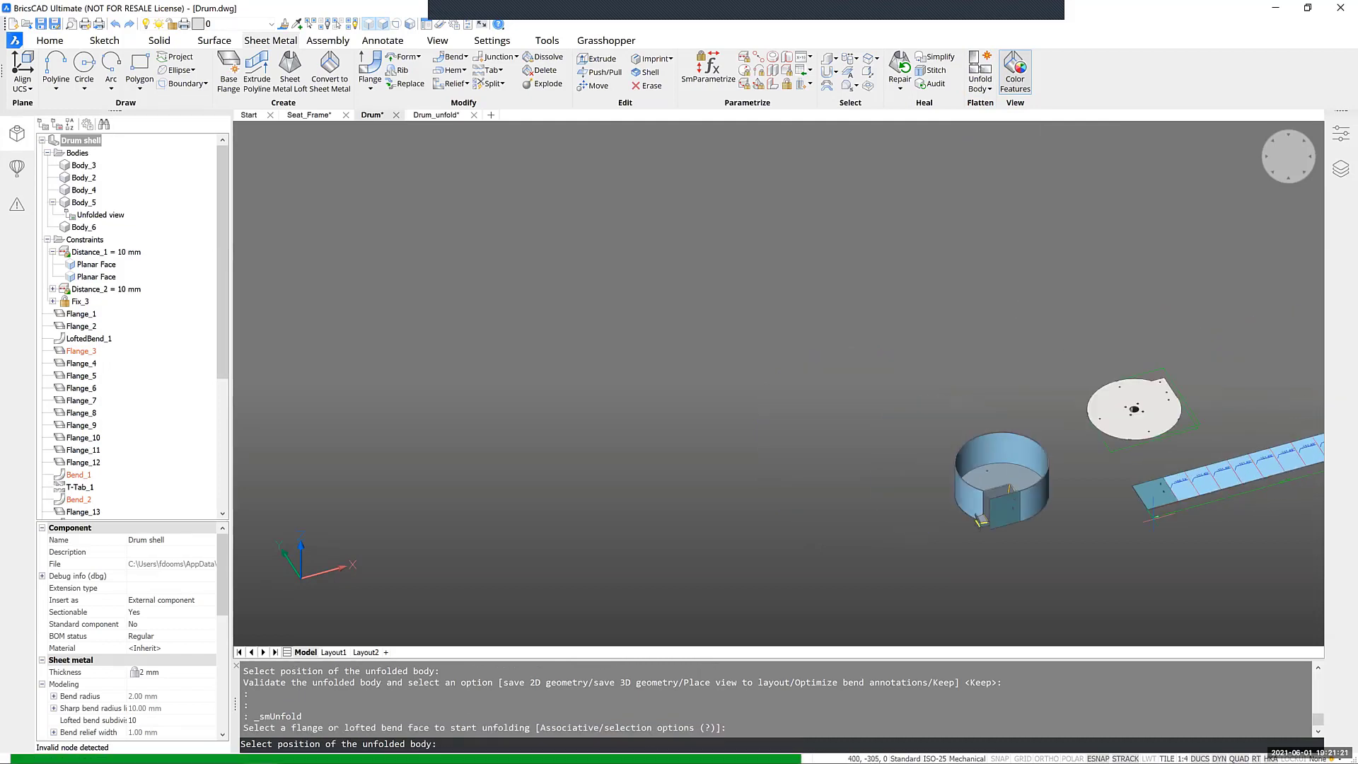
scroll(1145, 508, "up", 4)
left_click(1143, 510)
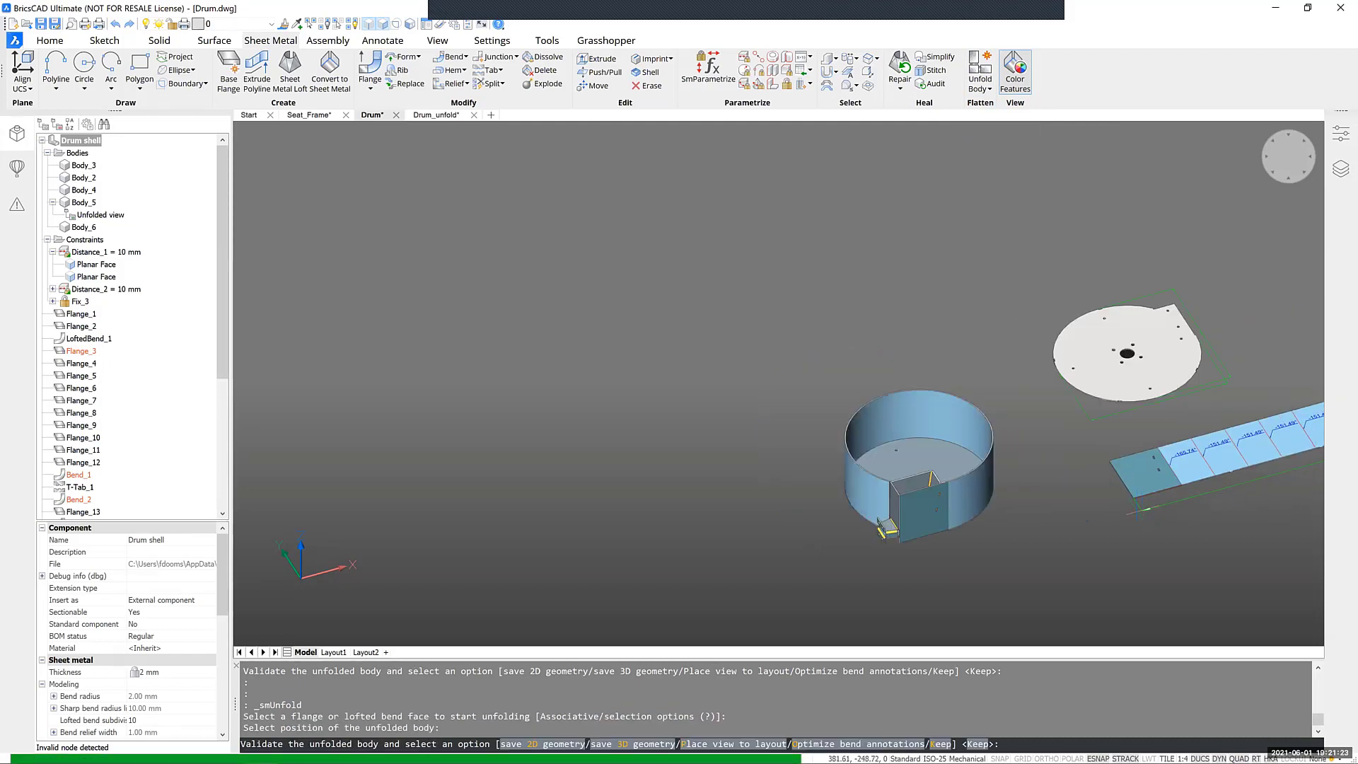
scroll(1134, 512, "down", 3)
middle_click_drag(1106, 546, 951, 544)
scroll(987, 465, "up", 4)
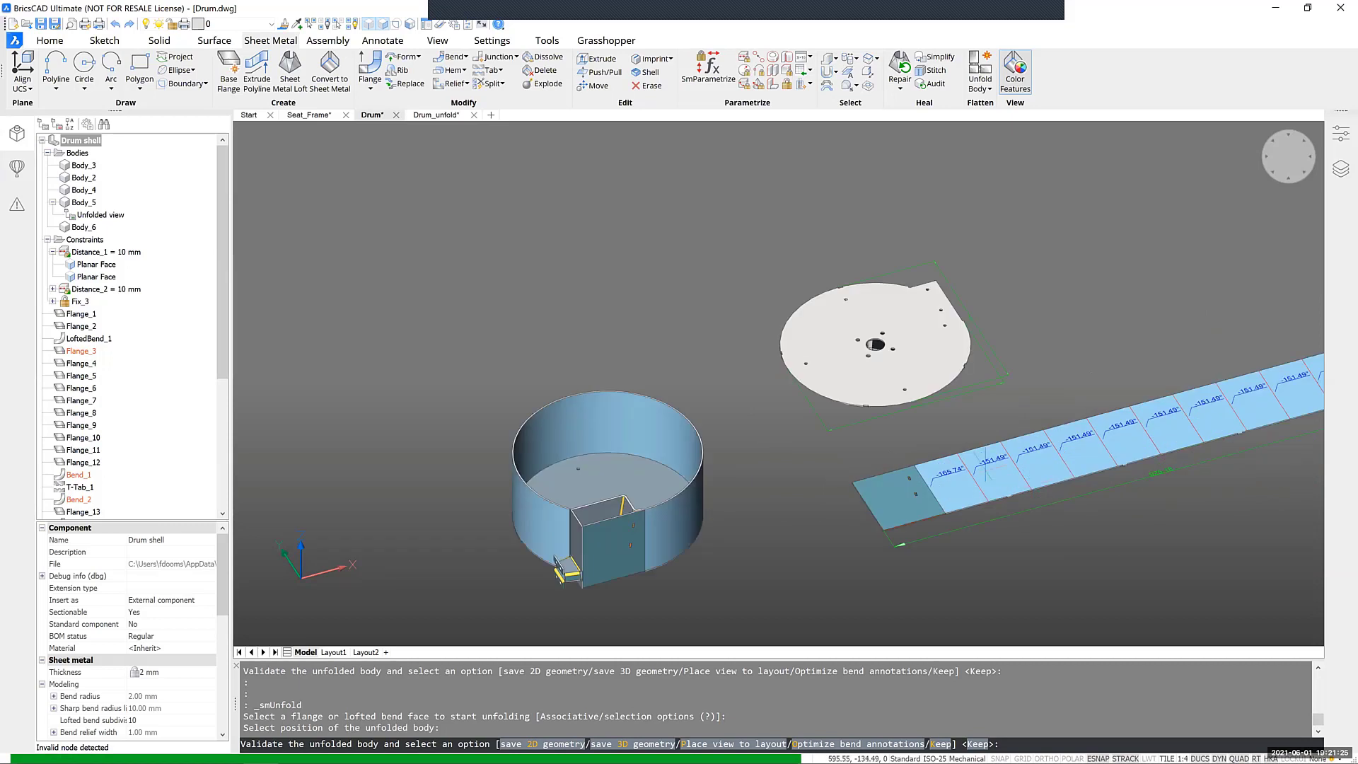
key("Return")
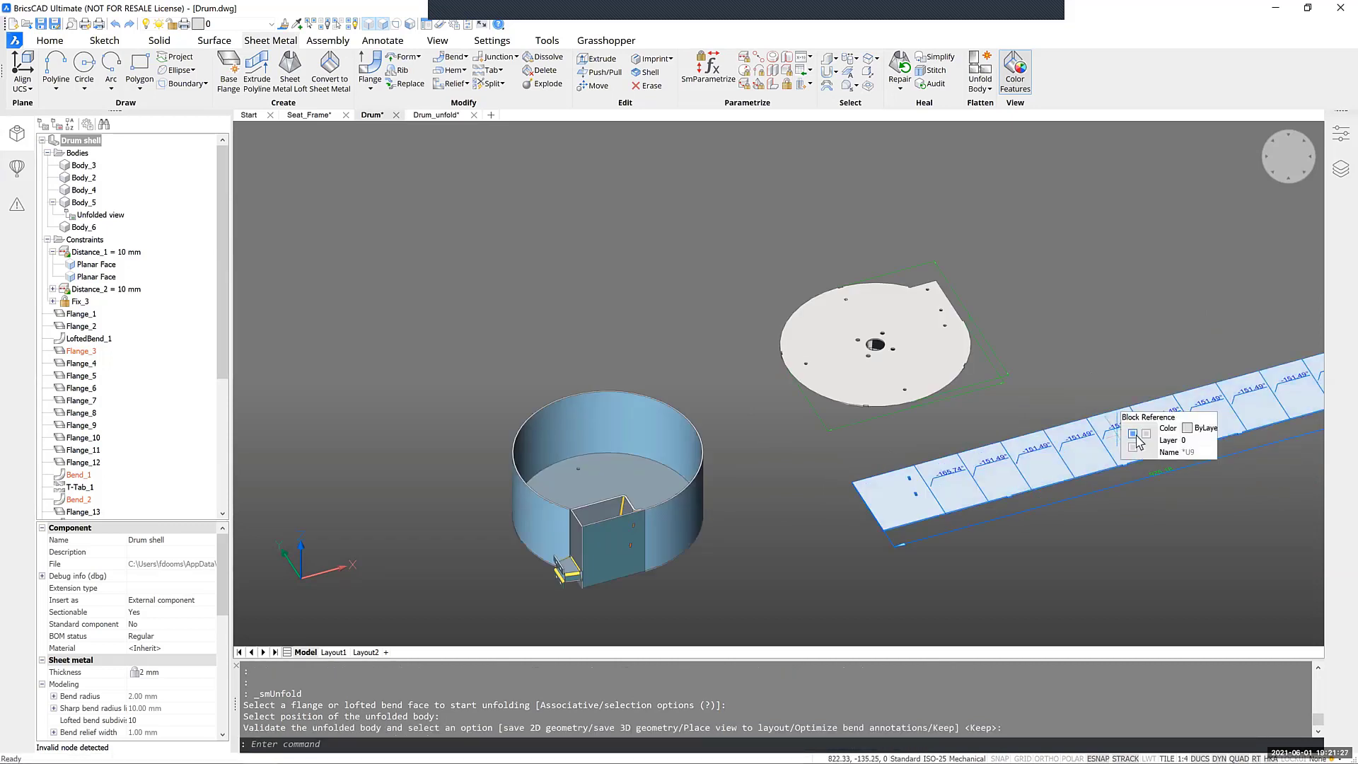
Step: Unfold the small bracket body Body_4 from its flat top face, and keep the flat pattern in front of the shell's strip
scroll(753, 487, "down", 3)
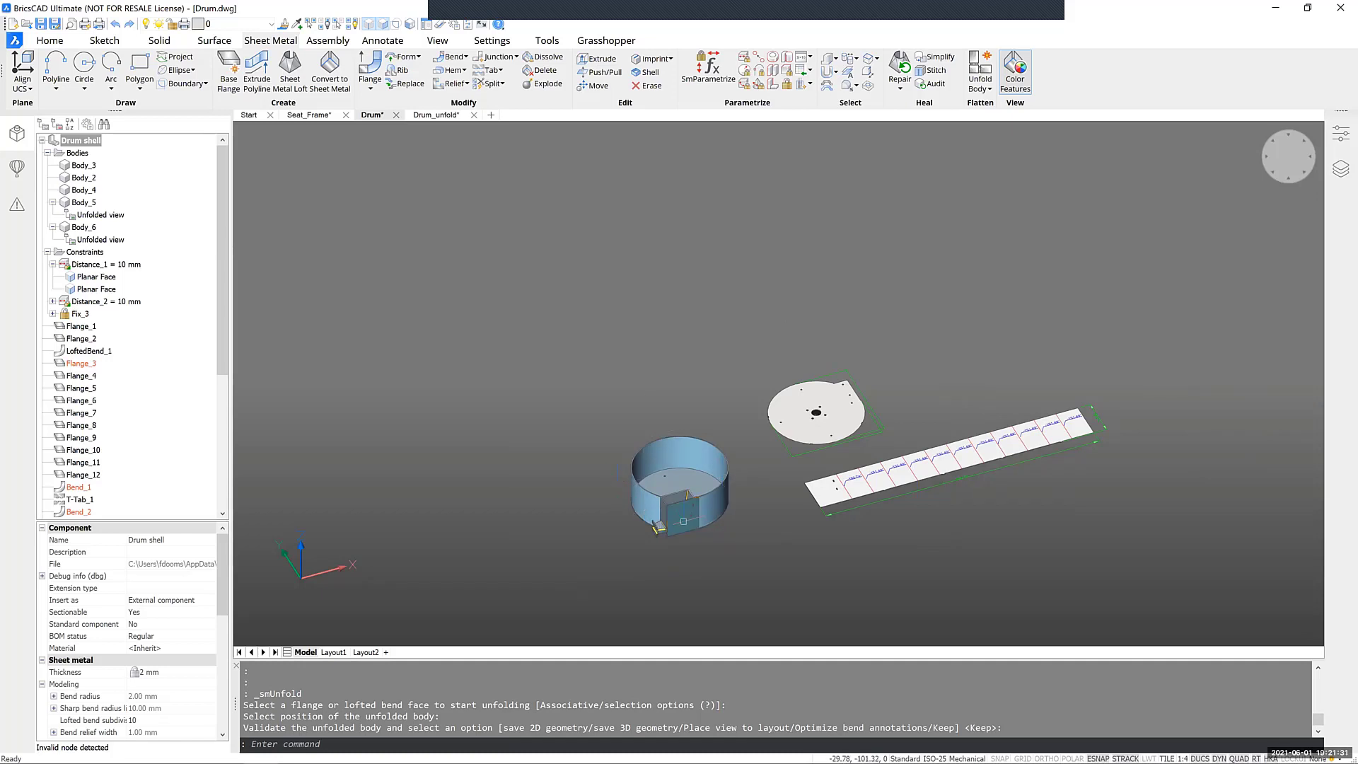
scroll(654, 525, "up", 8)
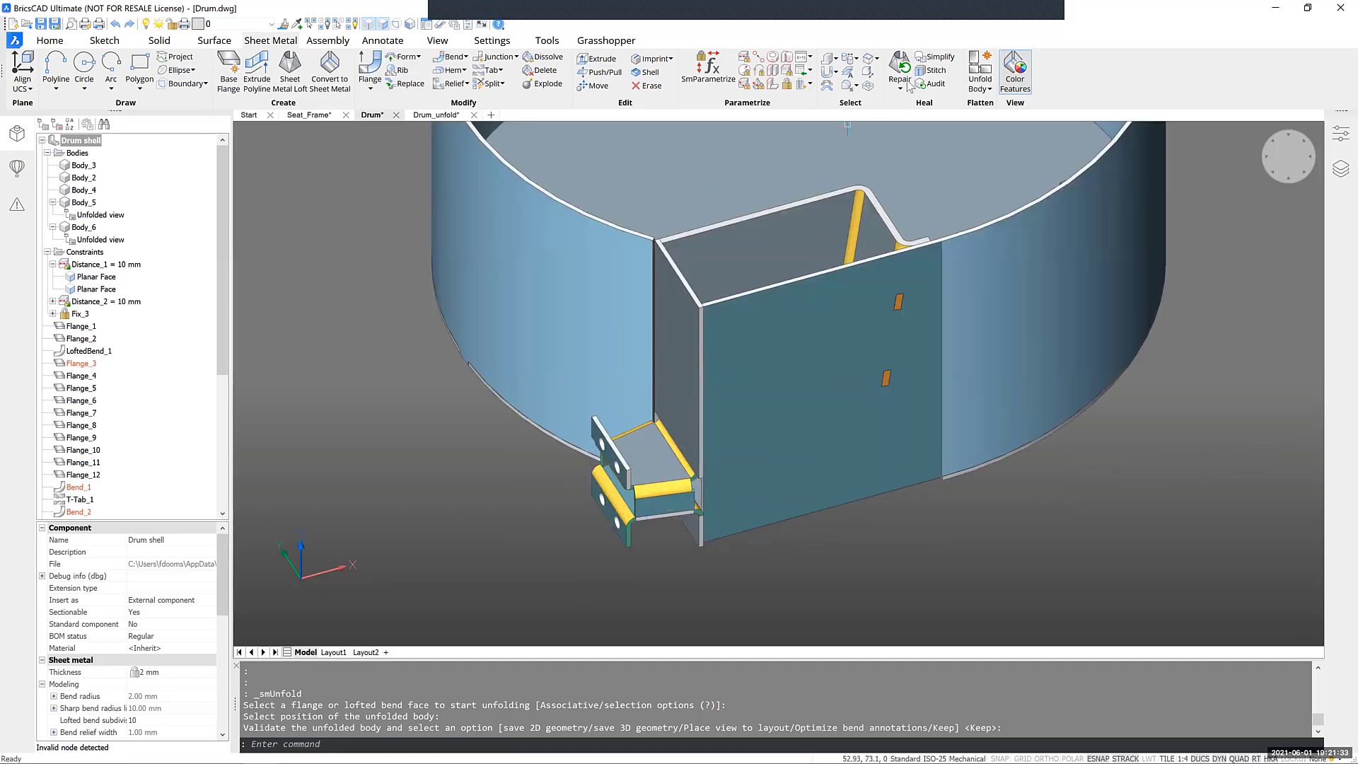
left_click(974, 66)
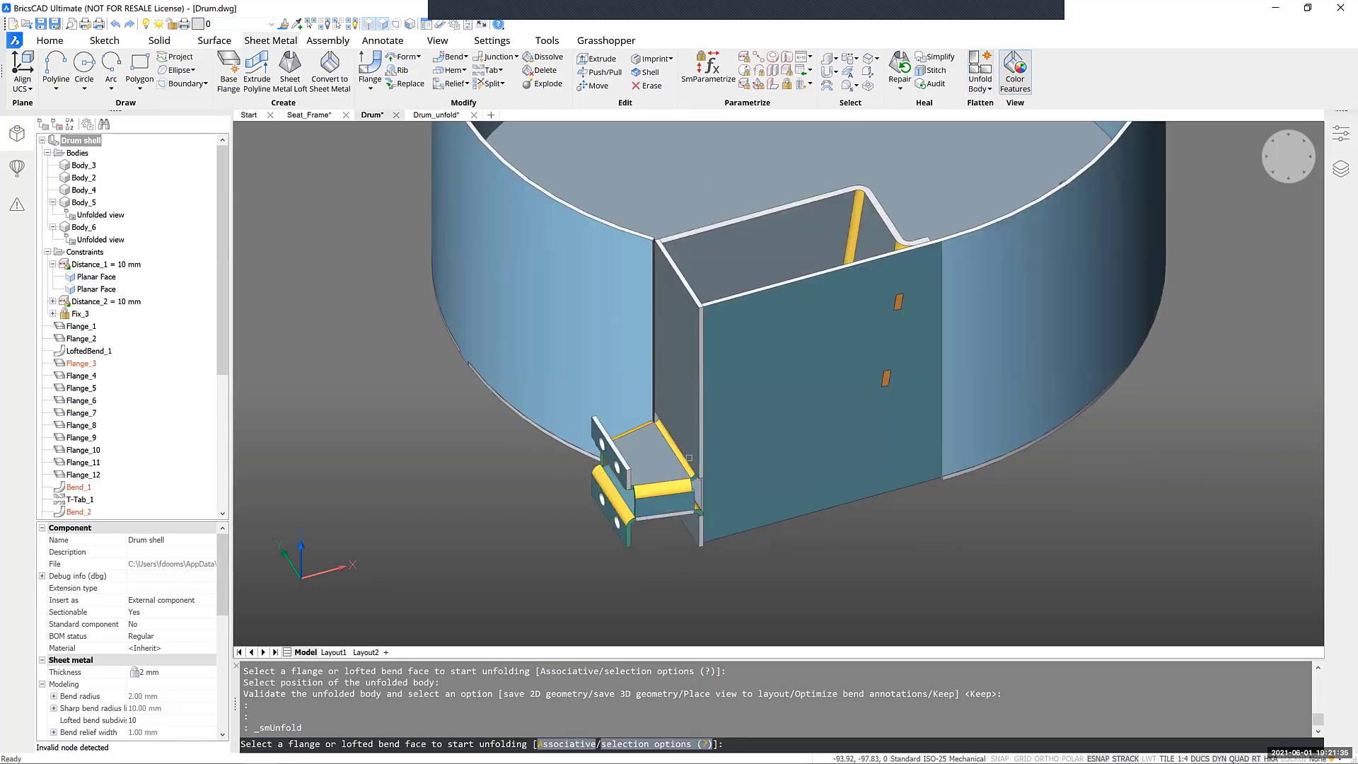
left_click(646, 467)
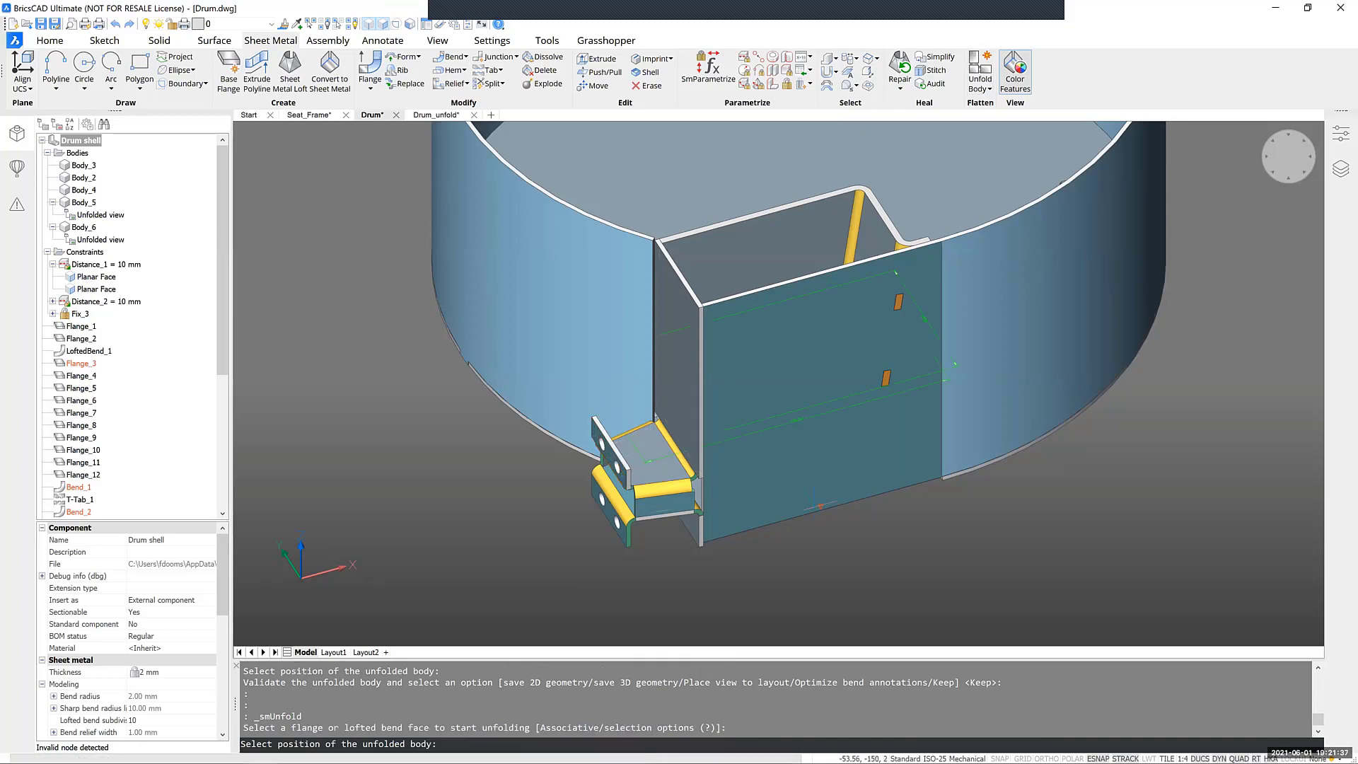
scroll(809, 504, "down", 5)
scroll(786, 504, "down", 6)
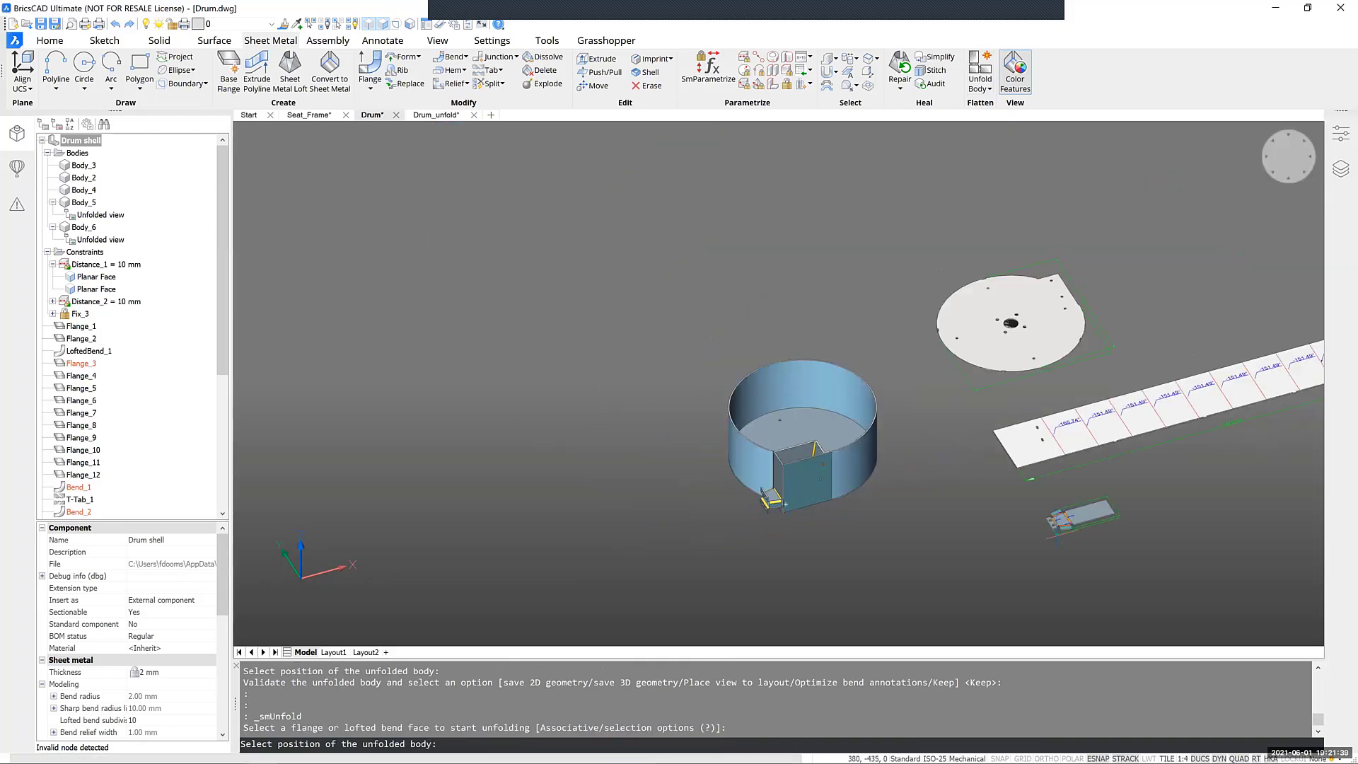
left_click(948, 520)
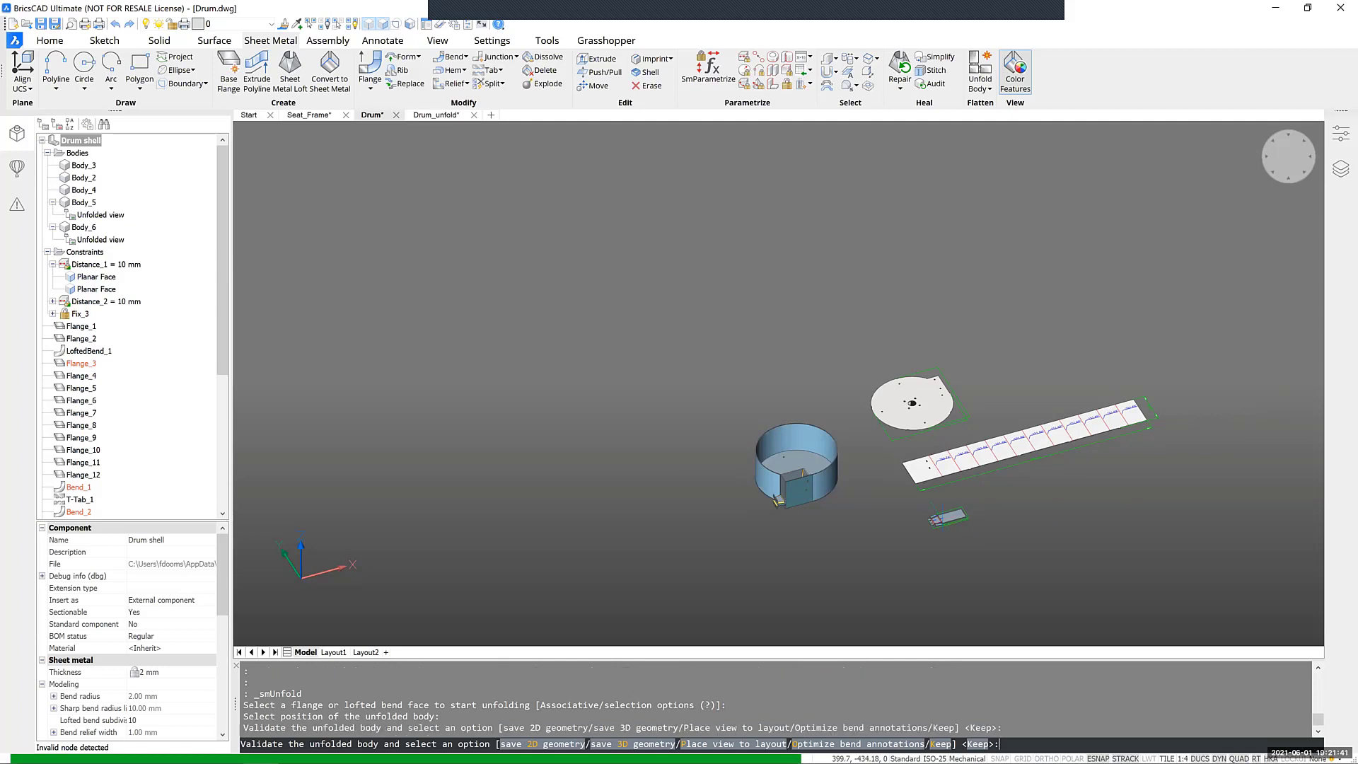
key("Return")
Step: Try to unfold the other small bracket body from its flat underside, placing the flat pattern beside the first bracket's
scroll(800, 502, "up", 6)
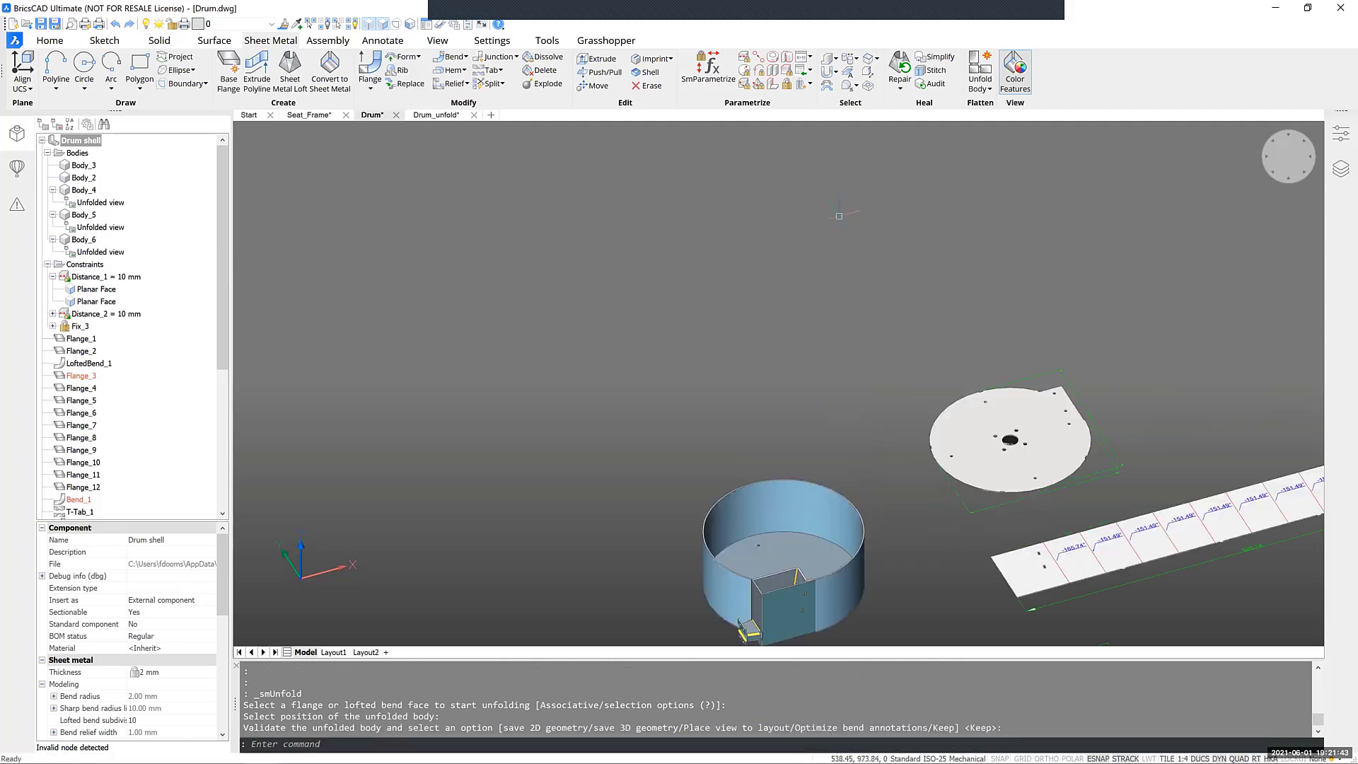
scroll(743, 512, "up", 7)
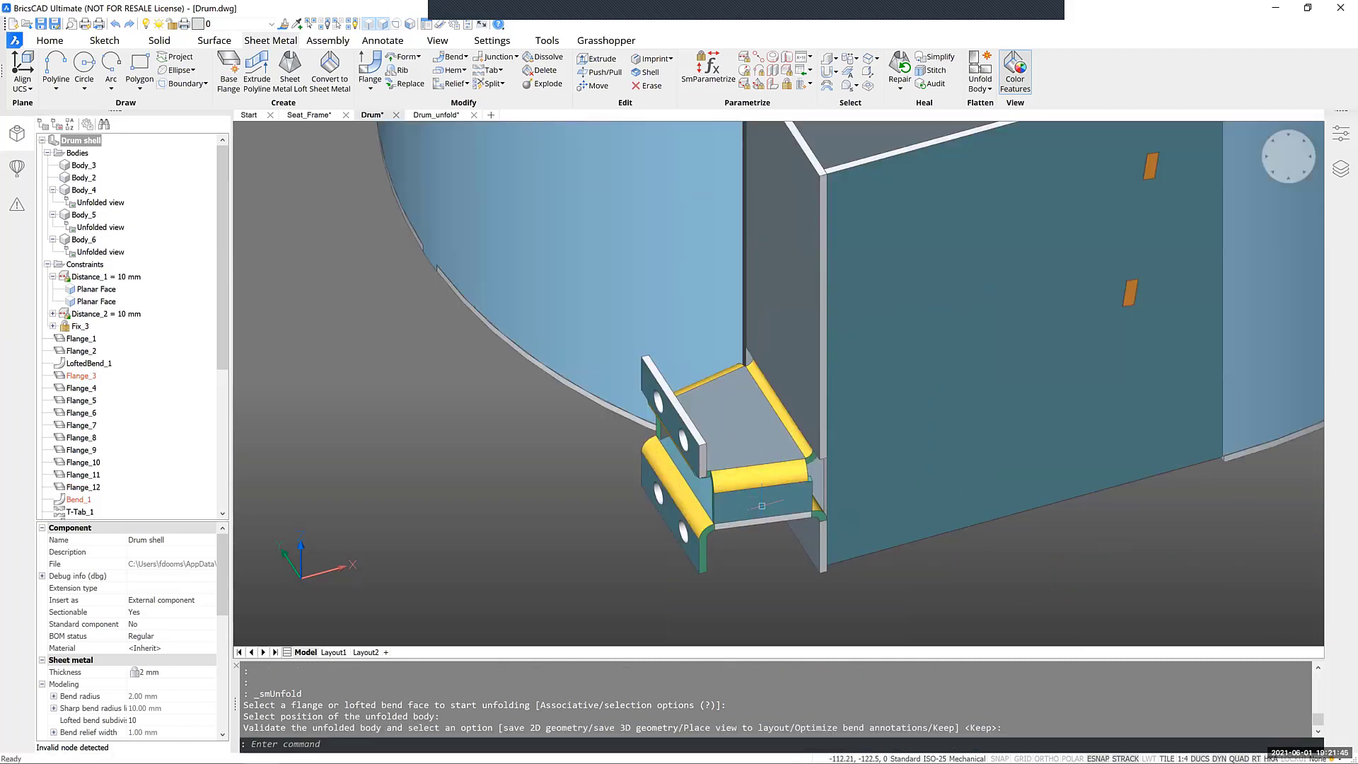
left_click(982, 68)
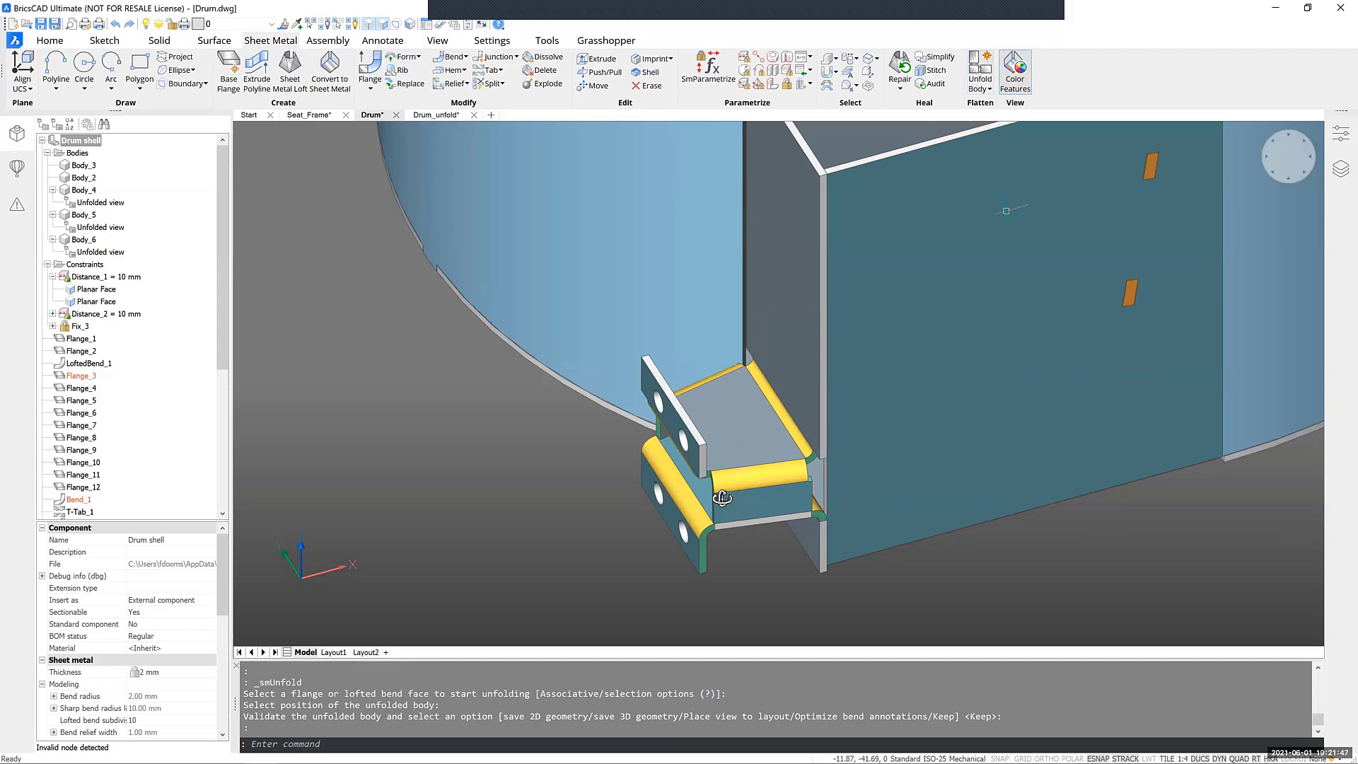
middle_click_drag(711, 503, 735, 283, "shift")
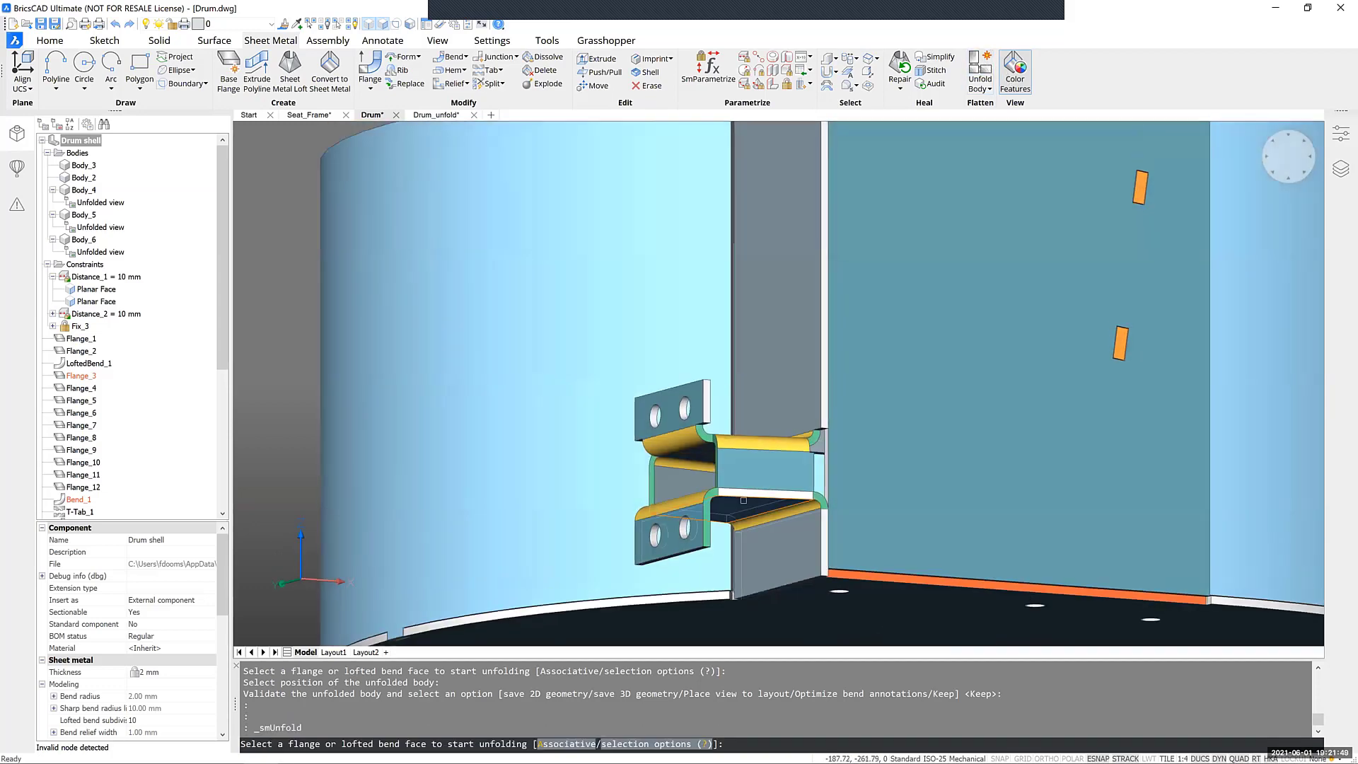
left_click(744, 497)
scroll(767, 496, "down", 2)
scroll(768, 496, "down", 5)
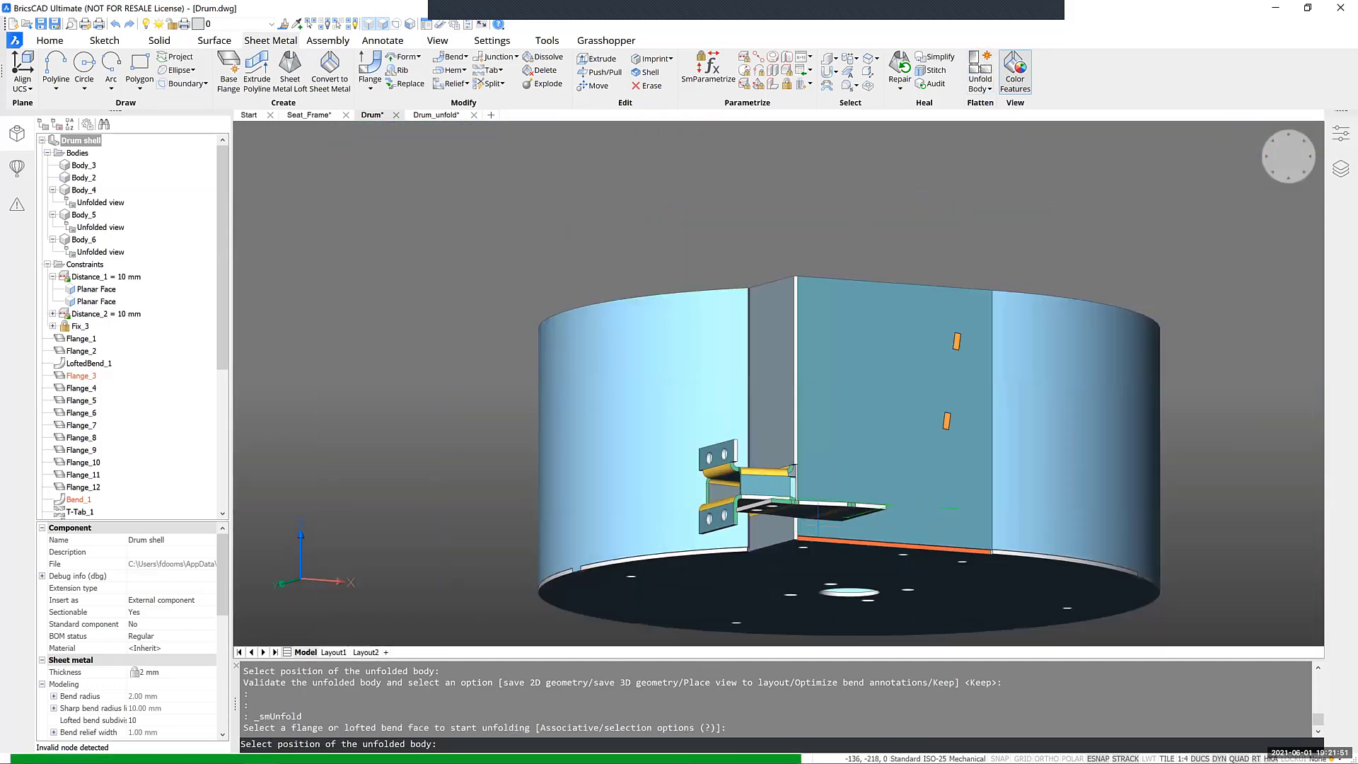
middle_click_drag(914, 550, 943, 666, "shift")
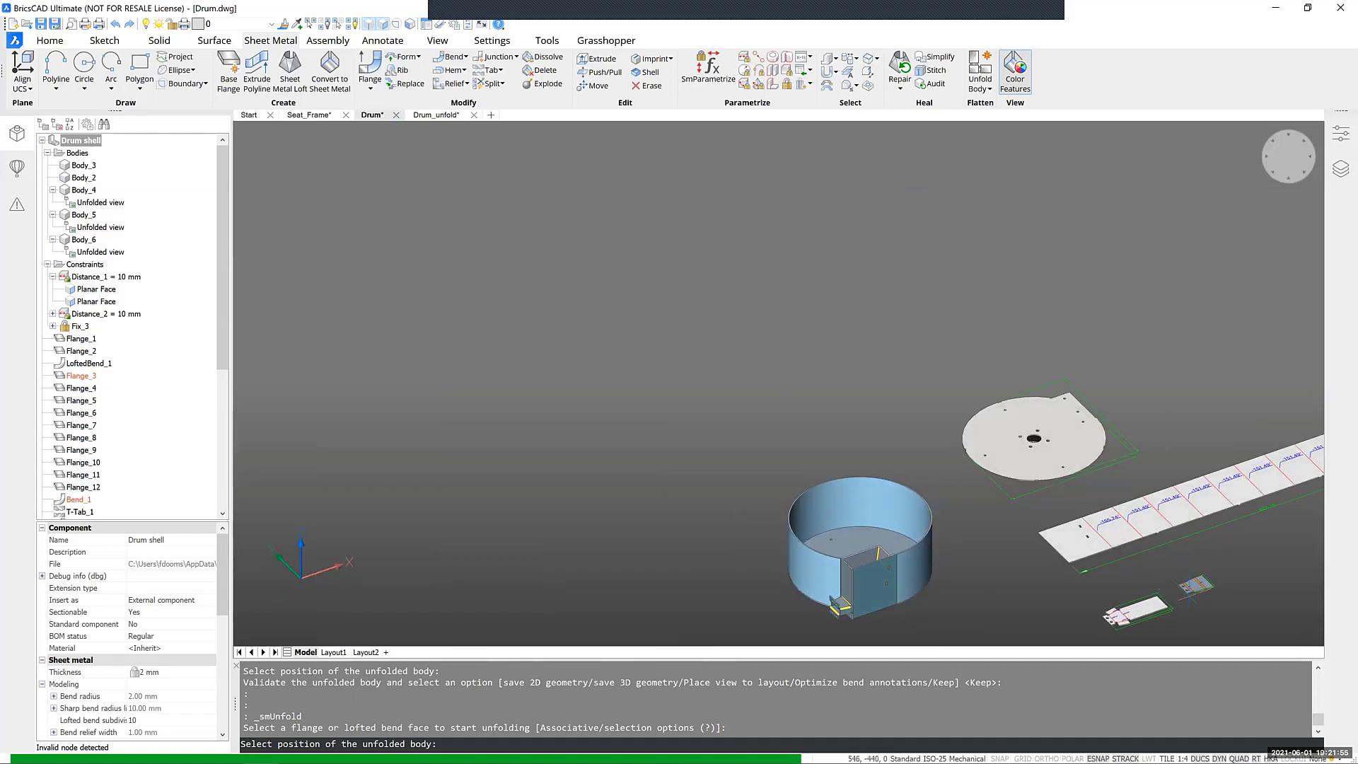
left_click(1193, 599)
scroll(861, 562, "up", 5)
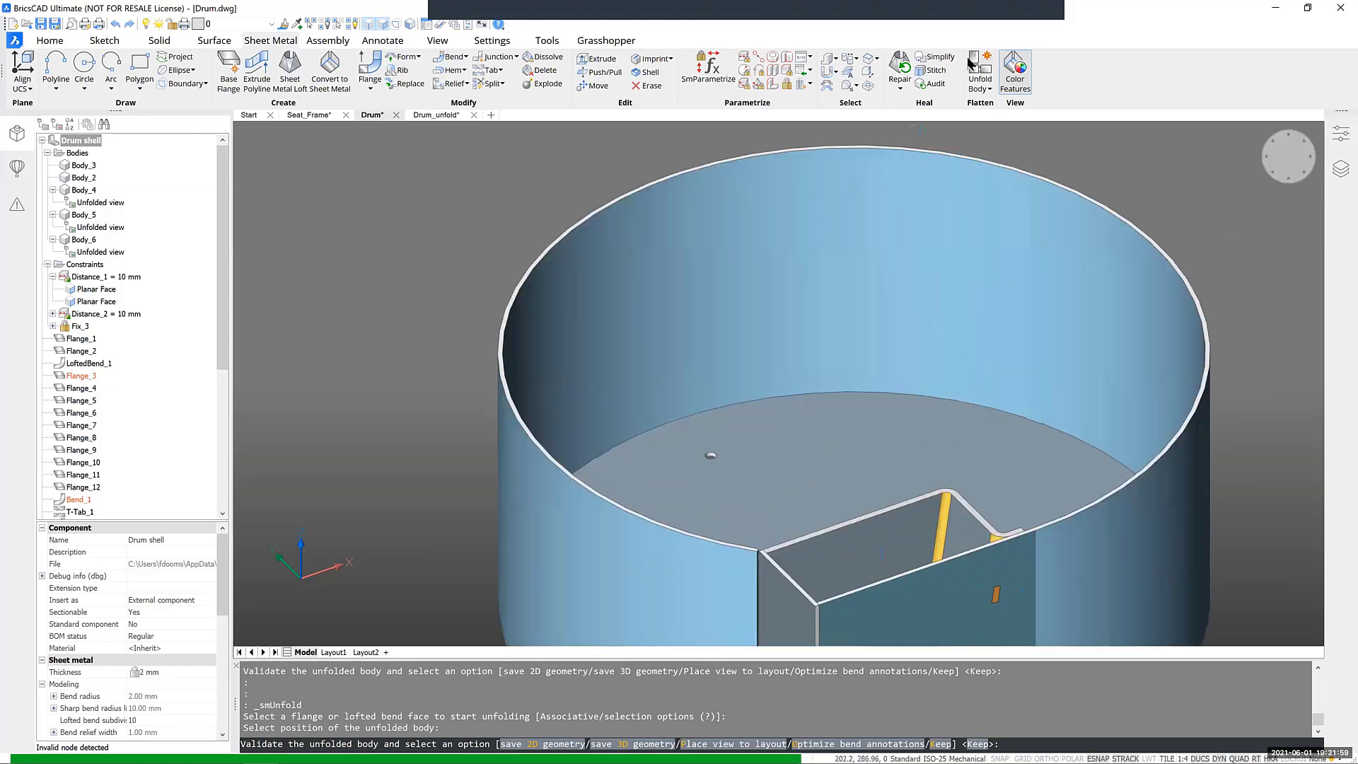
key("Return")
Step: Unfold the inner wall body Body_3 from its flat face, keep the pattern beside the bracket's, and inspect the flat patterns
key("Return")
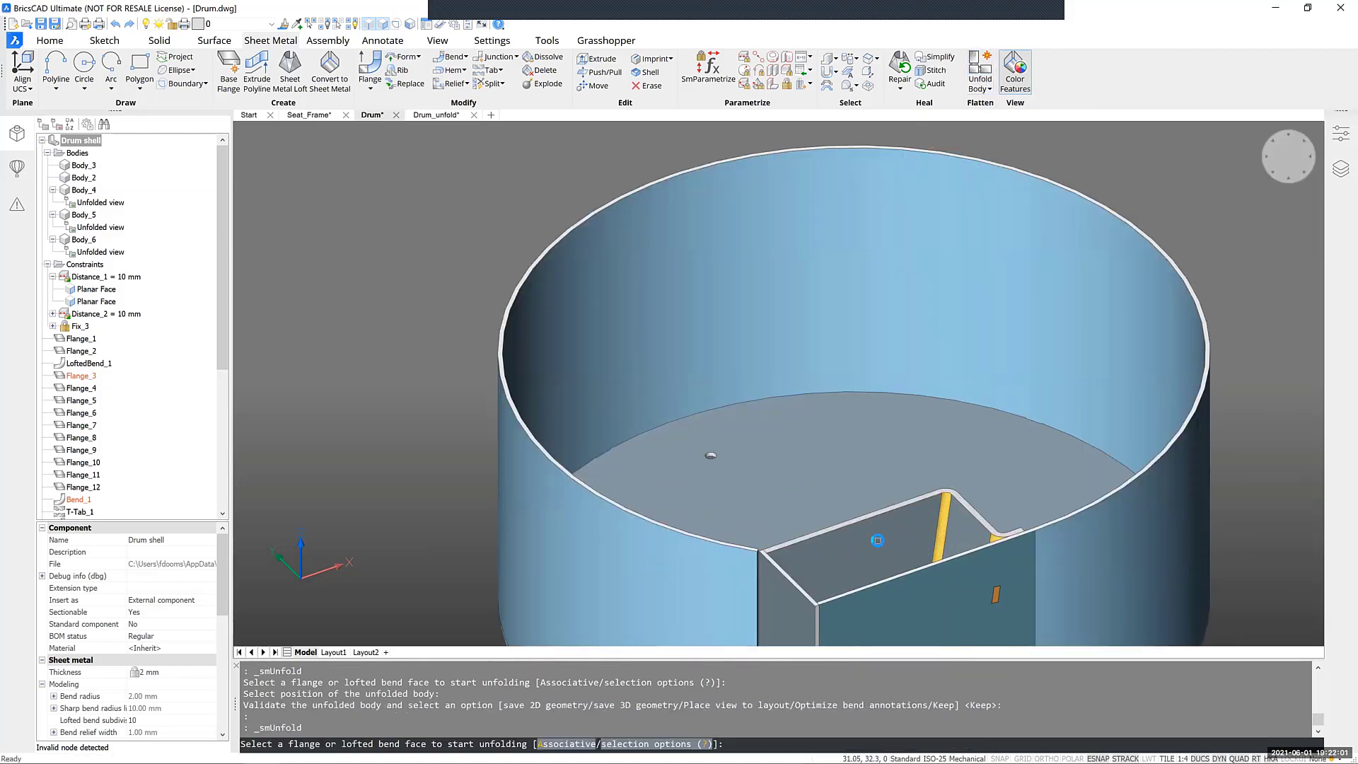
left_click(878, 540)
scroll(878, 540, "down", 8)
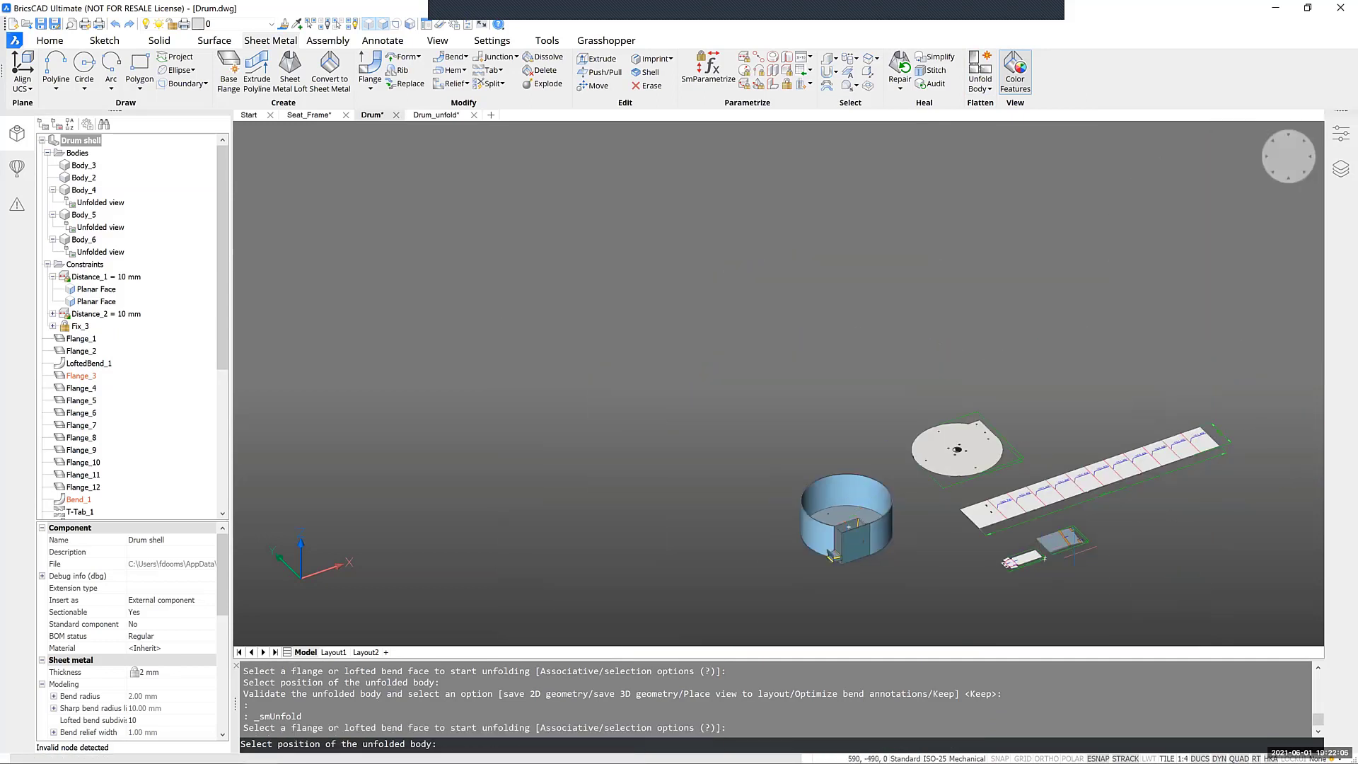
left_click(1079, 539)
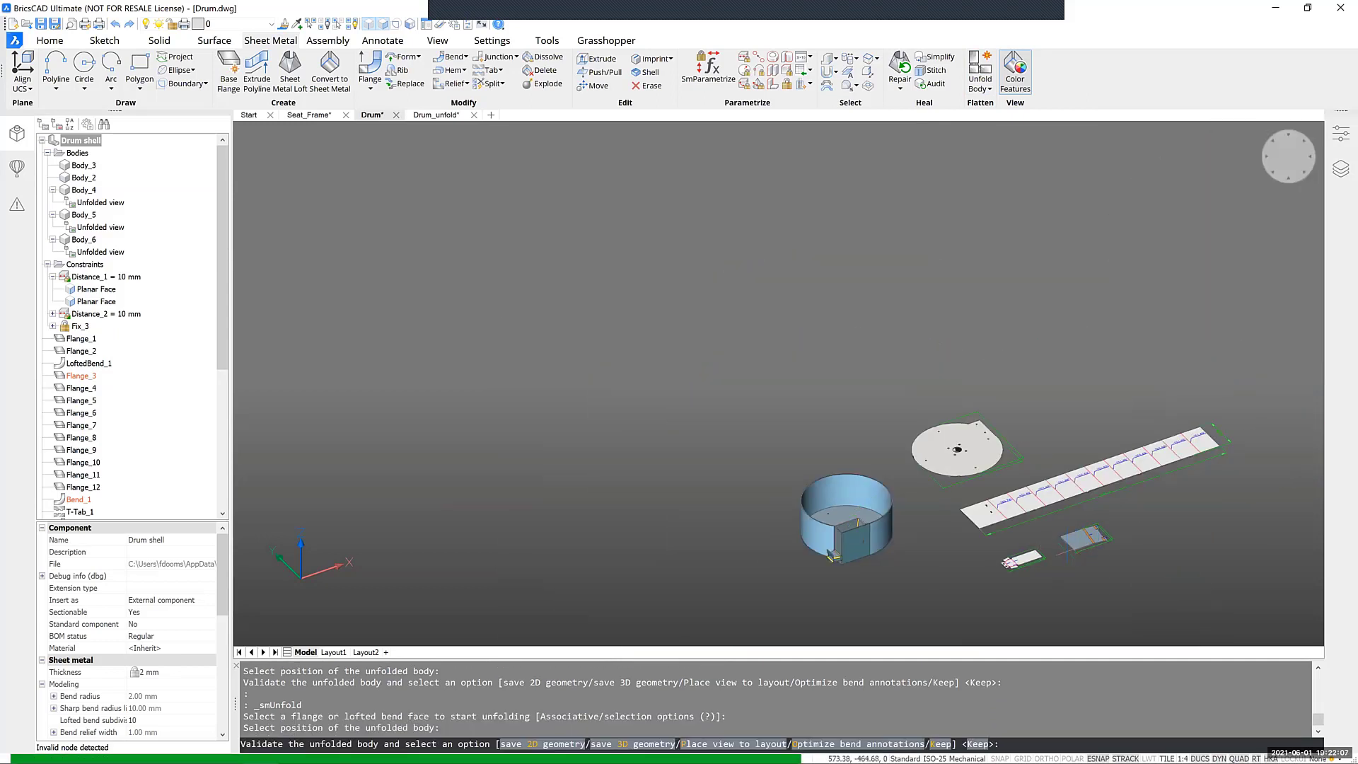
key("Return")
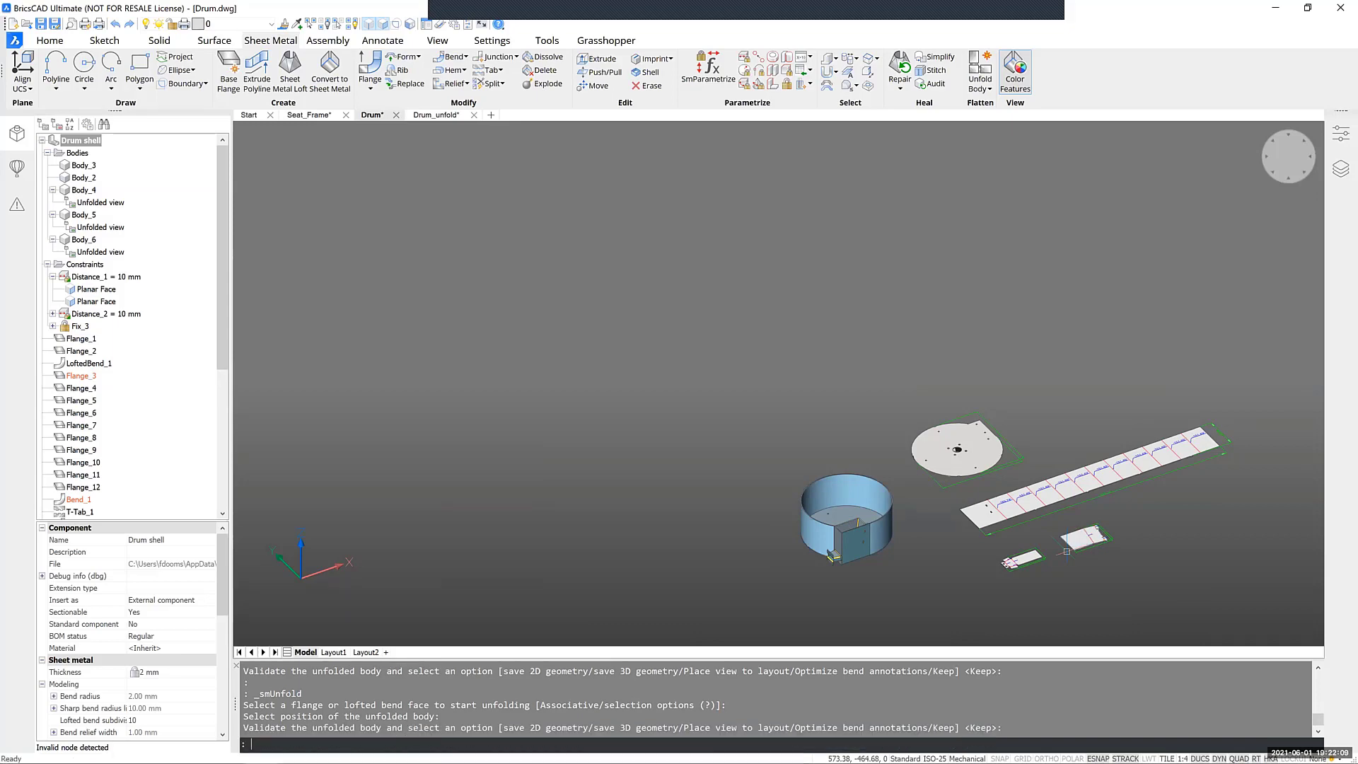
scroll(1073, 551, "up", 5)
scroll(1137, 464, "up", 3)
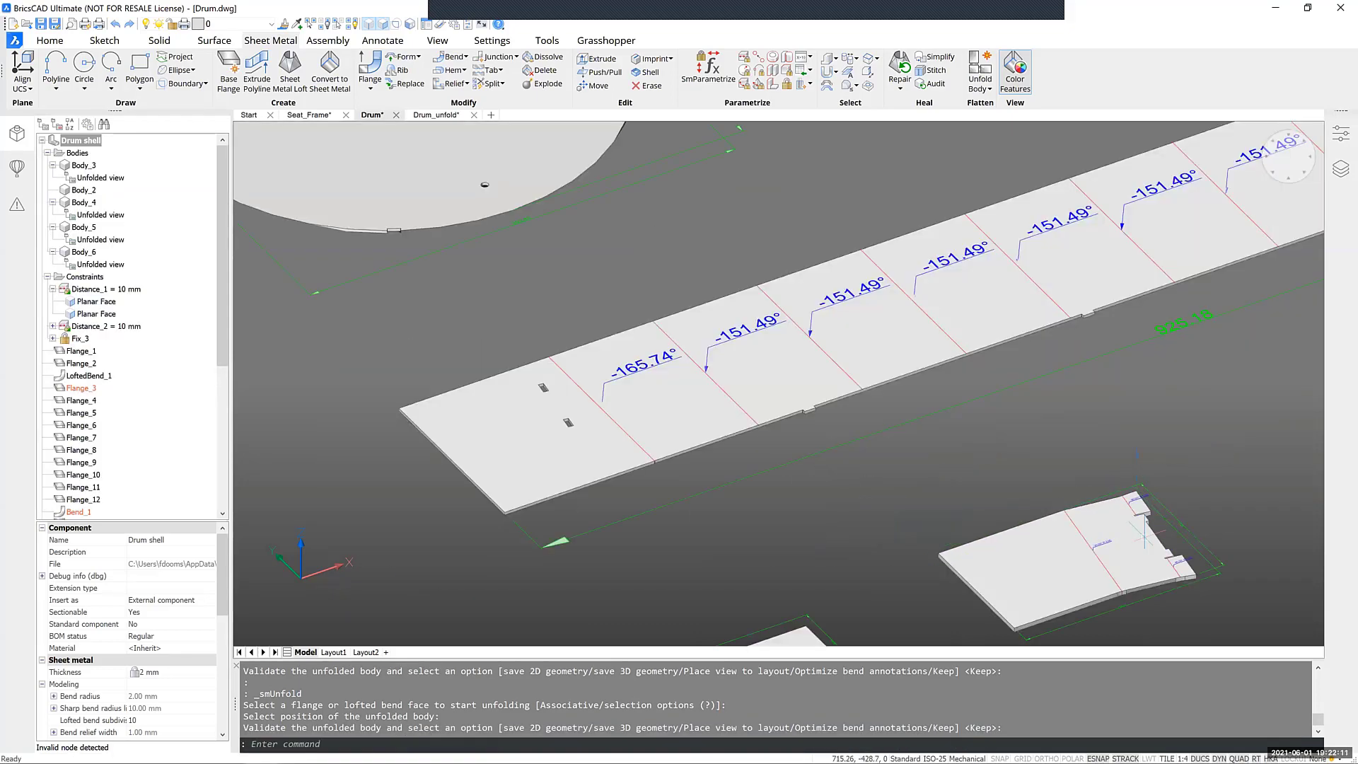
middle_click_drag(1112, 561, 842, 488)
scroll(923, 511, "down", 4)
middle_click_drag(923, 511, 814, 503)
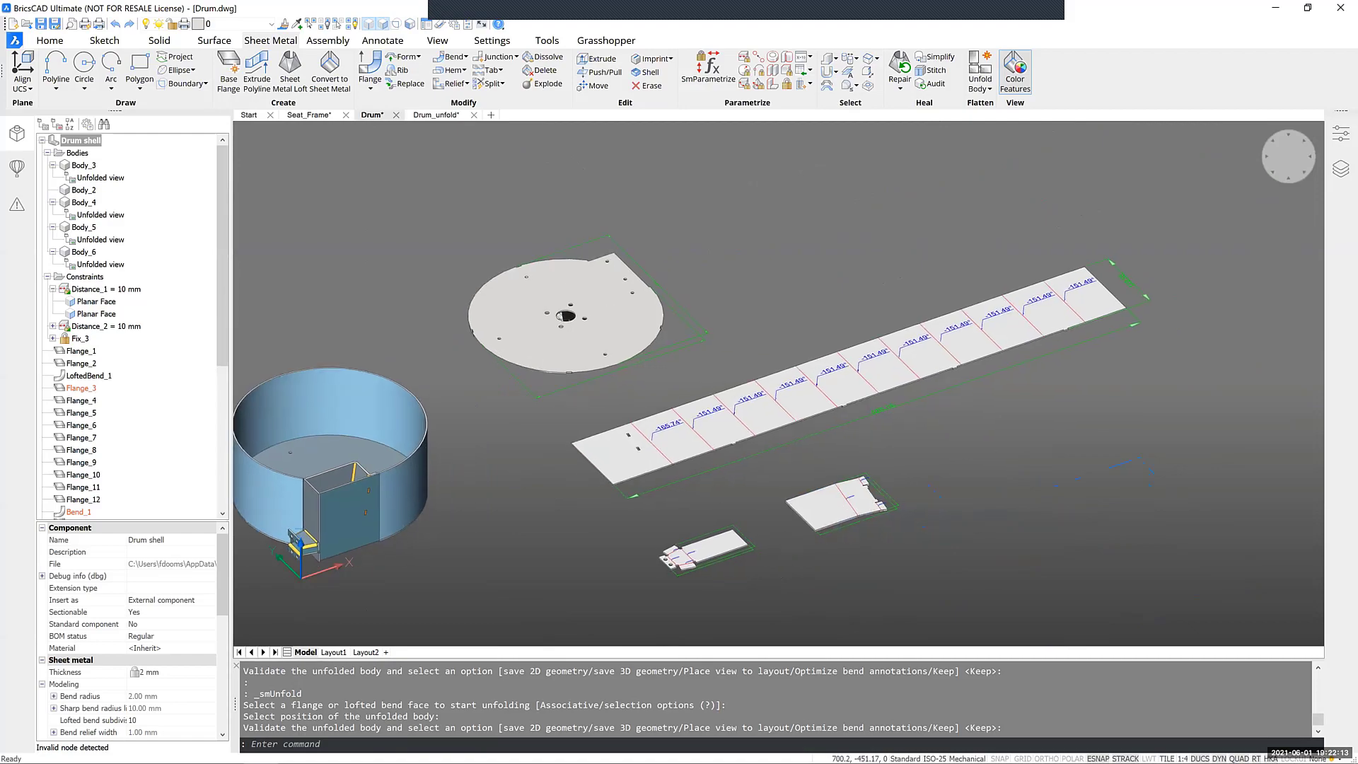